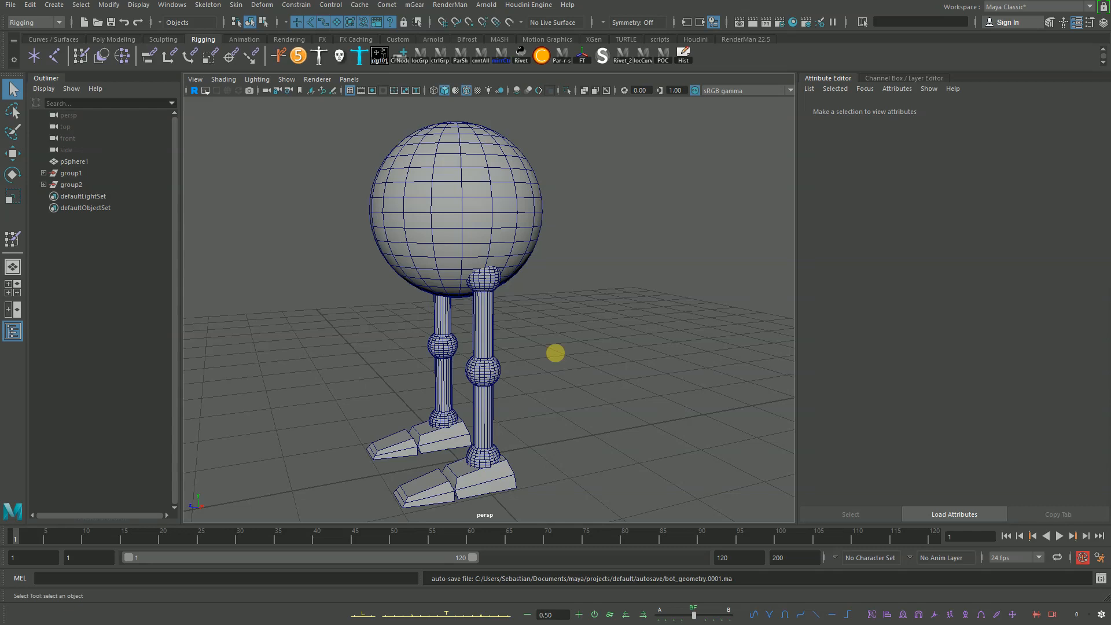
# Step: Switch to the blank Notepad document and place its window beside the bot model so both can be seen
pyautogui.keyDown('alt'); pyautogui.moveTo(606, 314); pyautogui.dragTo(749, 490); pyautogui.keyUp('alt')
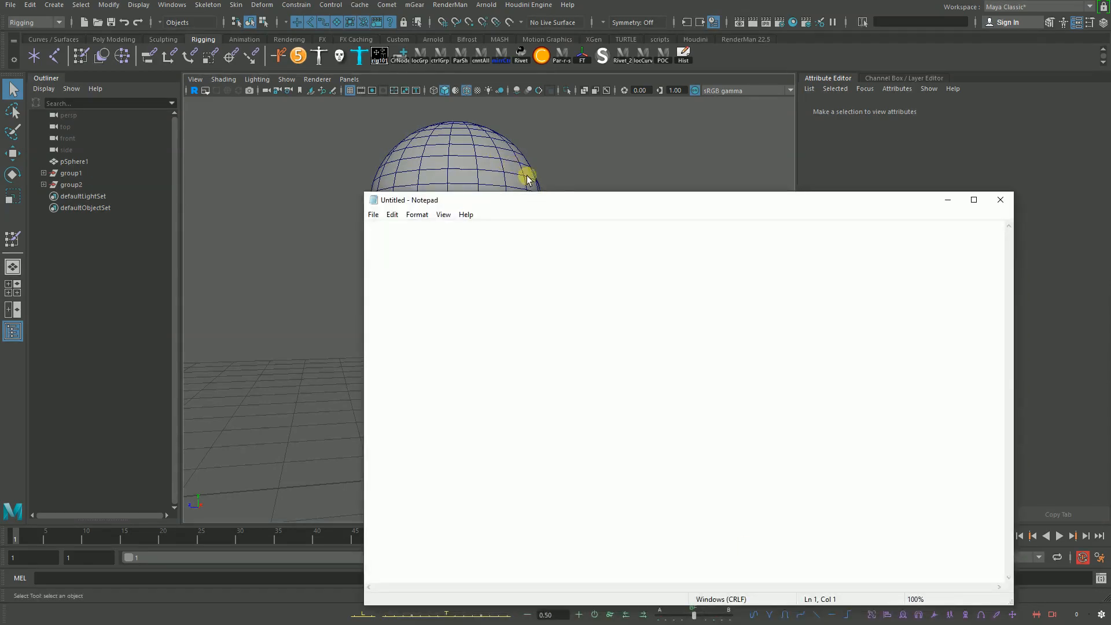
pyautogui.moveTo(557, 192); pyautogui.dragTo(651, 162)
pyautogui.keyDown('alt'); pyautogui.moveTo(355, 265); pyautogui.dragTo(321, 280); pyautogui.keyUp('alt')
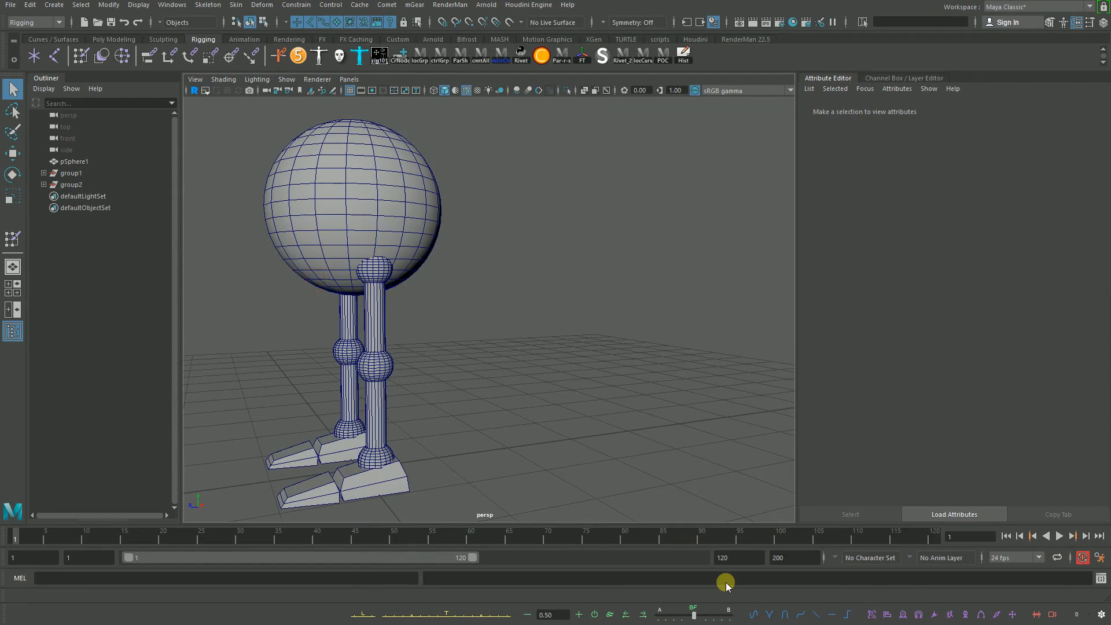
pyautogui.hotkey('alt', 'Tab')
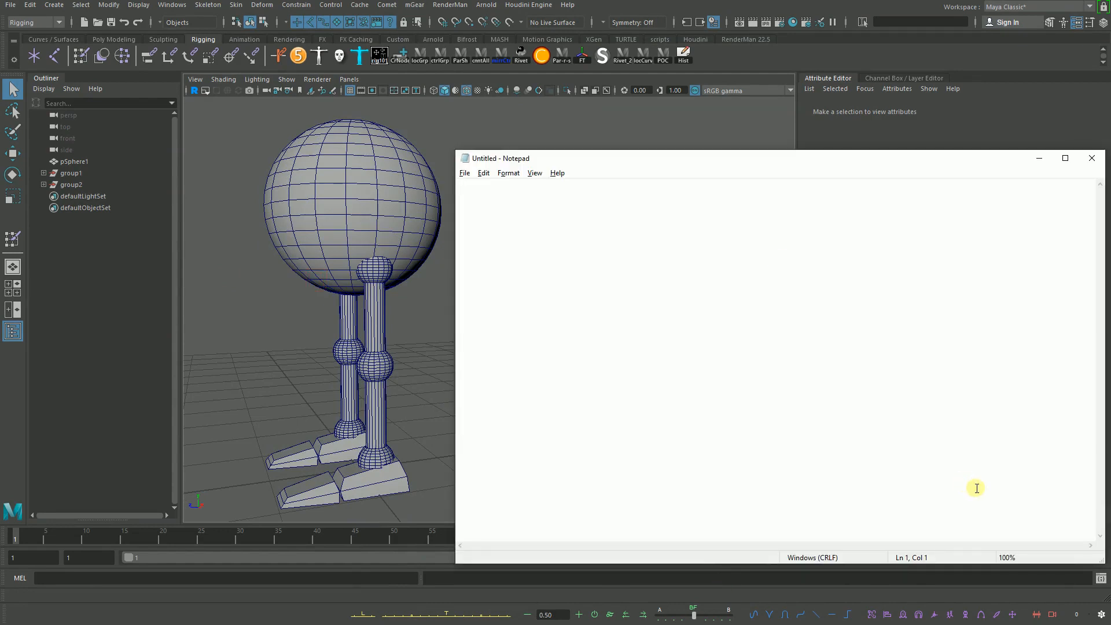
# Step: Write the heading "Bot" followed by the body parts list: "1-cuerpo = esfera", "2 piernas" and "2 pies", each on its own line
pyautogui.click(574, 232)
pyautogui.write('Bot')
pyautogui.press('Return')
pyautogui.press('Return')
pyautogui.write('2')
pyautogui.press('BackSpace')
pyautogui.write('1-cuerpo')
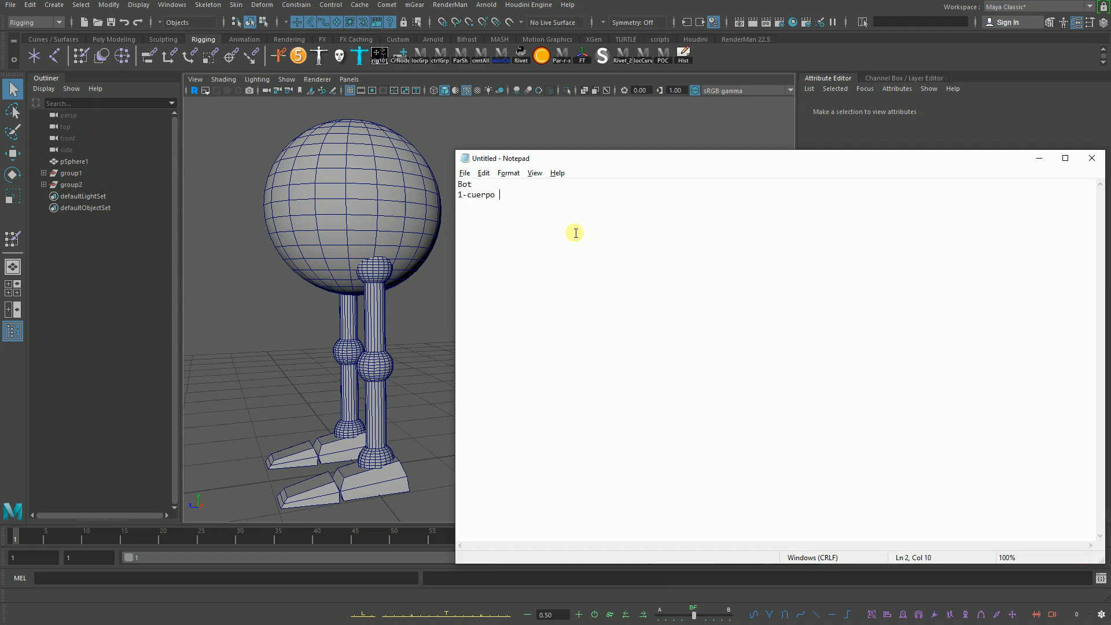
pyautogui.write(' = esfera ')
pyautogui.write('2')
pyautogui.write(' piernas ')
pyautogui.write('2 p')
pyautogui.write('ies')
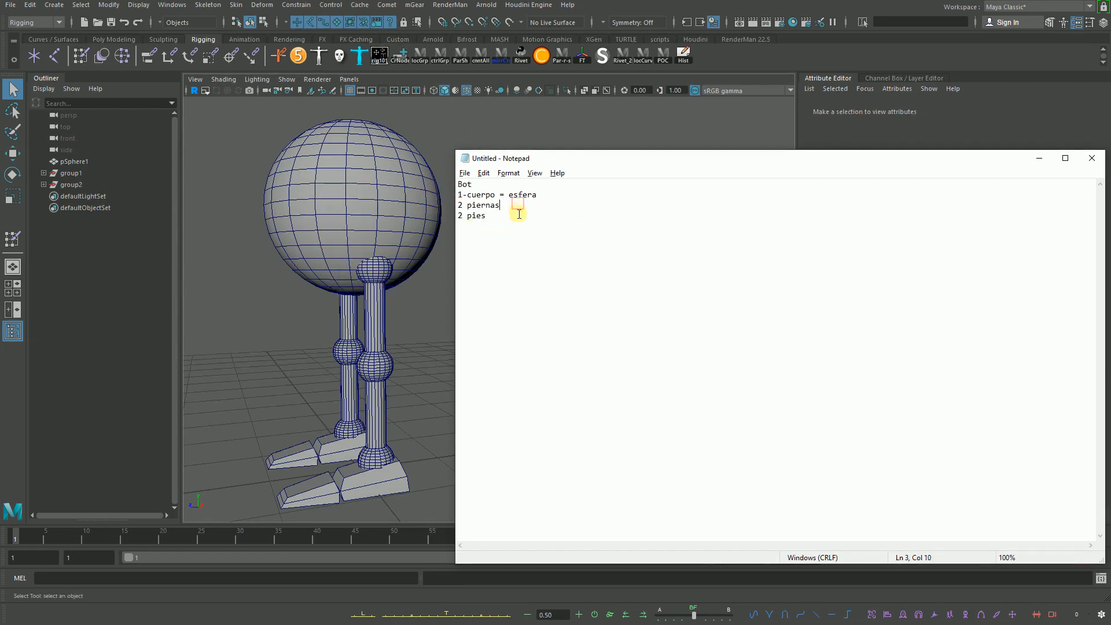
# Step: Add a dashed separator line below the body parts list, leaving a blank line in between
pyautogui.click(517, 216)
pyautogui.press('Return')
pyautogui.write('------------------------------------------')
pyautogui.press('Return')
pyautogui.write('a')
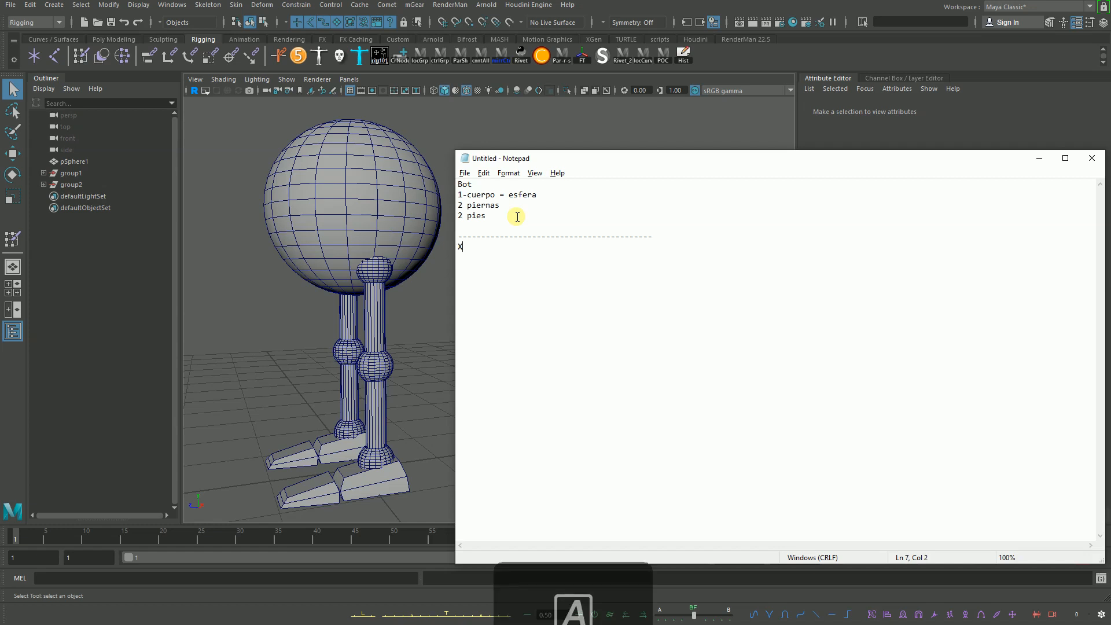
pyautogui.press('BackSpace')
pyautogui.write('sa')
pyautogui.press('BackSpace')
pyautogui.press('BackSpace')
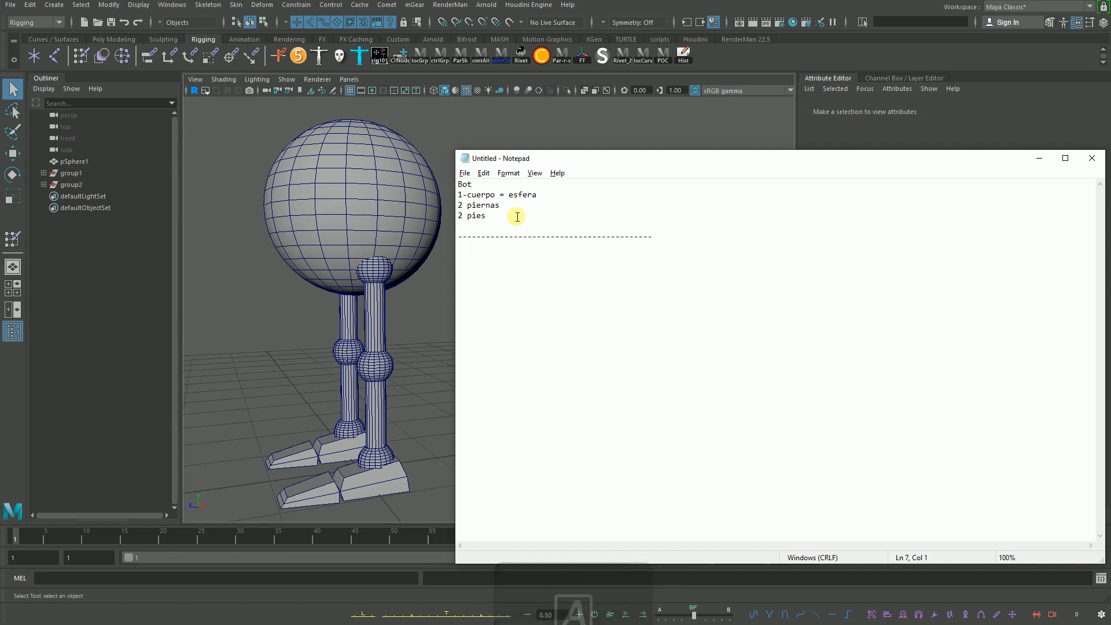
# Step: List the actions "Caminar", "Saltar" and "Deformacion stretch&squash para el cuerpo" on separate lines below the separator
pyautogui.write('Caminar ')
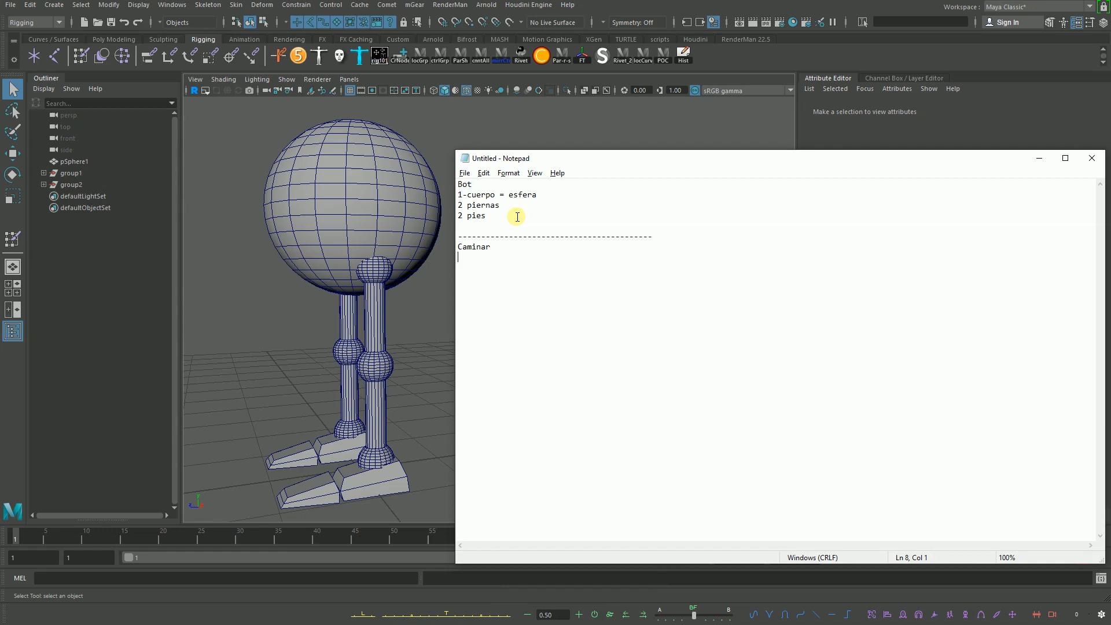
pyautogui.write('Sal')
pyautogui.write('tar')
pyautogui.write('Deformacio')
pyautogui.write('n stretch')
pyautogui.write('&squash')
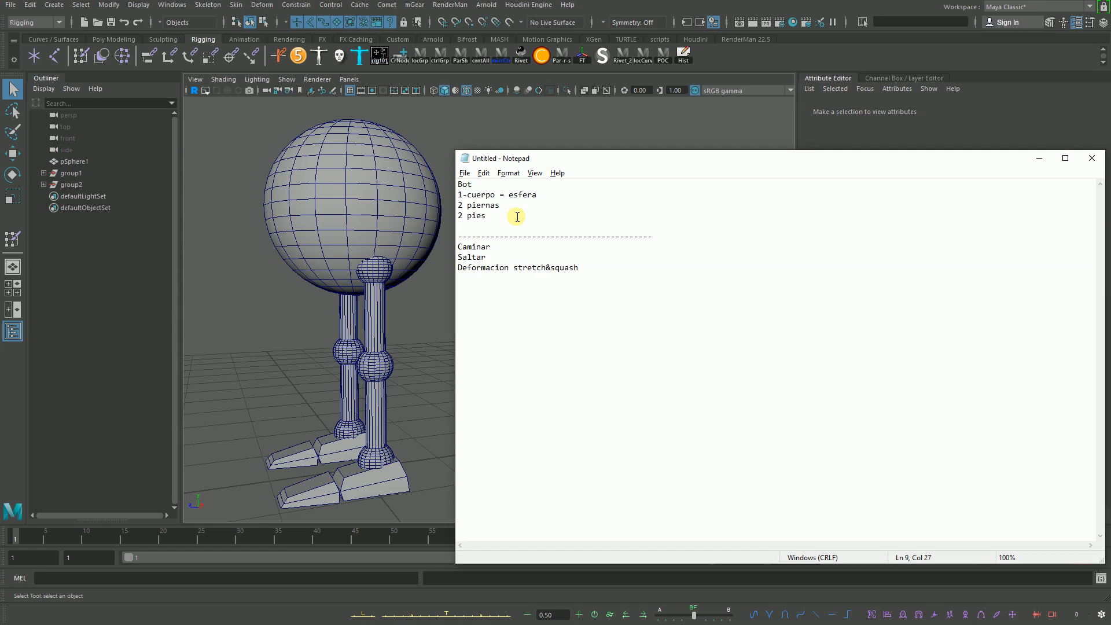
pyautogui.write(' para el cuerpo')
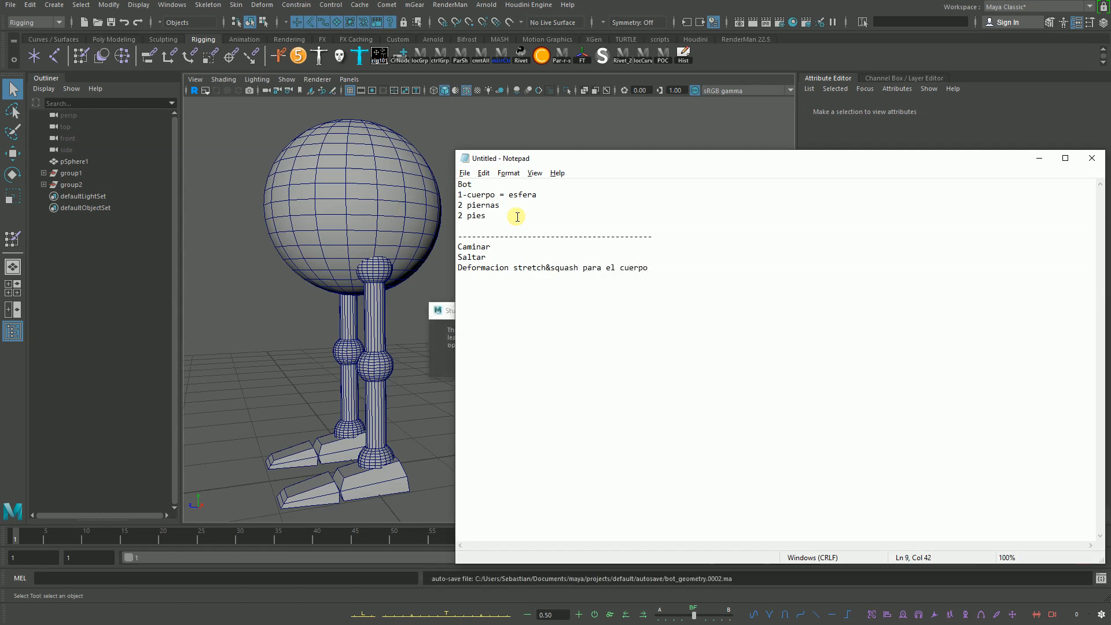
# Step: Try adding the line "Piernas se separan del cuerpo" below the deformation entry and delete it again
pyautogui.press('Return')
pyautogui.write('Piern')
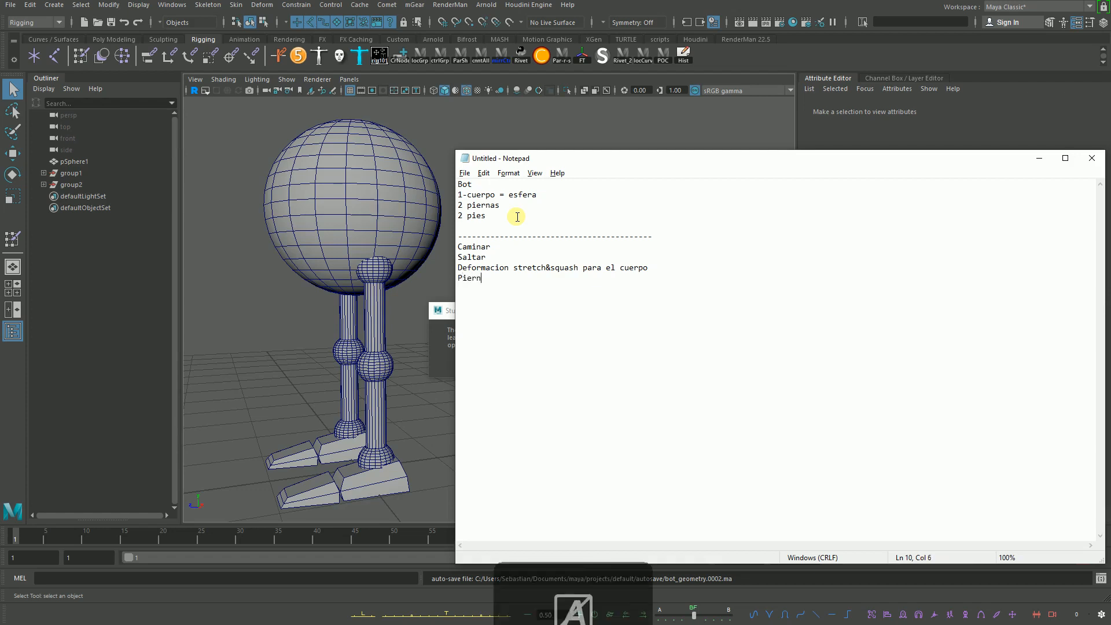
pyautogui.write('as se se')
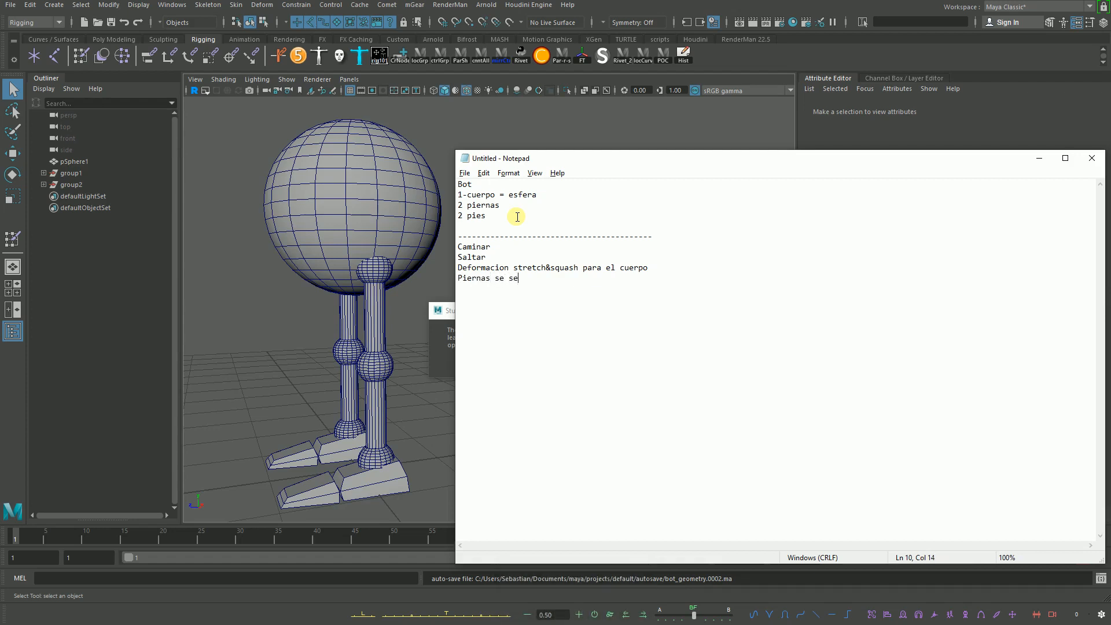
pyautogui.write('paran del cuerpo')
pyautogui.press('Return')
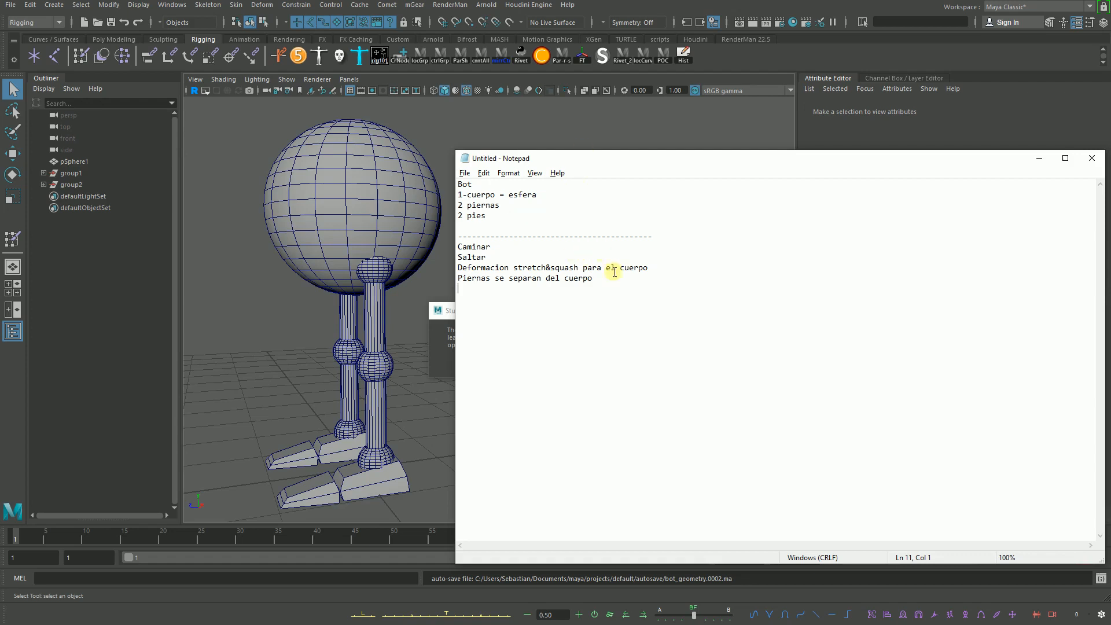
pyautogui.moveTo(610, 284); pyautogui.dragTo(453, 282)
pyautogui.press('Delete')
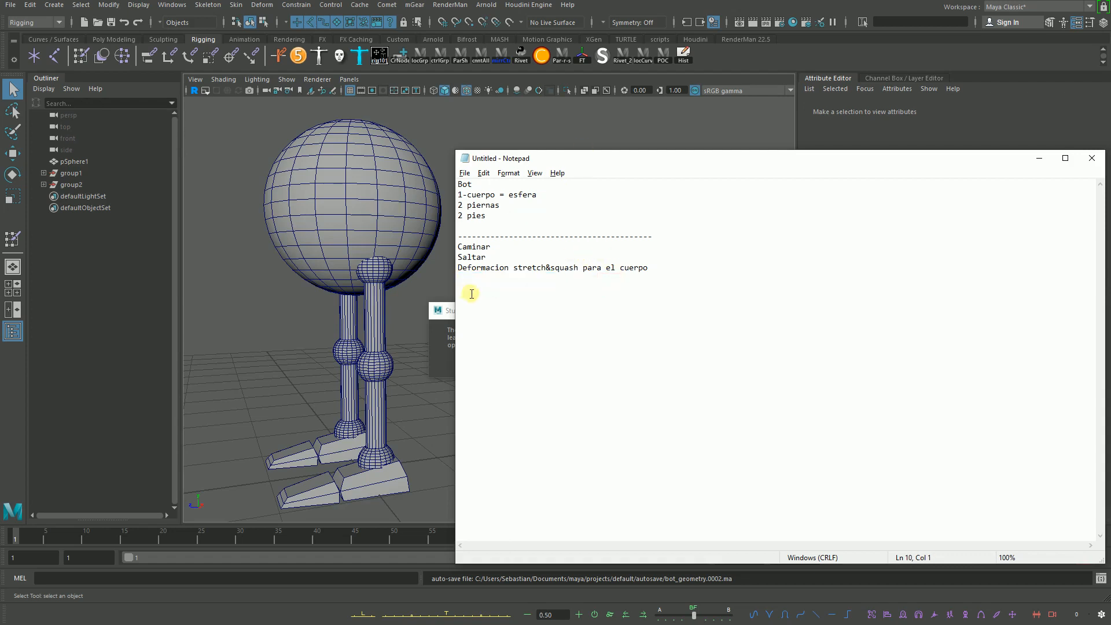
# Step: Insert the heading "Body Dynamics (animación)" on a new line directly above "Caminar"
pyautogui.click(508, 250)
pyautogui.click(490, 258)
pyautogui.click(648, 269)
pyautogui.press('Return')
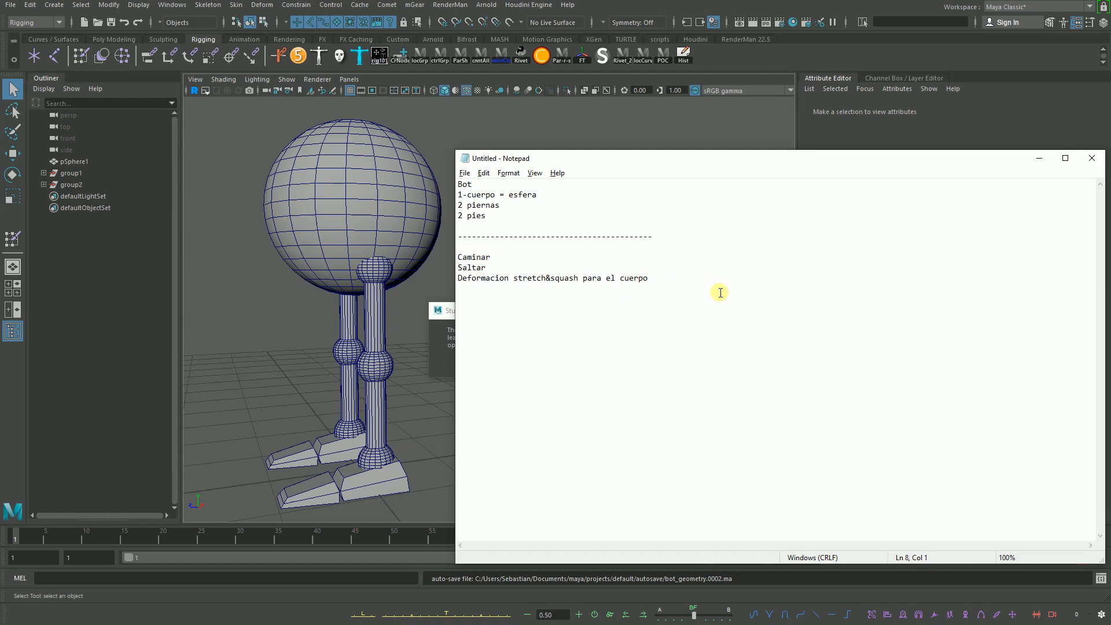
pyautogui.write('Body')
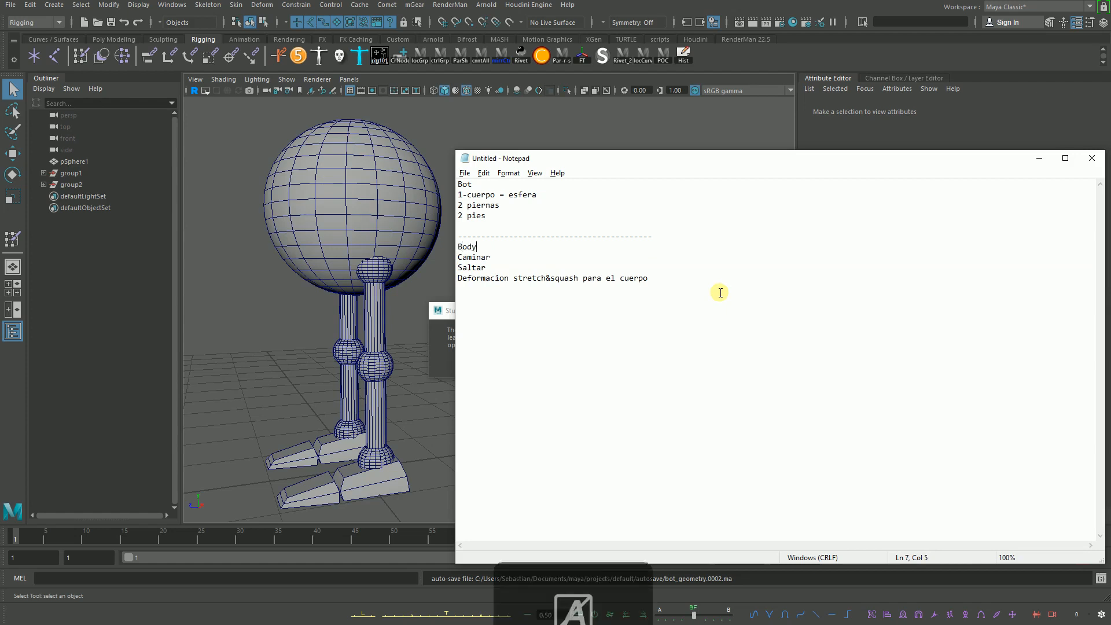
pyautogui.write(' Dynamics')
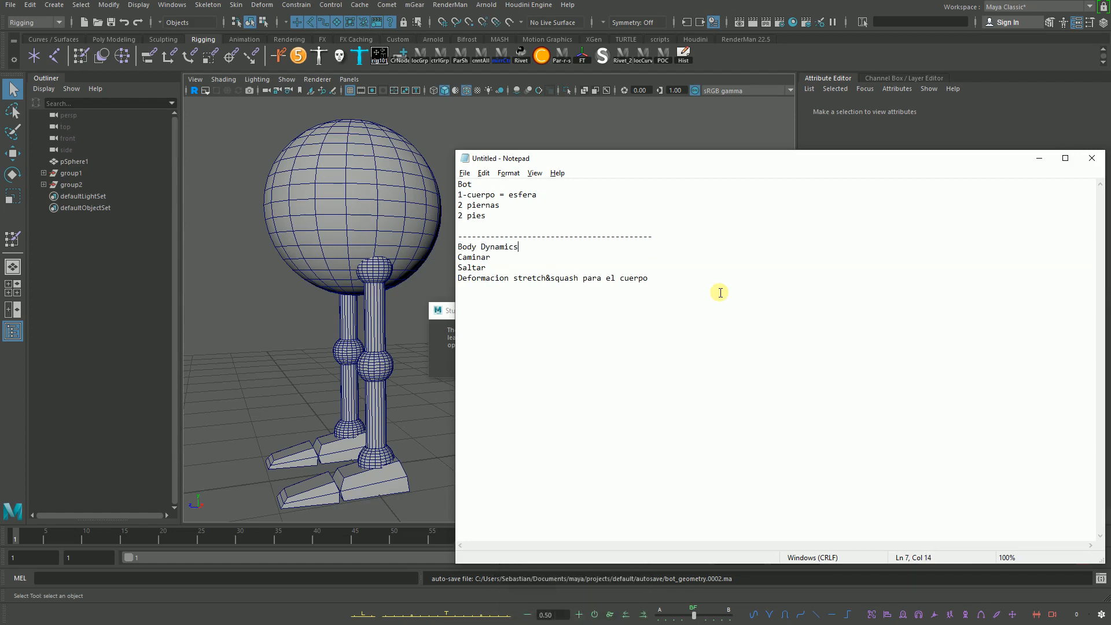
pyautogui.write(' (animacion)')
pyautogui.press('Left')
pyautogui.write('animacion')
pyautogui.press('BackSpace')
pyautogui.press('BackSpace')
pyautogui.write('ón')
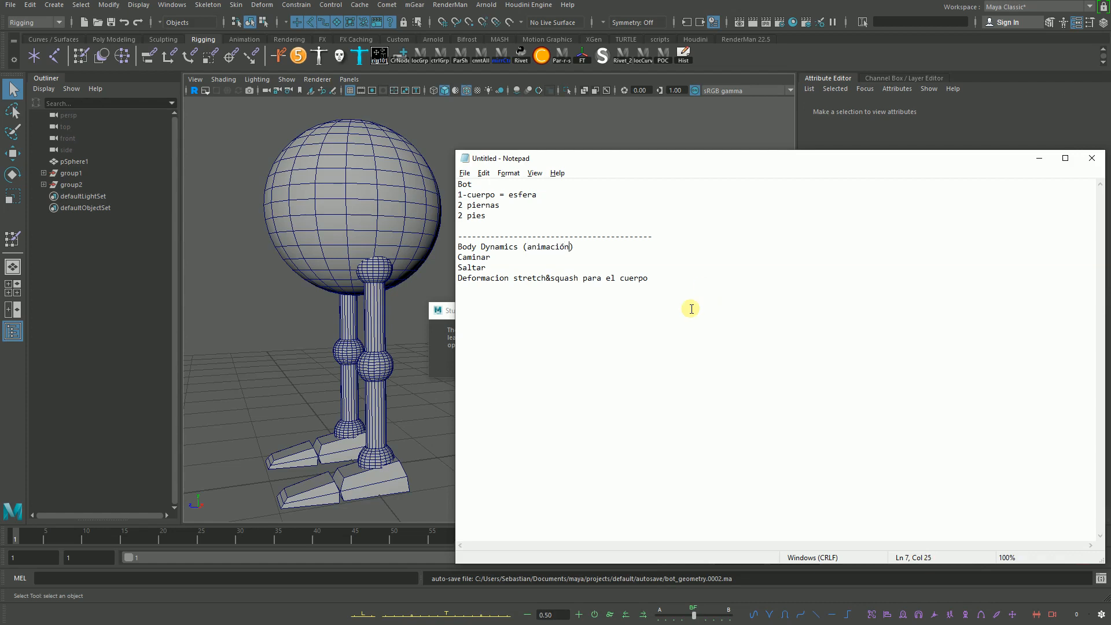
# Step: Add a second dashed separator line below the stretch&squash entry to close the actions list
pyautogui.click(670, 281)
pyautogui.press('Return')
pyautogui.write('----------------------')
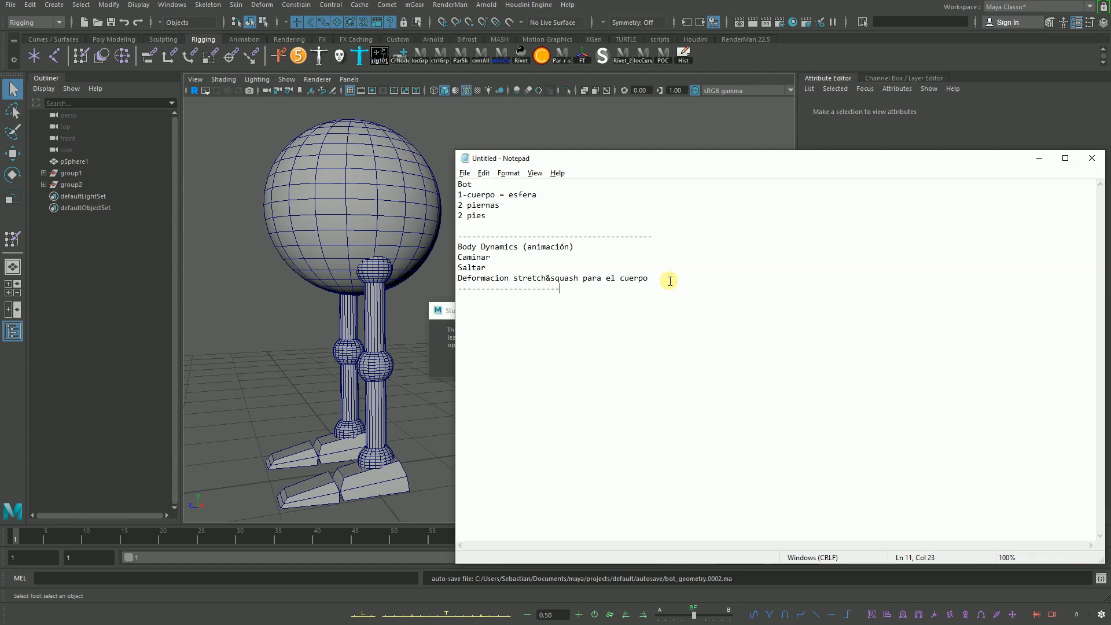
pyautogui.write('-------------------')
# Step: Extend the bracketed part of the Body Dynamics heading to read "(animación basica)"
pyautogui.click(523, 246)
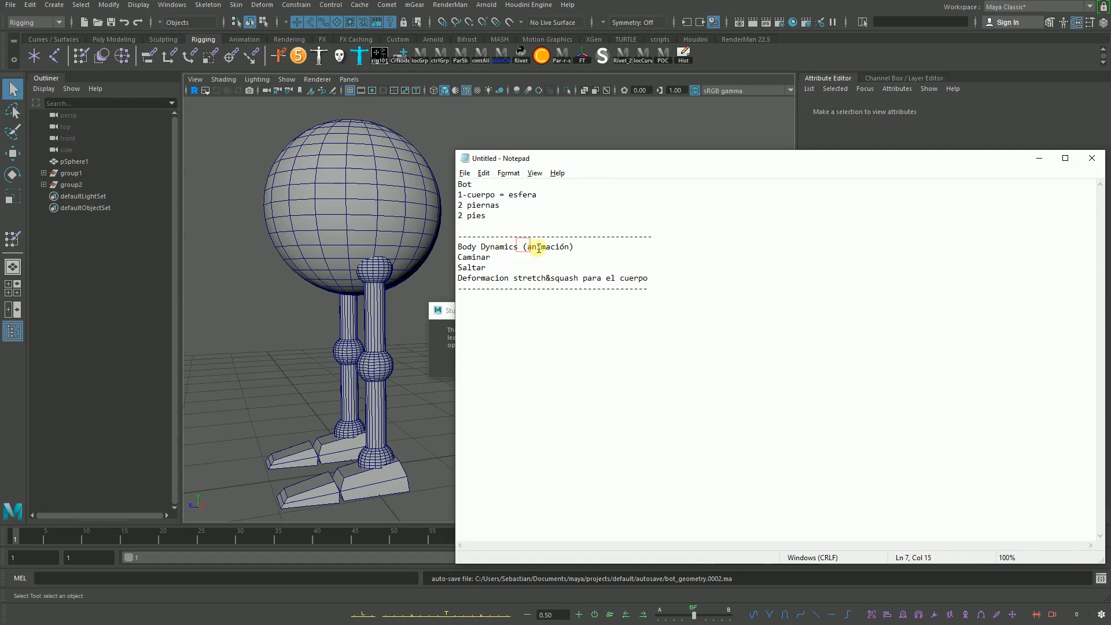
pyautogui.press('Right')
pyautogui.press('Right')
pyautogui.press('Right')
pyautogui.press('Right')
pyautogui.write('basica')
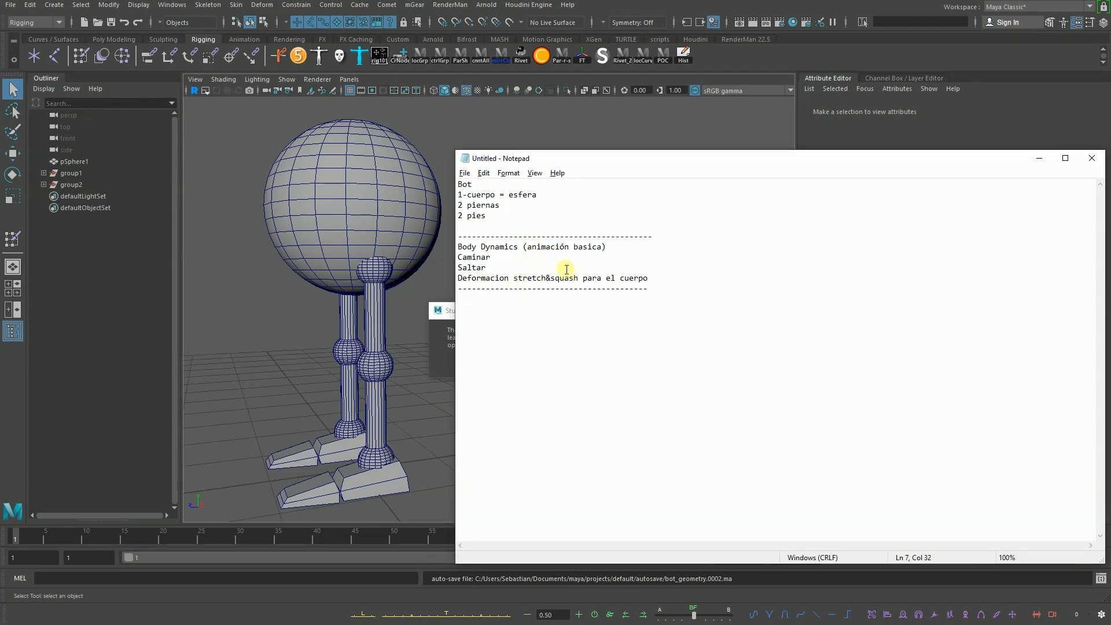
# Step: Lengthen the lower dashed separator to match the upper one and start a new line below it
pyautogui.click(665, 277)
pyautogui.click(655, 289)
pyautogui.press('Return')
# Step: Insert the question "¿Que es lo que hace el personaje?" on a new line above the Body Dynamics heading
pyautogui.click(461, 246)
pyautogui.click(458, 246)
pyautogui.press('Return')
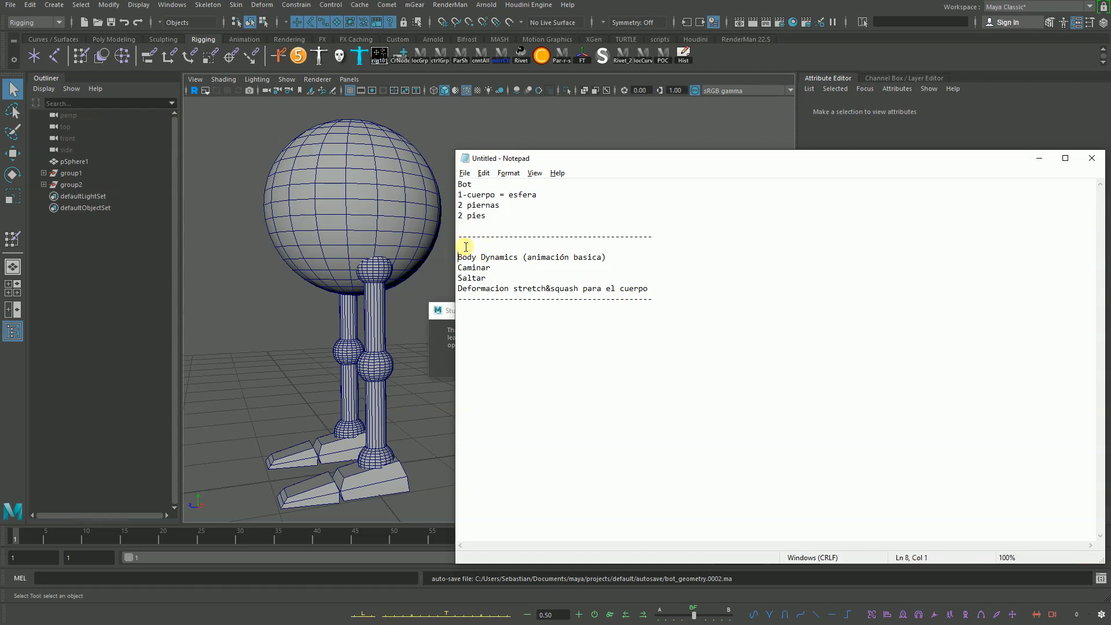
pyautogui.click(465, 246)
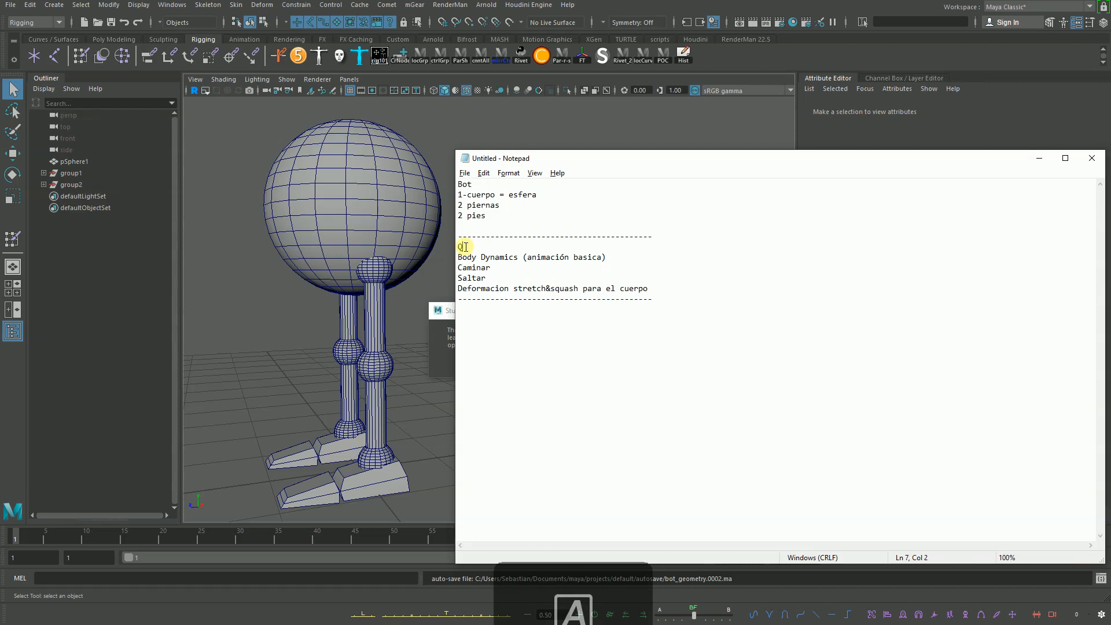
pyautogui.write('¿QUE ES')
pyautogui.press('BackSpace')
pyautogui.press('BackSpace')
pyautogui.press('BackSpace')
pyautogui.press('BackSpace')
pyautogui.press('BackSpace')
pyautogui.press('BackSpace')
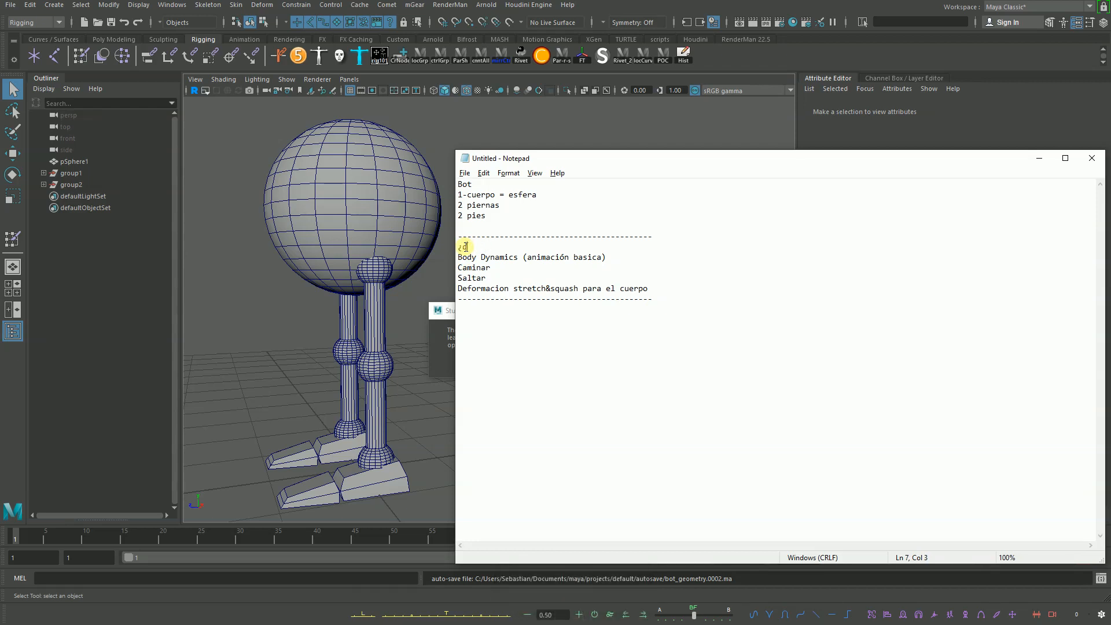
pyautogui.write('ue es l')
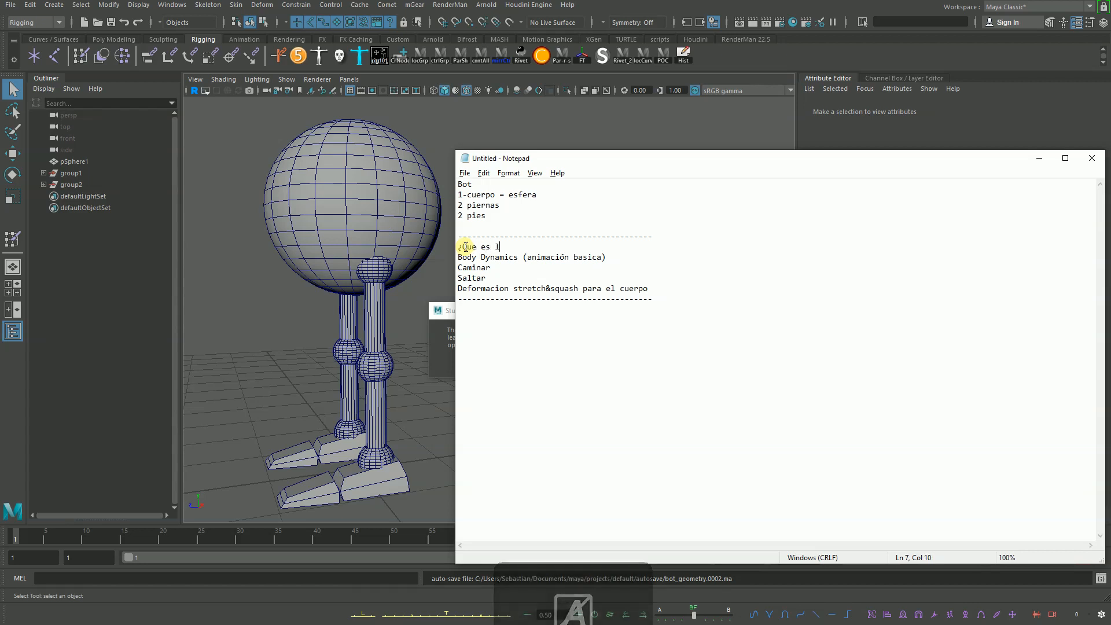
pyautogui.write('o que hace el pe')
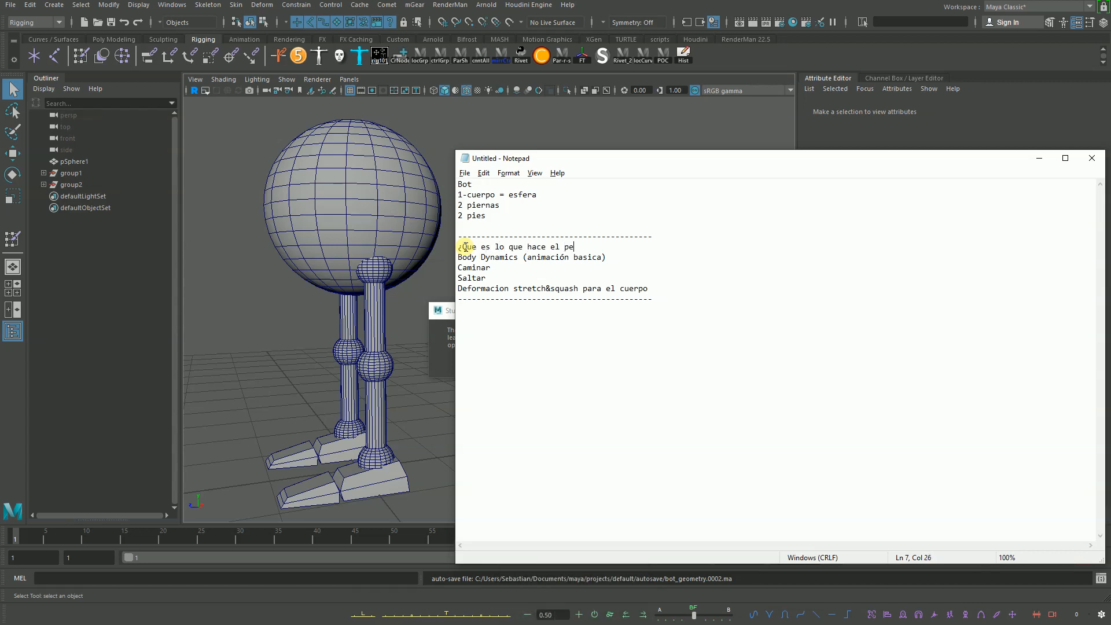
pyautogui.write('rsonaje?')
pyautogui.click(462, 328)
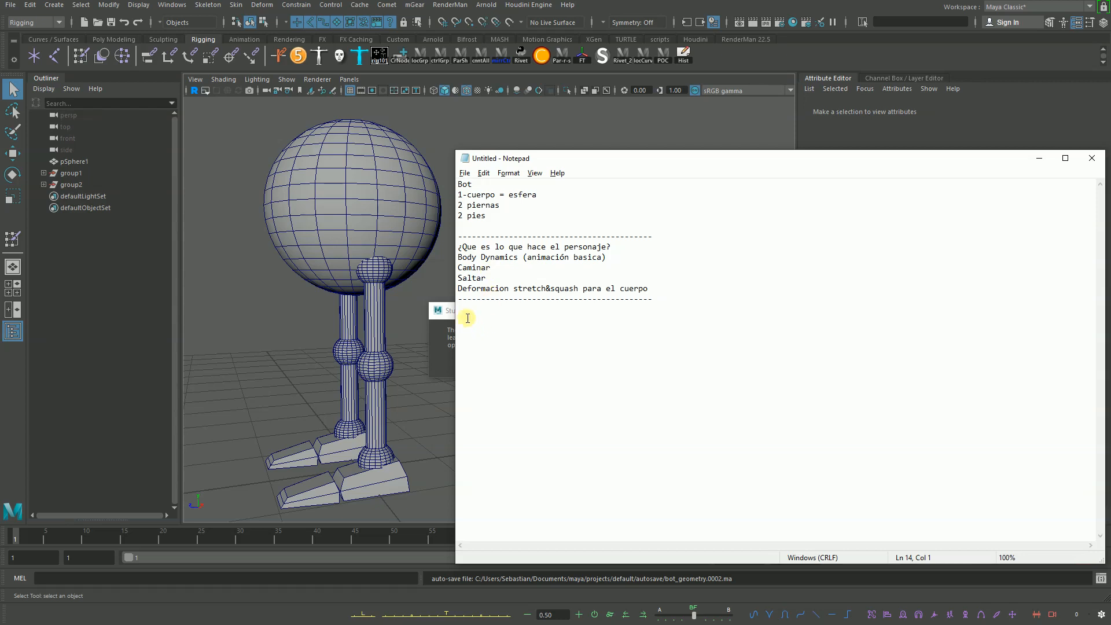
pyautogui.click(466, 311)
pyautogui.click(466, 321)
# Step: Number the Caminar, Saltar and Deformacion lines with the prefixes "1.-", "2.-" and "3.-"
pyautogui.click(498, 267)
pyautogui.click(460, 267)
pyautogui.write('1.-')
pyautogui.click(460, 279)
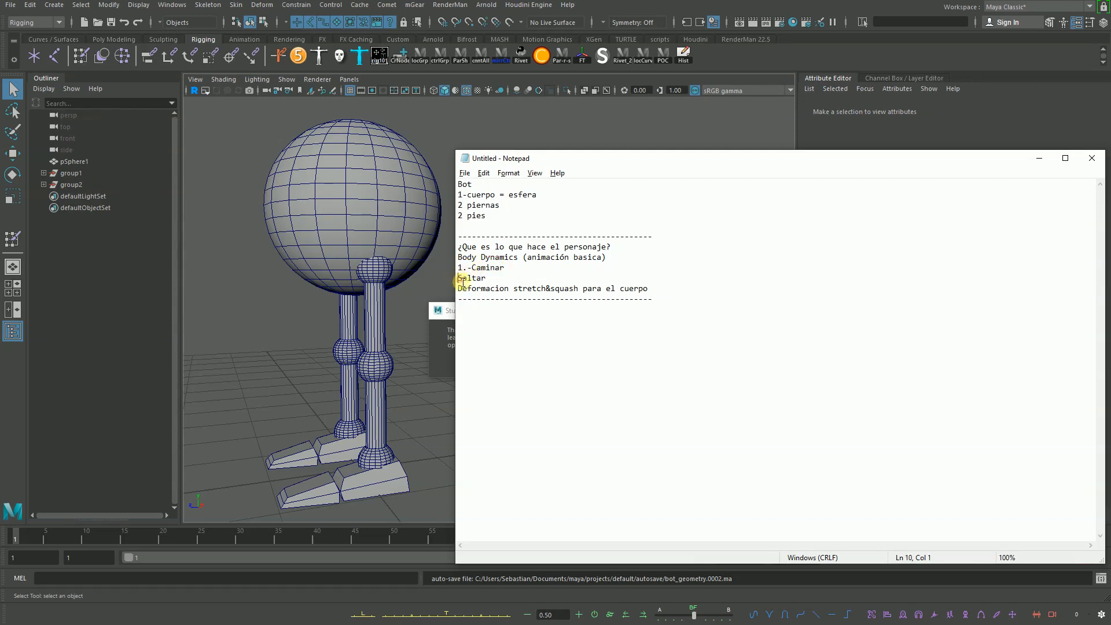
pyautogui.write('2.-')
pyautogui.click(460, 287)
pyautogui.write('3.-')
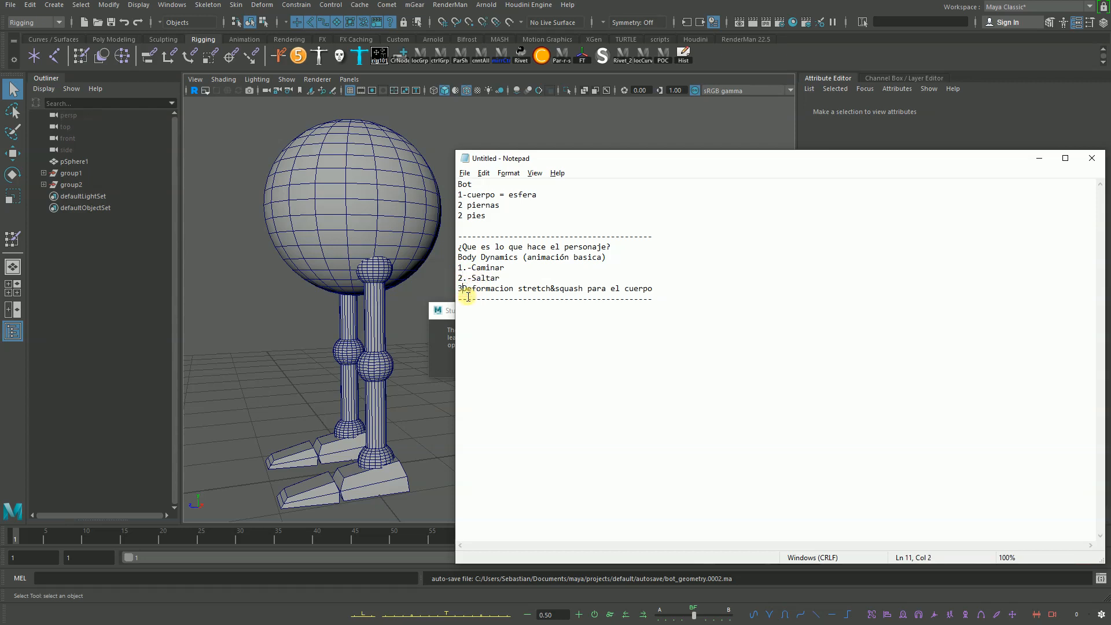
pyautogui.click(468, 318)
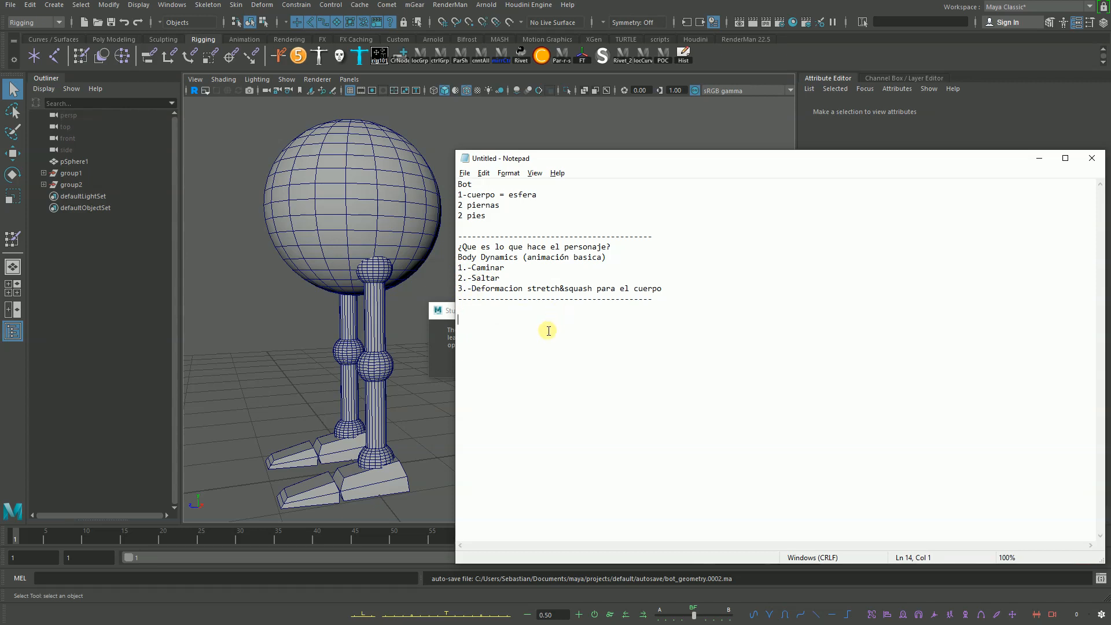
pyautogui.moveTo(507, 267); pyautogui.dragTo(447, 277)
pyautogui.click(509, 268)
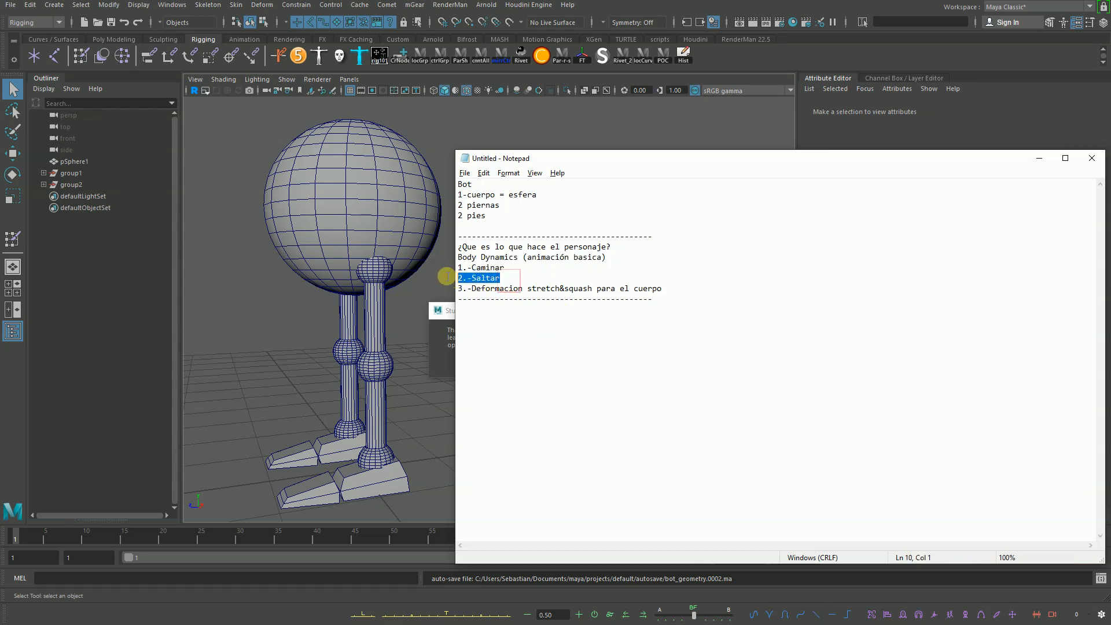
pyautogui.click(484, 339)
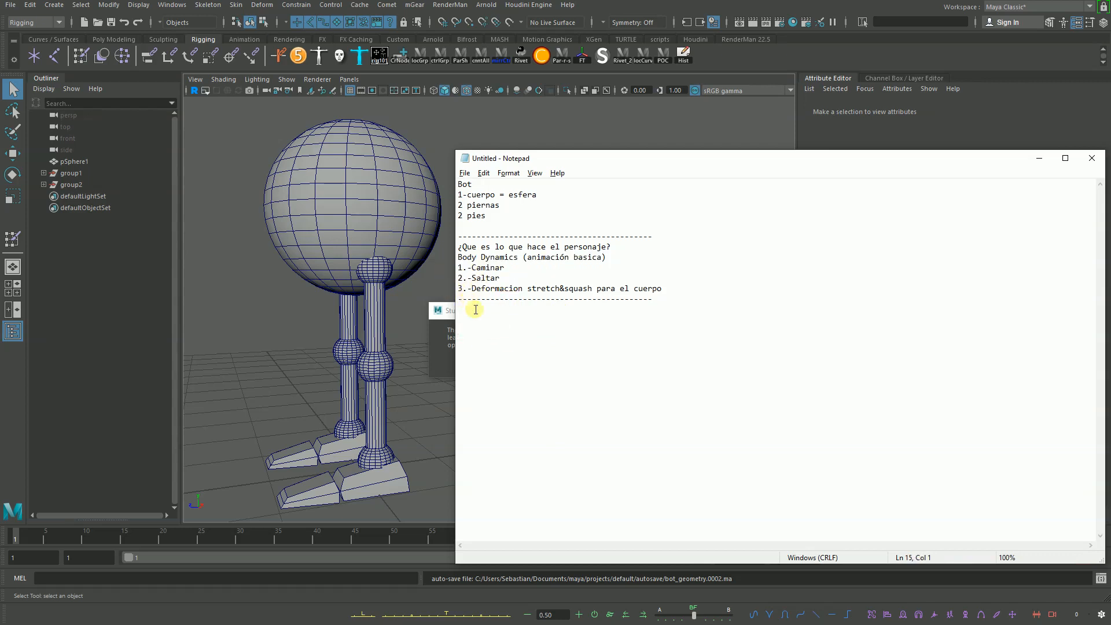
pyautogui.click(470, 325)
pyautogui.click(470, 310)
# Step: Write the line "Control para el cuerpo, mover y rotar." below the lower separator and start a new line
pyautogui.click(460, 318)
pyautogui.write('Control ')
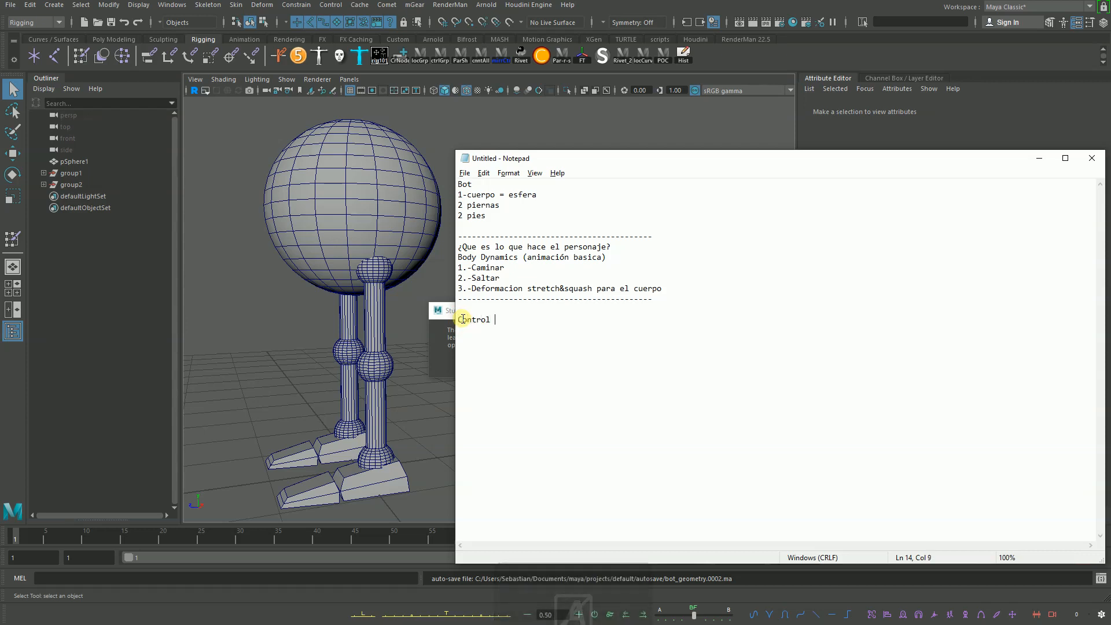
pyautogui.write('para el cuerpo')
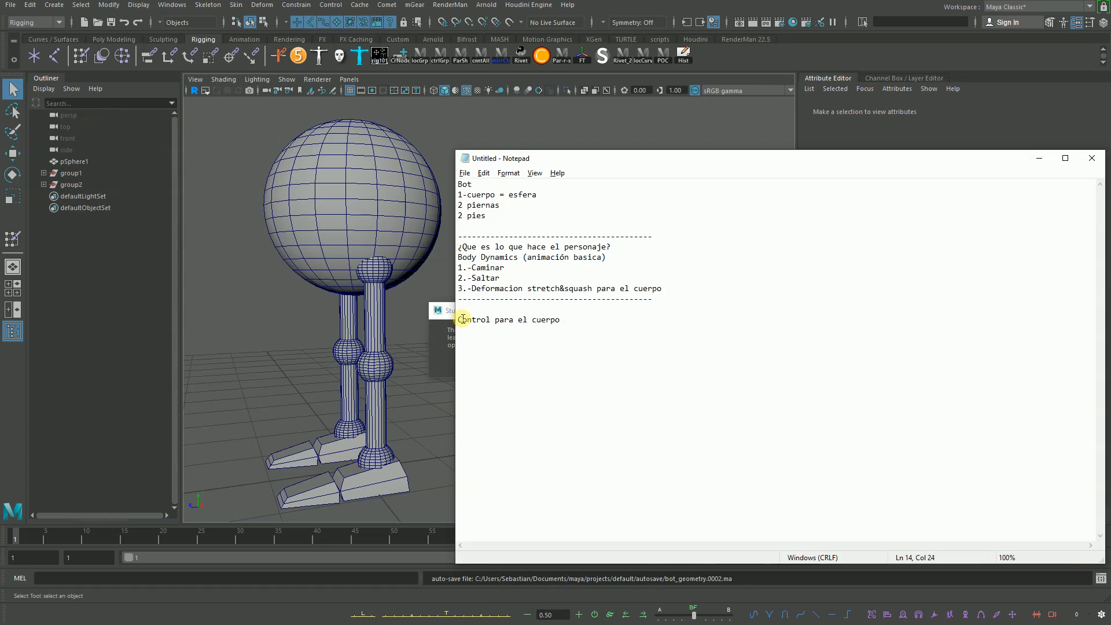
pyautogui.write(', mover y rotar.')
pyautogui.press('Return')
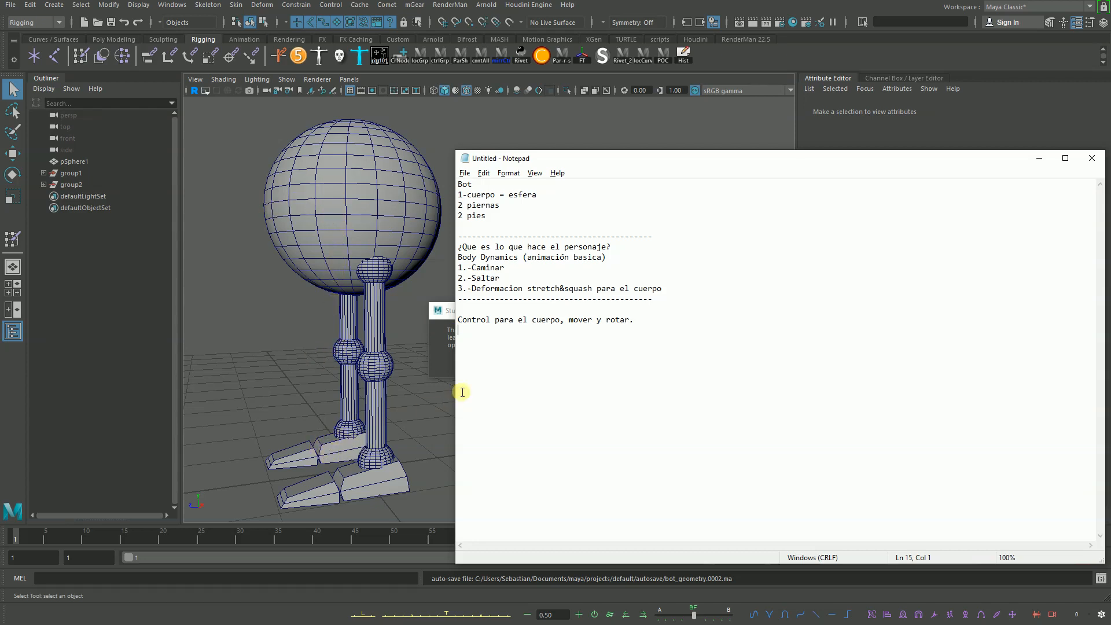
# Step: Begin a new line below the body-control line with the text "Inverse kinematics"
pyautogui.click(466, 337)
pyautogui.press('Up')
pyautogui.write('i')
pyautogui.press('BackSpace')
pyautogui.press('capslock')
pyautogui.write('I')
pyautogui.press('capslock')
pyautogui.write('nver')
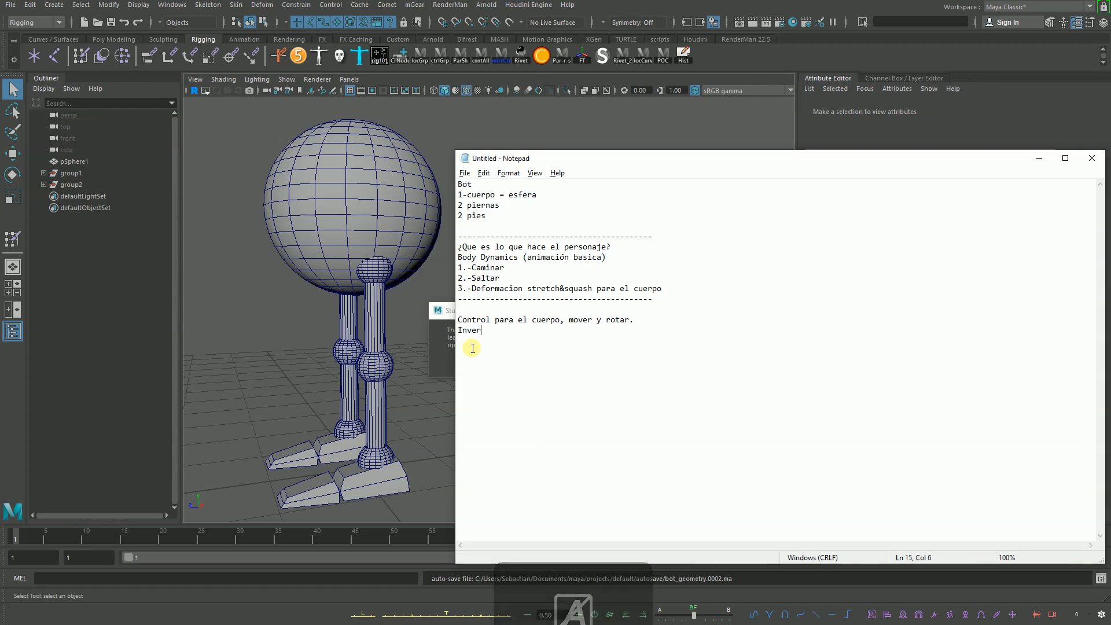
pyautogui.write('se kinem')
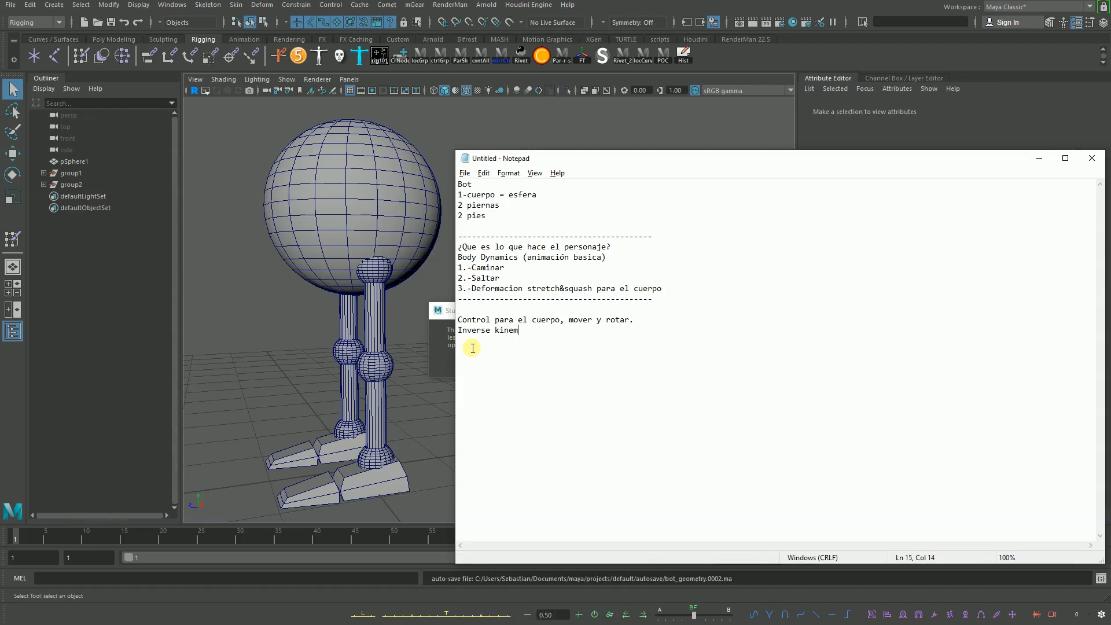
pyautogui.write('atics')
pyautogui.press('BackSpace')
# Step: Complete the Inverse kinematics line with ", pies esten configurados en IK."
pyautogui.write(', pies esten congigurados')
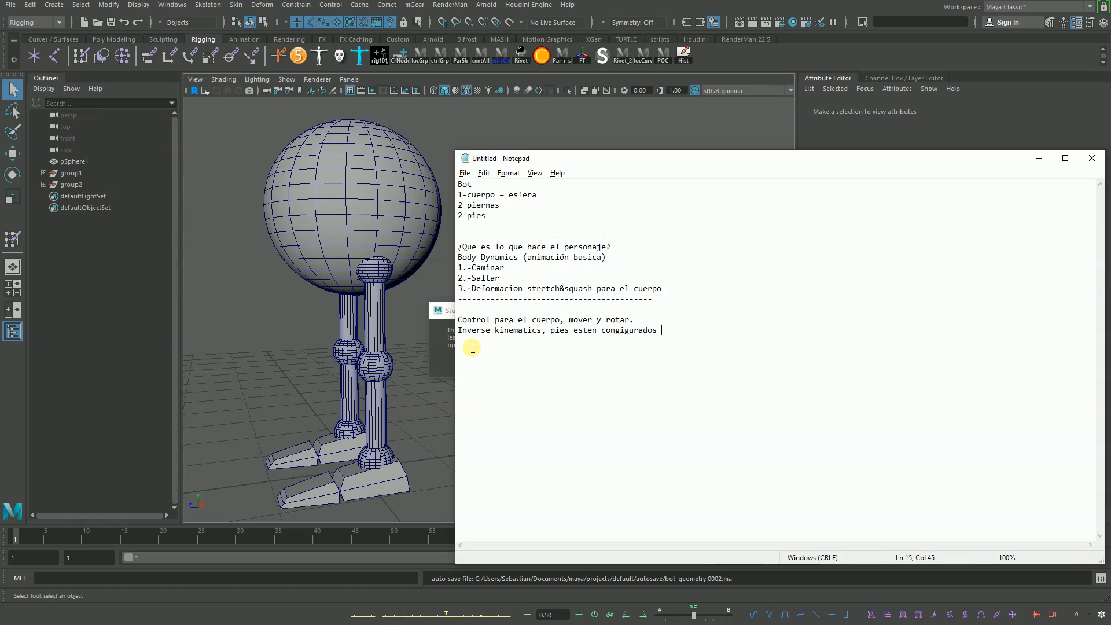
pyautogui.press('BackSpace')
pyautogui.press('BackSpace')
pyautogui.press('BackSpace')
pyautogui.press('BackSpace')
pyautogui.press('BackSpace')
pyautogui.press('BackSpace')
pyautogui.press('BackSpace')
pyautogui.press('BackSpace')
pyautogui.write('figuradoe')
pyautogui.write(' en ')
pyautogui.write('IK')
pyautogui.write('mUL')
pyautogui.press('BackSpace')
pyautogui.press('BackSpace')
pyautogui.press('BackSpace')
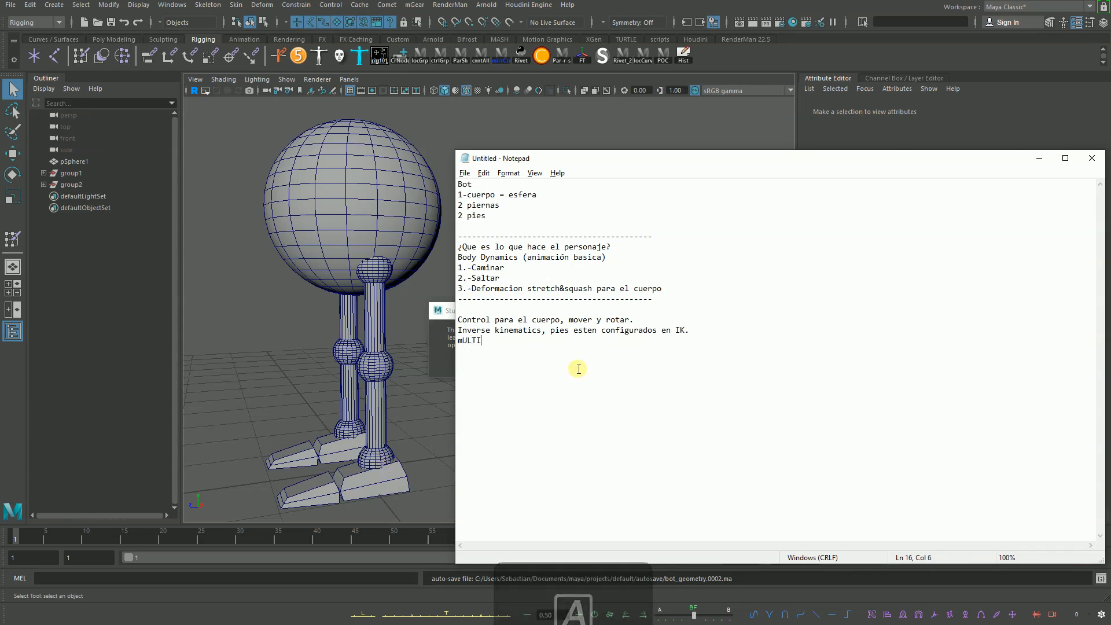
pyautogui.write('v')
pyautogui.press('BackSpace')
# Step: Write "Control o controles con multiples pivotes para el pie" on the line below the Inverse kinematics note
pyautogui.write('C')
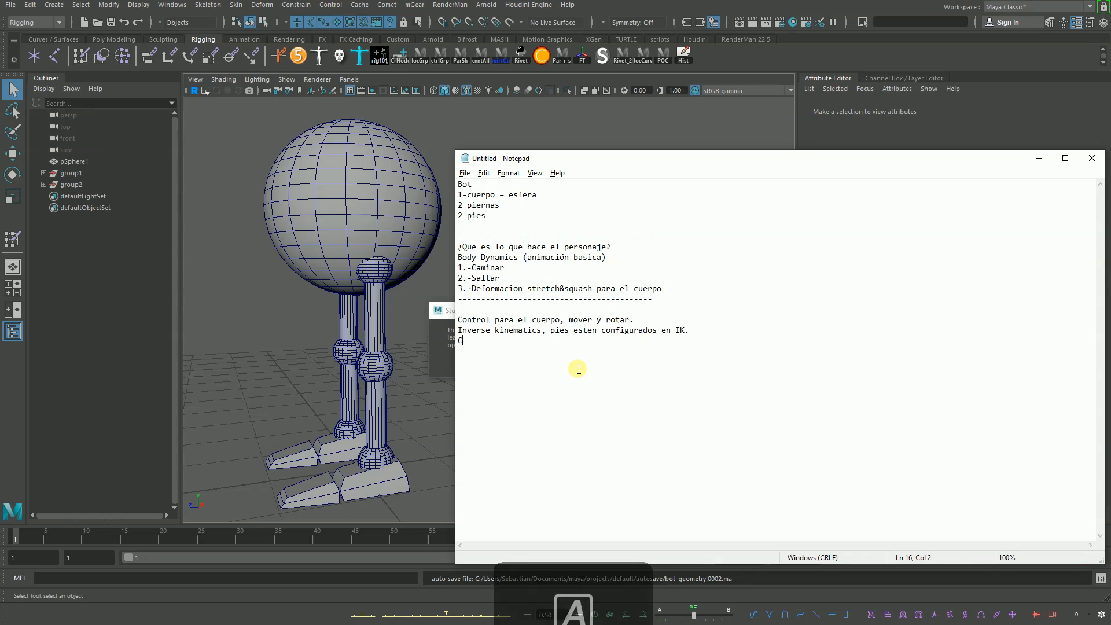
pyautogui.write('ontrol o')
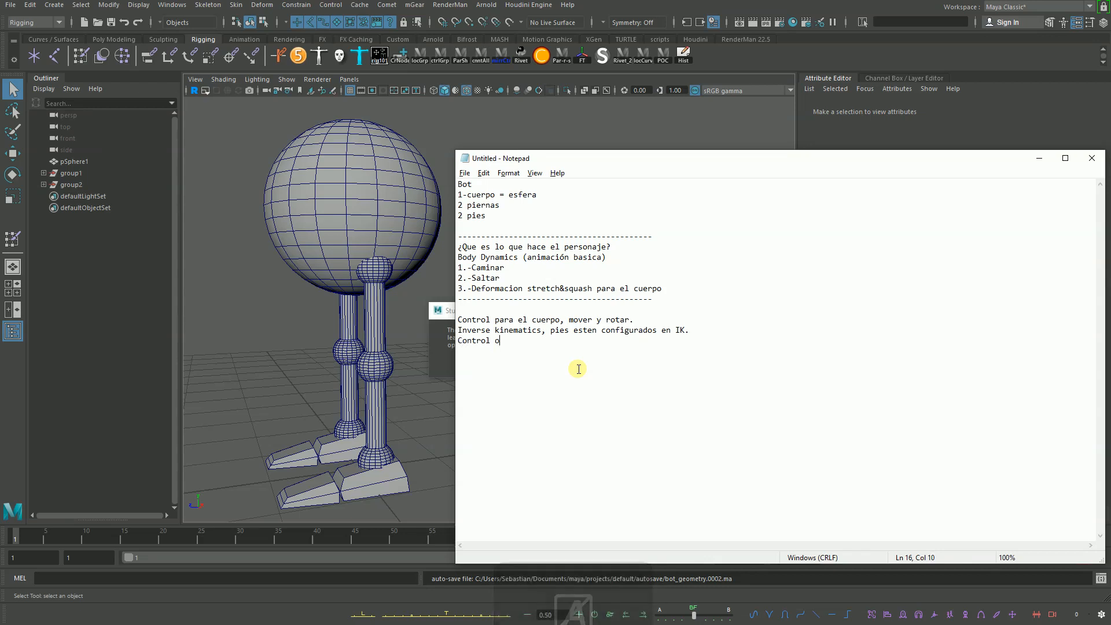
pyautogui.write(' controles c')
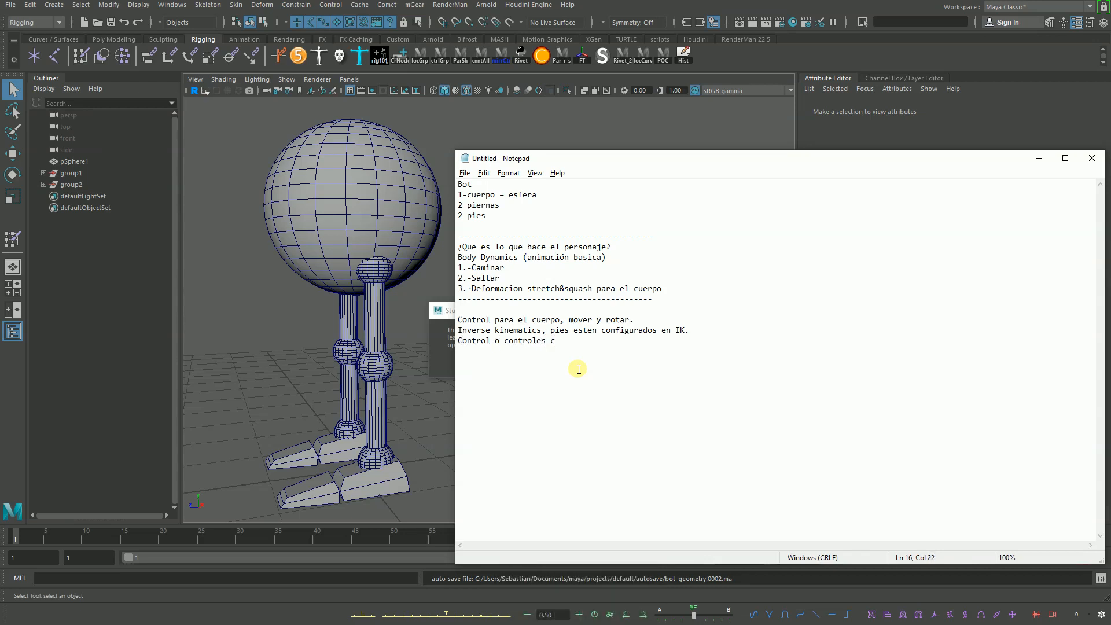
pyautogui.write('on multiples pivotes para el pi')
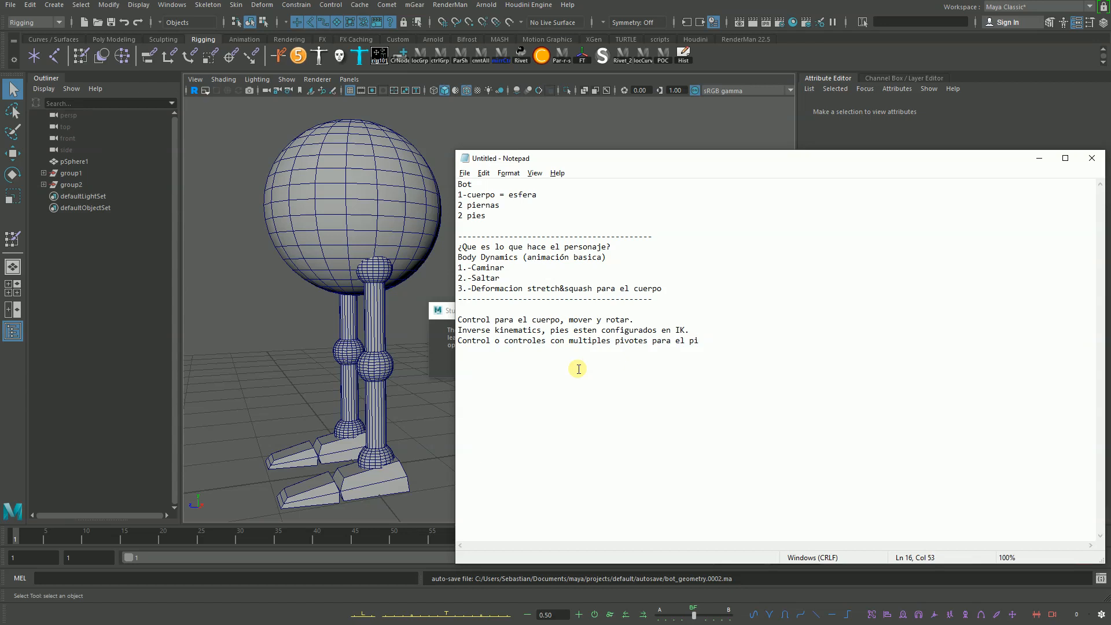
pyautogui.write('e')
# Step: Add the line "Control que mueva el pie." and end the multiple-pivots line above it with a period
pyautogui.write('Control')
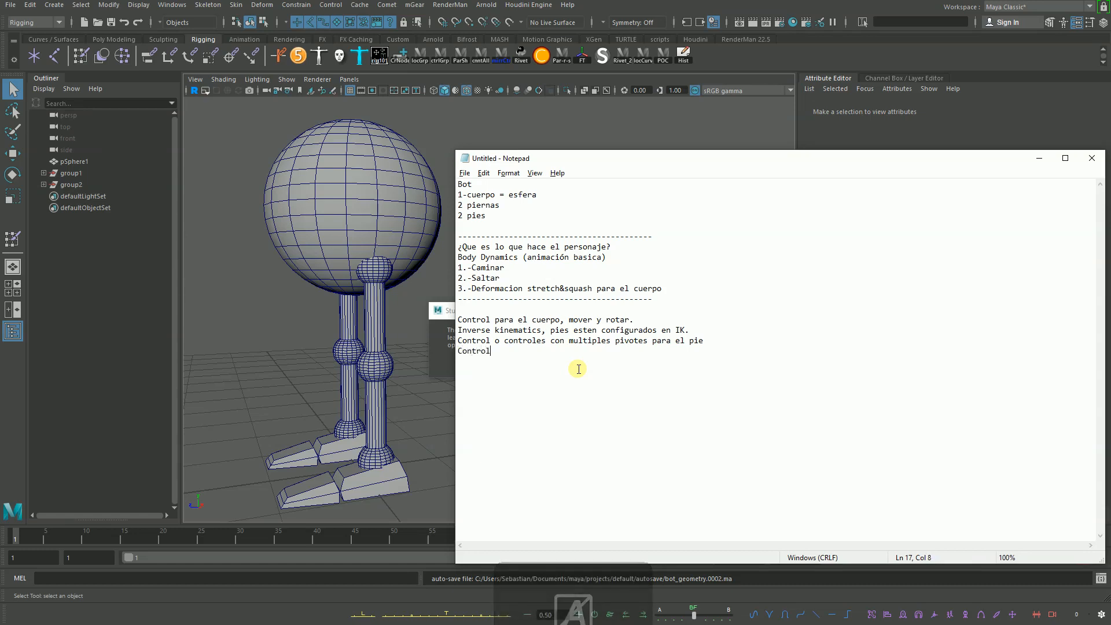
pyautogui.write(' que mueva el')
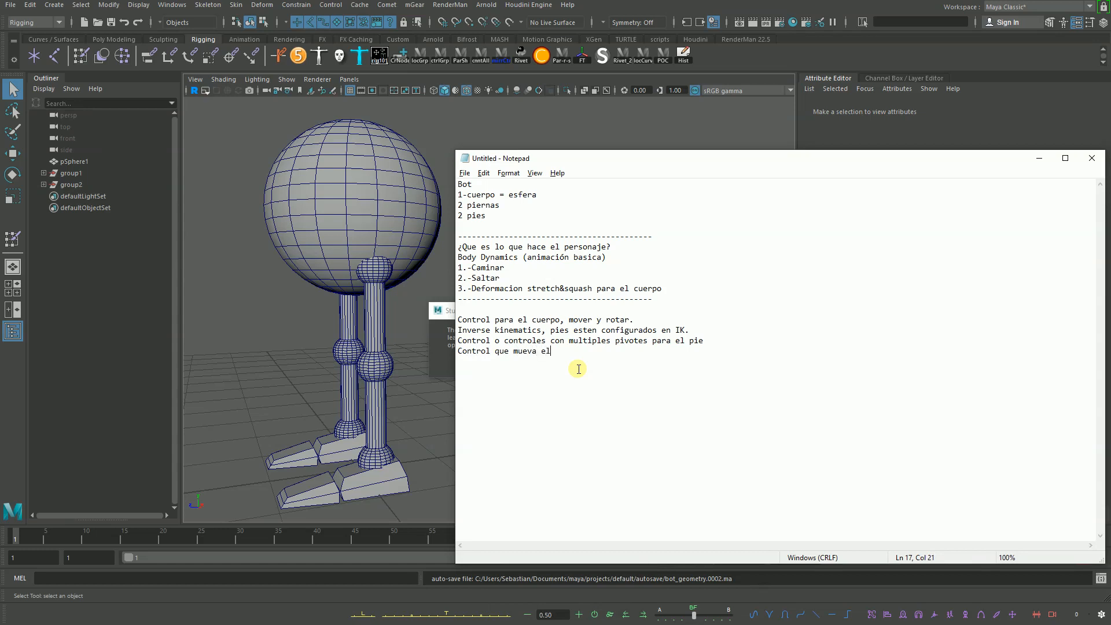
pyautogui.write(' pie.')
pyautogui.click(715, 340)
pyautogui.write('.')
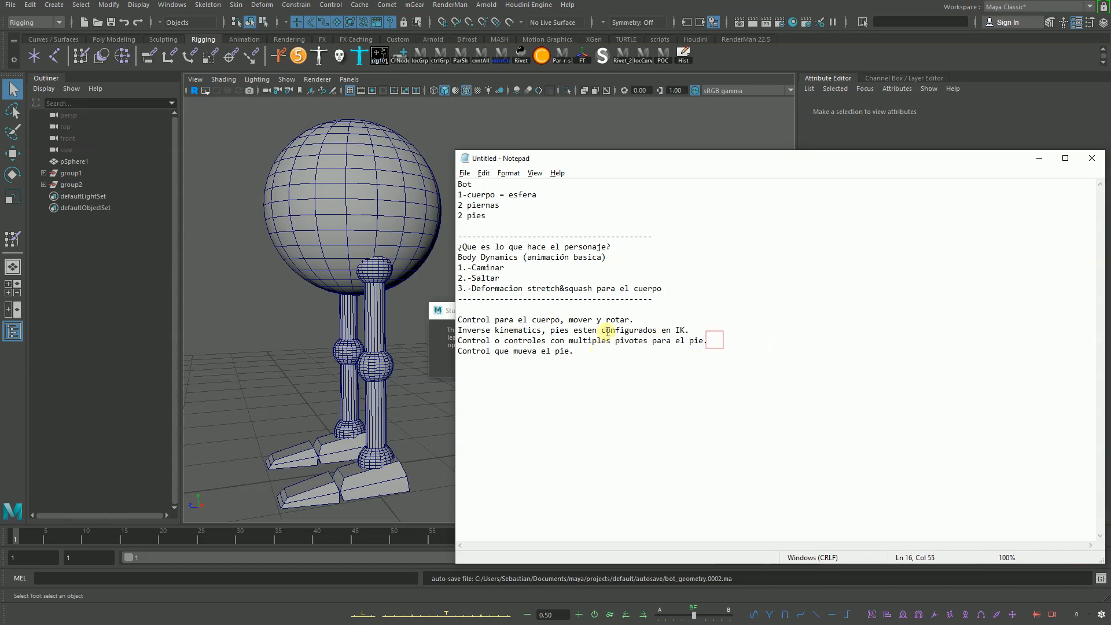
# Step: Add a new line reading "Control para regular direccion de la rodilla." below the foot-movement control
pyautogui.click(590, 351)
pyautogui.press('Return')
pyautogui.write('C')
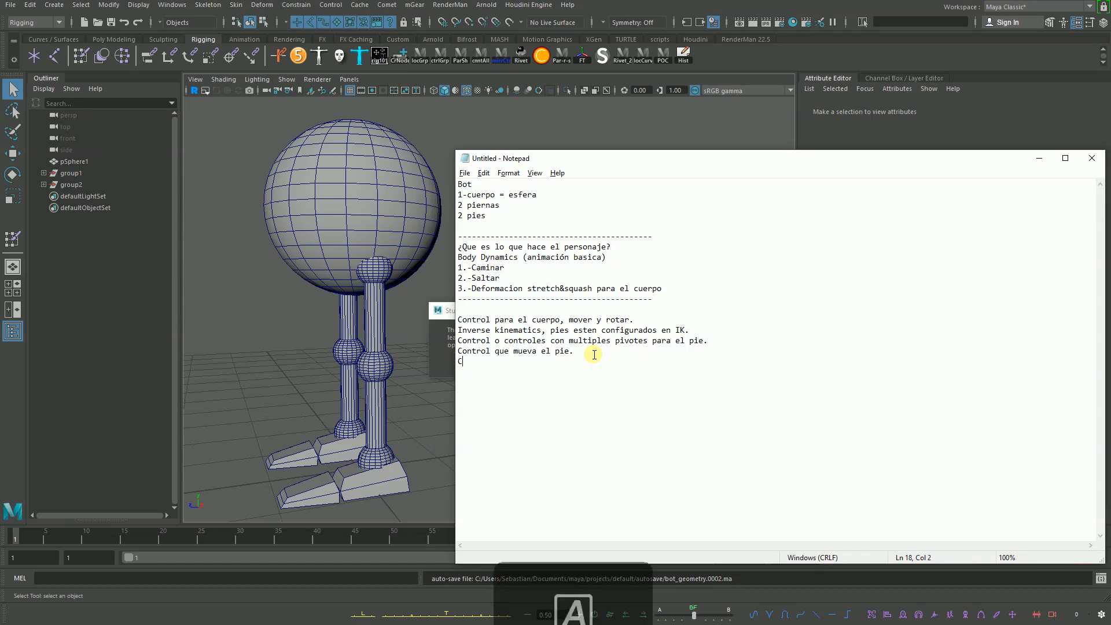
pyautogui.write('ontrol para re')
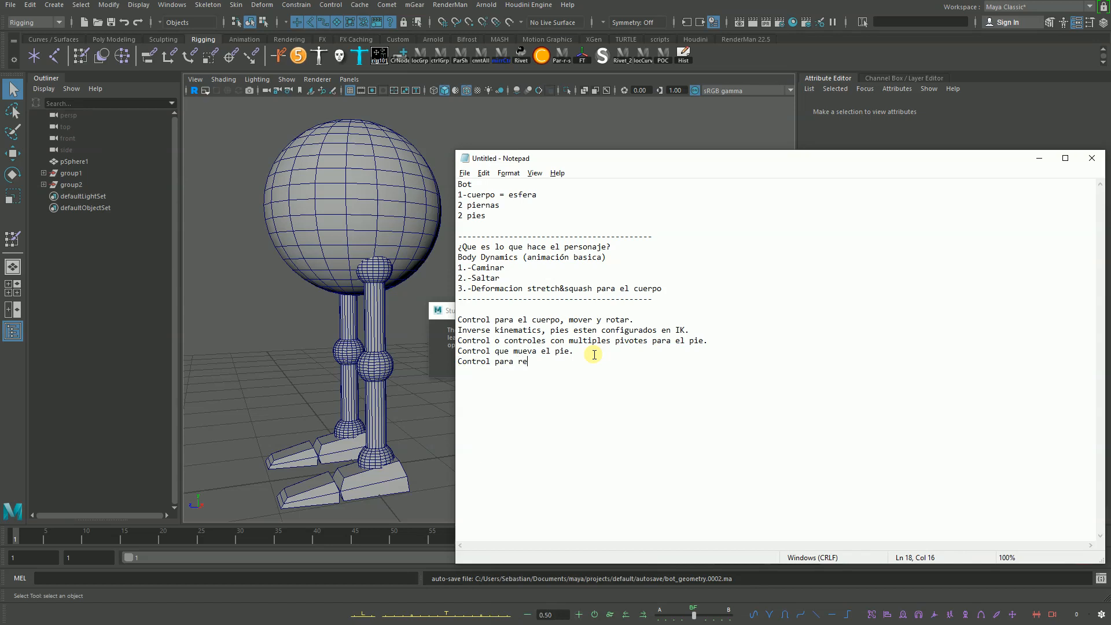
pyautogui.write('gular direccion de la rodilla.')
# Step: Shift the notes window slightly aside and add the missing accents in "dirección" and "múltiples"
pyautogui.moveTo(630, 162); pyautogui.dragTo(662, 152)
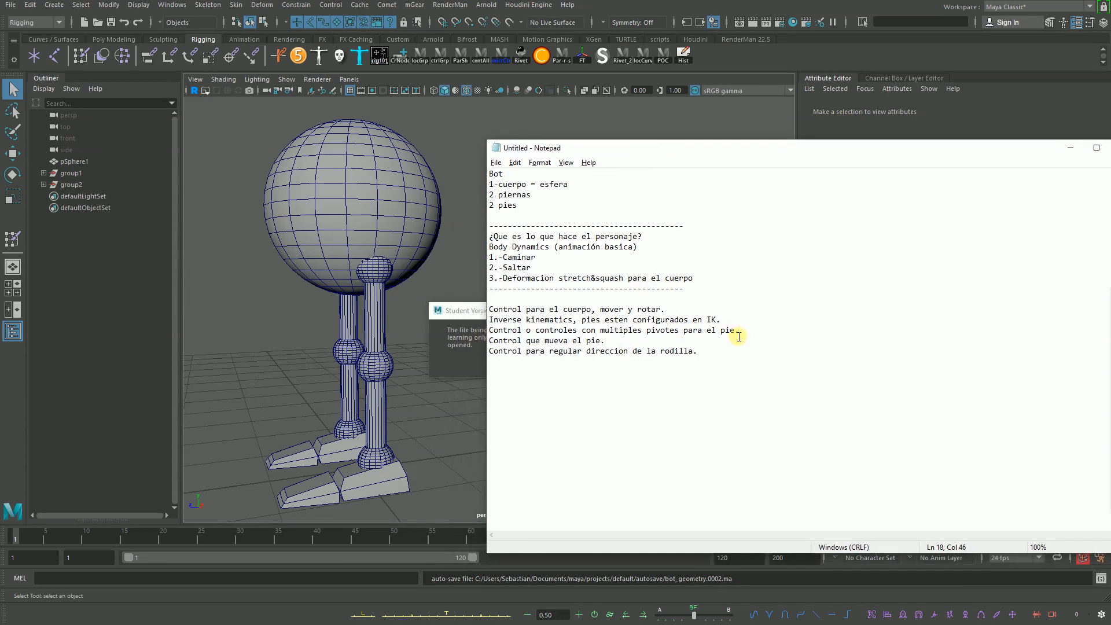
pyautogui.click(622, 353)
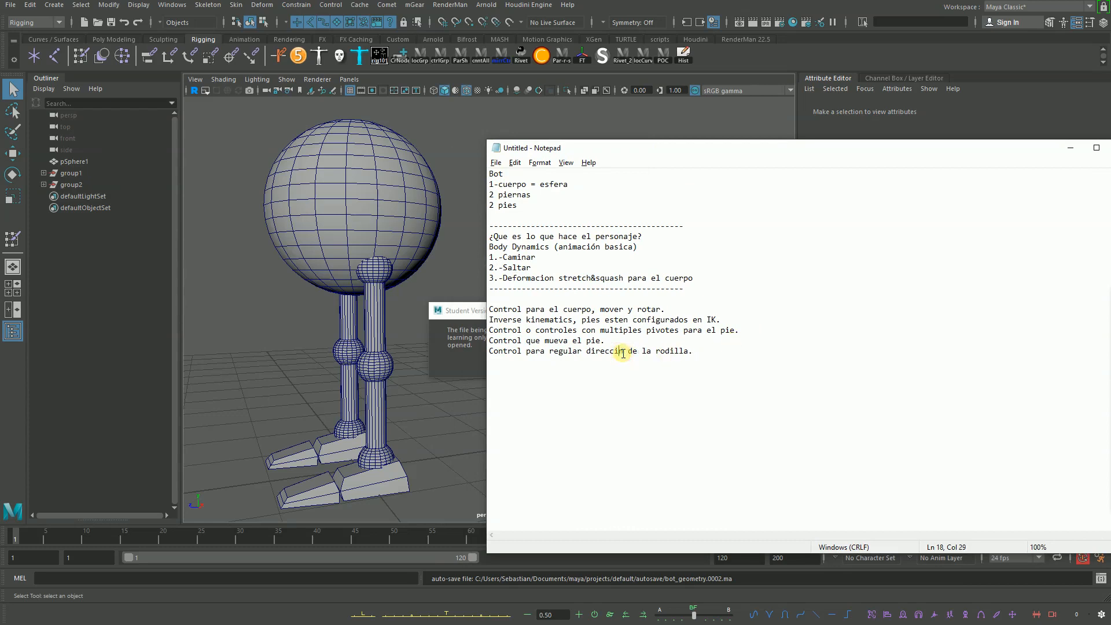
pyautogui.click(611, 332)
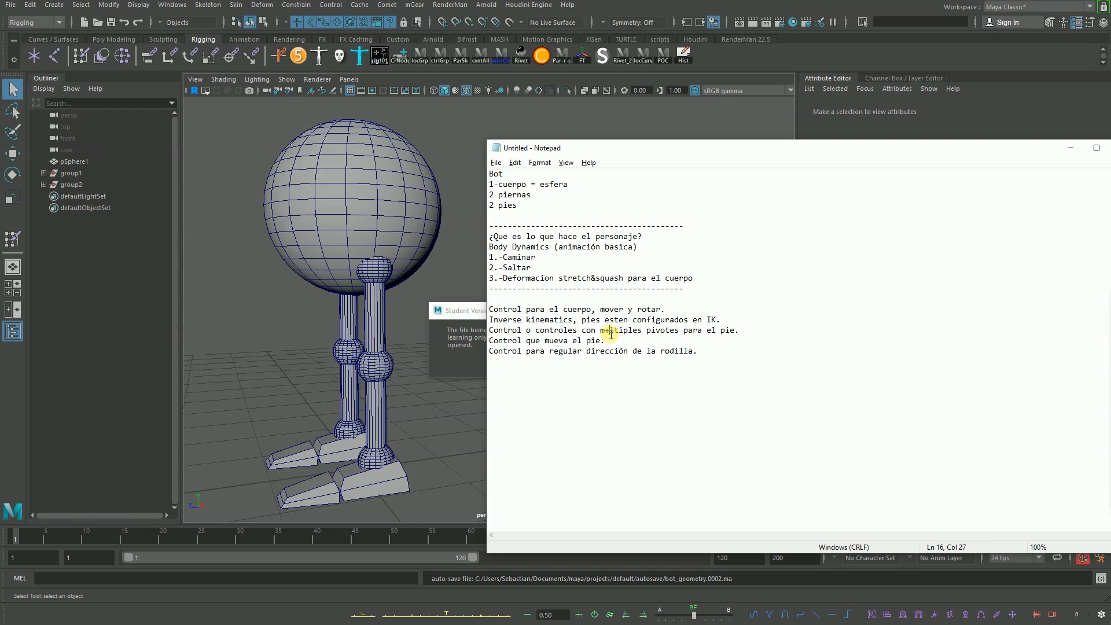
pyautogui.write('ú')
pyautogui.press('Delete')
pyautogui.press('BackSpace')
pyautogui.press('BackSpace')
pyautogui.write('úl')
# Step: Add a new line reading "Control general para todo el personaje." below the knee-direction control
pyautogui.click(699, 354)
pyautogui.press('Return')
pyautogui.press('capslock')
pyautogui.write('CONTR')
pyautogui.press('BackSpace')
pyautogui.press('BackSpace')
pyautogui.press('BackSpace')
pyautogui.press('BackSpace')
pyautogui.press('BackSpace')
pyautogui.press('capslock')
pyautogui.write('Control general para e')
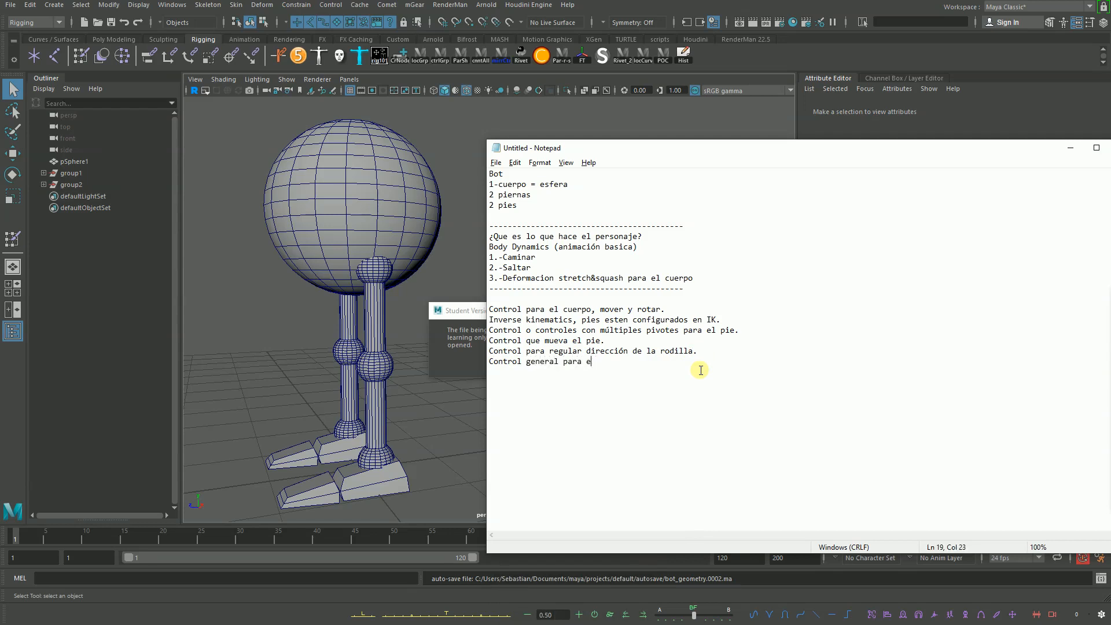
pyautogui.press('BackSpace')
pyautogui.write('todo el personaje.')
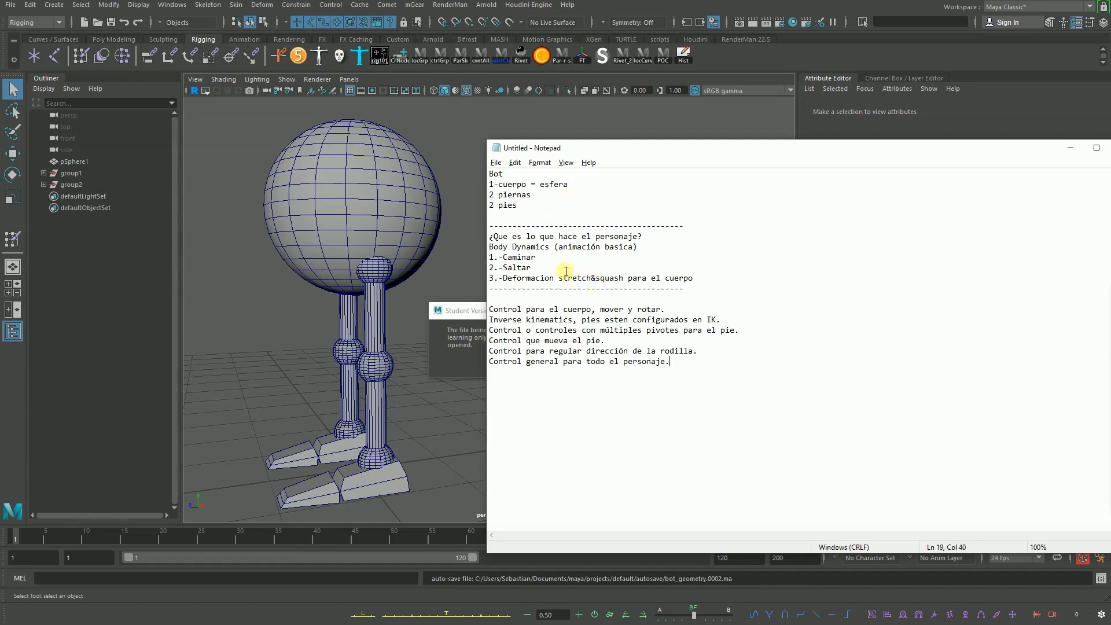
# Step: Extend the Bot heading with the description "= geometria poligonal"
pyautogui.moveTo(493, 176); pyautogui.dragTo(537, 207)
pyautogui.click(538, 207)
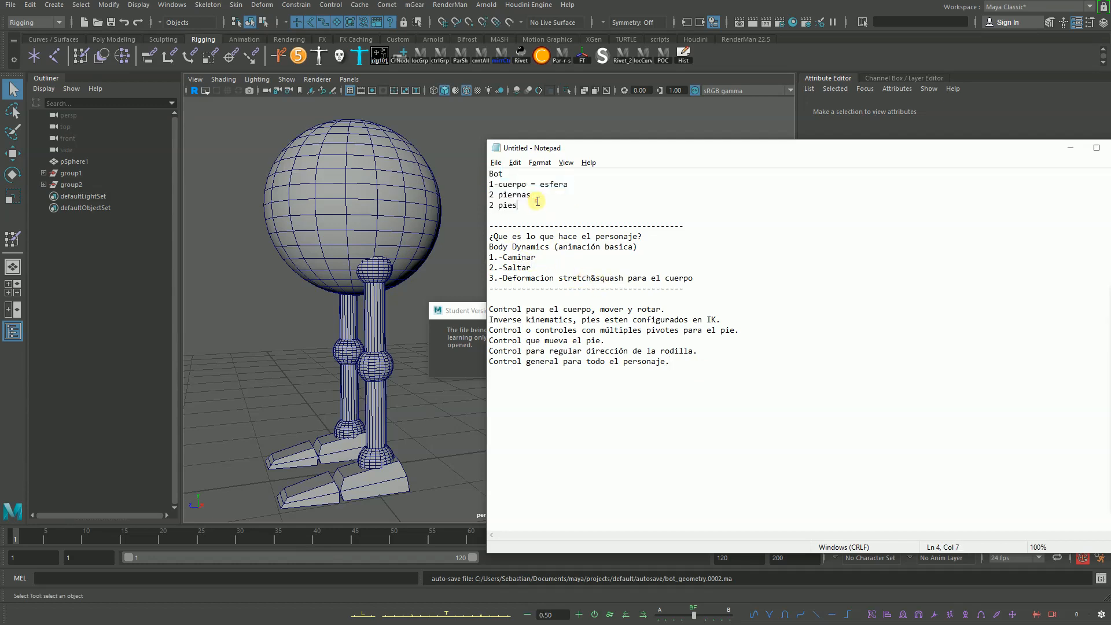
pyautogui.click(515, 175)
pyautogui.write('=')
pyautogui.press('BackSpace')
pyautogui.write('= geometria poligon')
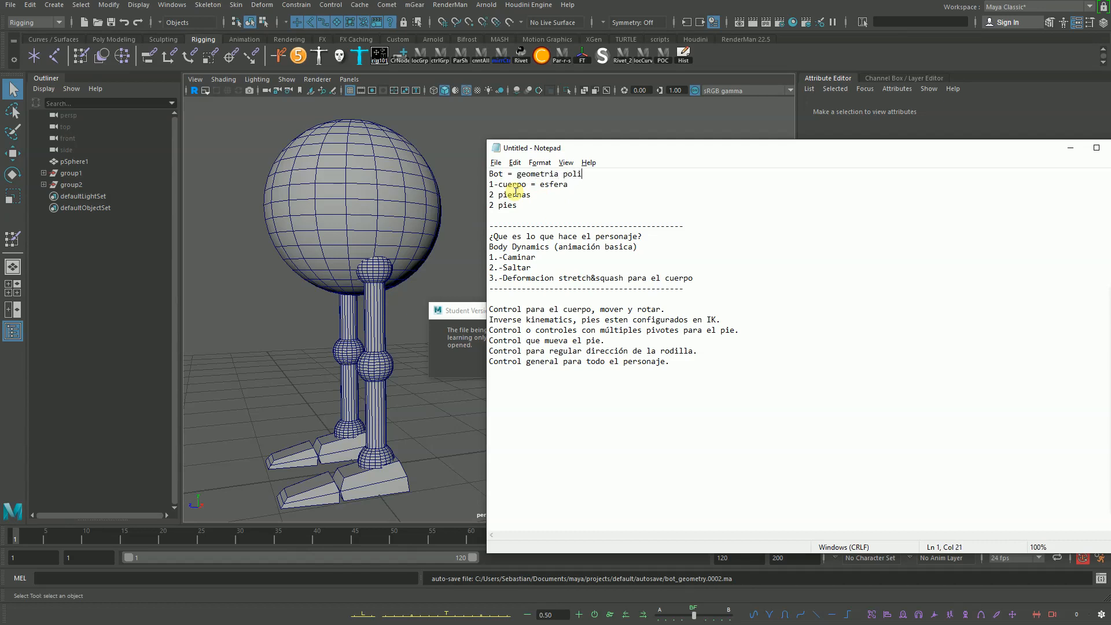
pyautogui.write('al')
# Step: Append "= cilindros con esferas como union" to the "2 piernas" line and "= cajas." to the "2 pies" line
pyautogui.click(537, 195)
pyautogui.write('= cilindor')
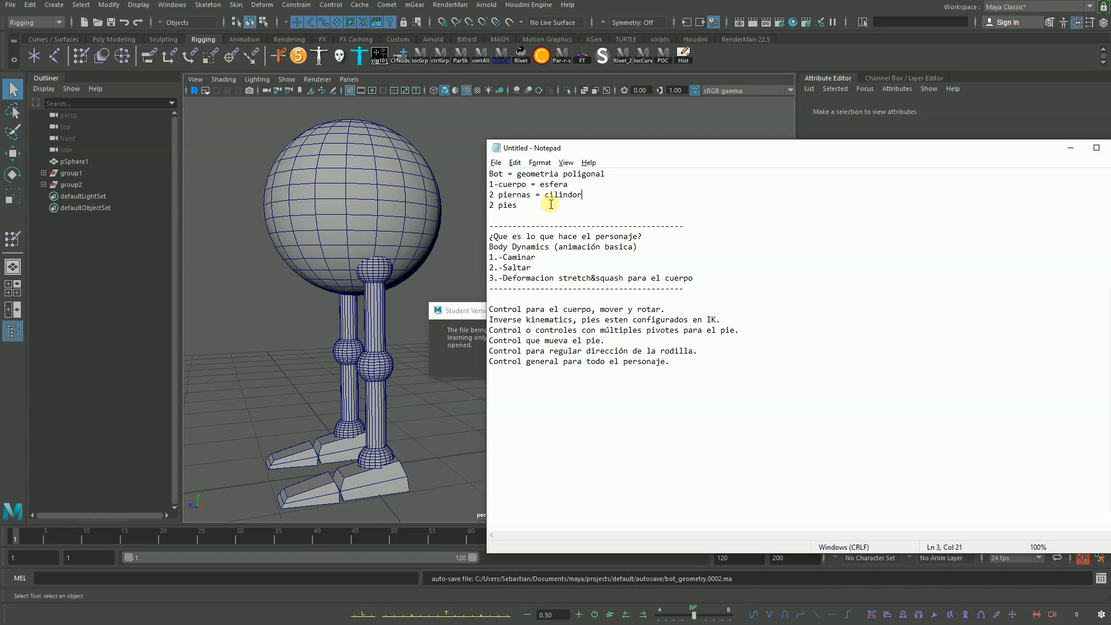
pyautogui.press('BackSpace')
pyautogui.press('BackSpace')
pyautogui.write('ros con esferas como union')
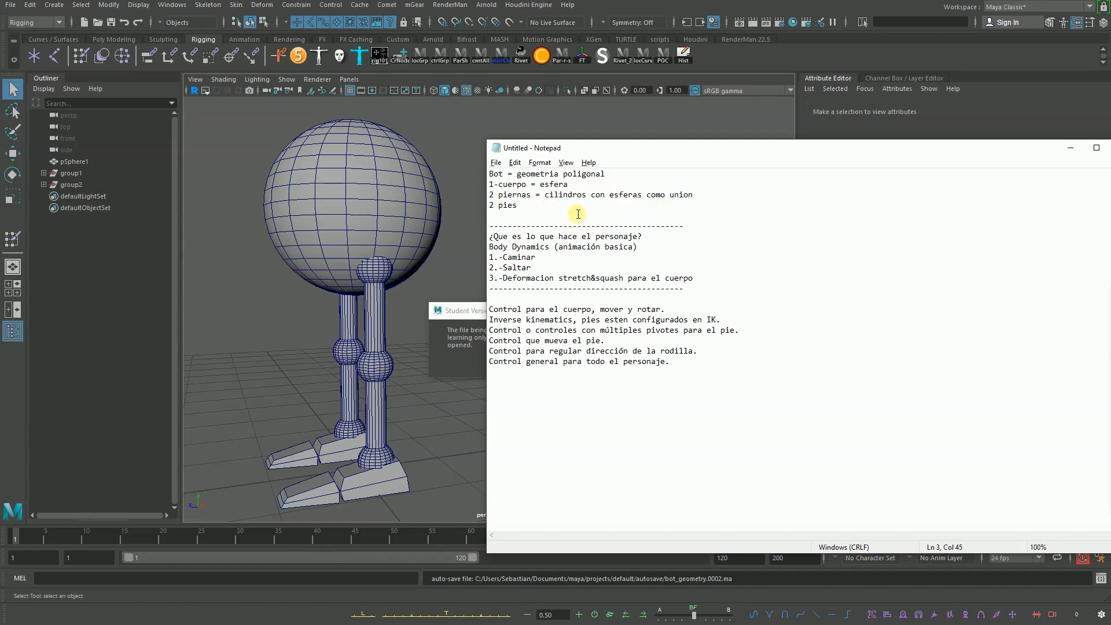
pyautogui.click(523, 209)
pyautogui.write('= cajas.')
# Step: Move the notes window clear of the model and review the listed body parts, actions and controls
pyautogui.moveTo(653, 153); pyautogui.dragTo(791, 122)
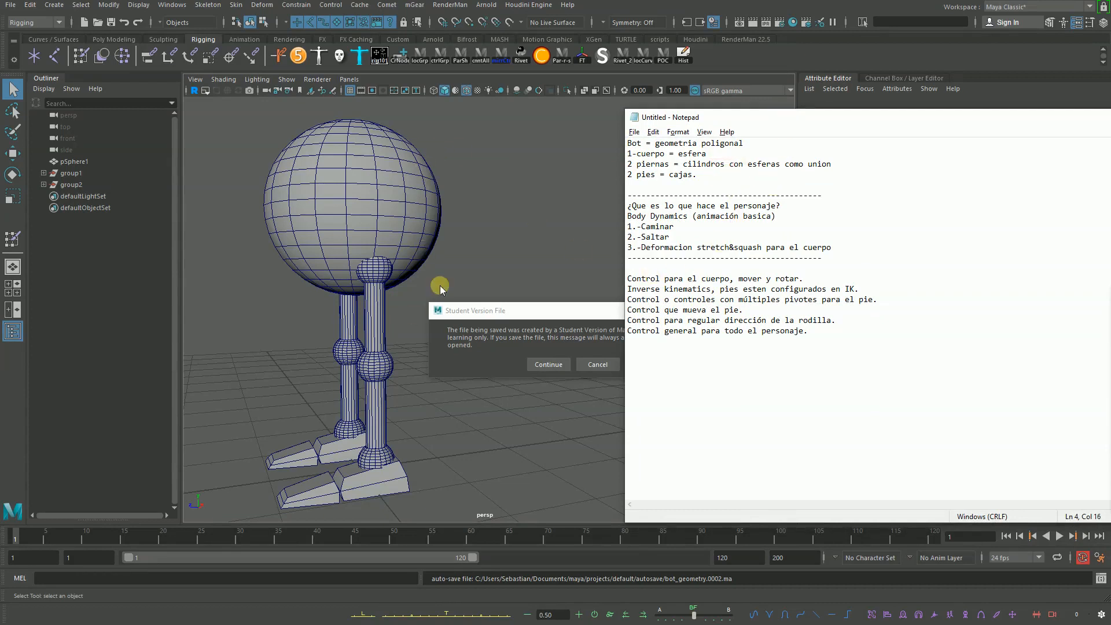
pyautogui.moveTo(698, 174); pyautogui.dragTo(628, 143)
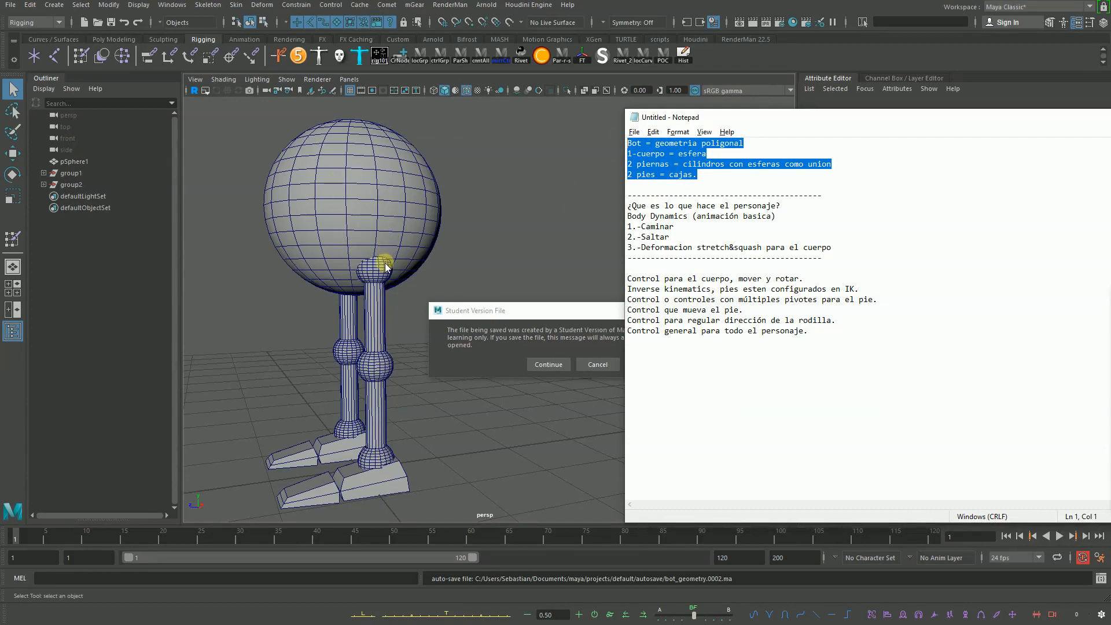
pyautogui.click(728, 226)
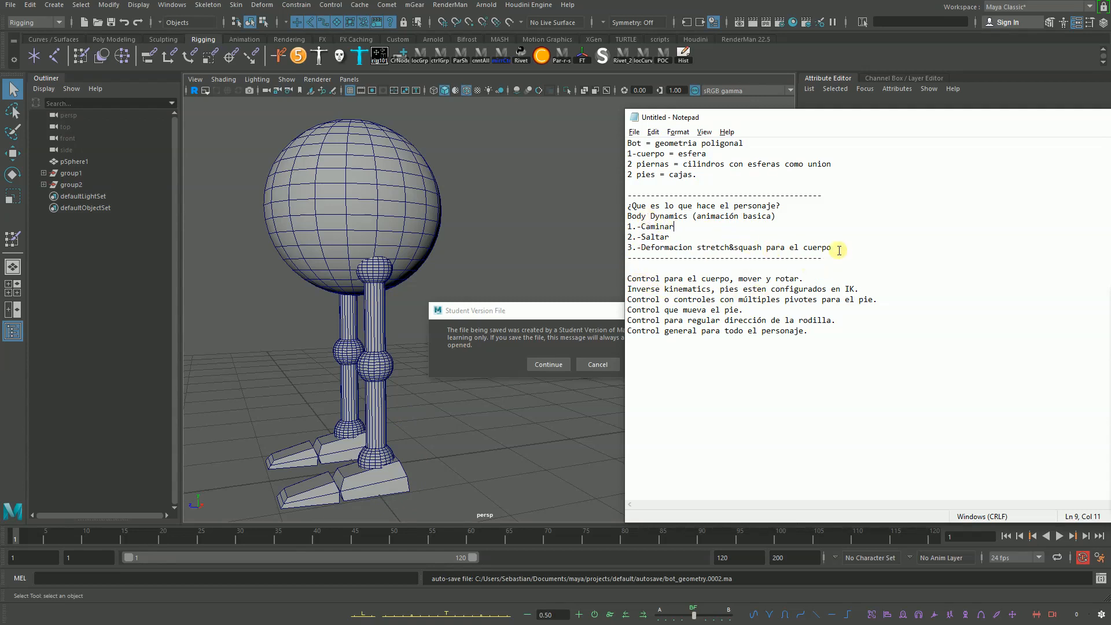
pyautogui.moveTo(833, 247); pyautogui.dragTo(642, 226)
pyautogui.moveTo(627, 275); pyautogui.dragTo(780, 331)
pyautogui.click(815, 331)
pyautogui.moveTo(833, 247); pyautogui.dragTo(627, 237)
pyautogui.click(831, 320)
pyautogui.moveTo(627, 276); pyautogui.dragTo(810, 330)
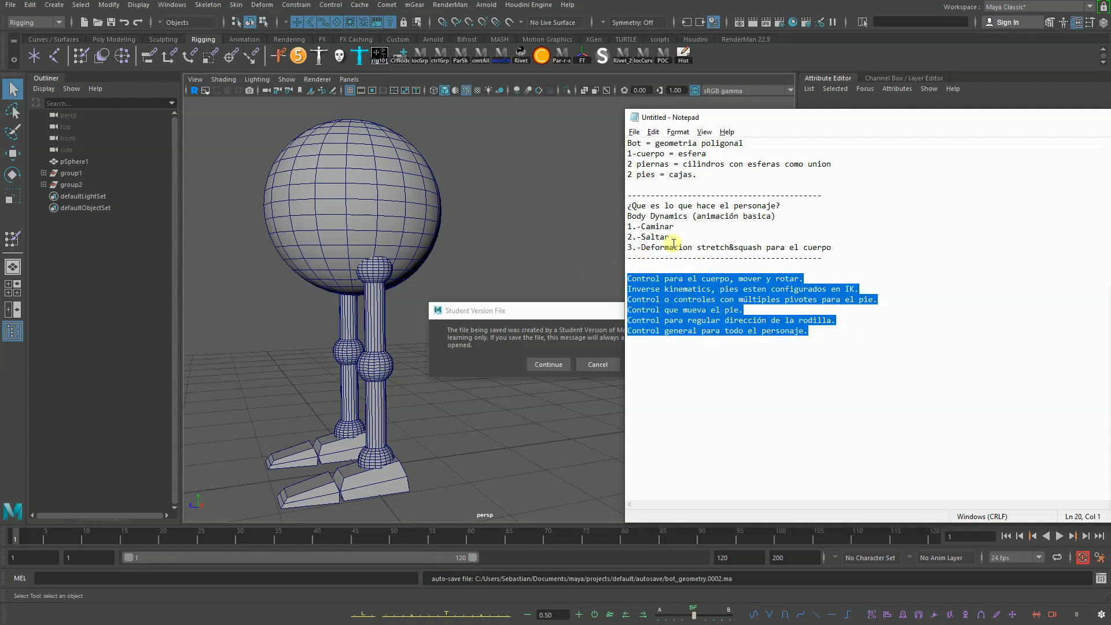
pyautogui.moveTo(675, 247); pyautogui.dragTo(627, 227)
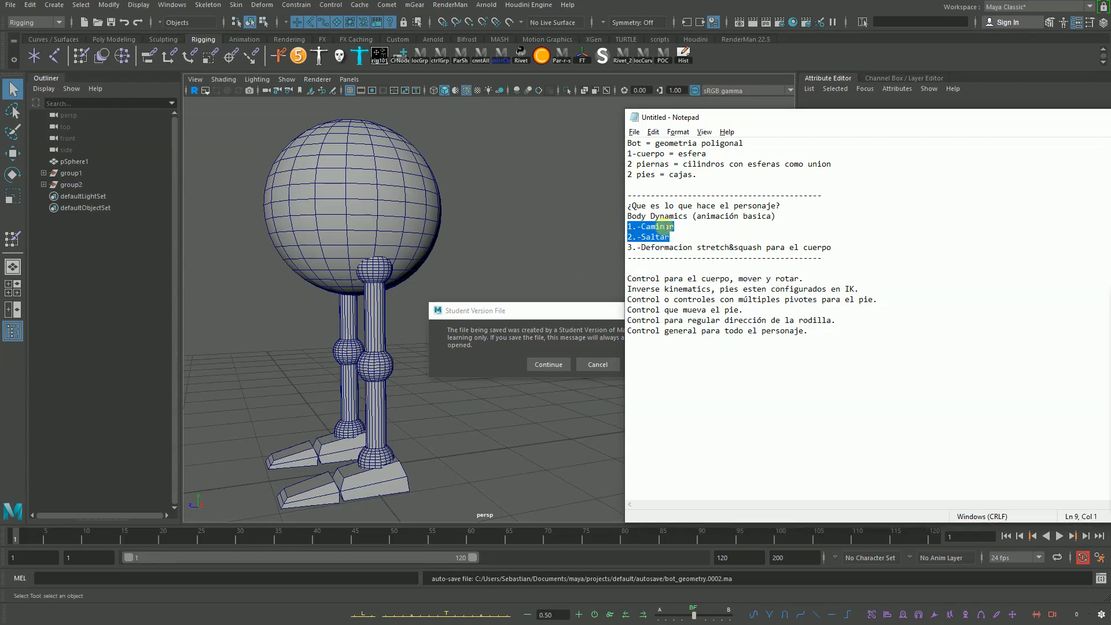
pyautogui.click(674, 237)
# Step: Add the line "Control o controles para deformación del cuerpo." at the end of the controls list
pyautogui.click(820, 332)
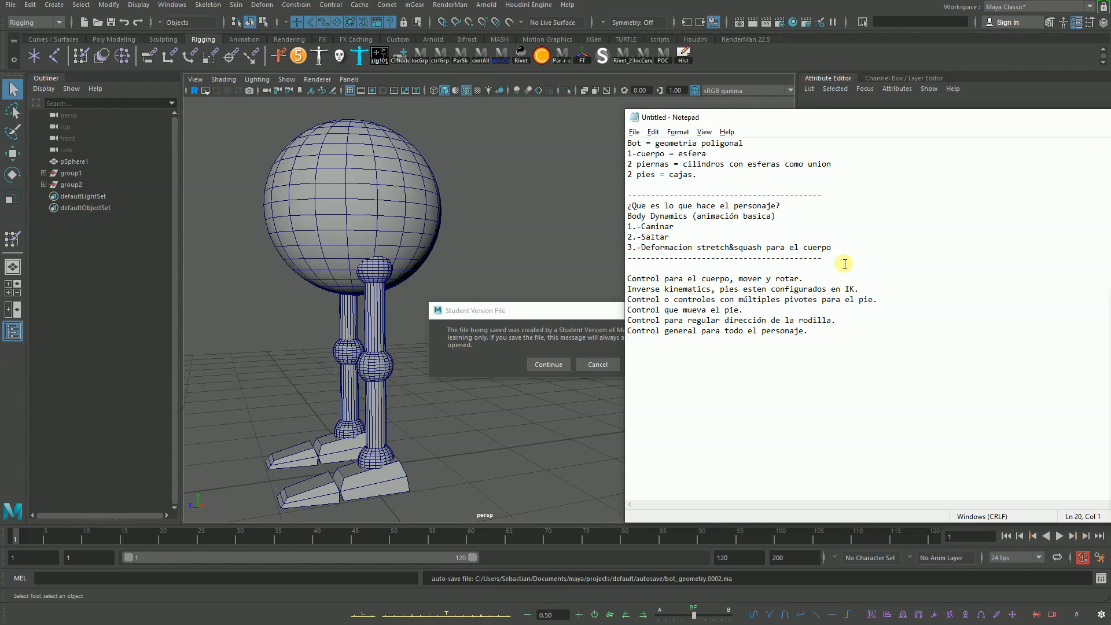
pyautogui.write('Co')
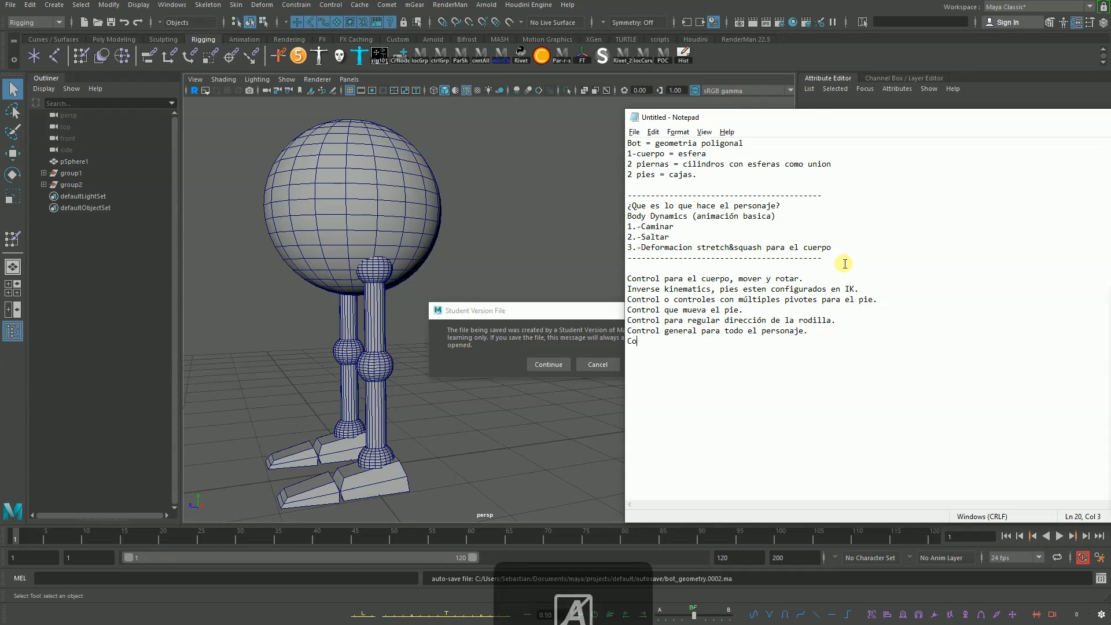
pyautogui.write('ntrol o contro')
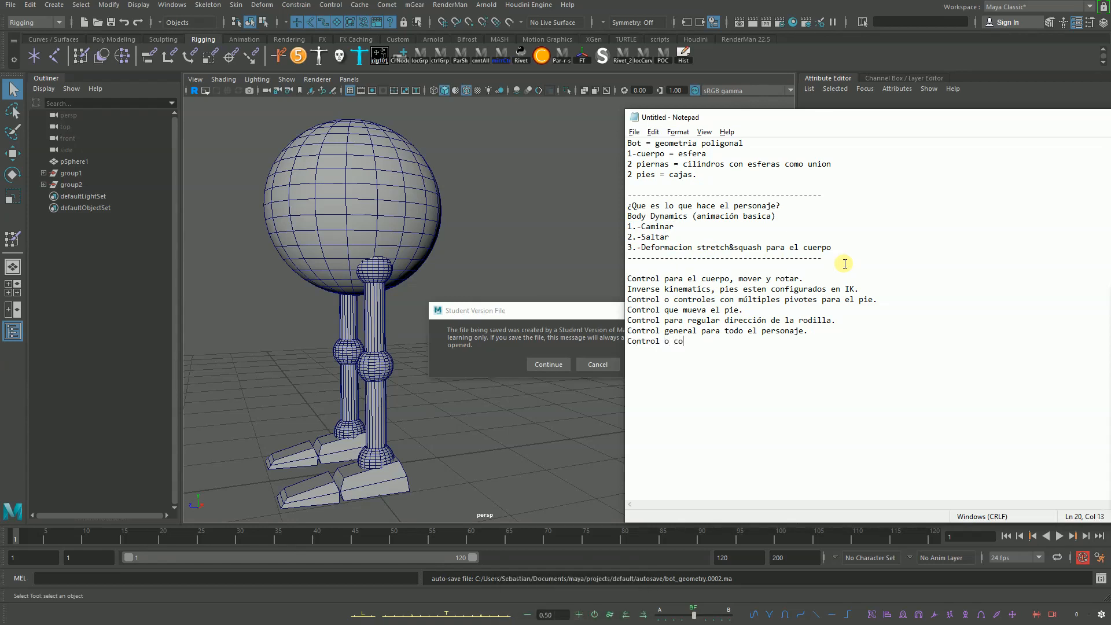
pyautogui.press('BackSpace')
pyautogui.press('BackSpace')
pyautogui.write('roles para deformacion')
pyautogui.press('BackSpace')
pyautogui.press('BackSpace')
pyautogui.write('ón de l')
pyautogui.press('BackSpace')
pyautogui.press('BackSpace')
pyautogui.write('l cuerpo')
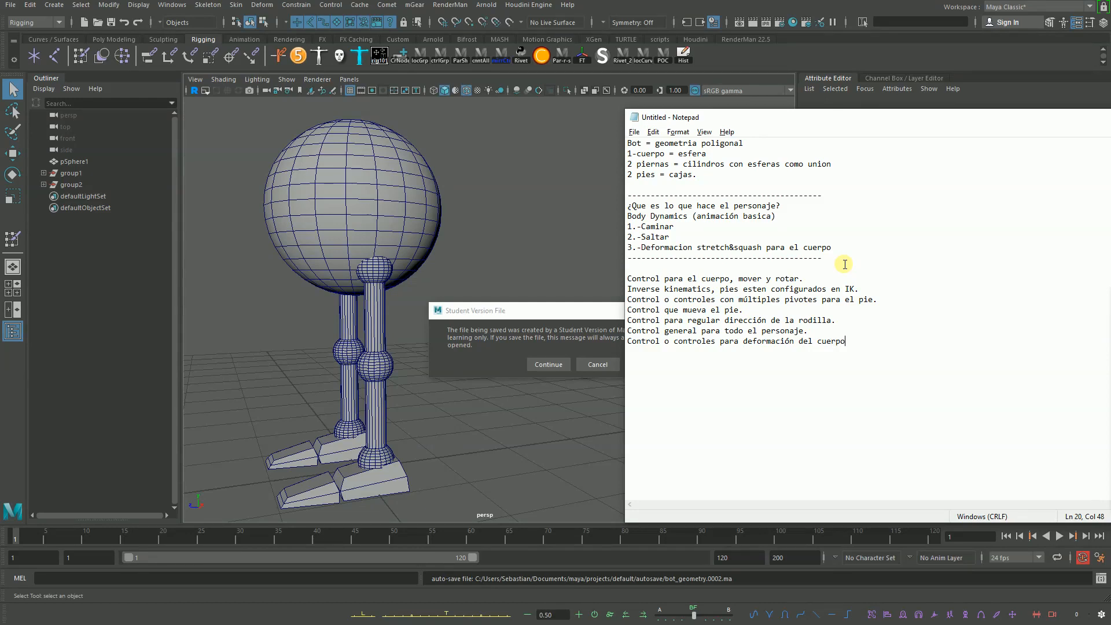
pyautogui.write('.')
# Step: Insert a dashed separator below the controls list and write "Swicth para IK-FK" beneath it
pyautogui.write('-----------------------------')
pyautogui.write('--------------------')
pyautogui.press('Return')
pyautogui.write('Swicth para IKFK-')
# Step: Write "Switch de auto IKFK ()" on a new line below the IK-FK switch entry
pyautogui.write('S')
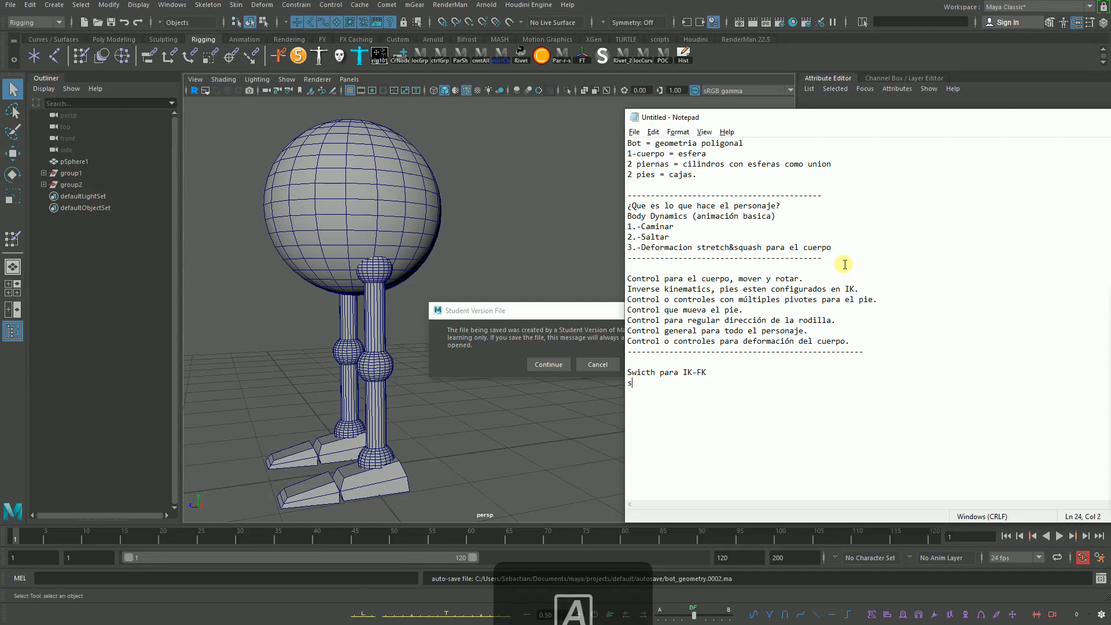
pyautogui.write('witch de a')
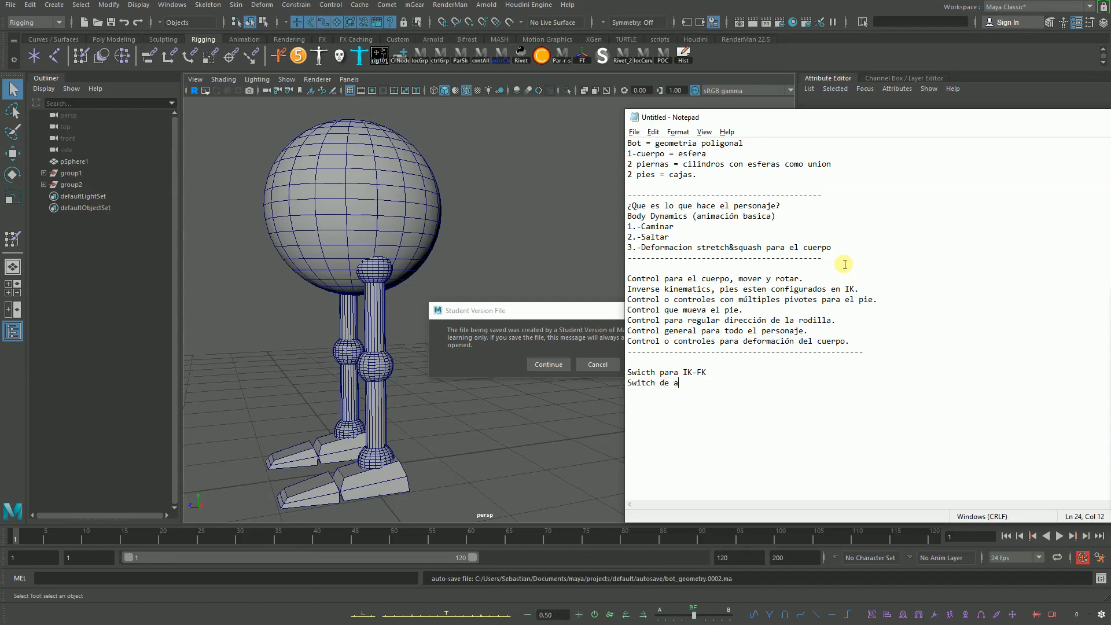
pyautogui.write('uto ik')
pyautogui.press('BackSpace')
pyautogui.press('BackSpace')
pyautogui.press('capslock')
pyautogui.write('IKF K()')
pyautogui.press('Left')
pyautogui.press('Left')
pyautogui.press('Left')
pyautogui.press('Delete')
# Step: Remove the leading "Switch de" from the last line and capitalize the rest as "Auto IKFK ()"
pyautogui.press('Right')
pyautogui.press('BackSpace')
pyautogui.press('BackSpace')
pyautogui.press('BackSpace')
pyautogui.press('BackSpace')
pyautogui.press('BackSpace')
pyautogui.press('BackSpace')
pyautogui.press('BackSpace')
pyautogui.press('BackSpace')
pyautogui.press('BackSpace')
pyautogui.press('BackSpace')
pyautogui.press('BackSpace')
pyautogui.write('a')
pyautogui.press('BackSpace')
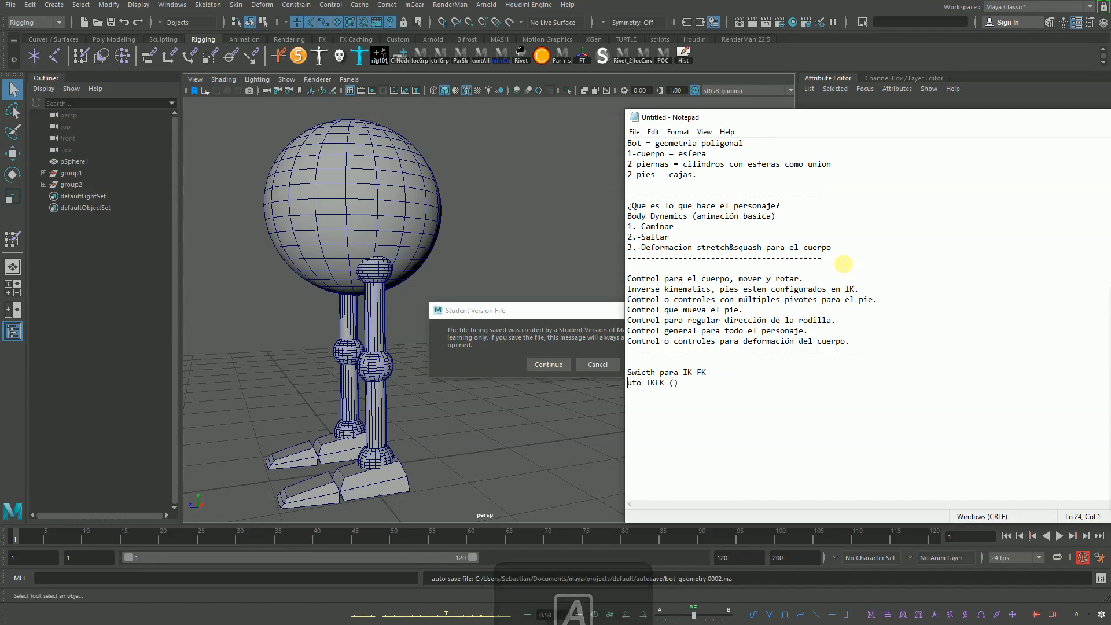
pyautogui.write('A')
pyautogui.press('Up')
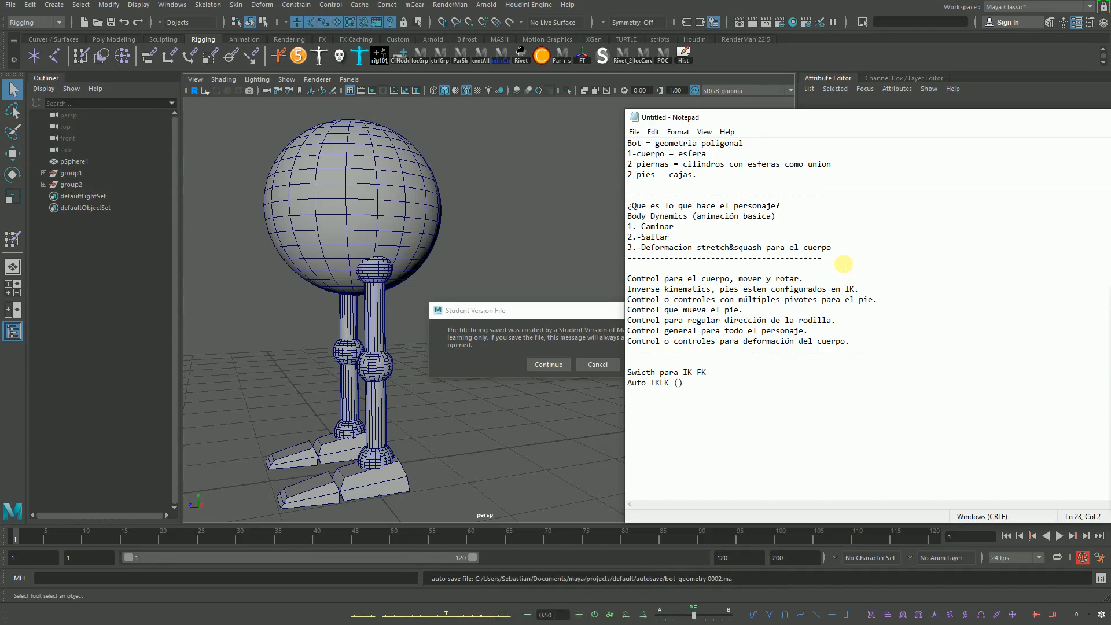
# Step: Fill the empty parentheses after "Auto IKFK" with the text "sea un atributo?"
pyautogui.click(694, 382)
pyautogui.press('Left')
pyautogui.write('SEA')
pyautogui.press('BackSpace')
pyautogui.press('BackSpace')
pyautogui.write('ea un a')
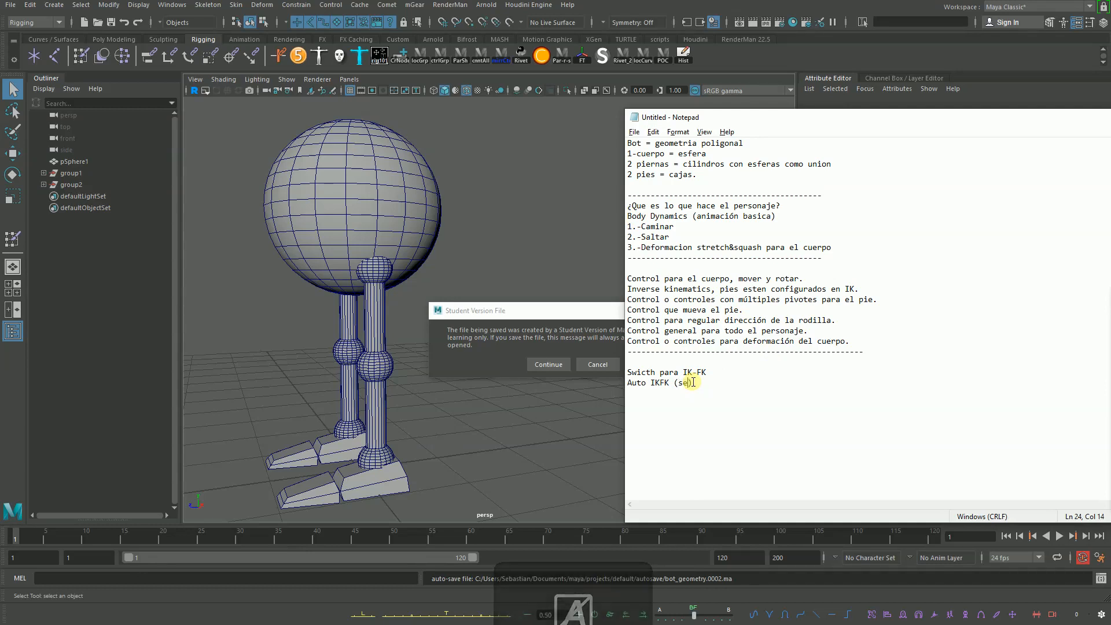
pyautogui.write('tri')
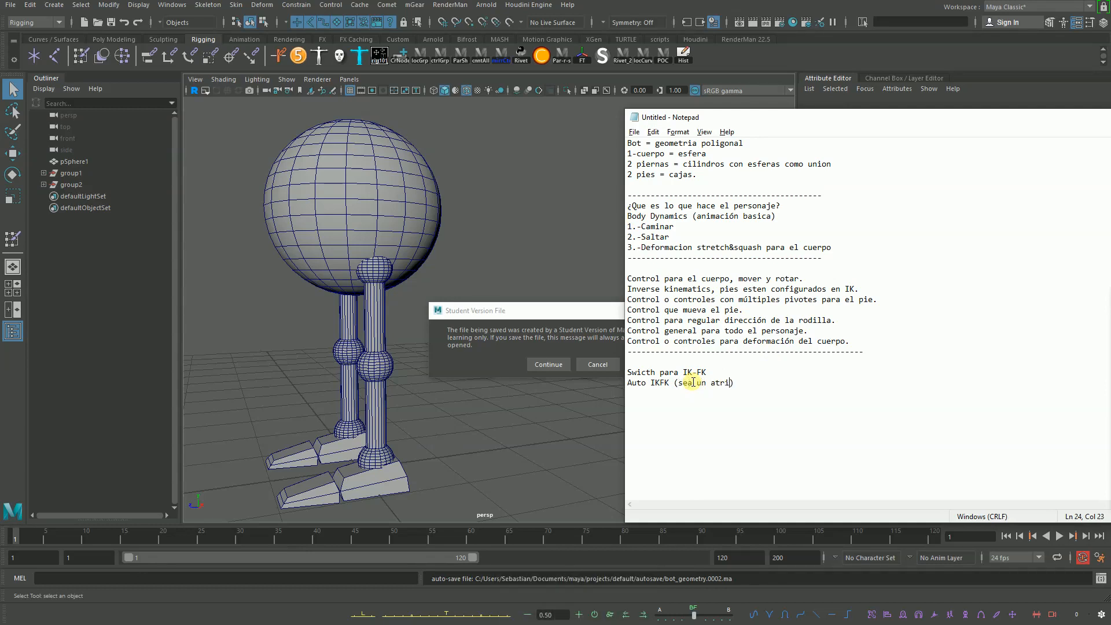
pyautogui.write('buto?')
pyautogui.moveTo(723, 370); pyautogui.dragTo(602, 365)
pyautogui.moveTo(776, 382); pyautogui.dragTo(595, 365)
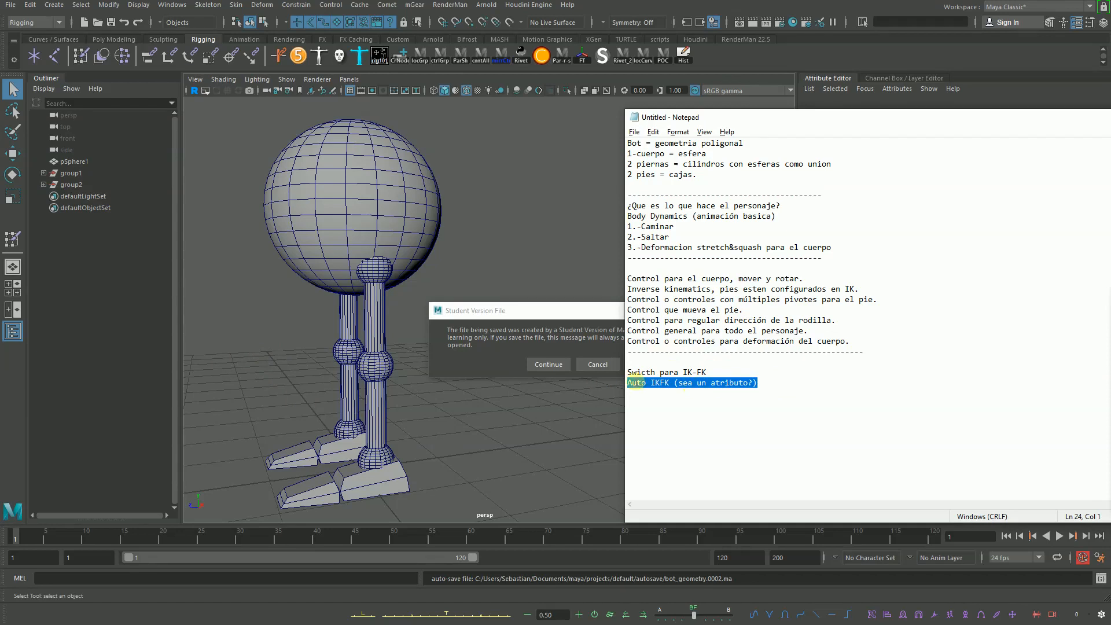
pyautogui.moveTo(886, 120); pyautogui.dragTo(871, 170)
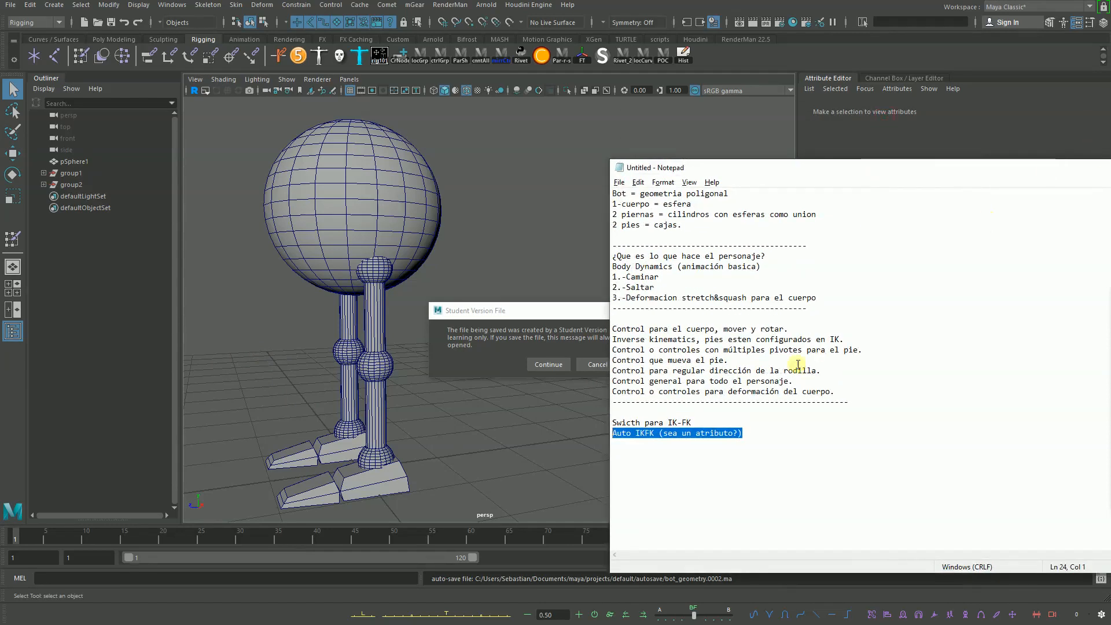
pyautogui.click(764, 434)
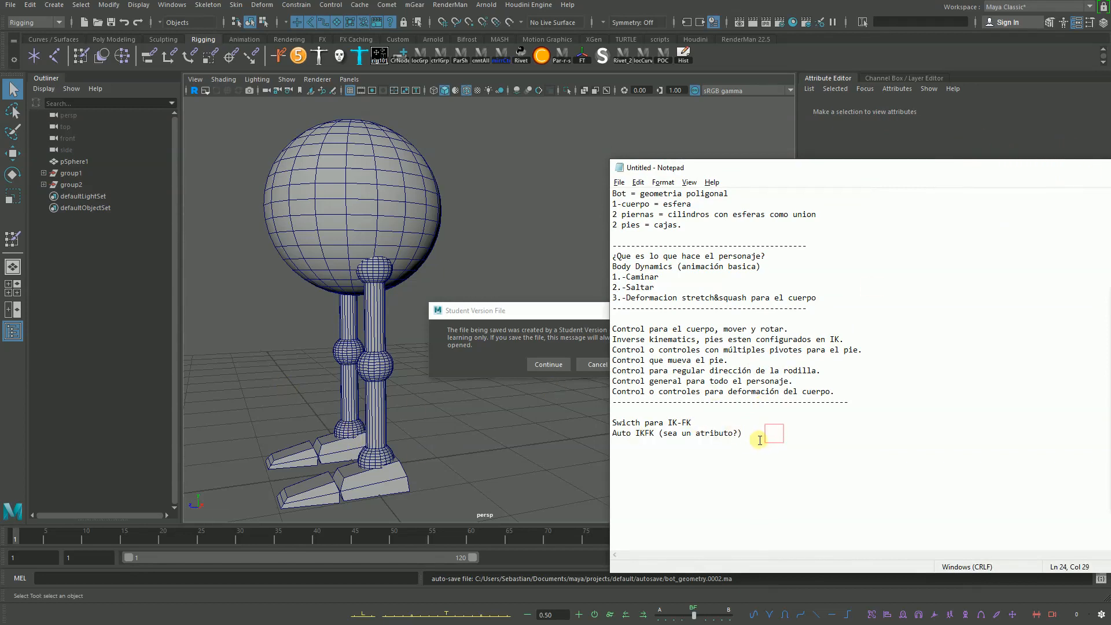
pyautogui.hotkey('ctrl', 'shift', 'Left')
pyautogui.hotkey('ctrl', 'shift', 'Left')
pyautogui.hotkey('ctrl', 'shift', 'Left')
pyautogui.hotkey('ctrl', 'shift', 'Left')
pyautogui.hotkey('ctrl', 'shift', 'Left')
pyautogui.hotkey('ctrl', 'shift', 'Left')
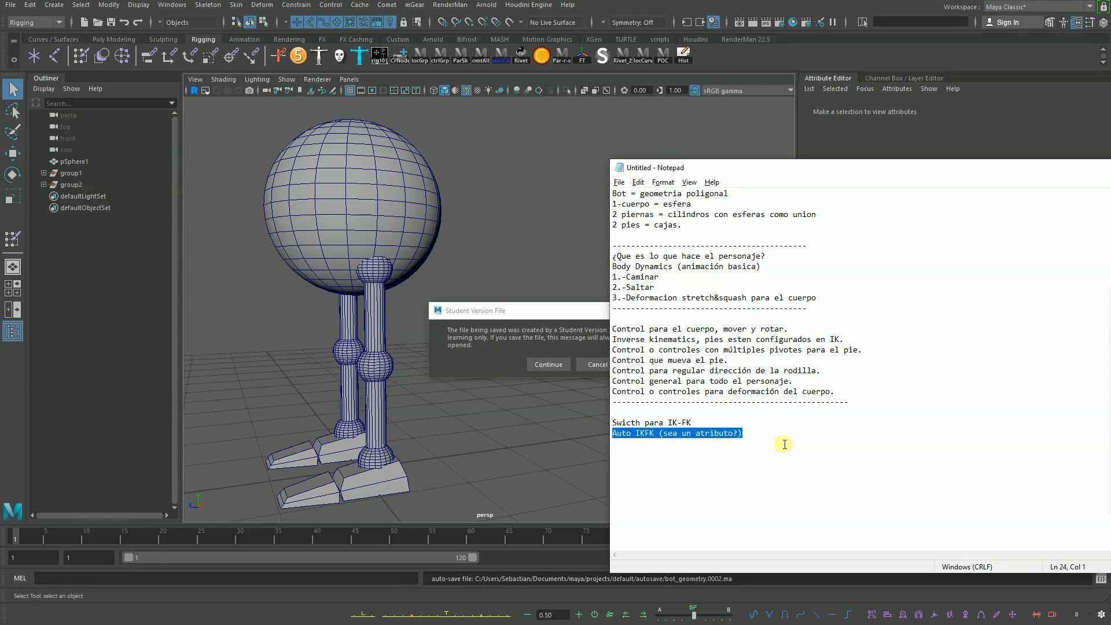
pyautogui.click(781, 444)
pyautogui.hotkey('ctrl', 'shift', 'Left')
pyautogui.hotkey('ctrl', 'shift', 'Left')
pyautogui.hotkey('ctrl', 'shift', 'Left')
pyautogui.hotkey('ctrl', 'shift', 'Left')
pyautogui.hotkey('ctrl', 'shift', 'Left')
pyautogui.hotkey('ctrl', 'shift', 'Left')
# Step: Start a new line below the Auto IKFK entry with the word "Controles"
pyautogui.click(772, 439)
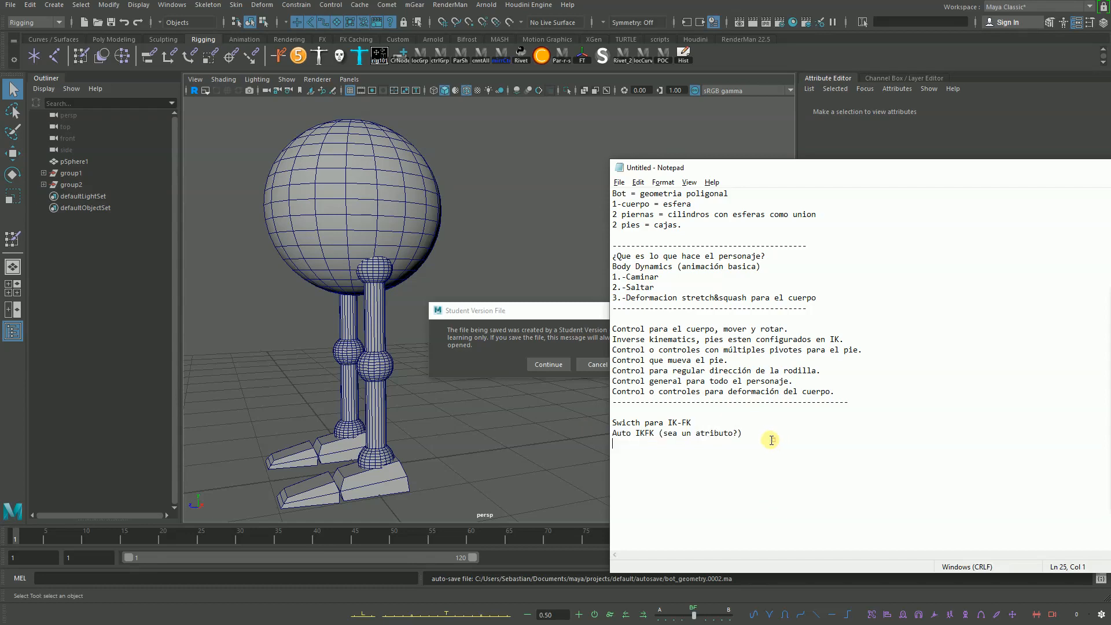
pyautogui.click(751, 438)
pyautogui.write('Ctr')
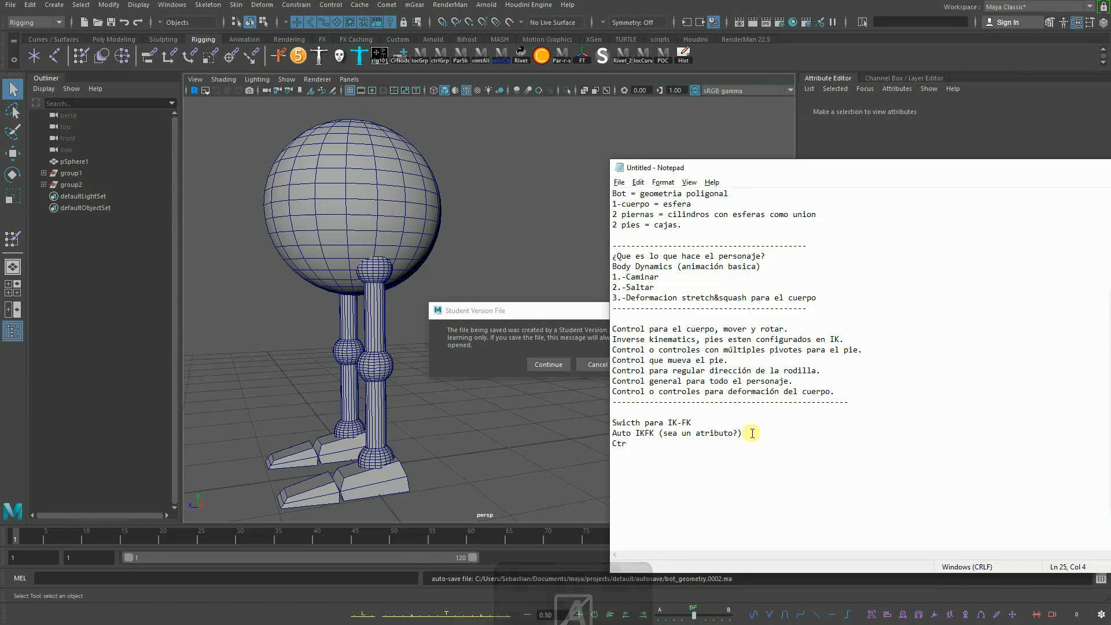
pyautogui.press('BackSpace')
pyautogui.press('BackSpace')
pyautogui.write('ontroles se')
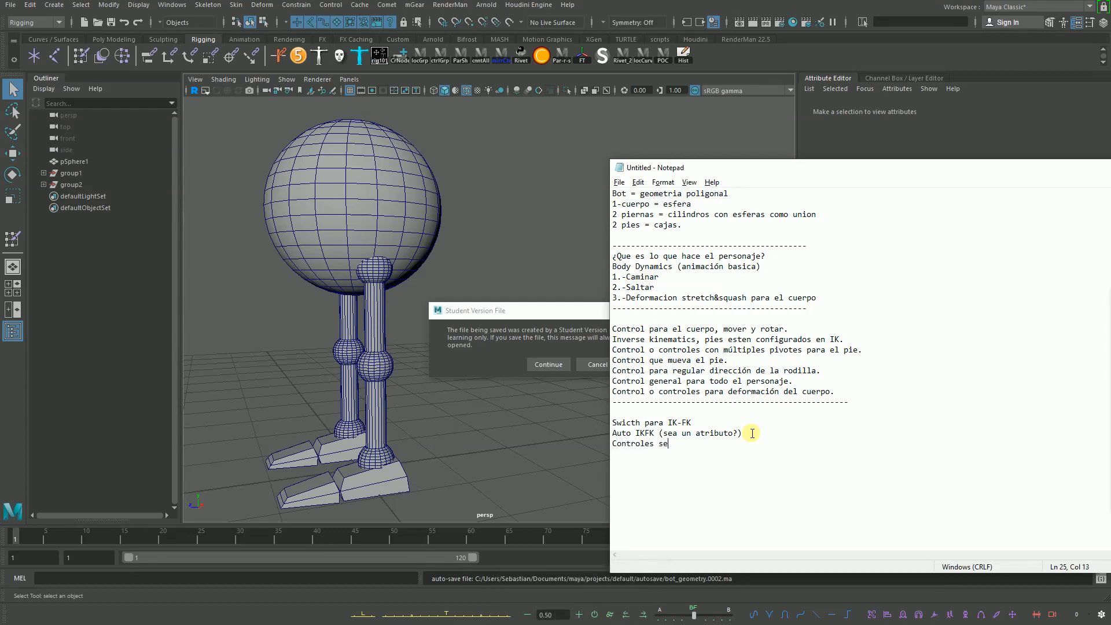
pyautogui.write('an on geometry')
pyautogui.press('BackSpace')
pyautogui.press('BackSpace')
pyautogui.press('BackSpace')
pyautogui.press('BackSpace')
pyautogui.press('BackSpace')
pyautogui.press('BackSpace')
pyautogui.press('BackSpace')
pyautogui.press('BackSpace')
pyautogui.press('BackSpace')
pyautogui.press('BackSpace')
pyautogui.press('BackSpace')
pyautogui.press('BackSpace')
pyautogui.press('BackSpace')
pyautogui.press('BackSpace')
pyautogui.press('BackSpace')
pyautogui.press('BackSpace')
# Step: Complete the last line so it reads "Controles esten en la misma geometría"
pyautogui.write('esteb')
pyautogui.press('BackSpace')
pyautogui.write('n')
pyautogui.write(' el ')
pyautogui.write('la misma geome')
pyautogui.write('tria')
pyautogui.press('BackSpace')
pyautogui.press('BackSpace')
pyautogui.write('ía')
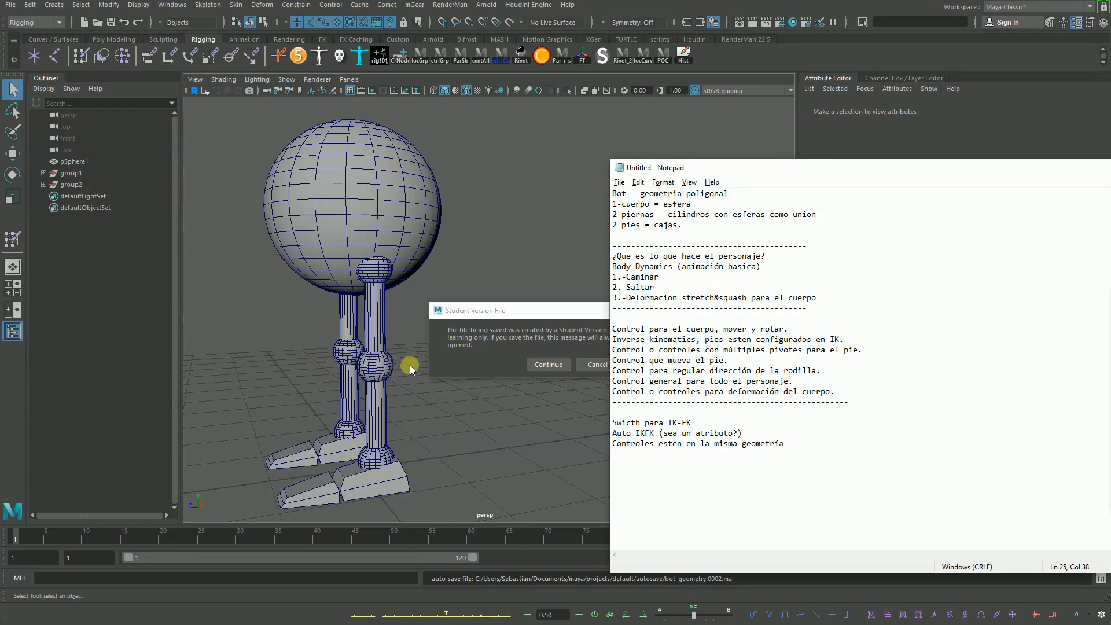
# Step: Switch to Maya and continue past the Student Version File notice
pyautogui.click(380, 210)
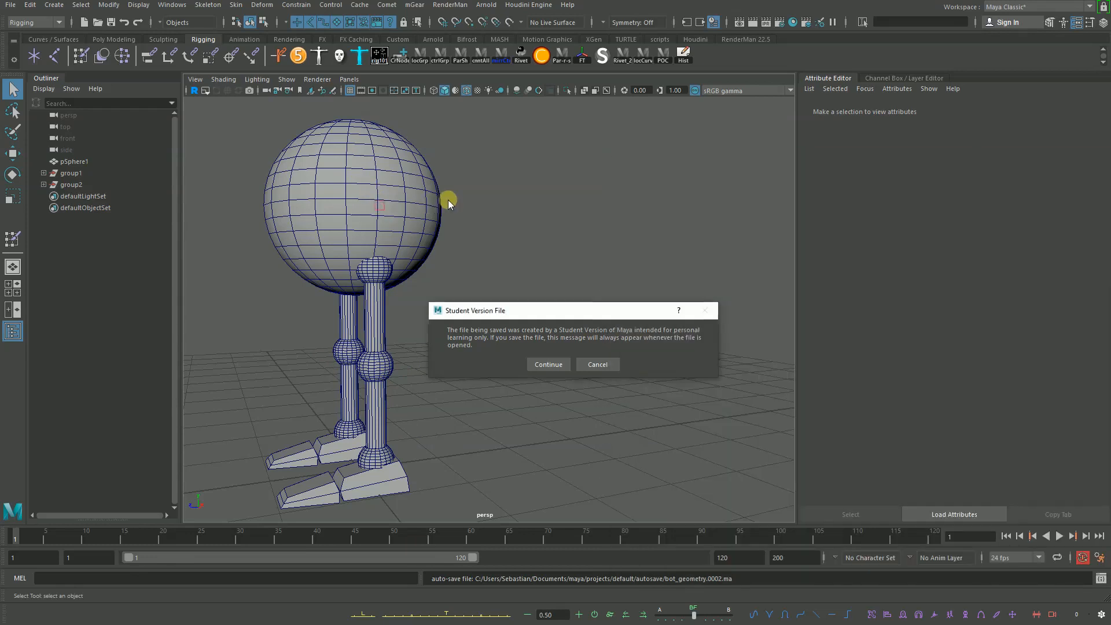
pyautogui.click(548, 364)
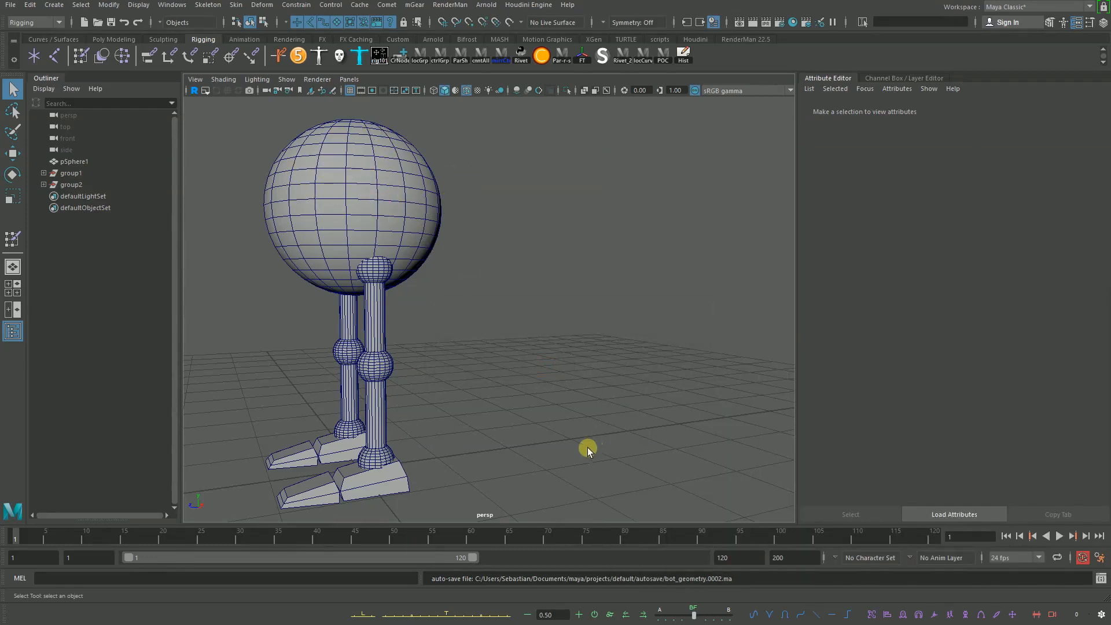
# Step: Examine the front leg's knee sphere, ankle sphere and foot block as geometry that could serve as controls
pyautogui.keyDown('alt'); pyautogui.moveTo(494, 322); pyautogui.dragTo(598, 330); pyautogui.keyUp('alt')
pyautogui.keyDown('alt'); pyautogui.moveTo(597, 330); pyautogui.dragTo(640, 360, button='right'); pyautogui.keyUp('alt')
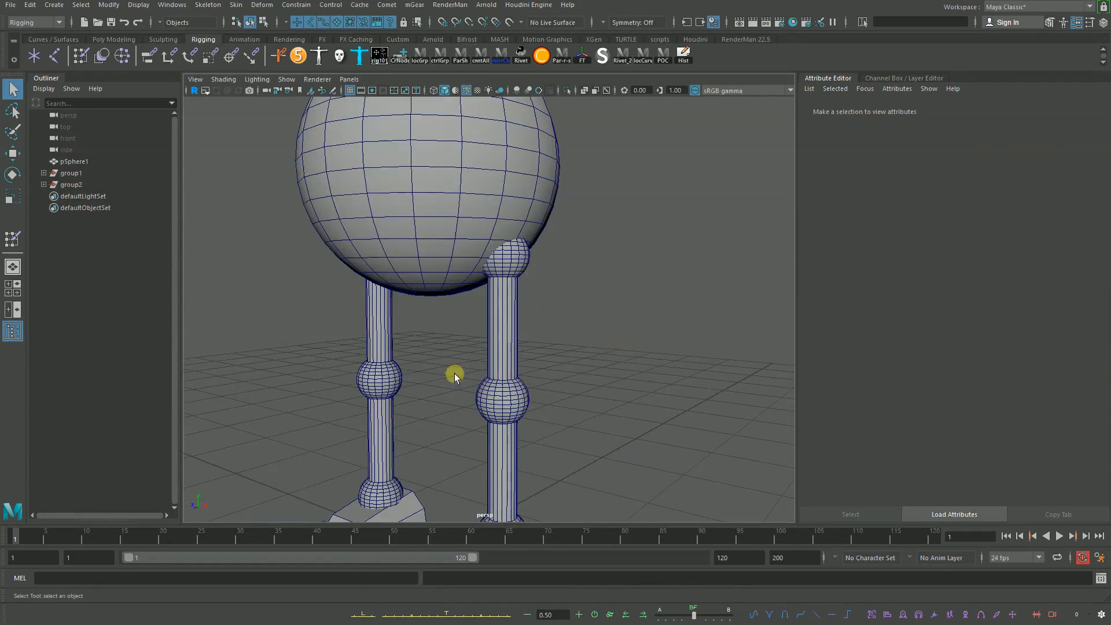
pyautogui.click(508, 399)
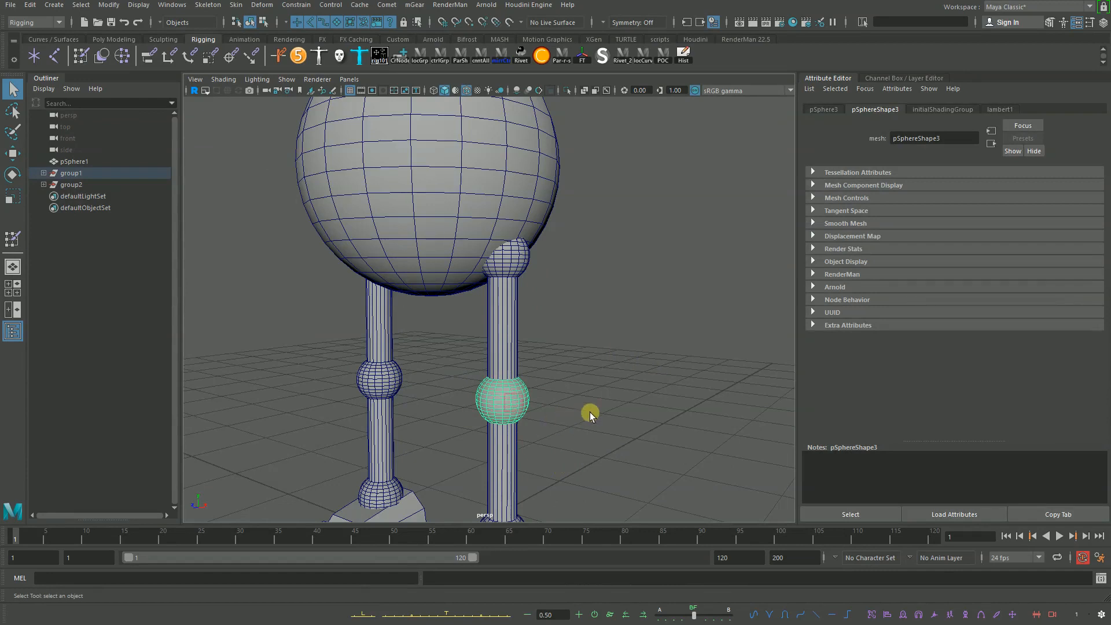
pyautogui.click(589, 412)
pyautogui.click(526, 401)
pyautogui.click(547, 411)
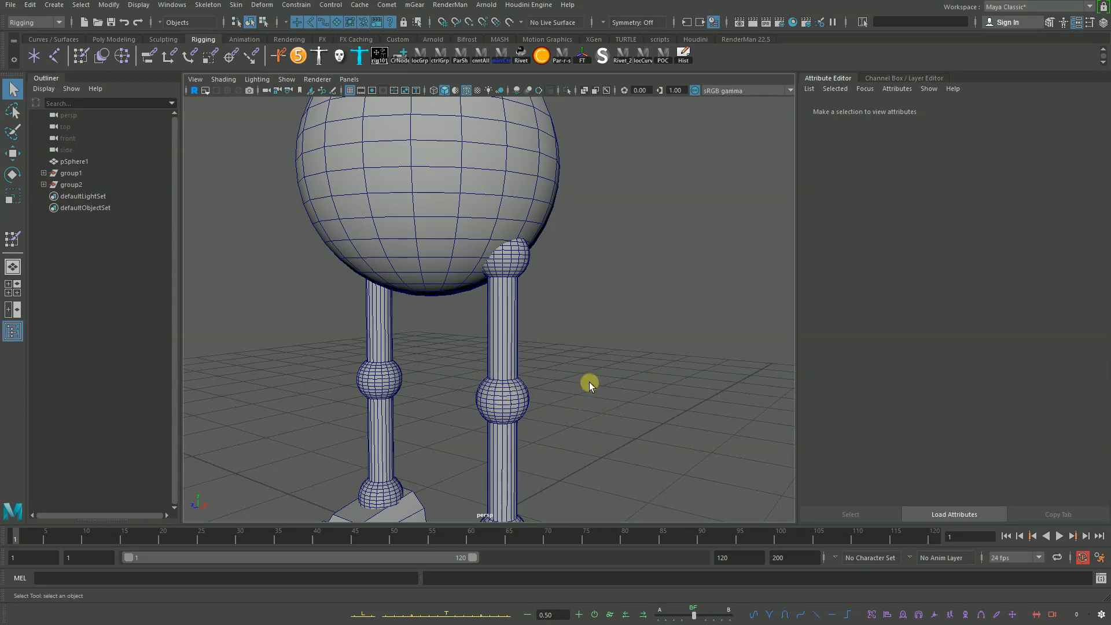
pyautogui.keyDown('alt'); pyautogui.moveTo(590, 384); pyautogui.dragTo(528, 317, button='middle'); pyautogui.keyUp('alt')
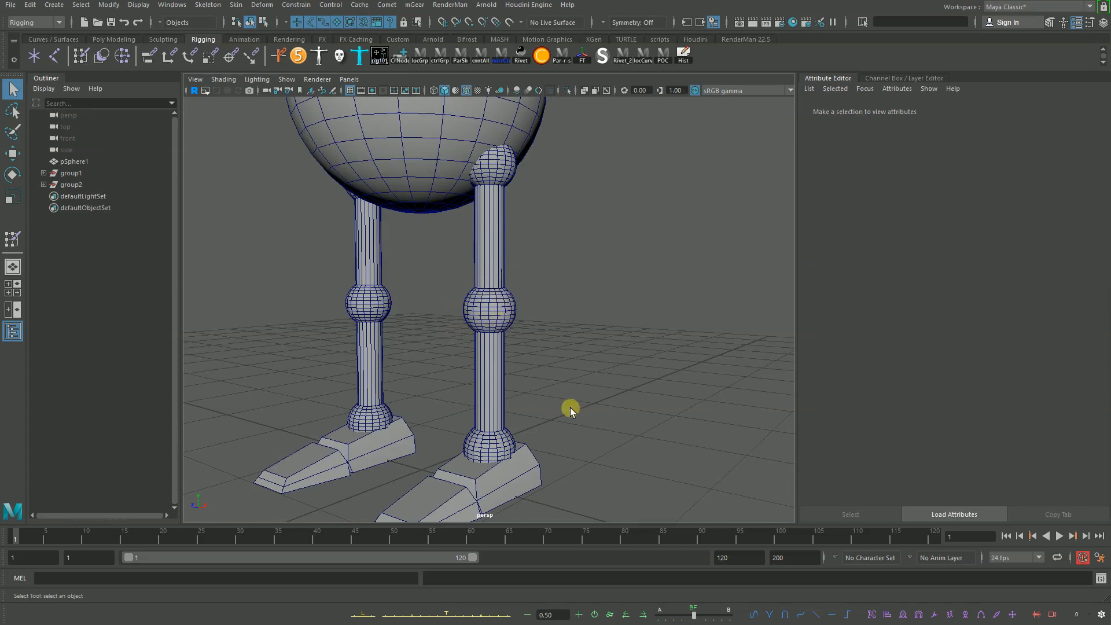
pyautogui.click(495, 428)
pyautogui.click(496, 450)
pyautogui.click(509, 469)
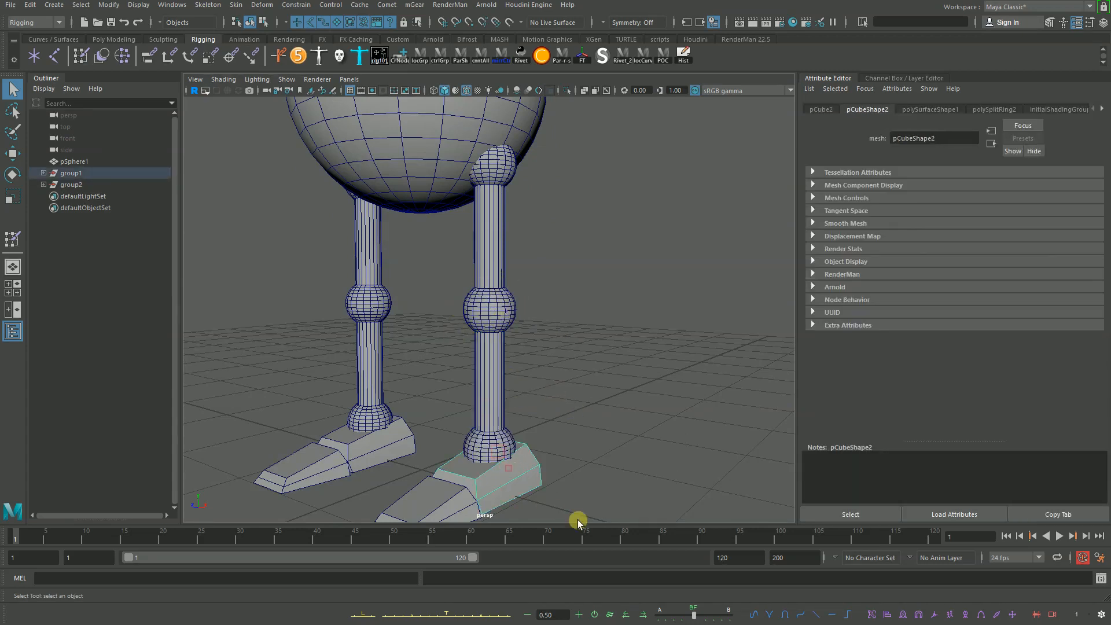
# Step: Switch to Notepad and end the "Controles esten en la misma geometría" line with a period
pyautogui.click(624, 616)
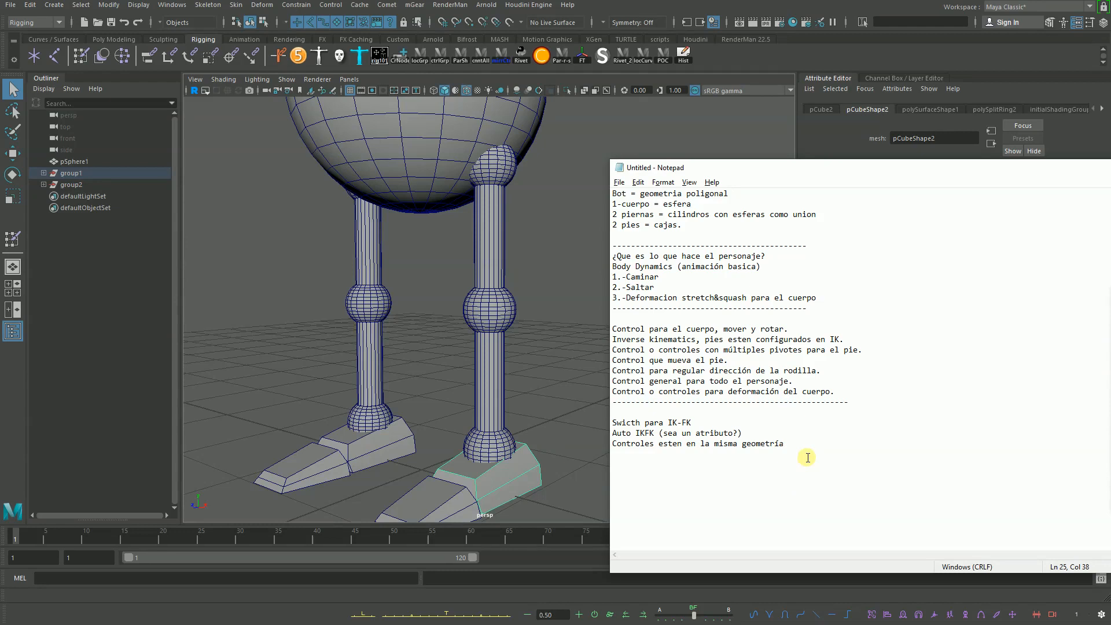
pyautogui.press('Return')
# Step: Review the notes on the character's actions, stretch and squash deformation and IK-FK options against the bot model
pyautogui.moveTo(849, 298); pyautogui.dragTo(612, 252)
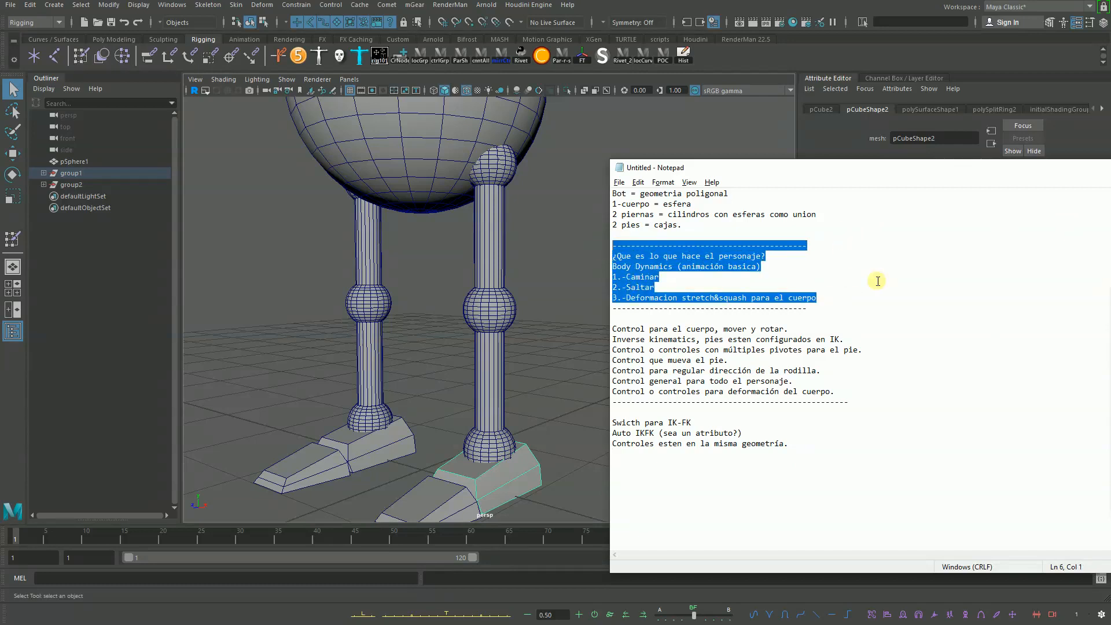
pyautogui.click(883, 301)
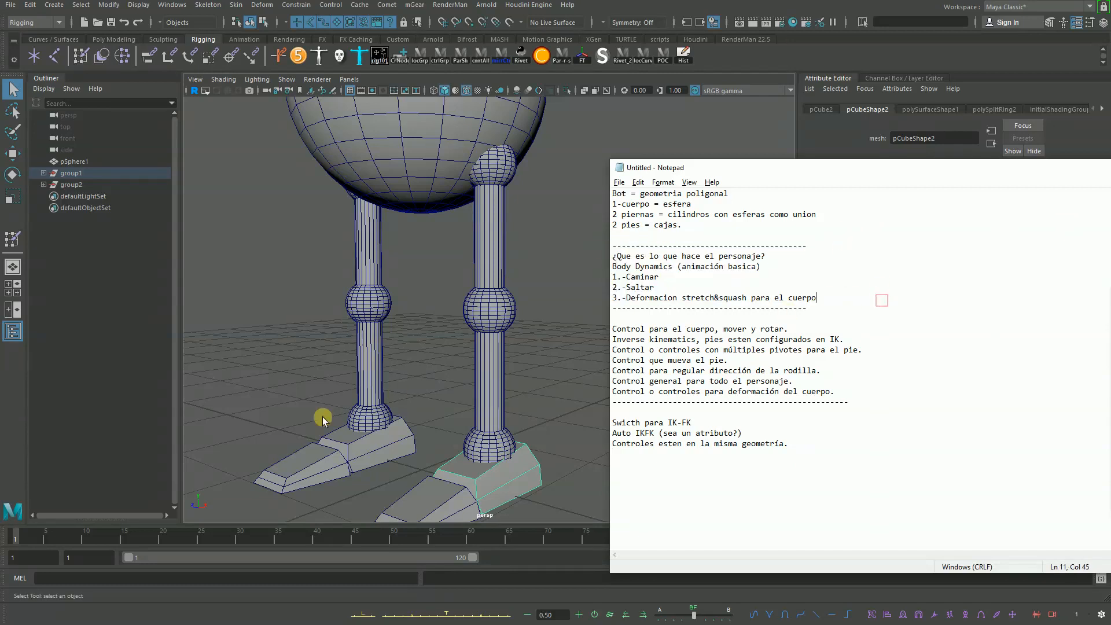
pyautogui.scroll(-5, 342, 423)
pyautogui.scroll(5, 501, 336)
pyautogui.scroll(-5, 486, 261)
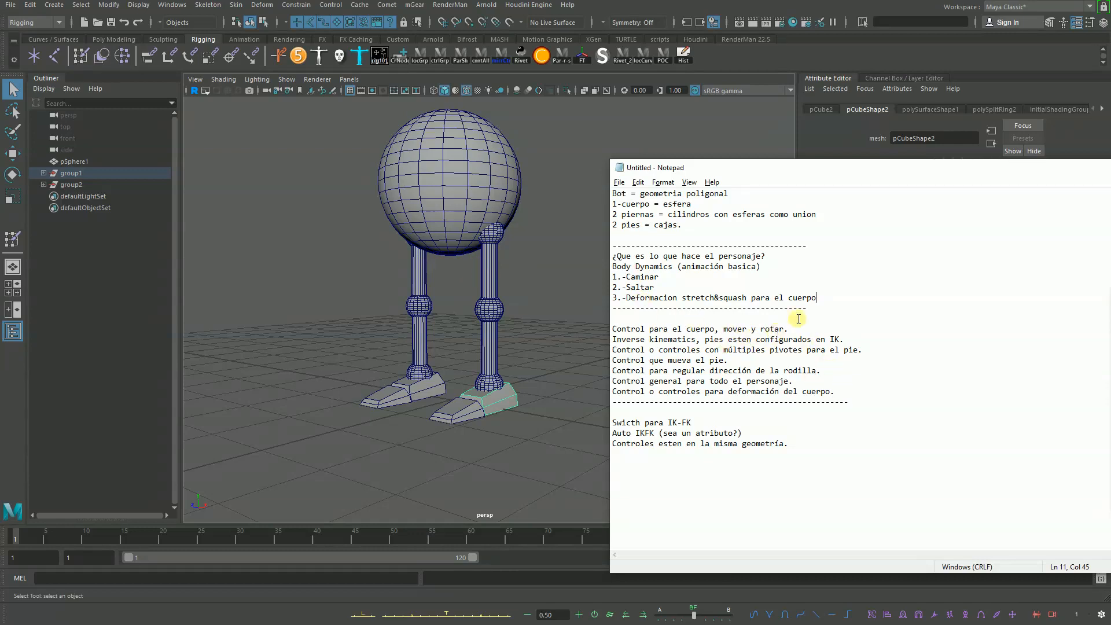
pyautogui.moveTo(817, 298); pyautogui.dragTo(653, 297)
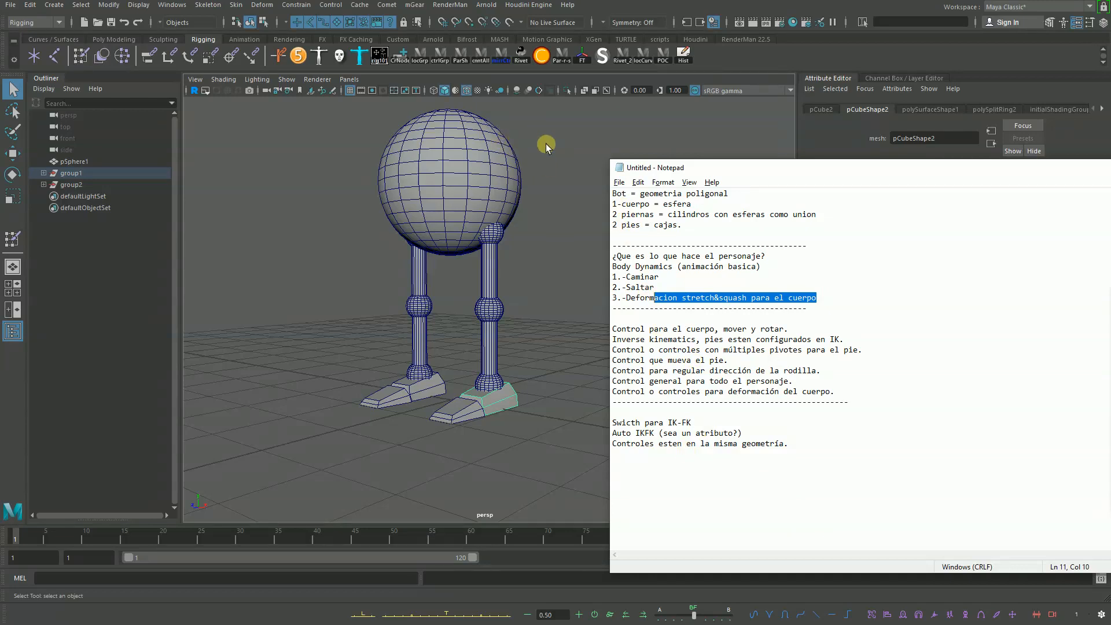
pyautogui.doubleClick(660, 298)
pyautogui.click(810, 313)
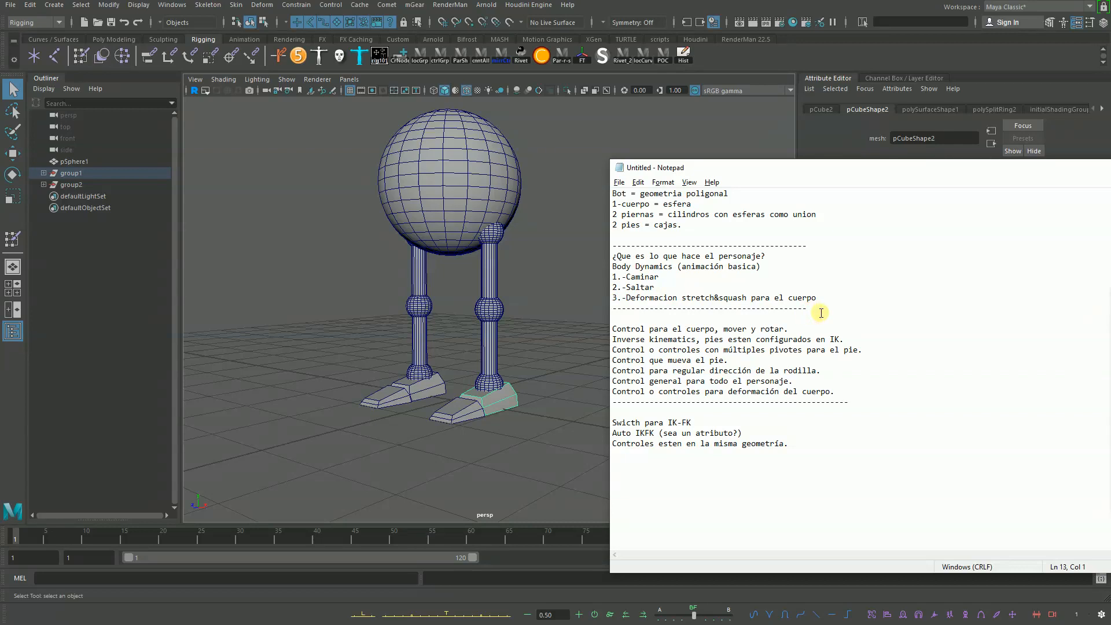
pyautogui.click(790, 444)
pyautogui.moveTo(789, 443); pyautogui.dragTo(626, 432)
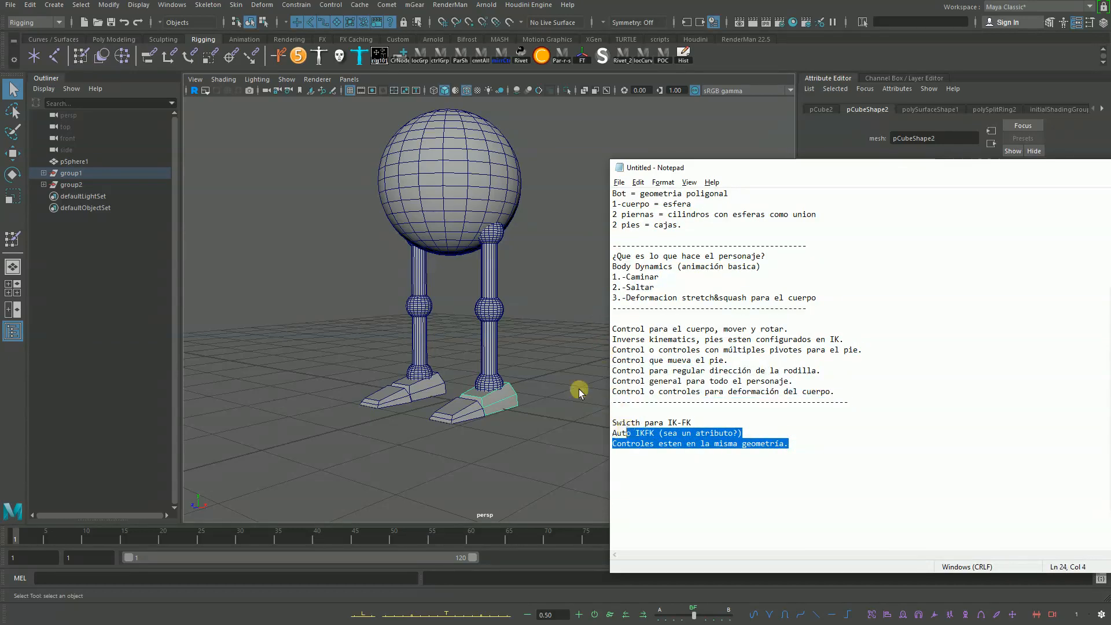
pyautogui.click(789, 447)
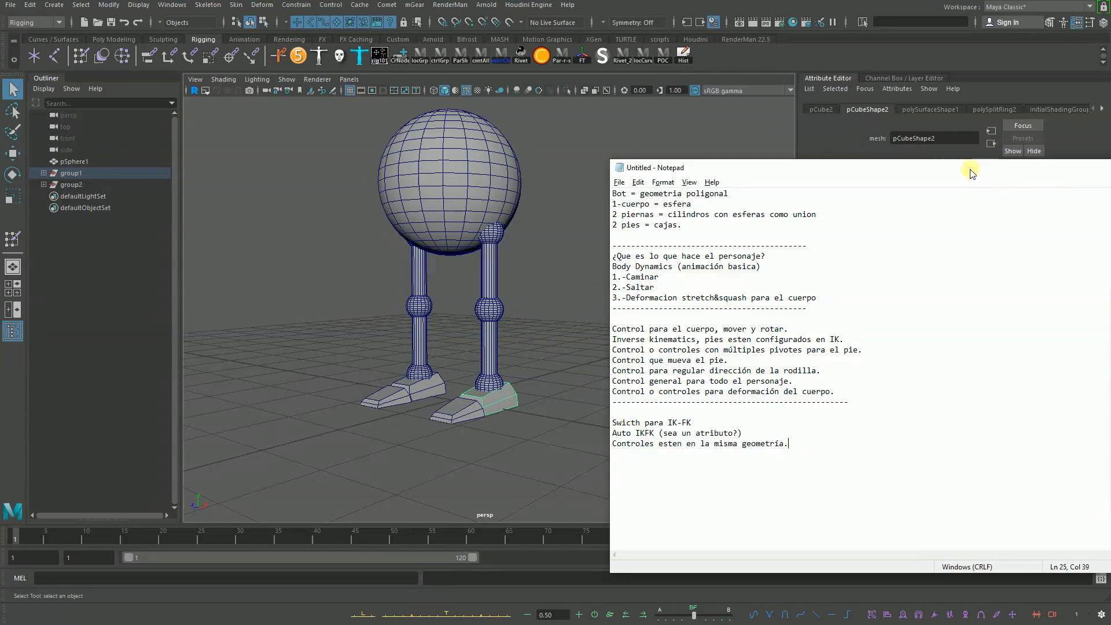
# Step: Reposition and narrow the Notepad window so the notes sit beside the whole bot model
pyautogui.moveTo(971, 171); pyautogui.dragTo(818, 220)
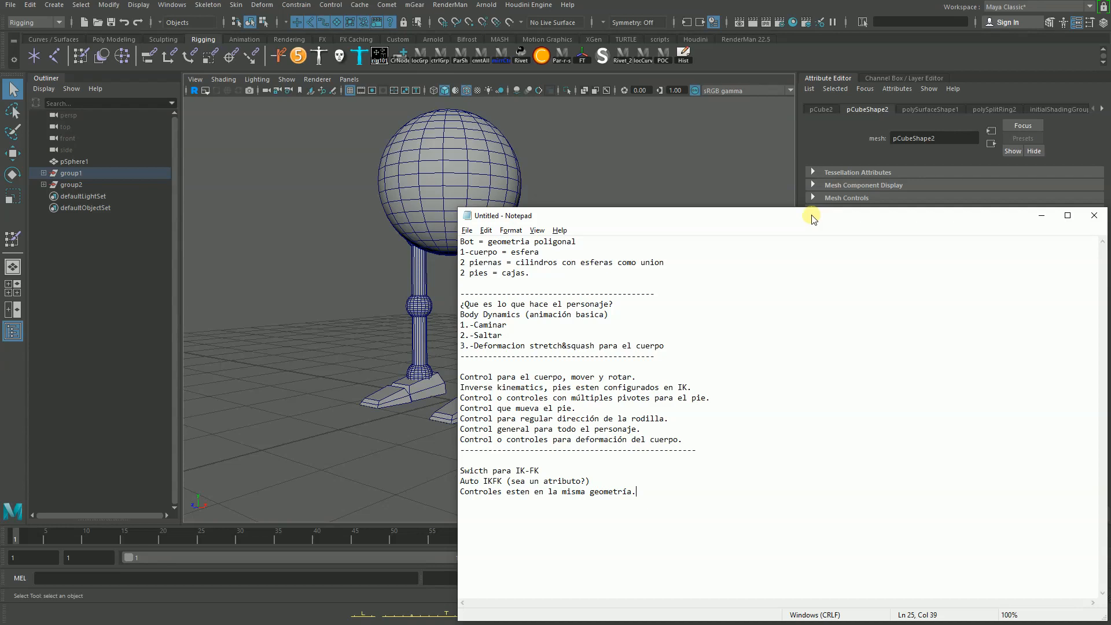
pyautogui.moveTo(788, 217); pyautogui.dragTo(793, 137)
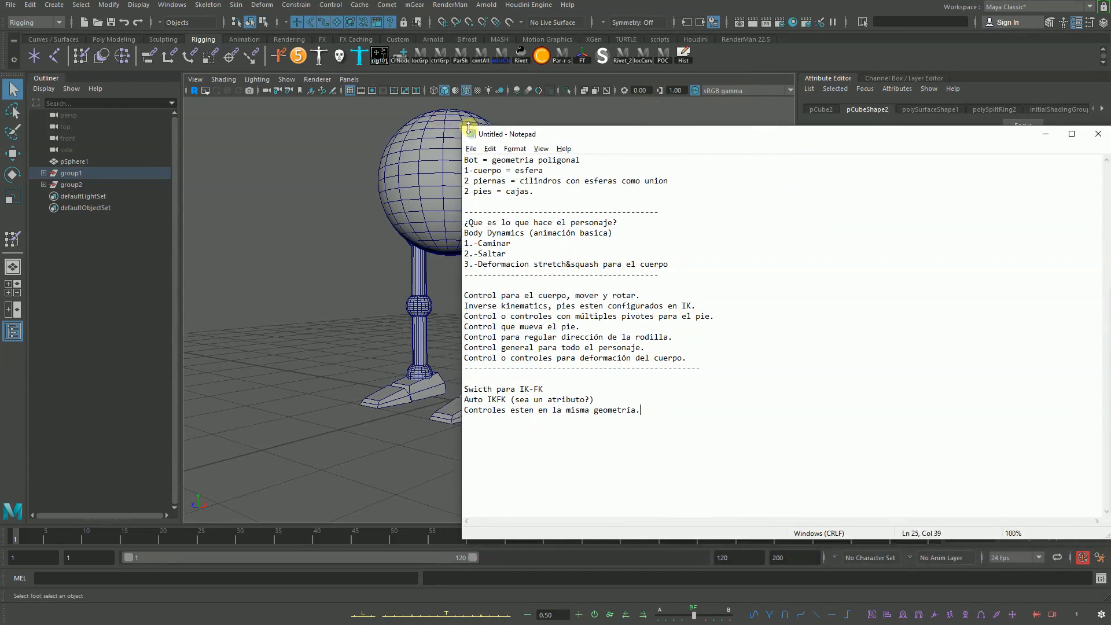
pyautogui.moveTo(461, 127); pyautogui.dragTo(570, 124)
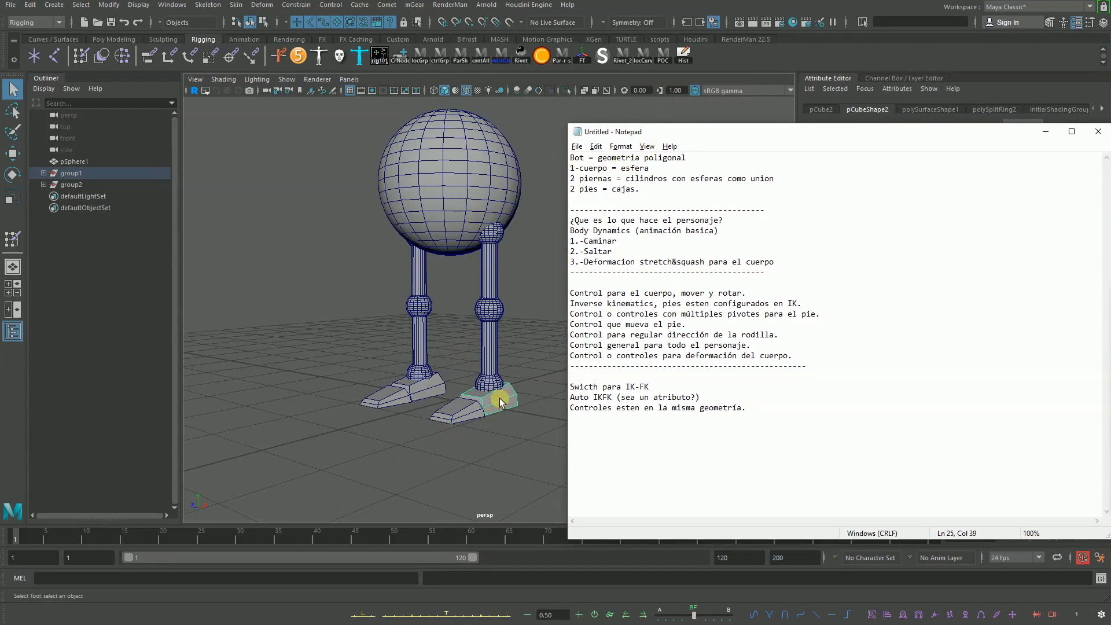
# Step: Switch to Maya, deselect the foot, and look through the Rigging 101 wireControllers shape categories before closing the window
pyautogui.click(531, 358)
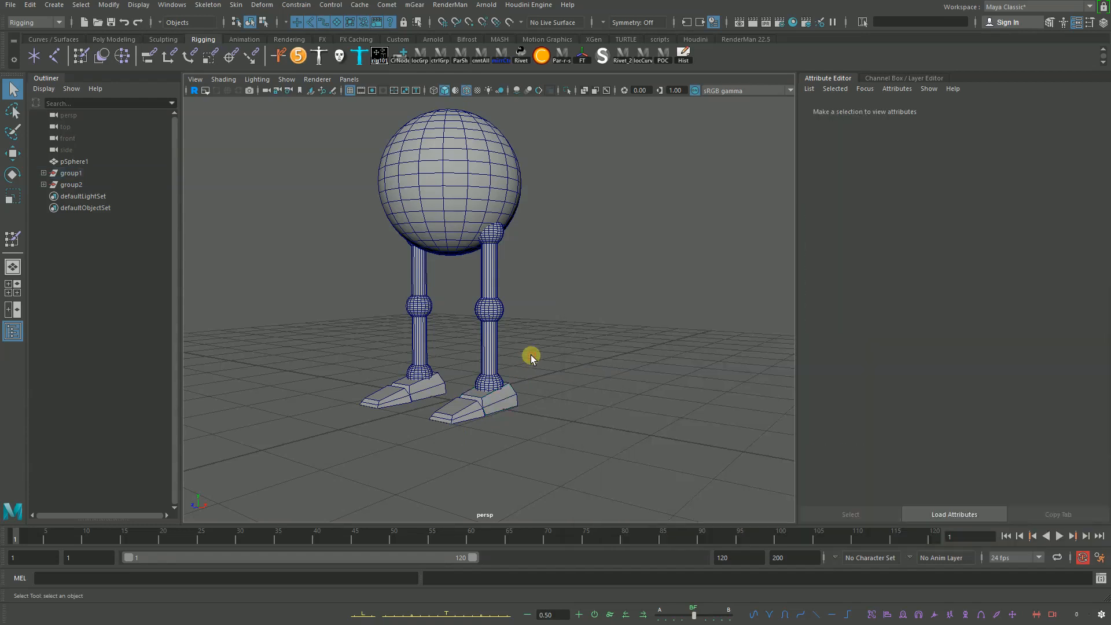
pyautogui.moveTo(515, 392)
pyautogui.keyDown('alt'); pyautogui.mouseDown(button='right')
pyautogui.moveTo(454, 414)
pyautogui.moveTo(588, 439)
pyautogui.moveTo(648, 426)
pyautogui.moveTo(526, 384)
pyautogui.mouseUp(button='right'); pyautogui.keyUp('alt')
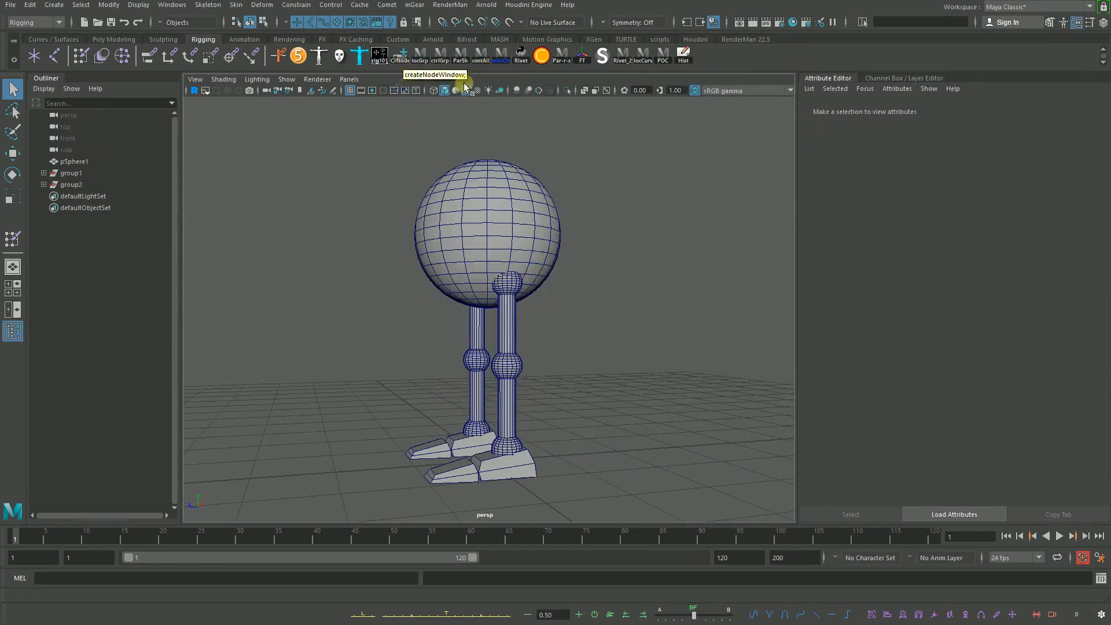
pyautogui.click(381, 56)
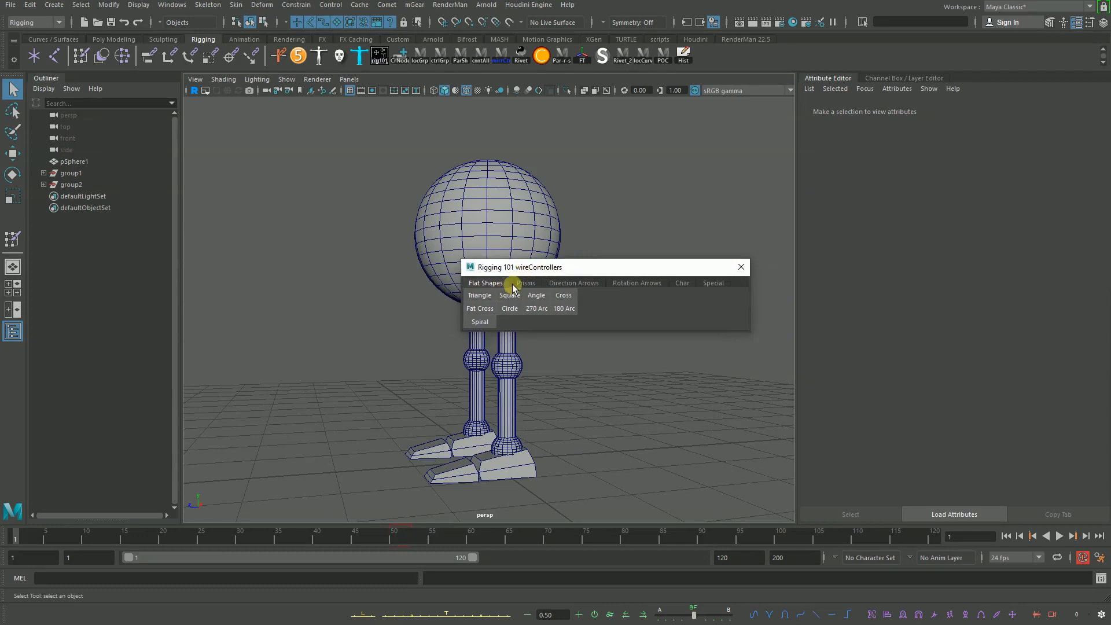
pyautogui.click(514, 284)
pyautogui.click(579, 283)
pyautogui.click(620, 283)
pyautogui.click(682, 283)
pyautogui.click(712, 283)
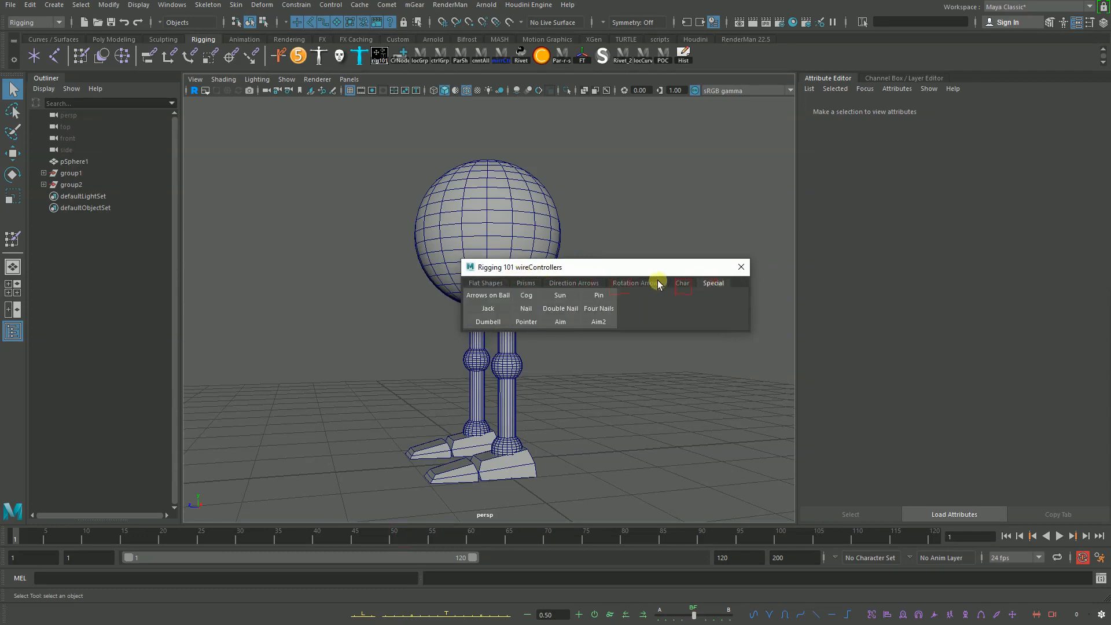
pyautogui.click(653, 282)
pyautogui.click(579, 283)
pyautogui.click(521, 283)
pyautogui.click(489, 283)
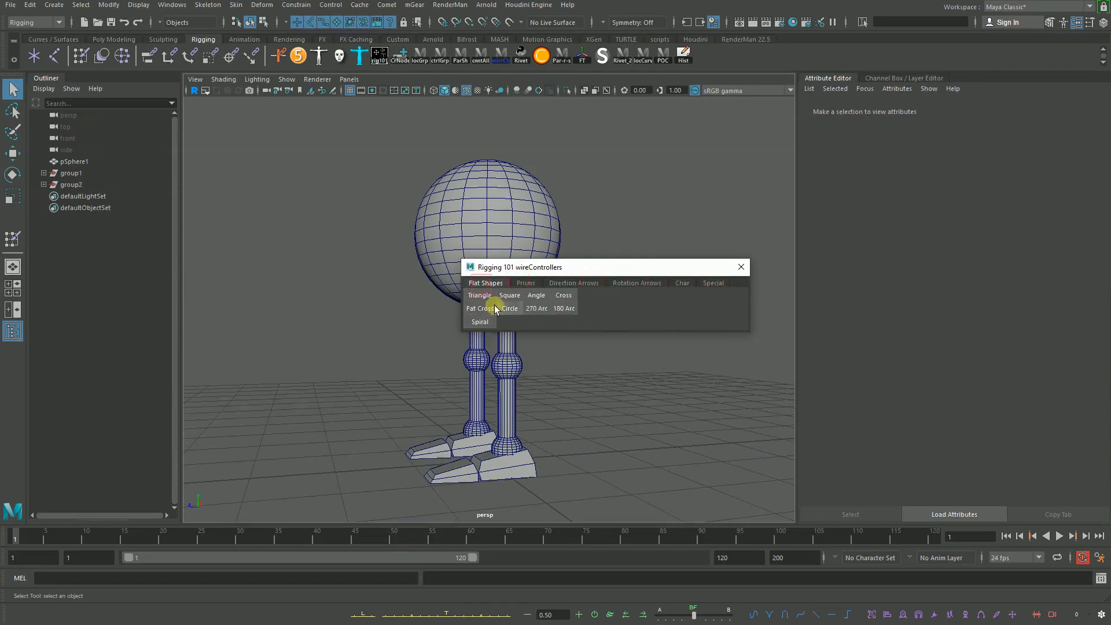
pyautogui.moveTo(618, 261); pyautogui.dragTo(729, 247)
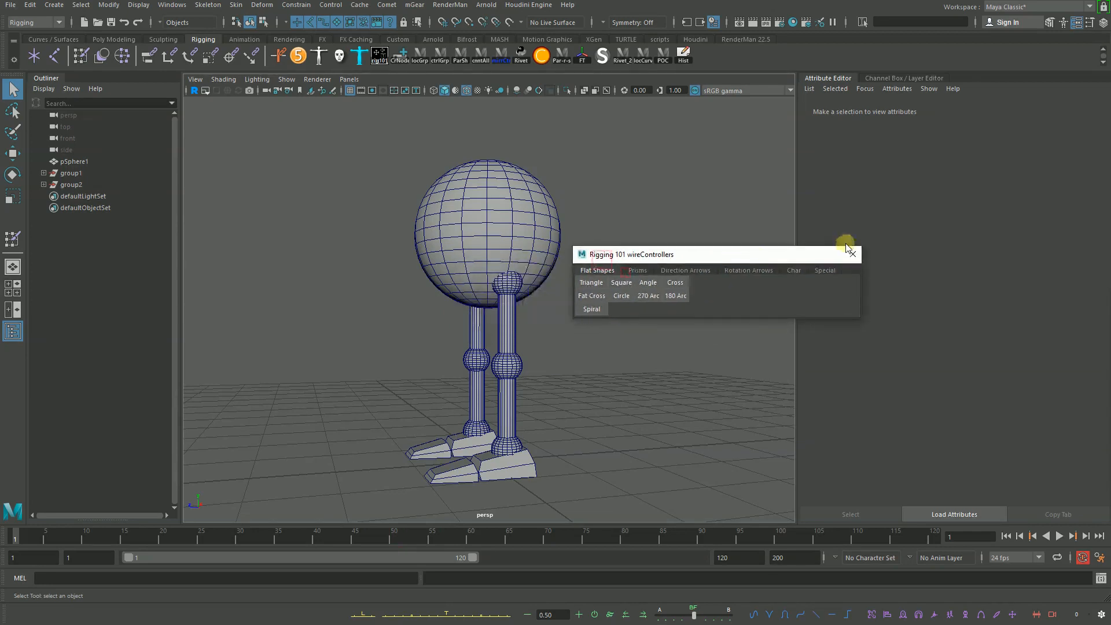
pyautogui.click(852, 254)
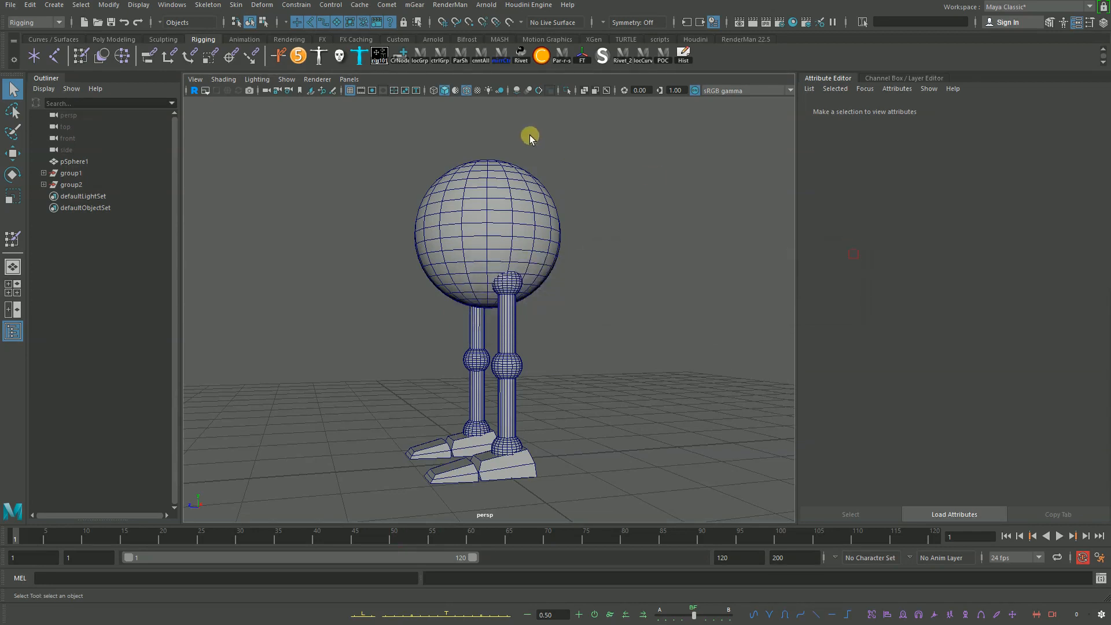
# Step: Reopen the Rigging 101 wireControllers window, look at its Flat Shapes beside the bot, and close it
pyautogui.rightClick(384, 71)
pyautogui.click(394, 66)
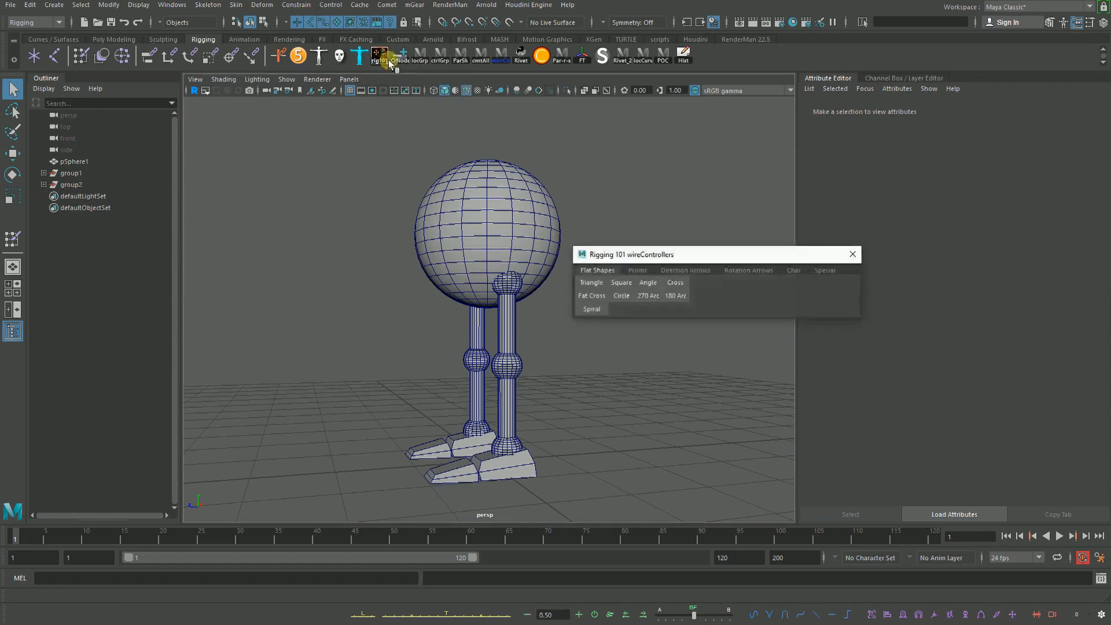
pyautogui.moveTo(722, 246)
pyautogui.mouseDown()
pyautogui.moveTo(701, 255)
pyautogui.moveTo(715, 265)
pyautogui.mouseUp()
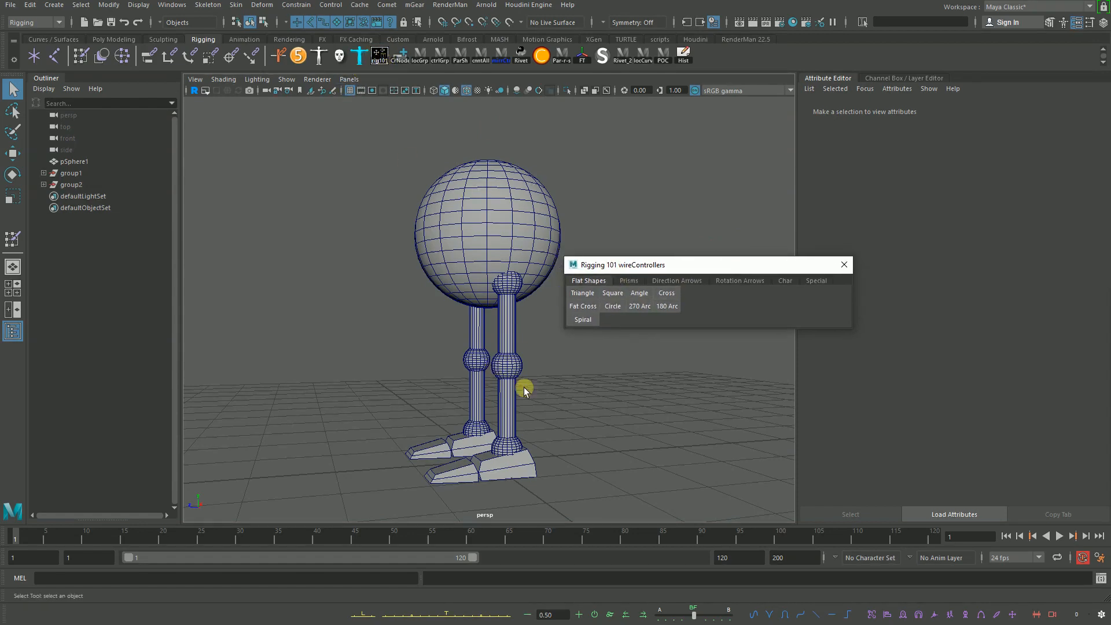
pyautogui.click(844, 264)
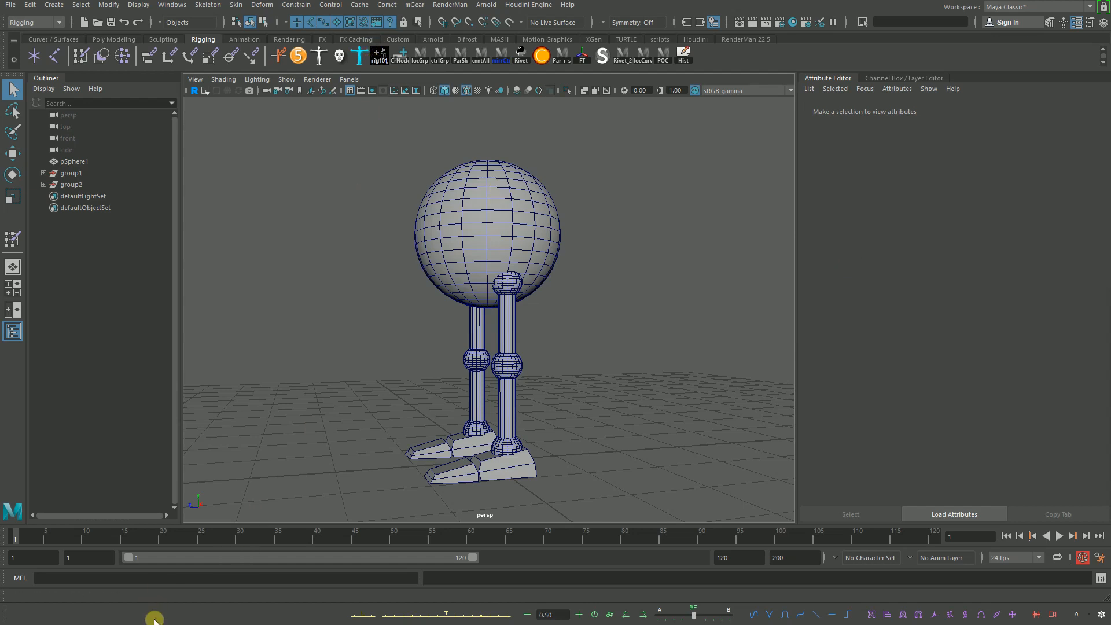
# Step: Select the body sphere, view the bot side-on, and turn off the wireframe overlay on the shaded models
pyautogui.click(539, 186)
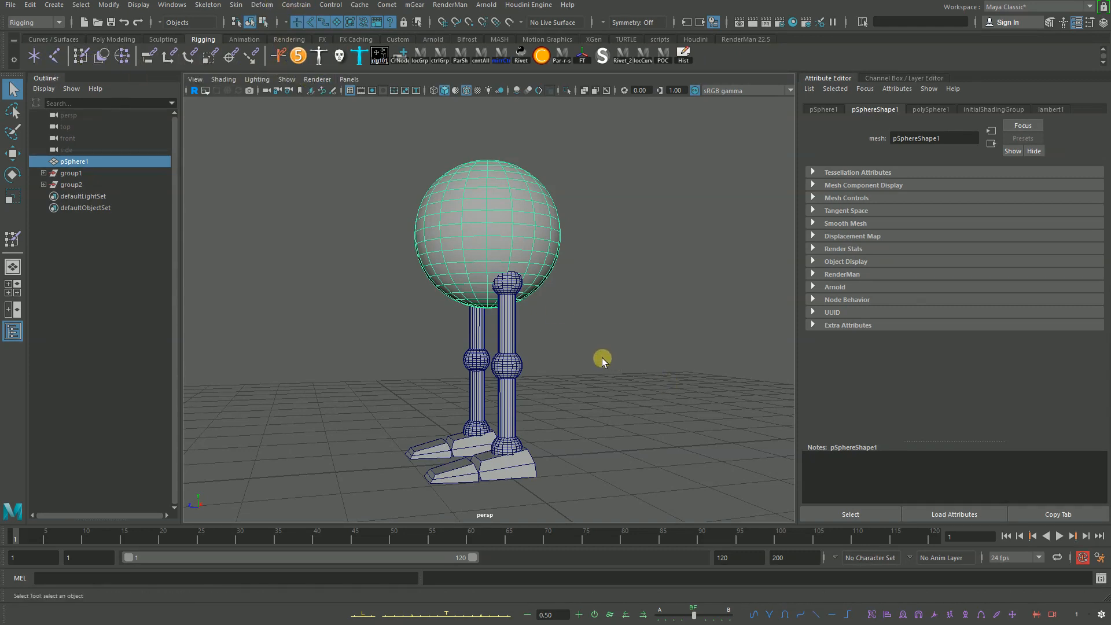
pyautogui.moveTo(630, 389)
pyautogui.keyDown('alt'); pyautogui.mouseDown()
pyautogui.moveTo(664, 375)
pyautogui.moveTo(637, 392)
pyautogui.mouseUp(); pyautogui.keyUp('alt')
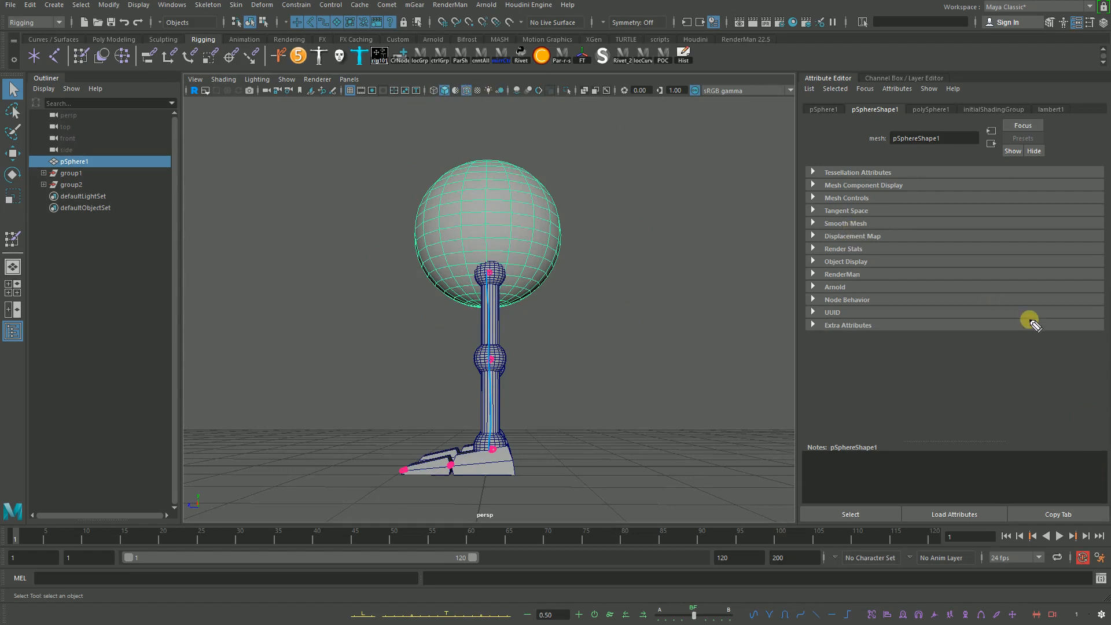
pyautogui.click(460, 93)
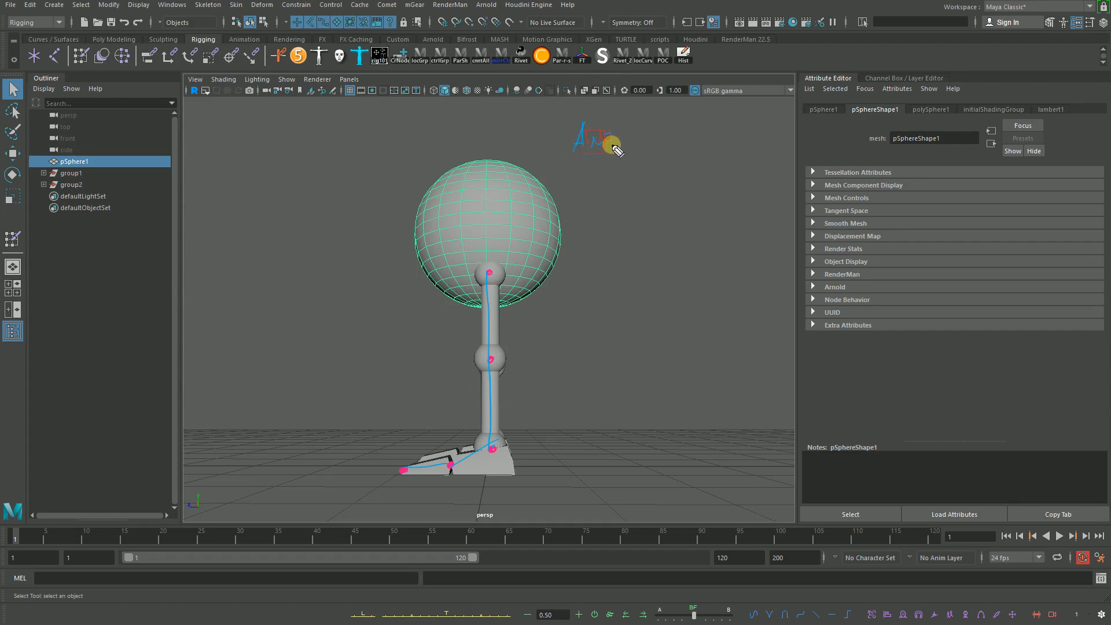
# Step: Handwrite "Analizar estr. Anatomica" beside the body sphere with the annotation pen and erase the note
pyautogui.moveTo(607, 143)
pyautogui.mouseDown()
pyautogui.moveTo(615, 112)
pyautogui.moveTo(634, 143)
pyautogui.moveTo(671, 136)
pyautogui.mouseUp()
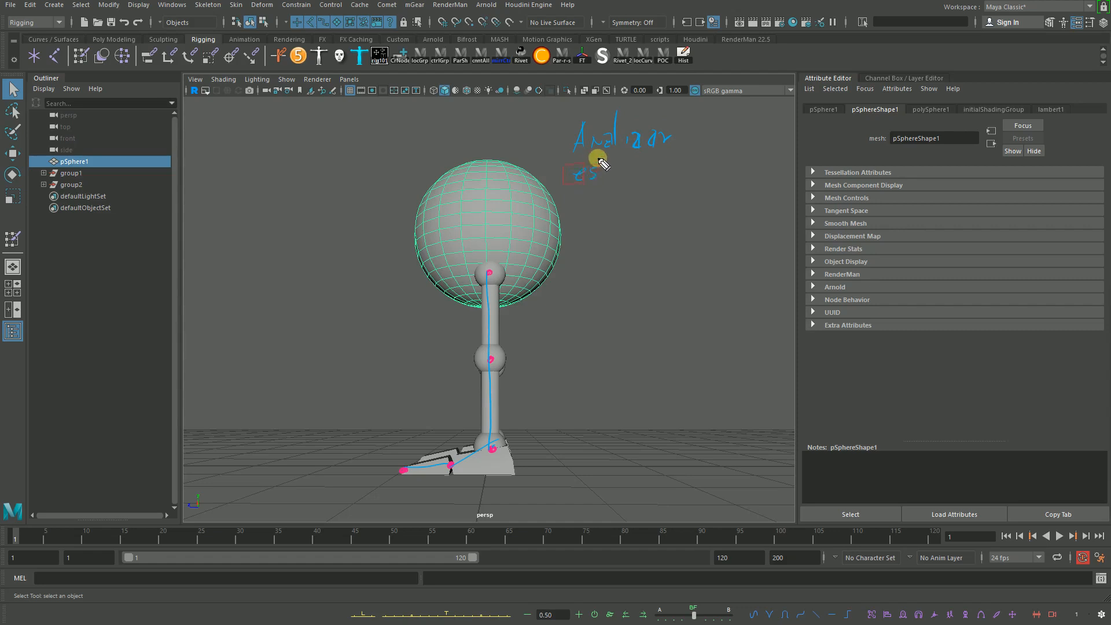
pyautogui.moveTo(601, 164); pyautogui.dragTo(630, 172)
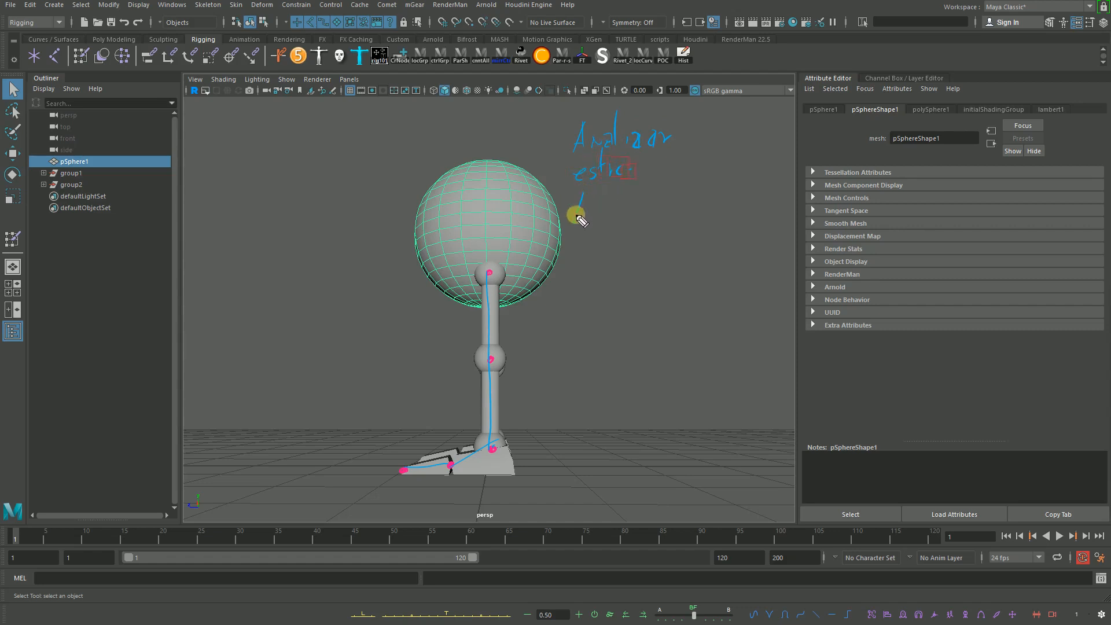
pyautogui.moveTo(575, 218)
pyautogui.mouseDown()
pyautogui.moveTo(590, 194)
pyautogui.moveTo(593, 218)
pyautogui.moveTo(591, 200)
pyautogui.moveTo(686, 183)
pyautogui.mouseUp()
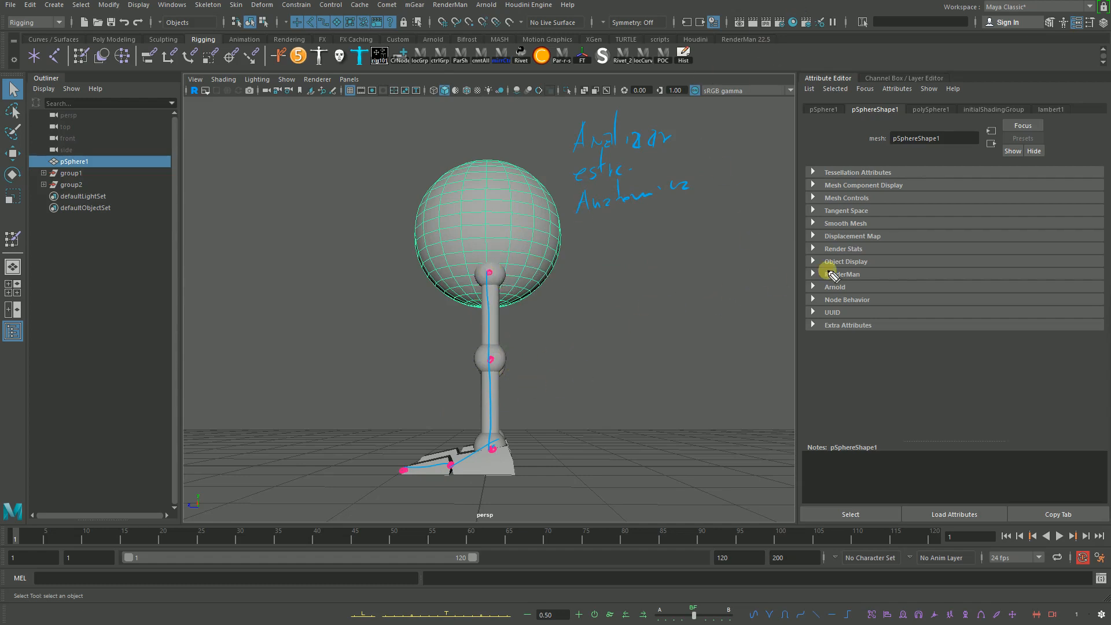
pyautogui.moveTo(707, 238)
pyautogui.mouseDown()
pyautogui.moveTo(620, 204)
pyautogui.moveTo(607, 169)
pyautogui.moveTo(668, 134)
pyautogui.moveTo(588, 129)
pyautogui.moveTo(630, 165)
pyautogui.mouseUp()
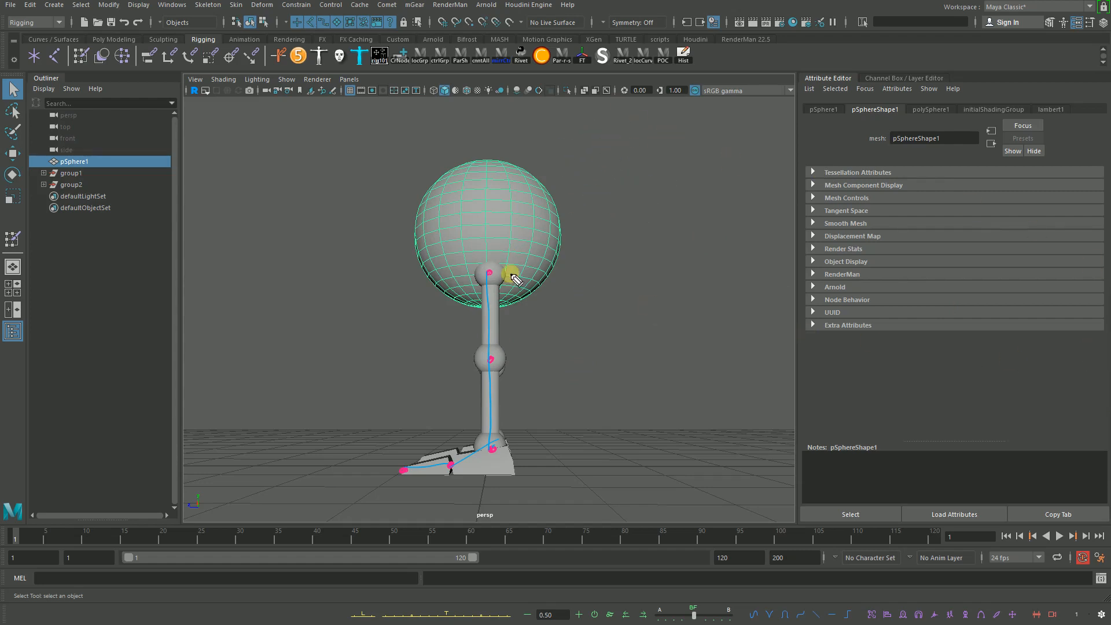
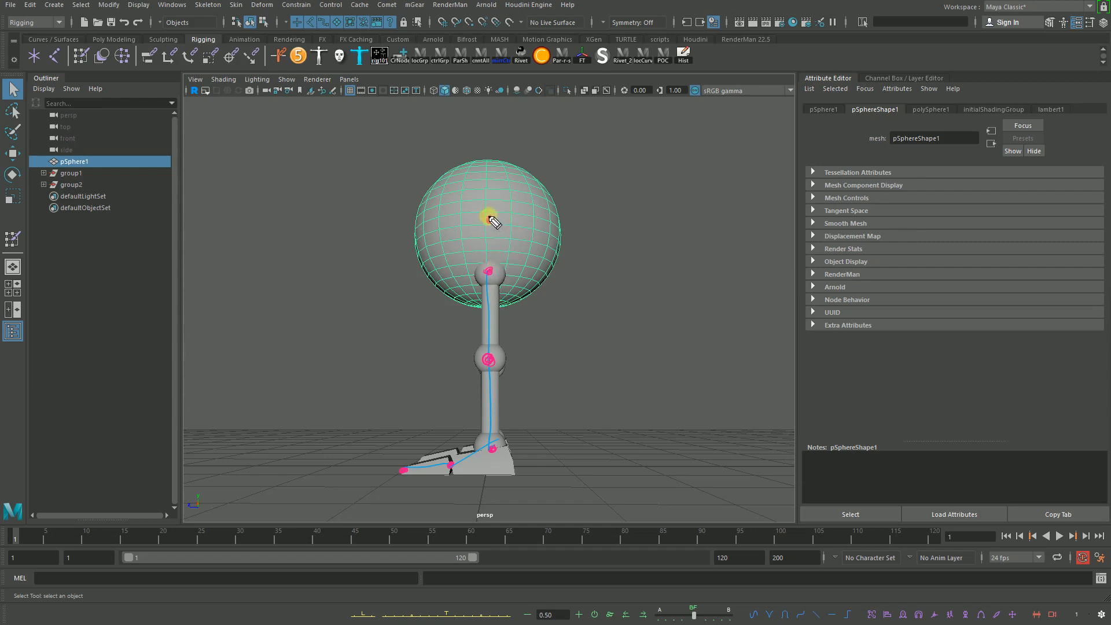
# Step: Mark a joint dot inside the body sphere and circle the leg, the foot and the body in yellow
pyautogui.click(490, 219)
pyautogui.moveTo(511, 264)
pyautogui.mouseDown()
pyautogui.moveTo(440, 295)
pyautogui.moveTo(478, 444)
pyautogui.moveTo(544, 335)
pyautogui.moveTo(496, 259)
pyautogui.mouseUp()
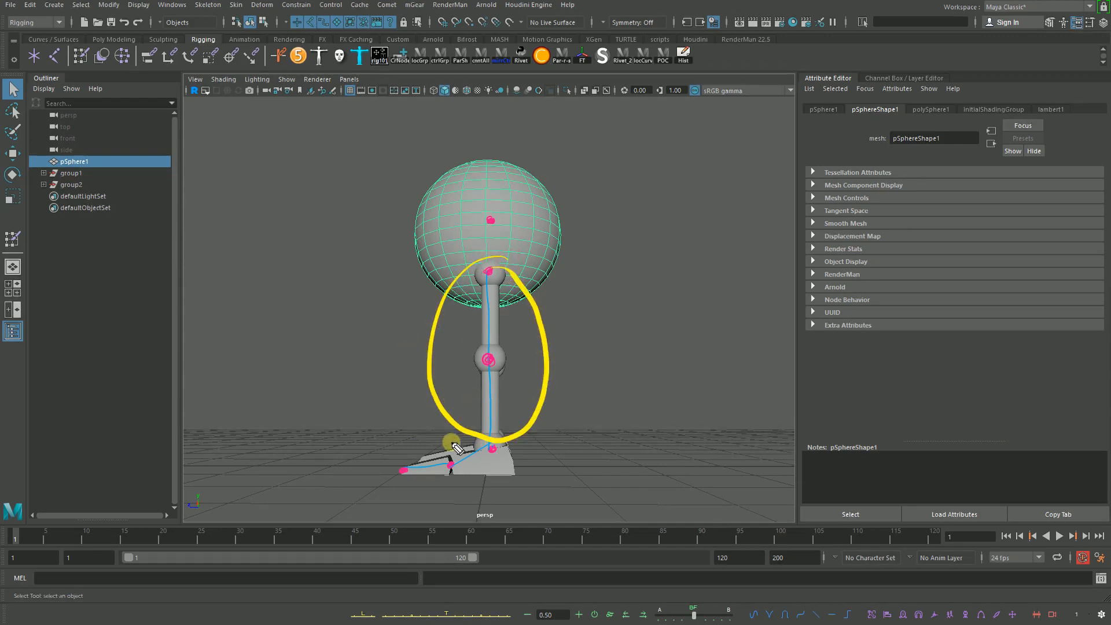
pyautogui.moveTo(492, 431)
pyautogui.mouseDown()
pyautogui.moveTo(505, 438)
pyautogui.moveTo(426, 496)
pyautogui.moveTo(413, 485)
pyautogui.mouseUp()
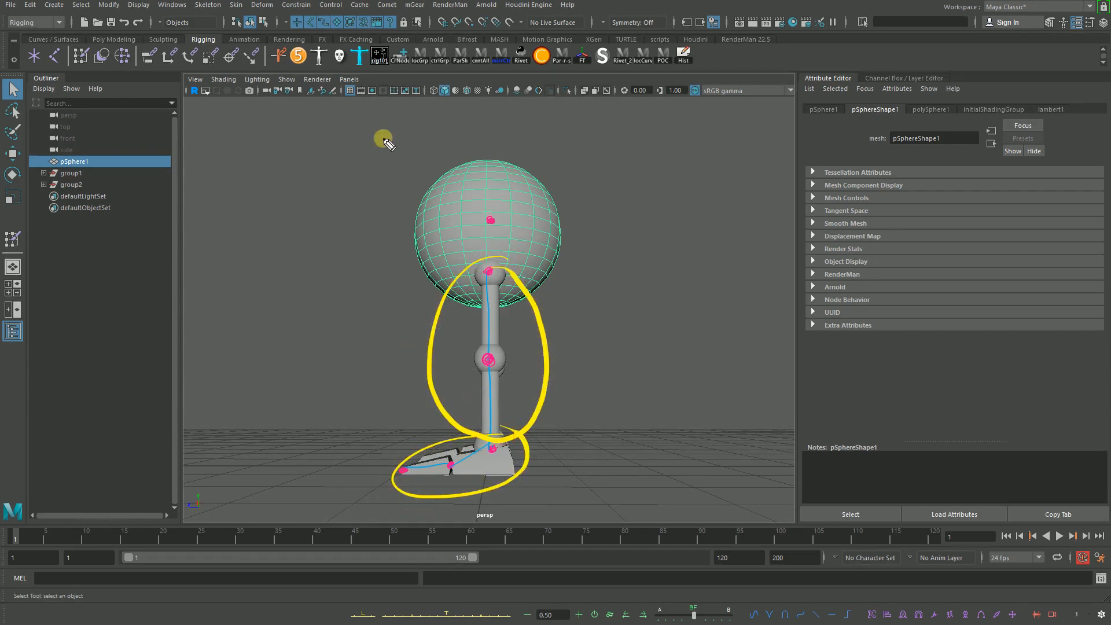
pyautogui.moveTo(424, 165)
pyautogui.mouseDown()
pyautogui.moveTo(428, 275)
pyautogui.moveTo(561, 141)
pyautogui.moveTo(373, 226)
pyautogui.mouseUp()
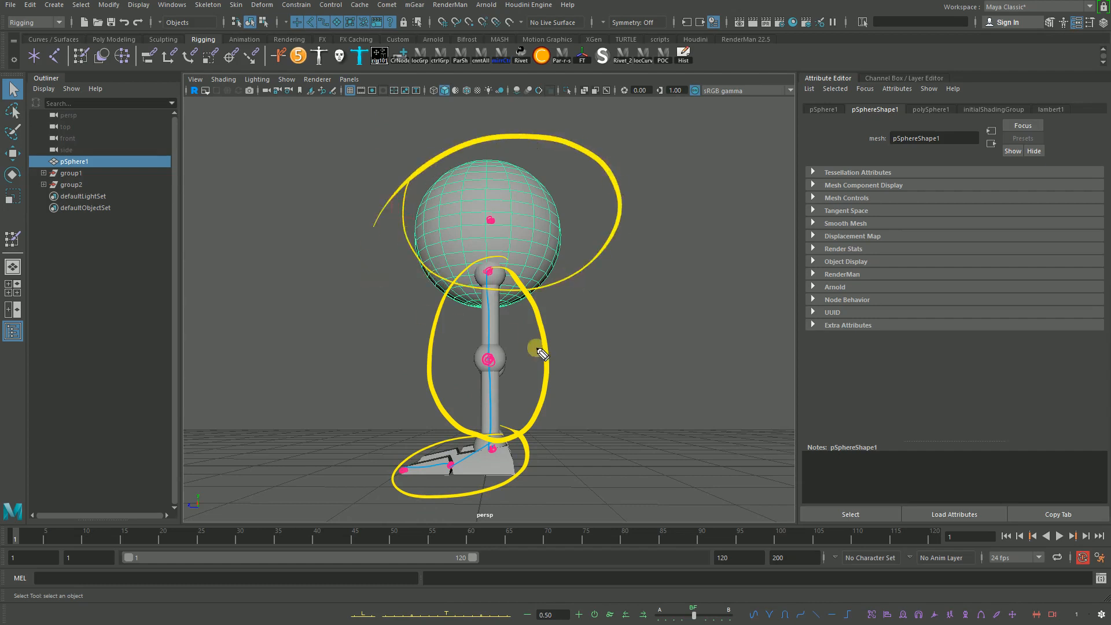
# Step: Draw an arrow to the circled leg and label it "IK.solver" in yellow handwriting
pyautogui.moveTo(593, 311); pyautogui.dragTo(558, 334)
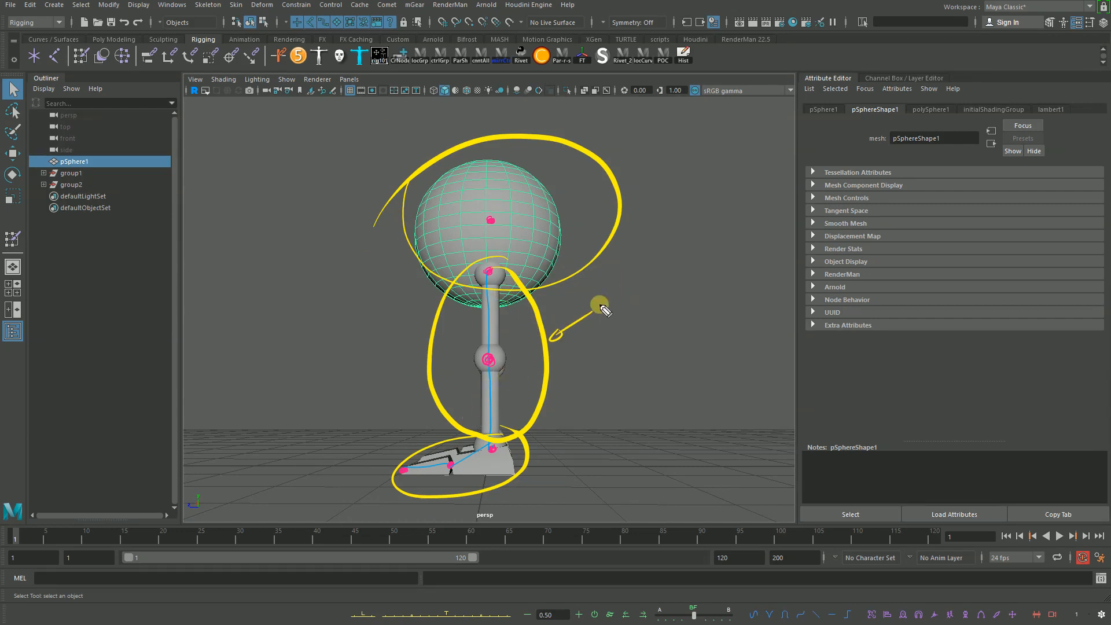
pyautogui.moveTo(607, 287)
pyautogui.mouseDown()
pyautogui.moveTo(602, 319)
pyautogui.moveTo(612, 308)
pyautogui.mouseUp()
pyautogui.moveTo(611, 307)
pyautogui.mouseDown()
pyautogui.moveTo(623, 319)
pyautogui.moveTo(670, 289)
pyautogui.moveTo(689, 315)
pyautogui.moveTo(718, 313)
pyautogui.mouseUp()
pyautogui.click(631, 316)
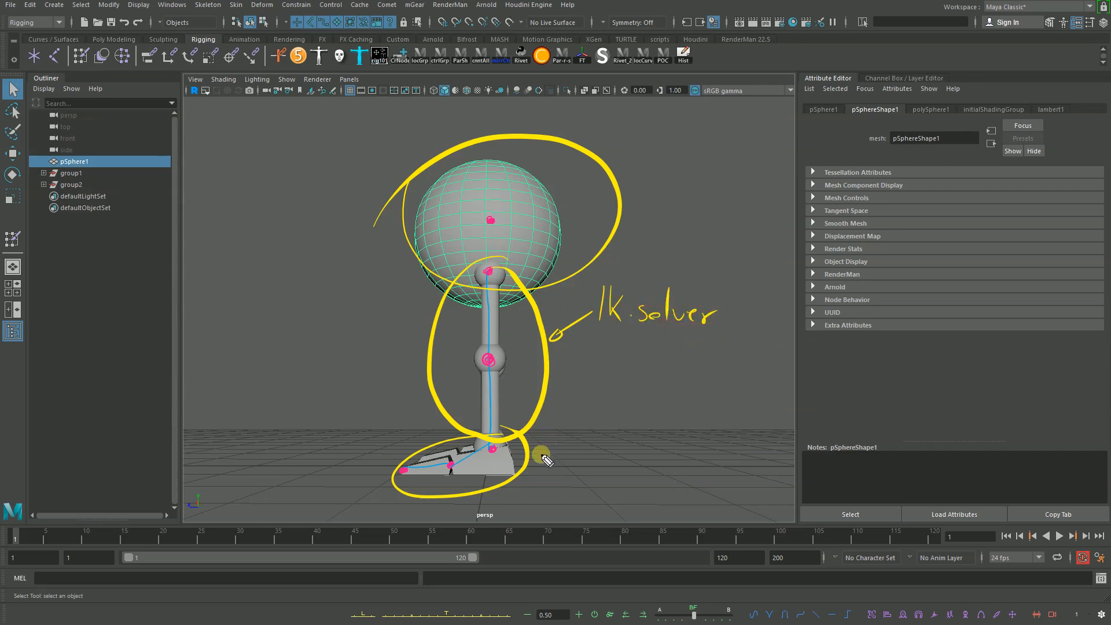
# Step: Draw an arrow to the circled foot and label it "Reverse Foot" in yellow handwriting
pyautogui.moveTo(532, 457)
pyautogui.mouseDown()
pyautogui.moveTo(578, 438)
pyautogui.moveTo(544, 459)
pyautogui.mouseUp()
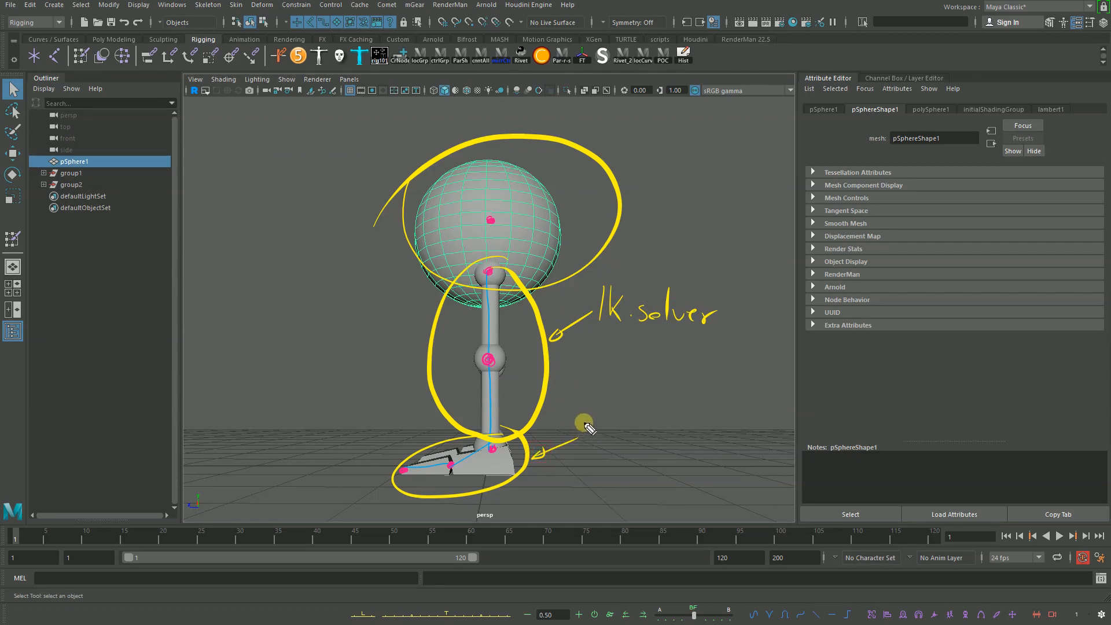
pyautogui.moveTo(589, 420); pyautogui.dragTo(694, 429)
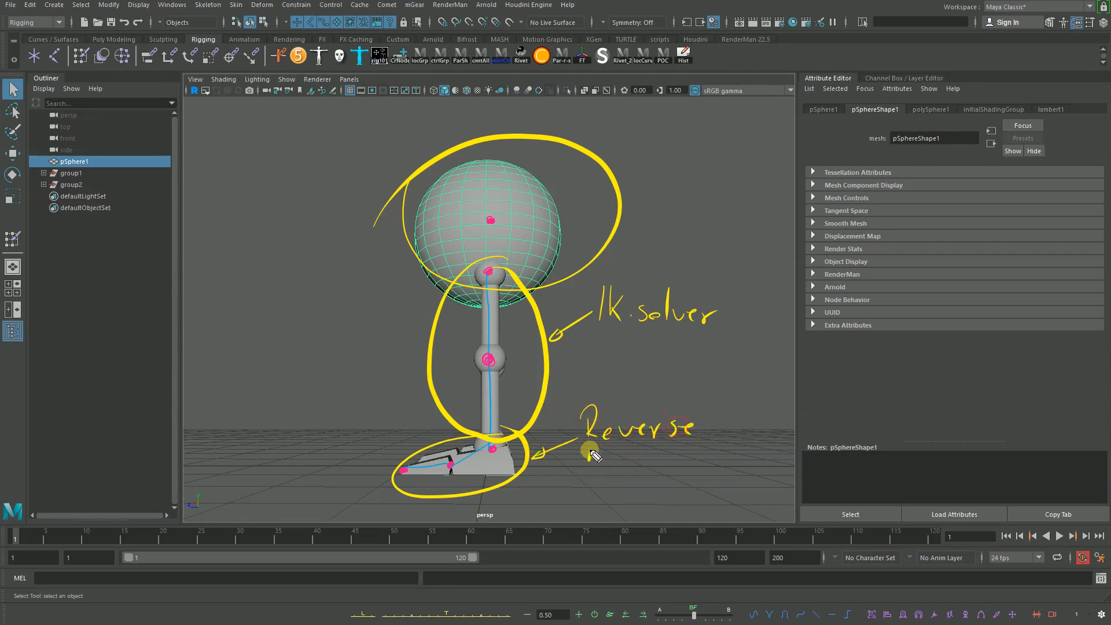
pyautogui.moveTo(613, 467); pyautogui.dragTo(663, 452)
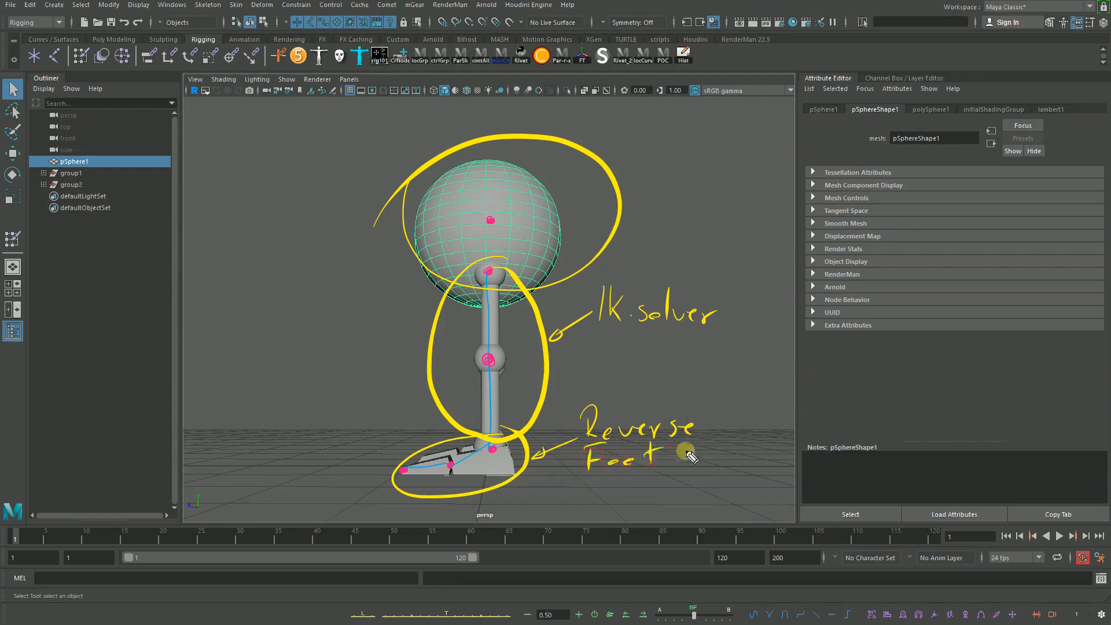
# Step: Label the circled body "joint" and "Lattice" with an arrow from each word, and accept the student version save notice
pyautogui.moveTo(637, 165)
pyautogui.mouseDown()
pyautogui.moveTo(644, 175)
pyautogui.moveTo(703, 152)
pyautogui.mouseUp()
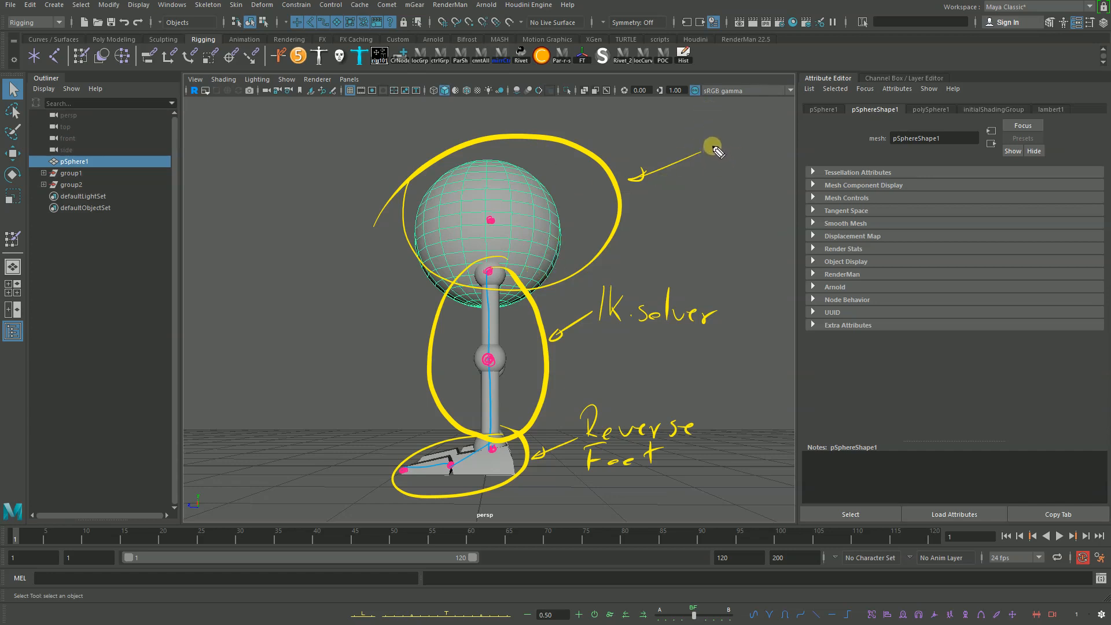
pyautogui.moveTo(713, 136)
pyautogui.mouseDown()
pyautogui.moveTo(704, 168)
pyautogui.moveTo(736, 145)
pyautogui.moveTo(756, 152)
pyautogui.mouseUp()
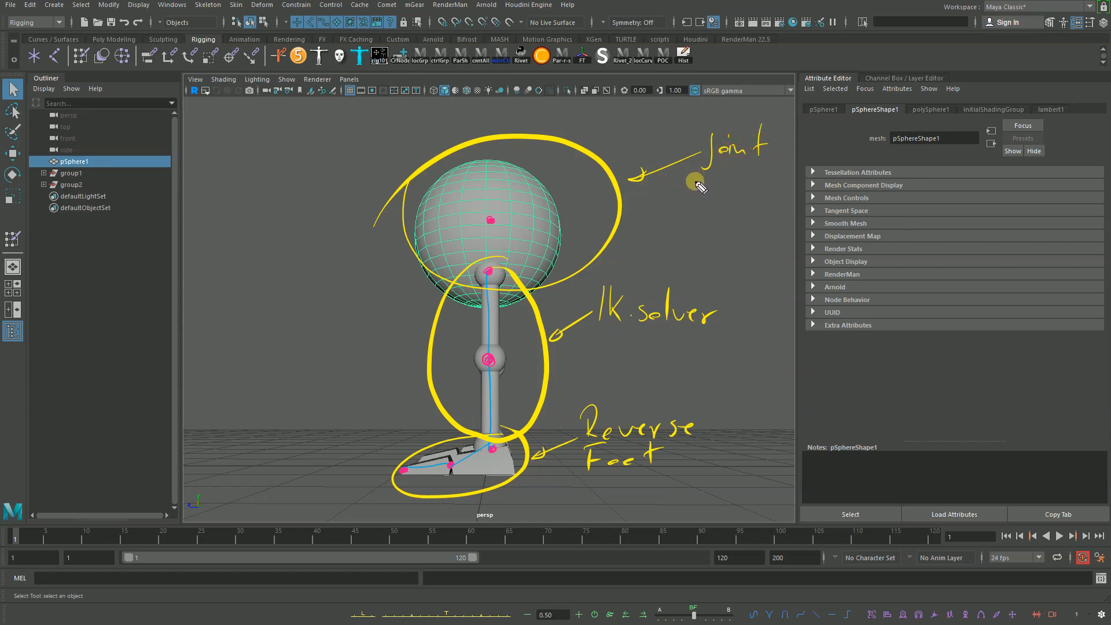
pyautogui.moveTo(716, 181)
pyautogui.mouseDown()
pyautogui.moveTo(714, 197)
pyautogui.moveTo(731, 197)
pyautogui.mouseUp()
pyautogui.moveTo(732, 156)
pyautogui.mouseDown()
pyautogui.moveTo(733, 196)
pyautogui.moveTo(751, 195)
pyautogui.mouseUp()
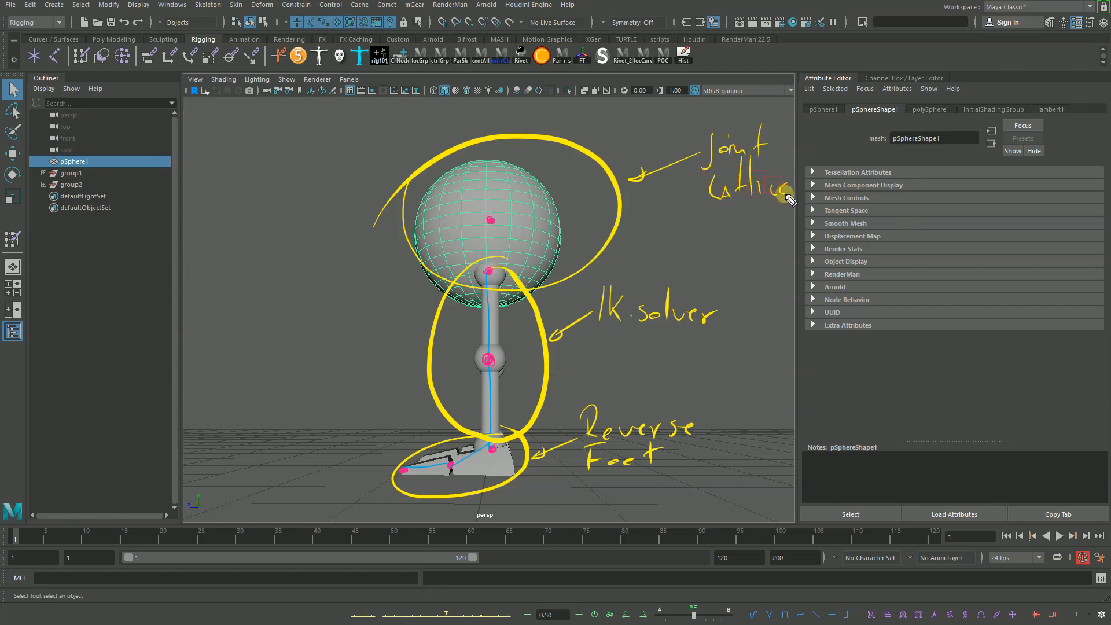
pyautogui.moveTo(787, 190); pyautogui.dragTo(804, 185)
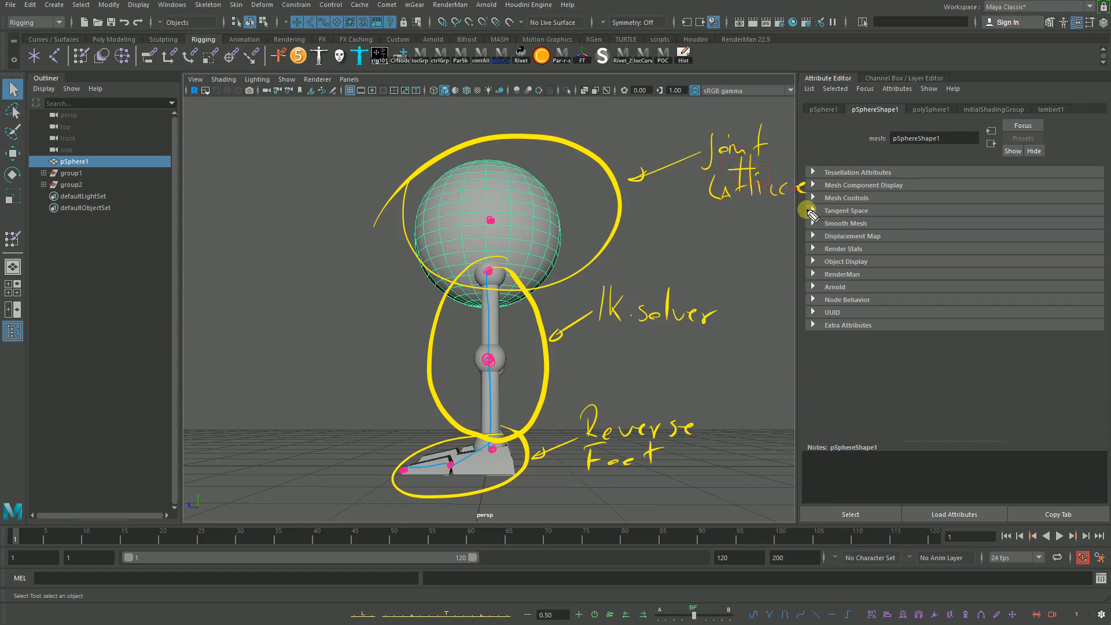
pyautogui.moveTo(630, 177); pyautogui.dragTo(688, 184)
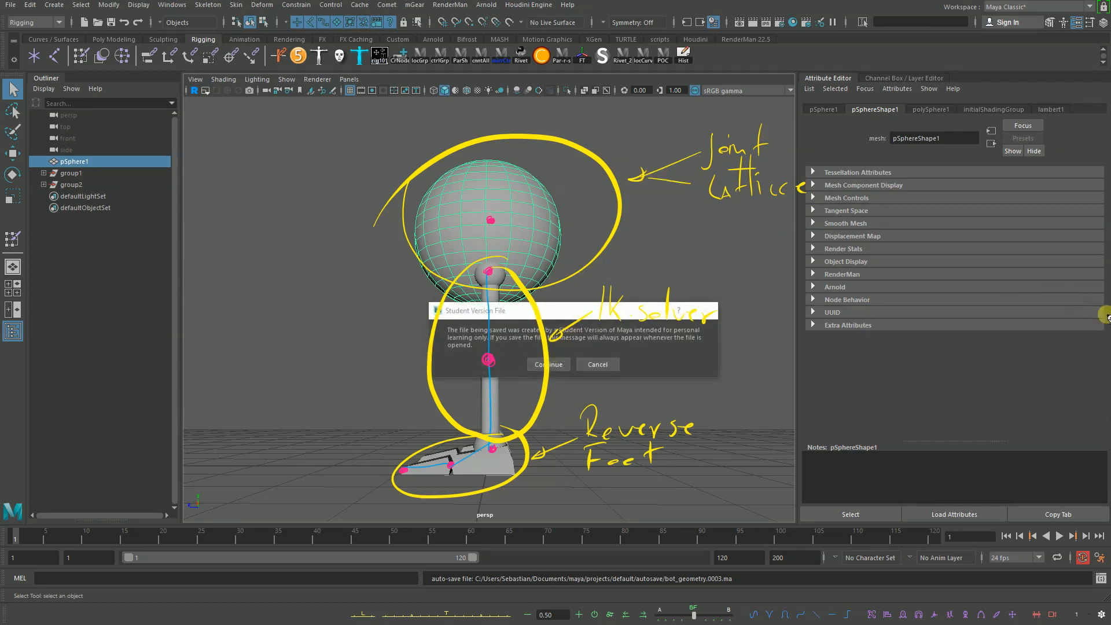
pyautogui.click(561, 365)
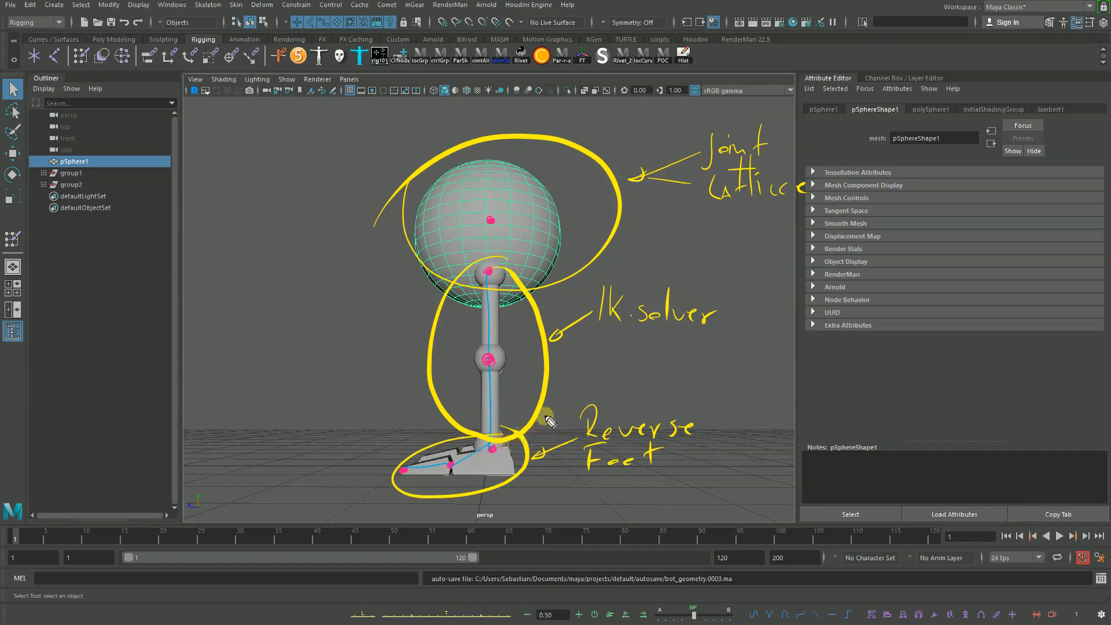
# Step: Draw a tall brace spanning the body, leg and foot labels and write "modular" beside it
pyautogui.moveTo(813, 123)
pyautogui.mouseDown()
pyautogui.moveTo(849, 231)
pyautogui.moveTo(813, 466)
pyautogui.mouseUp()
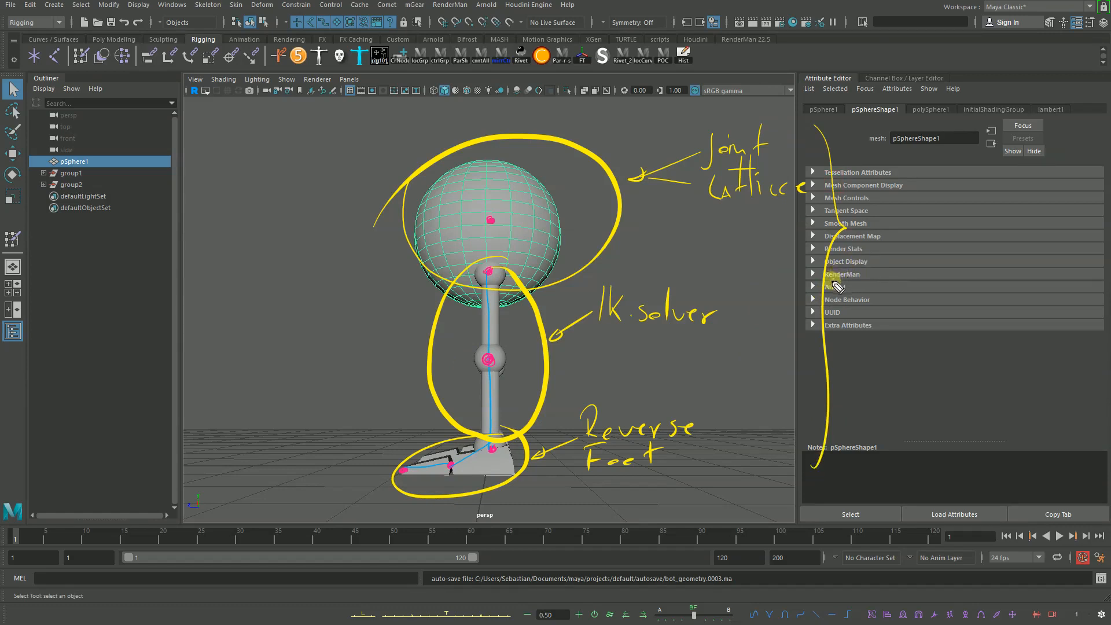
pyautogui.moveTo(837, 286)
pyautogui.mouseDown()
pyautogui.moveTo(880, 280)
pyautogui.moveTo(922, 243)
pyautogui.moveTo(933, 273)
pyautogui.moveTo(992, 263)
pyautogui.mouseUp()
pyautogui.click(1013, 270)
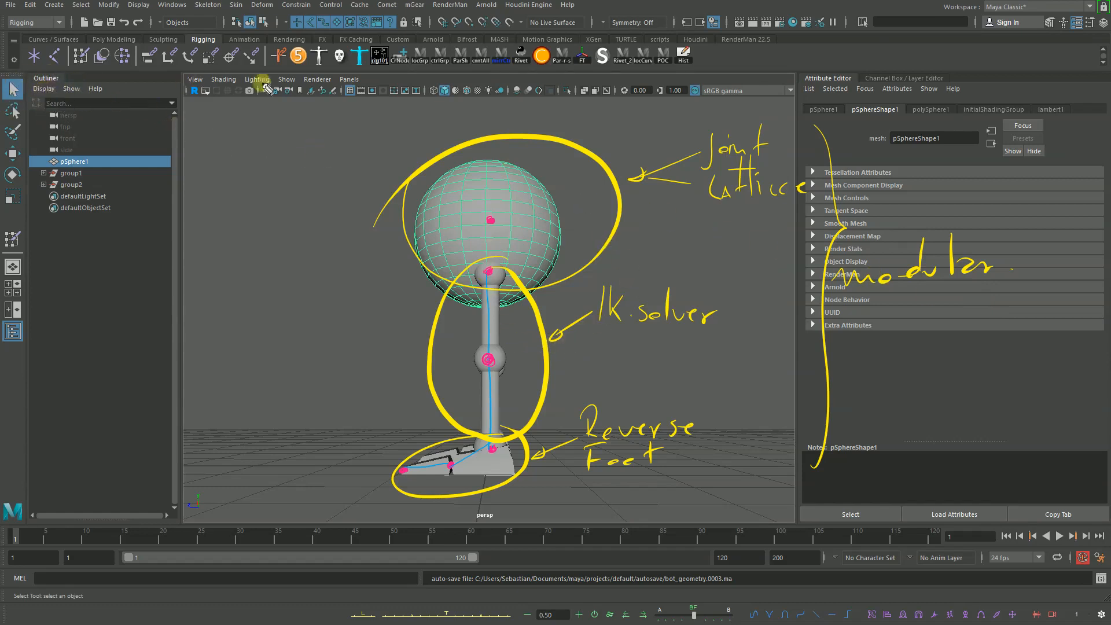
# Step: Open the Hypergraph Hierarchy, resize and reposition its window to look over the scene nodes, and close it
pyautogui.click(172, 4)
pyautogui.moveTo(230, 46)
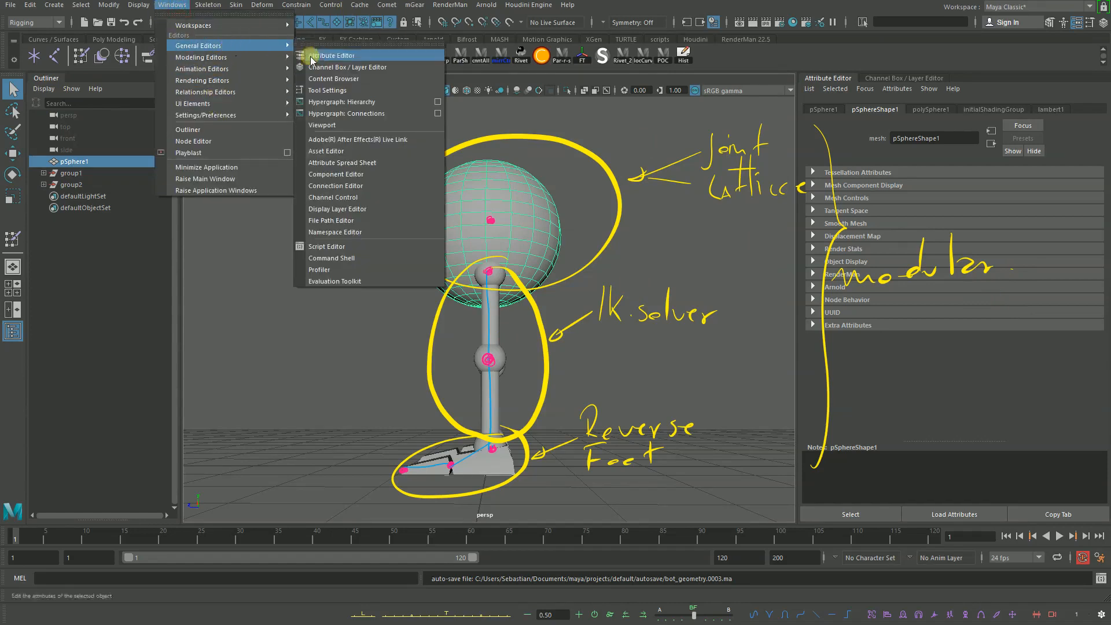
pyautogui.click(356, 105)
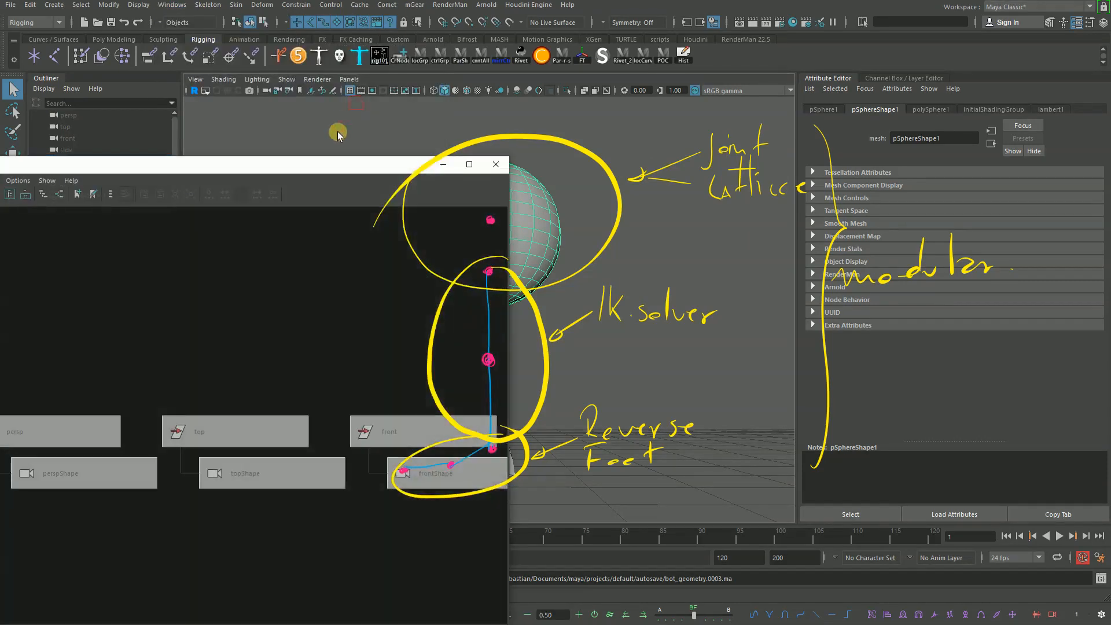
pyautogui.moveTo(265, 168); pyautogui.dragTo(542, 95)
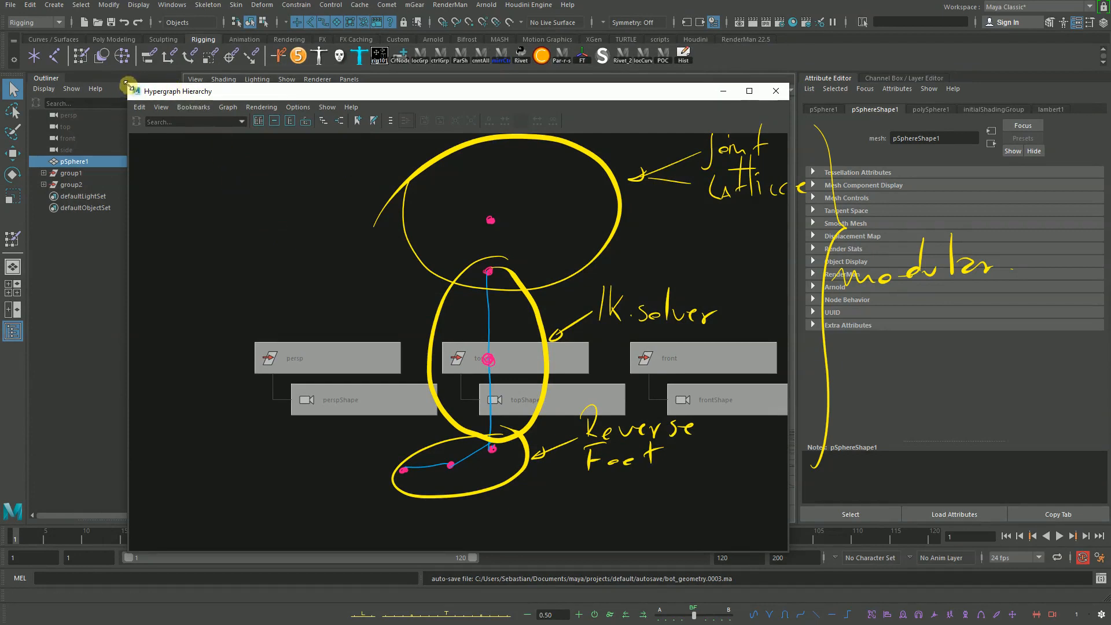
pyautogui.moveTo(127, 85); pyautogui.dragTo(174, 115)
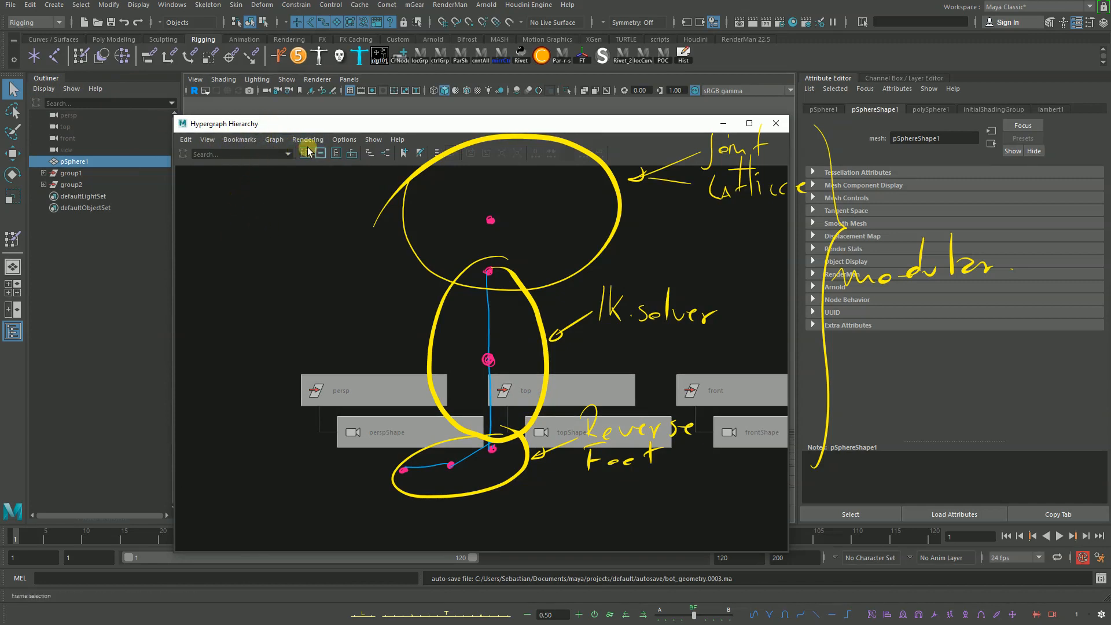
pyautogui.moveTo(661, 129); pyautogui.dragTo(667, 112)
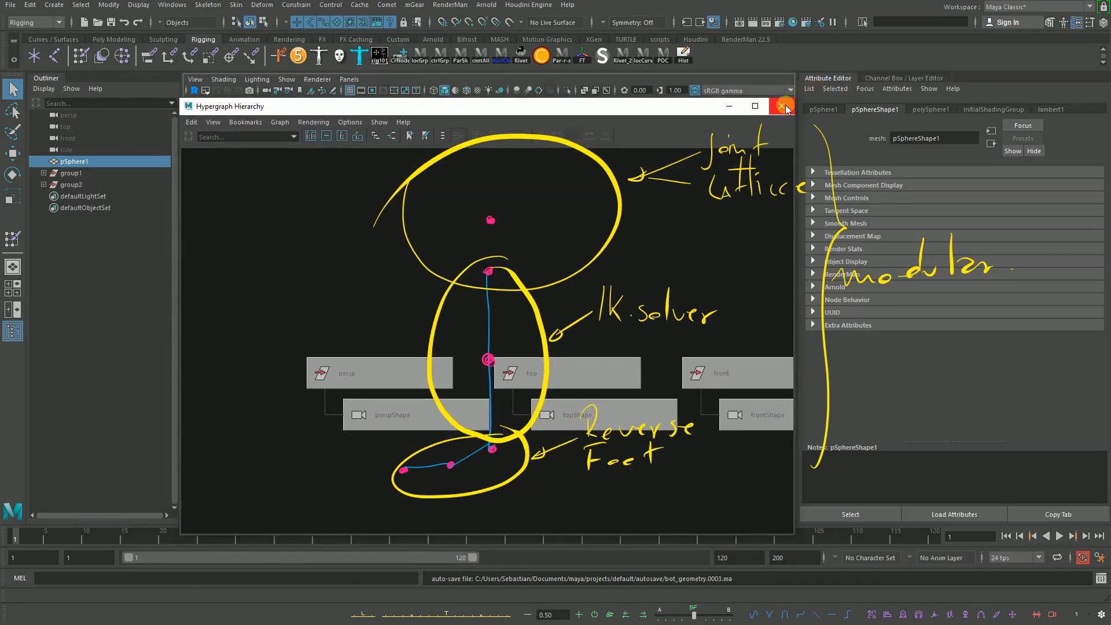
pyautogui.click(801, 120)
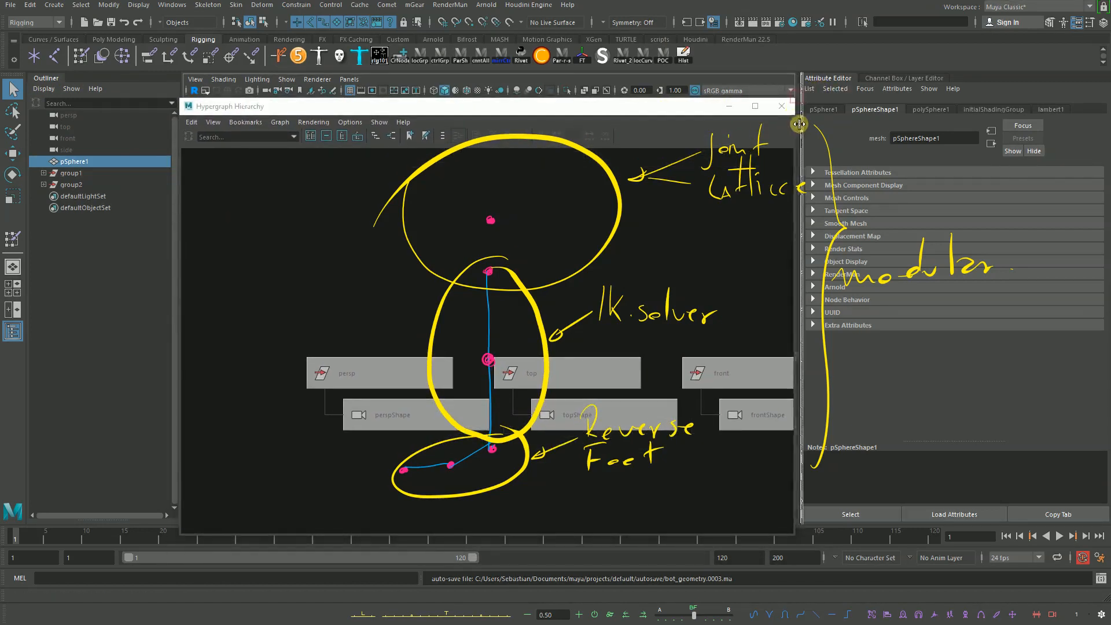
pyautogui.moveTo(802, 120); pyautogui.dragTo(821, 118)
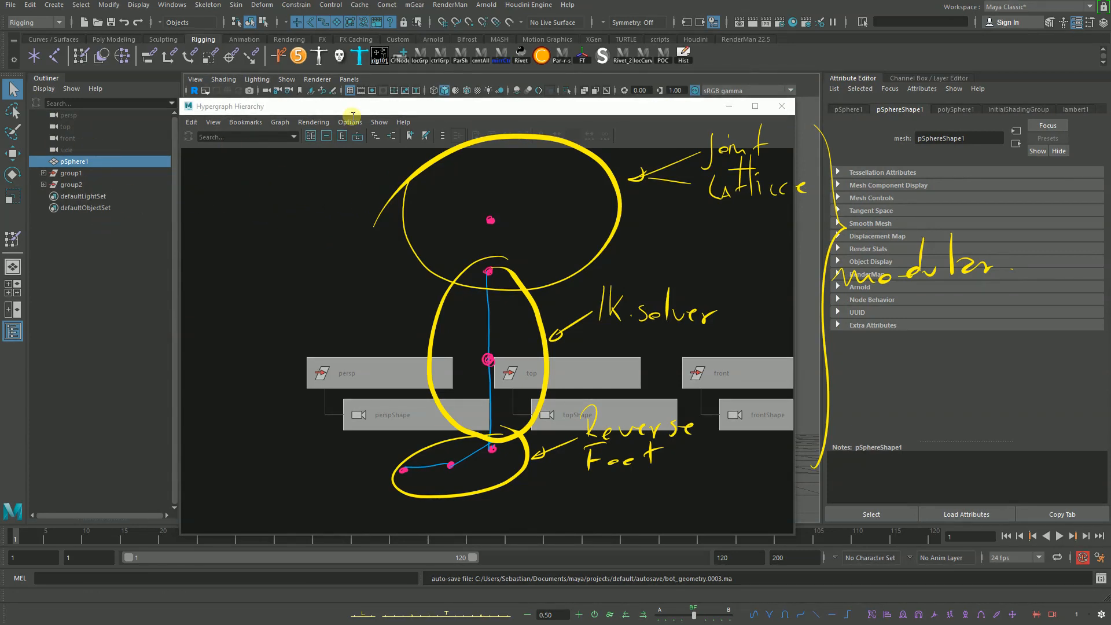
pyautogui.click(784, 108)
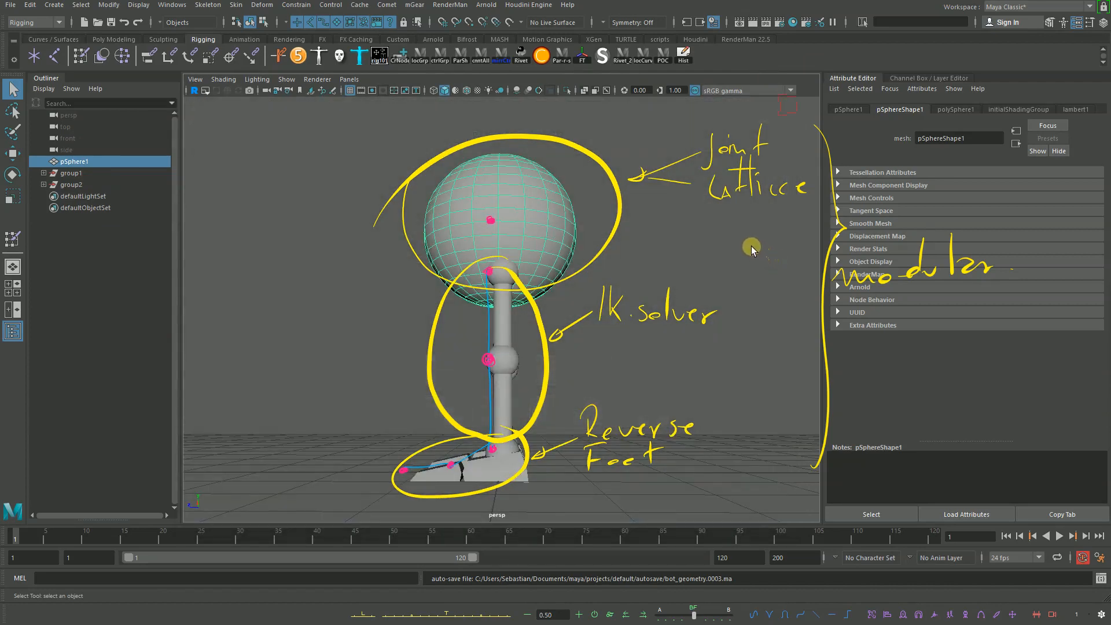
# Step: Open the Node Editor, resize and reposition its window to look over the body sphere's nodes, deselect them, and close it
pyautogui.click(204, 6)
pyautogui.moveTo(172, 8)
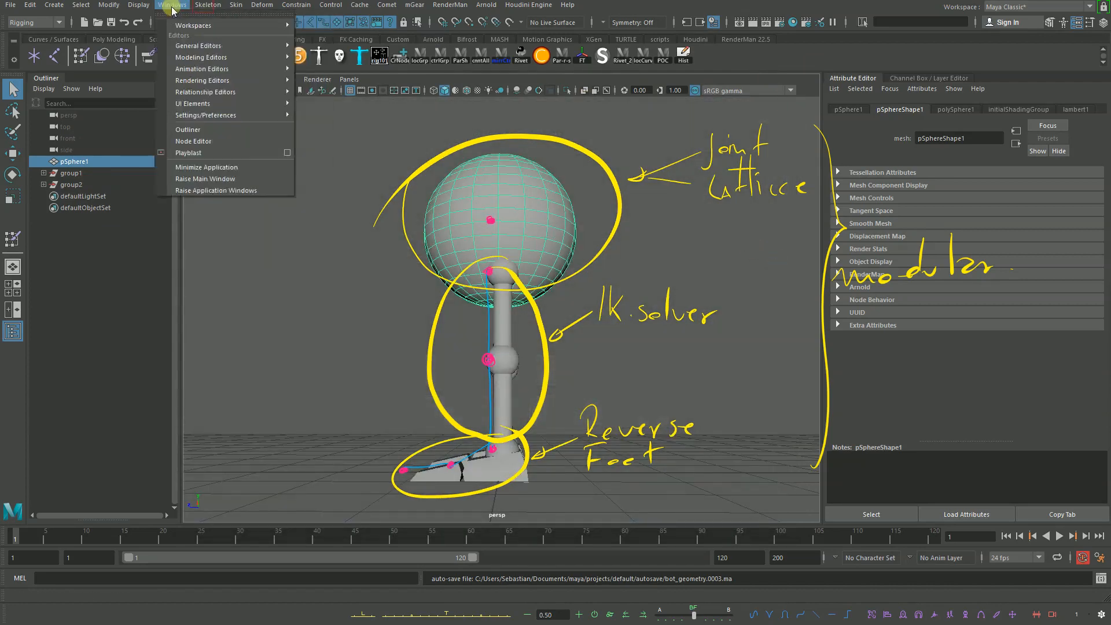
pyautogui.click(209, 141)
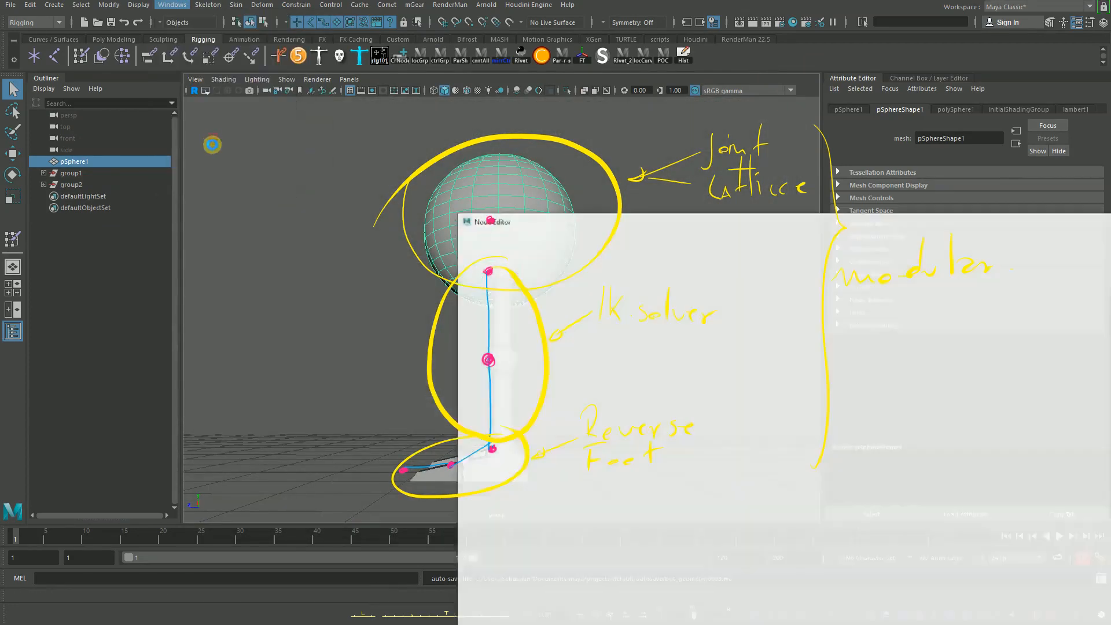
pyautogui.moveTo(1090, 227); pyautogui.dragTo(692, 48)
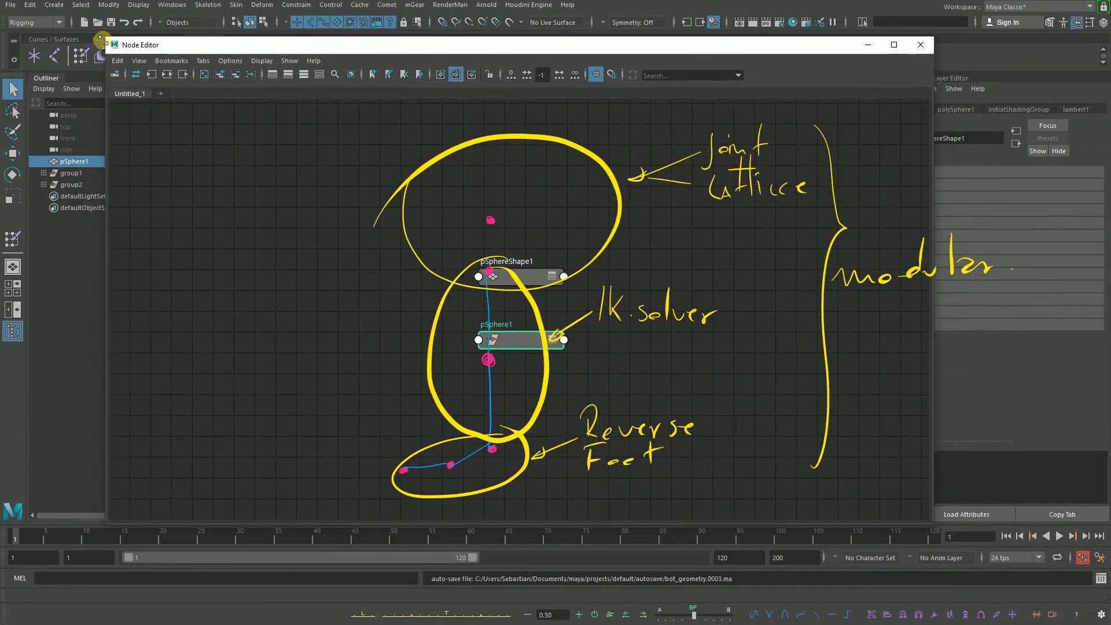
pyautogui.moveTo(103, 37); pyautogui.dragTo(182, 70)
pyautogui.moveTo(442, 79); pyautogui.dragTo(406, 87)
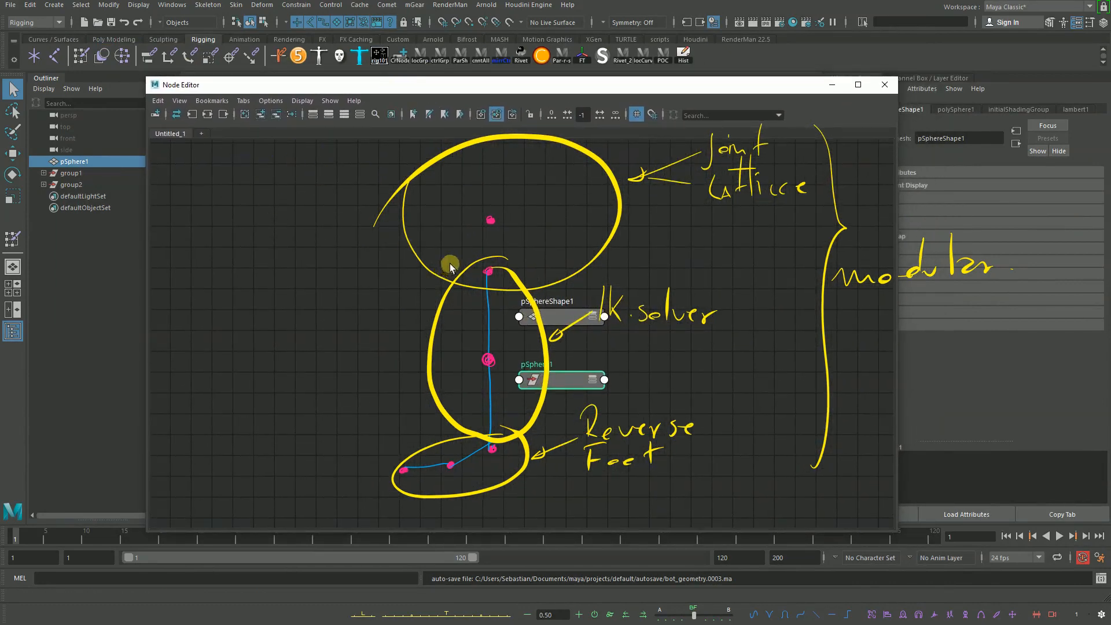
pyautogui.click(666, 262)
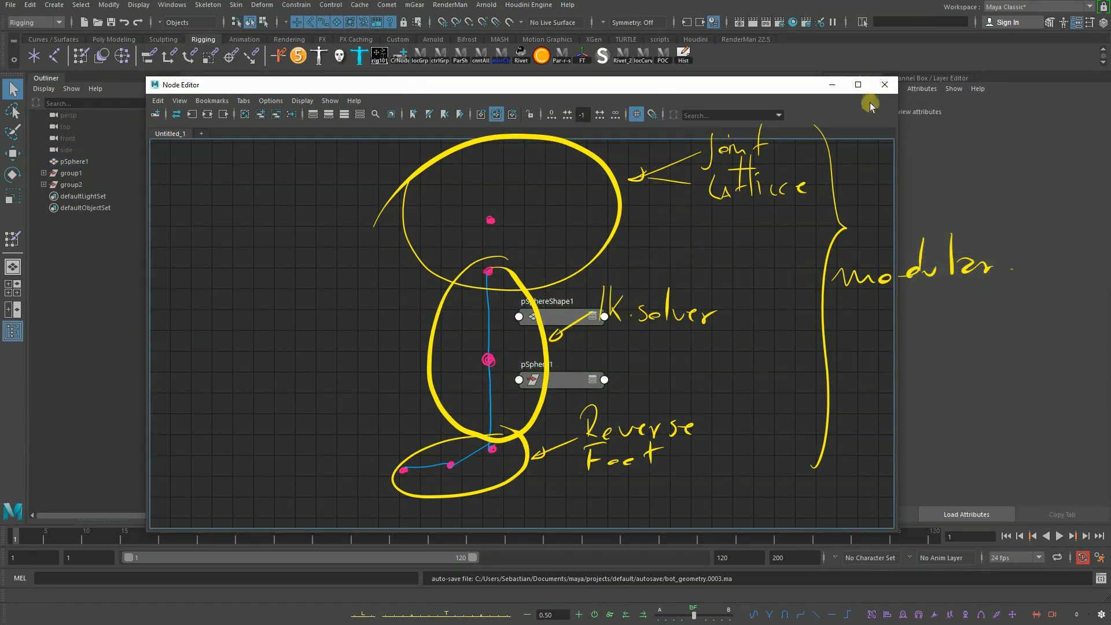
pyautogui.click(894, 88)
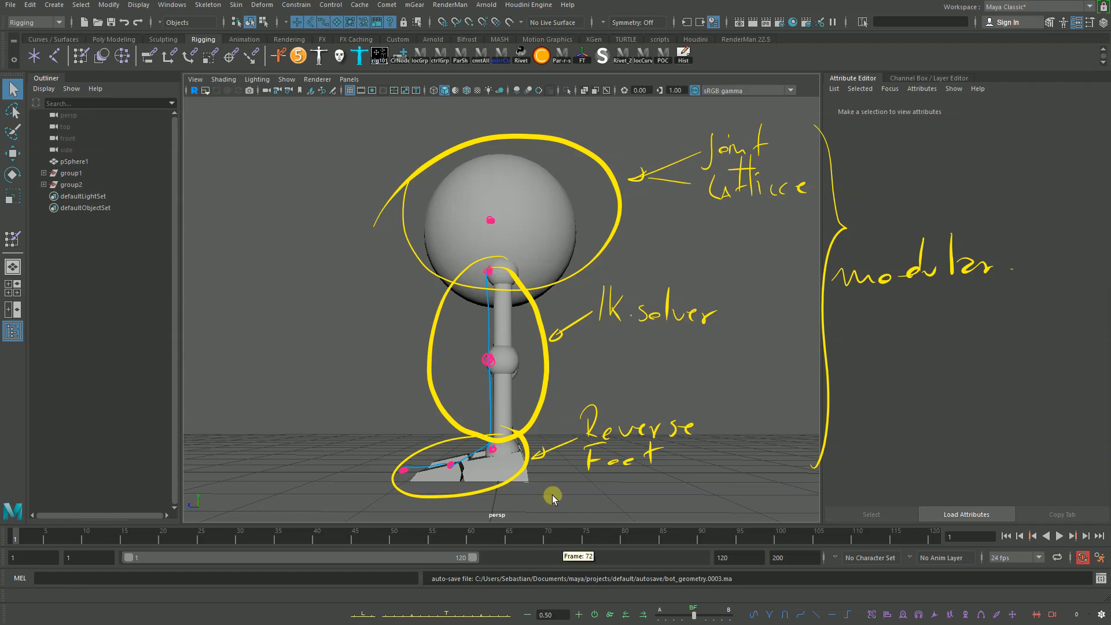
# Step: Switch to the Notepad notes and add the line "Piernas = joints + ik solver" below the list of controls
pyautogui.hotkey('alt', 'Tab')
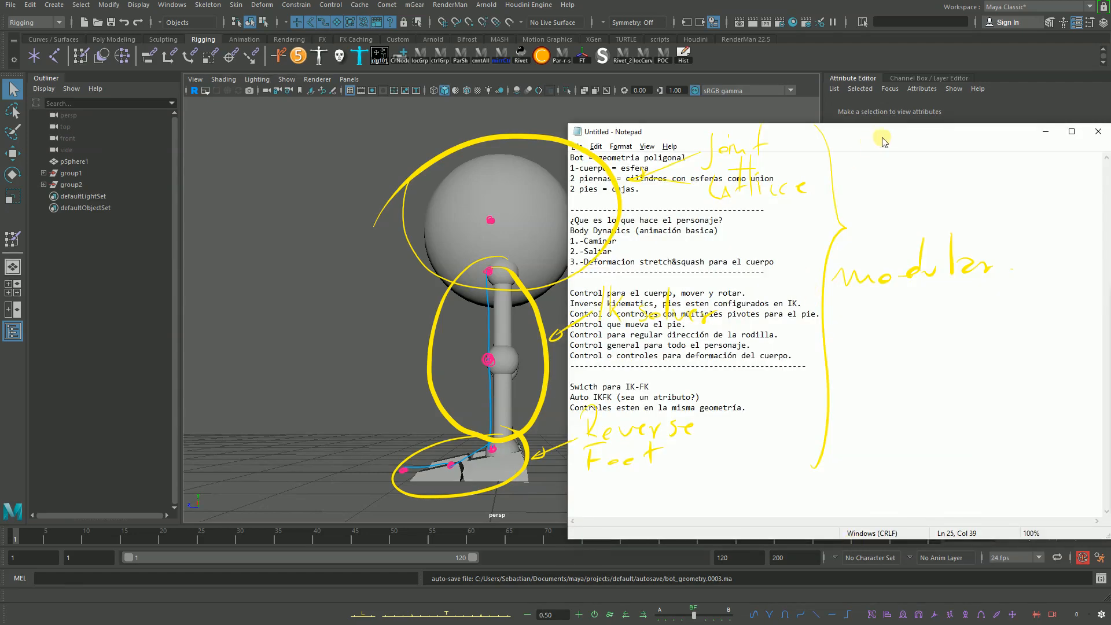
pyautogui.moveTo(883, 141); pyautogui.dragTo(887, 184)
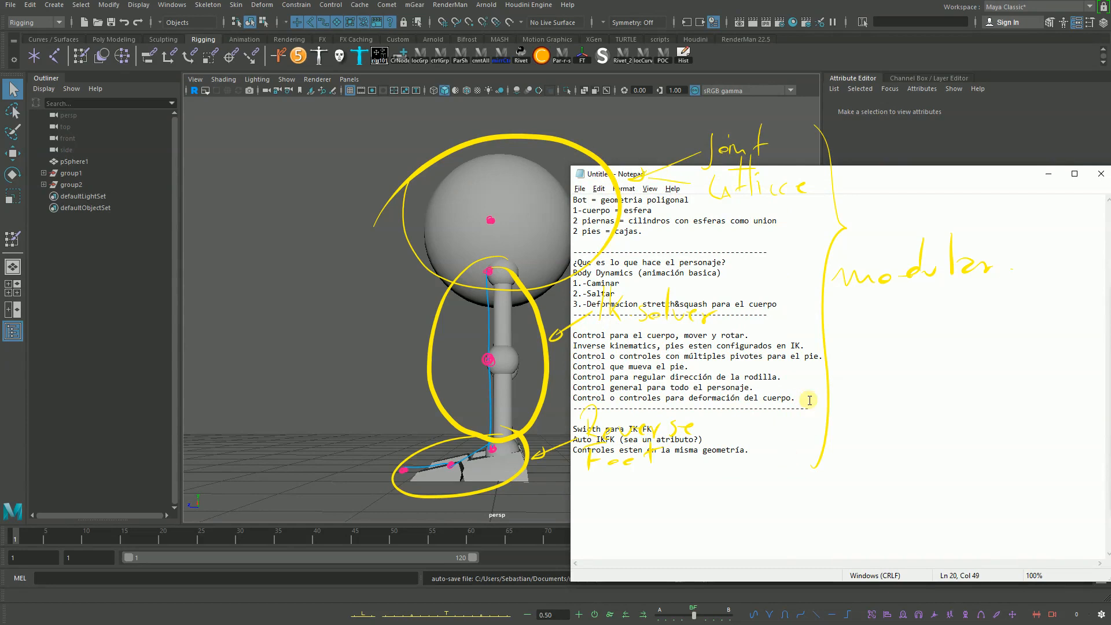
pyautogui.press('Return')
pyautogui.press('Return')
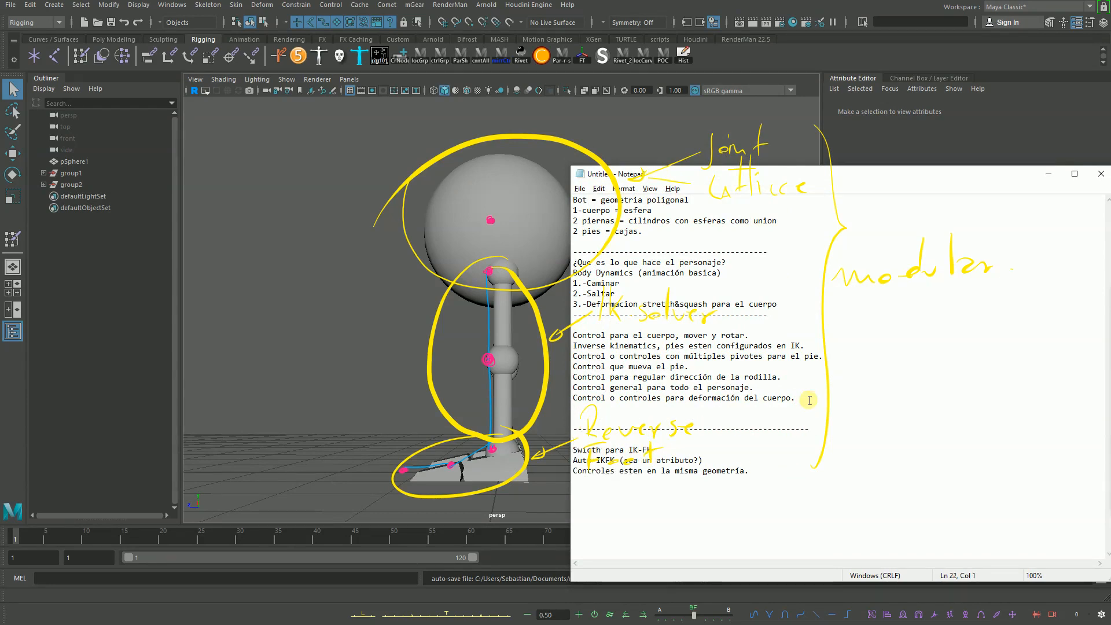
pyautogui.write('Piernas = joints + ik solver')
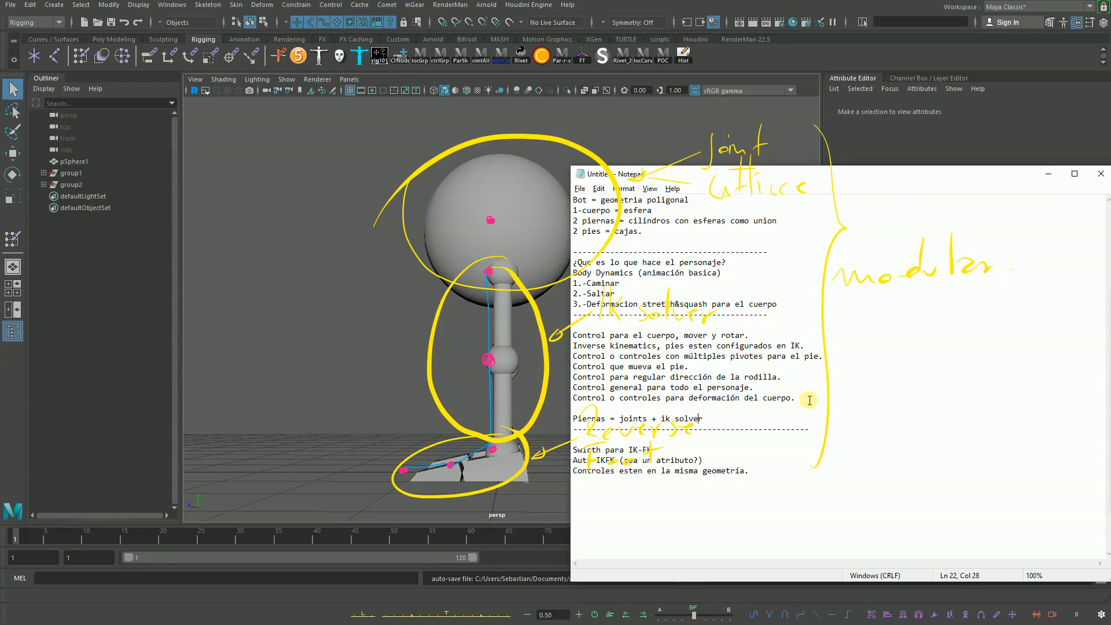
# Step: Add the lines "Pies = reverse foot" and "Cuerpo = joints de deformacion (deformador no lineal)" under the Piernas line
pyautogui.press('Return')
pyautogui.write('Pies = reverse foot')
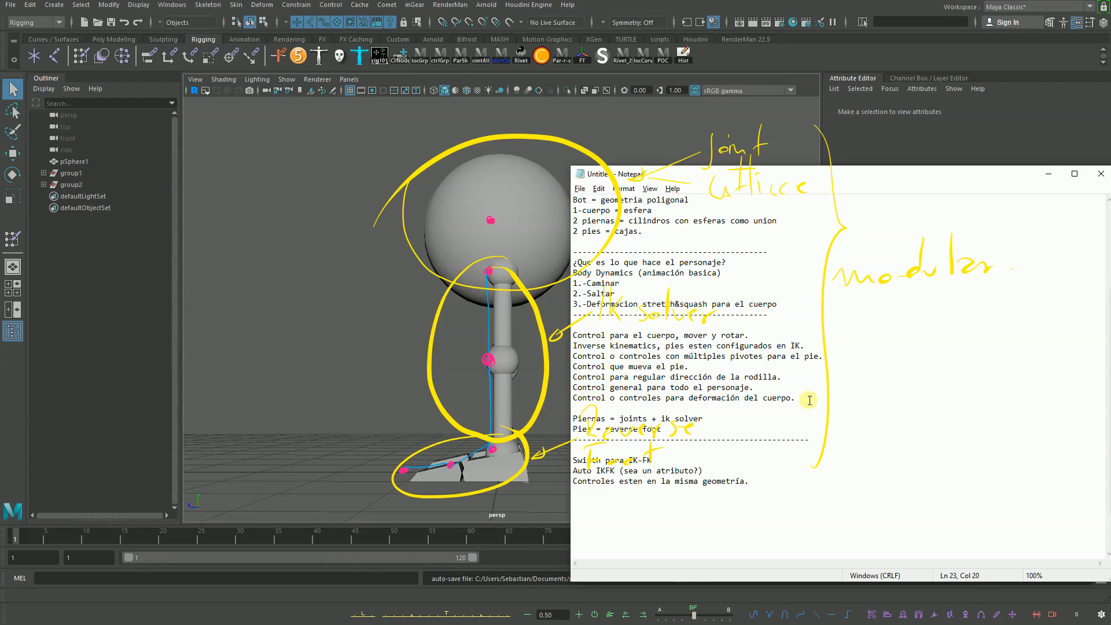
pyautogui.press('Return')
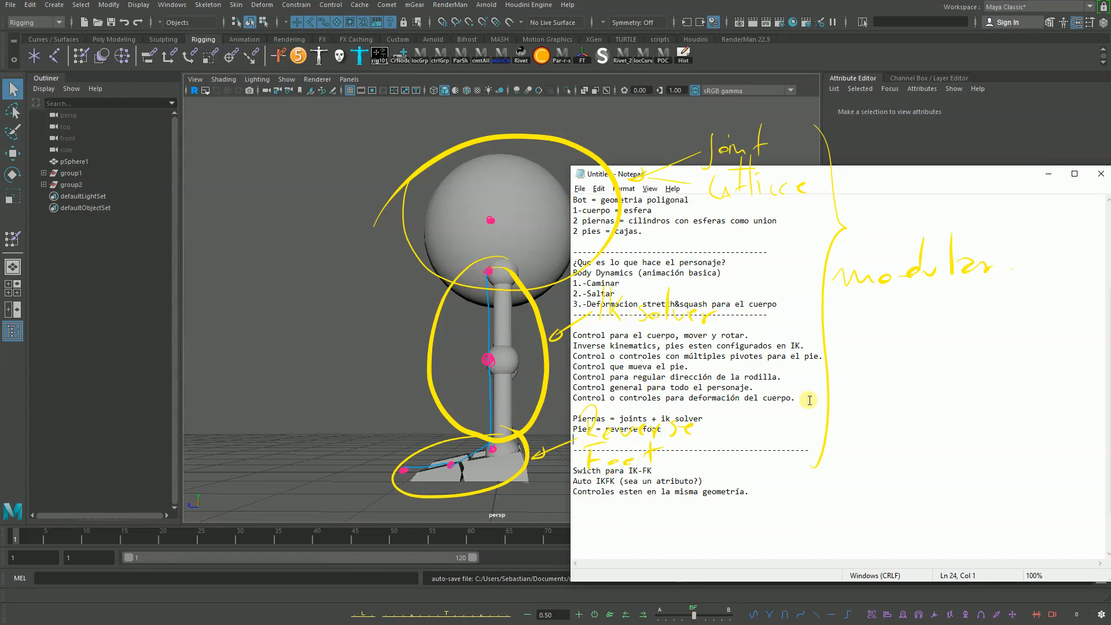
pyautogui.write('Cuerpo = joints de deformacion (deformaor no lineal')
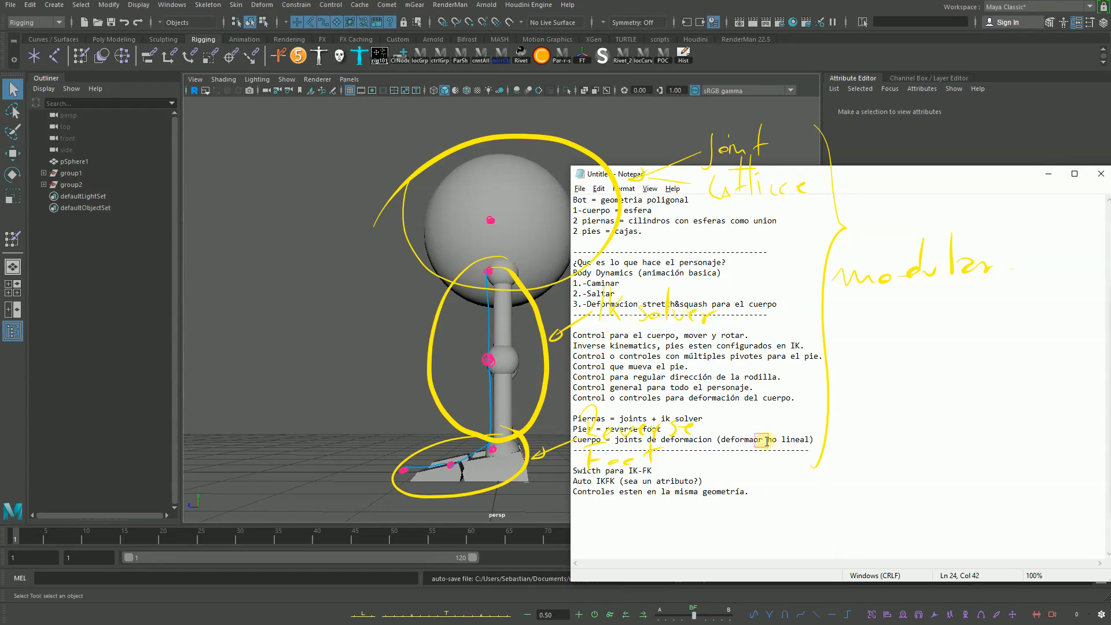
pyautogui.press('BackSpace')
pyautogui.press('BackSpace')
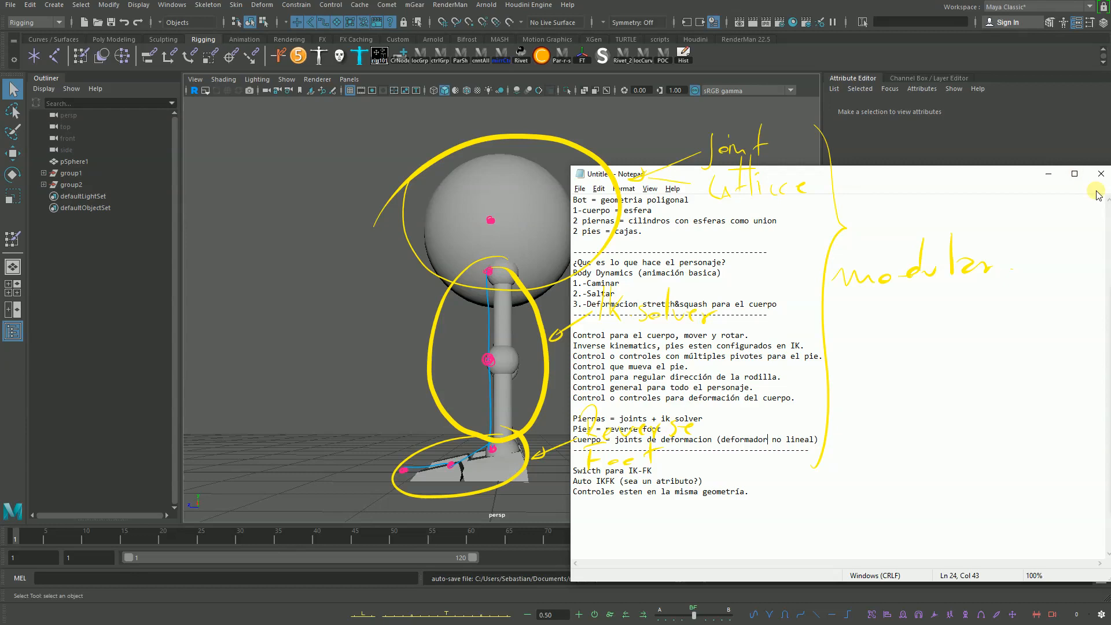
# Step: Clear the on-screen drawings, highlight the "Piernas = joints + ik solver" note, and move the notes out of the way of Maya
pyautogui.press('Escape')
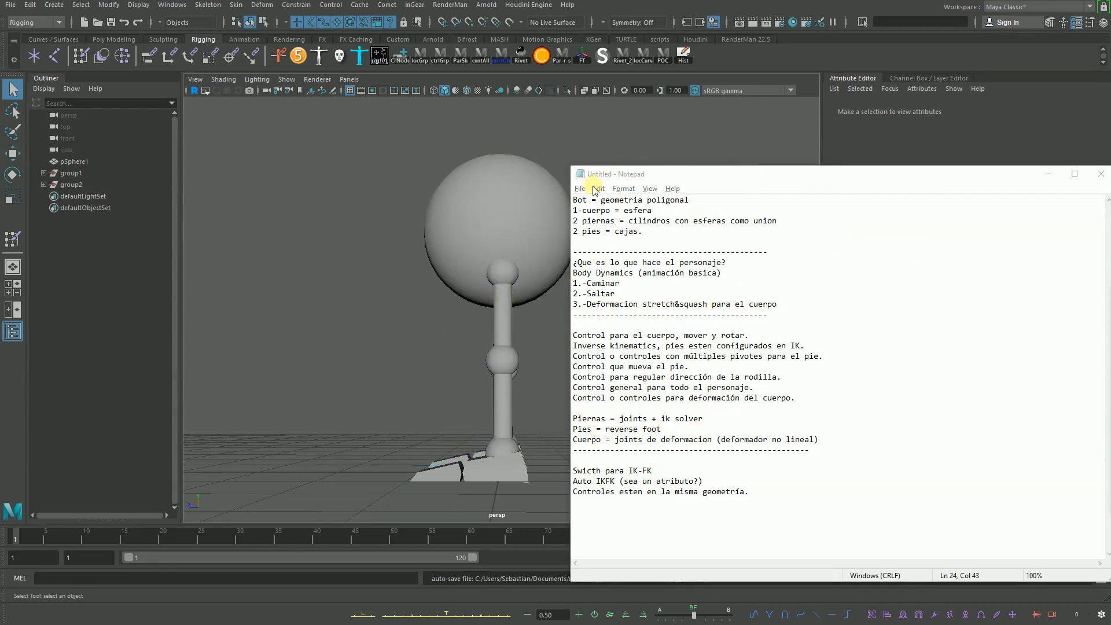
pyautogui.moveTo(746, 177); pyautogui.dragTo(719, 132)
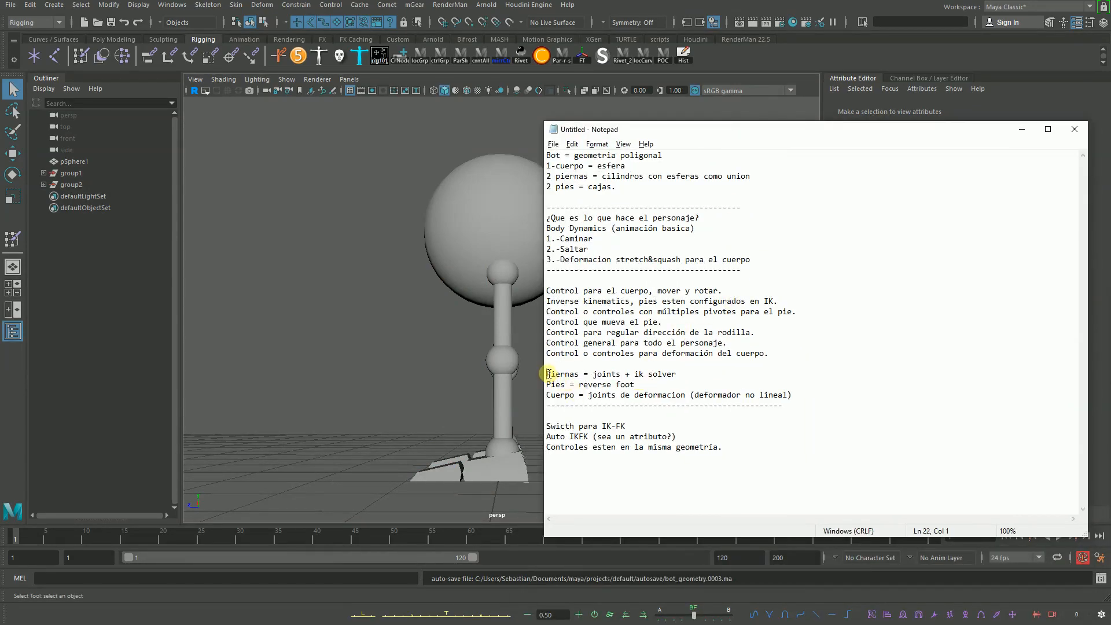
pyautogui.moveTo(548, 374); pyautogui.dragTo(683, 375)
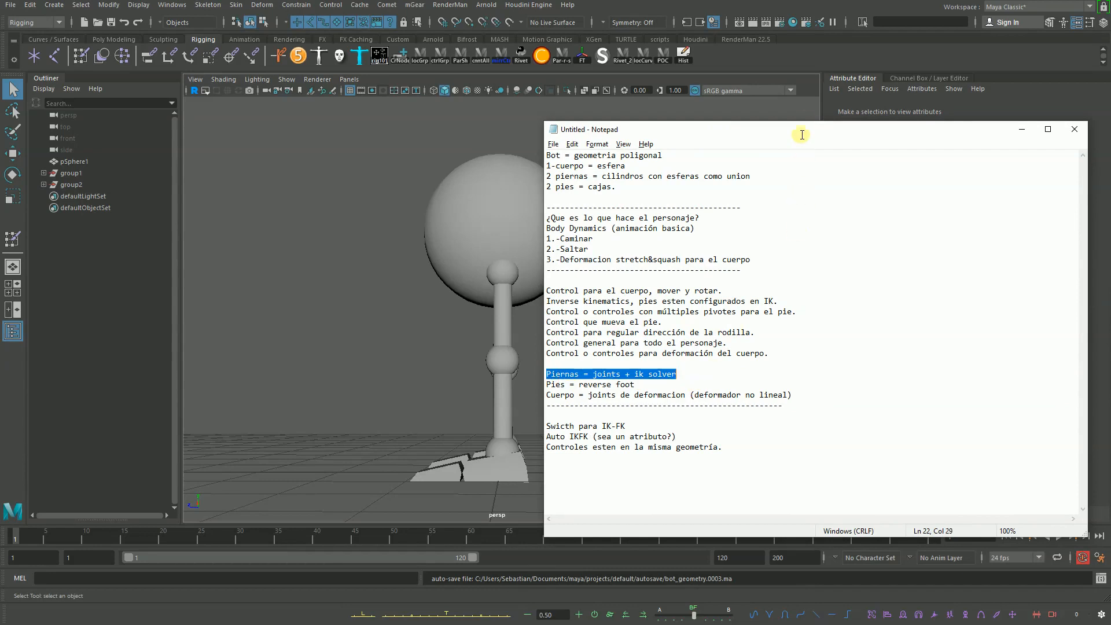
pyautogui.moveTo(809, 131); pyautogui.dragTo(717, 620)
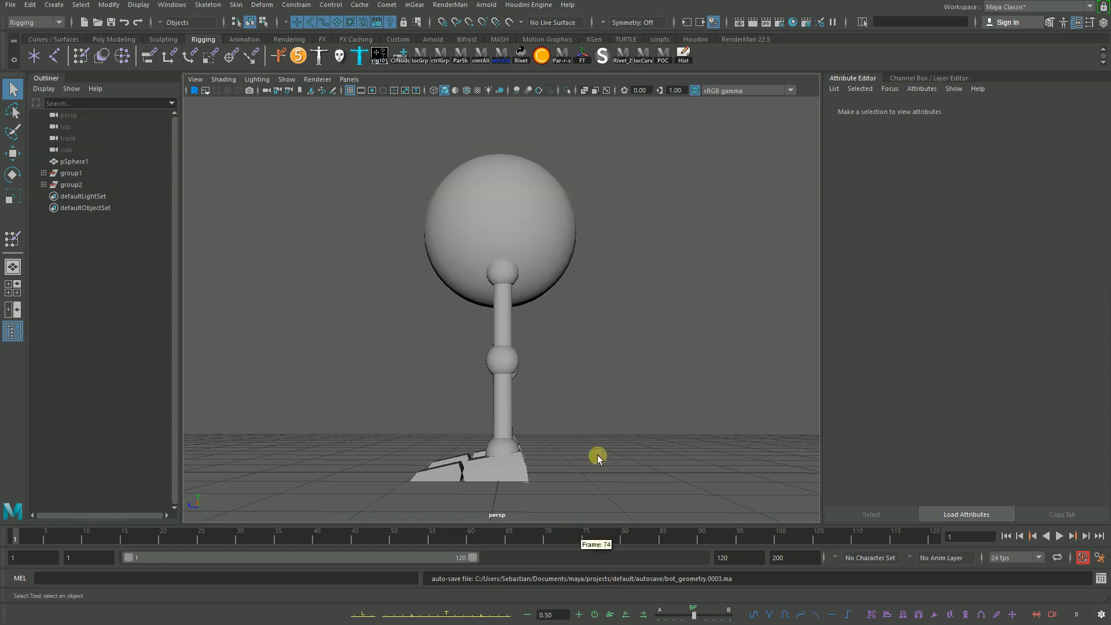
# Step: Examine the bot's body, legs and feet from several angles in the perspective view
pyautogui.keyDown('alt'); pyautogui.moveTo(598, 453); pyautogui.dragTo(625, 370); pyautogui.keyUp('alt')
pyautogui.press('space')
pyautogui.keyDown('alt'); pyautogui.moveTo(625, 369); pyautogui.dragTo(557, 402, button='right'); pyautogui.keyUp('alt')
pyautogui.press('space')
pyautogui.moveTo(557, 401); pyautogui.dragTo(557, 370)
pyautogui.keyDown('alt'); pyautogui.moveTo(556, 370); pyautogui.dragTo(512, 422); pyautogui.keyUp('alt')
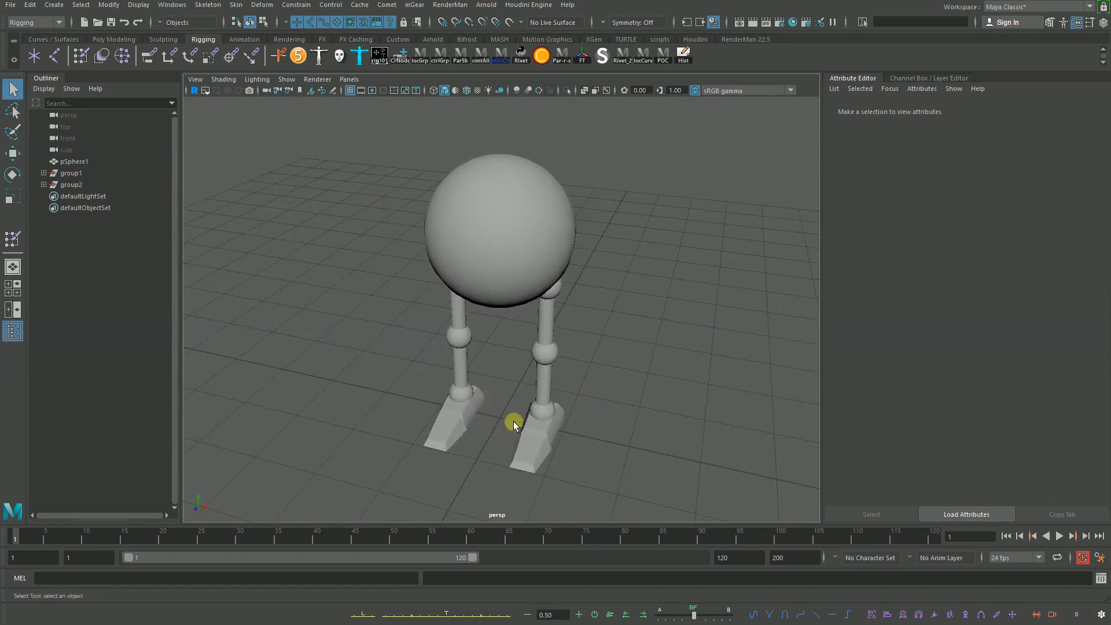
pyautogui.keyDown('alt'); pyautogui.moveTo(671, 371); pyautogui.dragTo(620, 303); pyautogui.keyUp('alt')
pyautogui.keyDown('alt'); pyautogui.moveTo(619, 303); pyautogui.dragTo(623, 345, button='middle'); pyautogui.keyUp('alt')
pyautogui.keyDown('alt'); pyautogui.moveTo(622, 344); pyautogui.dragTo(554, 330, button='right'); pyautogui.keyUp('alt')
pyautogui.keyDown('alt'); pyautogui.moveTo(553, 330); pyautogui.dragTo(556, 336); pyautogui.keyUp('alt')
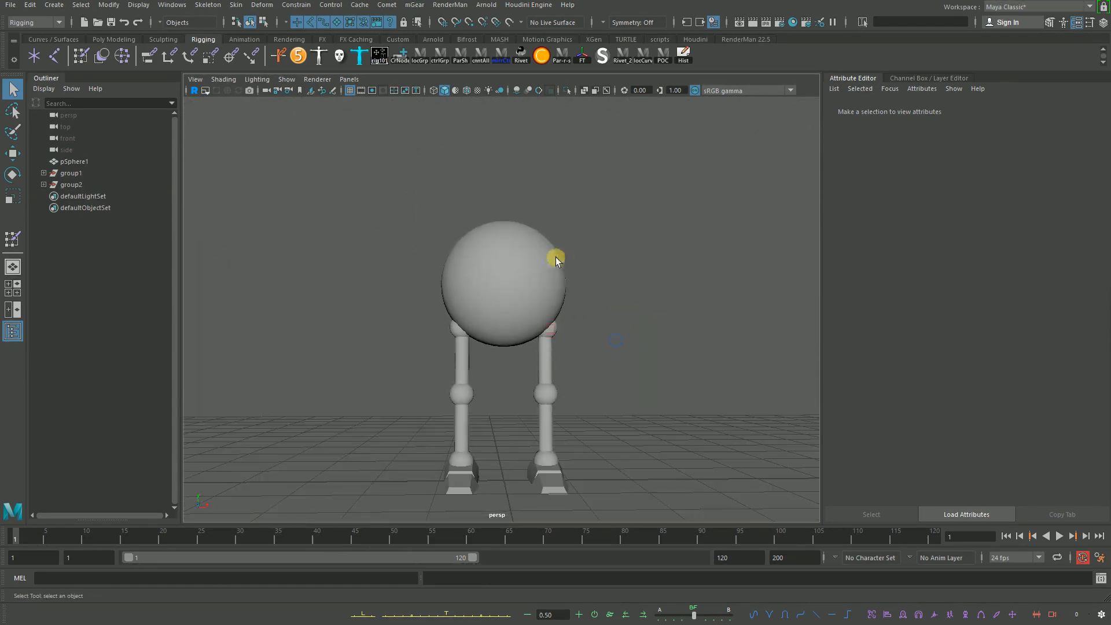
# Step: Switch the viewport from perspective to the side view of the bot
pyautogui.keyDown('alt'); pyautogui.moveTo(660, 339); pyautogui.dragTo(493, 324); pyautogui.keyUp('alt')
pyautogui.press('space')
pyautogui.moveTo(729, 326); pyautogui.dragTo(792, 322)
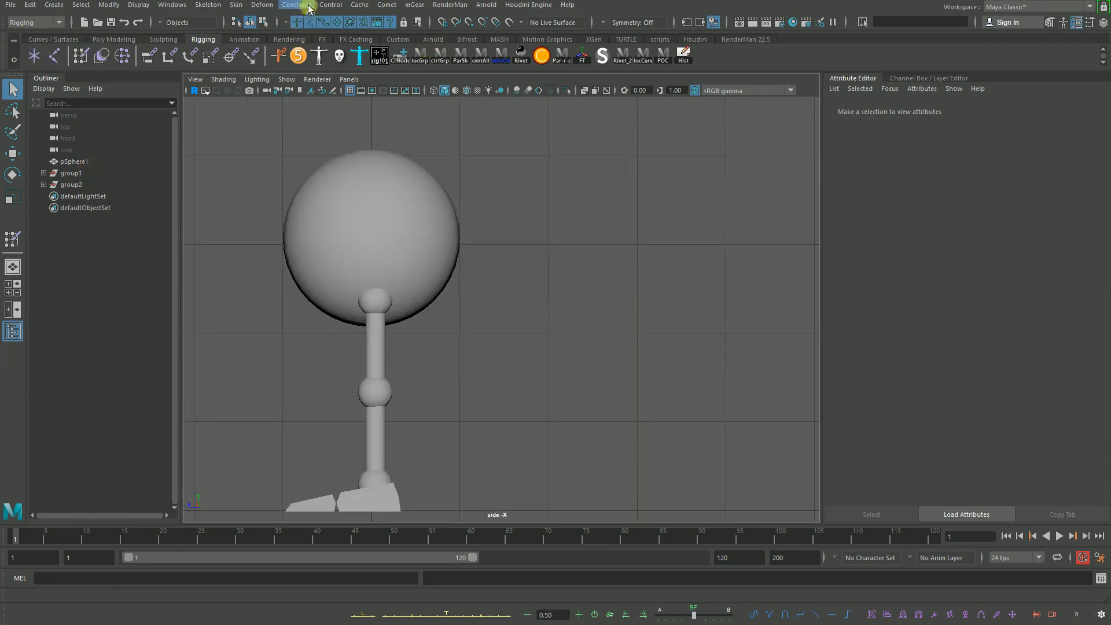
# Step: Choose the Rigging menu set, open the Joint Tool settings, and reset them to their defaults
pyautogui.click(28, 22)
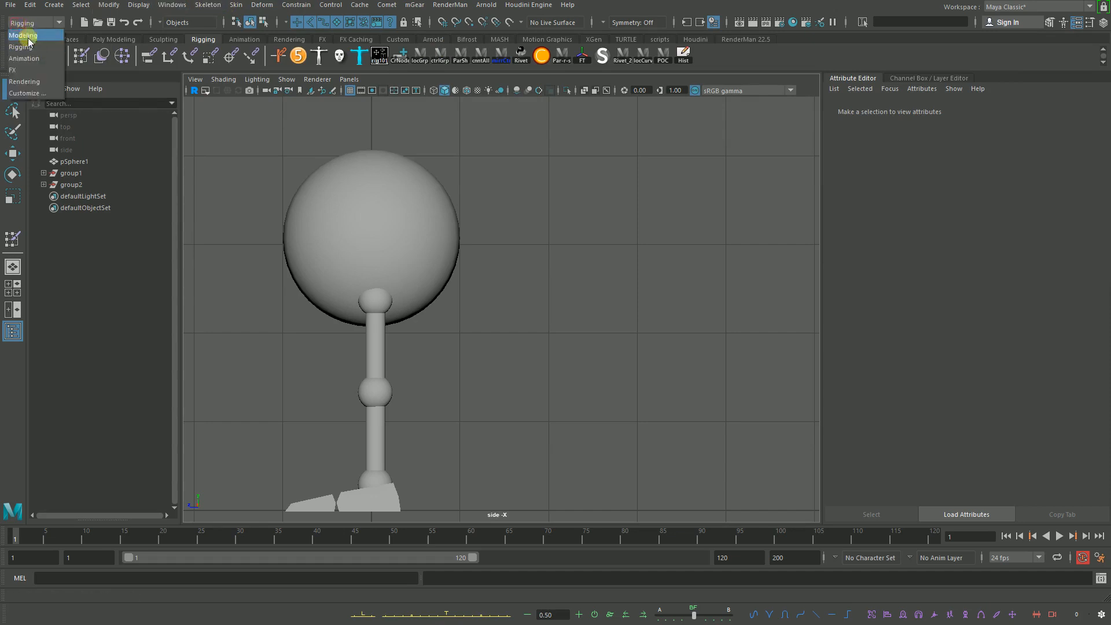
pyautogui.click(22, 47)
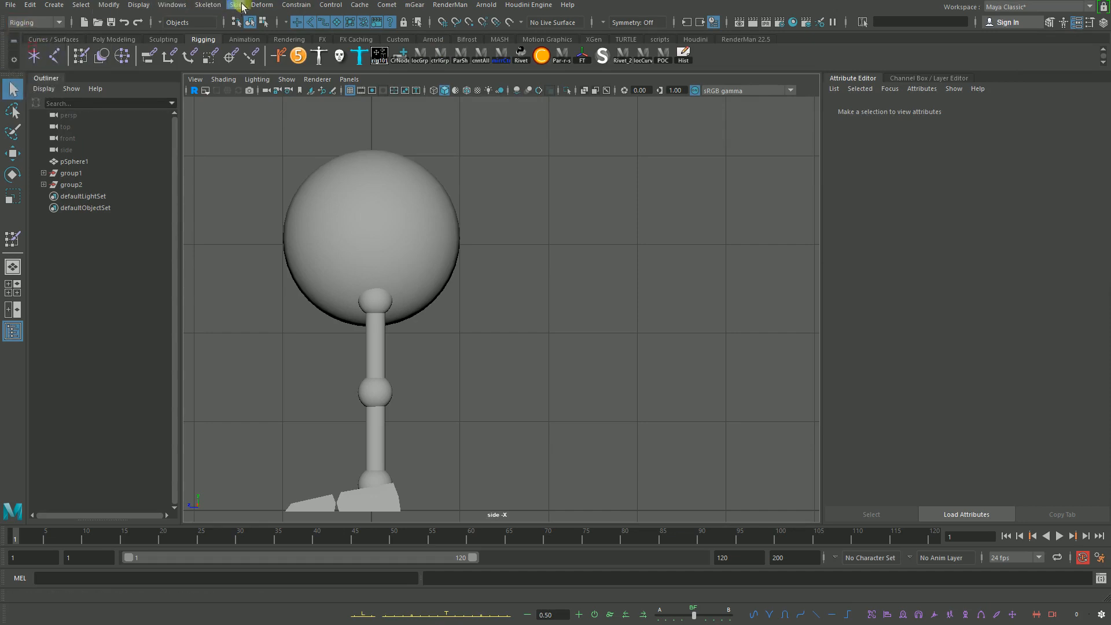
pyautogui.click(236, 5)
pyautogui.moveTo(208, 4)
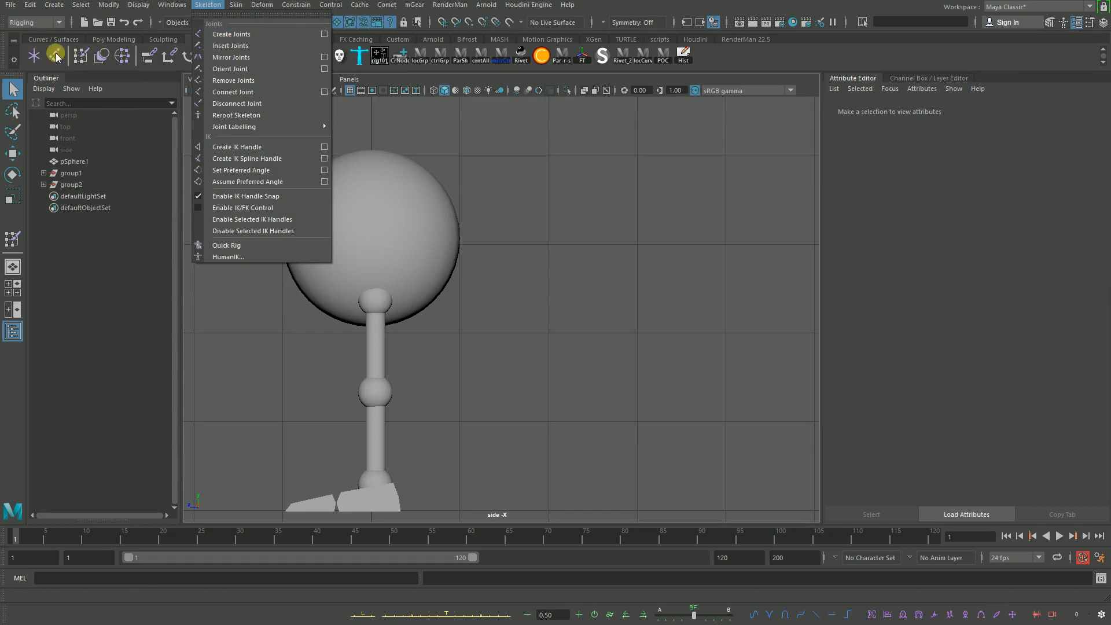
pyautogui.click(324, 33)
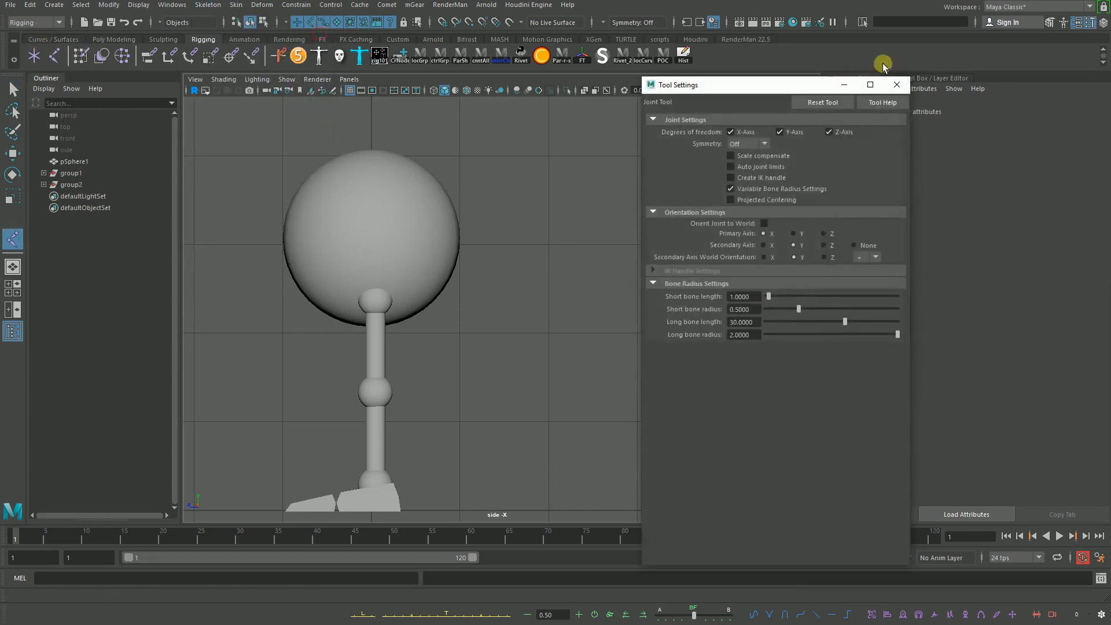
pyautogui.moveTo(798, 82); pyautogui.dragTo(228, 93)
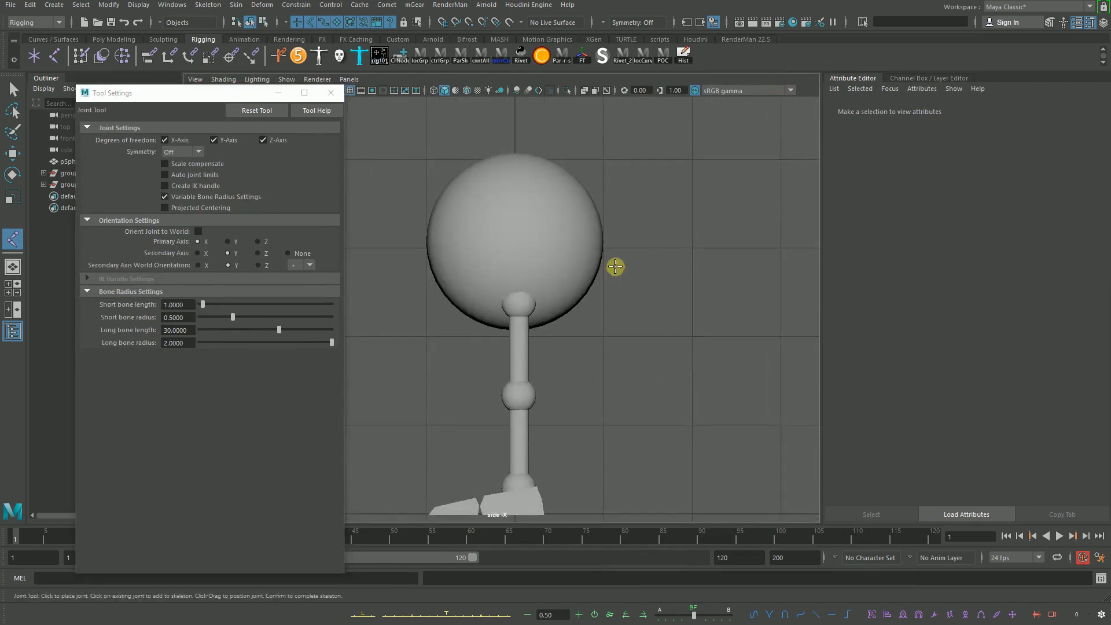
pyautogui.keyDown('alt'); pyautogui.moveTo(615, 265); pyautogui.dragTo(598, 243, button='middle'); pyautogui.keyUp('alt')
pyautogui.click(258, 110)
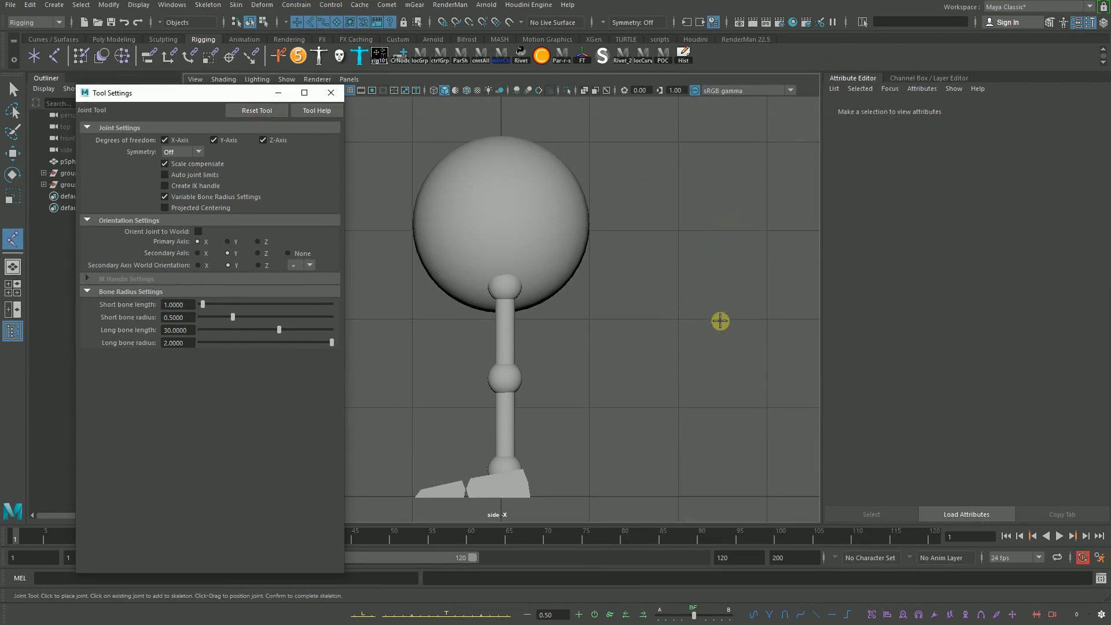
# Step: Draw a three-joint test leg chain with a forward-bent knee in the empty space behind the bot, and finish the chain
pyautogui.scroll(-2, 709, 319)
pyautogui.keyDown('alt'); pyautogui.moveTo(705, 318); pyautogui.dragTo(598, 335, button='middle'); pyautogui.keyUp('alt')
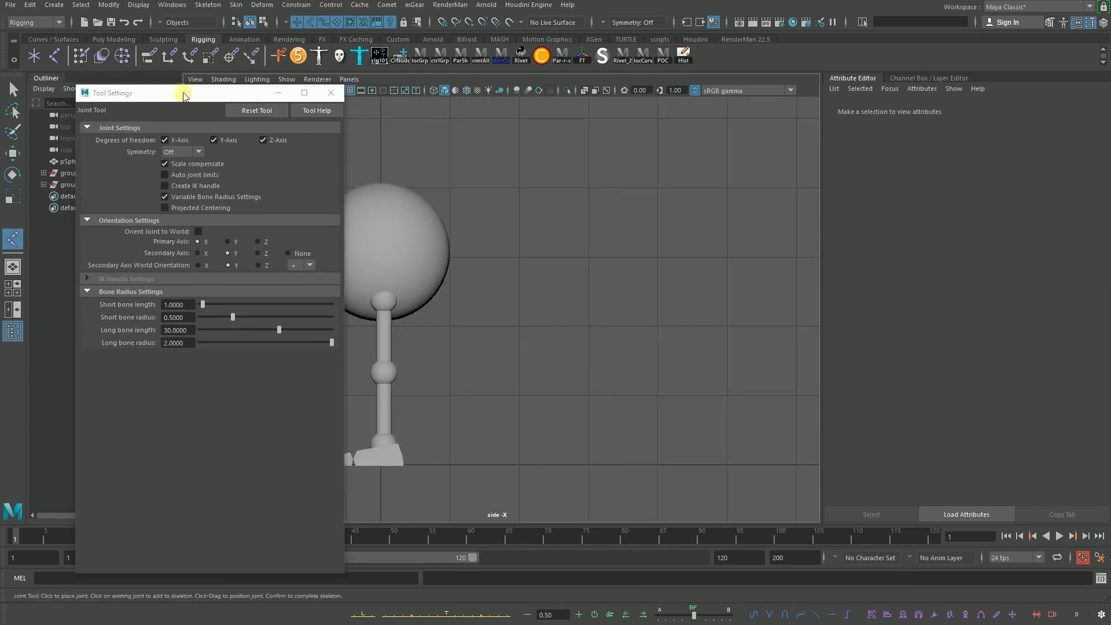
pyautogui.moveTo(185, 92); pyautogui.dragTo(186, 191)
pyautogui.keyDown('alt'); pyautogui.moveTo(625, 314); pyautogui.dragTo(512, 244, button='middle'); pyautogui.keyUp('alt')
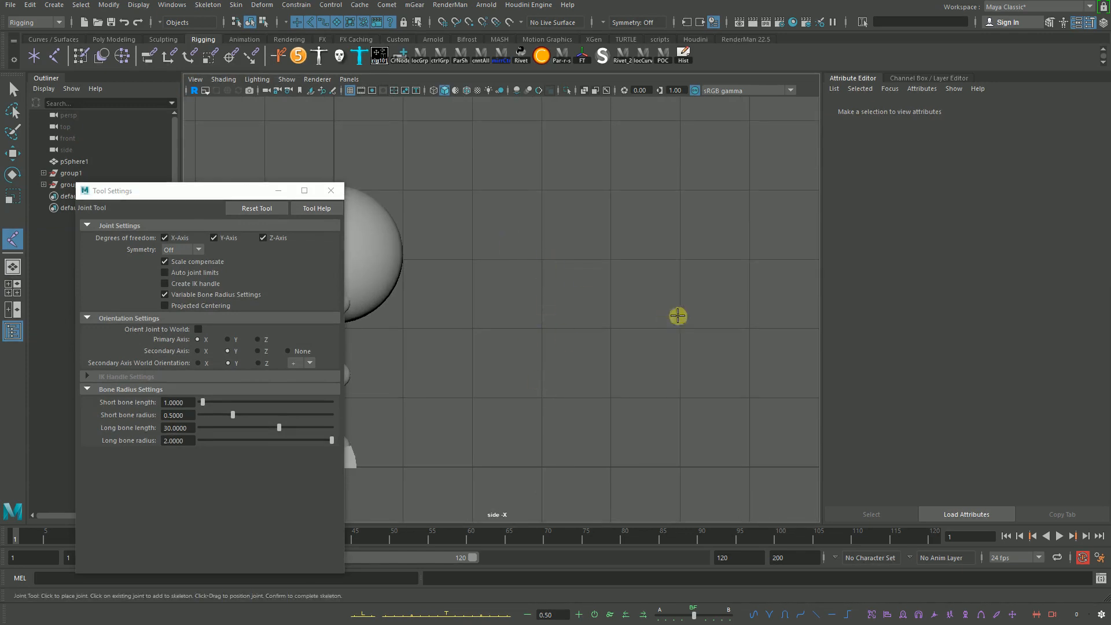
pyautogui.keyDown('alt'); pyautogui.moveTo(678, 315); pyautogui.dragTo(544, 306, button='middle'); pyautogui.keyUp('alt')
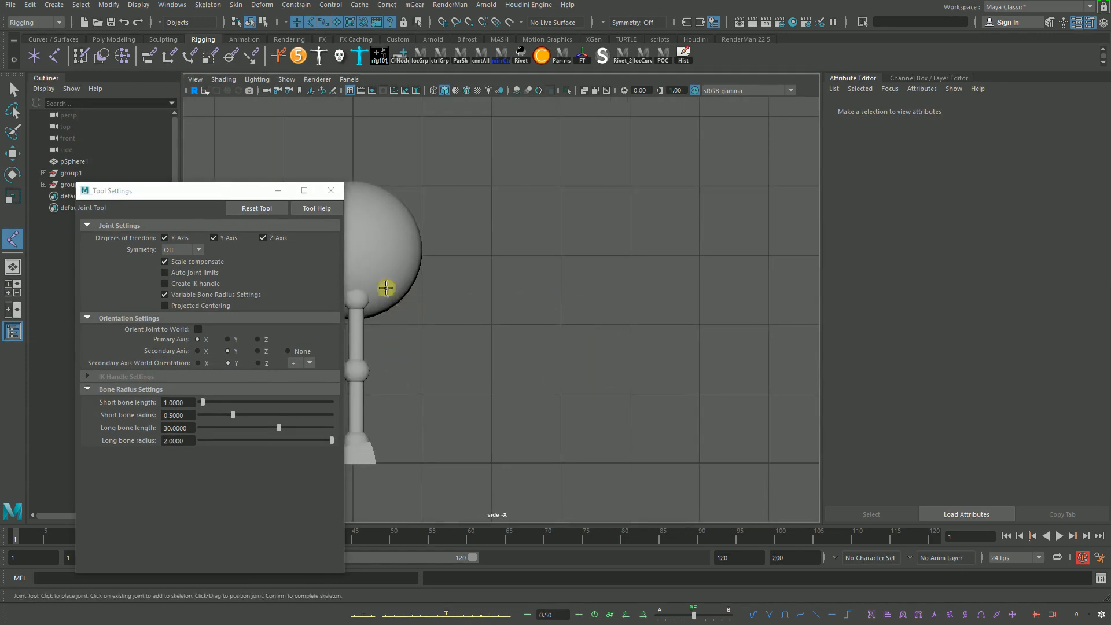
pyautogui.keyDown('alt'); pyautogui.moveTo(422, 298); pyautogui.dragTo(563, 258, button='middle'); pyautogui.keyUp('alt')
pyautogui.keyDown('alt'); pyautogui.moveTo(563, 258); pyautogui.dragTo(590, 345, button='right'); pyautogui.keyUp('alt')
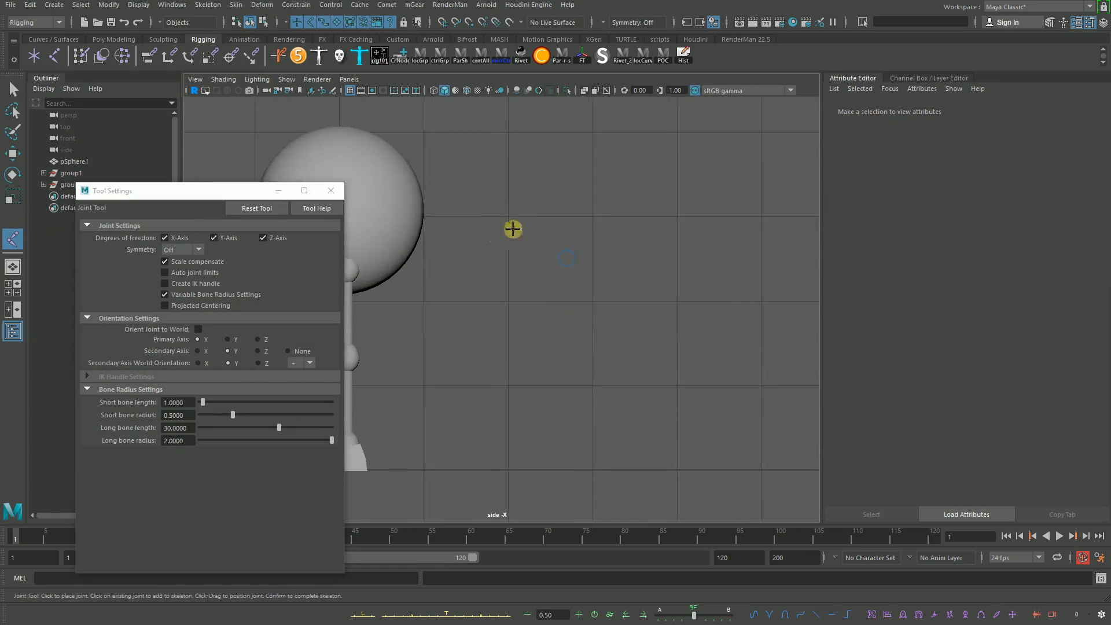
pyautogui.click(563, 222)
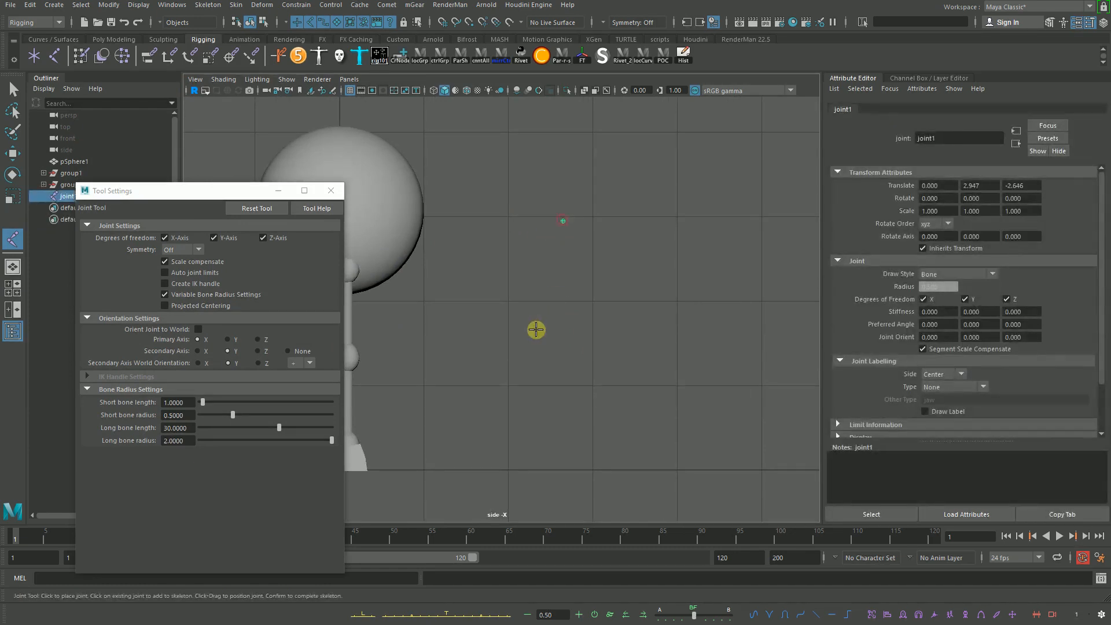
pyautogui.click(537, 333)
pyautogui.click(570, 460)
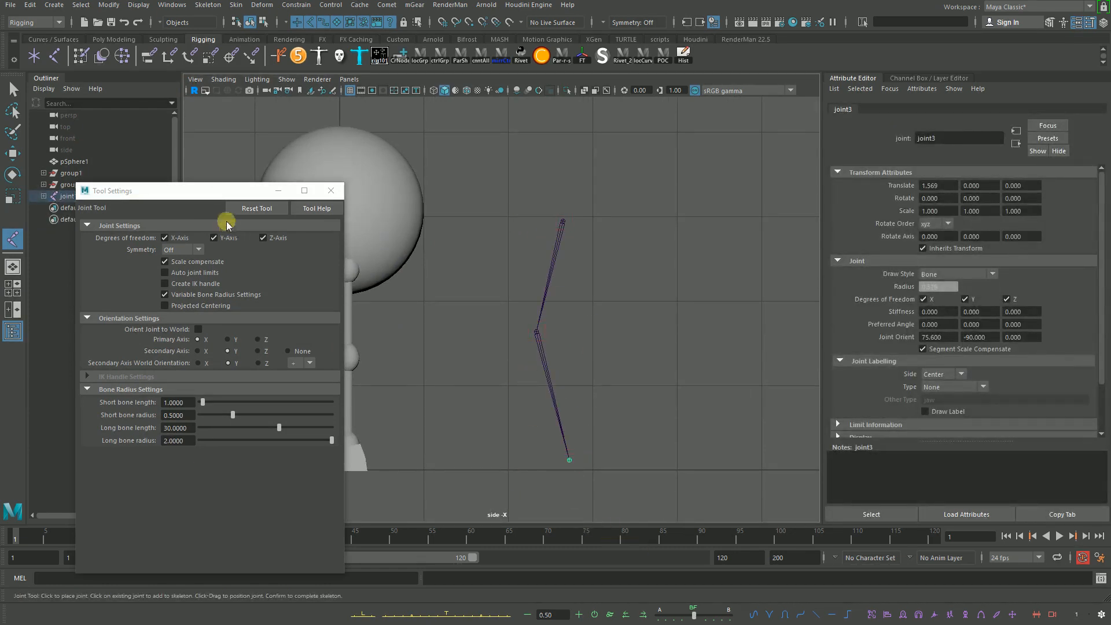
pyautogui.press('q')
pyautogui.moveTo(202, 191); pyautogui.dragTo(711, 175)
pyautogui.keyDown('alt'); pyautogui.moveTo(460, 280); pyautogui.dragTo(368, 280, button='middle'); pyautogui.keyUp('alt')
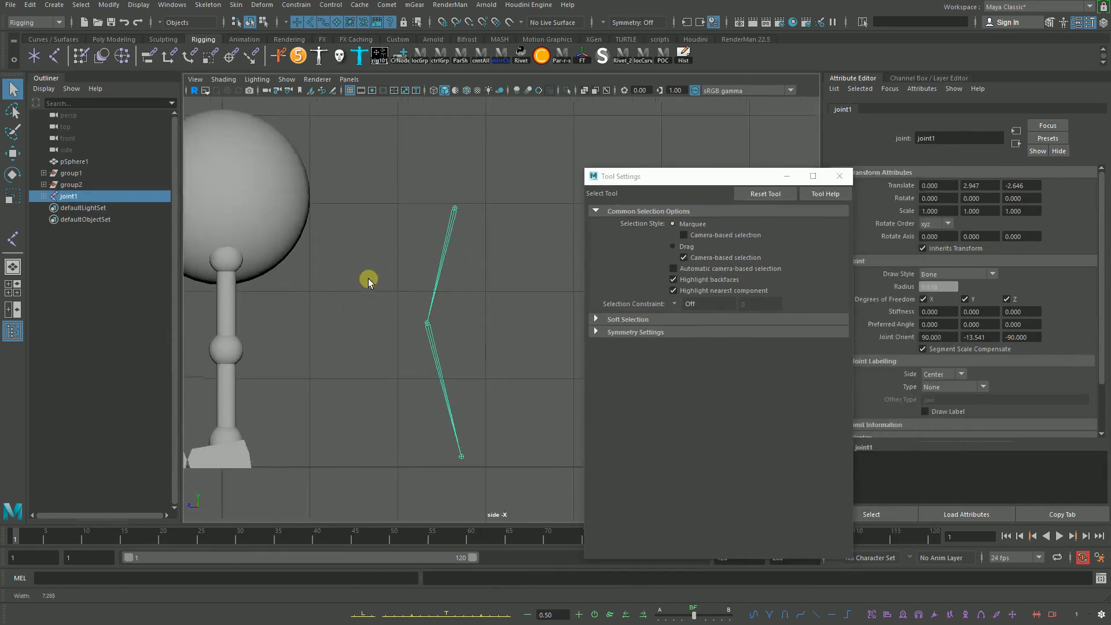
pyautogui.keyDown('alt'); pyautogui.moveTo(368, 280); pyautogui.dragTo(414, 282, button='right'); pyautogui.keyUp('alt')
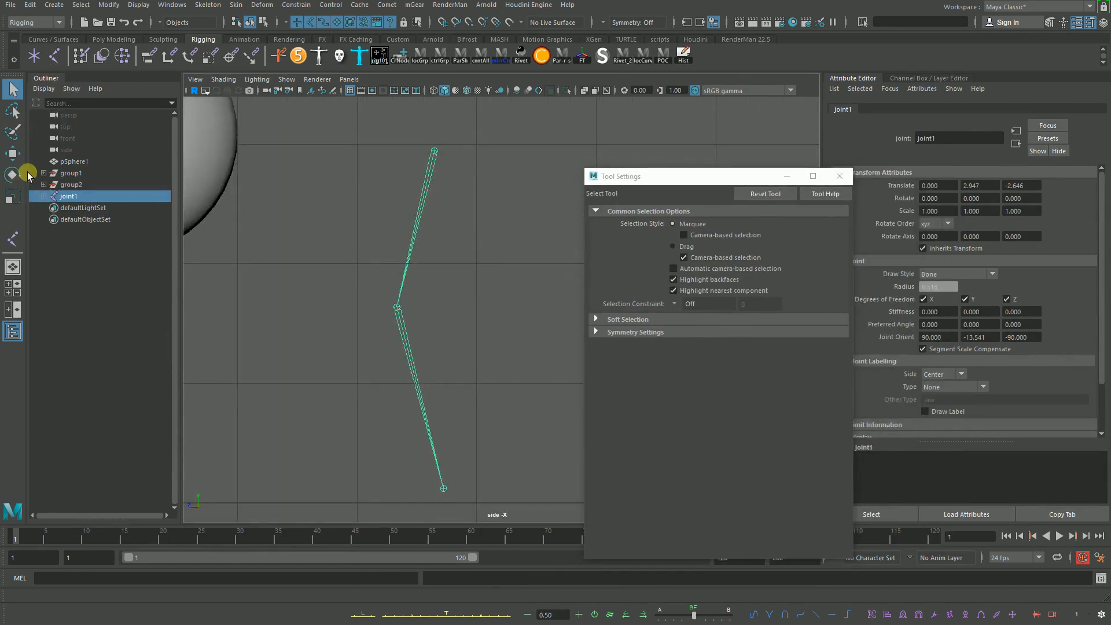
# Step: Expand the test leg chain's hierarchy in the Outliner and select each of its three joints in turn to examine their parenting
pyautogui.keyDown('shift'); pyautogui.click(44, 196); pyautogui.keyUp('shift')
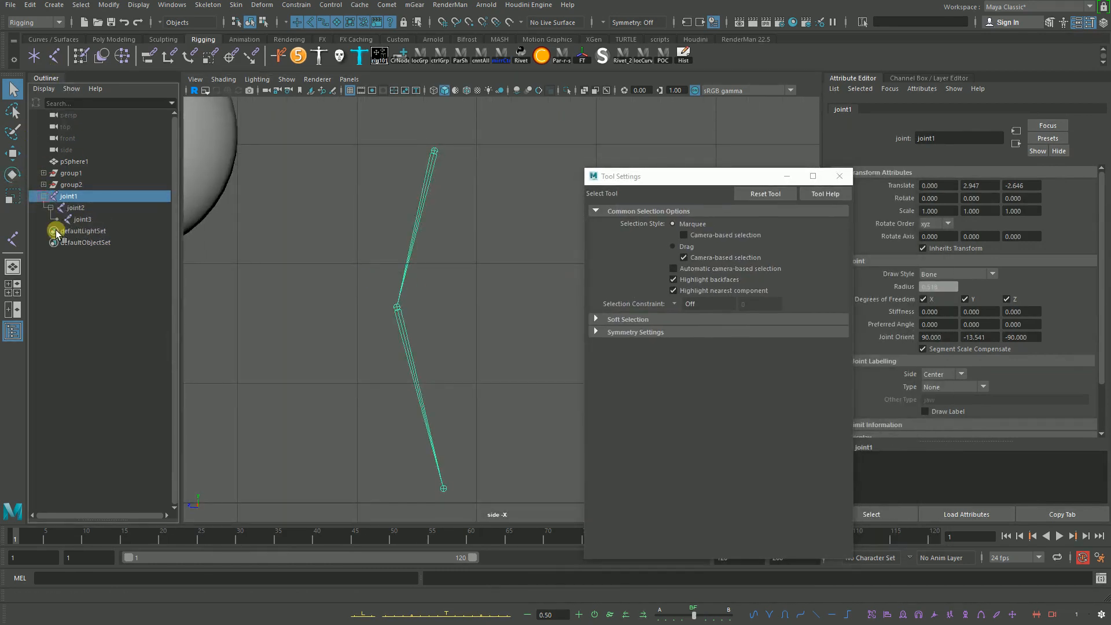
pyautogui.keyDown('shift'); pyautogui.click(44, 197); pyautogui.keyUp('shift')
pyautogui.keyDown('shift'); pyautogui.click(44, 196); pyautogui.keyUp('shift')
pyautogui.keyDown('shift'); pyautogui.click(102, 218); pyautogui.keyUp('shift')
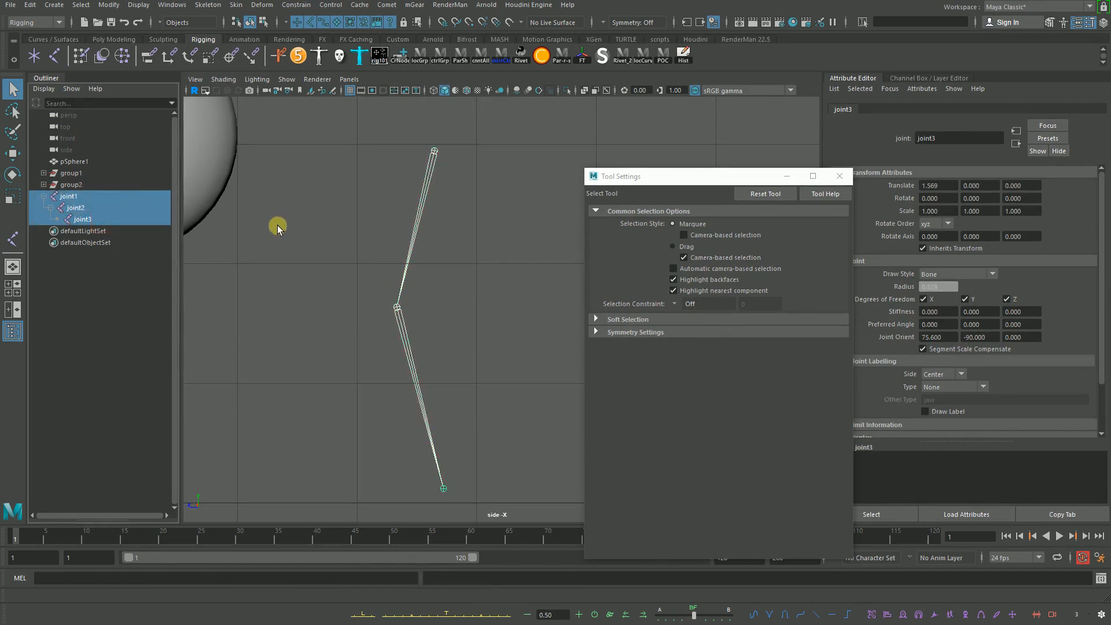
pyautogui.click(111, 207)
pyautogui.click(115, 219)
pyautogui.click(116, 207)
pyautogui.click(118, 197)
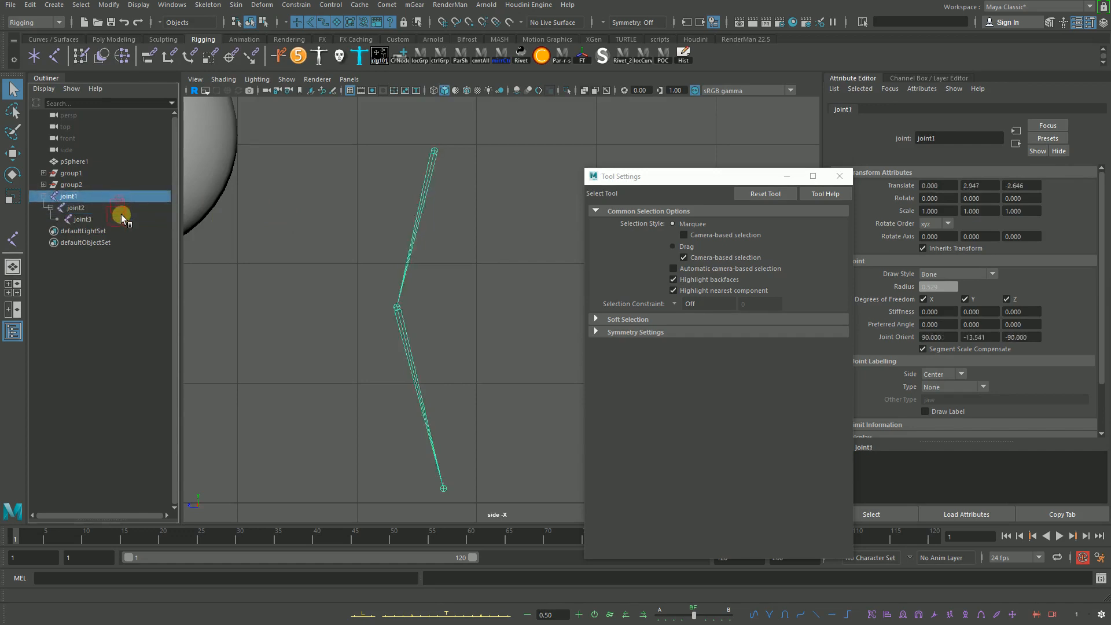
pyautogui.click(120, 218)
pyautogui.click(120, 207)
pyautogui.click(121, 197)
pyautogui.click(124, 207)
pyautogui.click(125, 196)
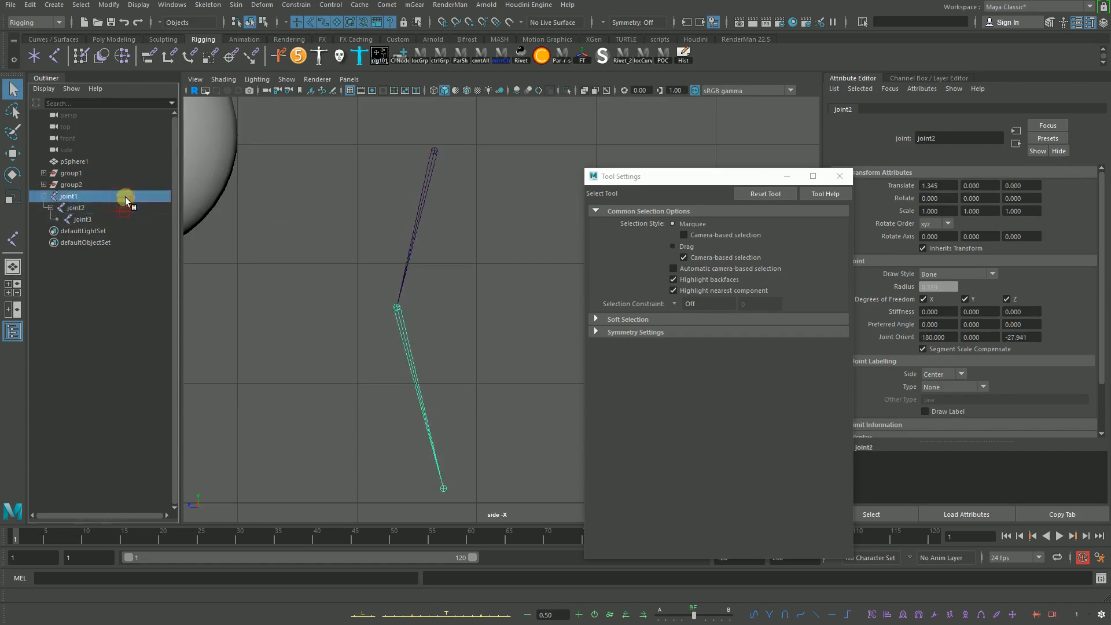
pyautogui.click(120, 211)
pyautogui.click(123, 219)
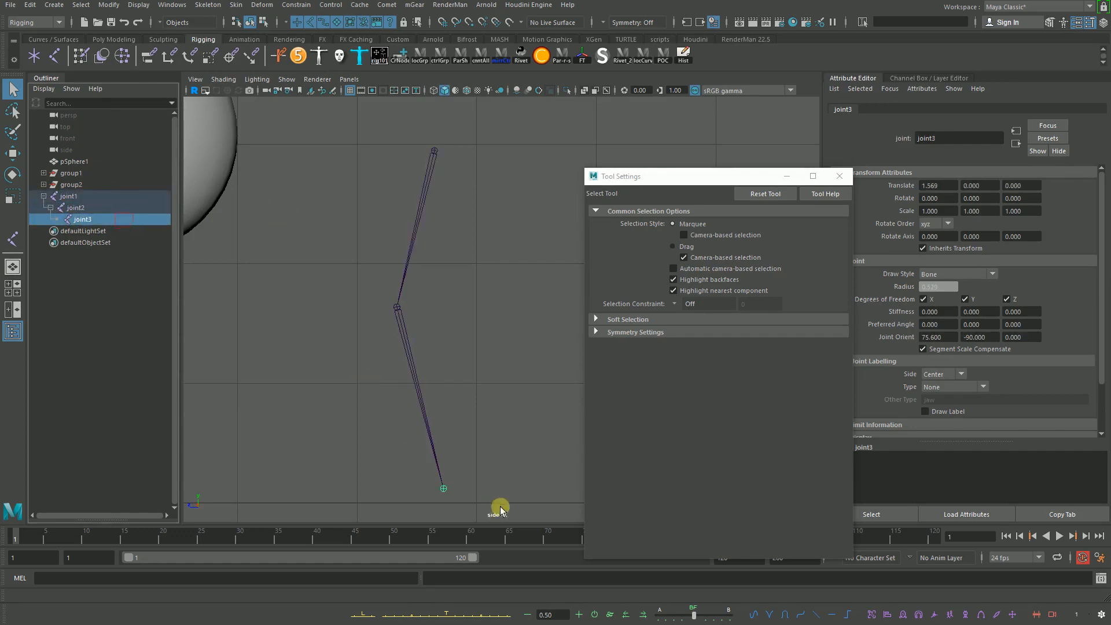
# Step: Select the knee, hip and ankle joints directly in the side view to see which bones belong to each
pyautogui.click(419, 380)
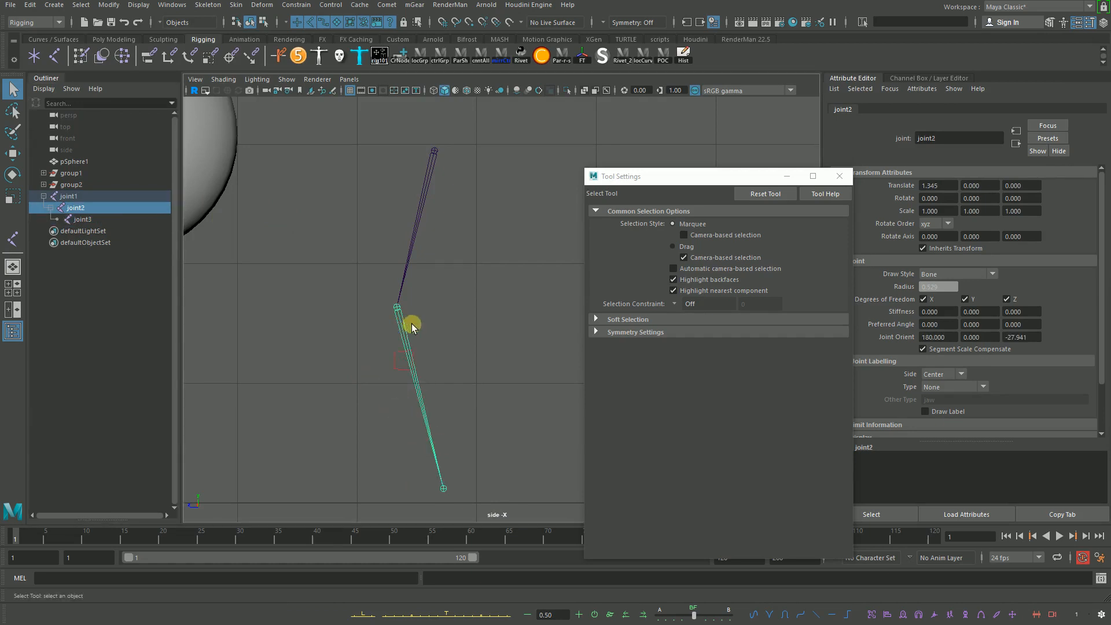
pyautogui.click(433, 156)
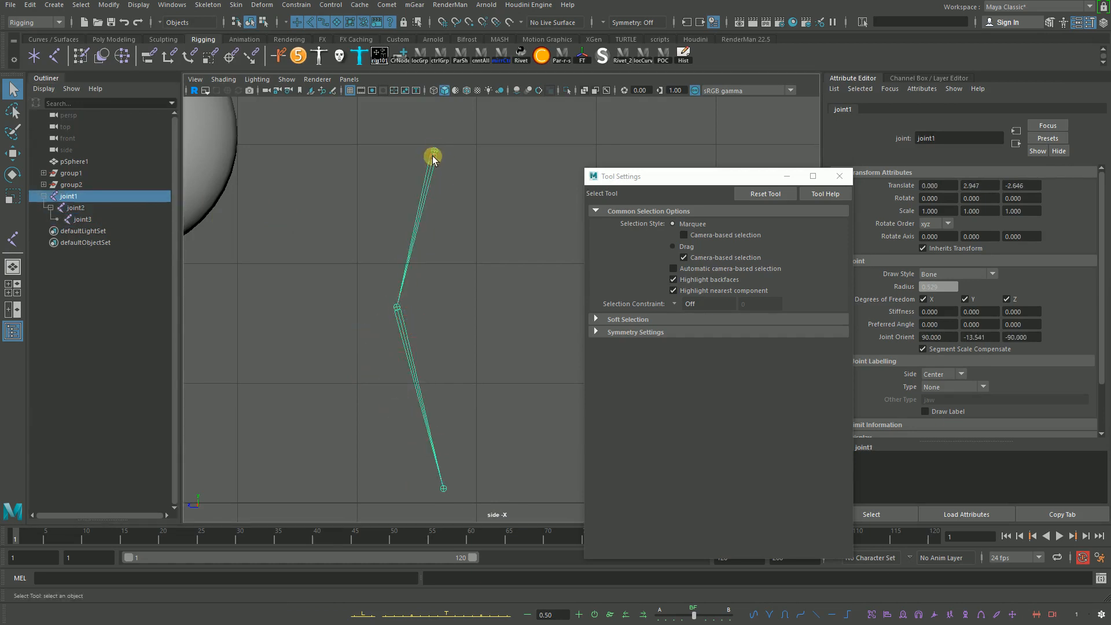
pyautogui.click(448, 488)
pyautogui.click(395, 309)
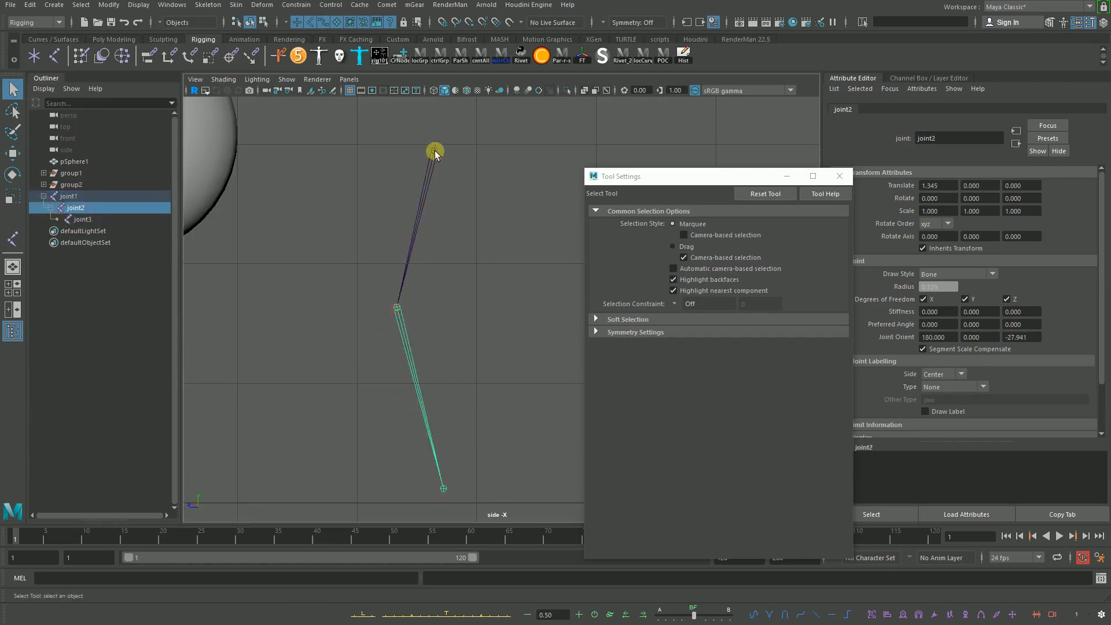
pyautogui.click(434, 151)
# Step: Unparent joint3 from joint2 and joint2 from joint1 so the test leg chain becomes three separate joints
pyautogui.click(80, 218)
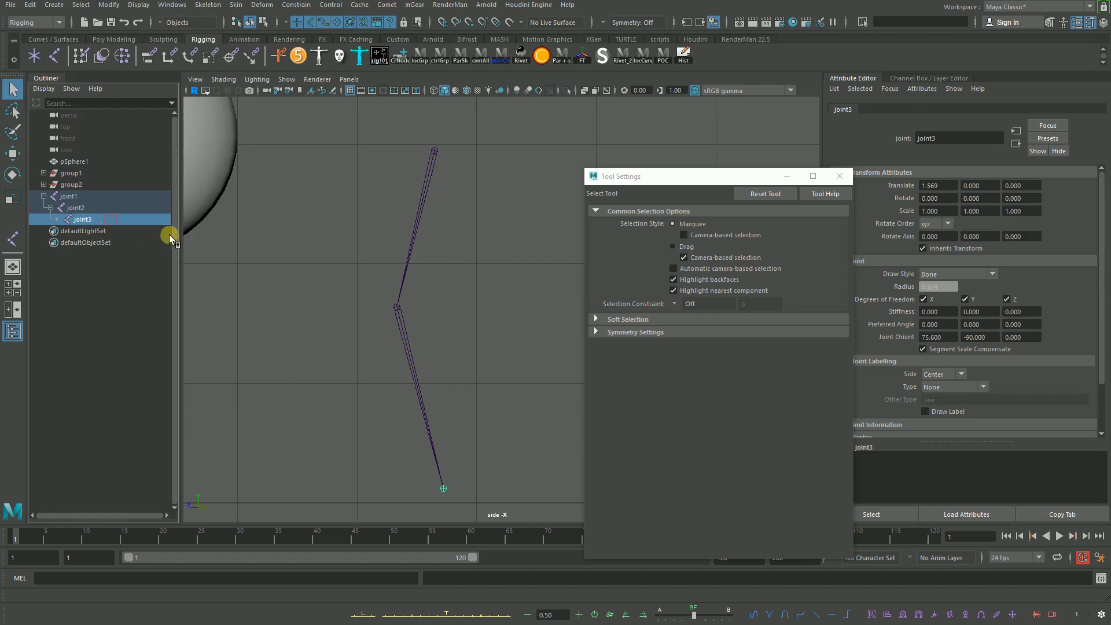
pyautogui.hotkey('shift', 'p')
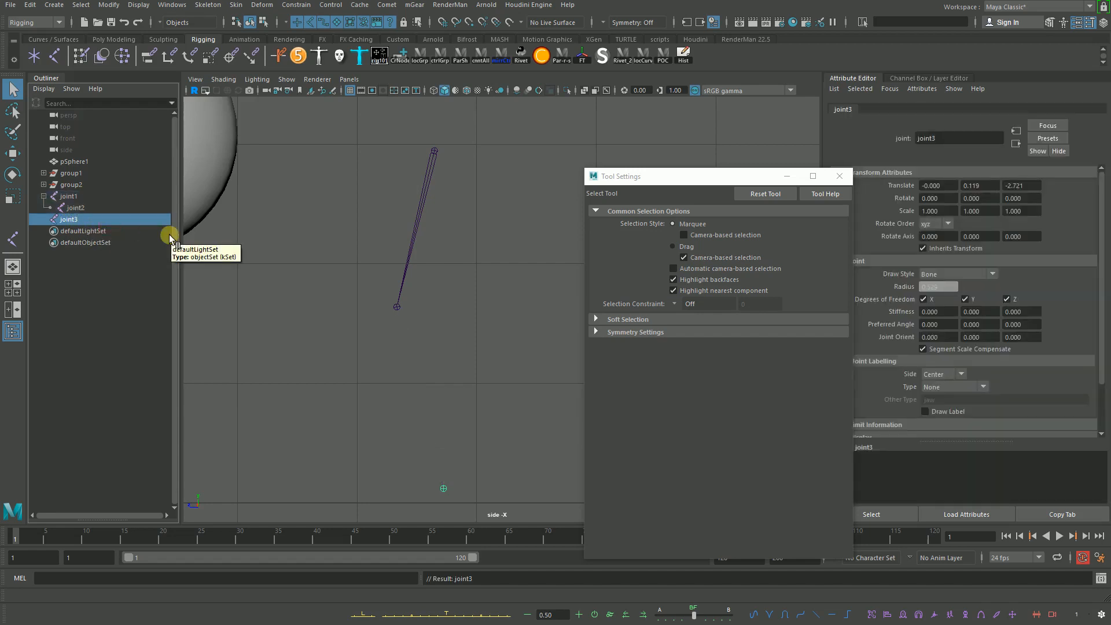
pyautogui.click(105, 207)
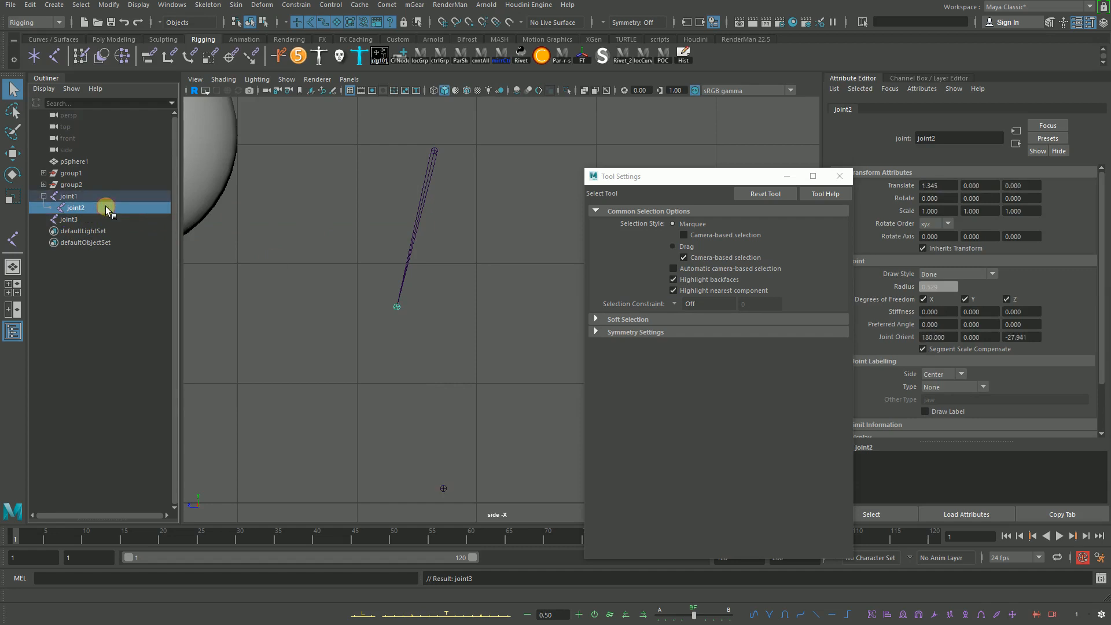
pyautogui.hotkey('shift', 'p')
# Step: Select the separated joints in the side view and the Outliner to examine them individually
pyautogui.click(451, 150)
pyautogui.click(441, 147)
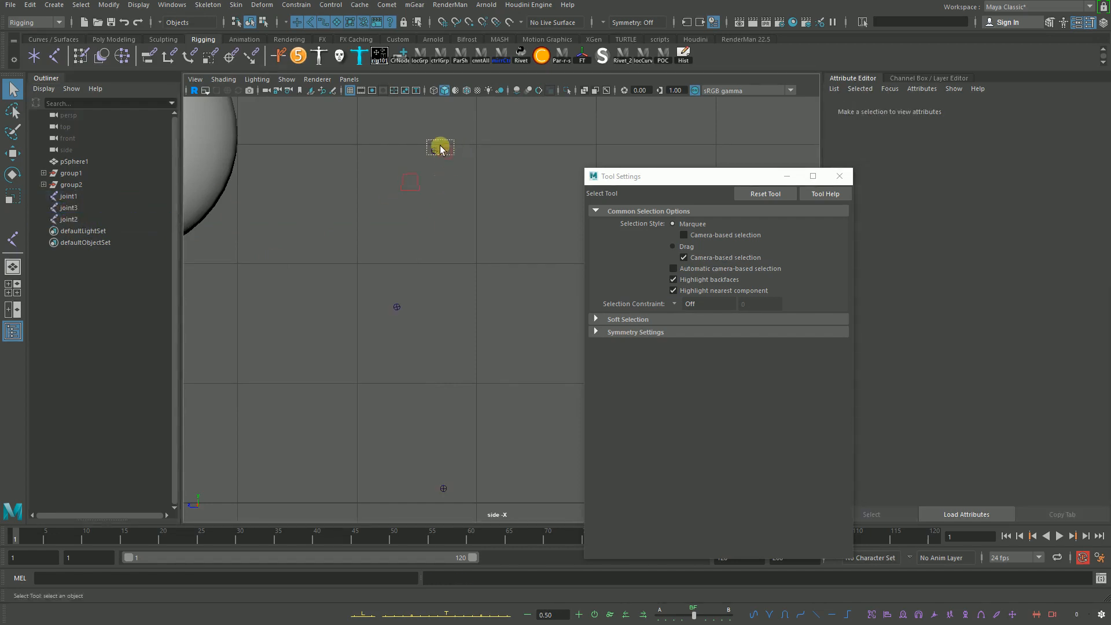
pyautogui.moveTo(446, 267); pyautogui.dragTo(365, 350)
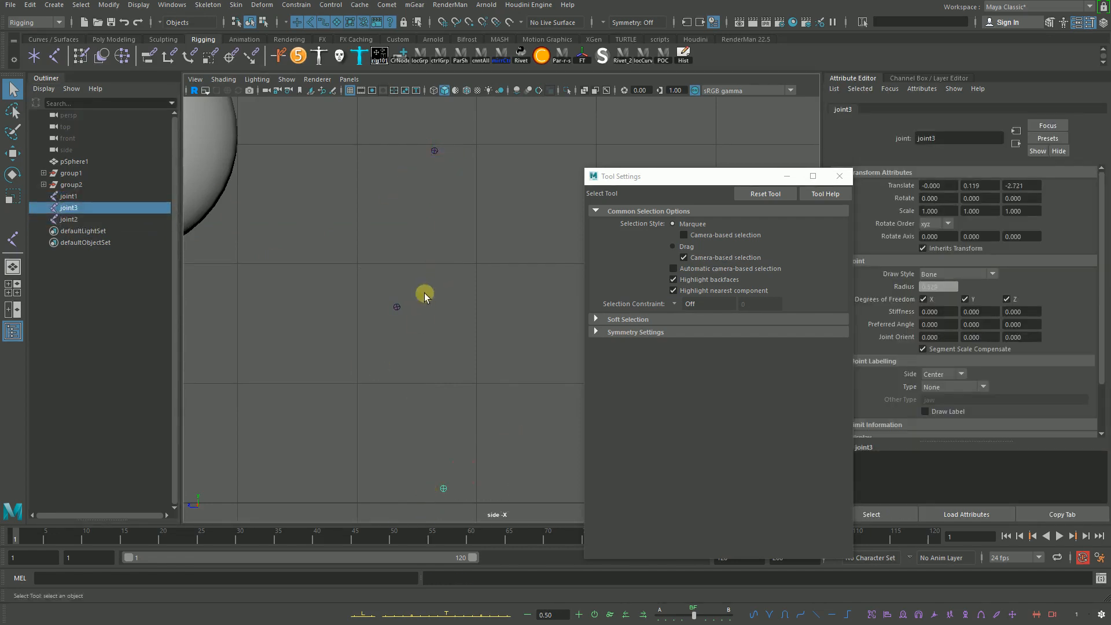
pyautogui.click(87, 197)
# Step: Turn on the display of shape nodes in the Outliner and check the three separate joints for shapes
pyautogui.click(44, 89)
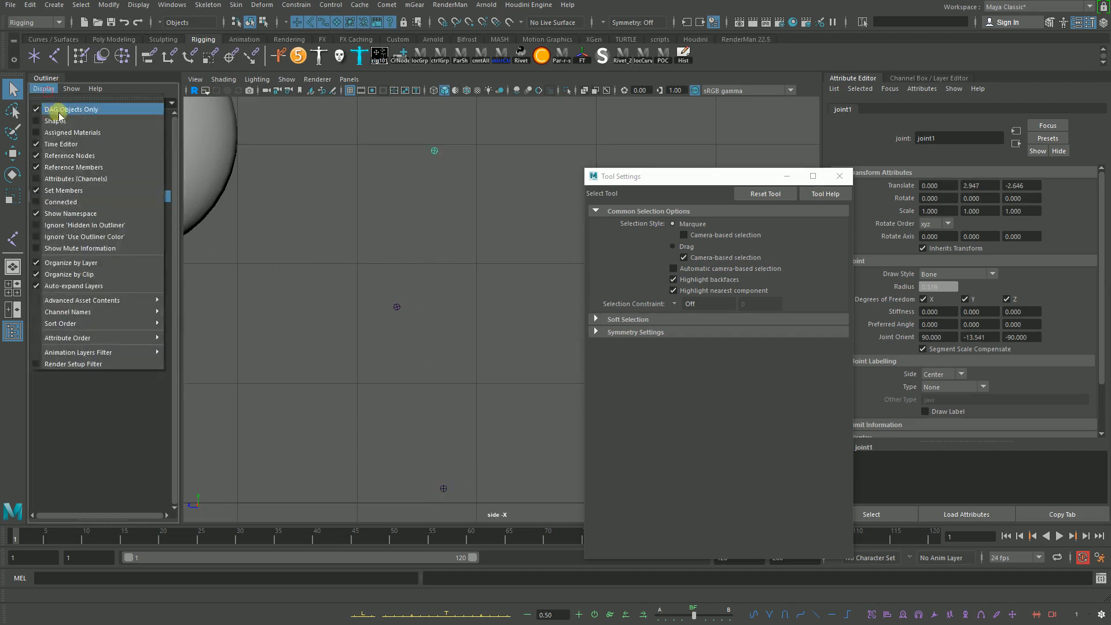
pyautogui.click(59, 110)
pyautogui.click(475, 192)
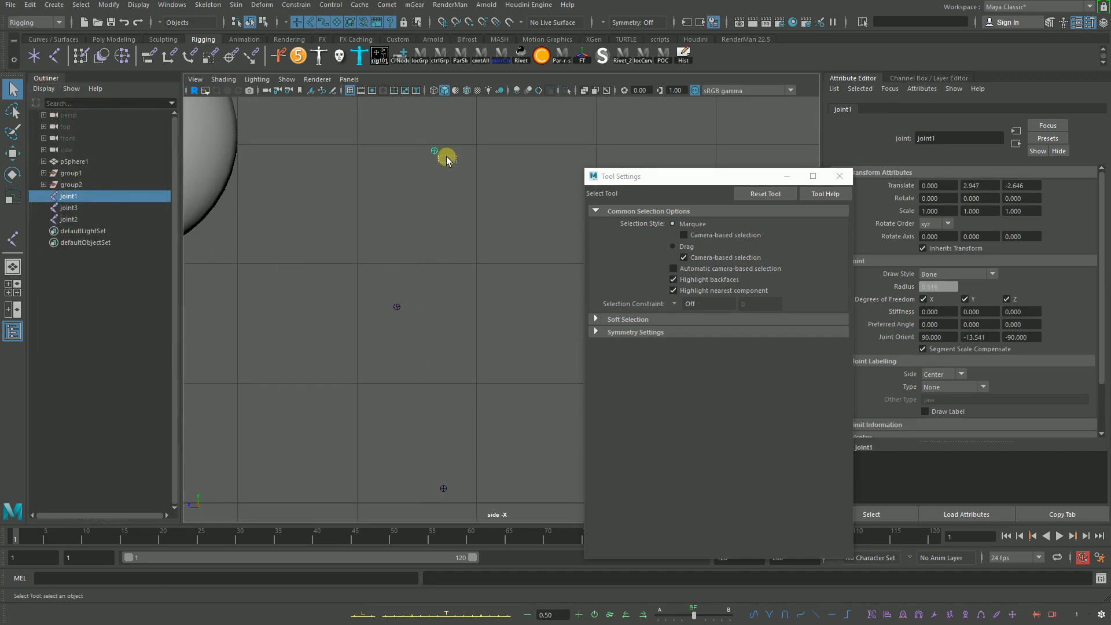
pyautogui.click(435, 148)
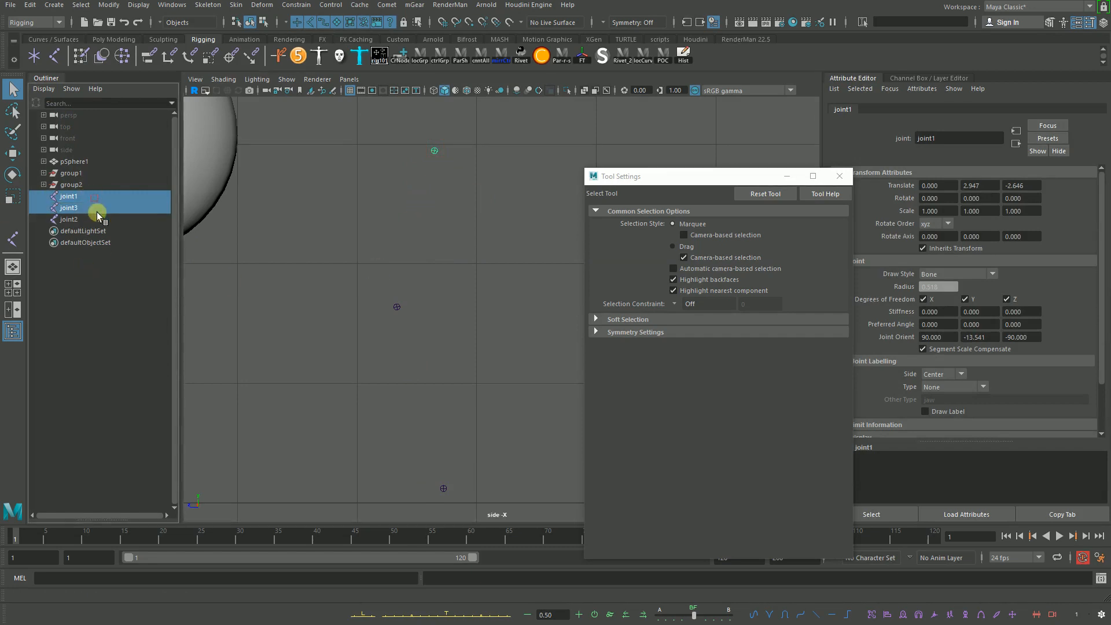
pyautogui.click(110, 219)
pyautogui.click(463, 220)
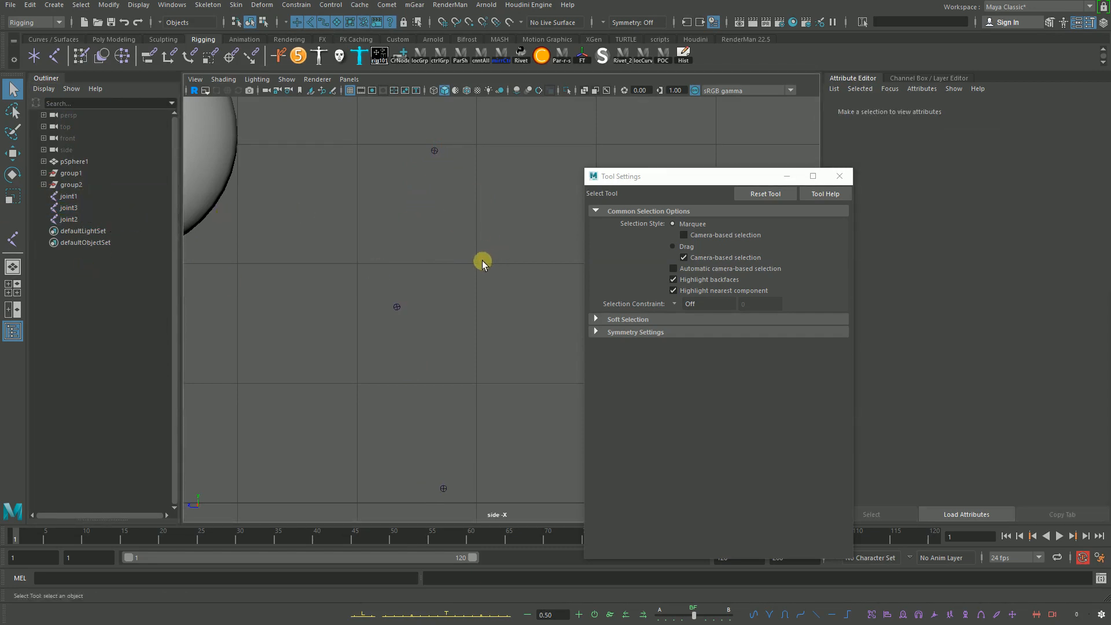
# Step: Create an empty group with nothing selected and move the Tool Settings window clear of the attributes
pyautogui.hotkey('ctrl', 'g')
pyautogui.keyDown('alt'); pyautogui.moveTo(451, 243); pyautogui.dragTo(565, 185, button='middle'); pyautogui.keyUp('alt')
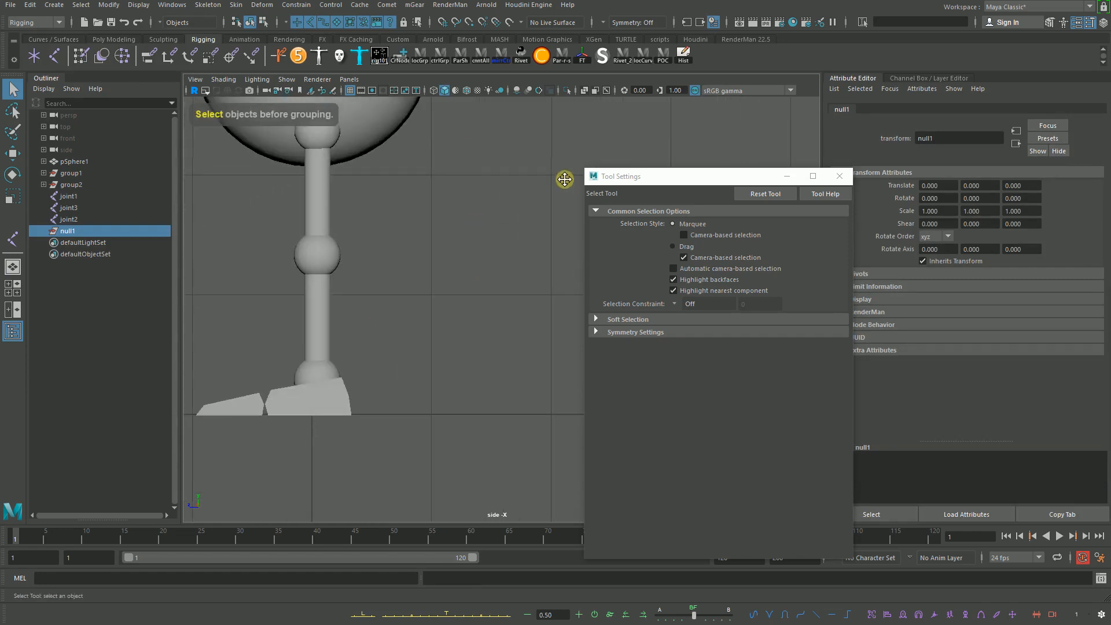
pyautogui.keyDown('alt'); pyautogui.moveTo(210, 314); pyautogui.dragTo(528, 308, button='right'); pyautogui.keyUp('alt')
pyautogui.moveTo(706, 180); pyautogui.dragTo(807, 379)
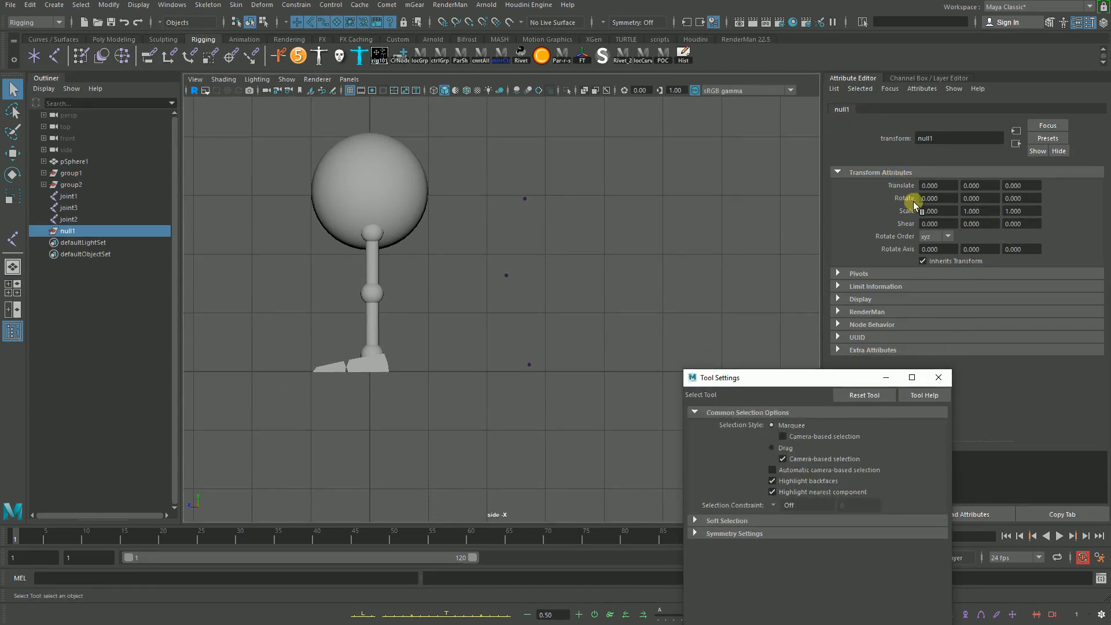
# Step: Select the separated joints in the side view and examine their transform and joint attributes
pyautogui.scroll(2, 521, 238)
pyautogui.scroll(3, 518, 237)
pyautogui.moveTo(534, 227); pyautogui.dragTo(491, 276)
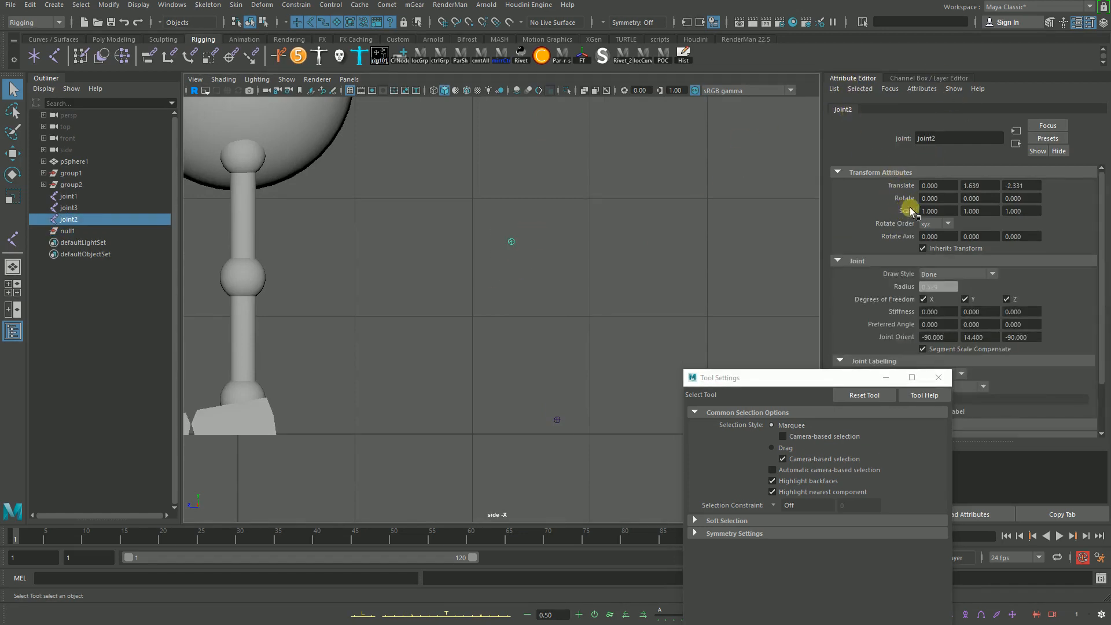
pyautogui.click(568, 218)
pyautogui.moveTo(568, 218); pyautogui.dragTo(463, 292)
pyautogui.moveTo(573, 405); pyautogui.dragTo(542, 443)
pyautogui.moveTo(534, 231); pyautogui.dragTo(501, 255)
pyautogui.click(515, 291)
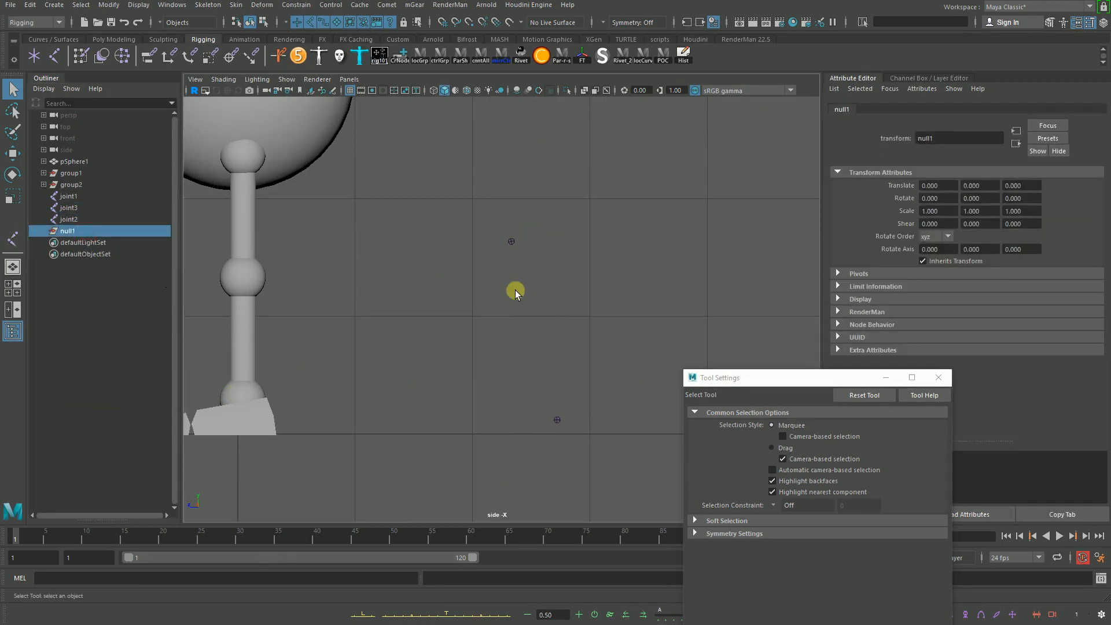
# Step: Compare the null1 group's attributes with the body sphere's transform and its shape node
pyautogui.click(91, 233)
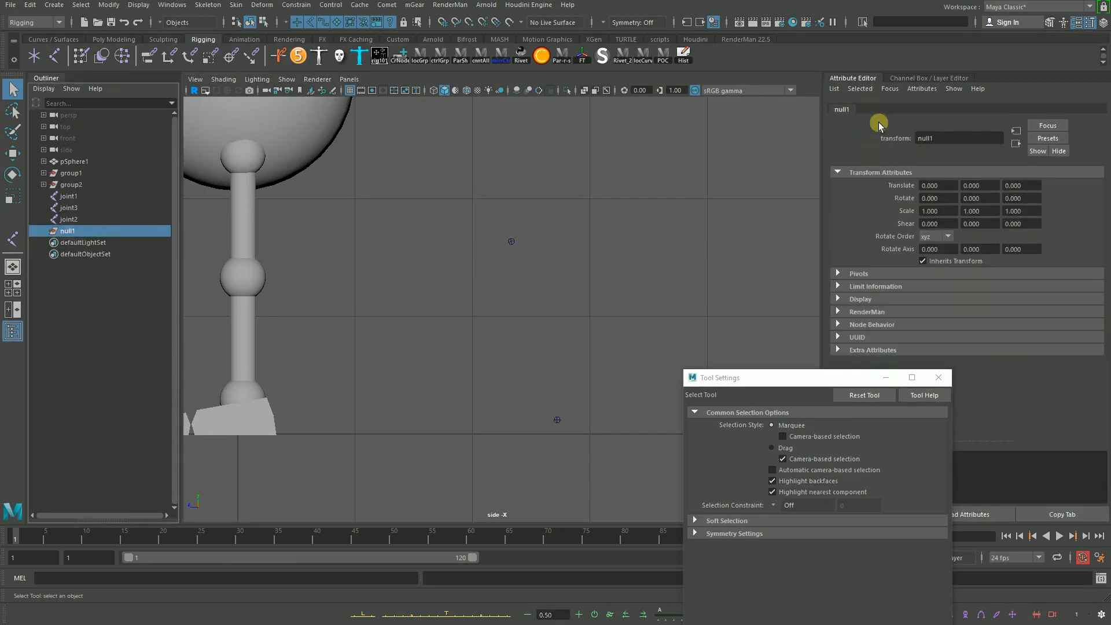
pyautogui.click(264, 172)
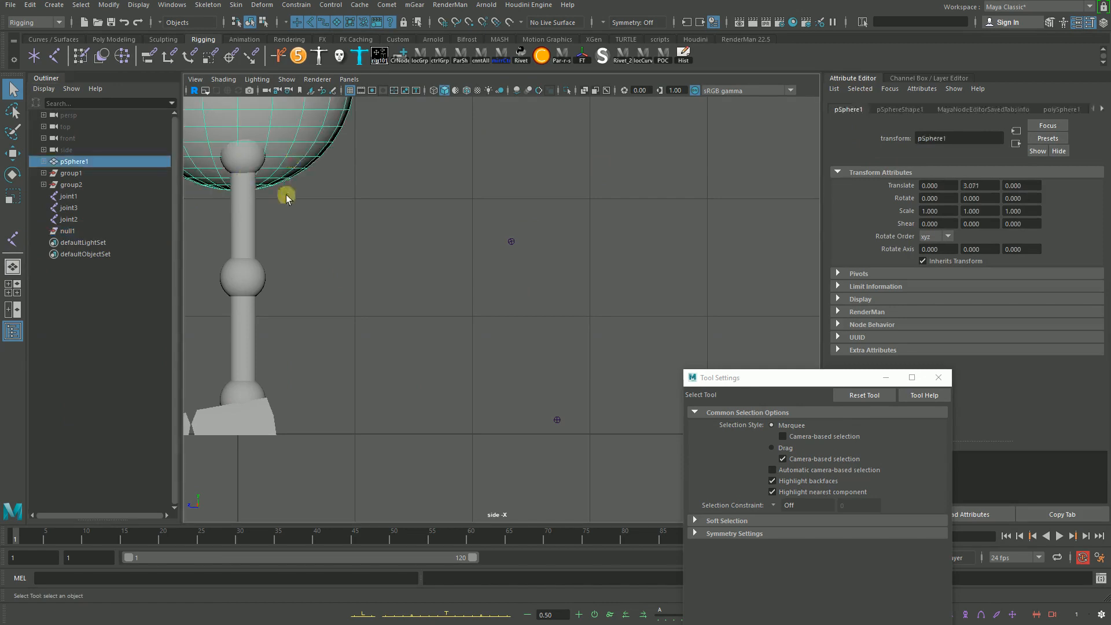
pyautogui.click(44, 162)
pyautogui.click(93, 173)
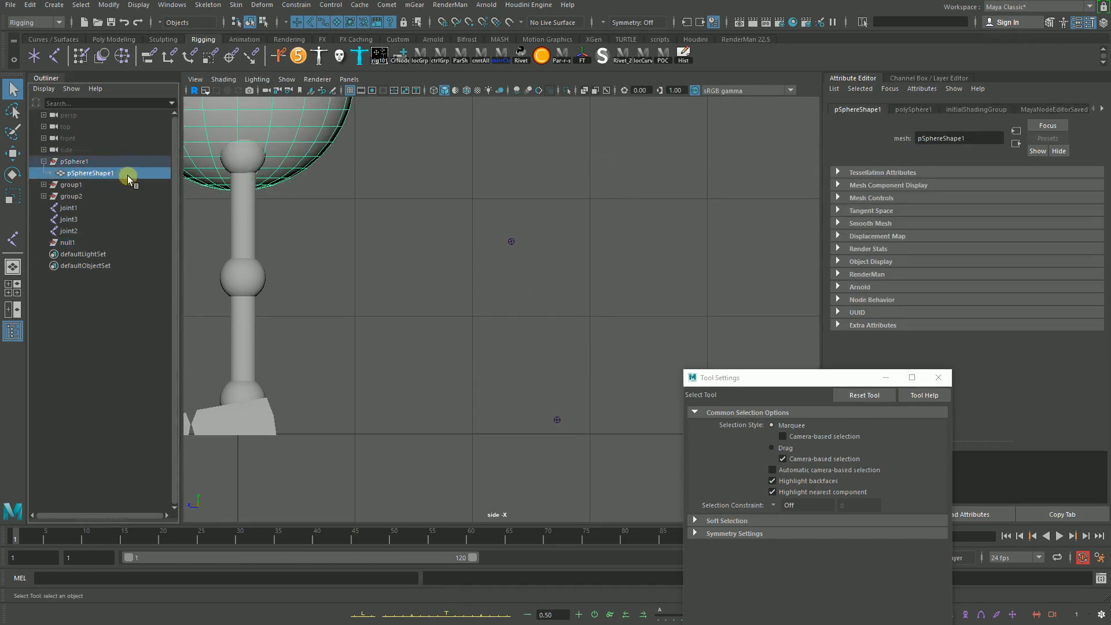
pyautogui.click(85, 162)
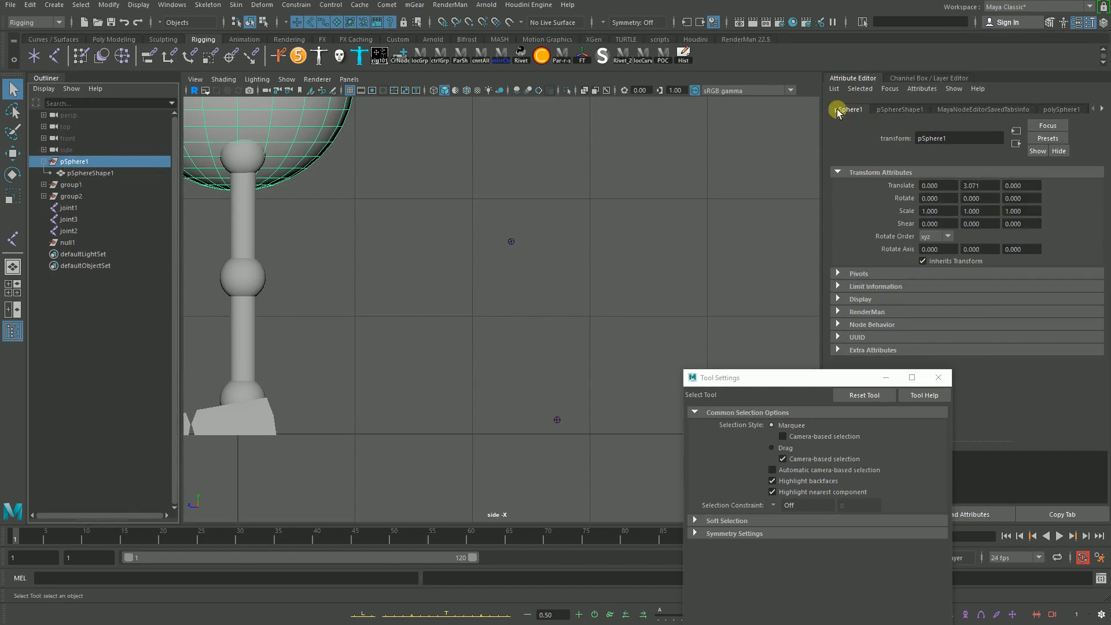
# Step: Delete the empty null1 group
pyautogui.click(70, 242)
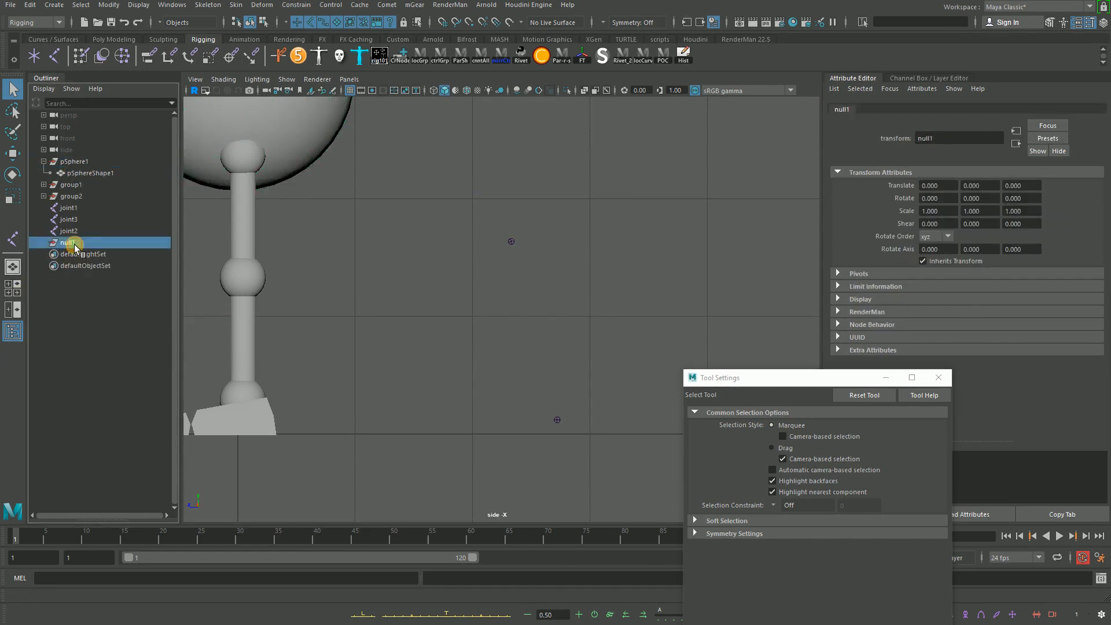
pyautogui.press('Delete')
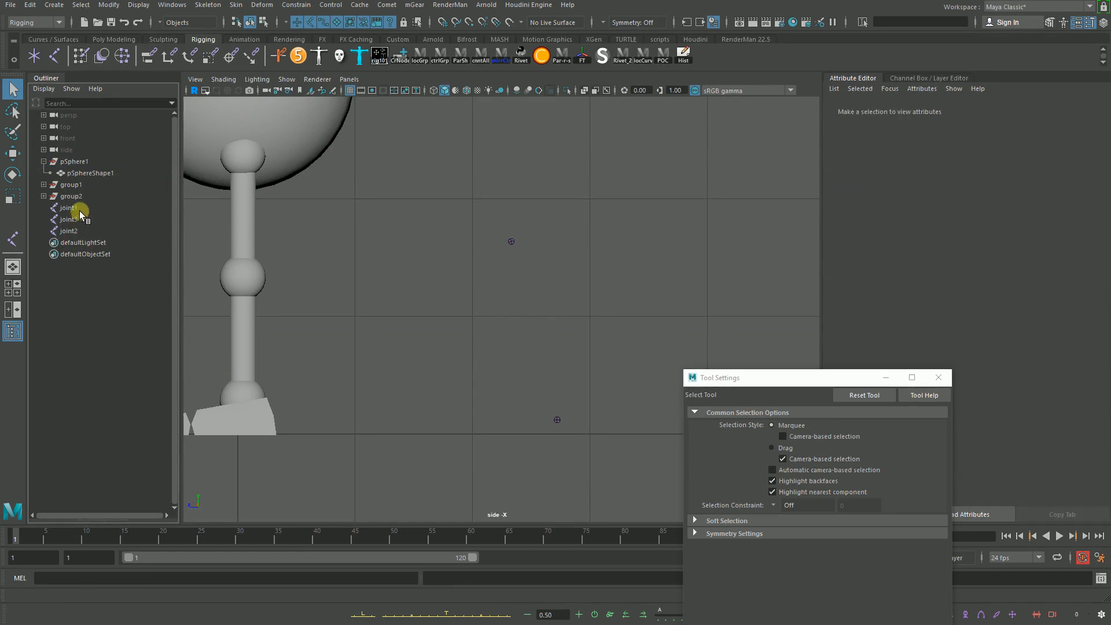
# Step: Select all three separate joints together in the Outliner and close the Tool Settings window
pyautogui.moveTo(78, 210); pyautogui.dragTo(81, 230)
pyautogui.scroll(-5, 592, 244)
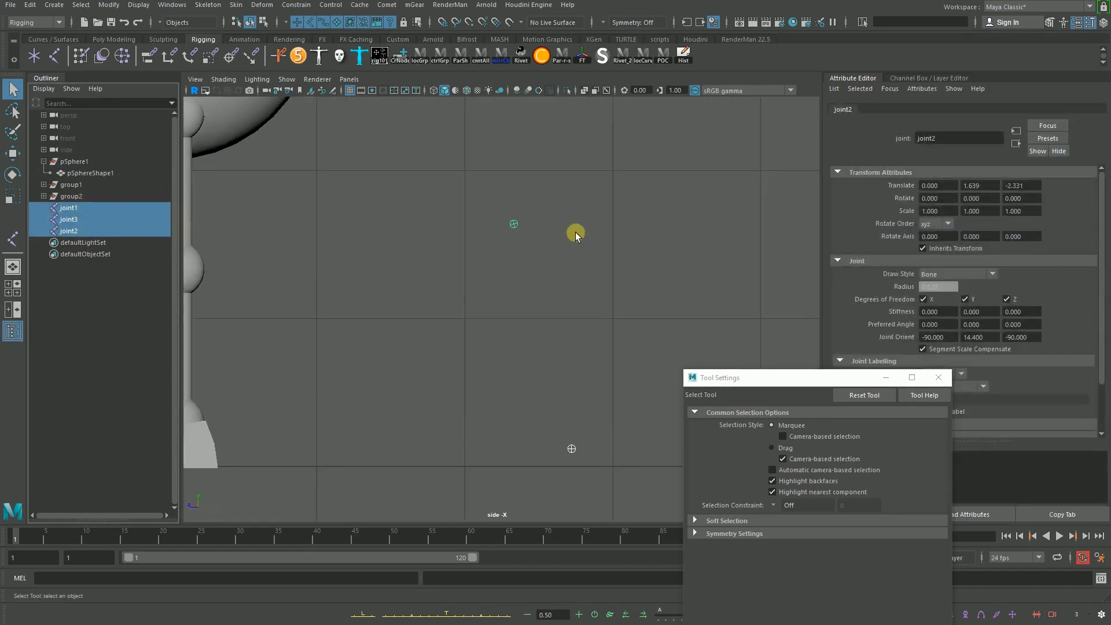
pyautogui.scroll(2, 551, 269)
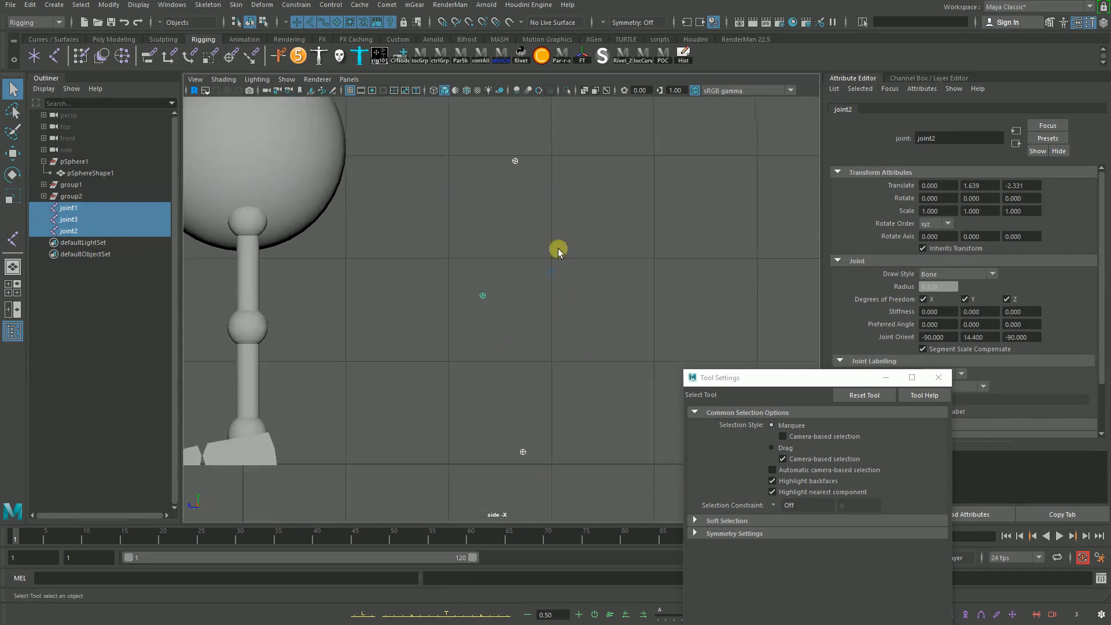
pyautogui.scroll(3, 581, 353)
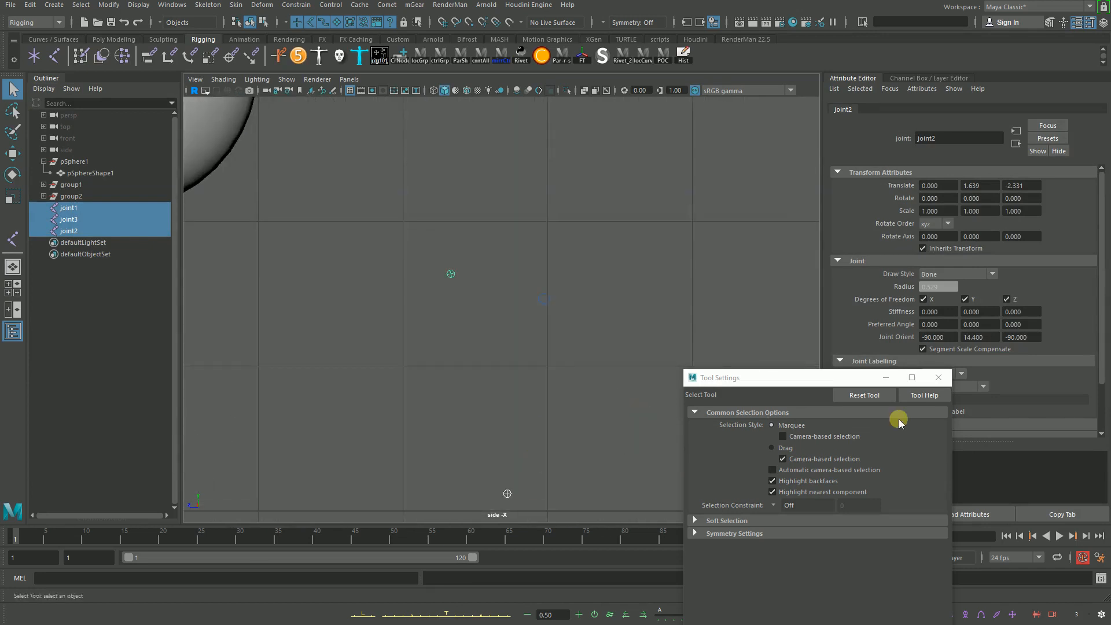
pyautogui.click(939, 378)
# Step: Parent the ankle joint joint3 under the knee joint joint2
pyautogui.moveTo(569, 465); pyautogui.dragTo(457, 502)
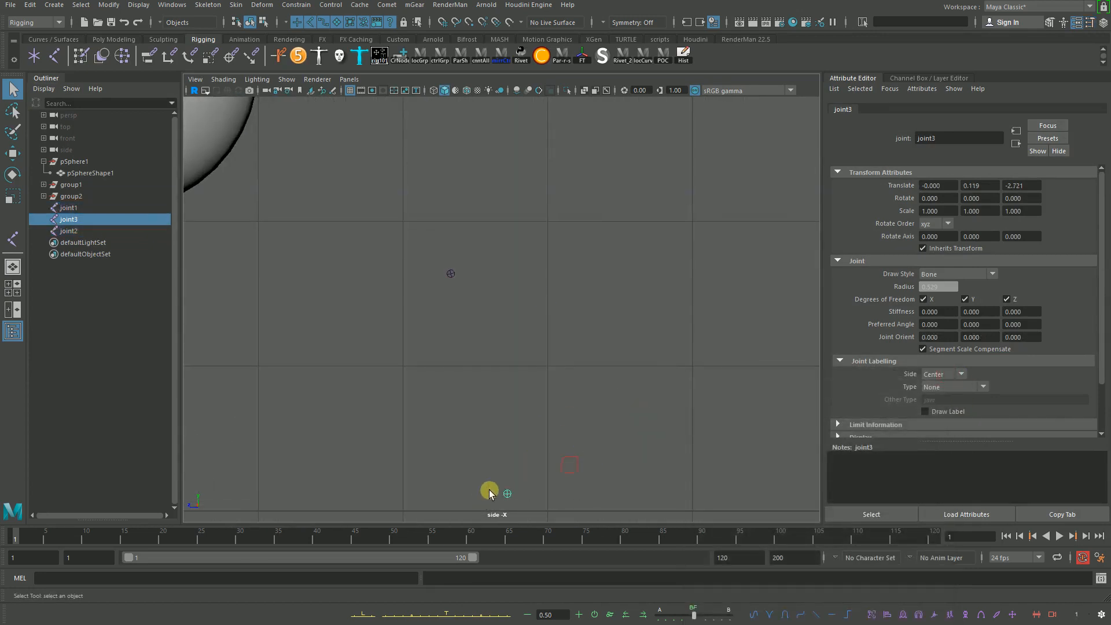
pyautogui.keyDown('shift'); pyautogui.click(449, 276); pyautogui.keyUp('shift')
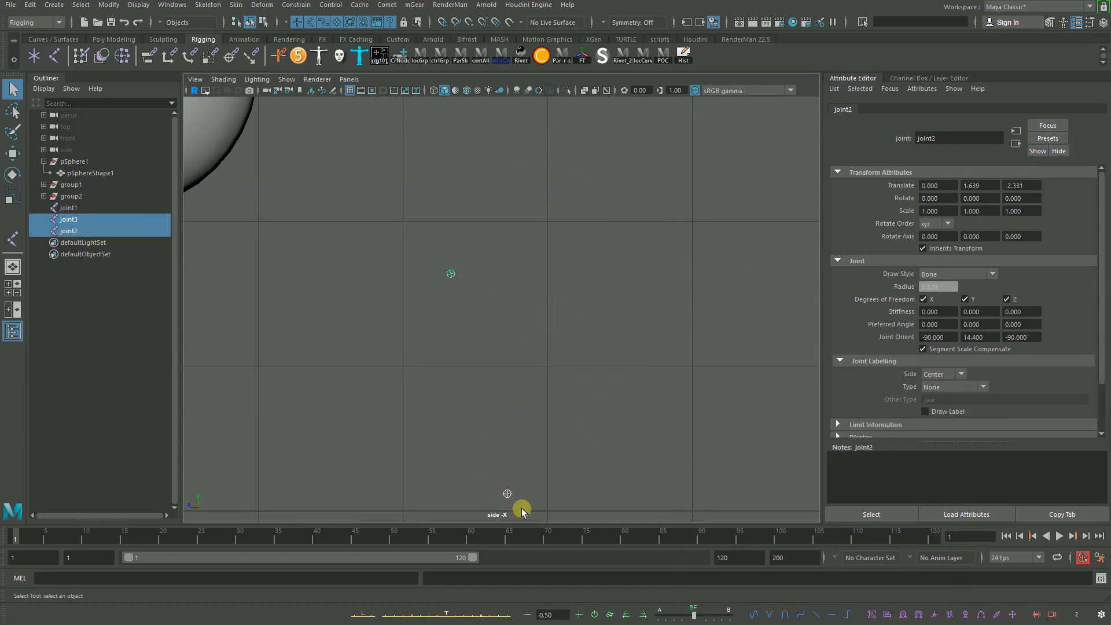
pyautogui.press('p')
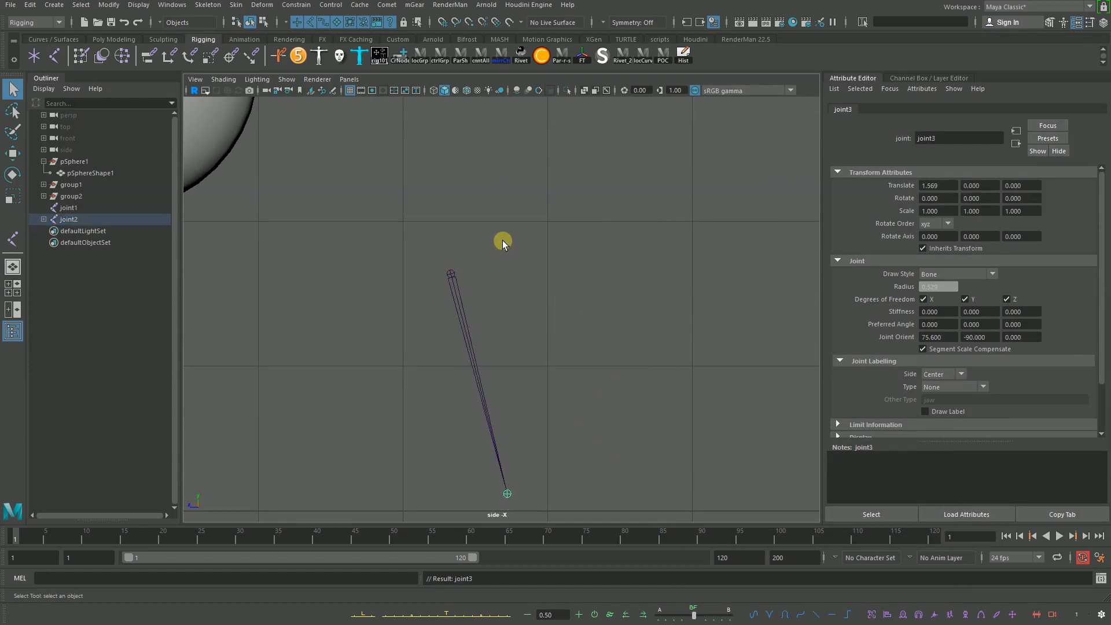
# Step: Parent the knee joint joint2 under the hip joint joint1 to rebuild the full leg chain
pyautogui.scroll(-2, 503, 240)
pyautogui.scroll(4, 429, 361)
pyautogui.press('Up')
pyautogui.keyDown('shift'); pyautogui.click(425, 201); pyautogui.keyUp('shift')
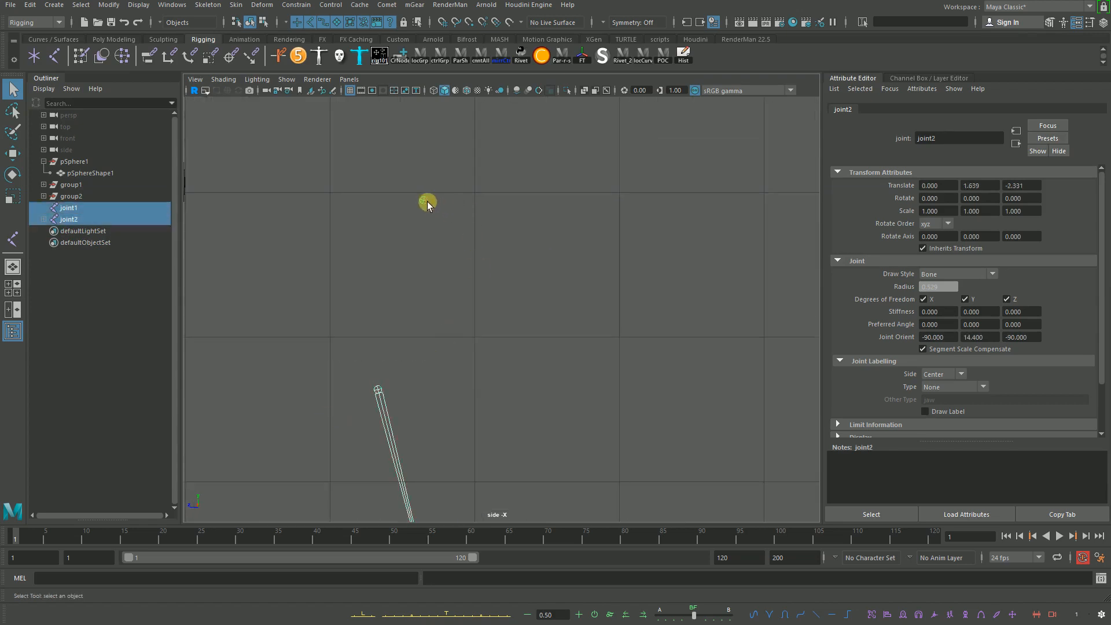
pyautogui.press('p')
pyautogui.scroll(-2, 524, 287)
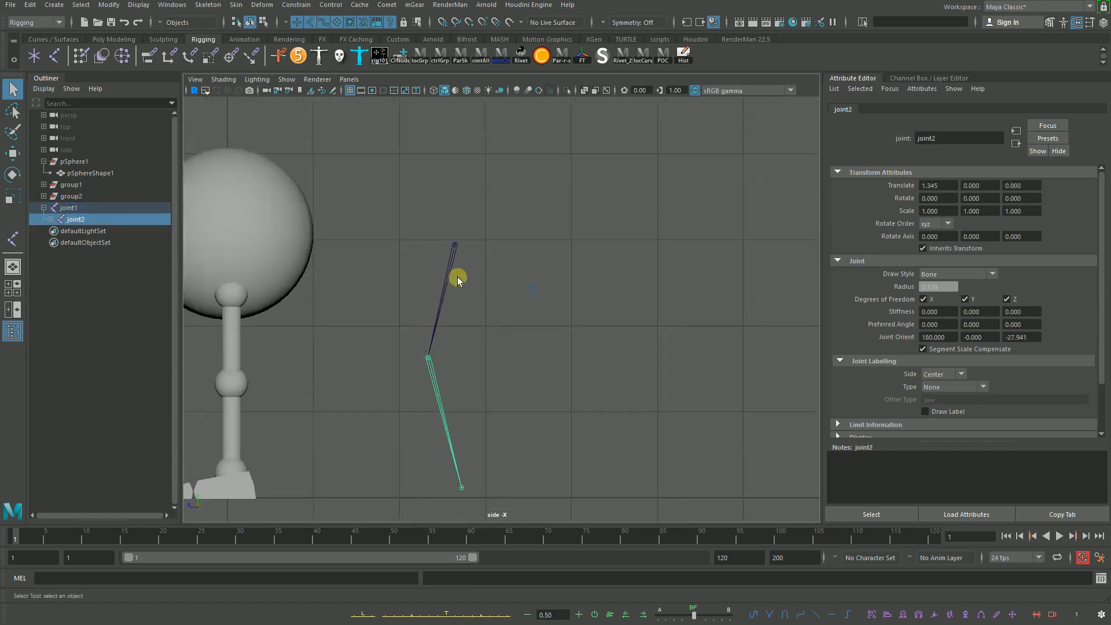
# Step: Expand the leg chain in the Outliner, select joint1, joint2 and joint3 together, and frame them
pyautogui.click(50, 218)
pyautogui.keyDown('shift'); pyautogui.click(110, 230); pyautogui.keyUp('shift')
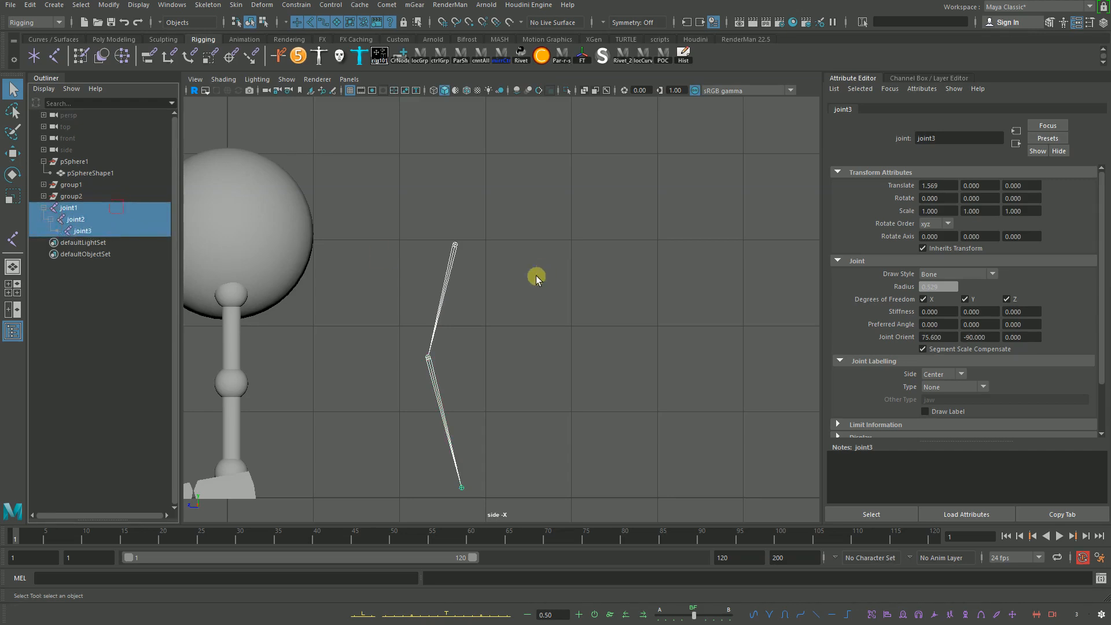
pyautogui.press('f')
pyautogui.scroll(2, 630, 312)
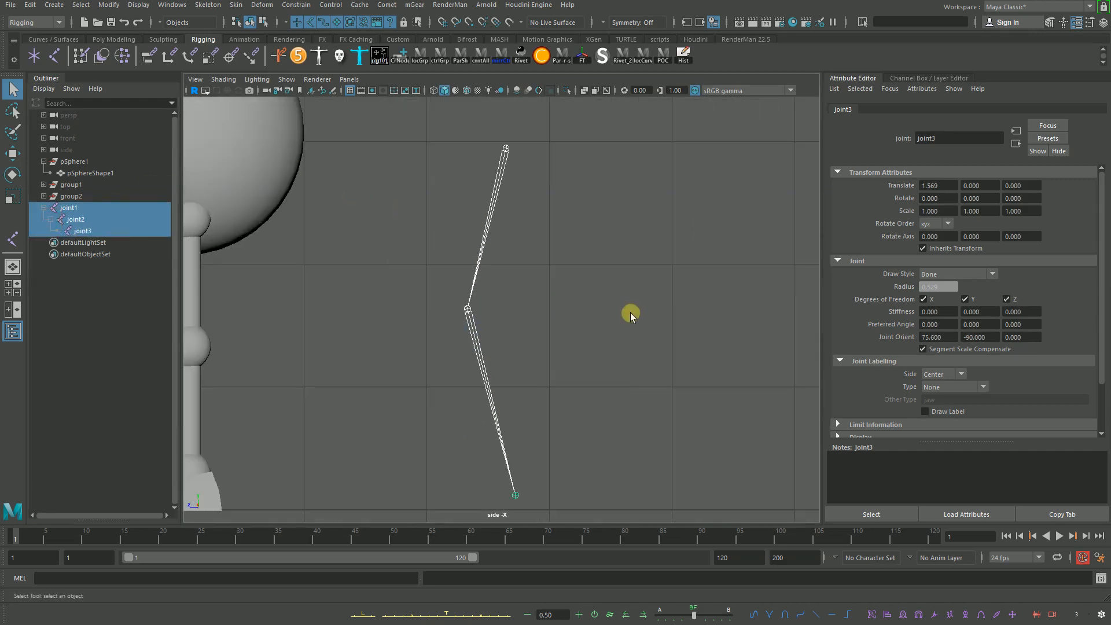
pyautogui.scroll(-3, 616, 355)
pyautogui.scroll(3, 597, 370)
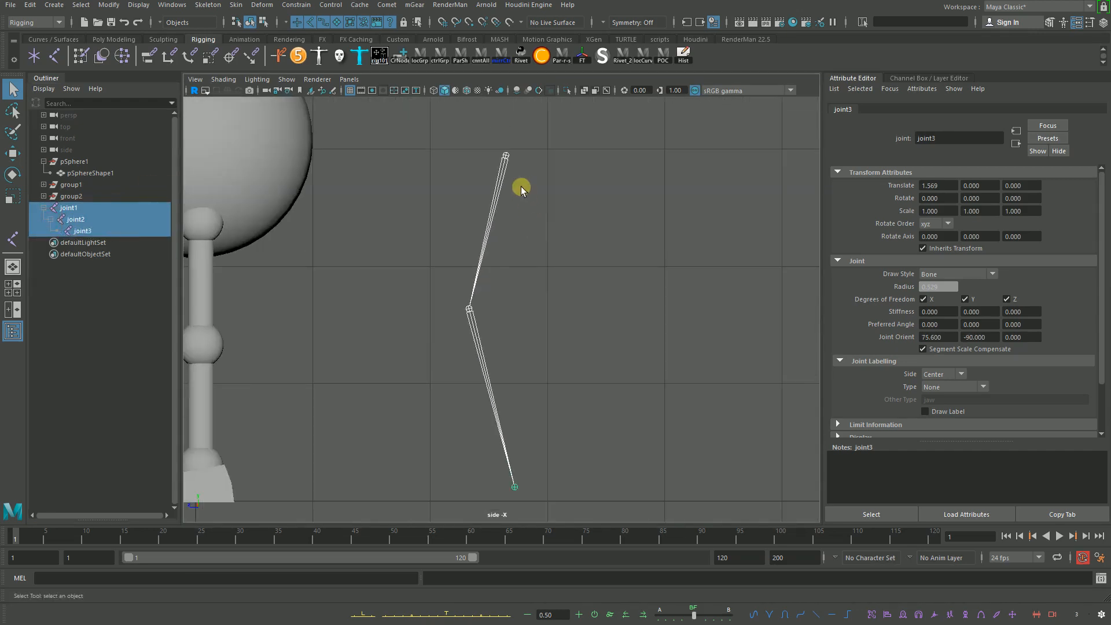
# Step: Scale the hip joint joint1 up uniformly to about 5.28 to test how its child joints respond
pyautogui.click(501, 174)
pyautogui.press('r')
pyautogui.moveTo(509, 159); pyautogui.dragTo(1061, 221)
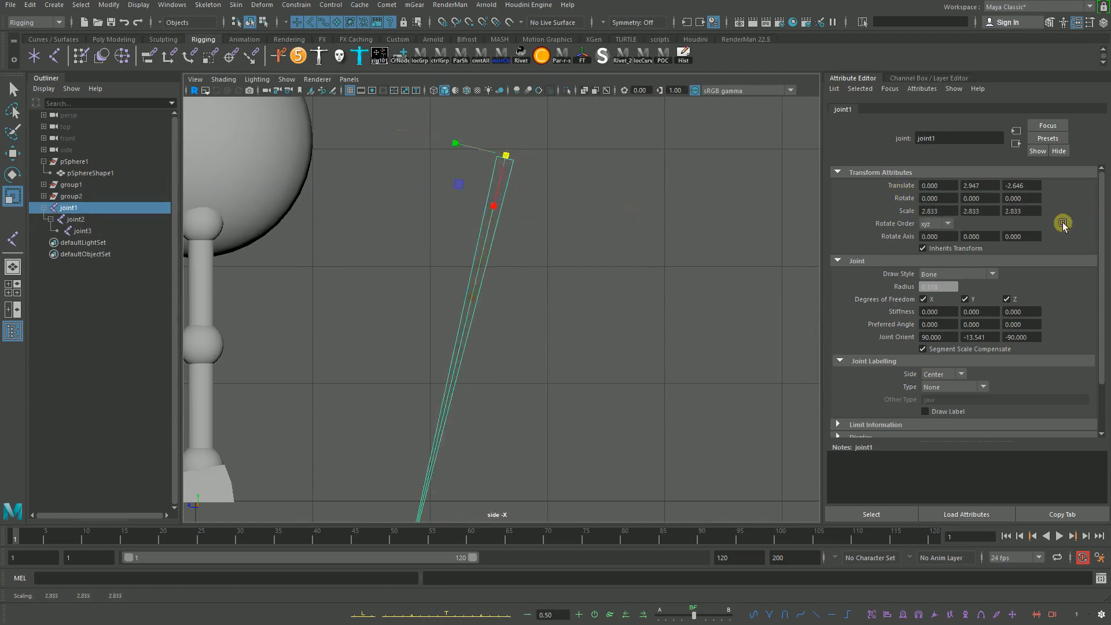
pyautogui.scroll(-5, 710, 258)
pyautogui.scroll(2, 483, 358)
pyautogui.scroll(2, 483, 358)
pyautogui.keyDown('alt'); pyautogui.moveTo(399, 446); pyautogui.dragTo(437, 284, button='middle'); pyautogui.keyUp('alt')
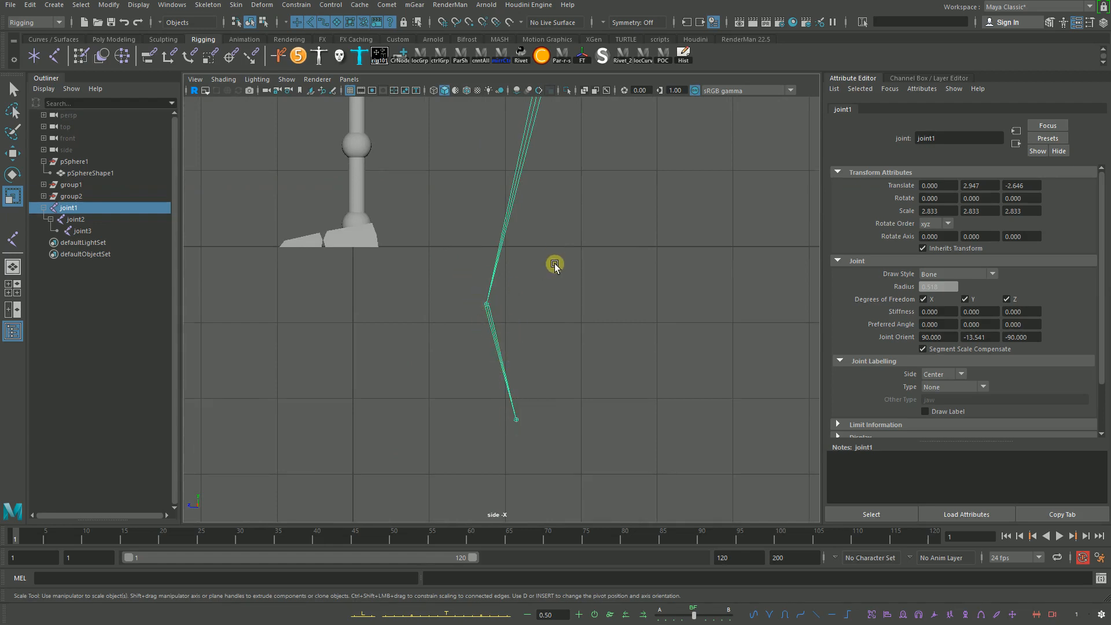
pyautogui.scroll(-3, 555, 266)
pyautogui.moveTo(529, 206); pyautogui.dragTo(720, 288)
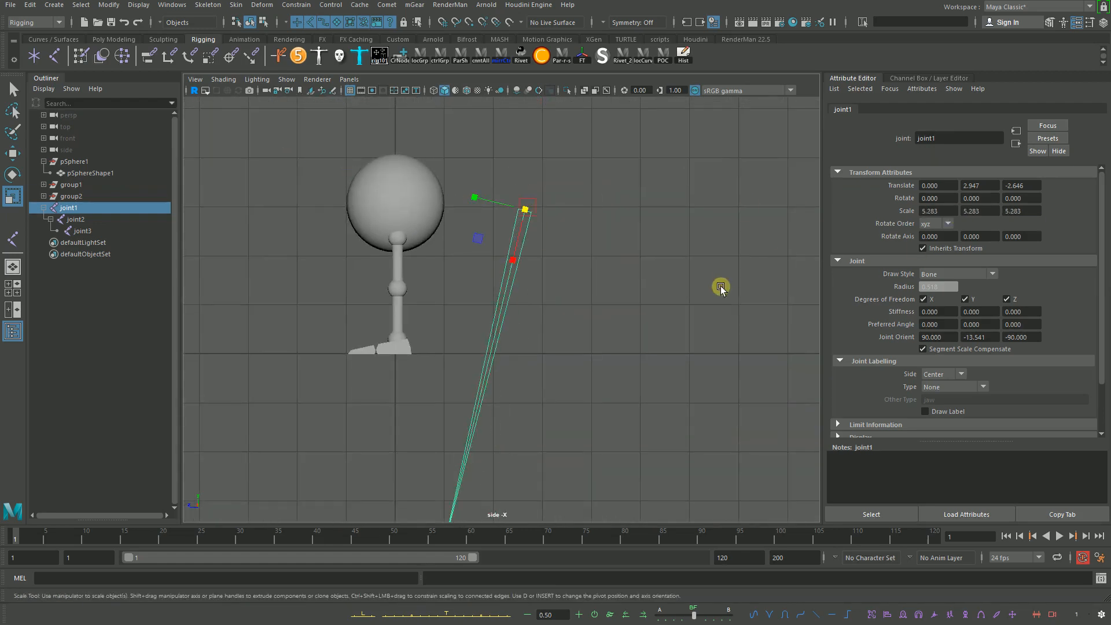
# Step: Undo both scale changes on joint1 and clear the selection
pyautogui.scroll(-4, 720, 288)
pyautogui.hotkey('ctrl', 'z')
pyautogui.hotkey('ctrl', 'z')
pyautogui.scroll(10, 555, 280)
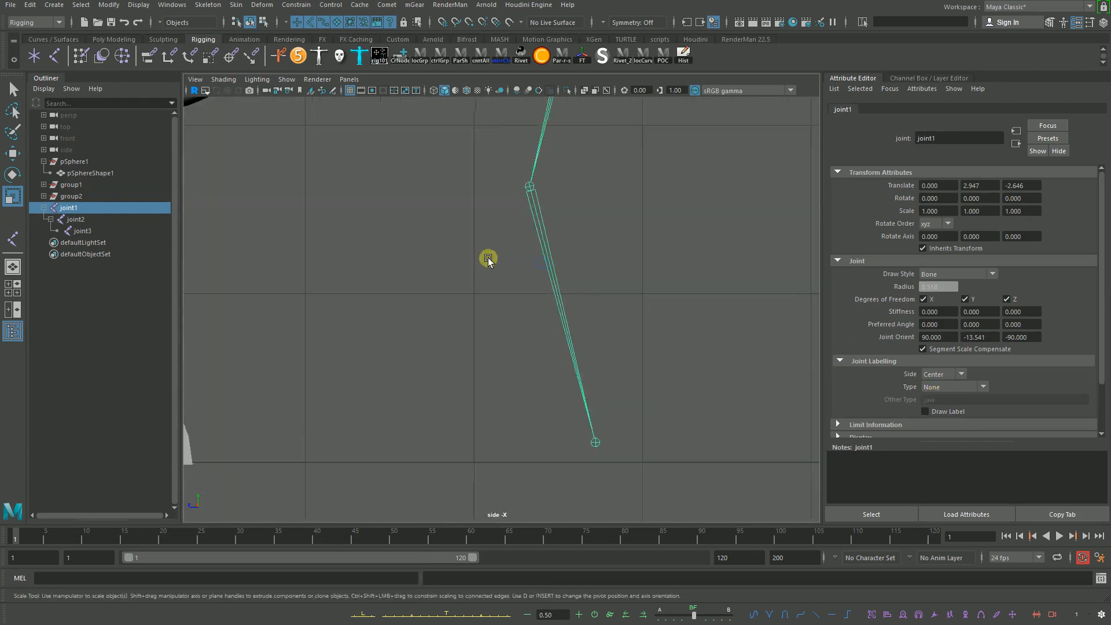
pyautogui.scroll(-6, 488, 260)
pyautogui.click(518, 236)
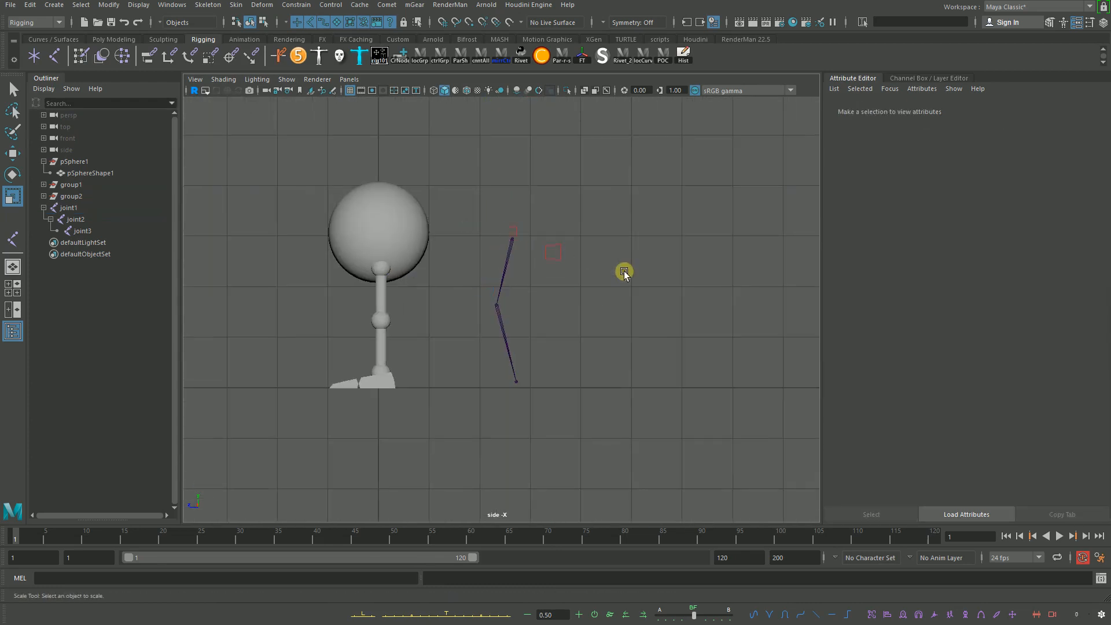
# Step: Create a polygon sphere and two duplicates, spacing them as a large bent chain beside the leg joints
pyautogui.keyDown('alt'); pyautogui.moveTo(624, 272); pyautogui.dragTo(636, 276, button='right'); pyautogui.keyUp('alt')
pyautogui.keyDown('alt'); pyautogui.moveTo(602, 277); pyautogui.dragTo(503, 307, button='middle'); pyautogui.keyUp('alt')
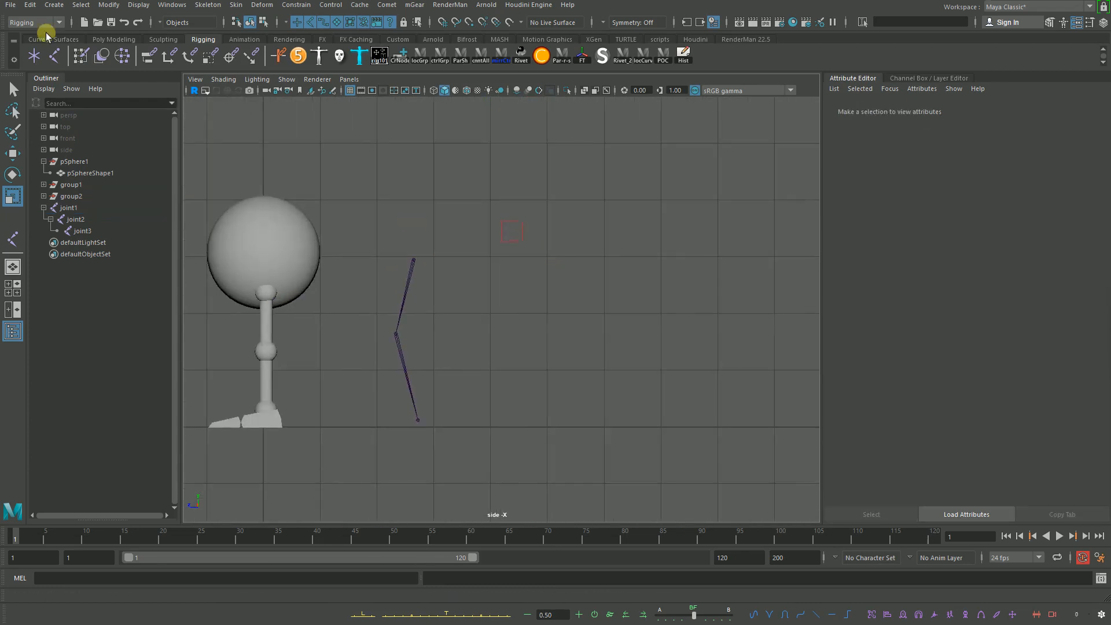
pyautogui.click(113, 39)
pyautogui.click(34, 56)
pyautogui.press('w')
pyautogui.moveTo(509, 310)
pyautogui.mouseDown(button='middle')
pyautogui.moveTo(522, 323)
pyautogui.moveTo(600, 281)
pyautogui.moveTo(683, 157)
pyautogui.moveTo(600, 253)
pyautogui.mouseUp(button='middle')
pyautogui.scroll(-4, 521, 313)
pyautogui.hotkey('ctrl', 'd')
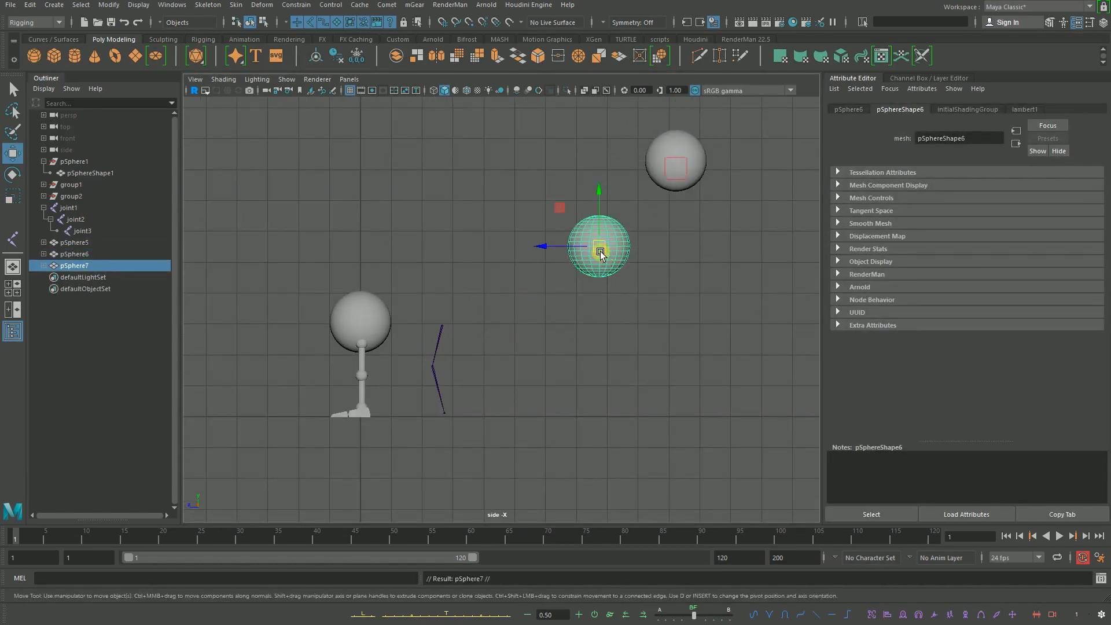
pyautogui.moveTo(600, 253); pyautogui.dragTo(675, 397)
pyautogui.keyDown('alt'); pyautogui.moveTo(548, 295); pyautogui.dragTo(492, 290, button='middle'); pyautogui.keyUp('alt')
# Step: Parent the lowest sphere pSphere7 under pSphere6, and pSphere6 under the top sphere pSphere5
pyautogui.press('q')
pyautogui.keyDown('shift'); pyautogui.click(600, 254); pyautogui.keyUp('shift')
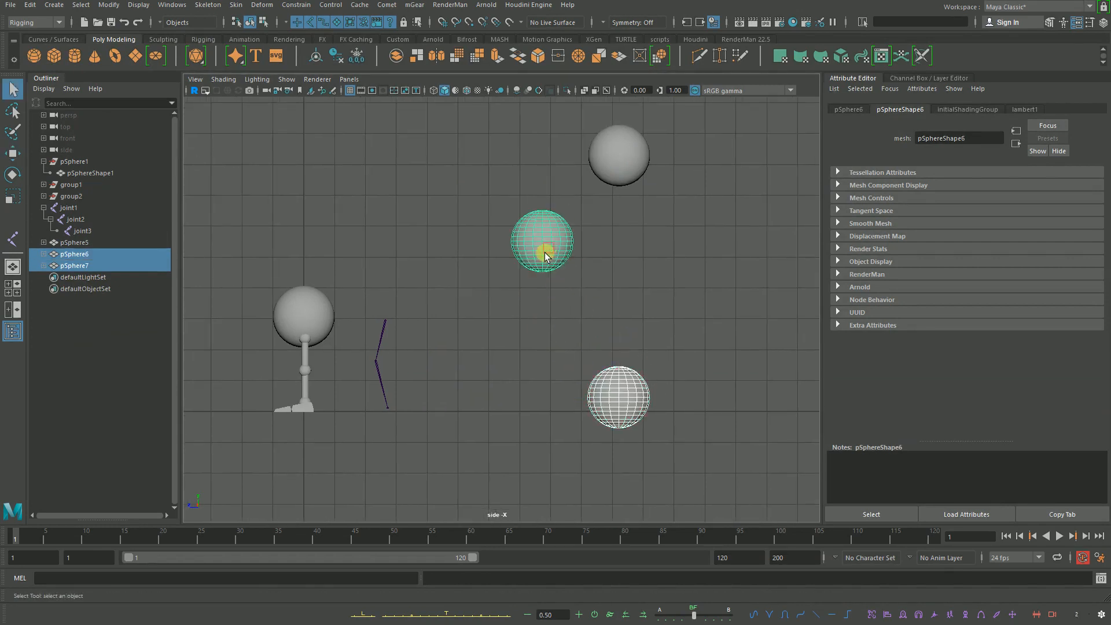
pyautogui.keyDown('shift'); pyautogui.click(545, 254); pyautogui.keyUp('shift')
pyautogui.keyDown('shift'); pyautogui.click(558, 242); pyautogui.keyUp('shift')
pyautogui.keyDown('shift'); pyautogui.click(633, 149); pyautogui.keyUp('shift')
pyautogui.press('p')
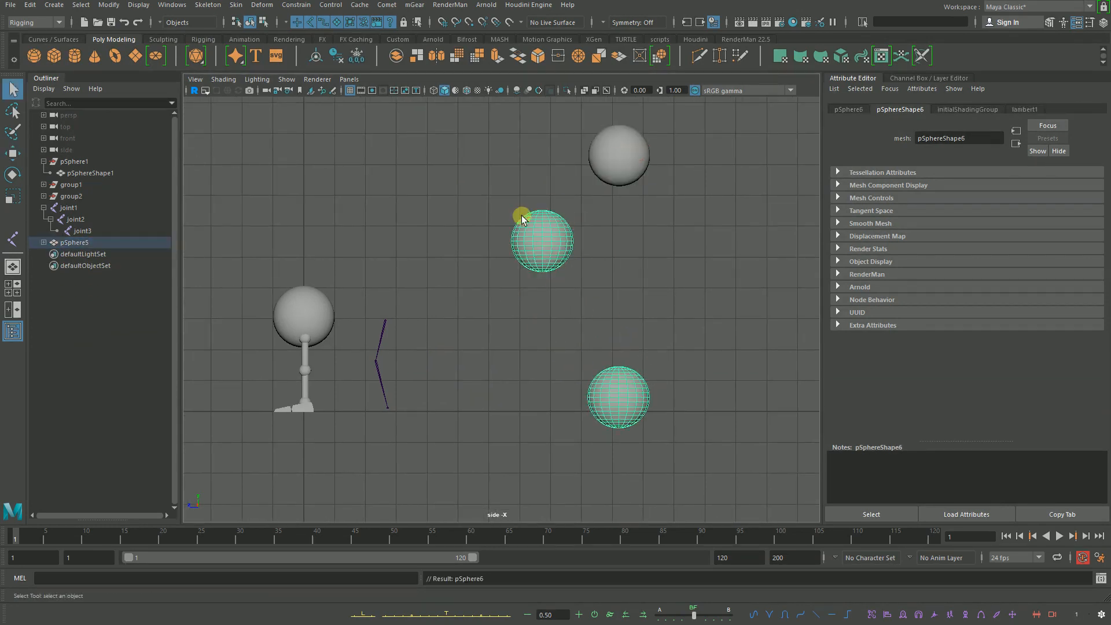
pyautogui.press('p')
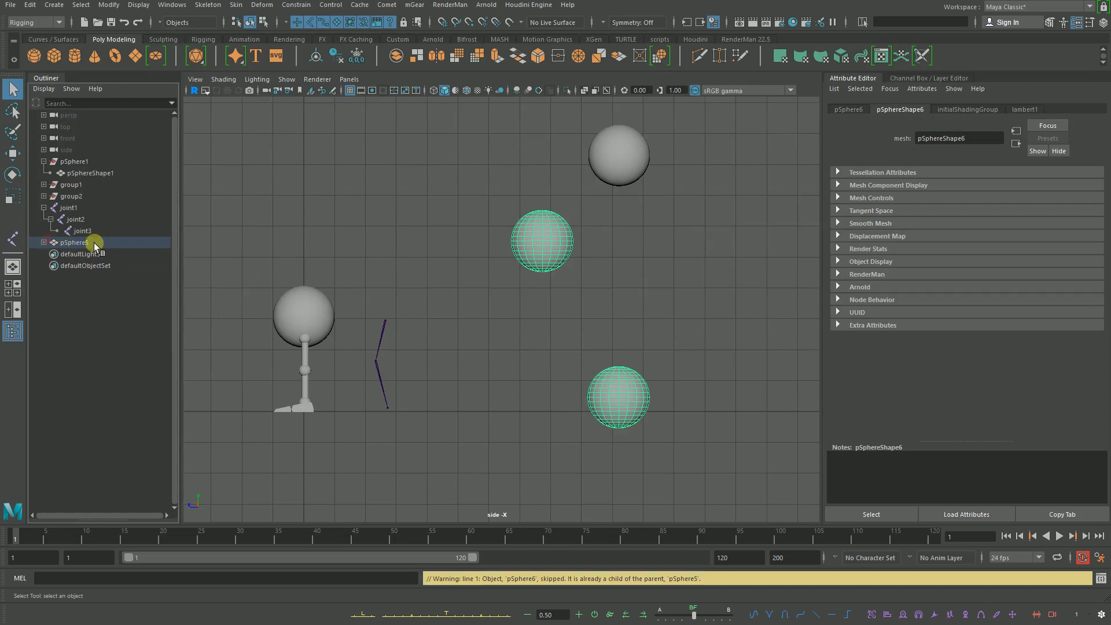
# Step: Hide shape nodes in the Outliner and select the whole pSphere5 hierarchy
pyautogui.click(44, 242)
pyautogui.moveTo(109, 240); pyautogui.dragTo(116, 276)
pyautogui.click(43, 88)
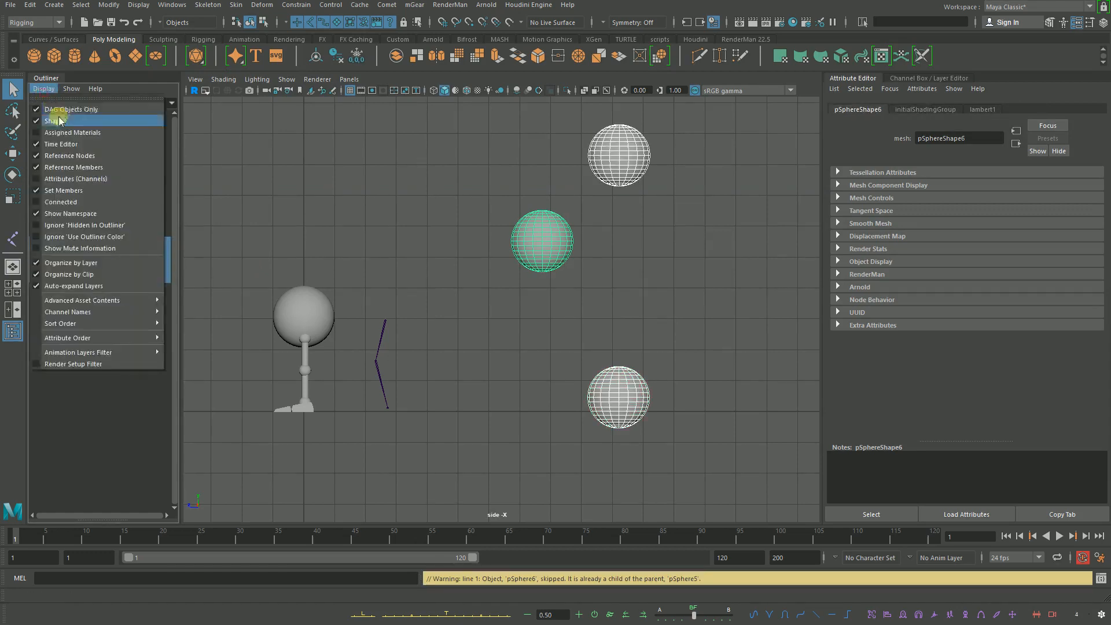
pyautogui.click(69, 129)
pyautogui.click(100, 241)
pyautogui.moveTo(96, 231); pyautogui.dragTo(104, 253)
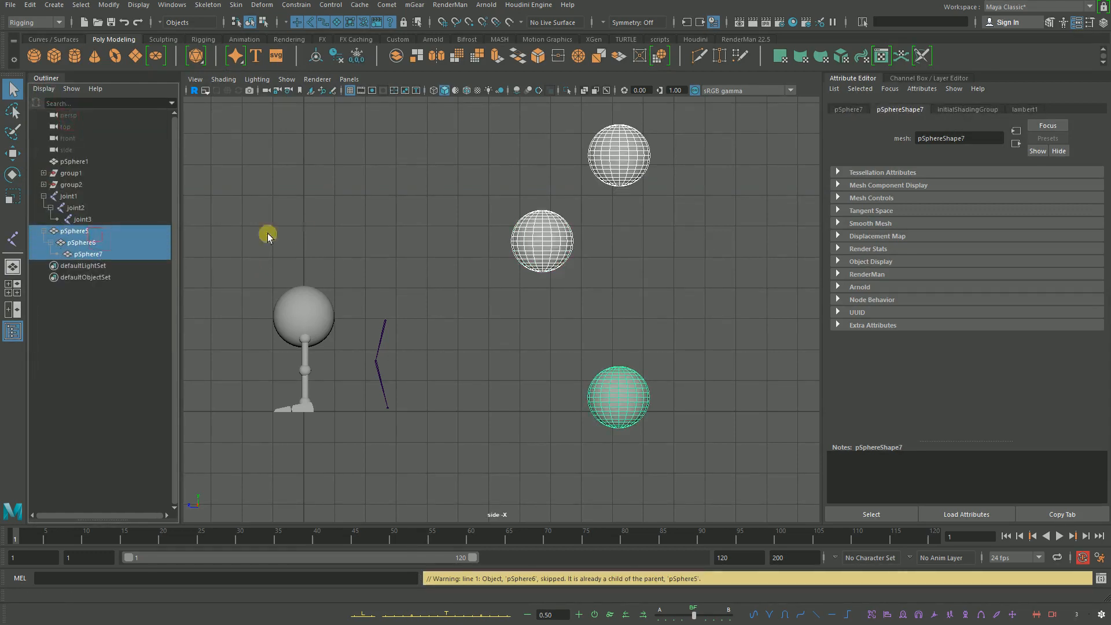
# Step: Move the middle sphere pSphere6, with its child, down and farther from the top sphere
pyautogui.keyDown('alt'); pyautogui.moveTo(595, 239); pyautogui.dragTo(580, 242, button='middle'); pyautogui.keyUp('alt')
pyautogui.click(498, 214)
pyautogui.click(507, 236)
pyautogui.press('w')
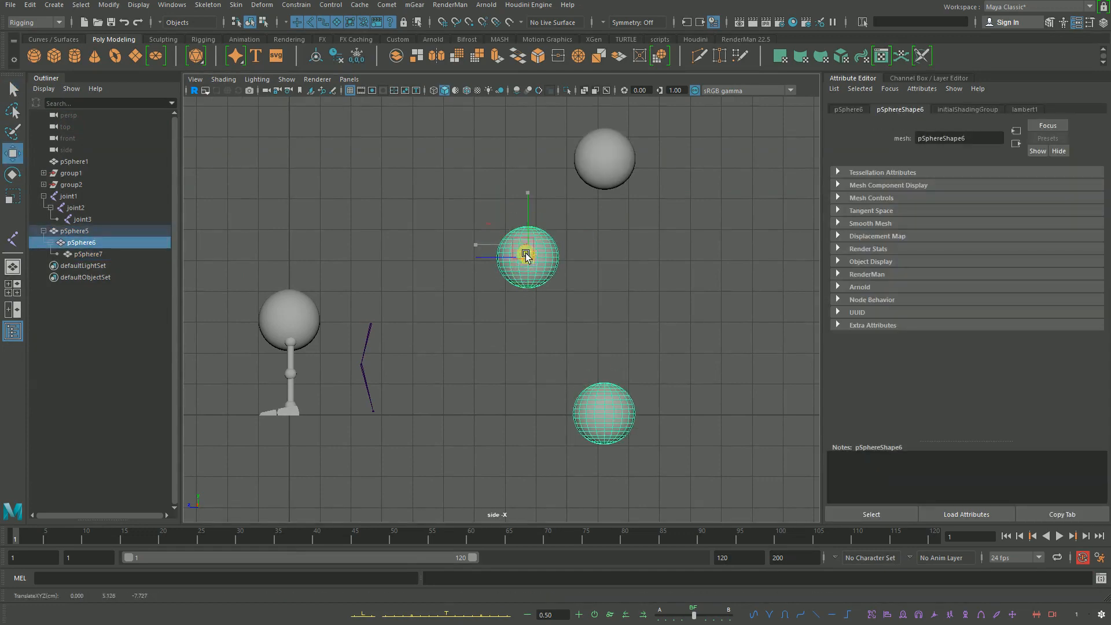
pyautogui.moveTo(523, 250); pyautogui.dragTo(504, 285)
# Step: Scale the top parent sphere pSphere5 up uniformly to test how its child spheres follow
pyautogui.click(687, 240)
pyautogui.click(611, 183)
pyautogui.press('r')
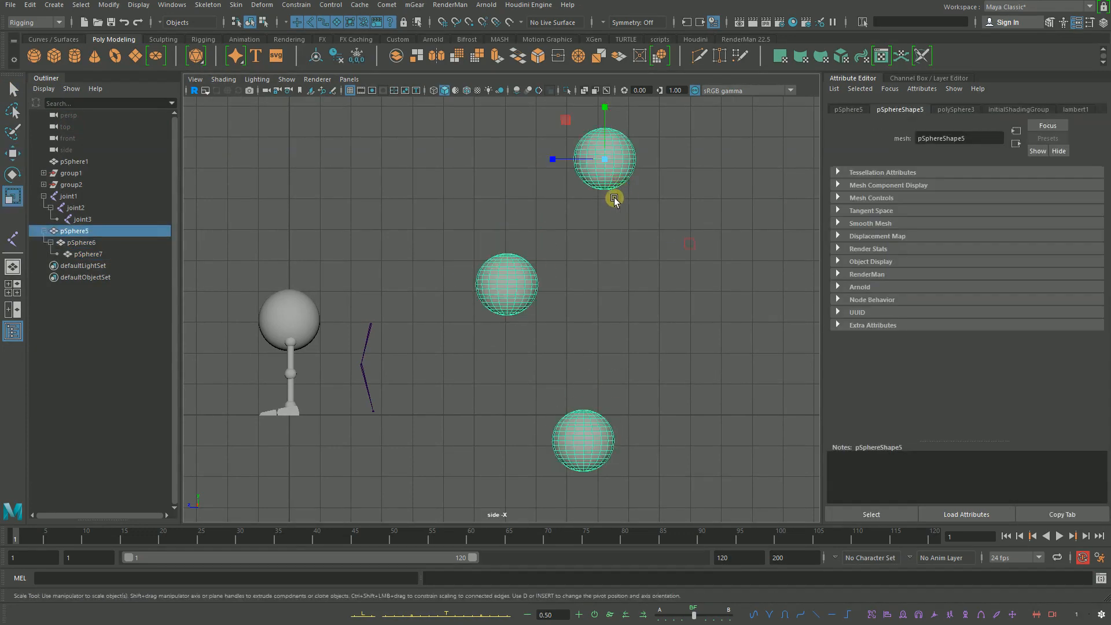
pyautogui.moveTo(598, 165); pyautogui.dragTo(1005, 154)
pyautogui.scroll(-8, 397, 231)
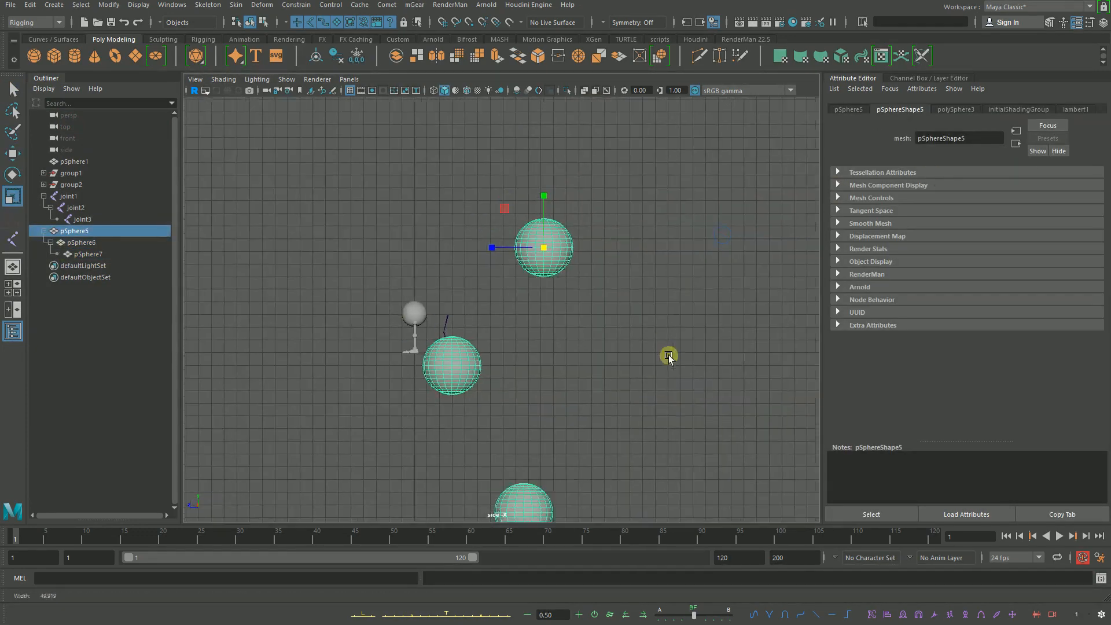
# Step: Undo the scaling of pSphere5 and delete the sphere hierarchy
pyautogui.hotkey('ctrl', 'z')
pyautogui.scroll(2, 571, 289)
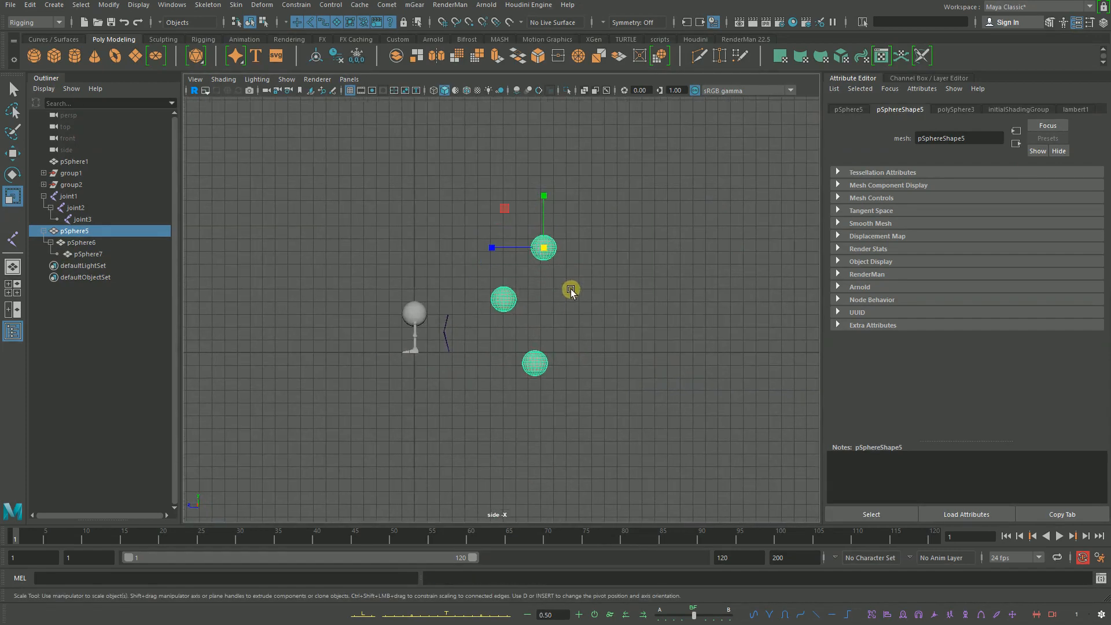
pyautogui.scroll(-4, 459, 328)
pyautogui.scroll(7, 439, 347)
pyautogui.press('Delete')
# Step: Scale the hip joint joint1 up uniformly to about 3.59 and undo the scaling
pyautogui.click(387, 331)
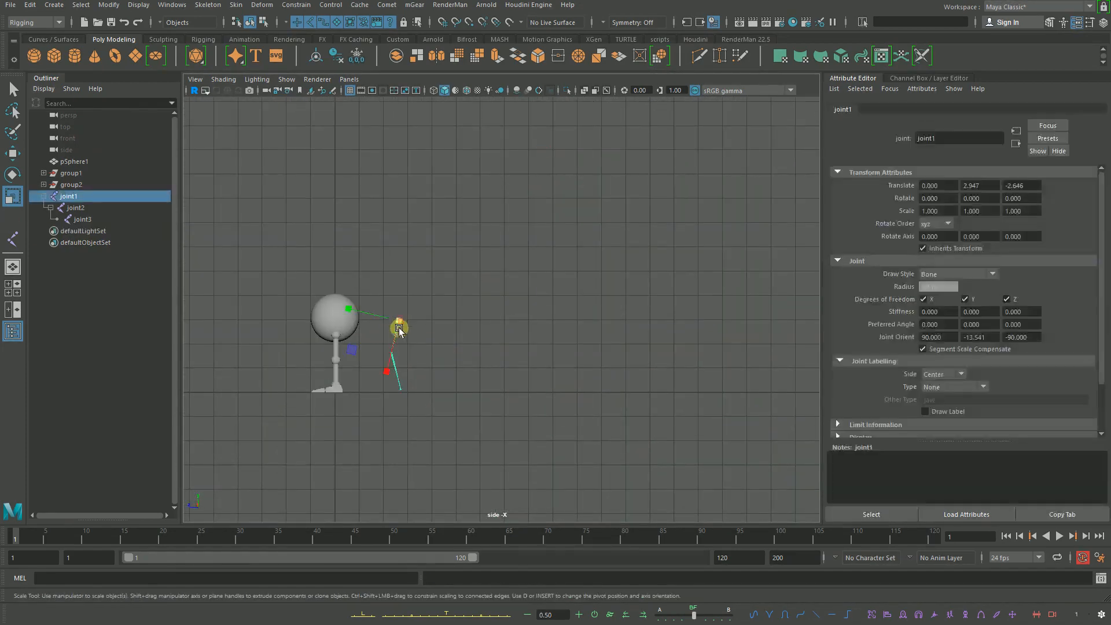
pyautogui.scroll(5, 382, 324)
pyautogui.moveTo(547, 231); pyautogui.dragTo(555, 231)
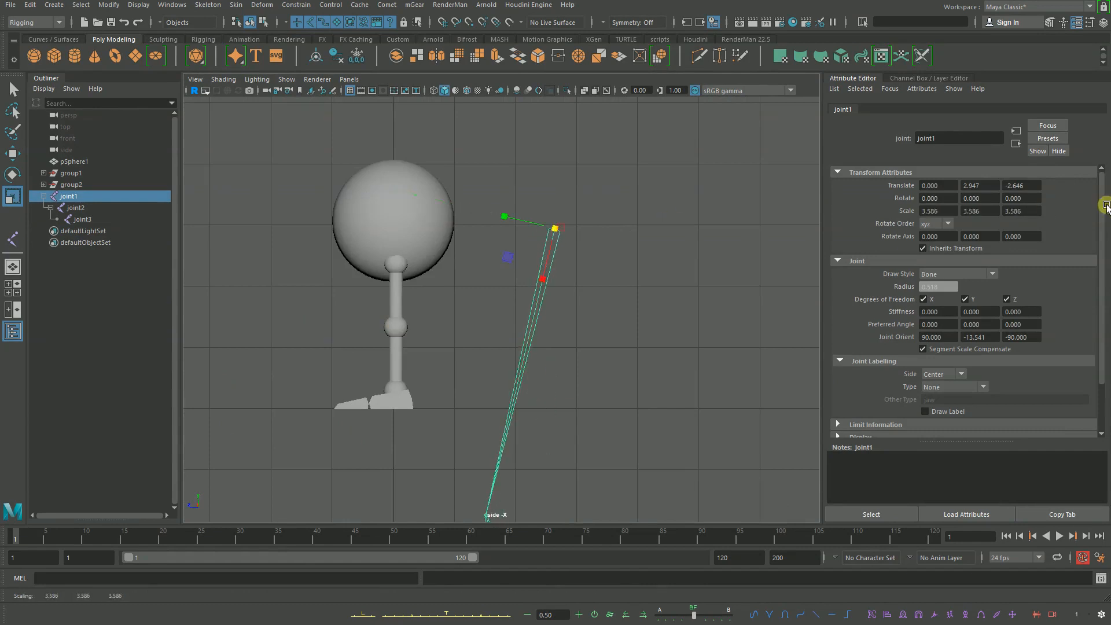
pyautogui.scroll(-3, 570, 293)
pyautogui.scroll(5, 501, 322)
pyautogui.scroll(-4, 699, 256)
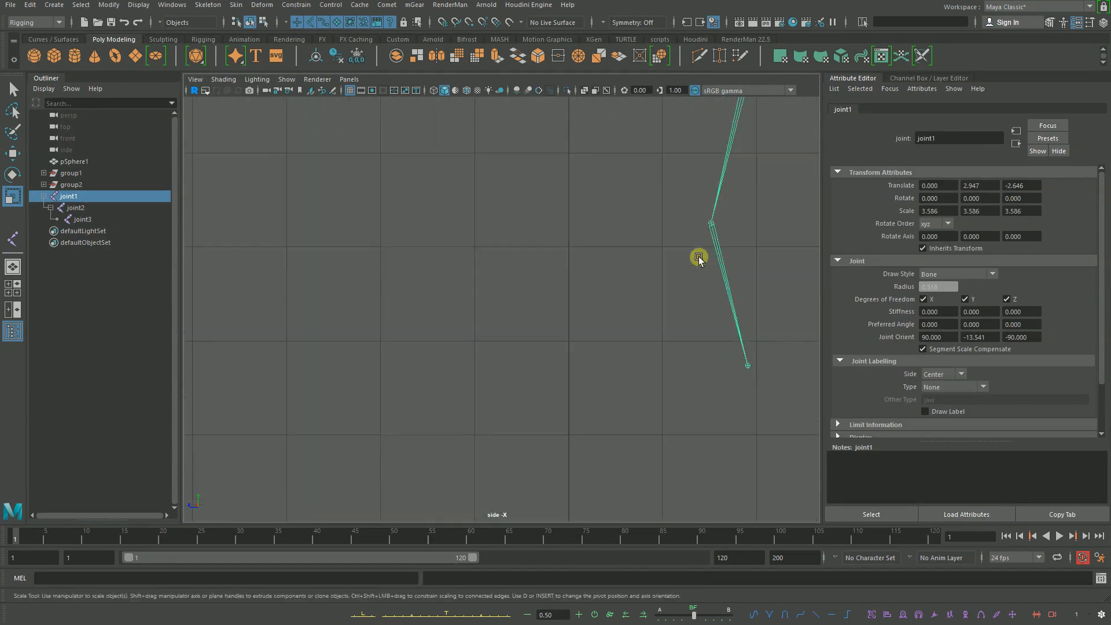
pyautogui.hotkey('ctrl', 'z')
pyautogui.scroll(6, 526, 322)
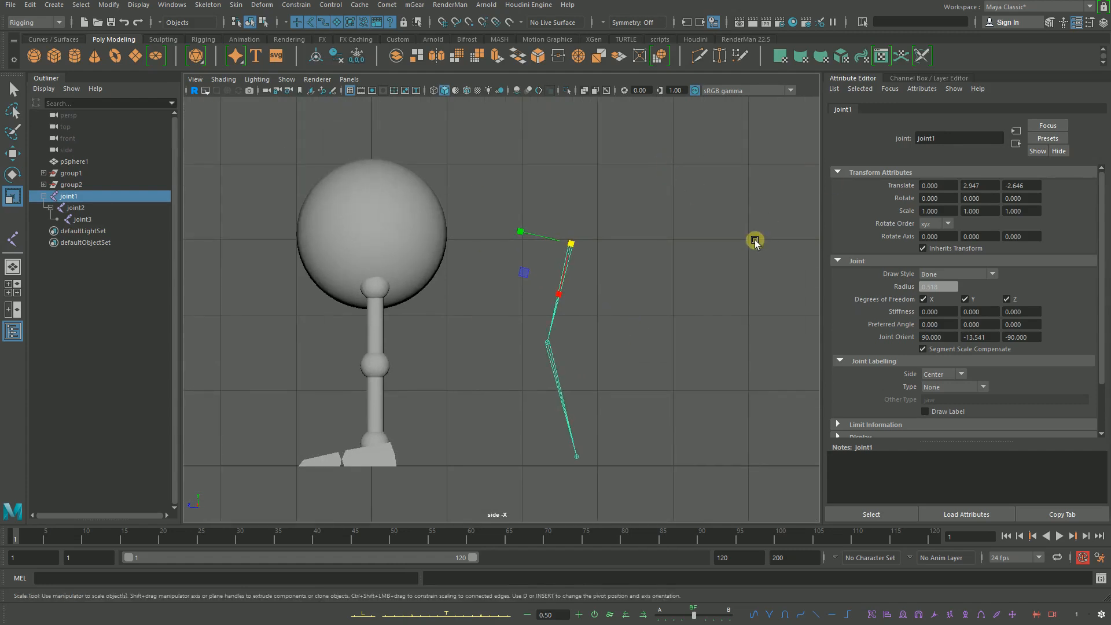
# Step: Turn off Segment Scale Compensate for joint1, joint2 and joint3
pyautogui.press('q')
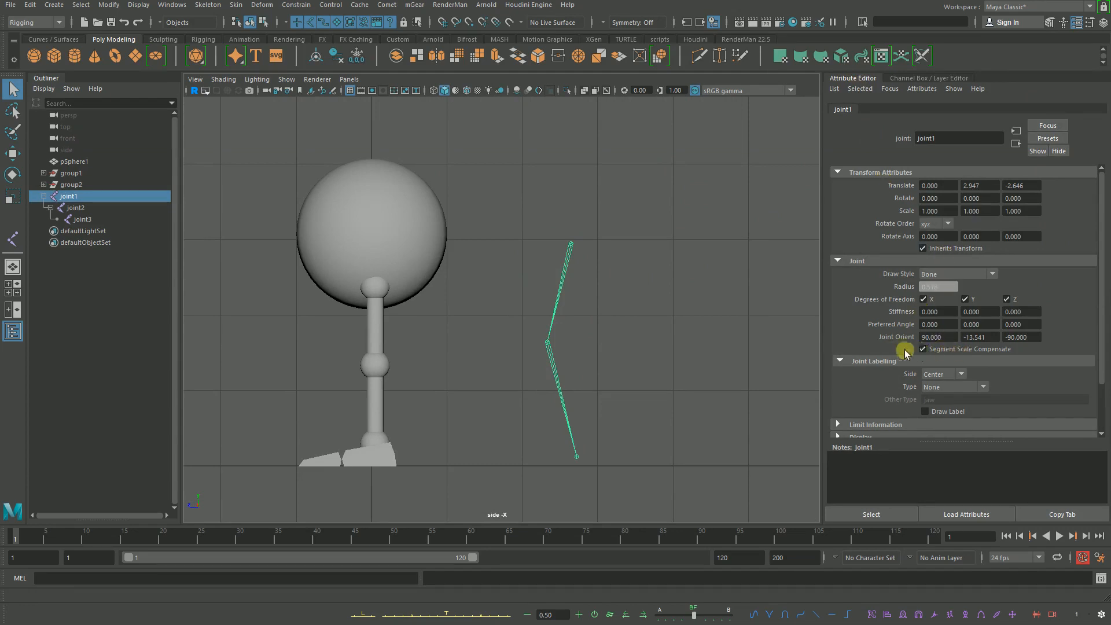
pyautogui.click(543, 382)
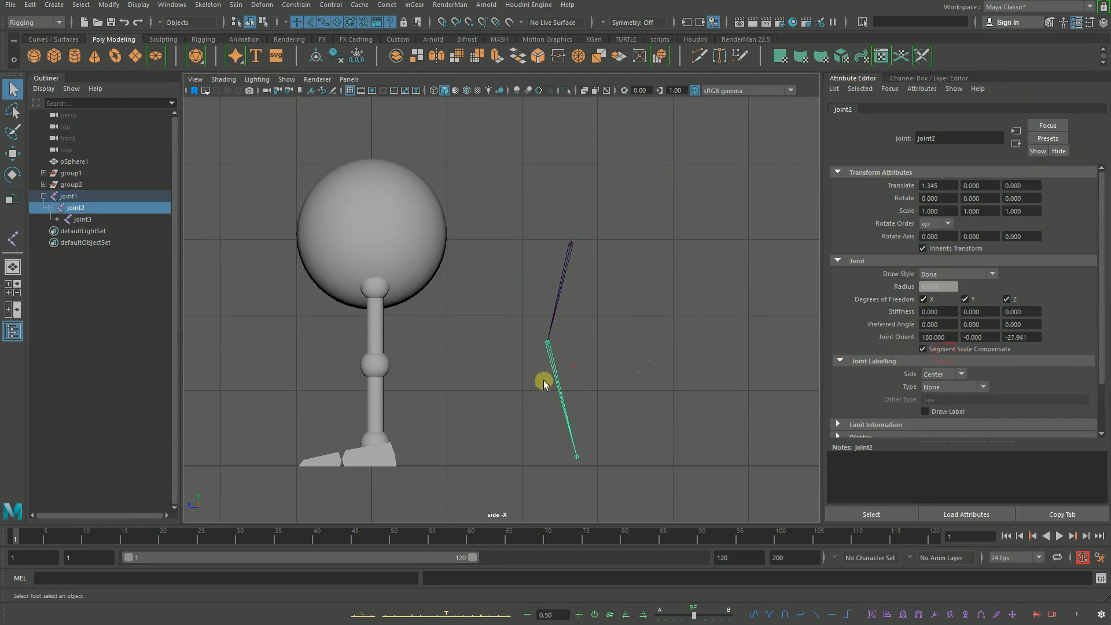
pyautogui.click(577, 457)
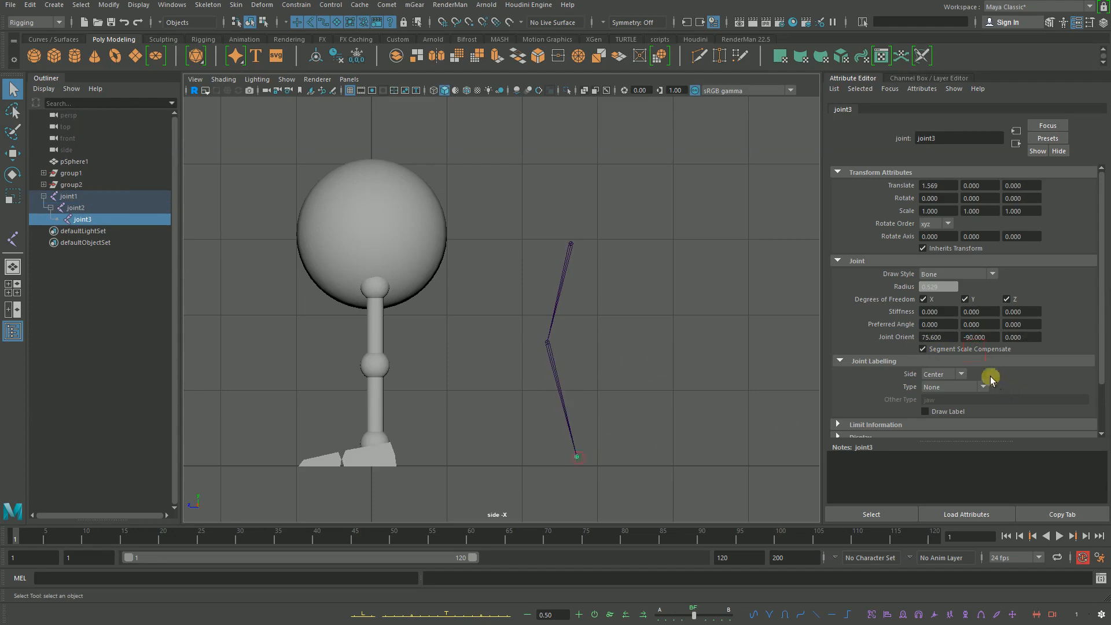
pyautogui.click(570, 245)
# Step: Scale the hip joint joint1 up uniformly to about 9.4 with Segment Scale Compensate off
pyautogui.press('r')
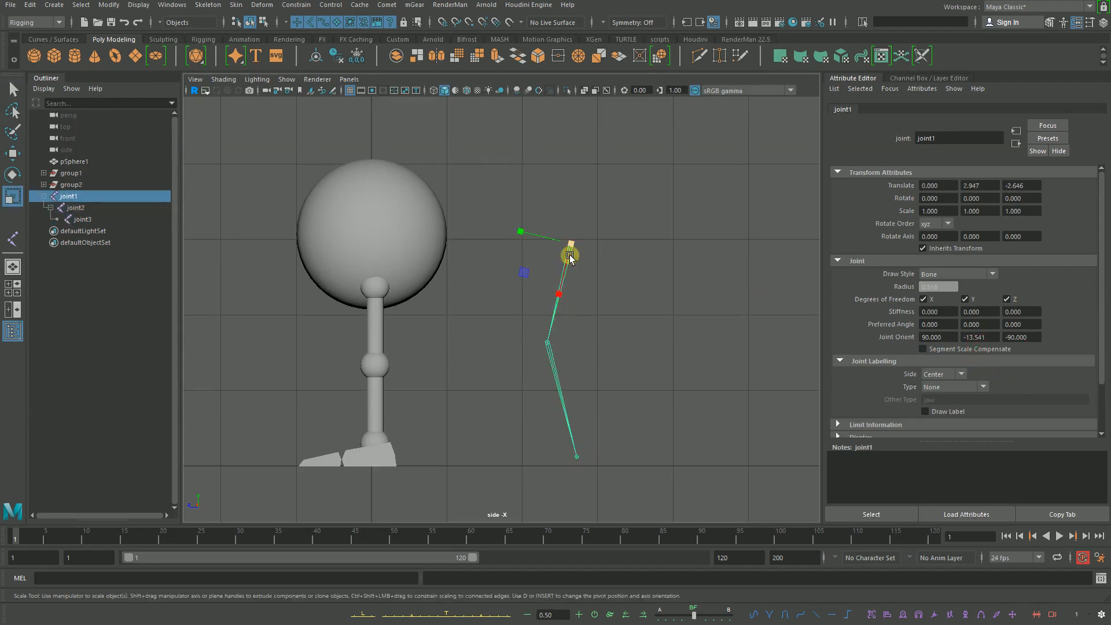
pyautogui.moveTo(570, 257); pyautogui.dragTo(830, 216)
pyautogui.scroll(-8, 665, 278)
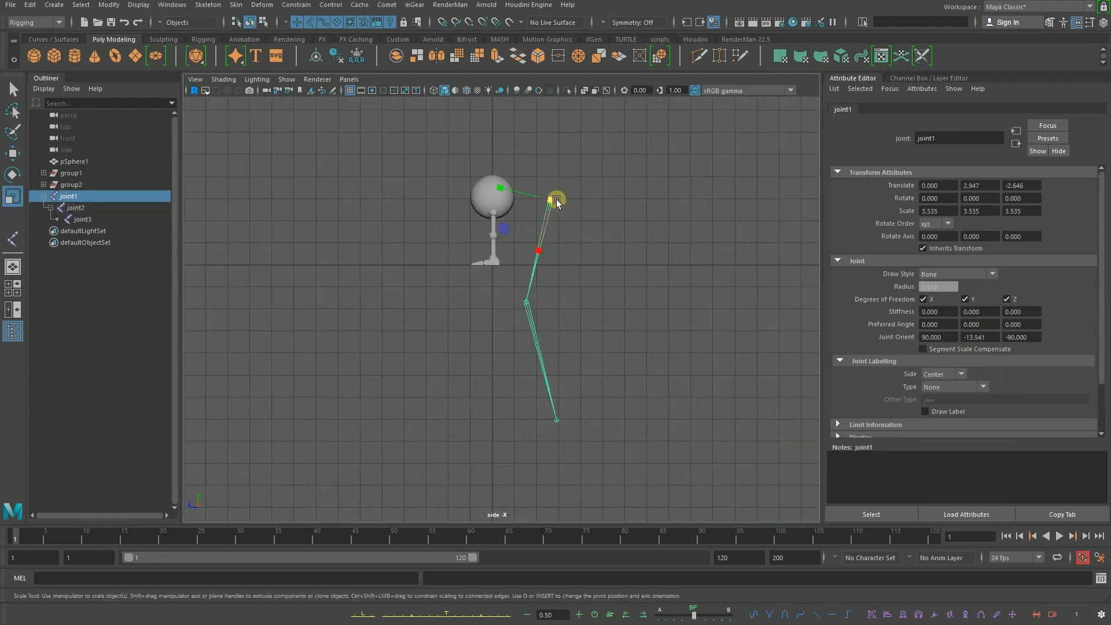
pyautogui.moveTo(556, 200); pyautogui.dragTo(1035, 179)
pyautogui.scroll(-2, 526, 303)
pyautogui.keyDown('alt'); pyautogui.moveTo(567, 329); pyautogui.dragTo(616, 139, button='middle'); pyautogui.keyUp('alt')
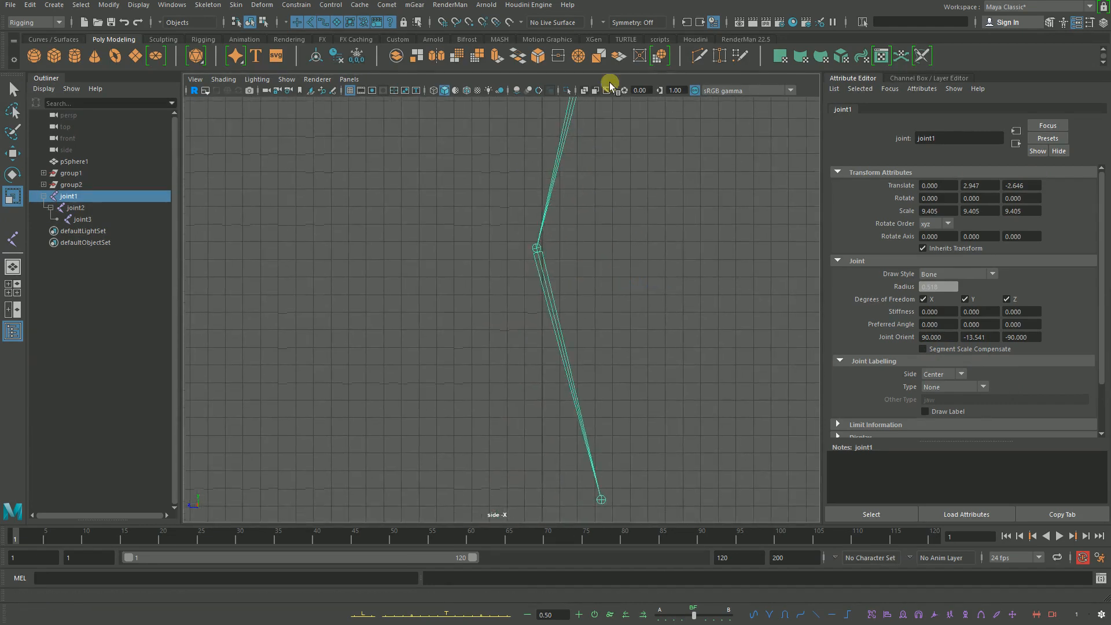
# Step: Undo the last two scale changes on joint1 and bring the leg chain back into close view
pyautogui.hotkey('ctrl', 'z')
pyautogui.hotkey('ctrl', 'z')
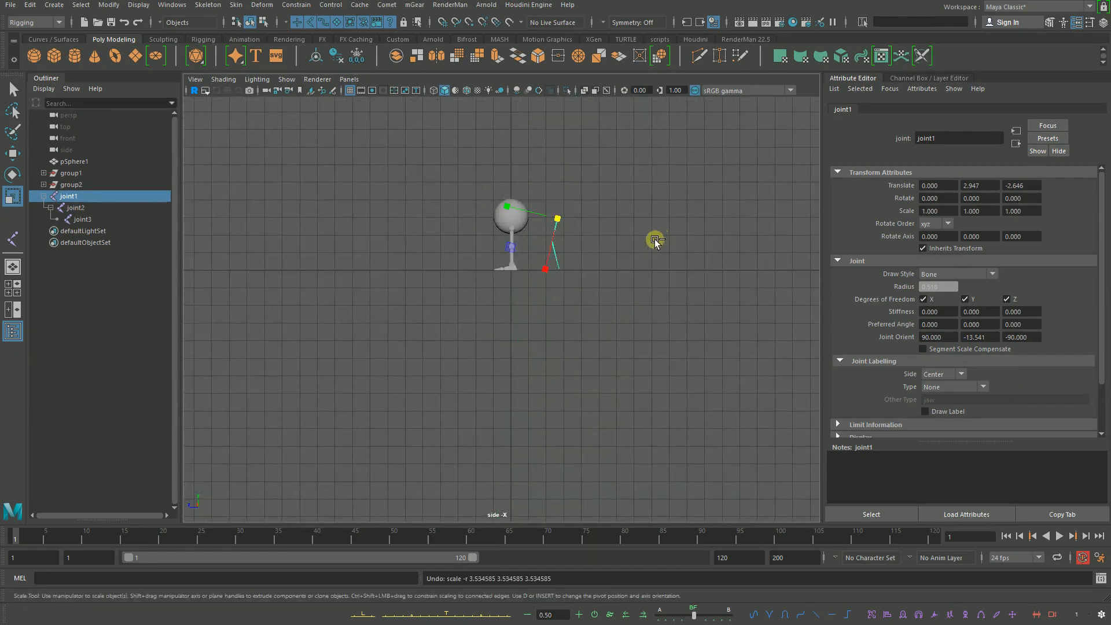
pyautogui.keyDown('alt'); pyautogui.moveTo(565, 436); pyautogui.dragTo(629, 221, button='right'); pyautogui.keyUp('alt')
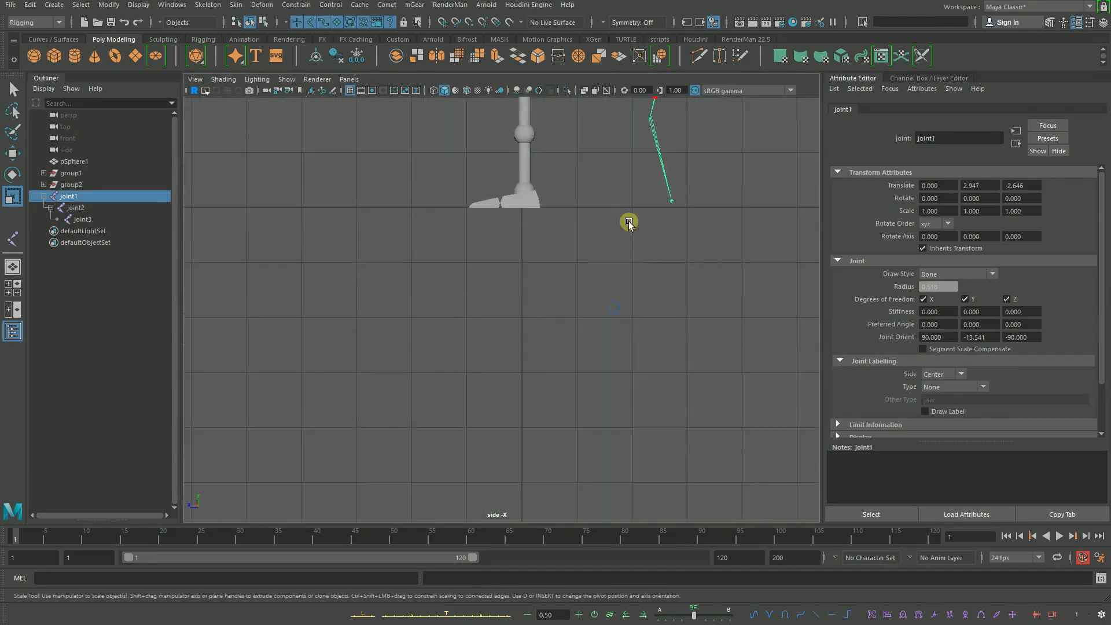
pyautogui.keyDown('alt'); pyautogui.moveTo(629, 220); pyautogui.dragTo(468, 393, button='middle'); pyautogui.keyUp('alt')
pyautogui.keyDown('alt'); pyautogui.moveTo(468, 393); pyautogui.dragTo(650, 304, button='right'); pyautogui.keyUp('alt')
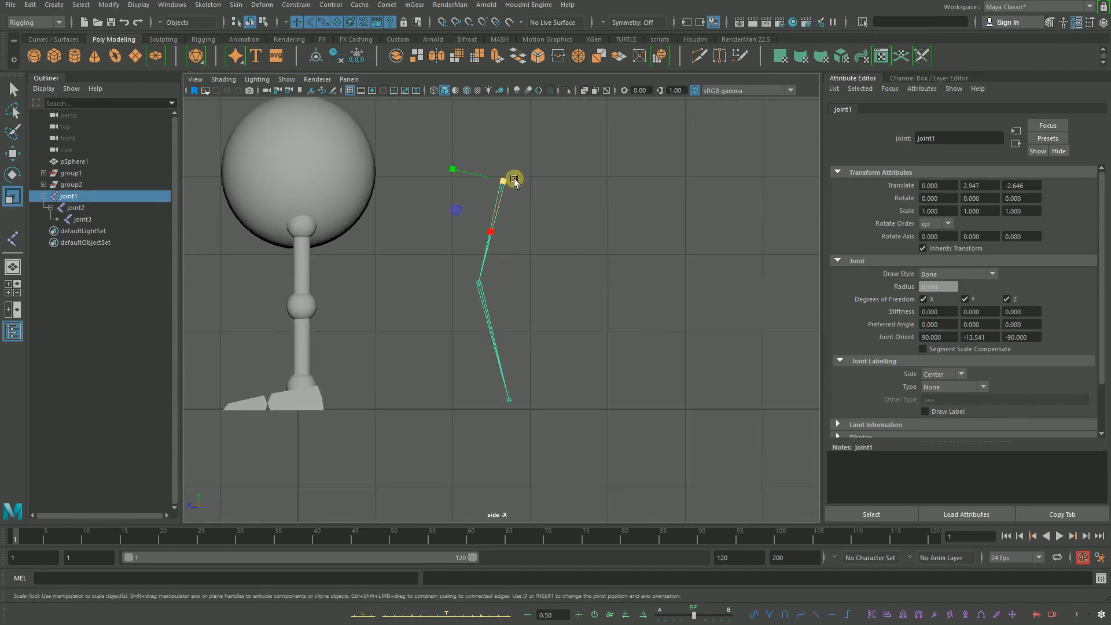
# Step: Scale the hip joint joint1 up to about 2.45, then undo it and deselect the joint
pyautogui.moveTo(507, 182); pyautogui.dragTo(474, 422)
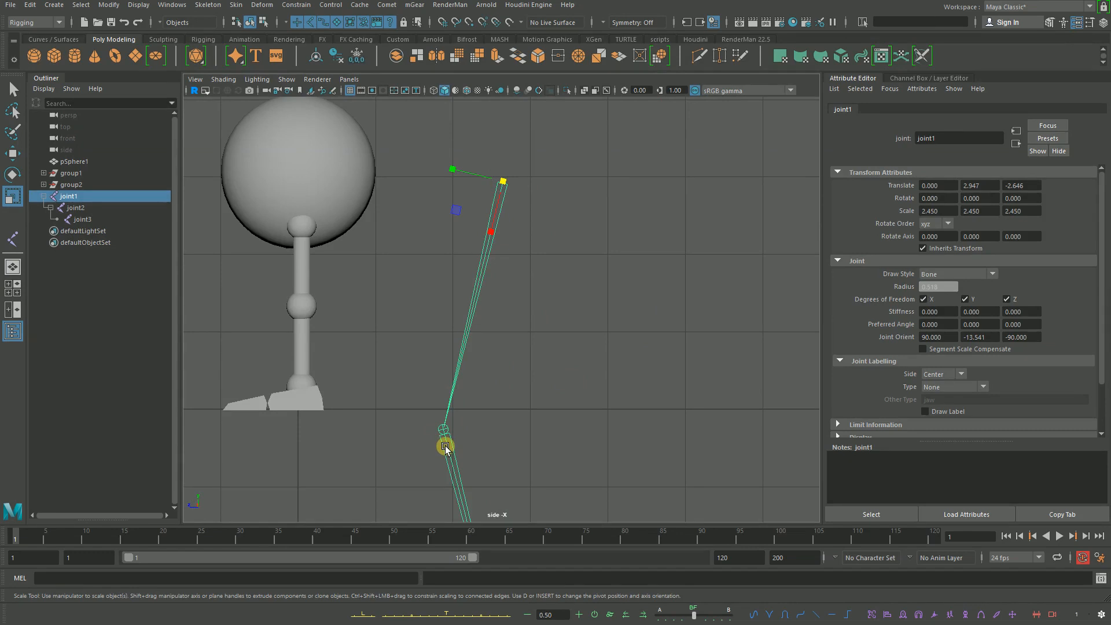
pyautogui.hotkey('ctrl', 'z')
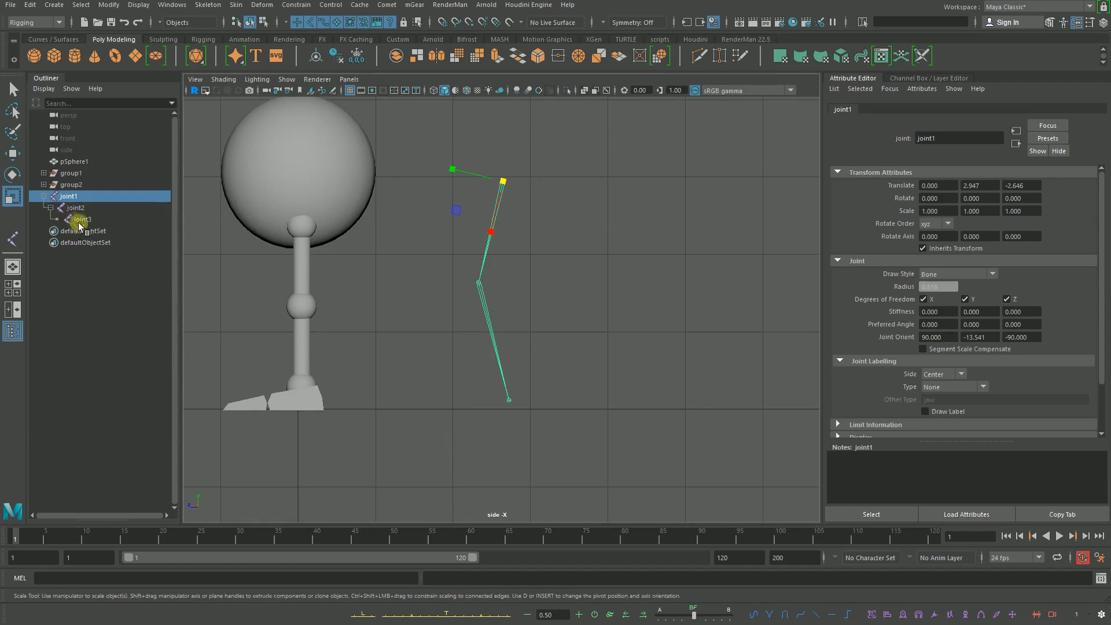
pyautogui.click(372, 280)
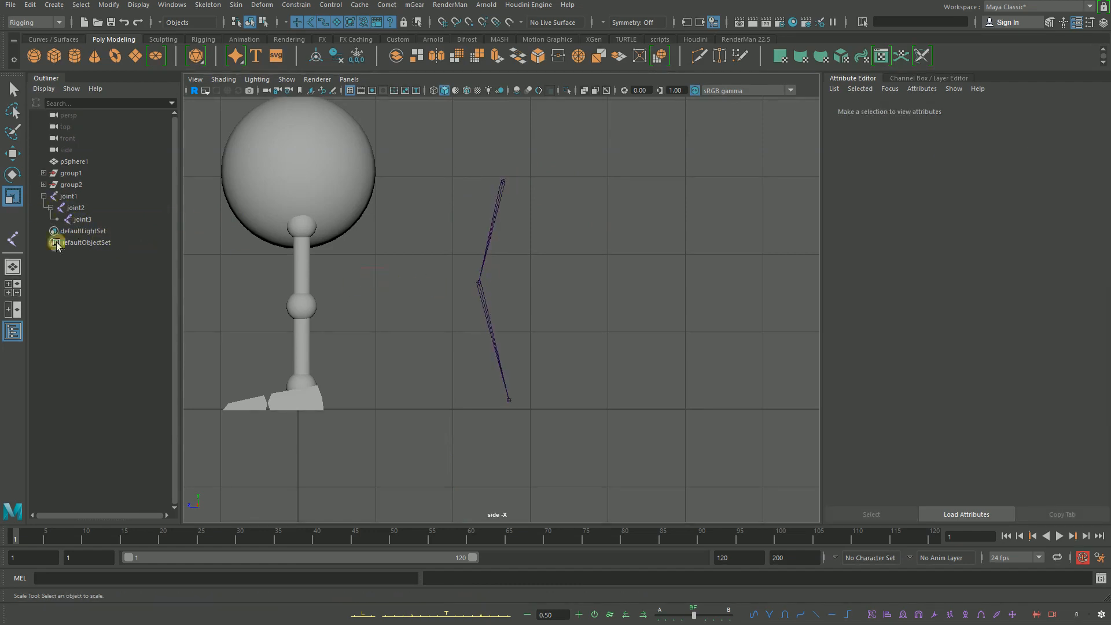
# Step: Turn on the display of shape nodes in the Outliner with nothing selected
pyautogui.click(99, 219)
pyautogui.click(522, 256)
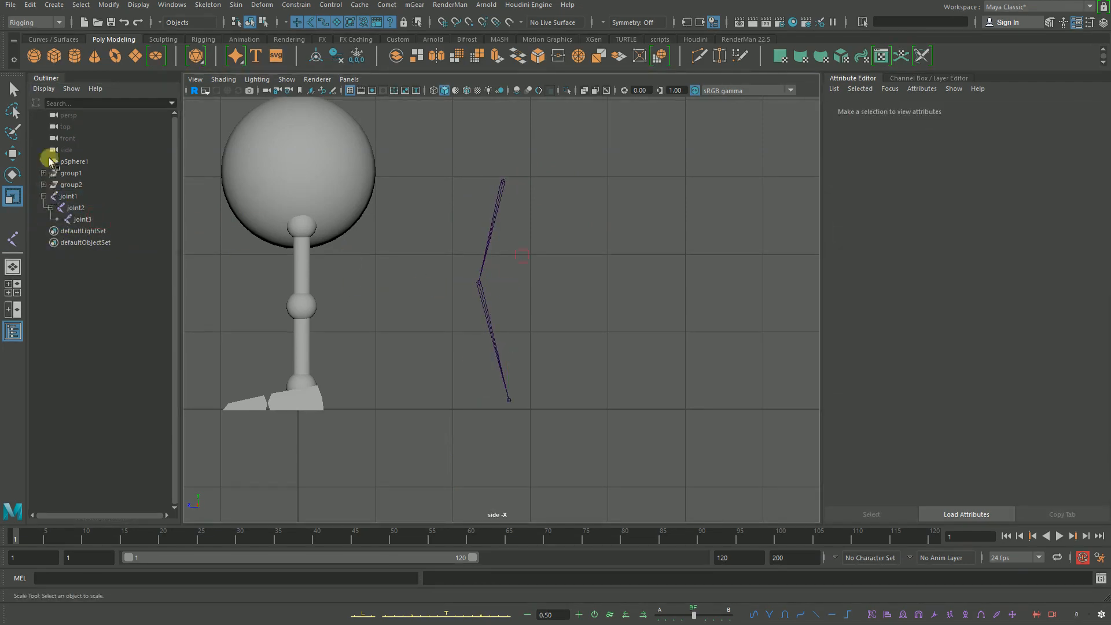
pyautogui.click(44, 88)
pyautogui.click(68, 122)
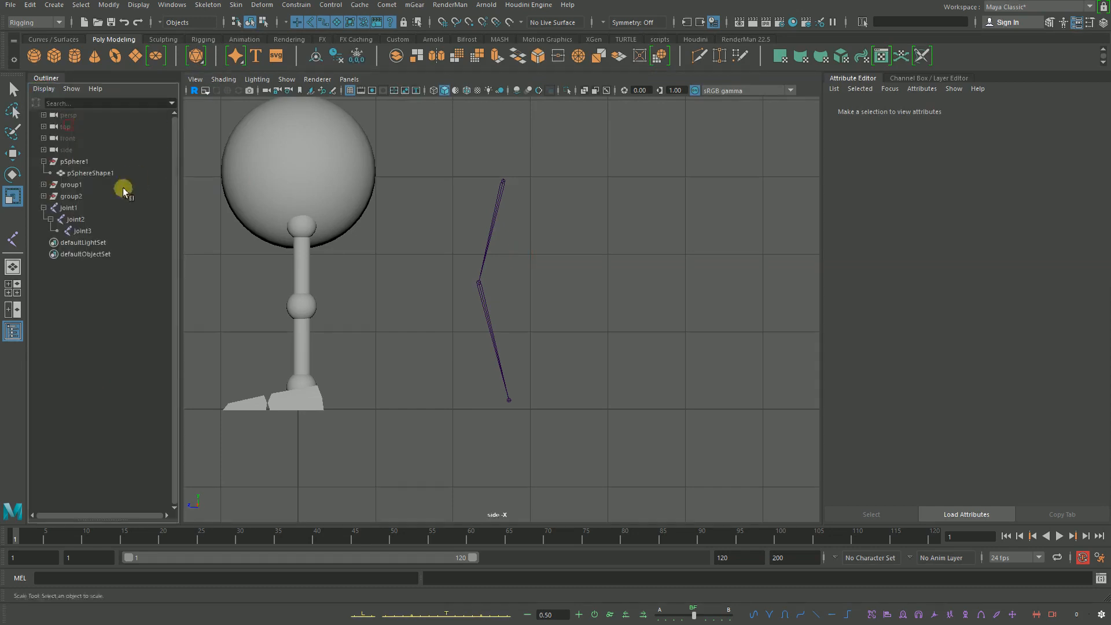
# Step: Create a polygon sphere at the origin, try moving it up beside the bot's leg, and undo the move
pyautogui.click(24, 58)
pyautogui.press('w')
pyautogui.press('[')
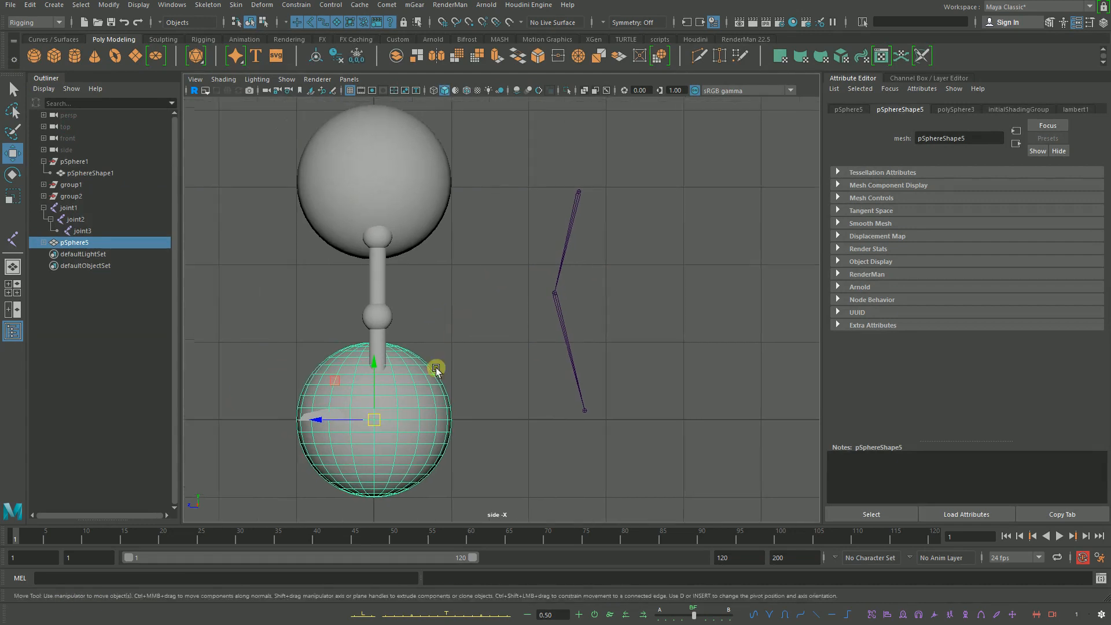
pyautogui.moveTo(384, 435); pyautogui.dragTo(364, 317)
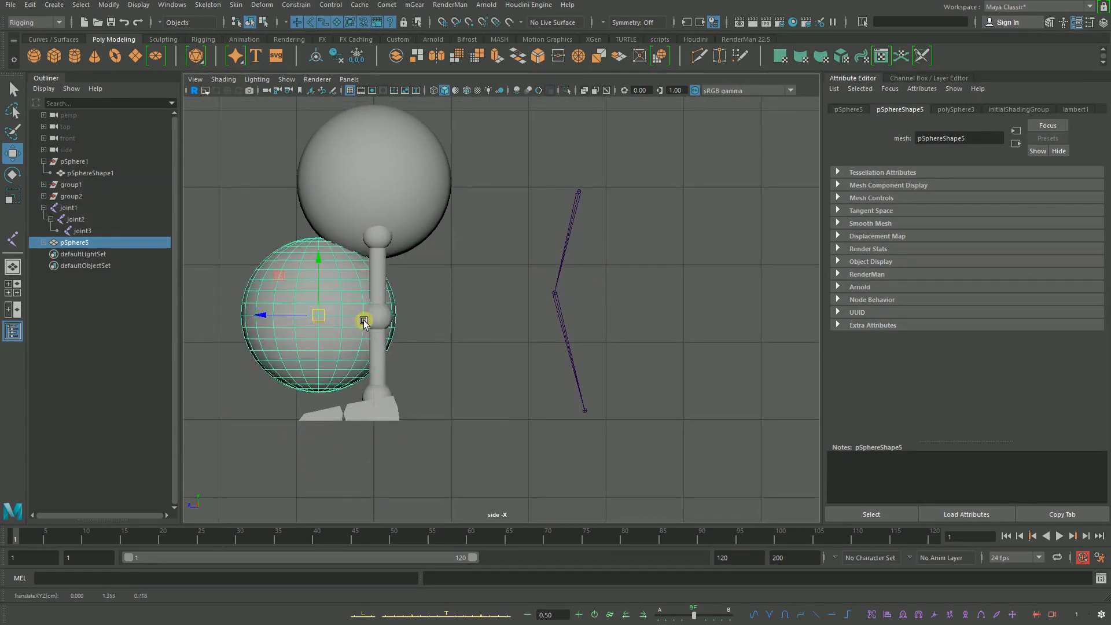
pyautogui.hotkey('ctrl', 'z')
pyautogui.press('[')
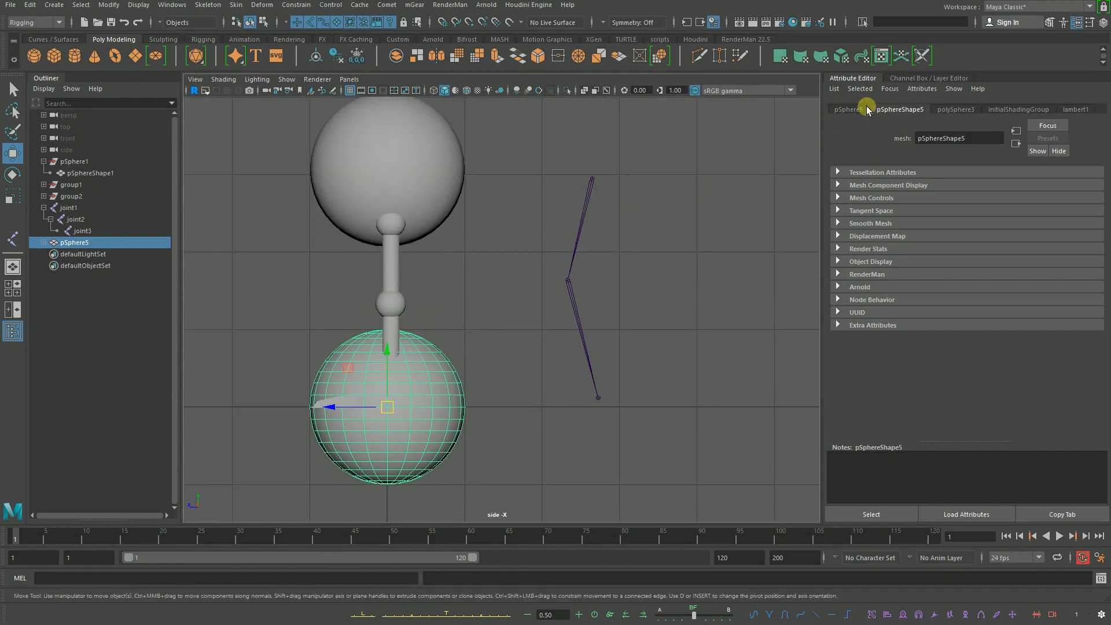
# Step: Examine the new sphere's transform, shape, shading group and lambert1 material attributes in the Attribute Editor
pyautogui.click(848, 109)
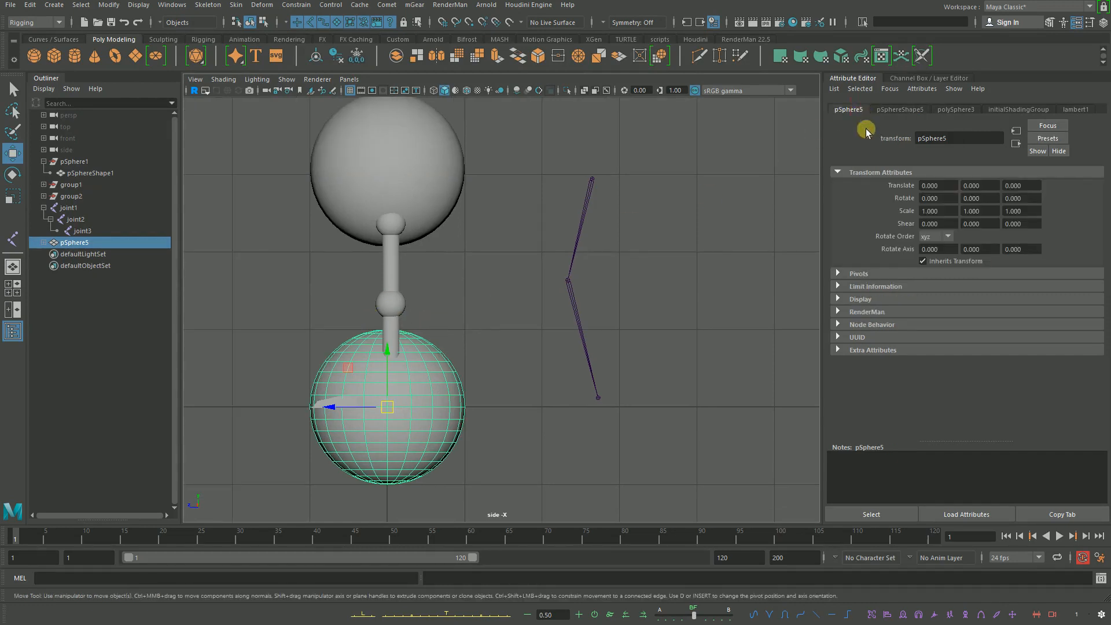
pyautogui.click(875, 173)
pyautogui.click(875, 172)
pyautogui.click(917, 110)
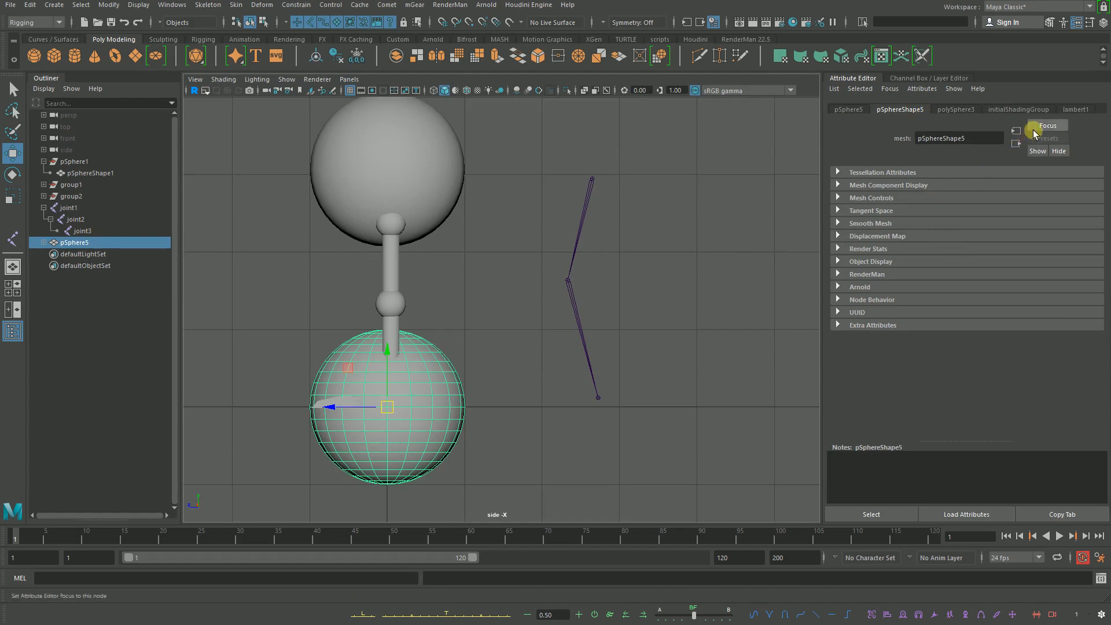
pyautogui.click(1075, 110)
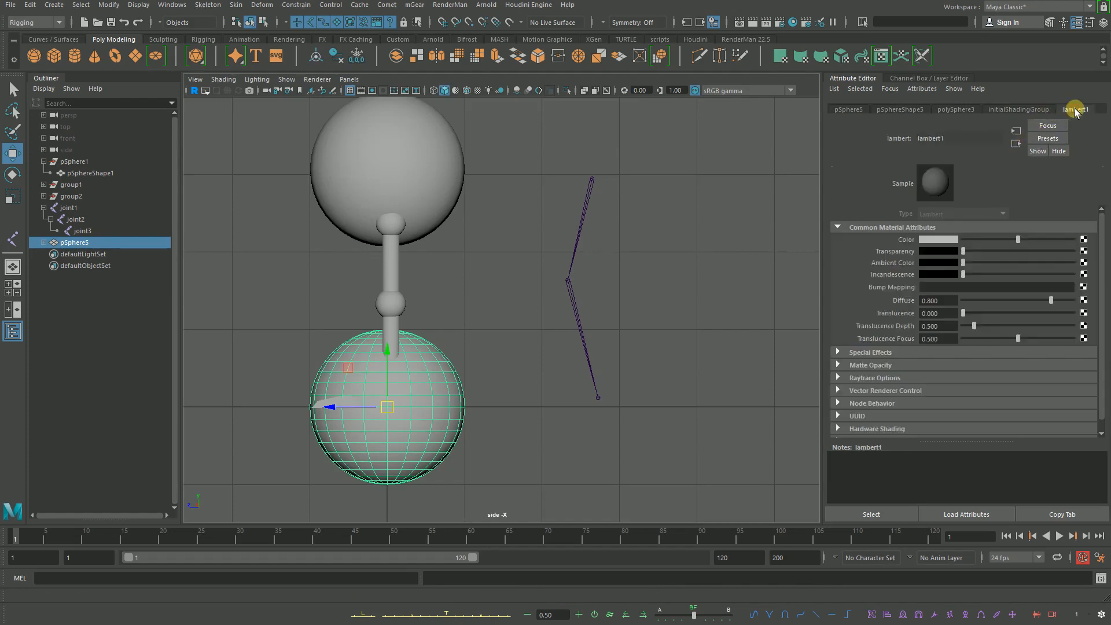
pyautogui.click(1041, 109)
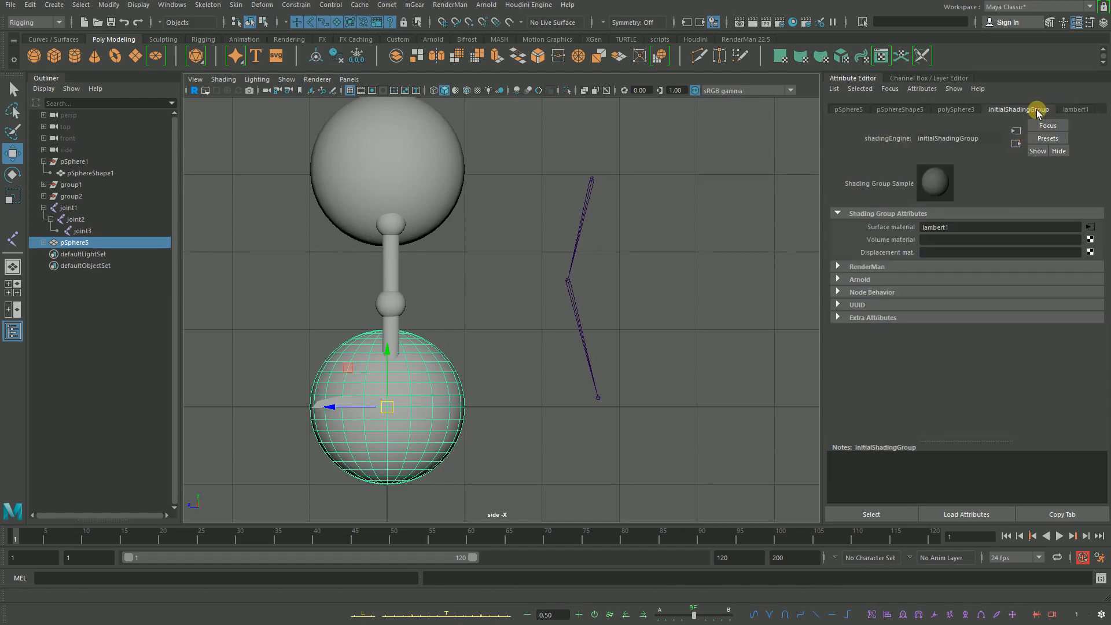
pyautogui.click(1090, 229)
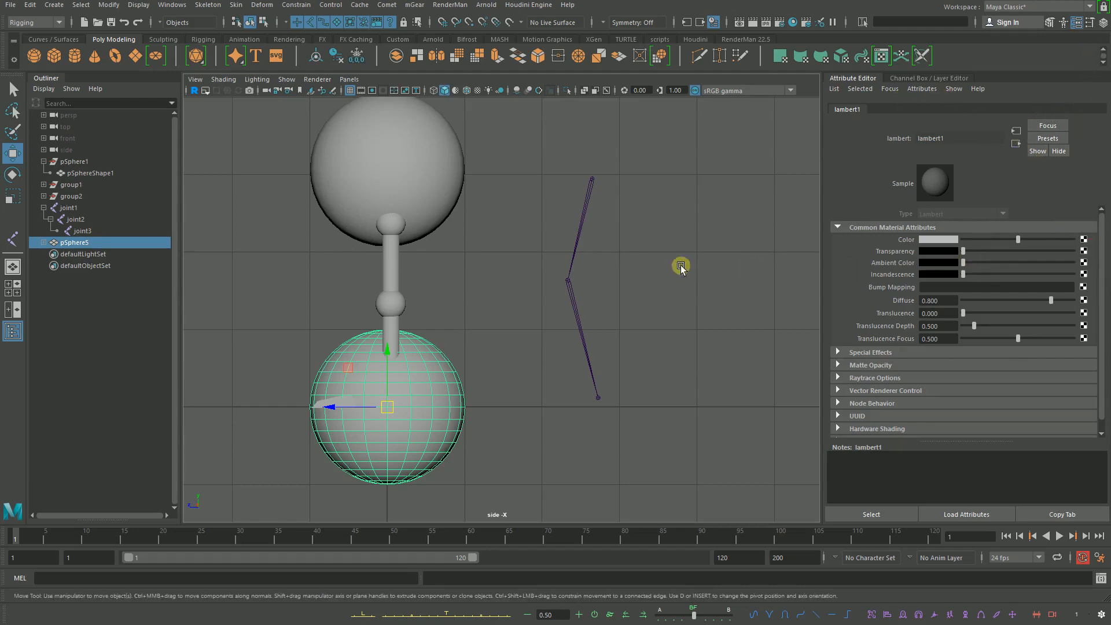
# Step: Return to pSphere5's Transform Attributes and move the sphere to about 1.96 in Y and 1.25 in Z
pyautogui.click(400, 394)
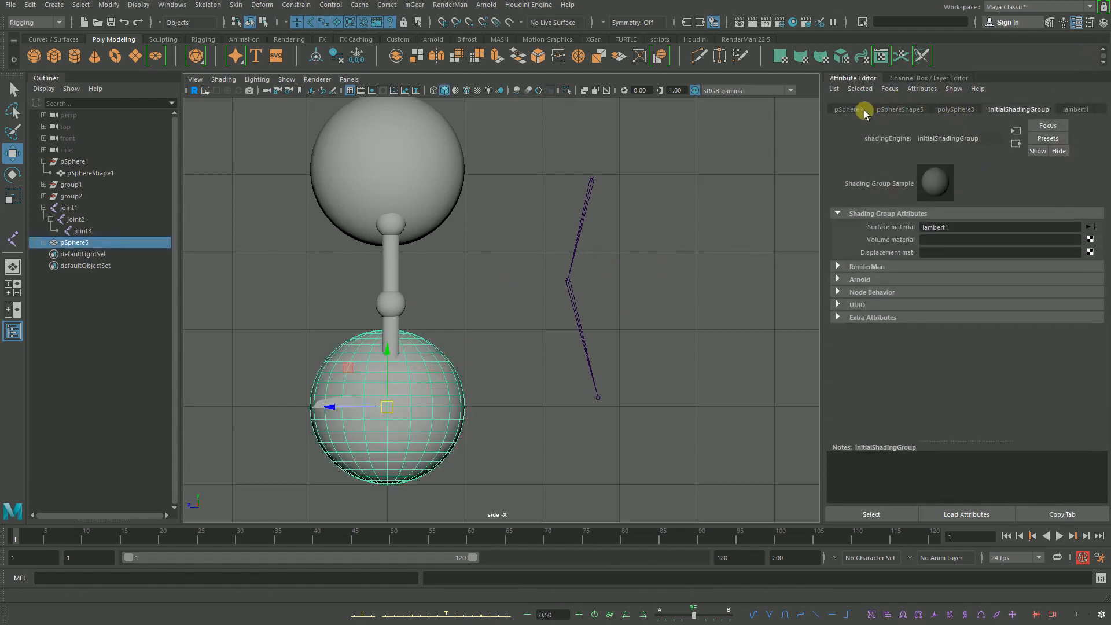
pyautogui.click(849, 109)
pyautogui.click(861, 172)
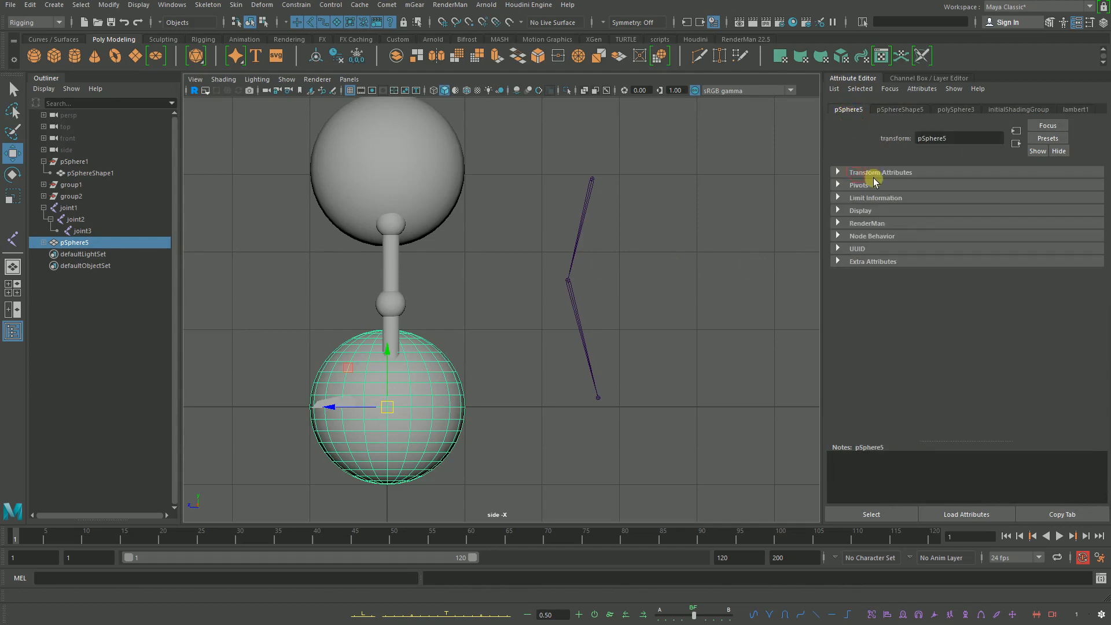
pyautogui.click(871, 185)
pyautogui.click(879, 174)
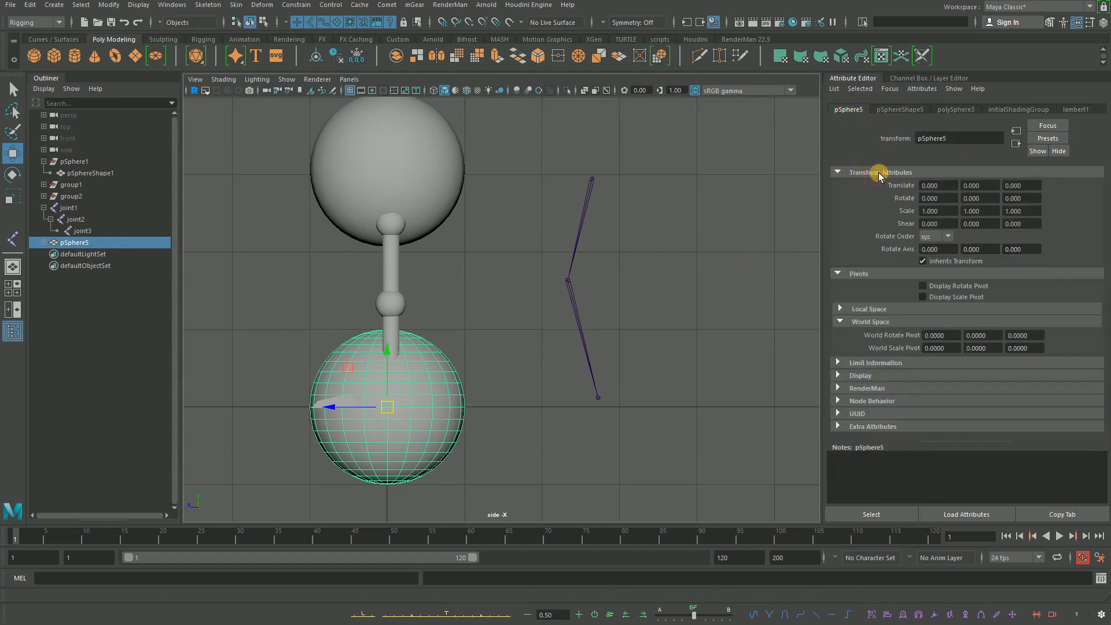
pyautogui.click(874, 274)
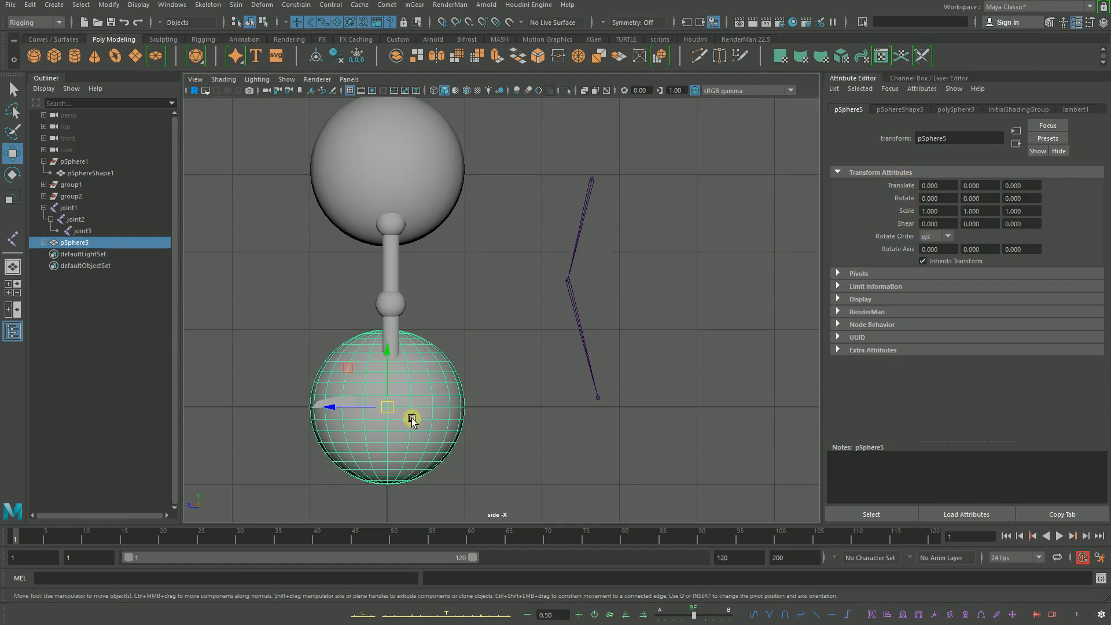
pyautogui.moveTo(388, 407); pyautogui.dragTo(571, 385)
pyautogui.hotkey('ctrl', 'z')
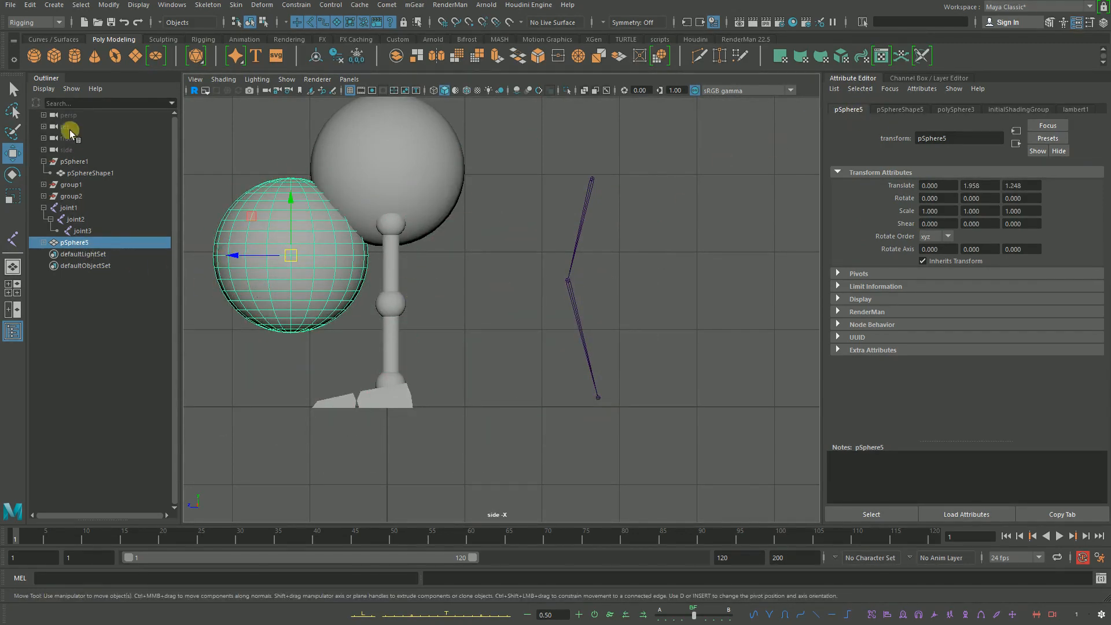
# Step: Hide shape nodes in the Outliner, reselect pSphere5 and view the attributes of its shape node
pyautogui.click(44, 88)
pyautogui.click(56, 121)
pyautogui.click(248, 166)
pyautogui.click(236, 258)
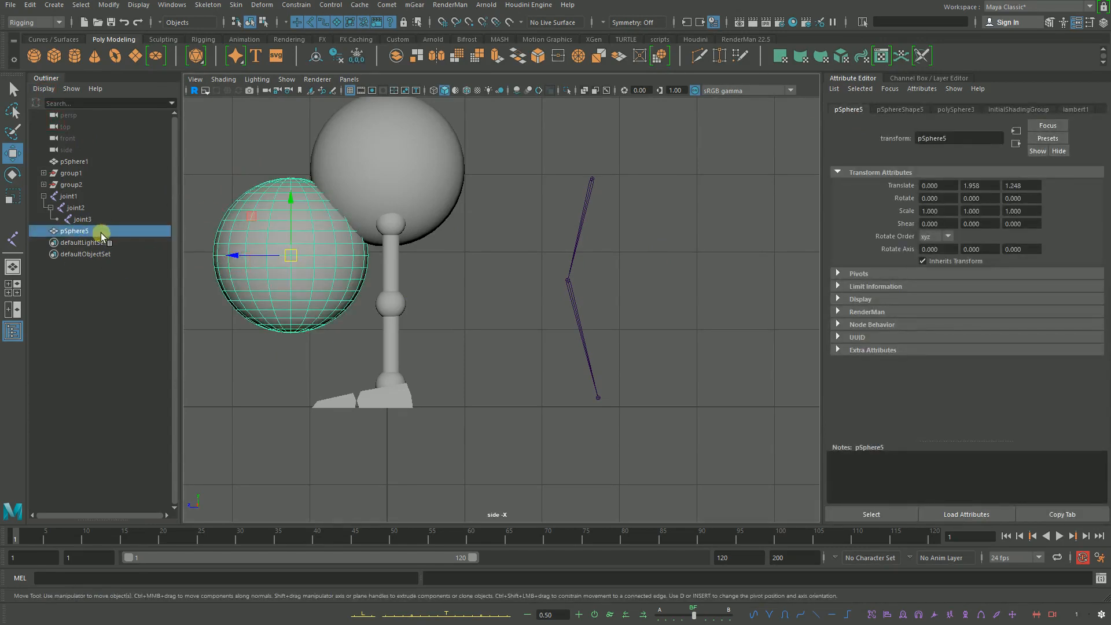
pyautogui.click(213, 179)
pyautogui.click(122, 230)
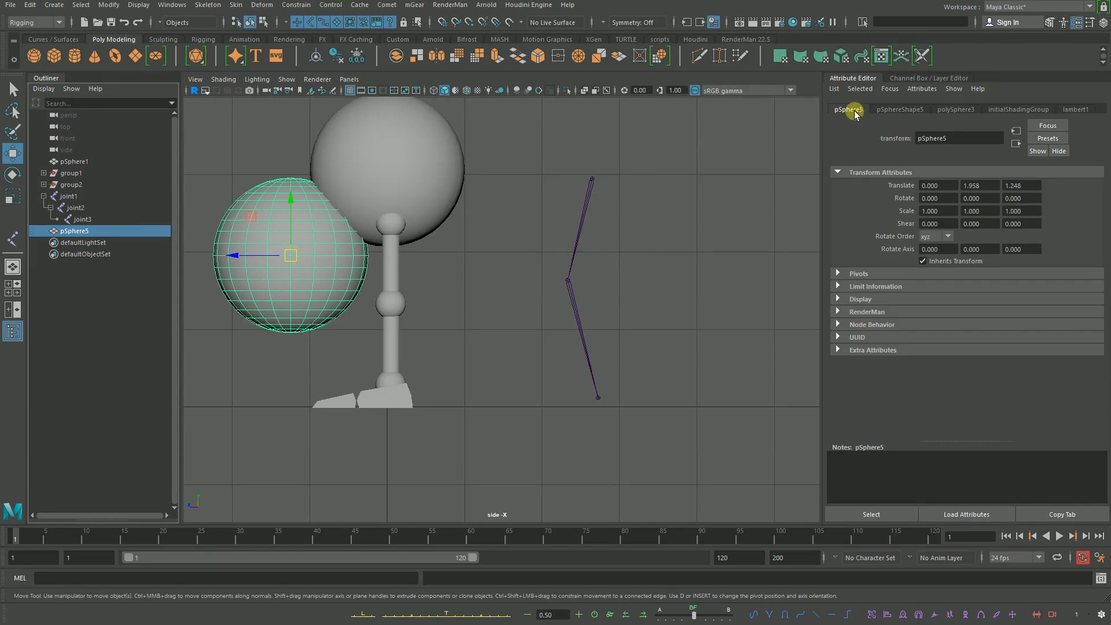
pyautogui.click(911, 114)
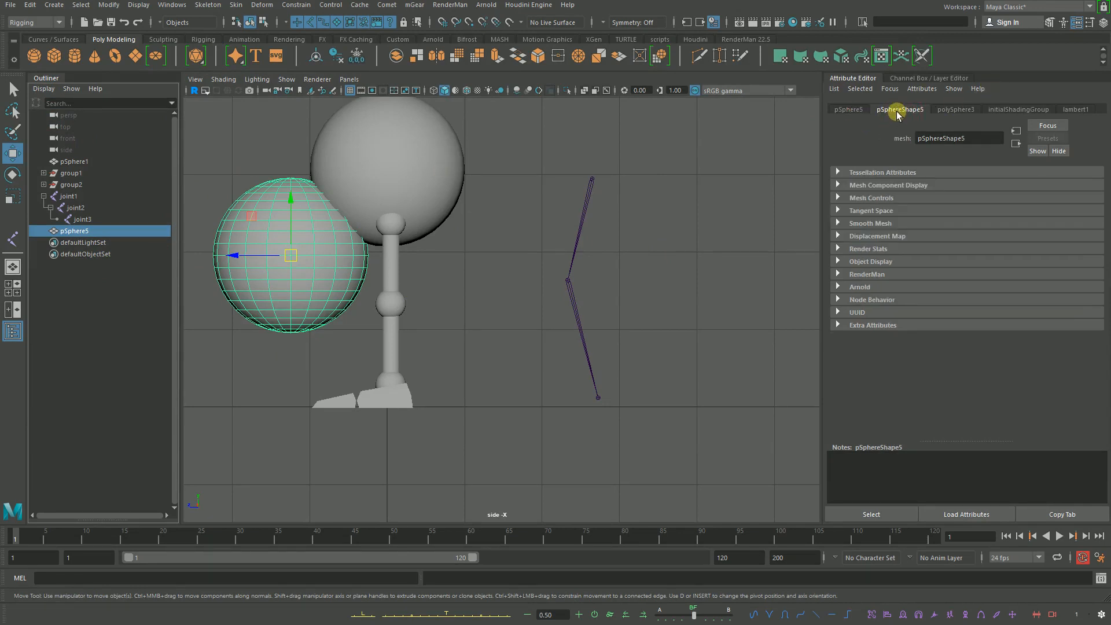
# Step: Show shape nodes in the Outliner, expand pSphere5 and select pSphereShape5 to view its attributes alone
pyautogui.click(38, 88)
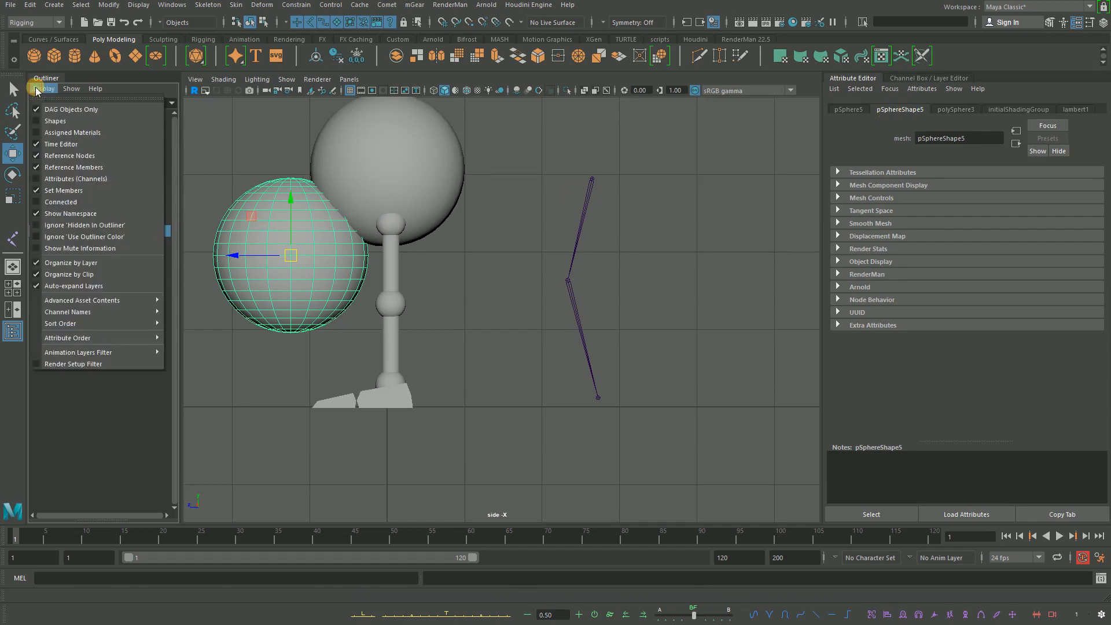
pyautogui.click(48, 126)
pyautogui.click(49, 245)
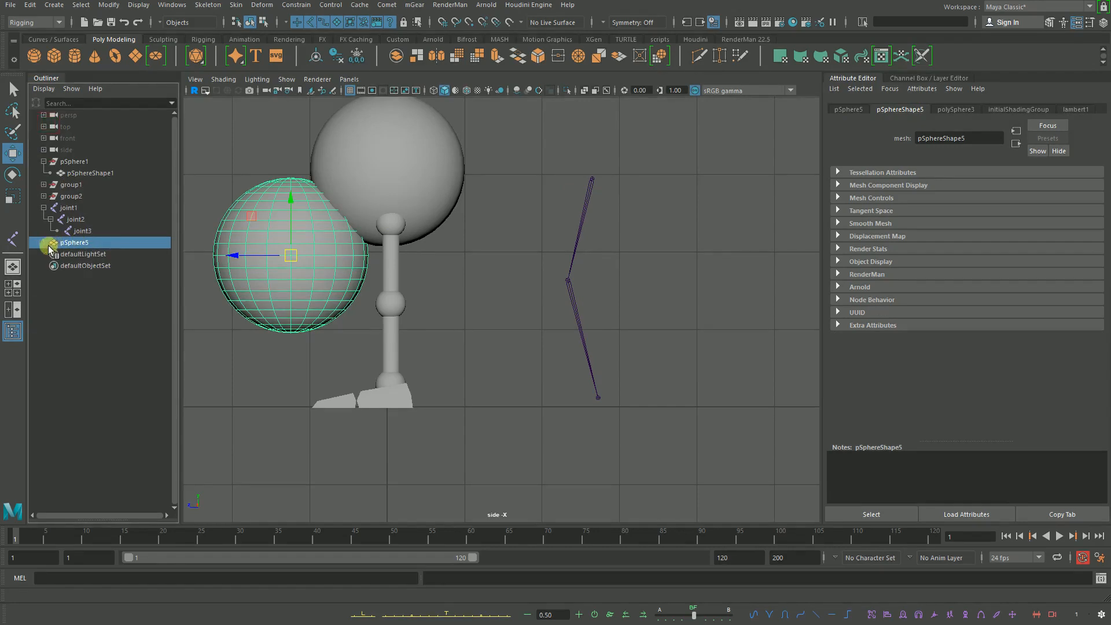
pyautogui.click(44, 243)
pyautogui.moveTo(88, 258); pyautogui.dragTo(105, 269)
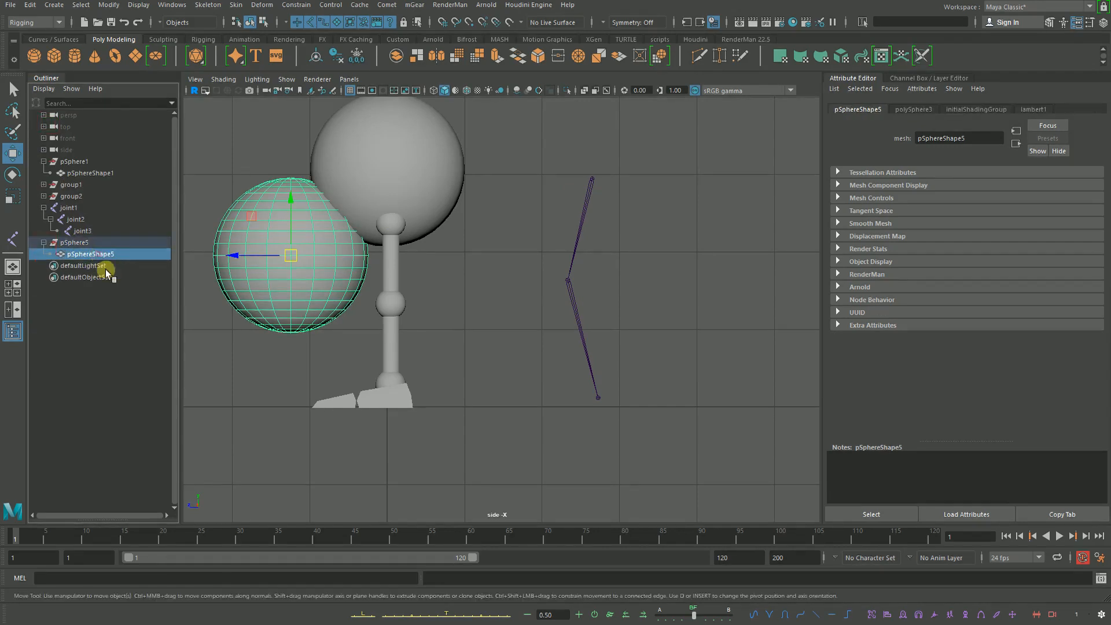
pyautogui.click(462, 301)
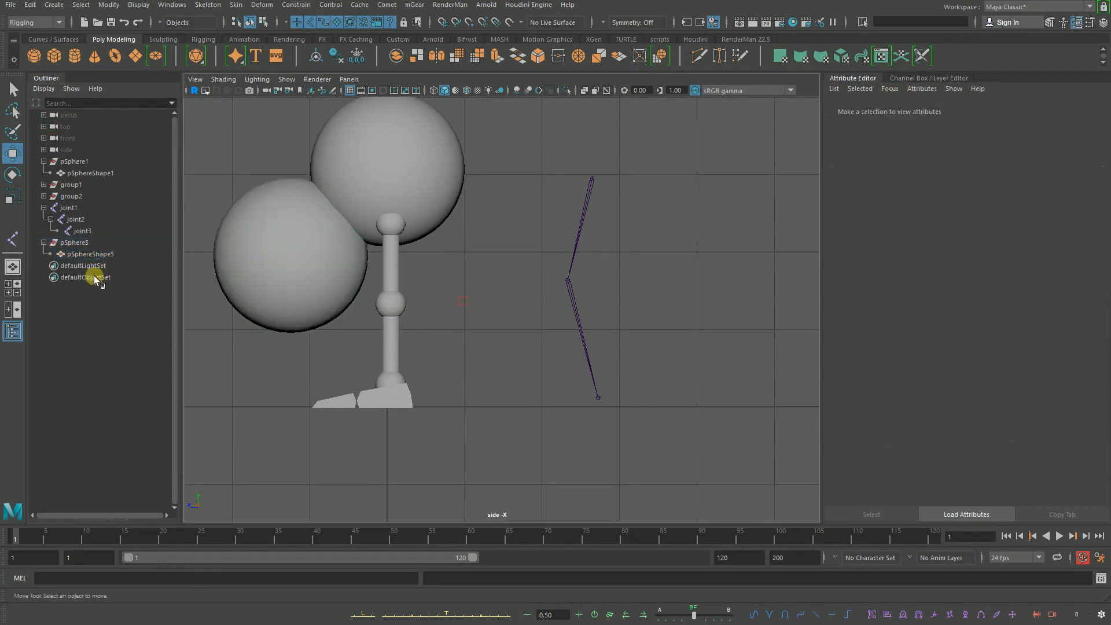
pyautogui.click(106, 258)
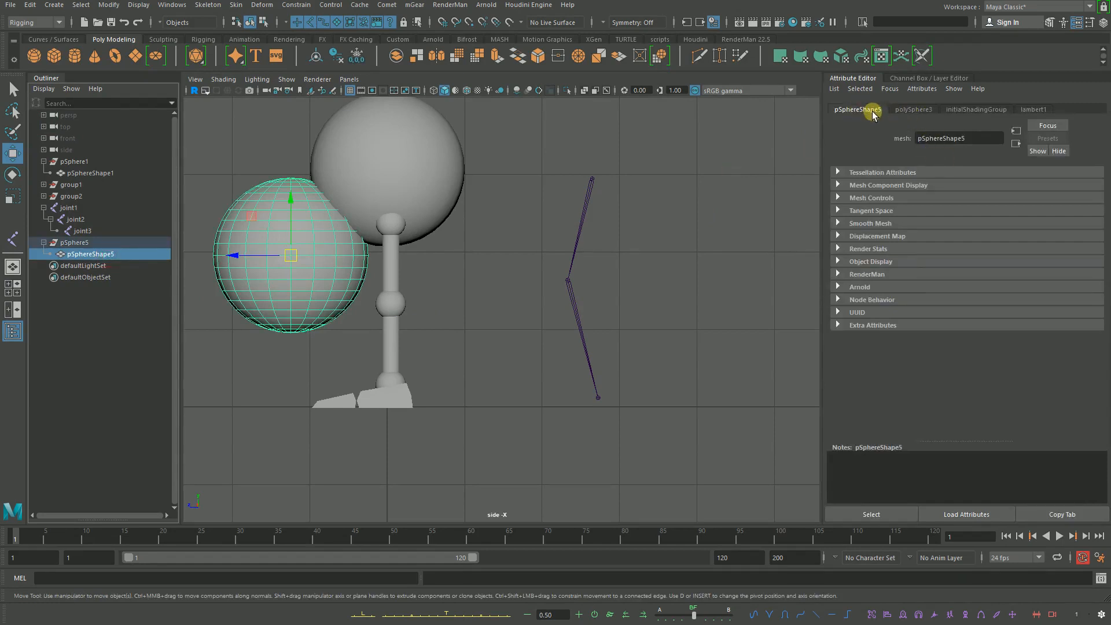
pyautogui.click(294, 350)
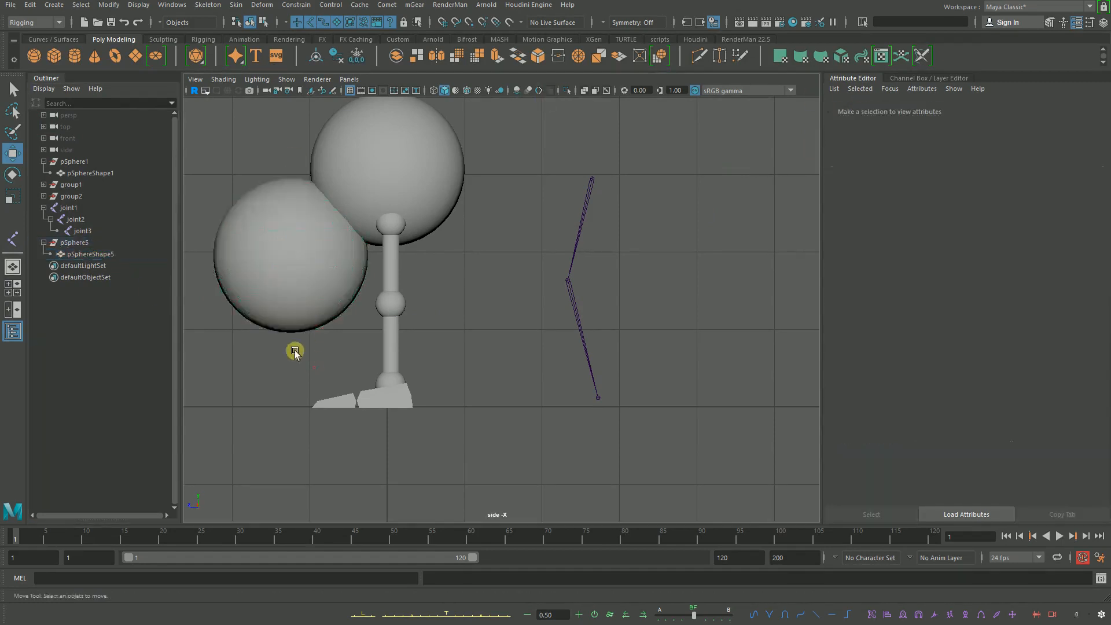
# Step: Hide the shape nodes in the Outliner again and view the transform attributes of pSphere5
pyautogui.click(47, 89)
pyautogui.click(64, 115)
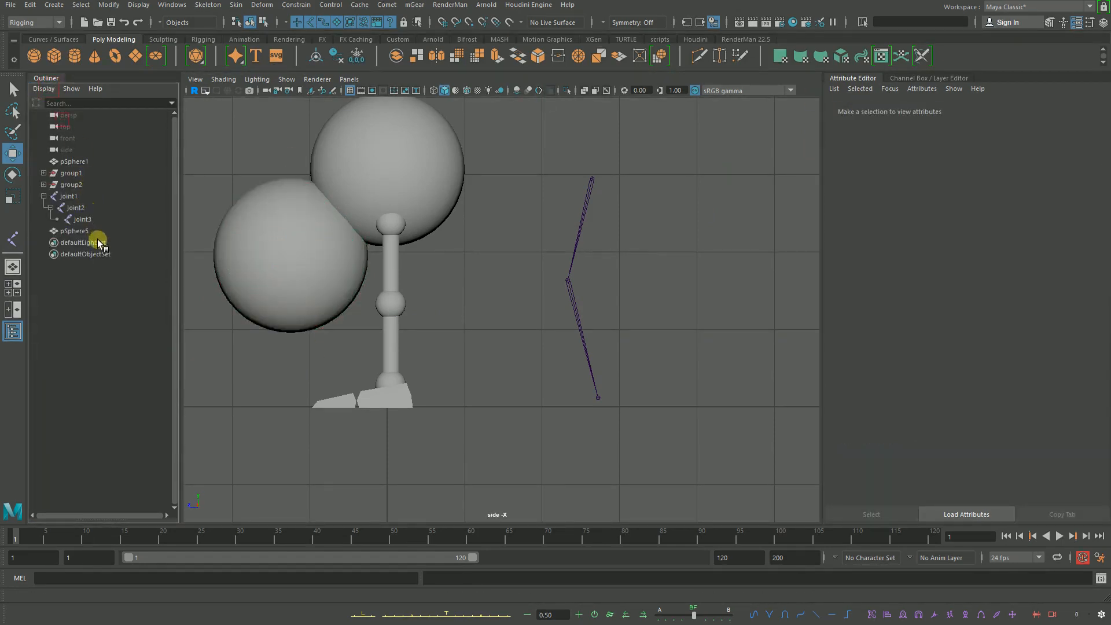
pyautogui.click(95, 231)
pyautogui.click(850, 110)
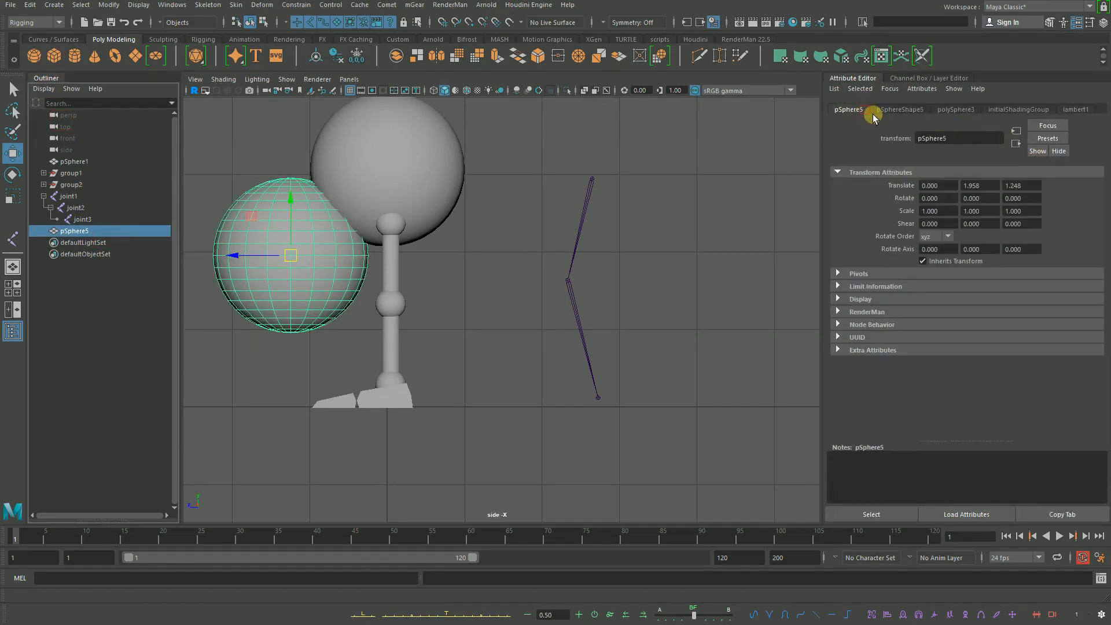
# Step: Redisplay the Outliner's shape nodes, select pSphereShape5, and switch the selection to its parent transform pSphere5
pyautogui.click(44, 89)
pyautogui.click(63, 115)
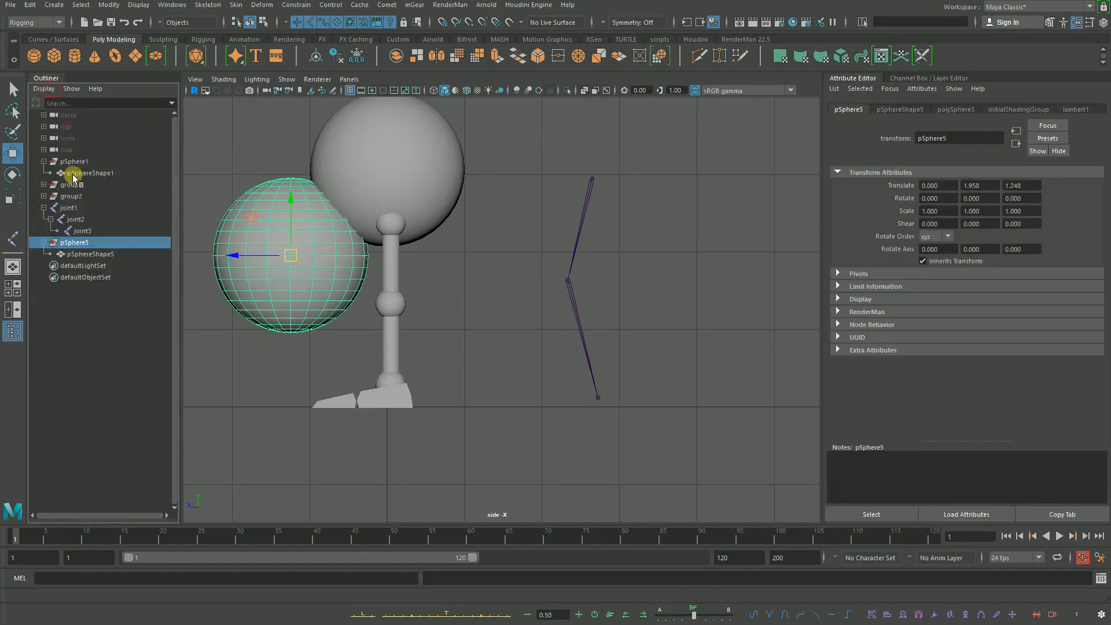
pyautogui.click(84, 255)
pyautogui.click(106, 242)
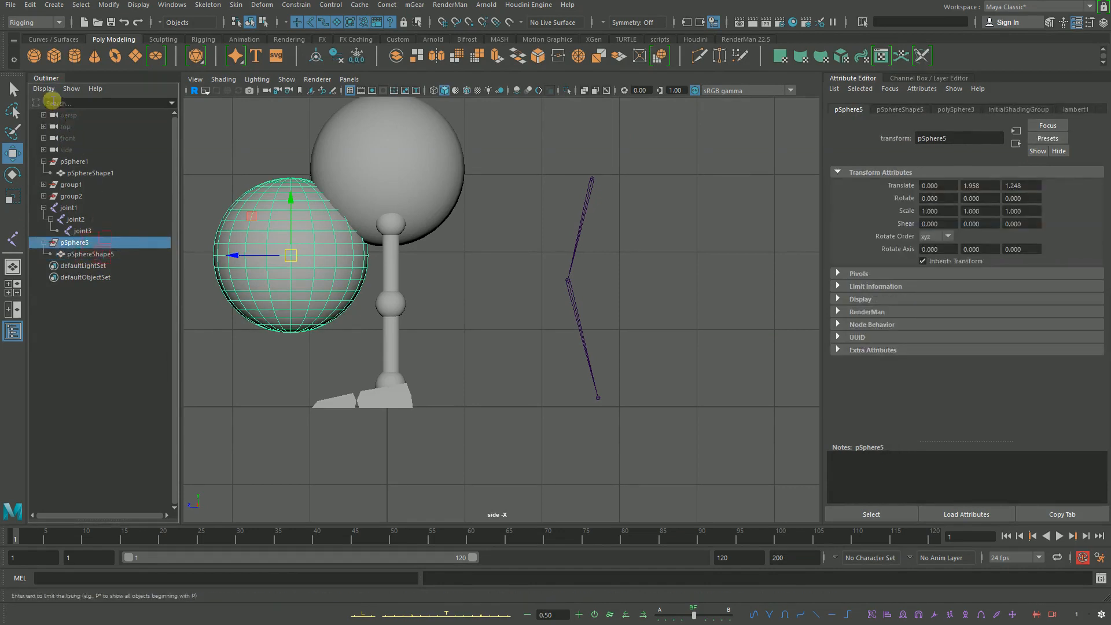
# Step: Toggle shape node display in the Outliner and compare the attributes of the pSphere5 transform with those of pSphereShape5
pyautogui.click(44, 89)
pyautogui.click(57, 109)
pyautogui.click(44, 89)
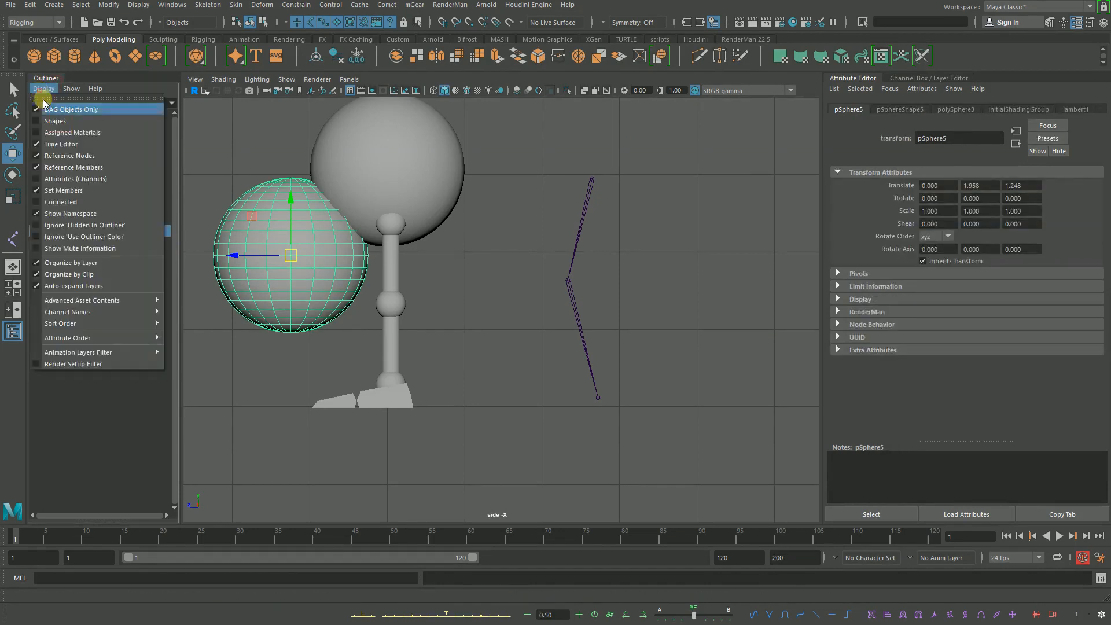
pyautogui.click(44, 90)
pyautogui.click(81, 254)
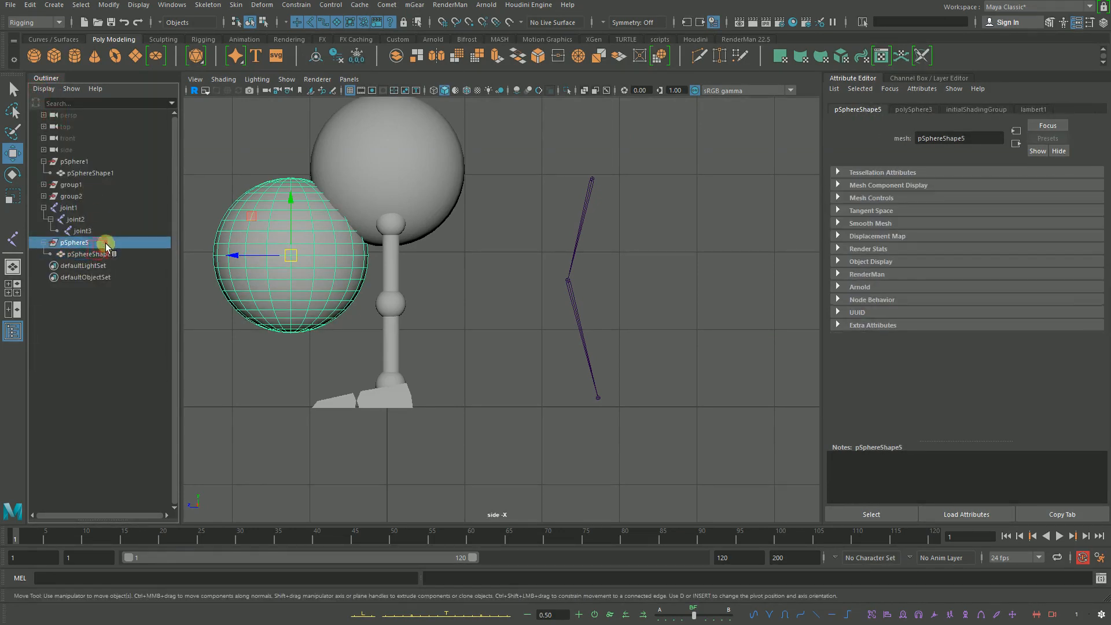
pyautogui.click(103, 242)
pyautogui.click(122, 254)
pyautogui.click(117, 242)
pyautogui.click(122, 252)
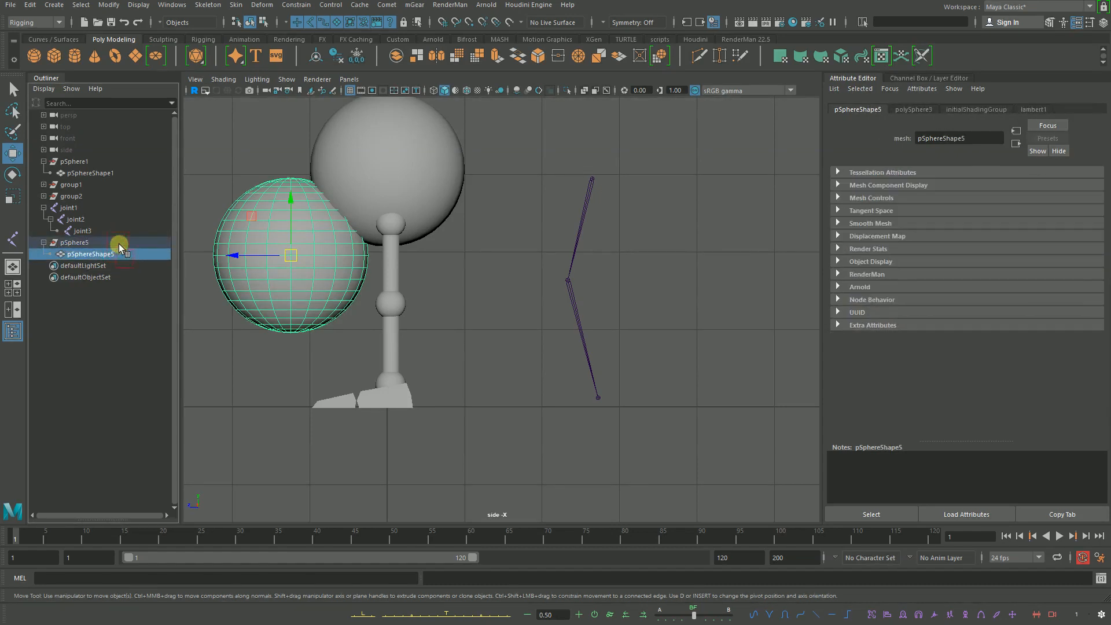
# Step: Hide shape nodes in the Outliner and show the pSphereShape5 attributes of the selected sphere
pyautogui.click(44, 89)
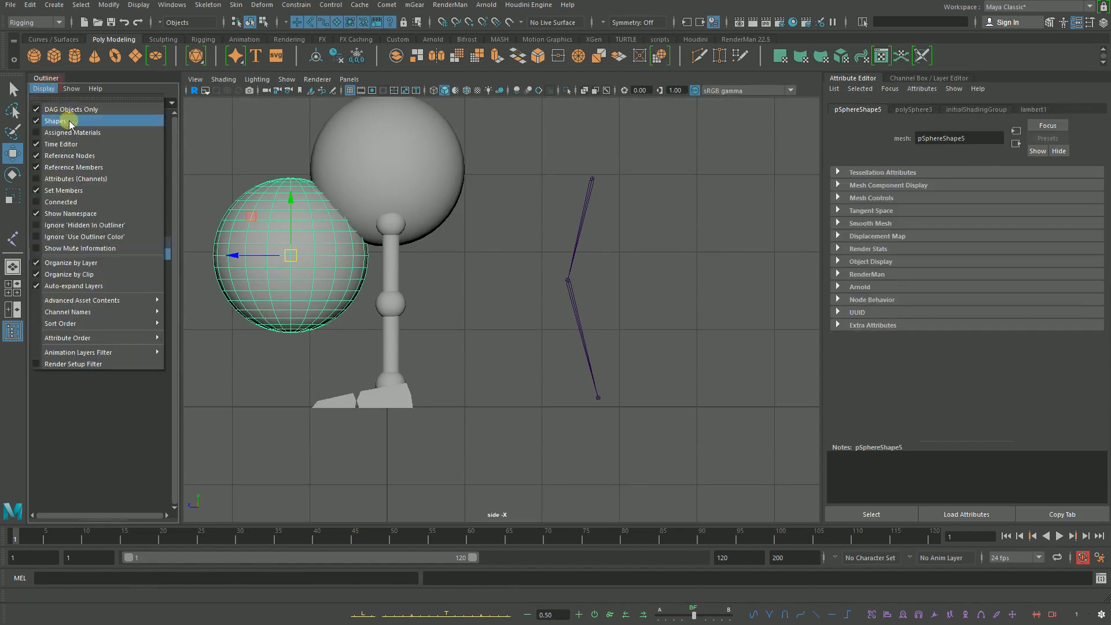
pyautogui.click(70, 121)
pyautogui.click(95, 227)
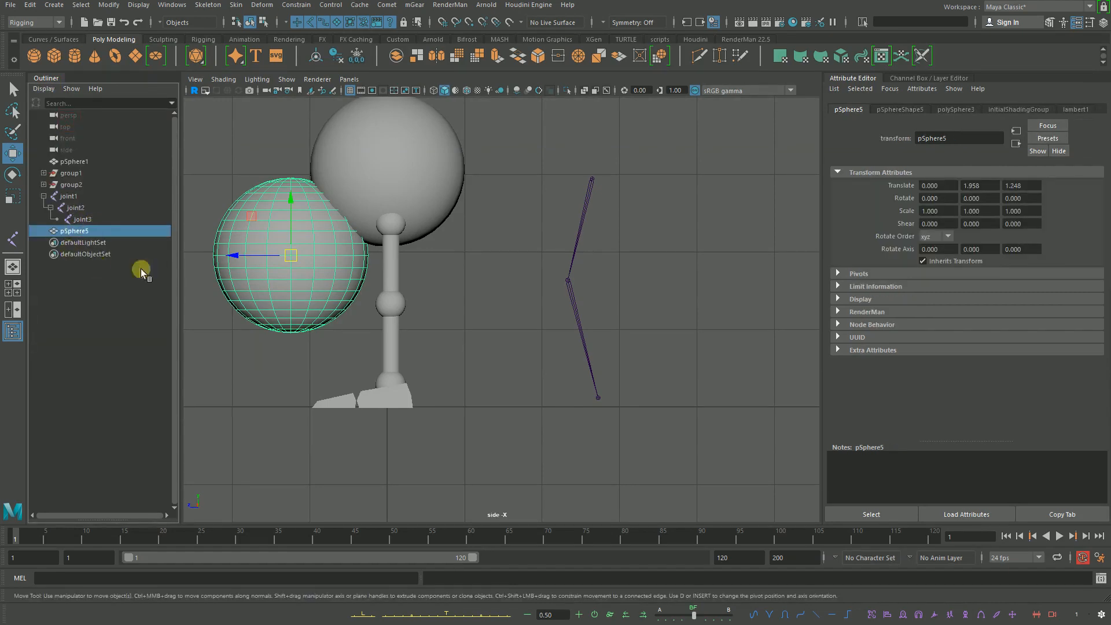
pyautogui.click(886, 111)
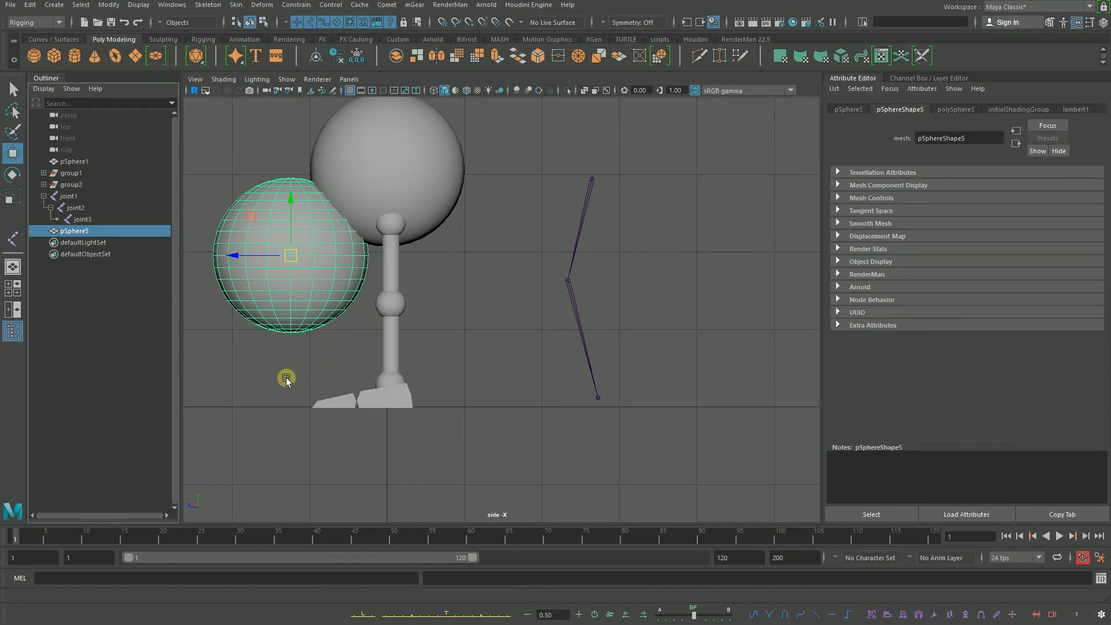
# Step: Delete the extra sphere pSphere5 beside the bot's body
pyautogui.click(298, 348)
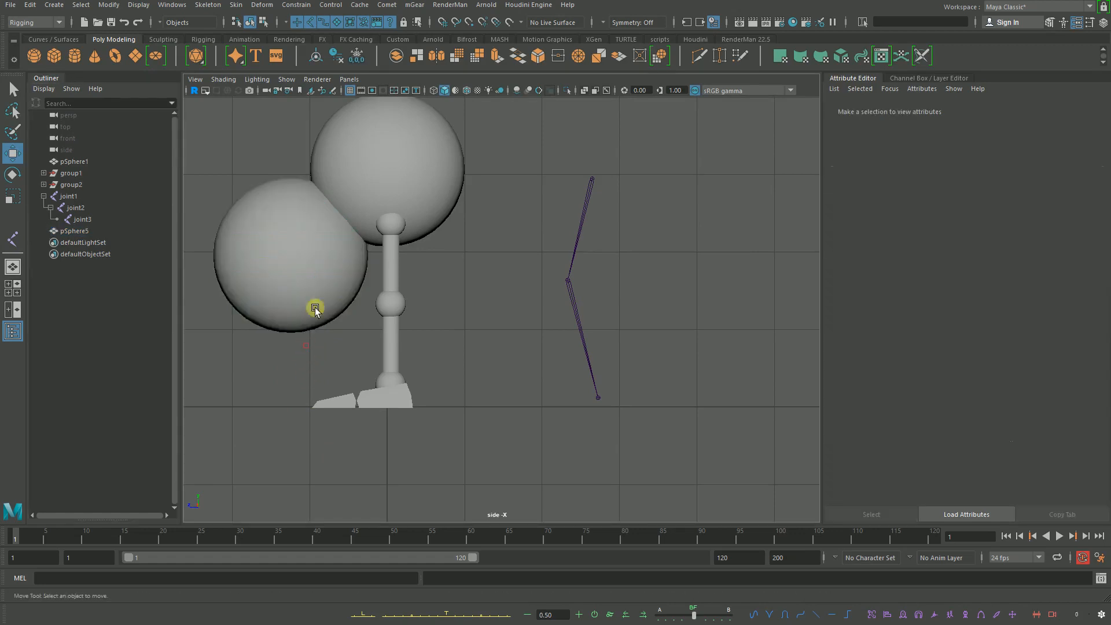
pyautogui.click(314, 308)
pyautogui.press('Delete')
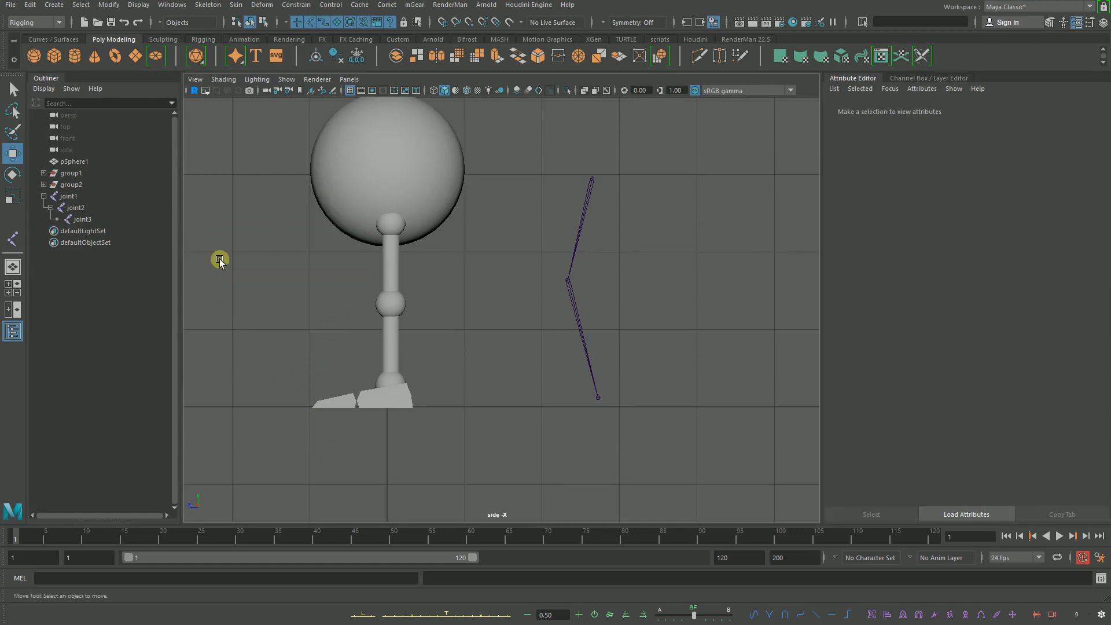
# Step: Select the root joint of the leg chain, continuing past the student version notice
pyautogui.moveTo(630, 200); pyautogui.dragTo(566, 221)
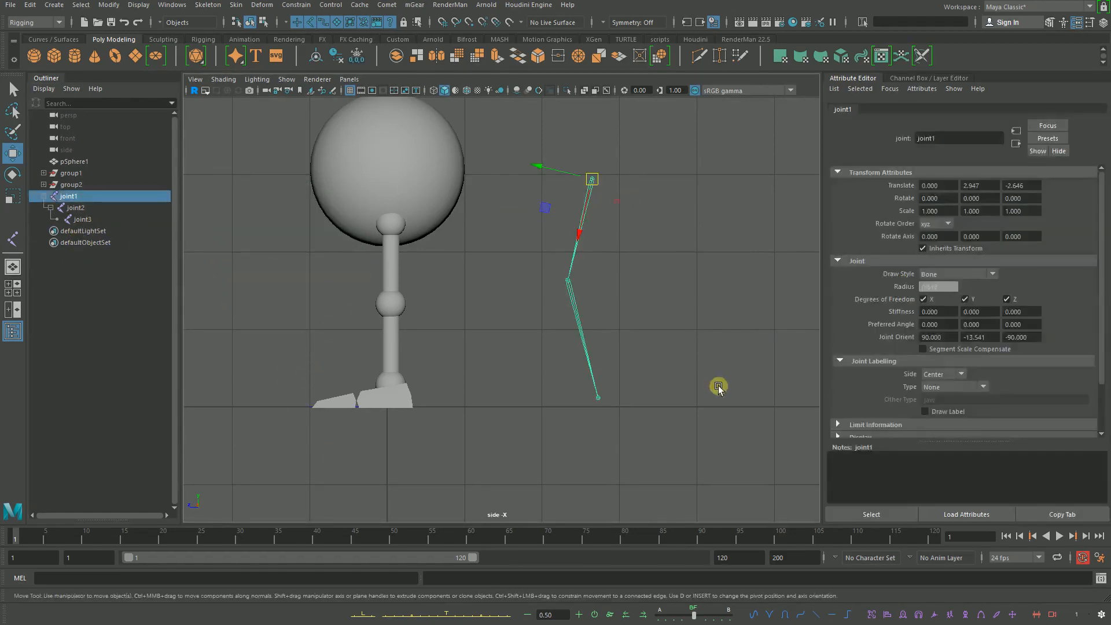
pyautogui.scroll(4, 642, 197)
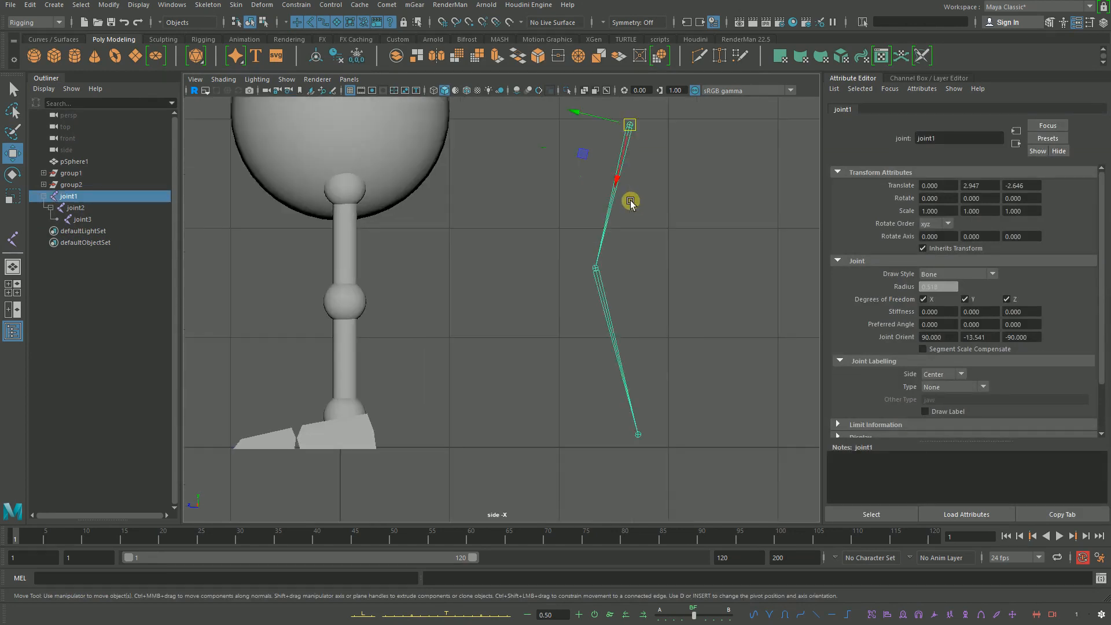
pyautogui.scroll(-6, 639, 199)
pyautogui.scroll(2, 636, 202)
pyautogui.press('q')
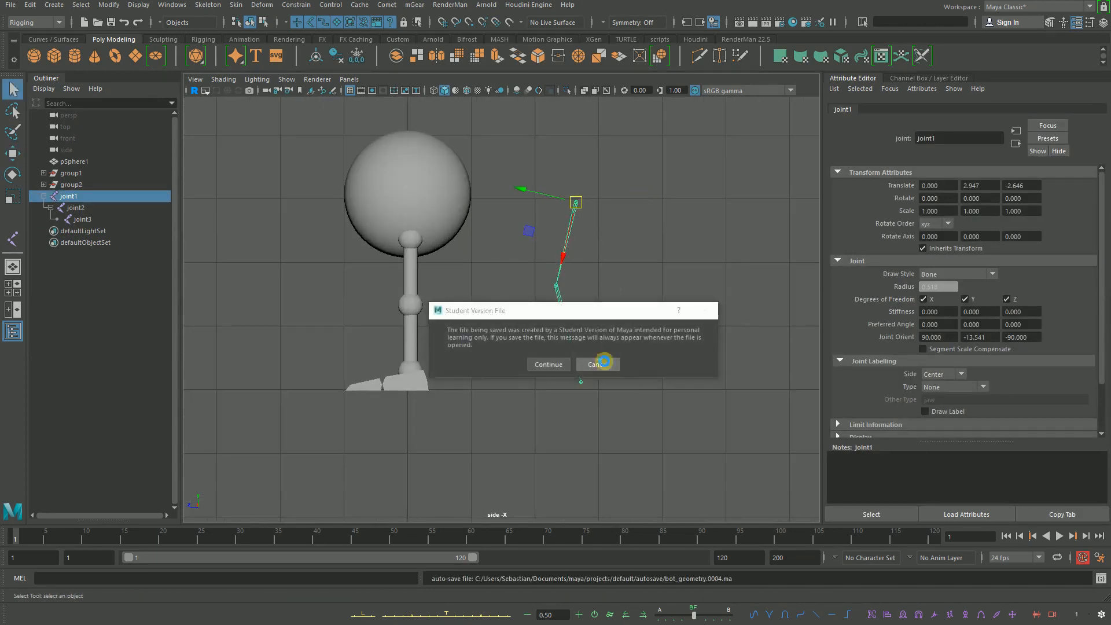
pyautogui.click(553, 364)
pyautogui.scroll(3, 670, 328)
pyautogui.press('w')
pyautogui.keyDown('alt'); pyautogui.moveTo(608, 269); pyautogui.dragTo(541, 286, button='middle'); pyautogui.keyUp('alt')
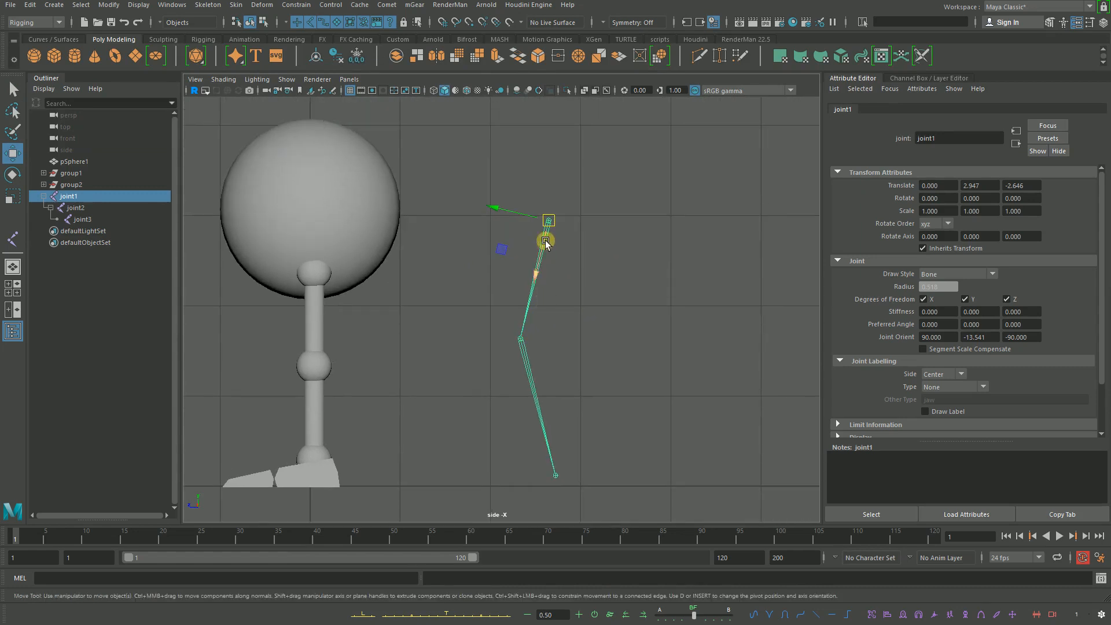
pyautogui.moveTo(626, 204); pyautogui.dragTo(564, 246)
pyautogui.click(604, 197)
pyautogui.moveTo(605, 197); pyautogui.dragTo(507, 245)
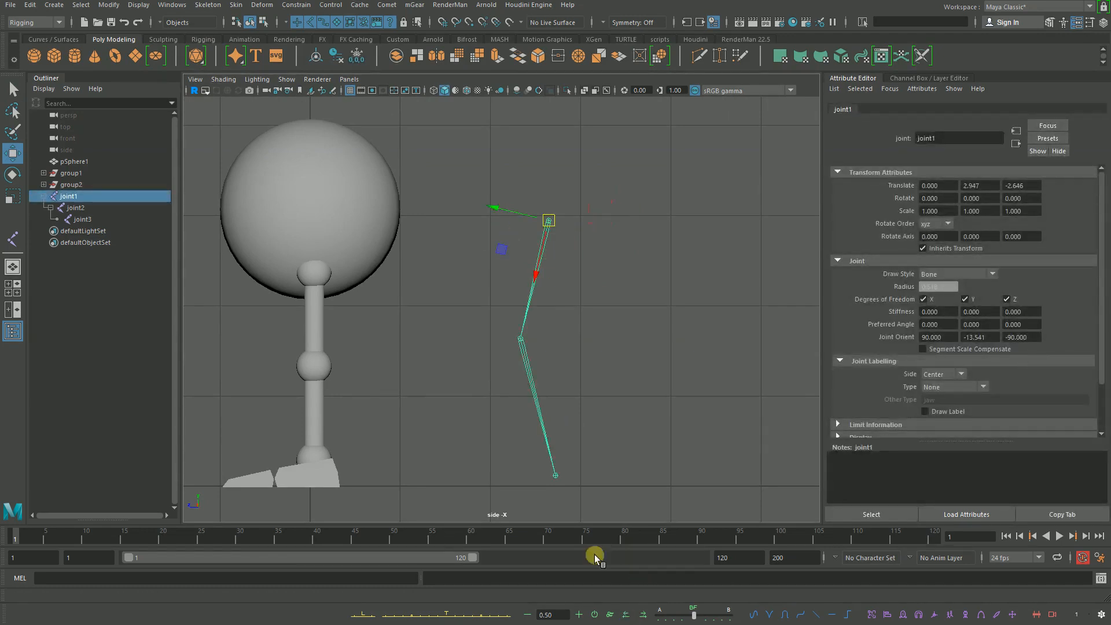
# Step: Switch to the Notepad notes, highlight the "= joints + ik solver" part of the Piernas line, and return to Maya
pyautogui.hotkey('alt', 'Tab')
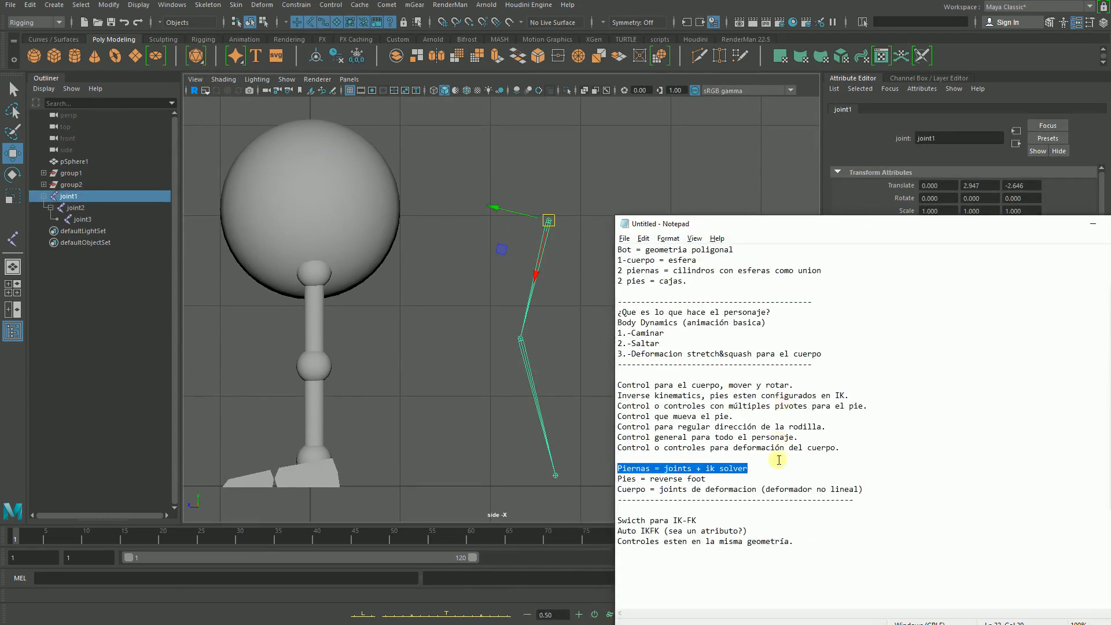
pyautogui.moveTo(773, 467); pyautogui.dragTo(655, 466)
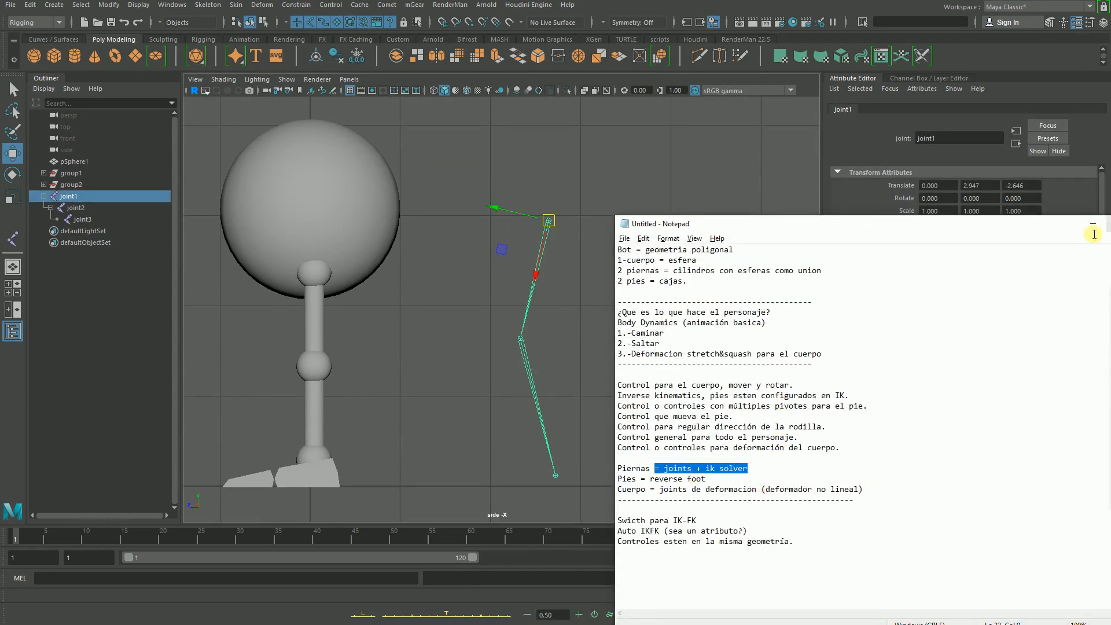
pyautogui.click(1092, 225)
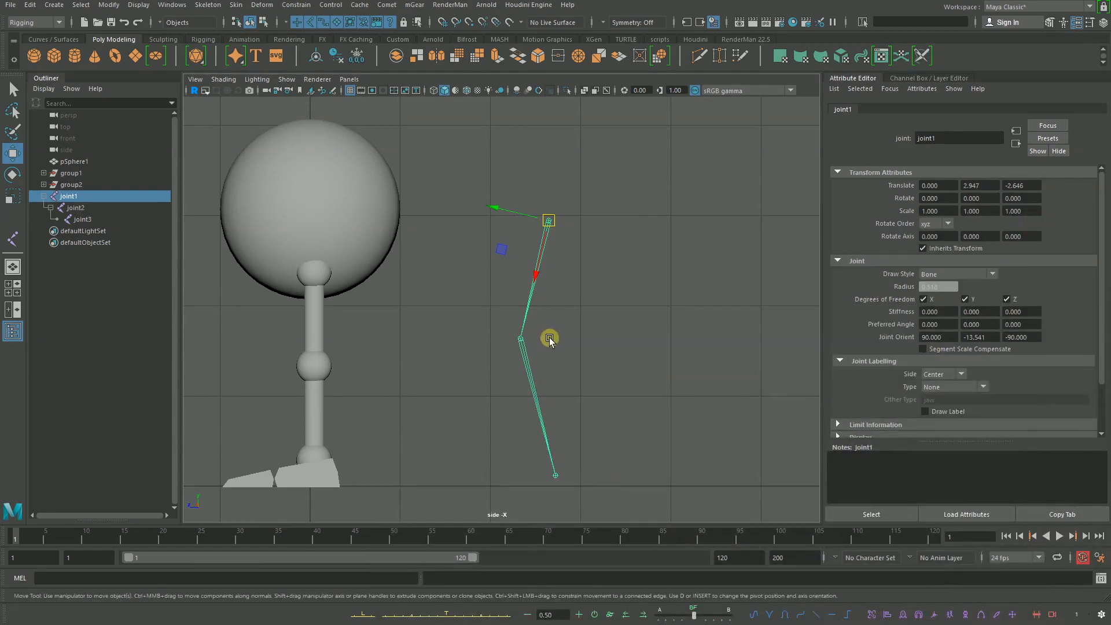
# Step: Deselect the joints, open the Create IK Handle options and reset the tool to its defaults
pyautogui.click(565, 223)
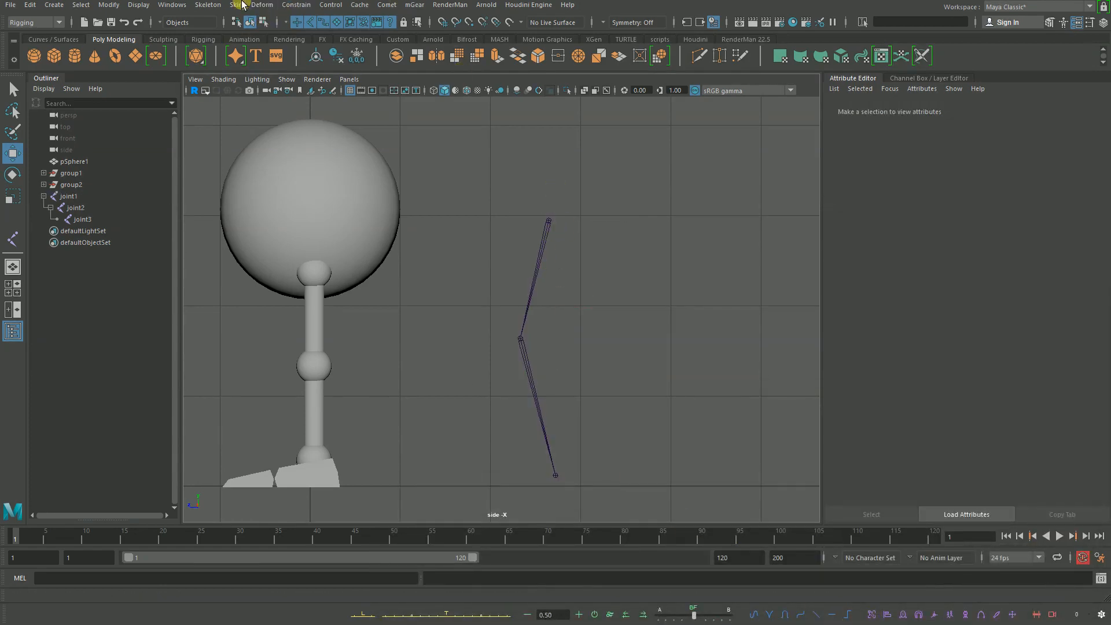
pyautogui.click(208, 4)
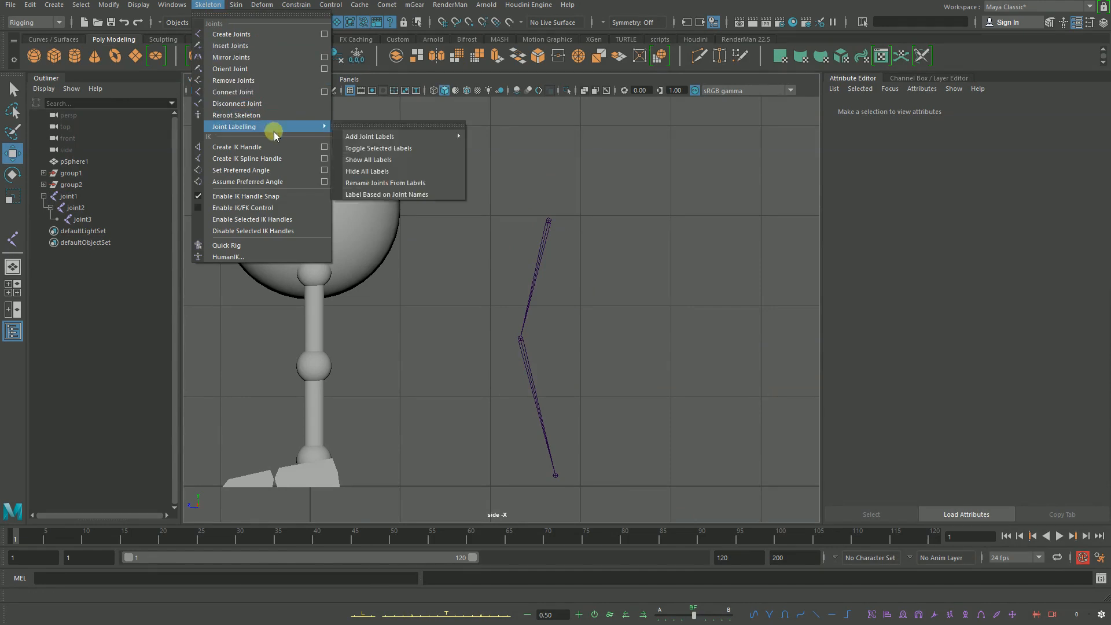
pyautogui.click(325, 147)
pyautogui.moveTo(822, 379); pyautogui.dragTo(337, 145)
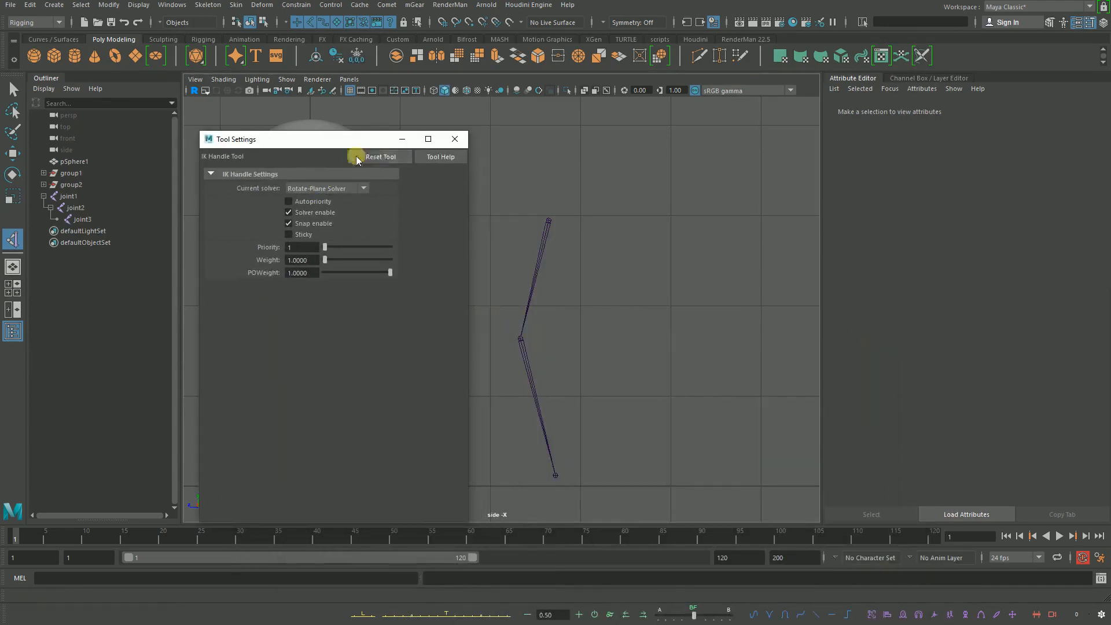
pyautogui.click(391, 159)
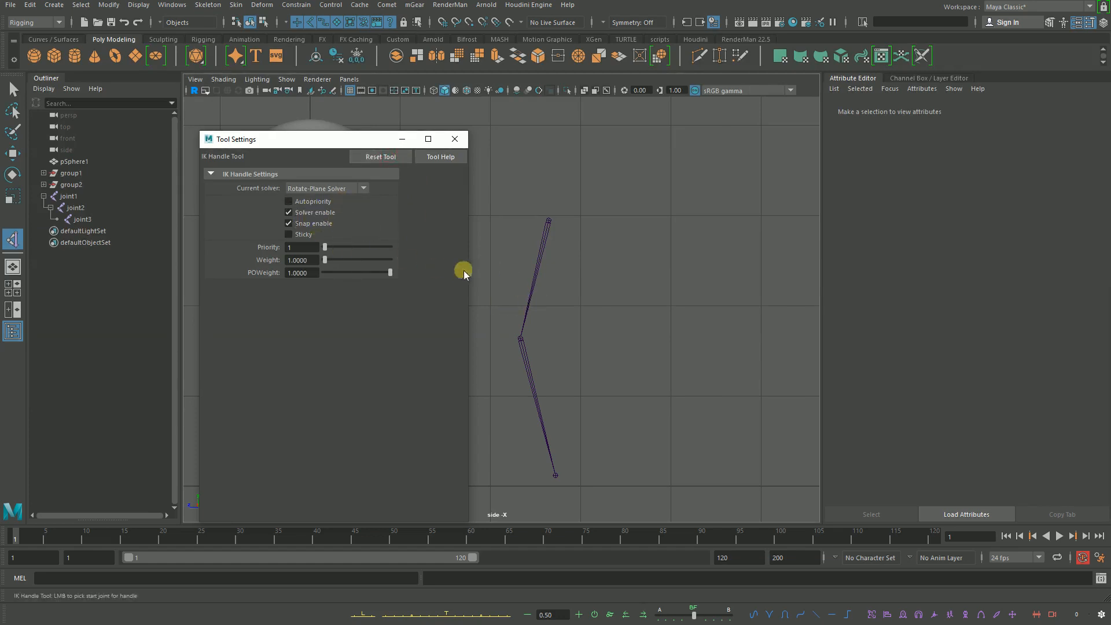
# Step: Create a Rotate-Plane IK handle from joint1 at the hip to joint3 at the ankle
pyautogui.click(547, 220)
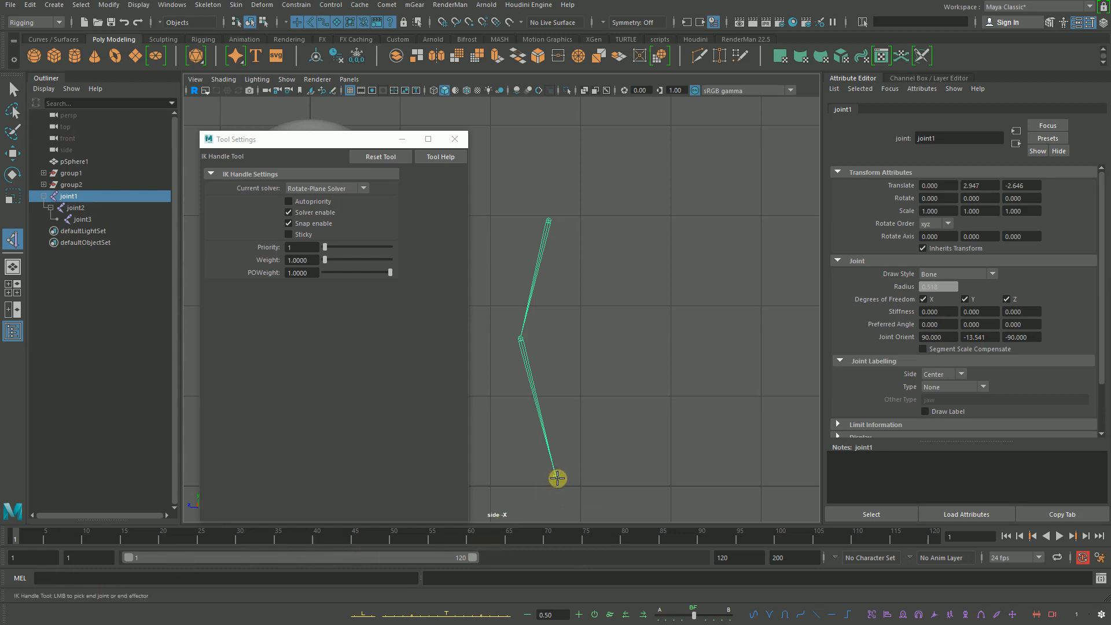
pyautogui.click(557, 478)
pyautogui.press('w')
pyautogui.click(574, 469)
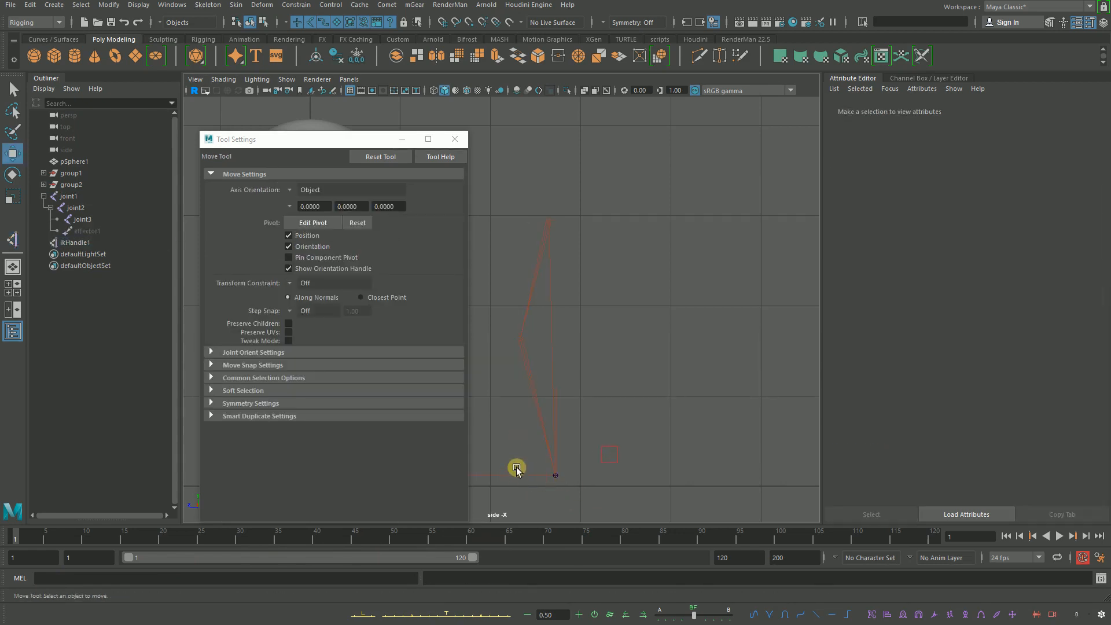
pyautogui.click(510, 476)
pyautogui.click(563, 450)
# Step: Move the IK handle up and back to about Y 0.517, Z -3.126 to bend the leg chain
pyautogui.moveTo(583, 504); pyautogui.dragTo(537, 470)
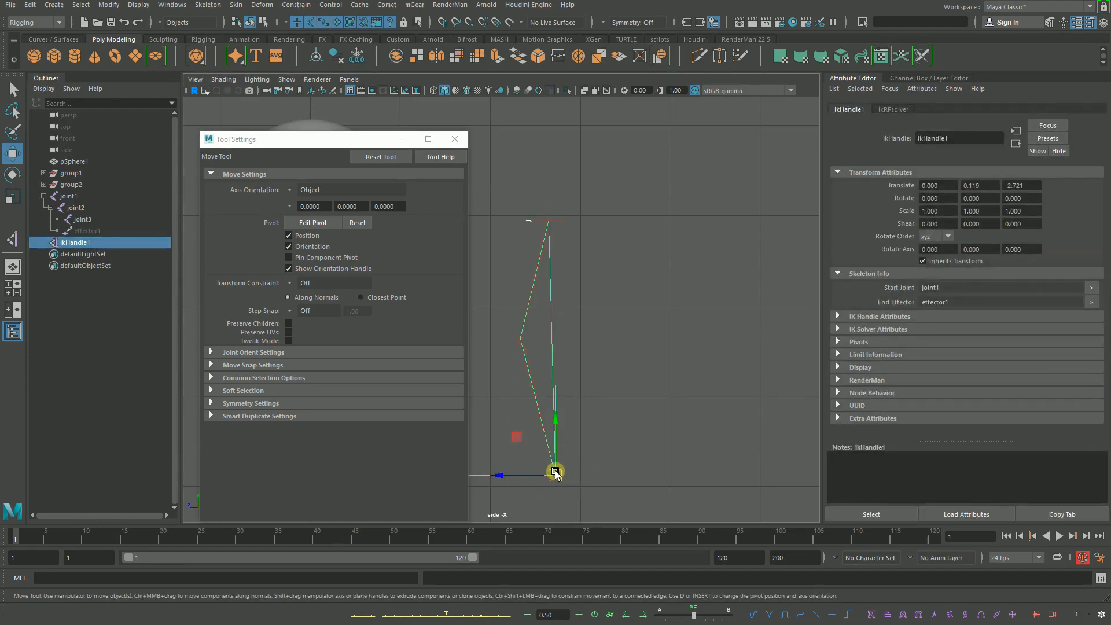
pyautogui.moveTo(562, 472); pyautogui.dragTo(617, 432)
pyautogui.moveTo(625, 417); pyautogui.dragTo(593, 433)
pyautogui.click(642, 389)
pyautogui.click(602, 368)
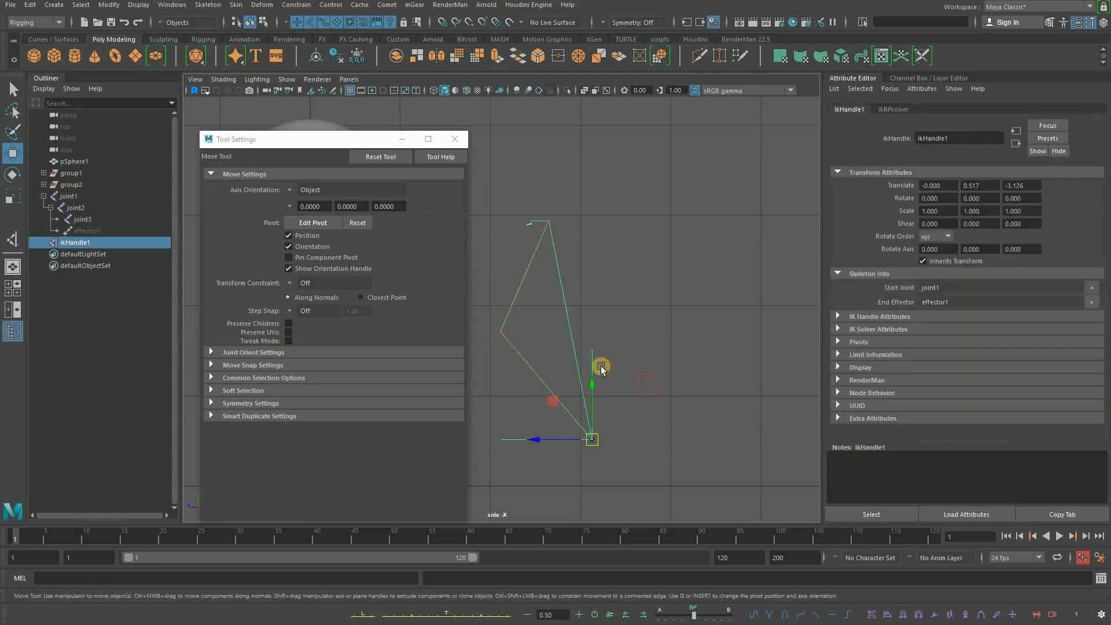
# Step: Delete the IK handle from the leg chain, undo the deletion once, and delete it again
pyautogui.press('Delete')
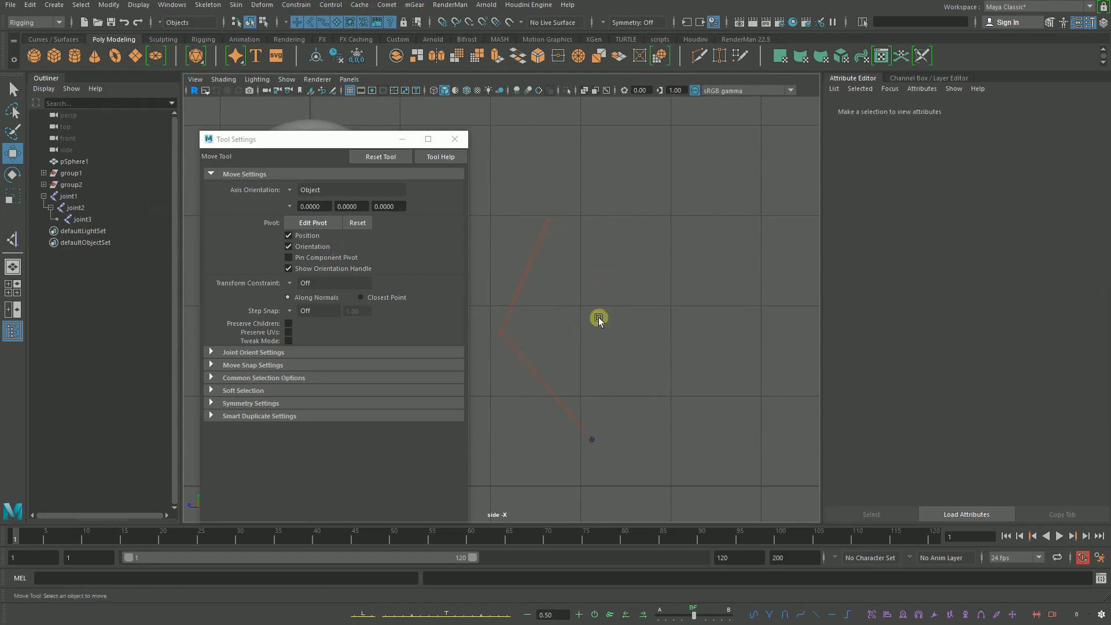
pyautogui.hotkey('ctrl', 'z')
pyautogui.click(637, 405)
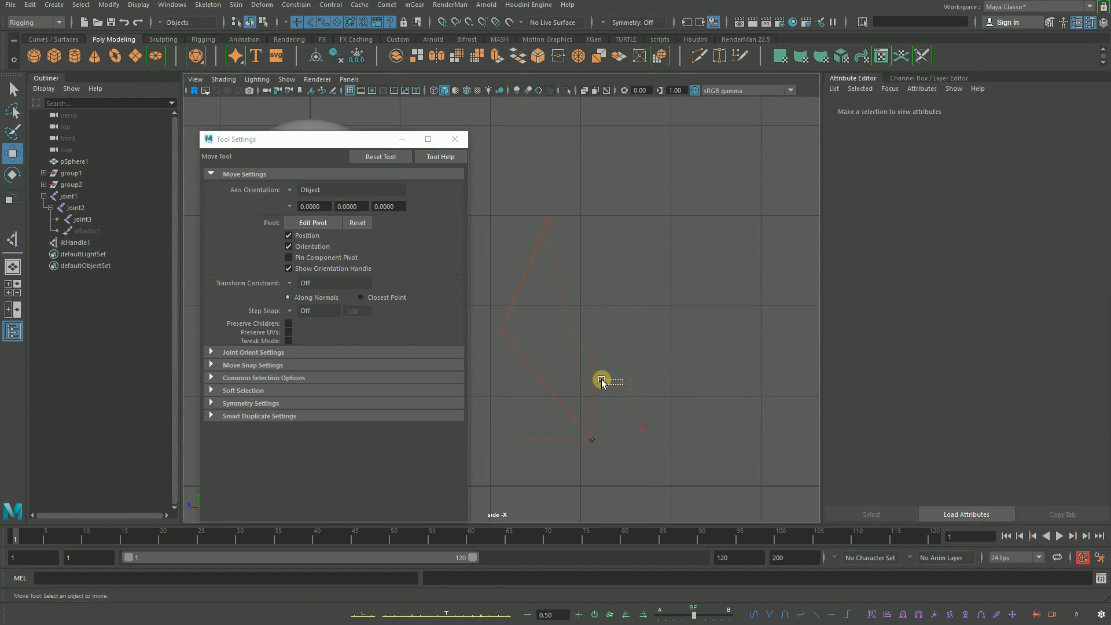
pyautogui.click(583, 368)
pyautogui.press('Delete')
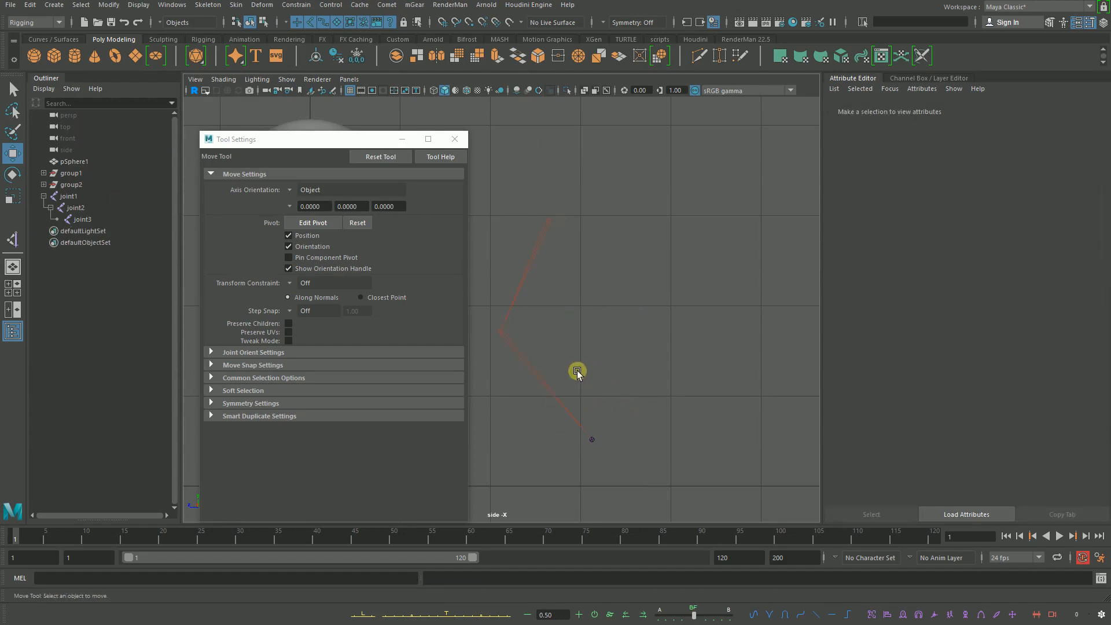
# Step: Rotate joint2 and joint1 to straighten the leg chain, with joint1 at about 2.53 degrees in Z
pyautogui.click(534, 368)
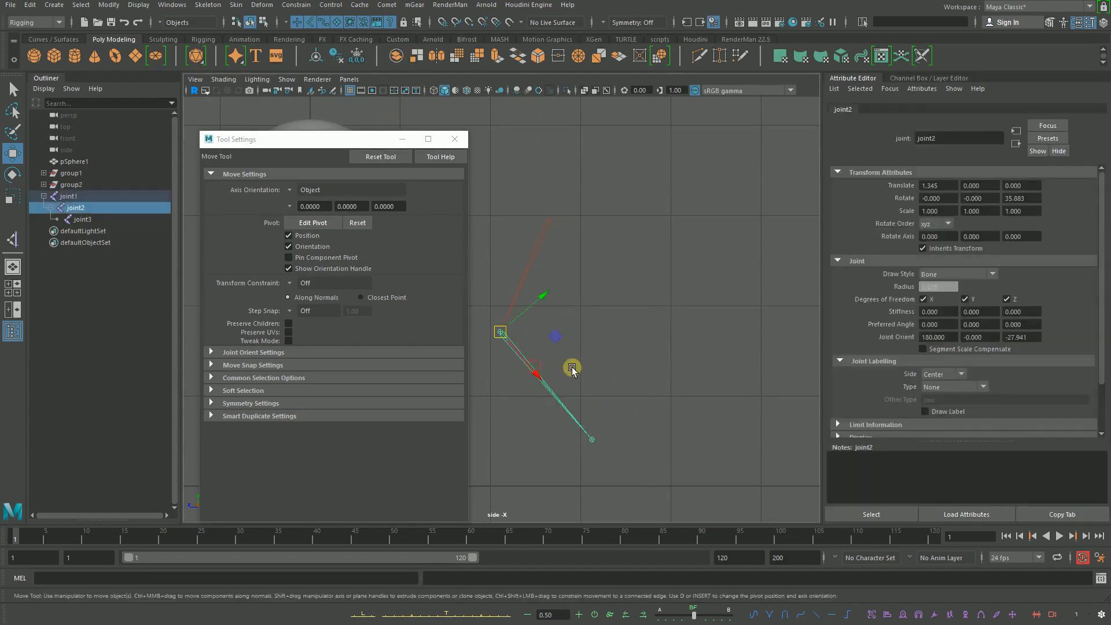
pyautogui.press('e')
pyautogui.moveTo(560, 325); pyautogui.dragTo(603, 258)
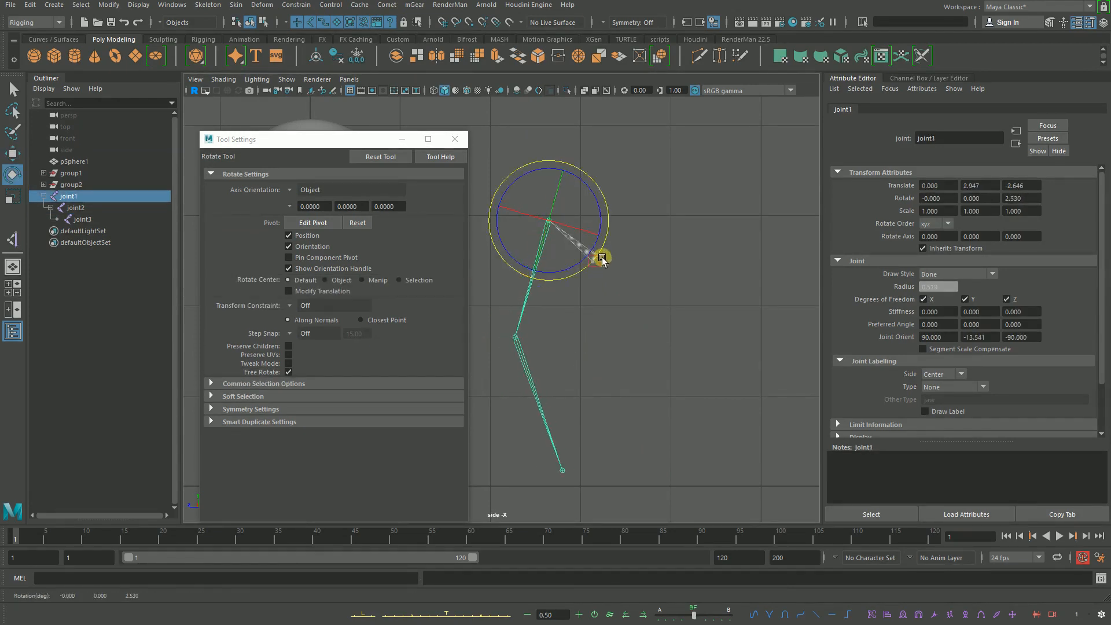
# Step: Reopen the Create IK Handle options and choose Rotate-Plane Solver as the current solver
pyautogui.click(654, 331)
pyautogui.click(208, 5)
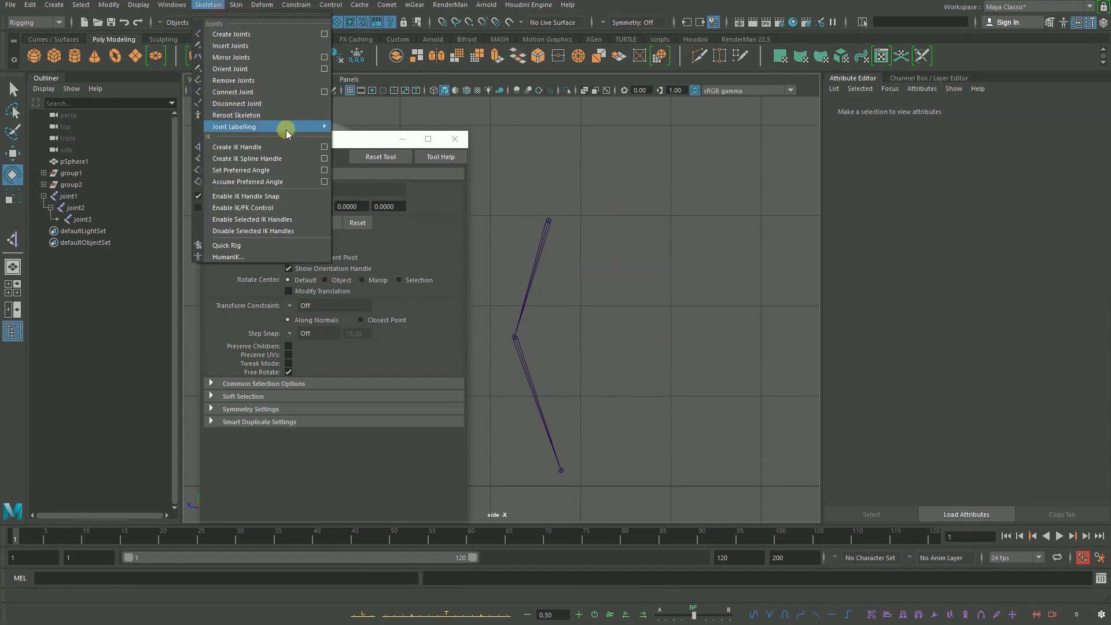
pyautogui.moveTo(284, 126)
pyautogui.click(324, 147)
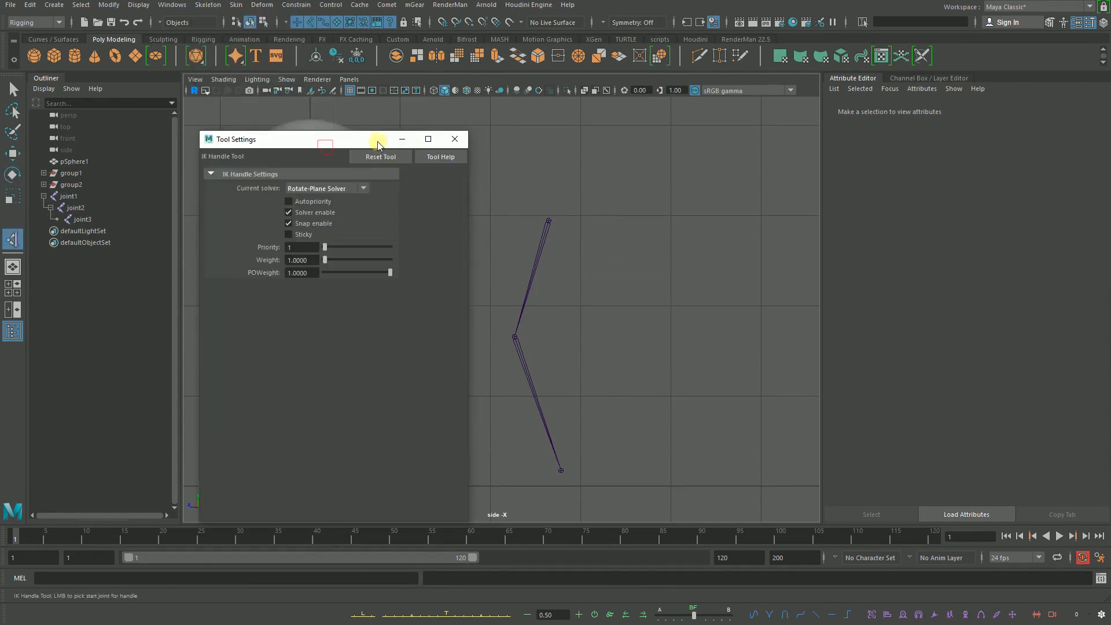
pyautogui.moveTo(324, 141); pyautogui.dragTo(344, 139)
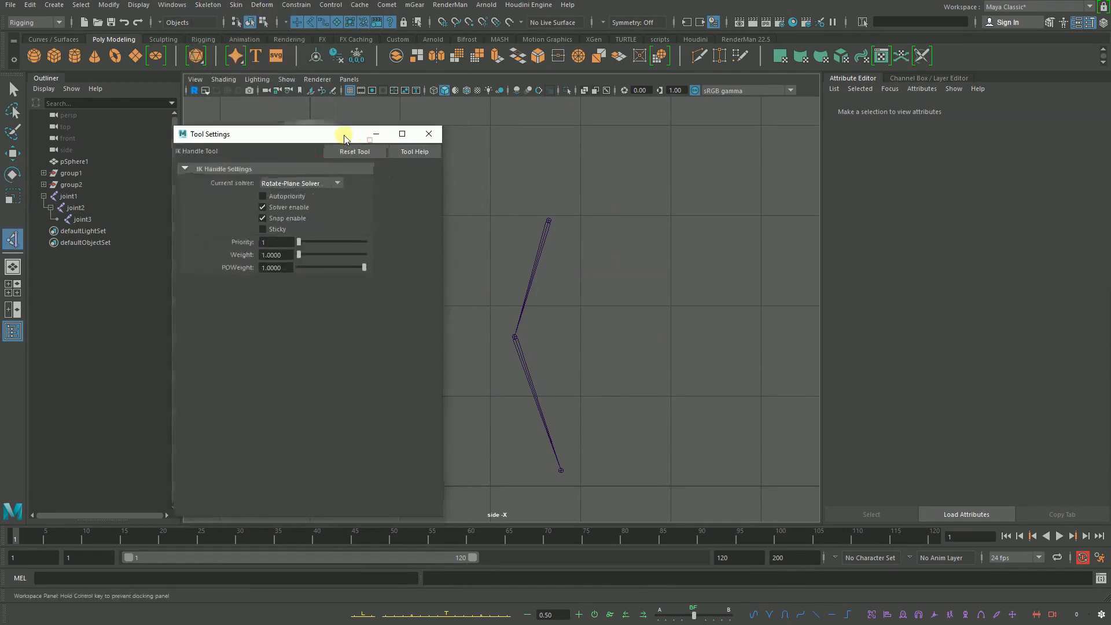
pyautogui.click(321, 183)
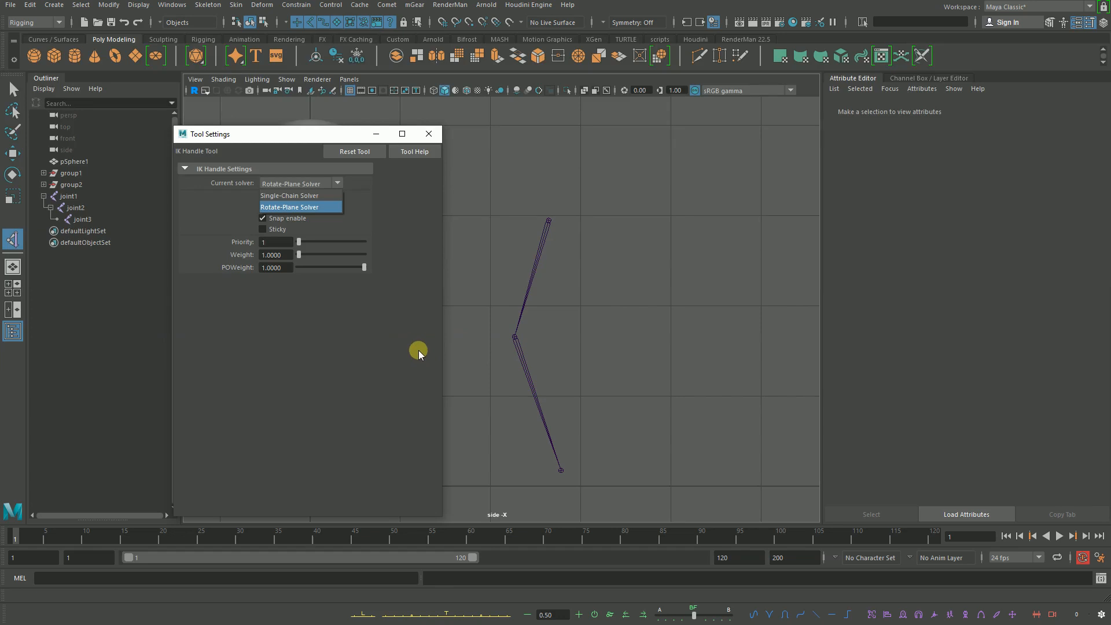
pyautogui.click(294, 207)
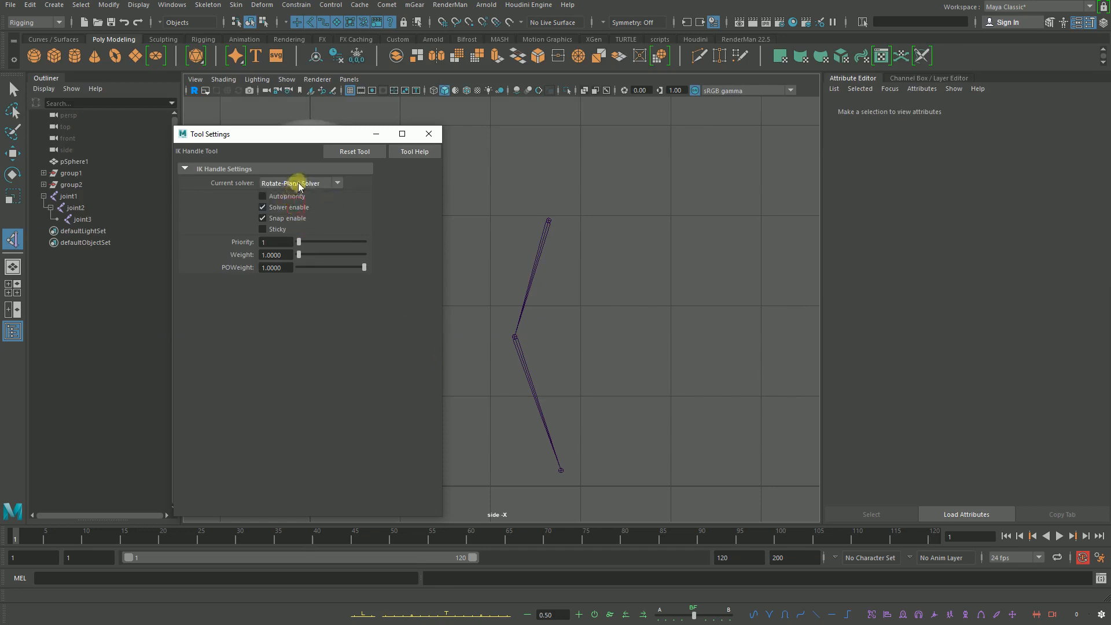
pyautogui.click(298, 183)
pyautogui.click(319, 141)
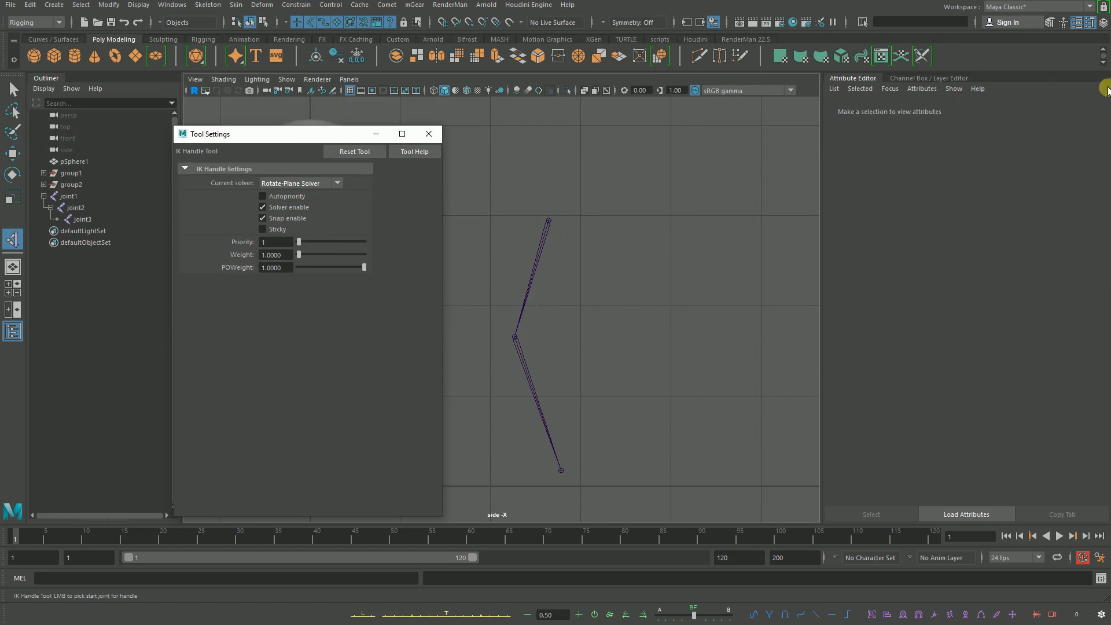
pyautogui.click(1102, 314)
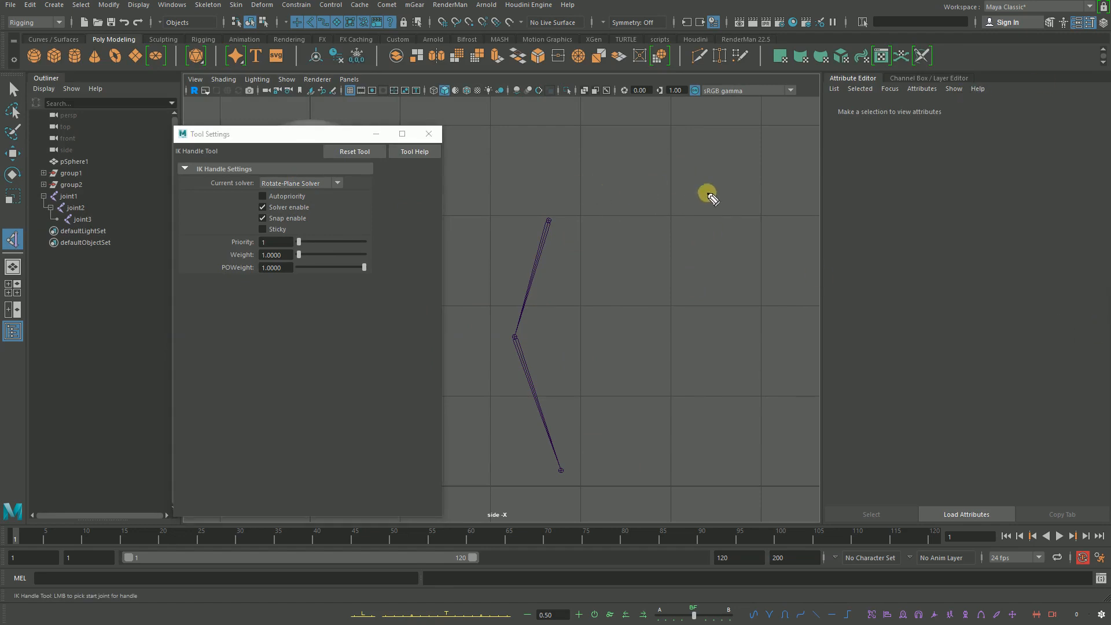
pyautogui.moveTo(727, 172)
pyautogui.mouseDown()
pyautogui.moveTo(607, 248)
pyautogui.moveTo(627, 231)
pyautogui.moveTo(612, 365)
pyautogui.mouseUp()
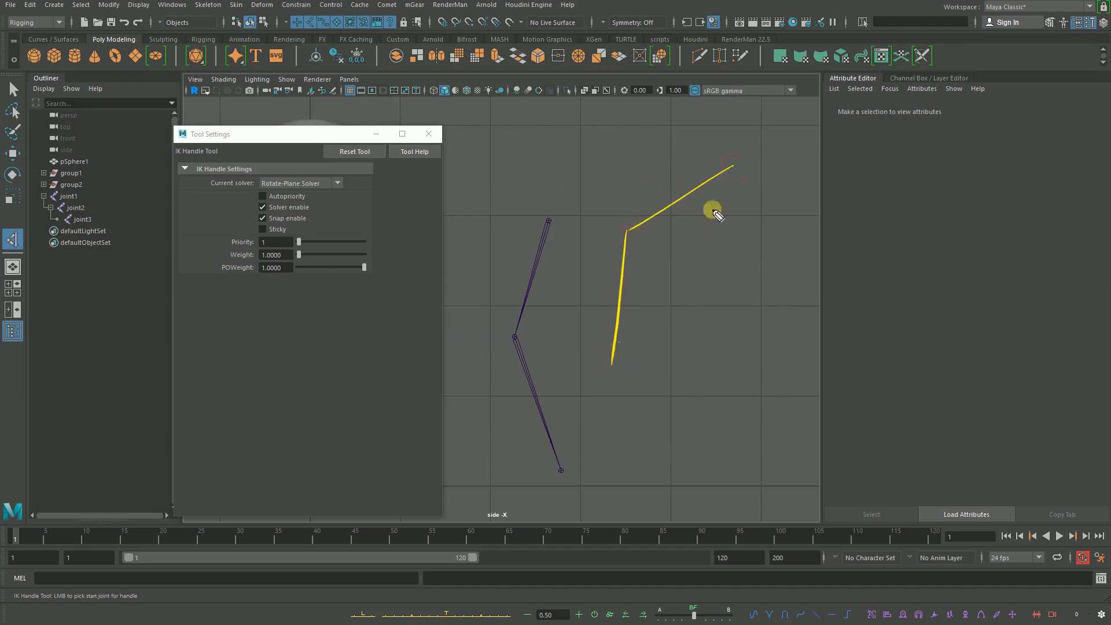
pyautogui.moveTo(734, 169)
pyautogui.mouseDown()
pyautogui.moveTo(605, 354)
pyautogui.moveTo(614, 340)
pyautogui.mouseUp()
pyautogui.moveTo(739, 163); pyautogui.dragTo(737, 165)
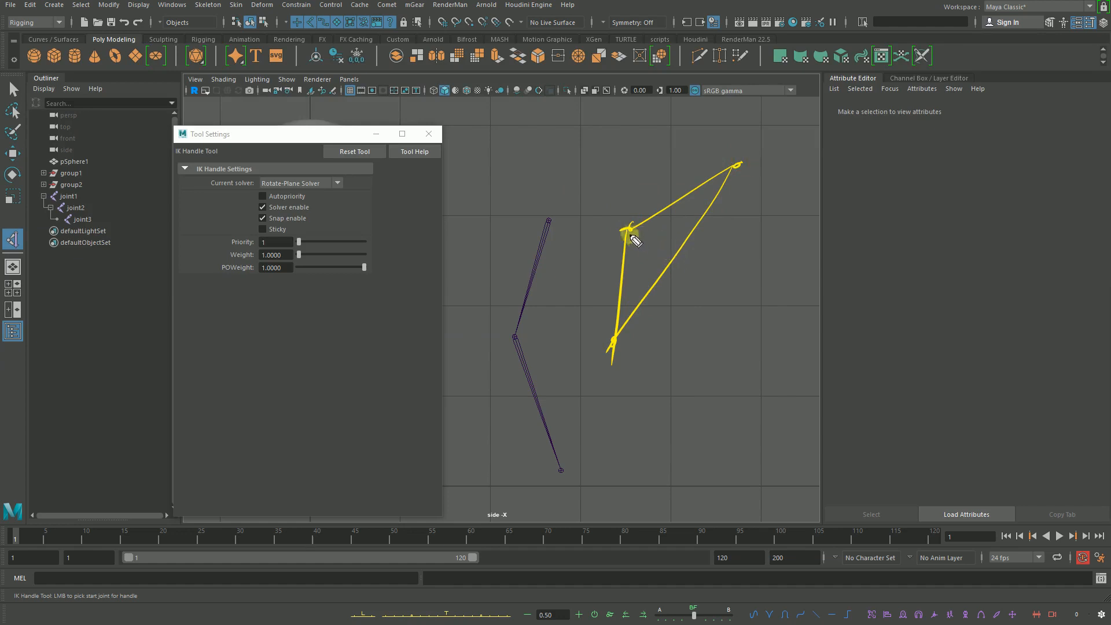
pyautogui.moveTo(631, 229); pyautogui.dragTo(680, 258)
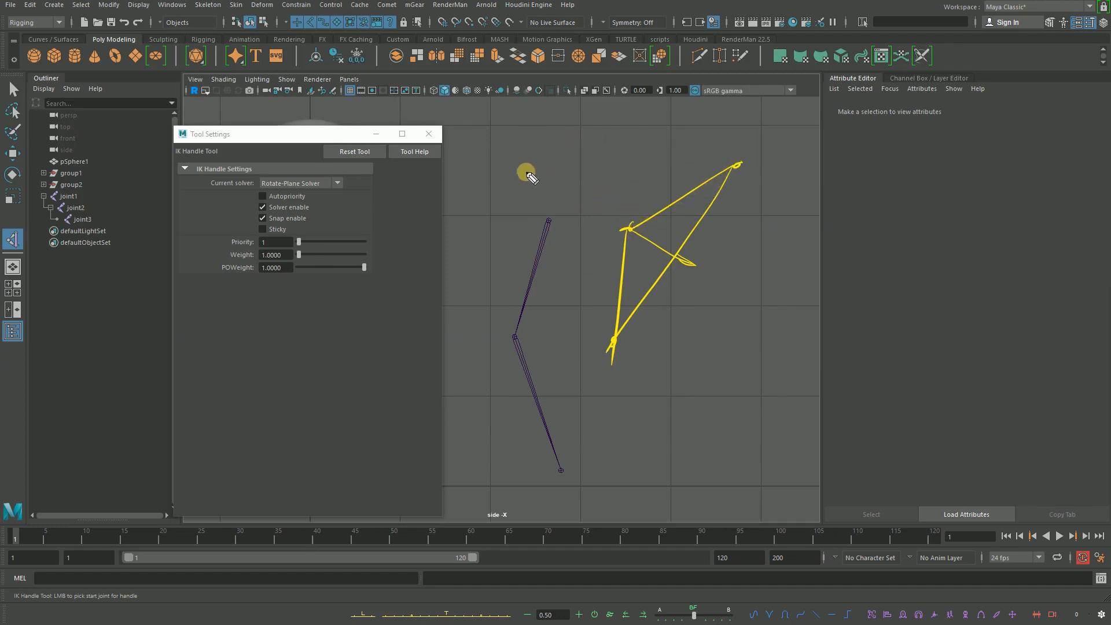
pyautogui.moveTo(533, 146)
pyautogui.mouseDown()
pyautogui.moveTo(526, 162)
pyautogui.moveTo(540, 154)
pyautogui.moveTo(603, 218)
pyautogui.mouseUp()
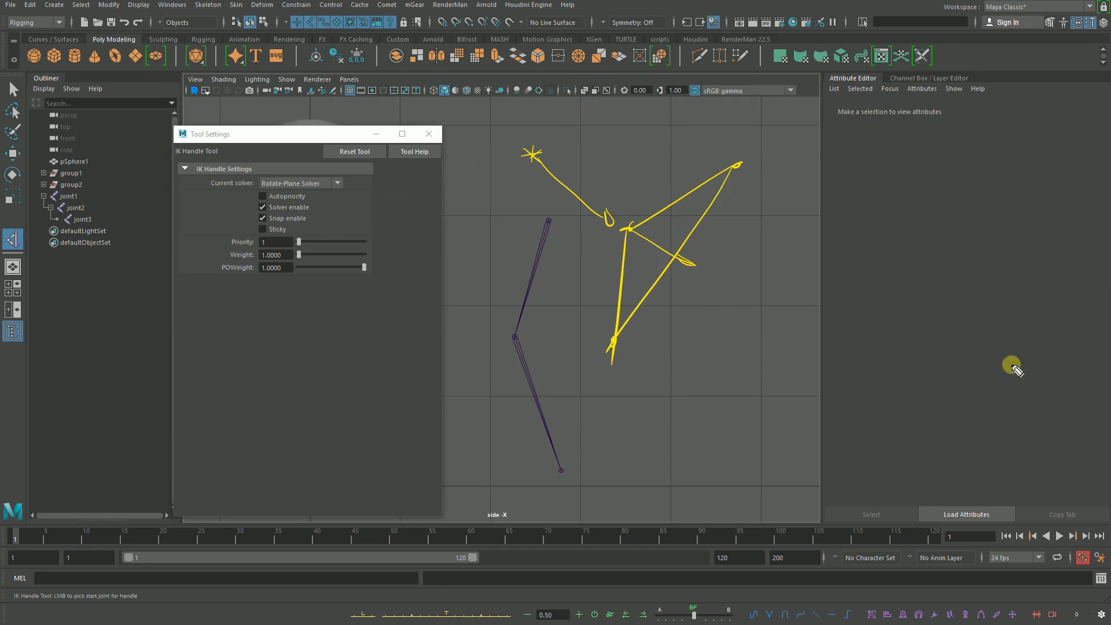
# Step: Switch the IK handle solver to Single-Chain Solver and back to Rotate-Plane Solver
pyautogui.click(330, 183)
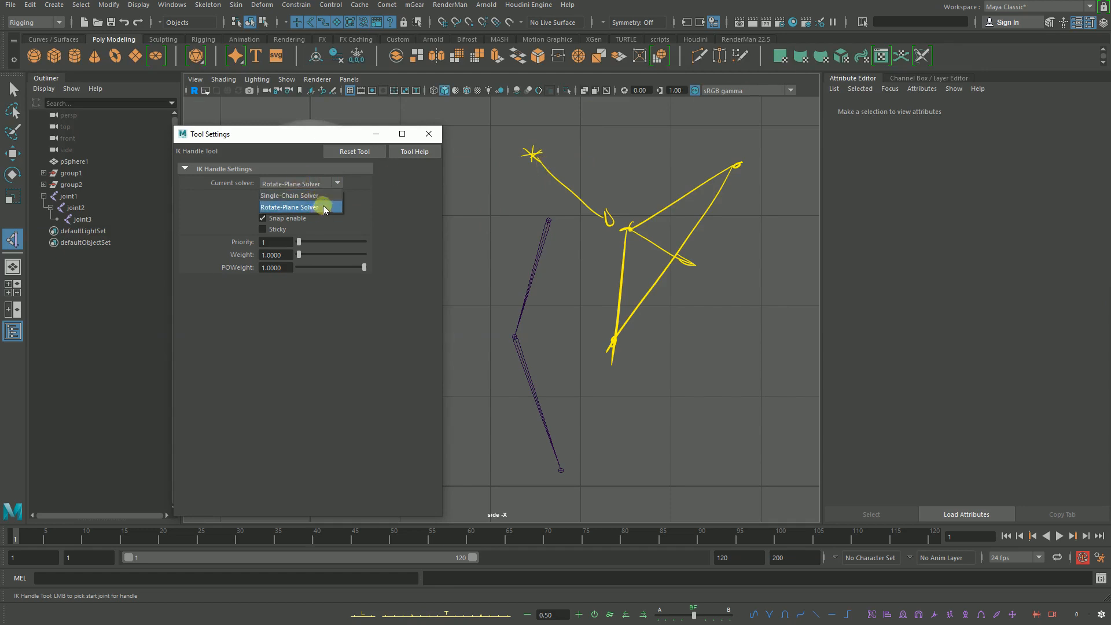
pyautogui.click(320, 195)
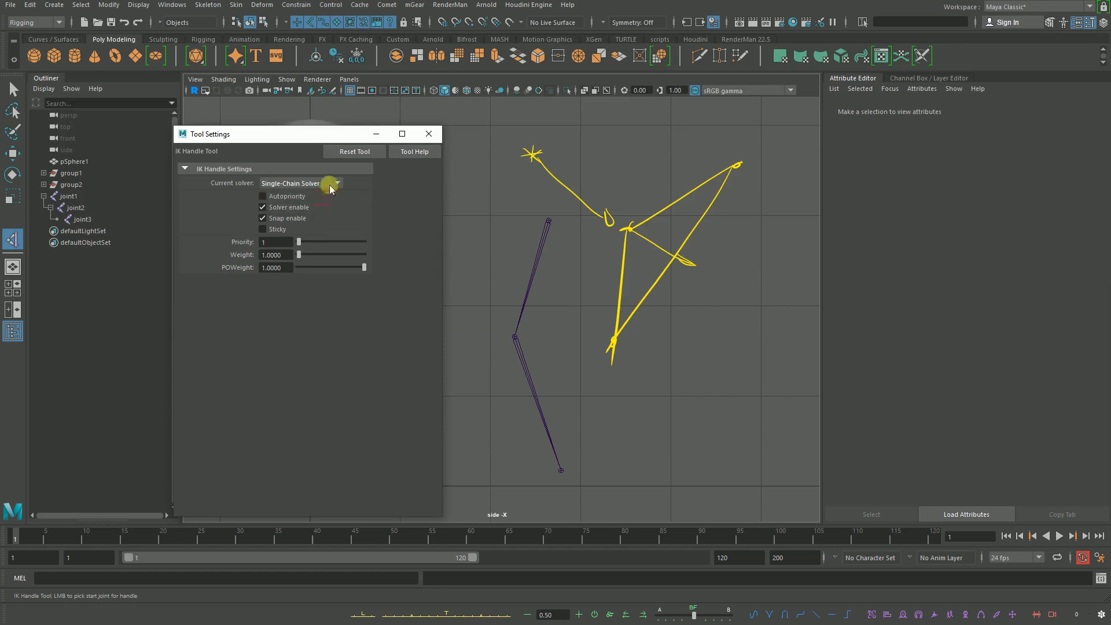
pyautogui.click(331, 184)
pyautogui.click(318, 208)
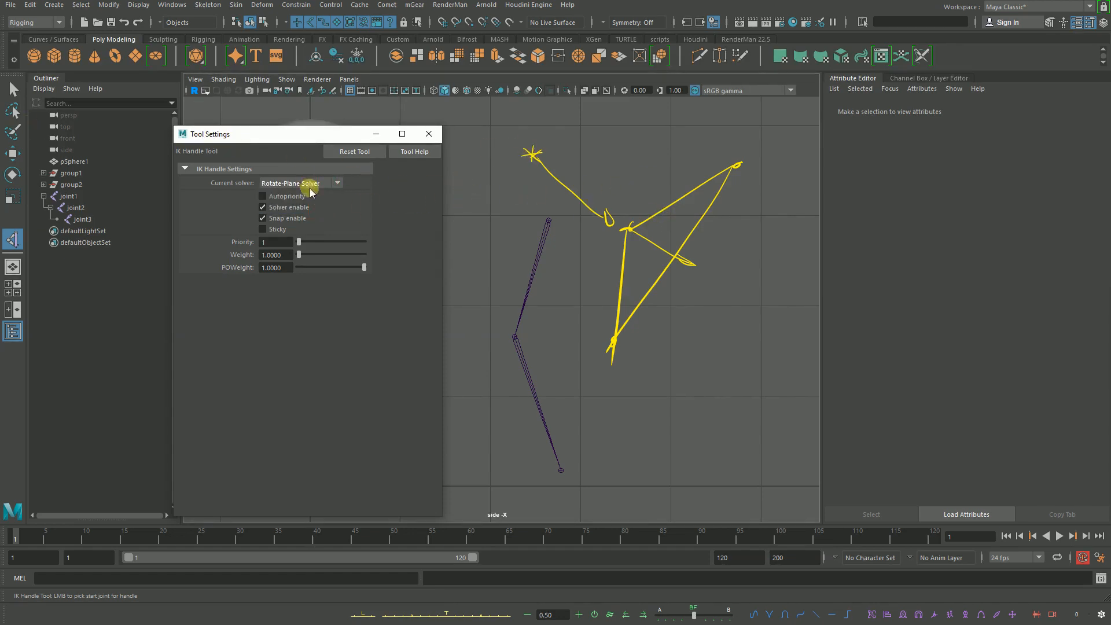
pyautogui.click(311, 185)
pyautogui.click(318, 207)
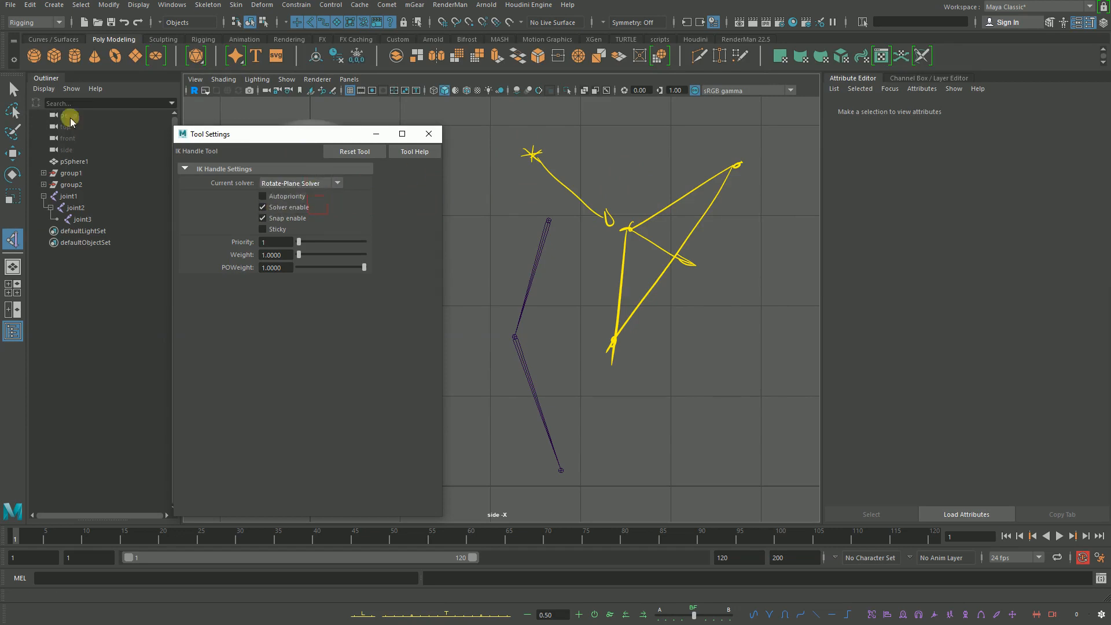
pyautogui.click(1008, 276)
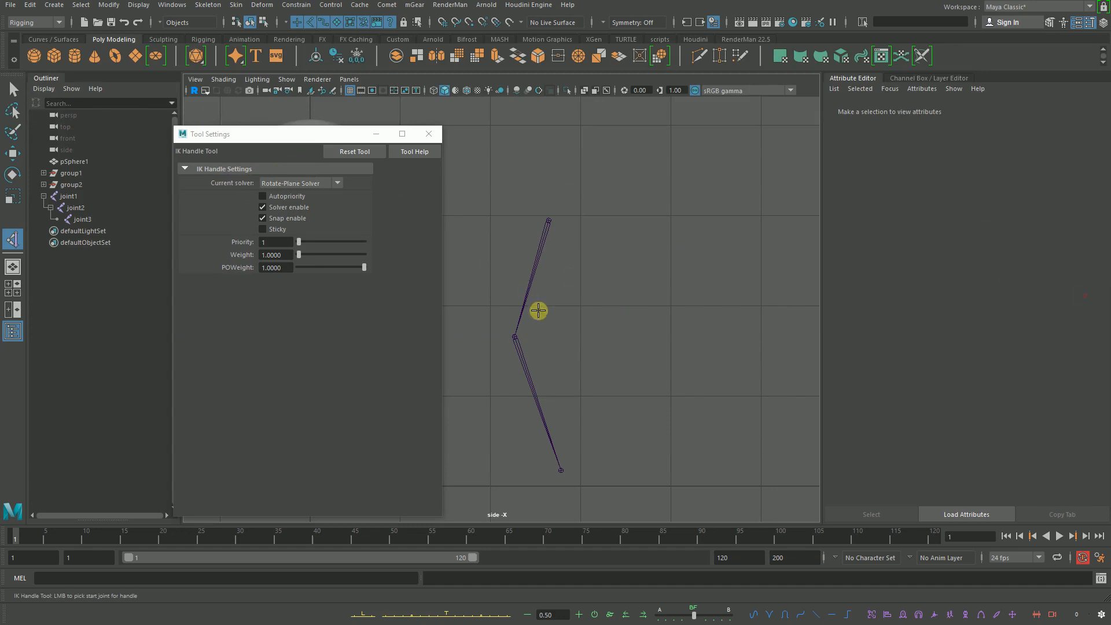
# Step: Enable Sticky and create a rotate-plane IK handle from joint1 to joint3 of the leg chain
pyautogui.click(274, 230)
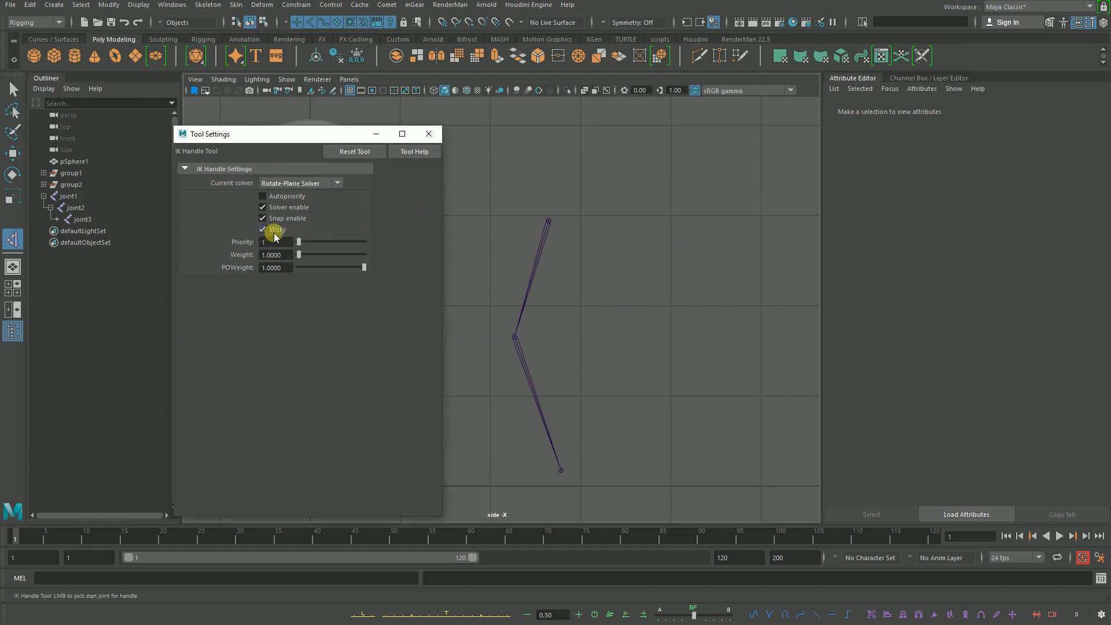
pyautogui.click(548, 221)
pyautogui.click(564, 470)
# Step: Select the leg chain's root joint and try to move it with the IK handle attached
pyautogui.press('e')
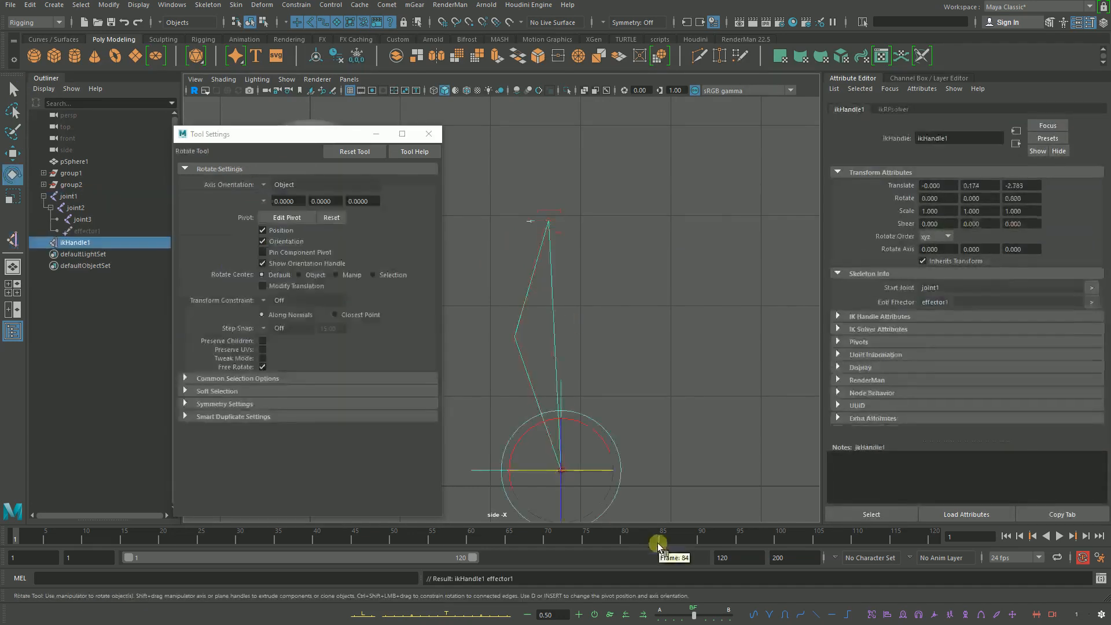
pyautogui.click(570, 318)
pyautogui.click(551, 214)
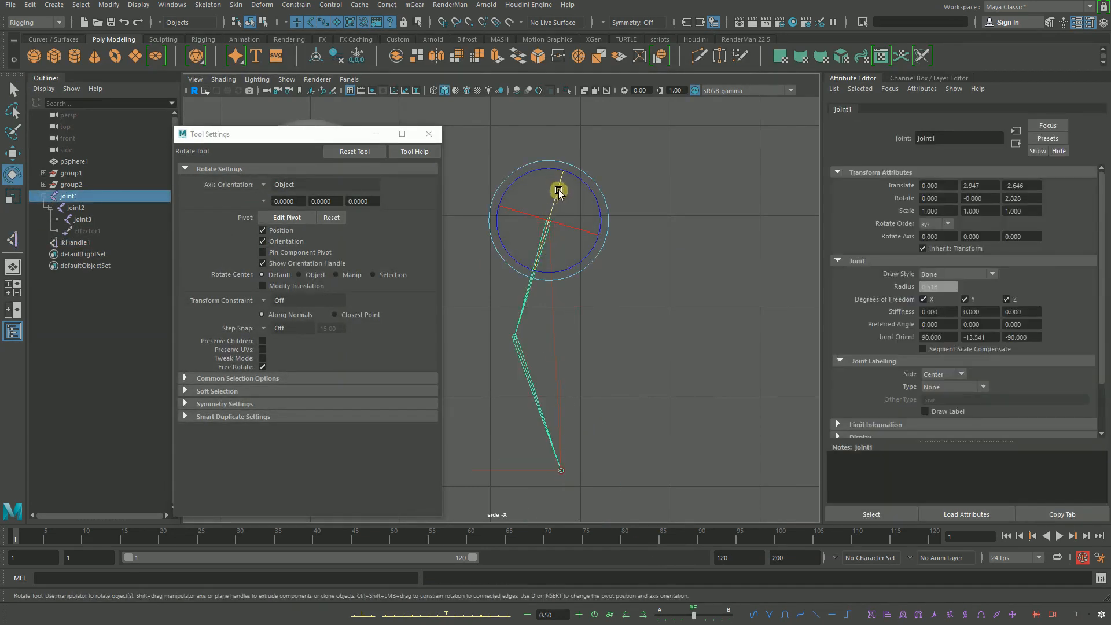
pyautogui.press('w')
pyautogui.moveTo(550, 223)
pyautogui.mouseDown()
pyautogui.moveTo(558, 317)
pyautogui.moveTo(550, 284)
pyautogui.moveTo(563, 213)
pyautogui.moveTo(553, 236)
pyautogui.moveTo(568, 211)
pyautogui.moveTo(568, 338)
pyautogui.moveTo(582, 120)
pyautogui.moveTo(577, 223)
pyautogui.moveTo(535, 122)
pyautogui.moveTo(555, 315)
pyautogui.moveTo(547, 223)
pyautogui.mouseUp()
# Step: Delete the IK handle and the whole old leg joint chain
pyautogui.click(561, 470)
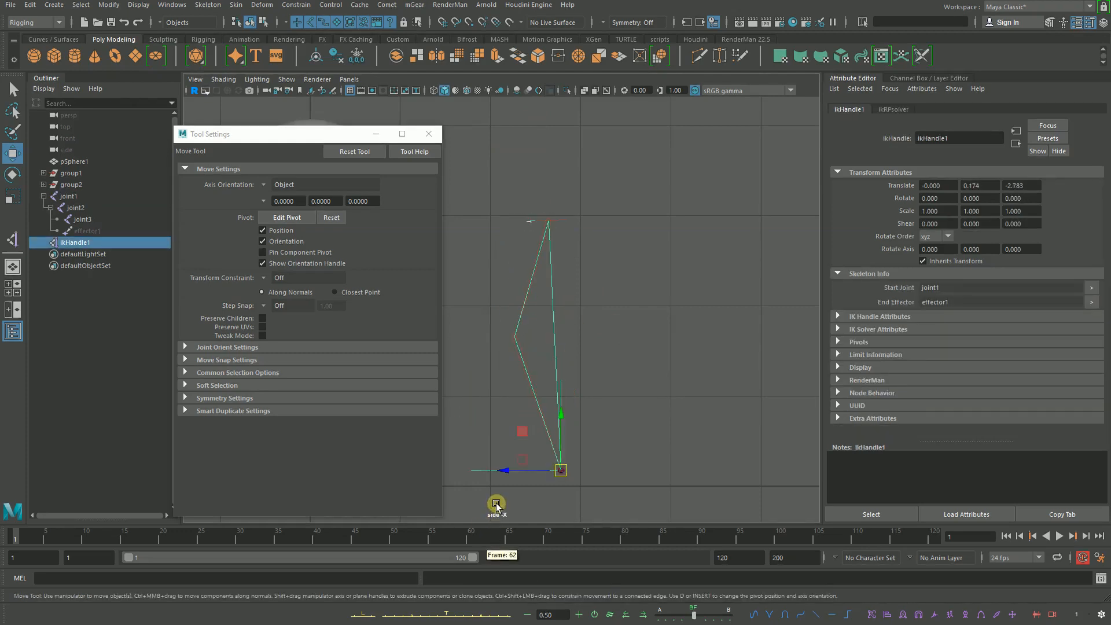
pyautogui.press('Delete')
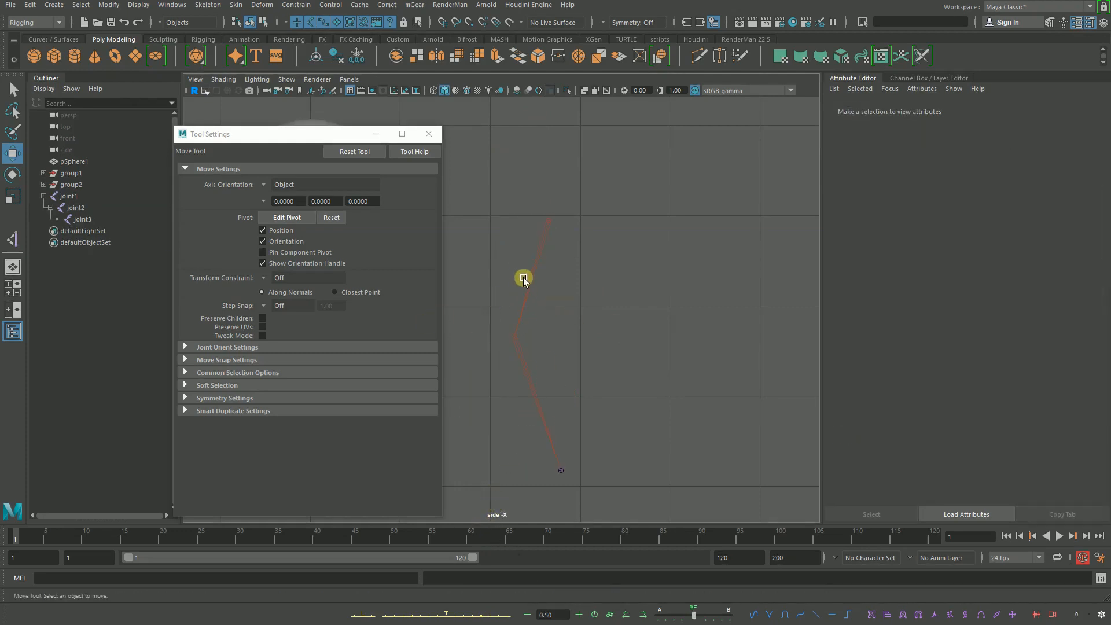
pyautogui.click(541, 267)
pyautogui.press('Delete')
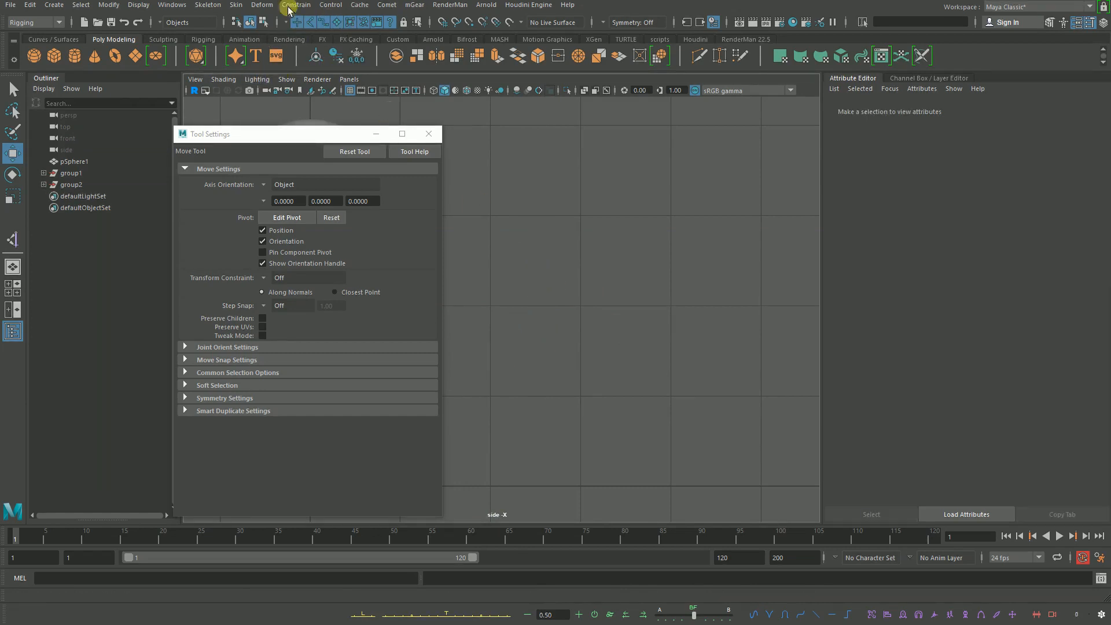
# Step: Open the Create Joints options and turn off Scale compensate
pyautogui.click(255, 4)
pyautogui.moveTo(208, 4)
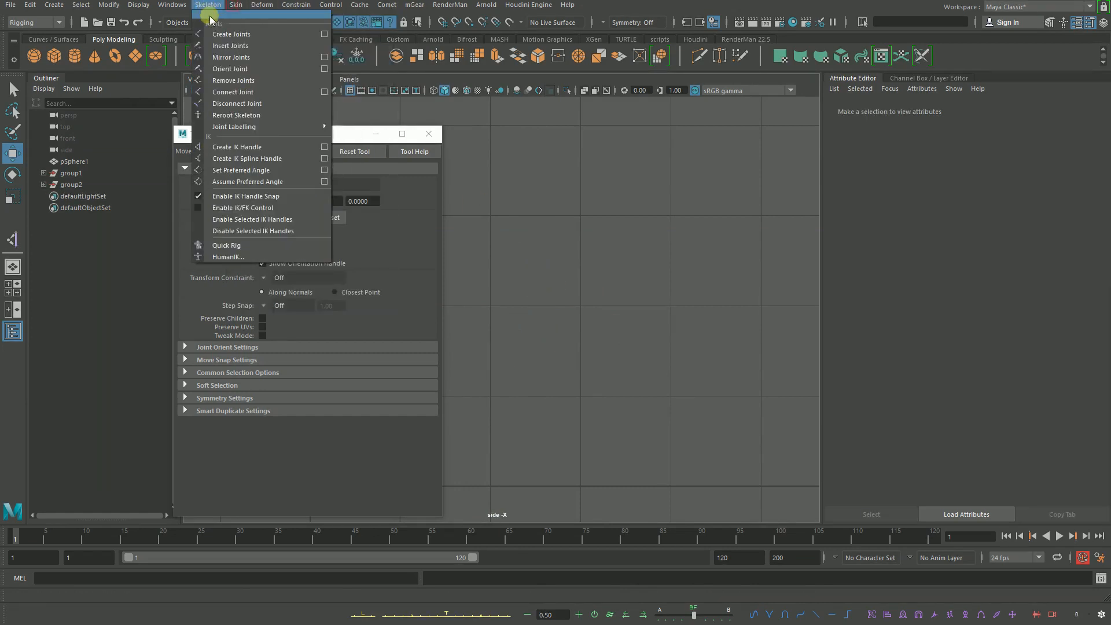
pyautogui.click(324, 34)
pyautogui.moveTo(292, 134); pyautogui.dragTo(255, 137)
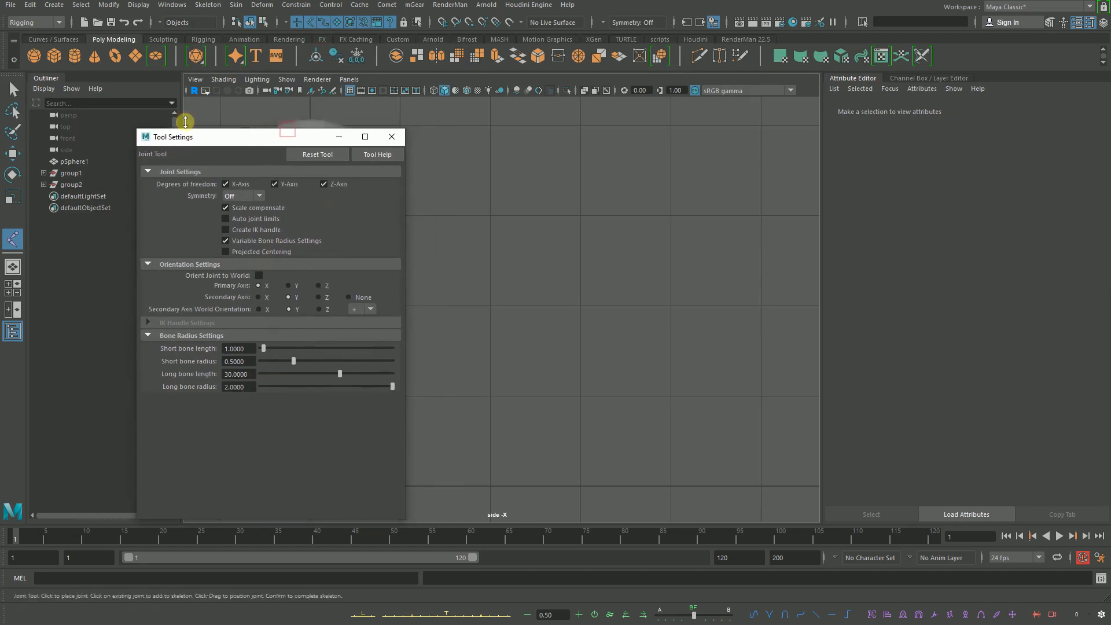
pyautogui.click(207, 4)
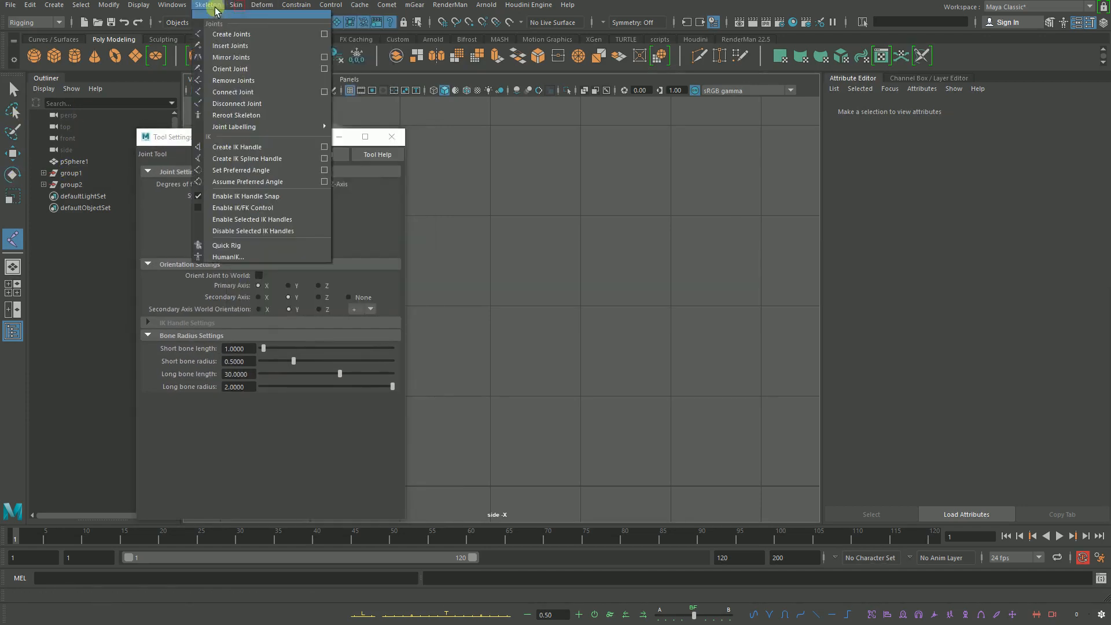
pyautogui.click(324, 33)
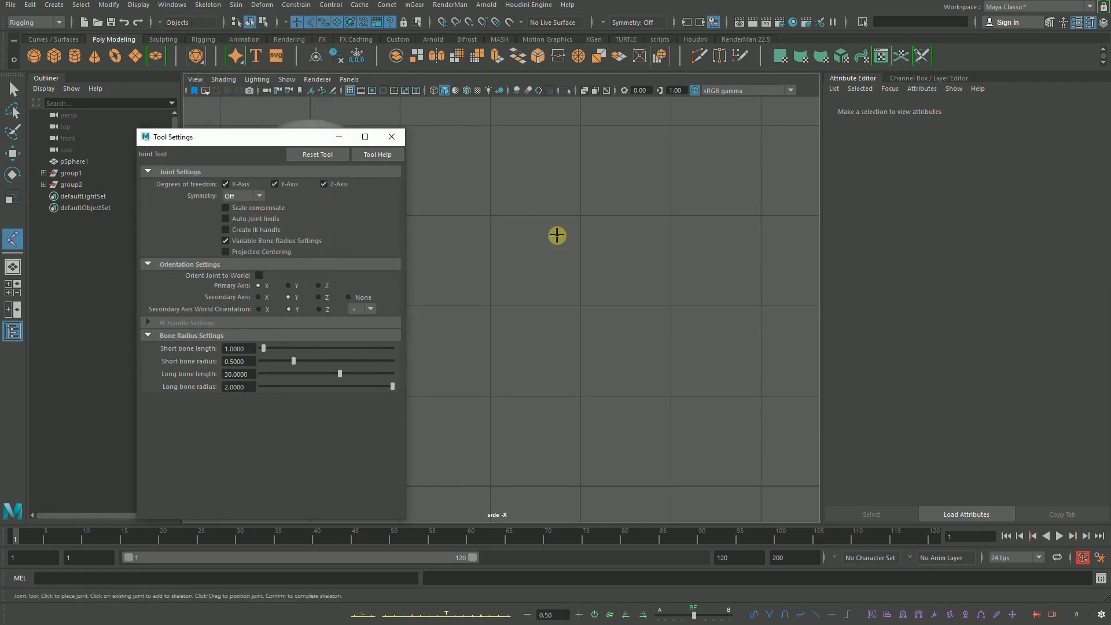
# Step: Create a slightly bent three-joint chain in the side view from about Y 3, Z -3, undoing an extra fourth joint
pyautogui.scroll(3, 569, 204)
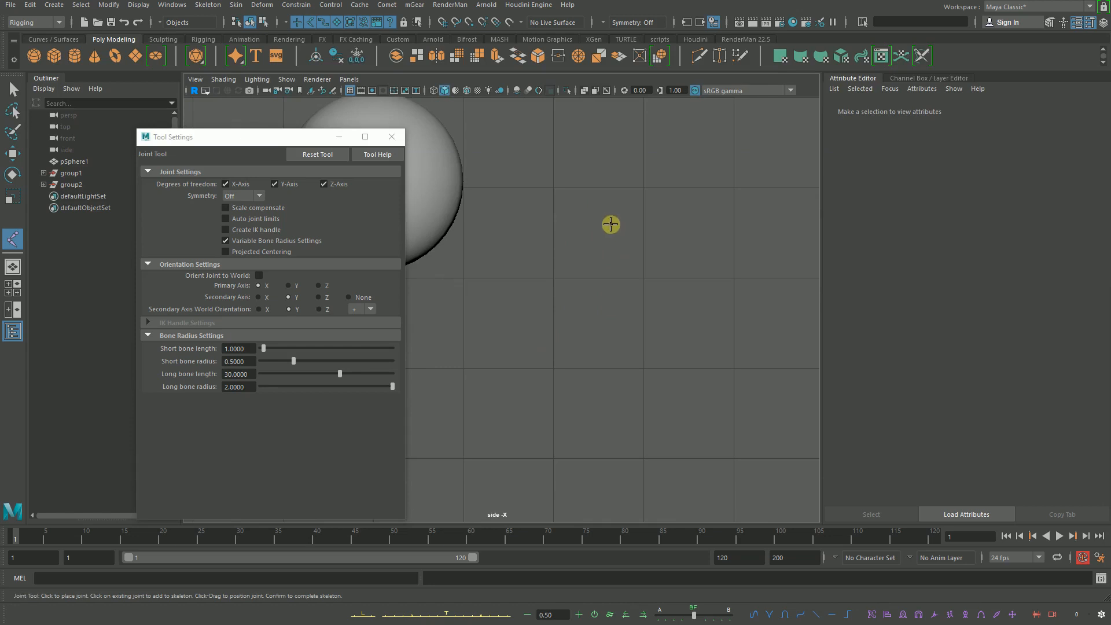
pyautogui.keyDown('alt'); pyautogui.moveTo(651, 212); pyautogui.dragTo(649, 212, button='middle'); pyautogui.keyUp('alt')
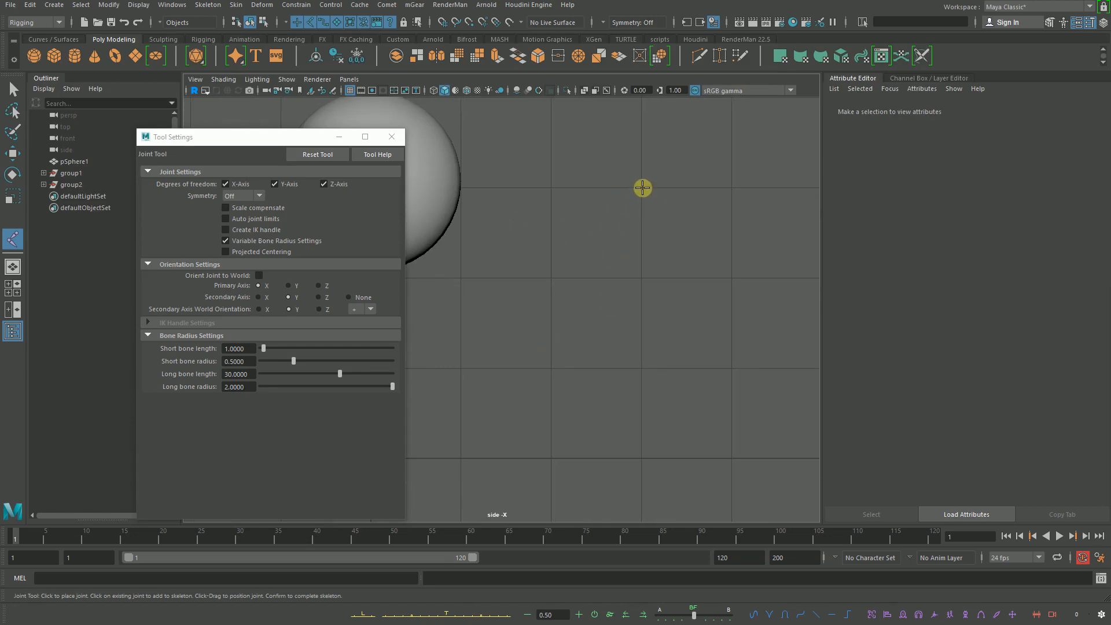
pyautogui.click(642, 188)
pyautogui.click(625, 279)
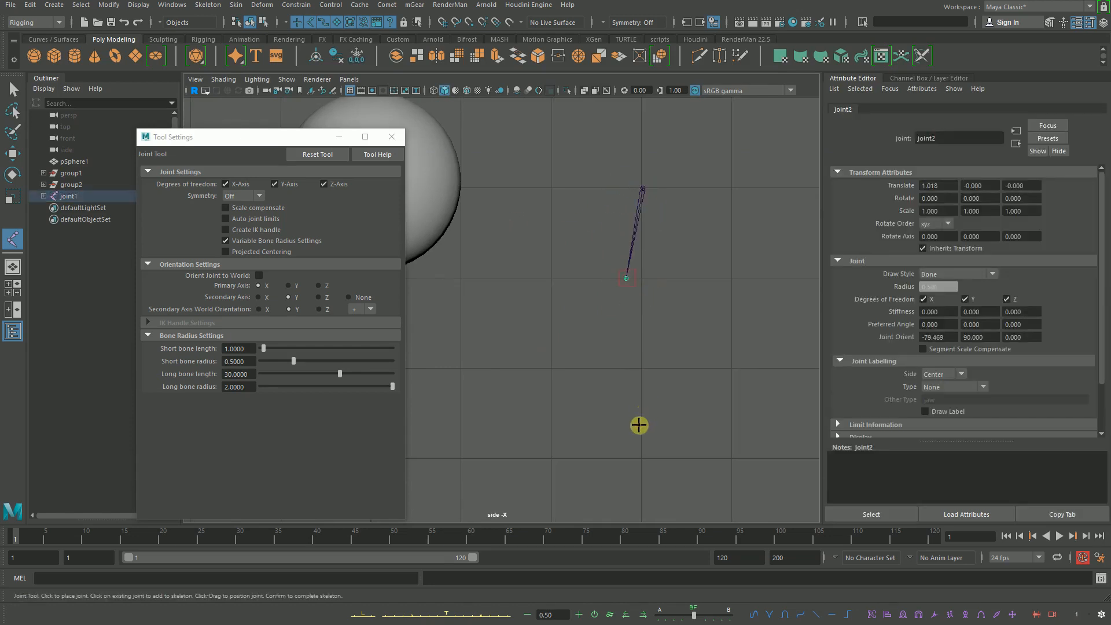
pyautogui.click(641, 378)
pyautogui.keyDown('alt'); pyautogui.moveTo(654, 364); pyautogui.dragTo(487, 381, button='middle'); pyautogui.keyUp('alt')
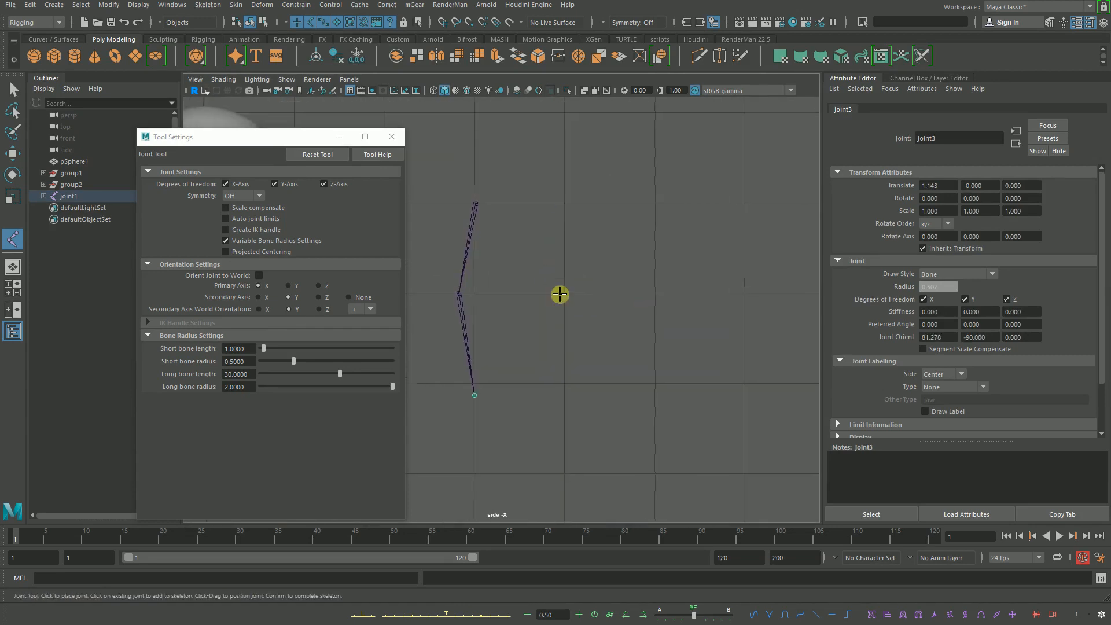
pyautogui.click(572, 203)
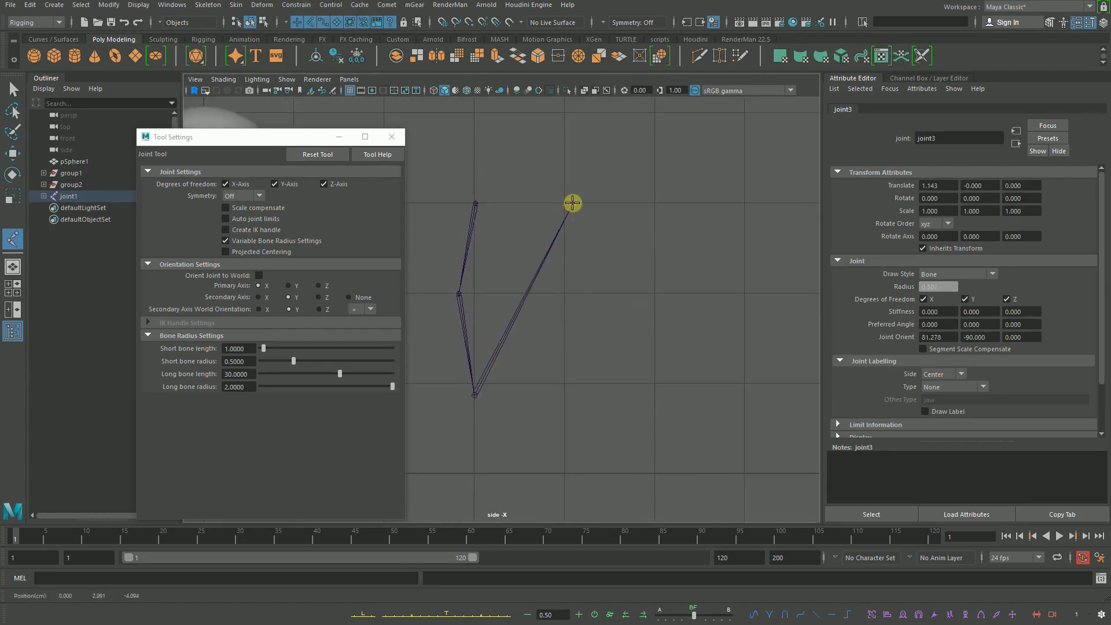
pyautogui.hotkey('ctrl', 'z')
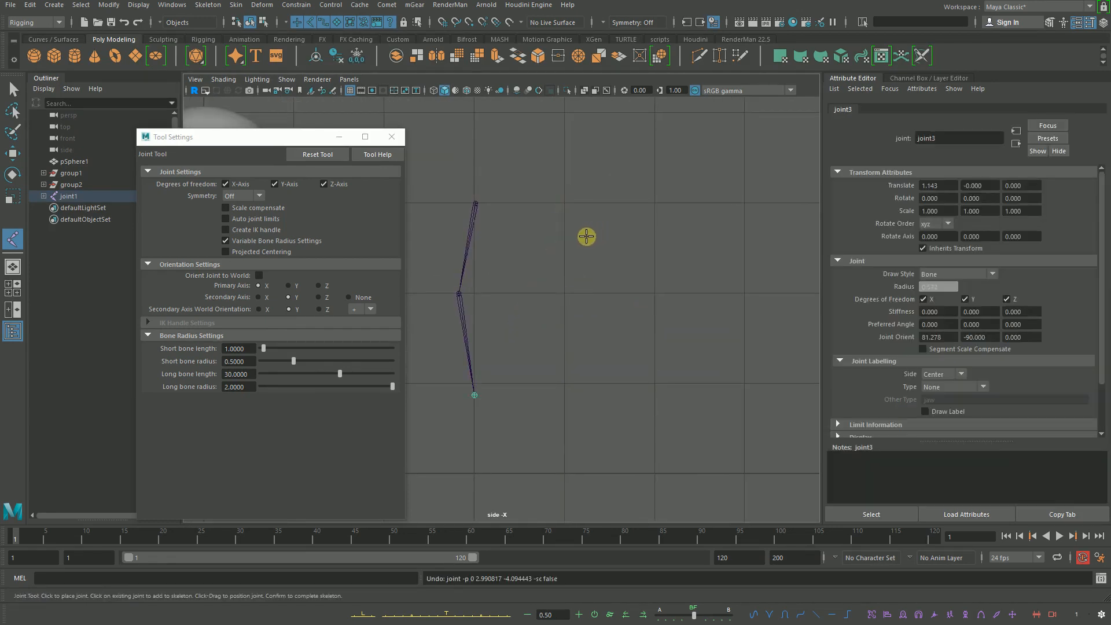
pyautogui.press('Return')
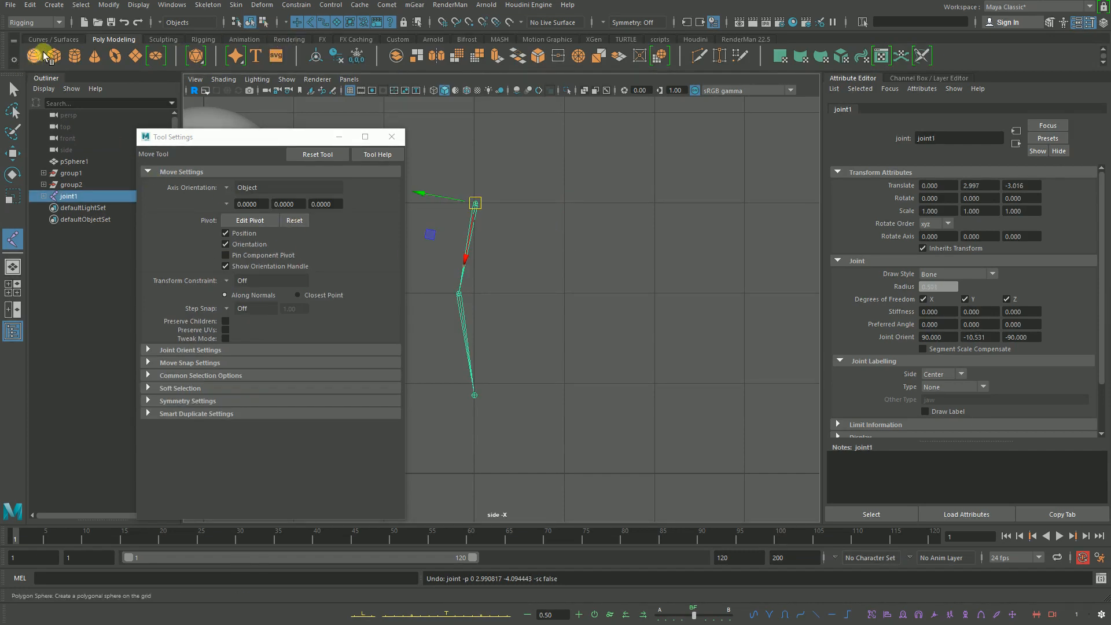
# Step: Restart the Joint Tool and place a second chain's root joint beside the bent chain, snapped to Y 3, Z -4
pyautogui.click(203, 39)
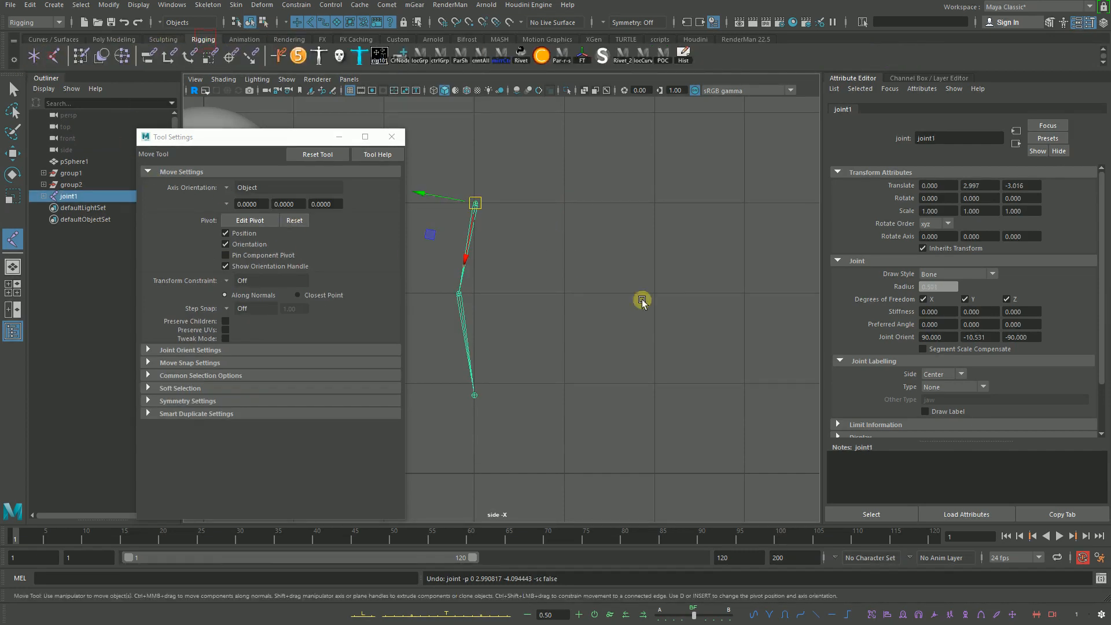
pyautogui.click(642, 300)
pyautogui.press('y')
pyautogui.scroll(2, 665, 301)
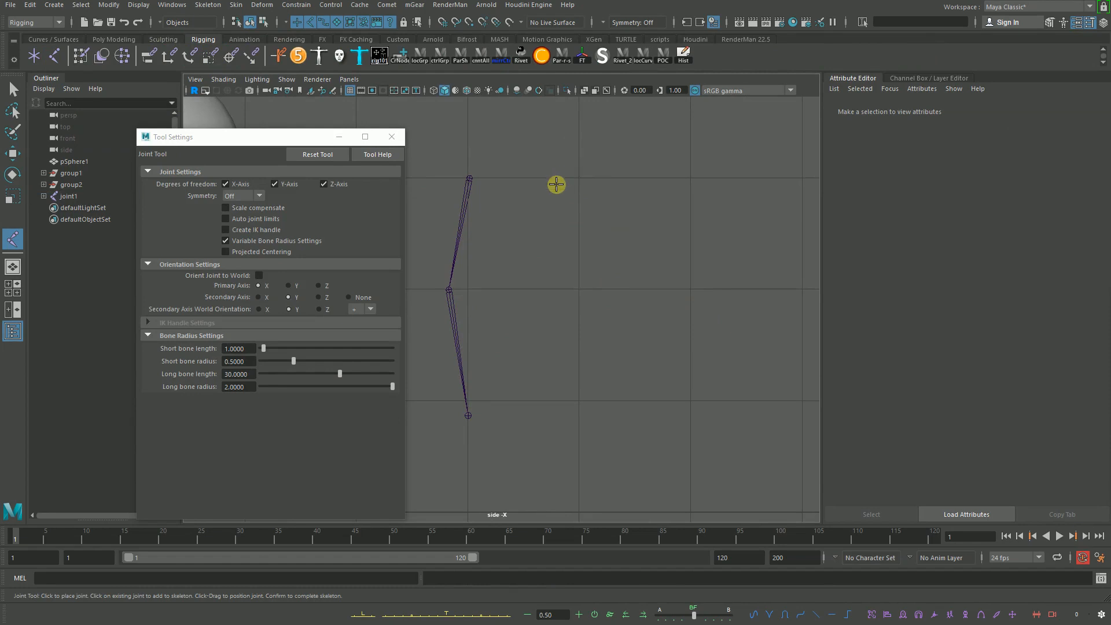
pyautogui.click(615, 191)
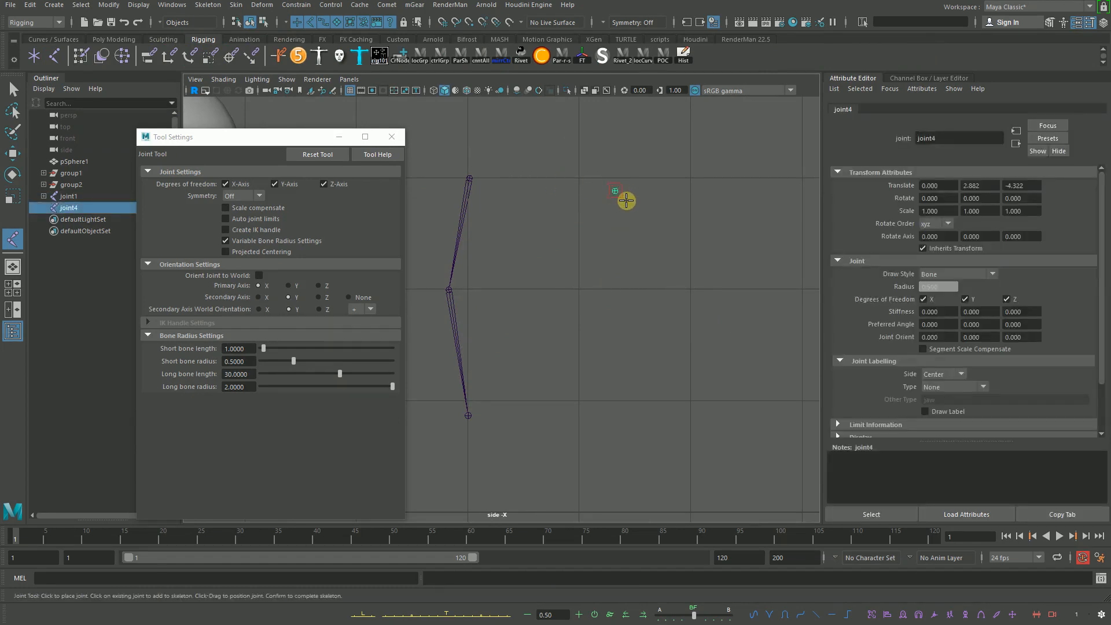
pyautogui.moveTo(616, 195); pyautogui.dragTo(573, 183, button='middle')
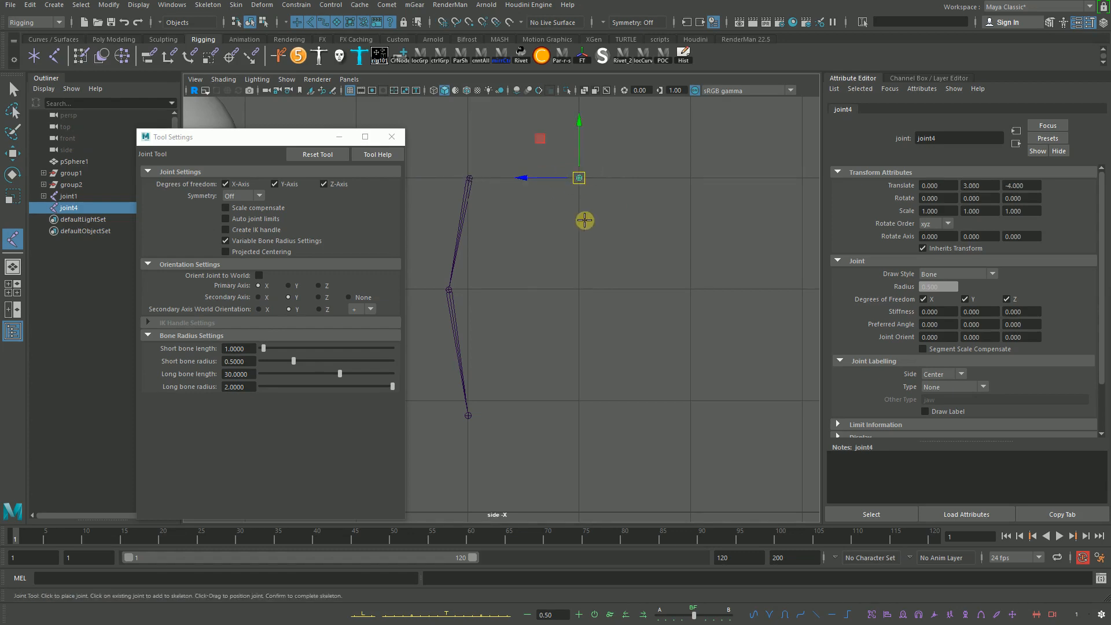
# Step: Add two joints straight below the second chain's root, snapped to the grid at Y 2 and Y 1, Z -4
pyautogui.click(602, 277)
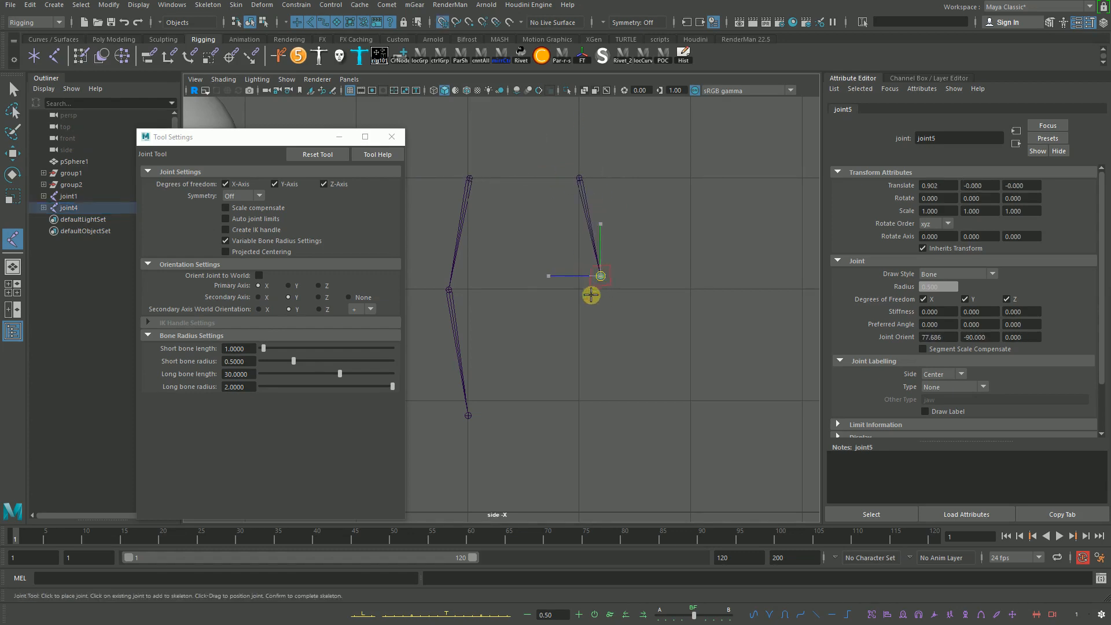
pyautogui.moveTo(597, 282); pyautogui.dragTo(526, 314, button='middle')
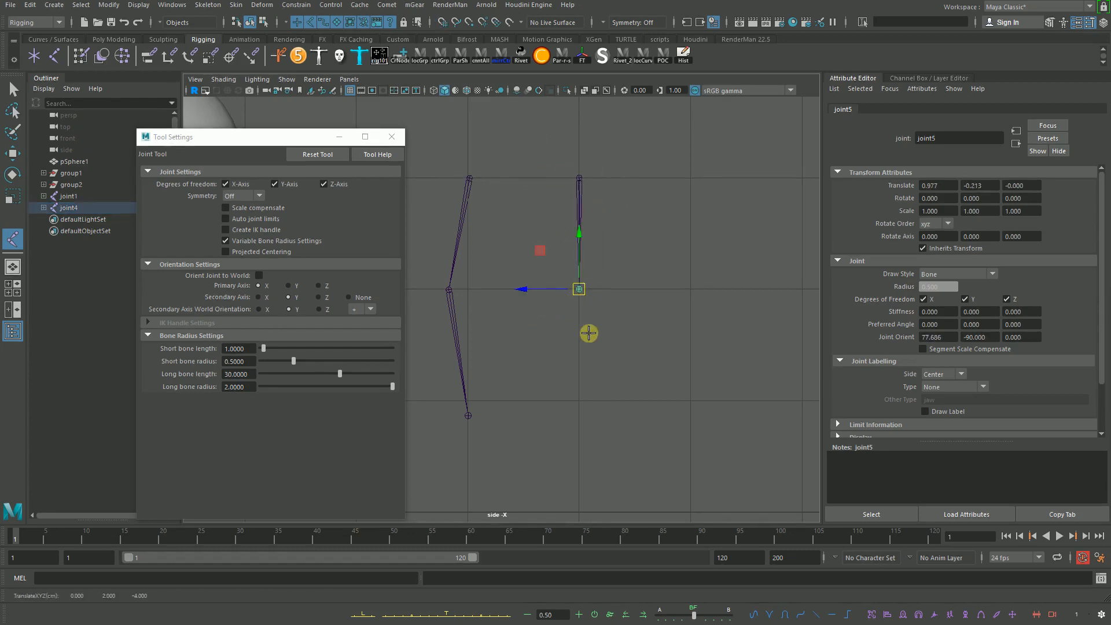
pyautogui.click(599, 347)
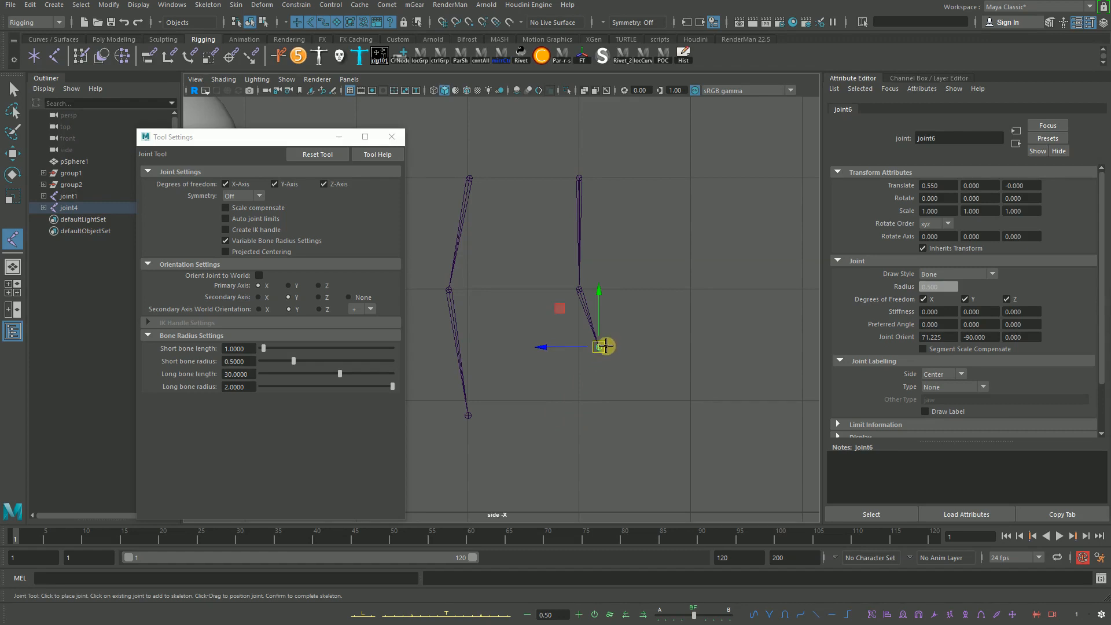
pyautogui.moveTo(605, 346); pyautogui.dragTo(569, 404)
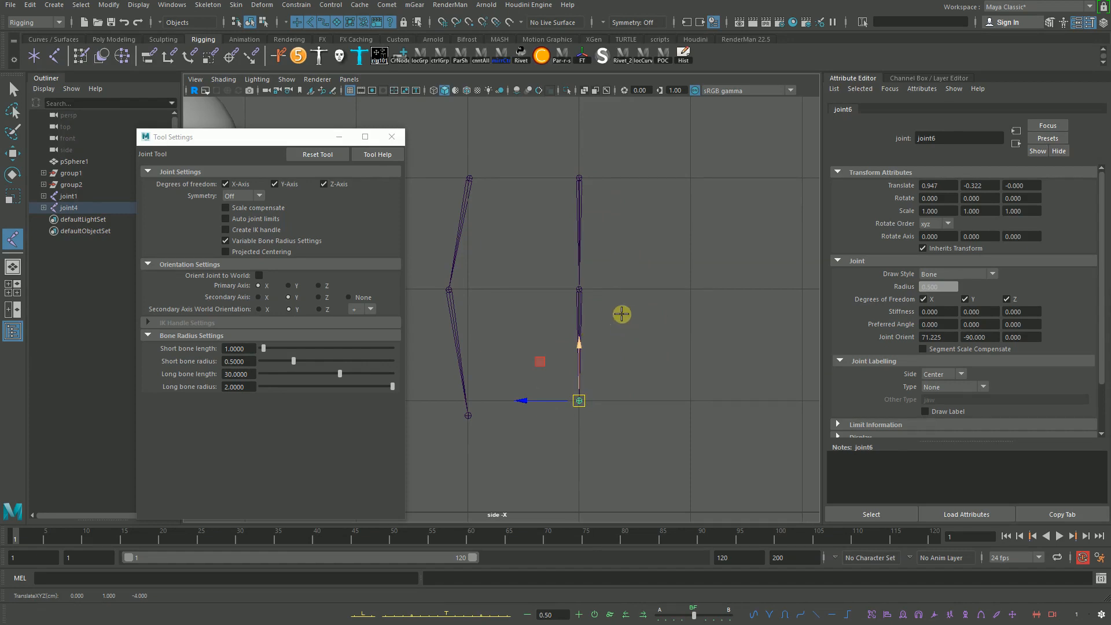
# Step: Complete the straight chain and create a third three-joint chain from about Y 3, Z -5, bent opposite to the first
pyautogui.press('Return')
pyautogui.press('q')
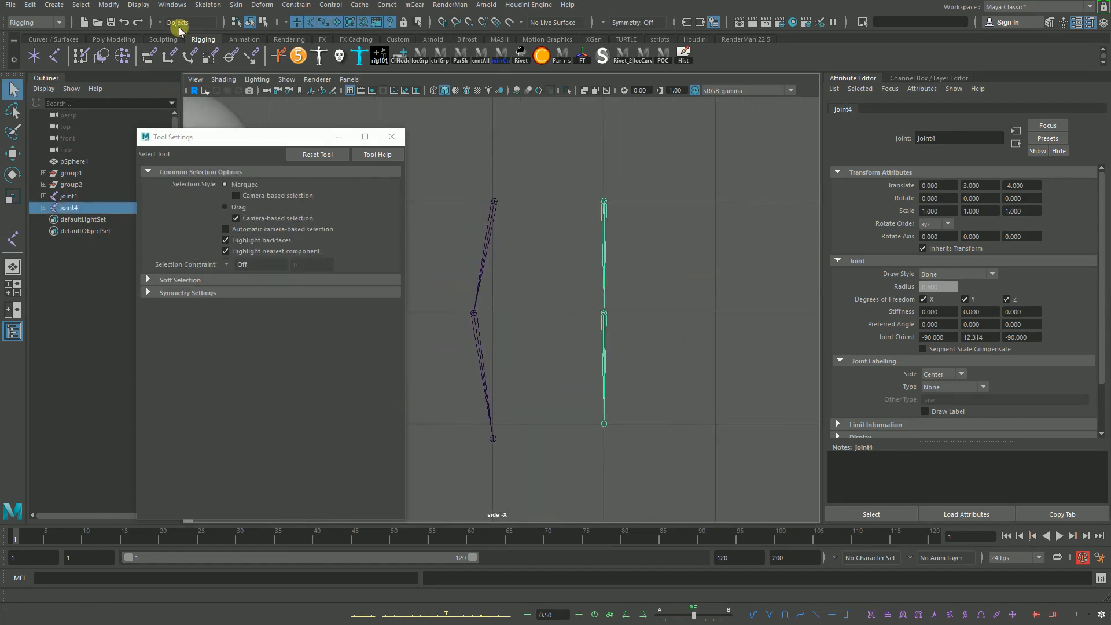
pyautogui.click(54, 56)
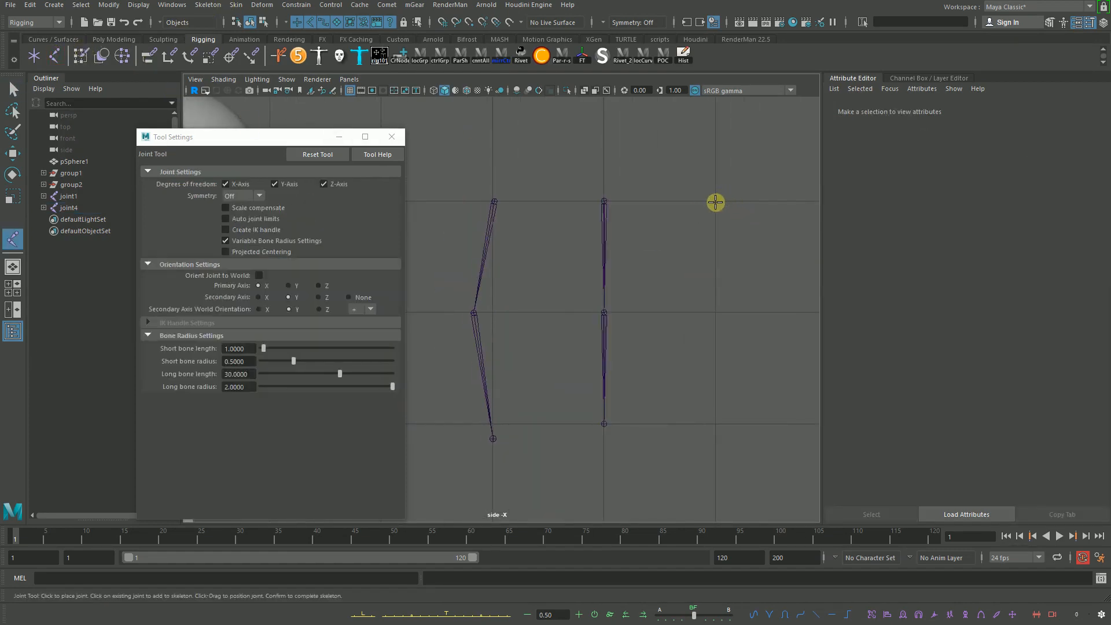
pyautogui.click(716, 202)
pyautogui.click(733, 313)
pyautogui.click(718, 423)
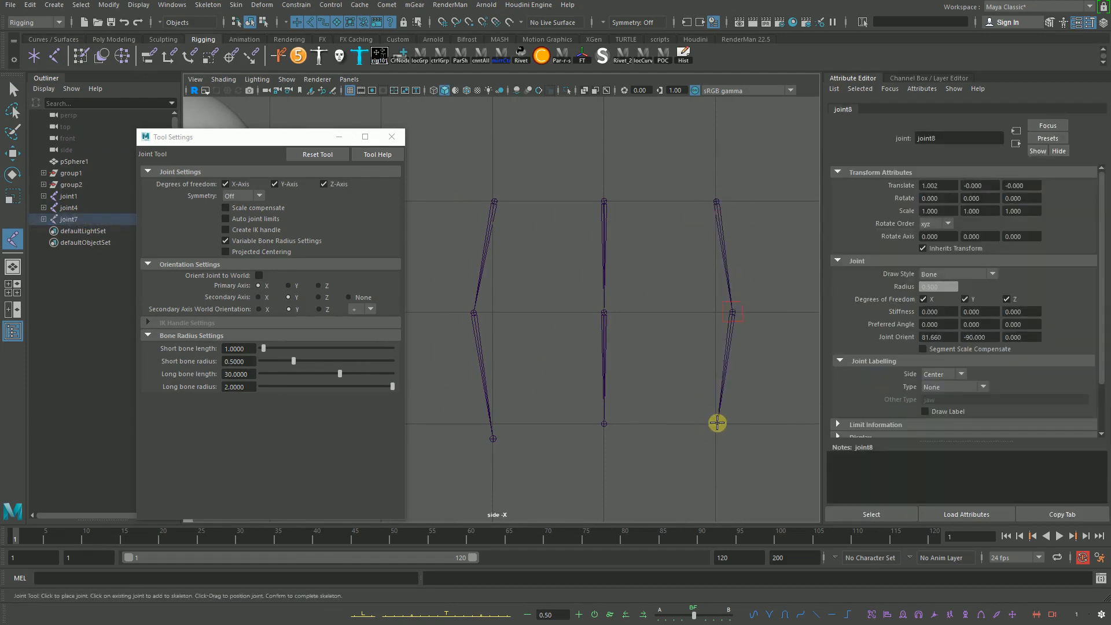
pyautogui.press('Return')
pyautogui.press('q')
# Step: Select the three joint chains in turn to compare their bend directions
pyautogui.click(510, 223)
pyautogui.click(486, 276)
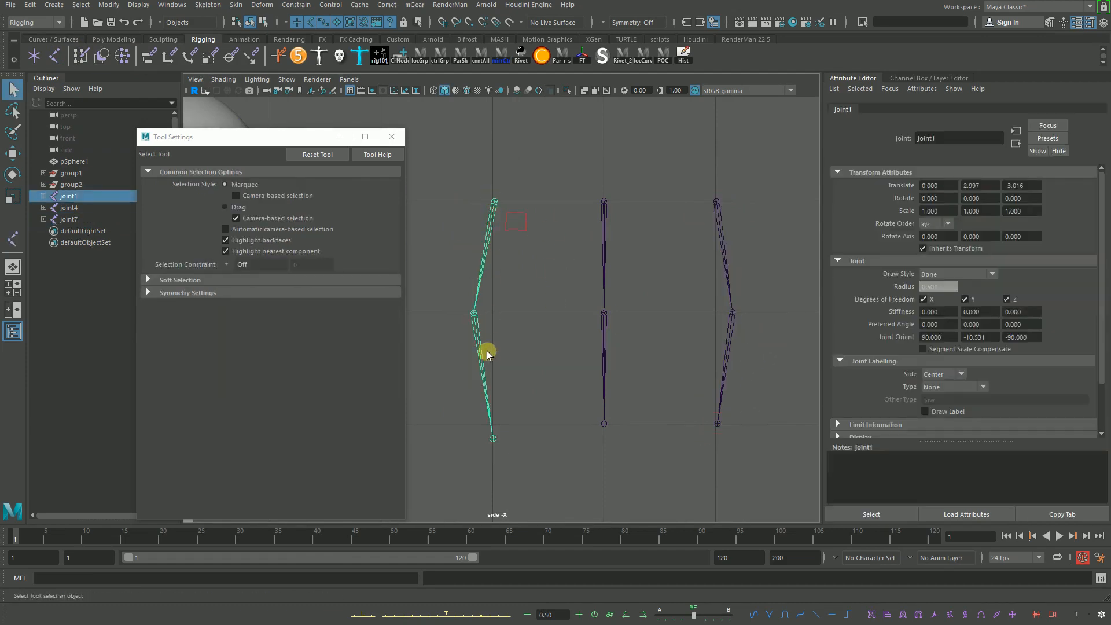
pyautogui.moveTo(634, 253); pyautogui.dragTo(576, 288)
pyautogui.moveTo(695, 296); pyautogui.dragTo(687, 314)
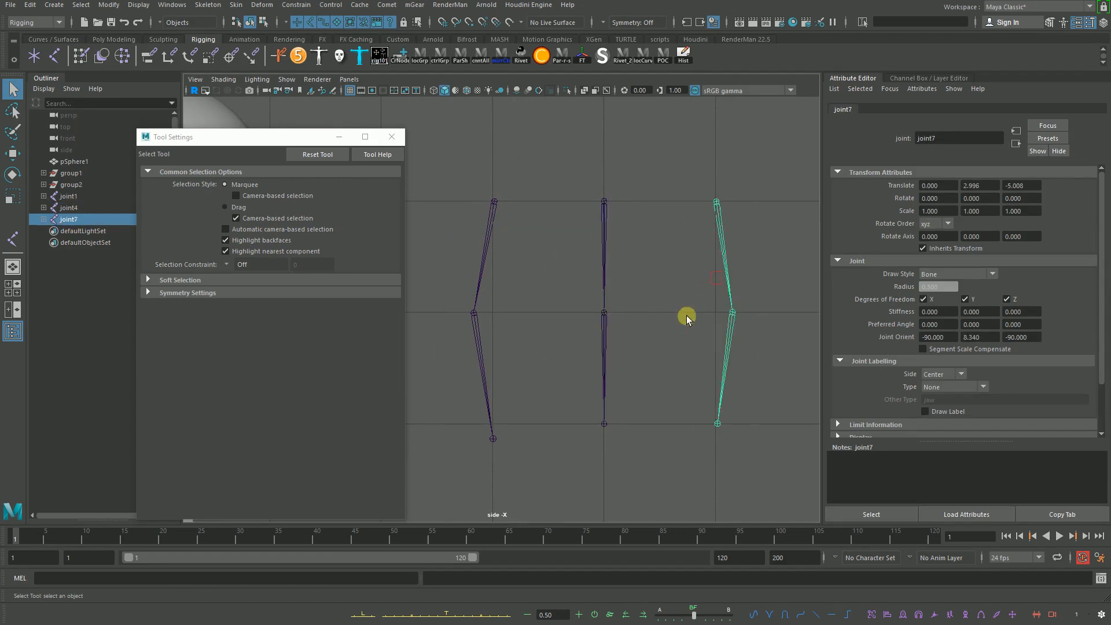
pyautogui.click(523, 266)
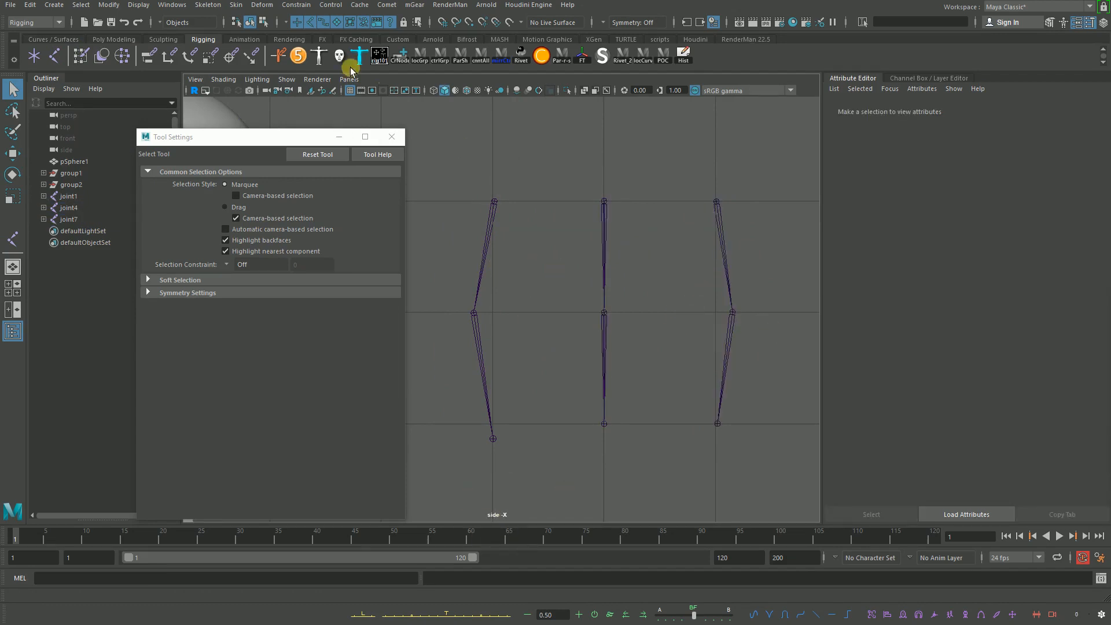
pyautogui.click(208, 5)
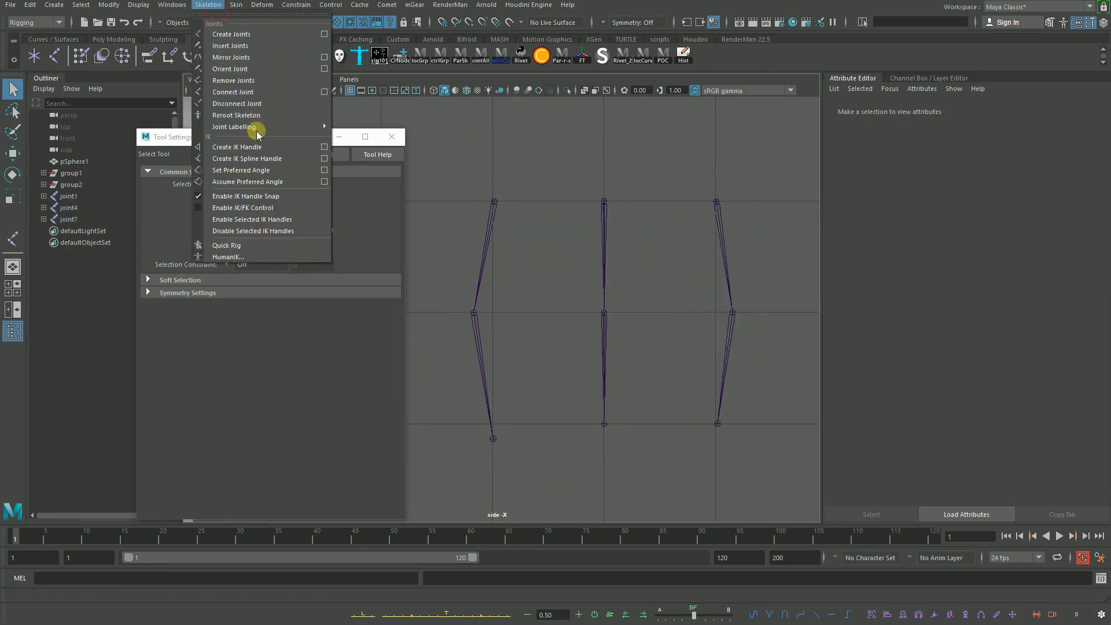
pyautogui.click(265, 148)
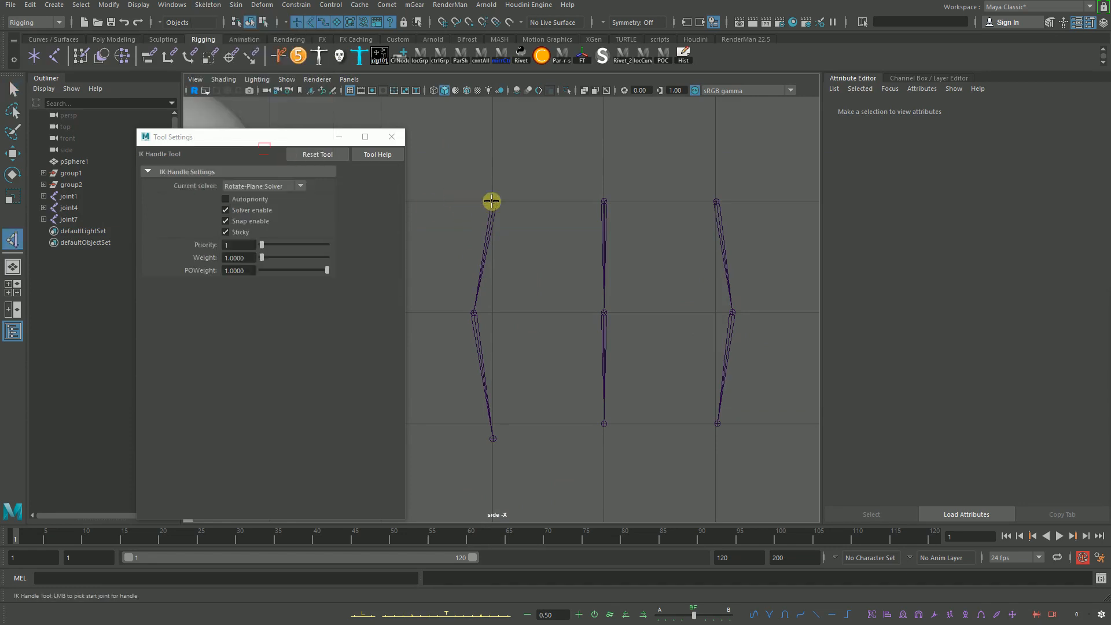
pyautogui.click(494, 202)
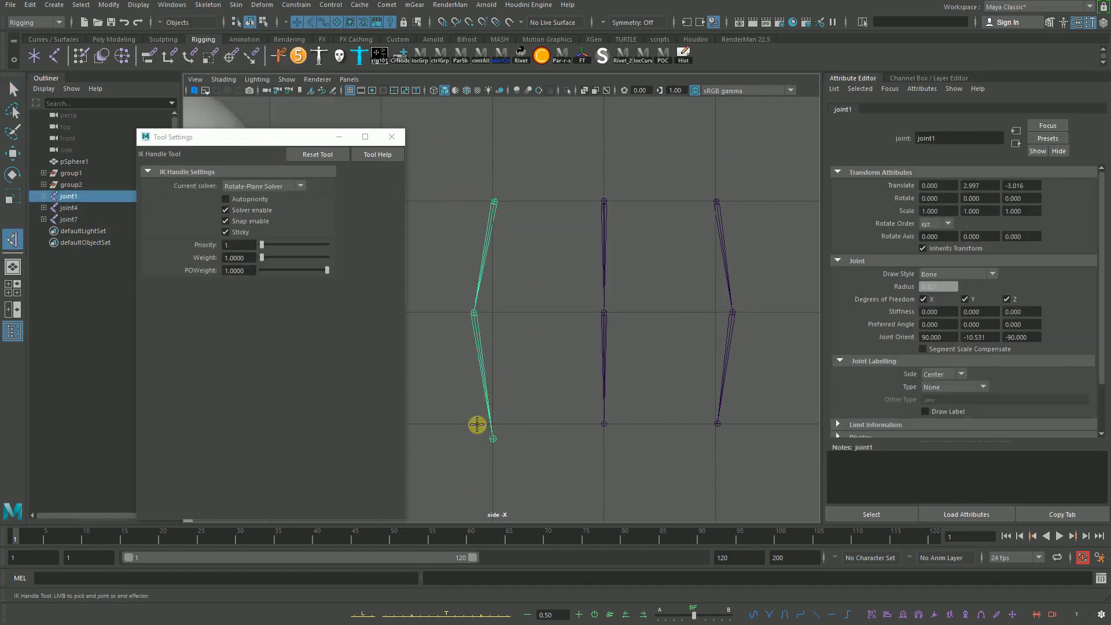
pyautogui.click(492, 438)
pyautogui.press('q')
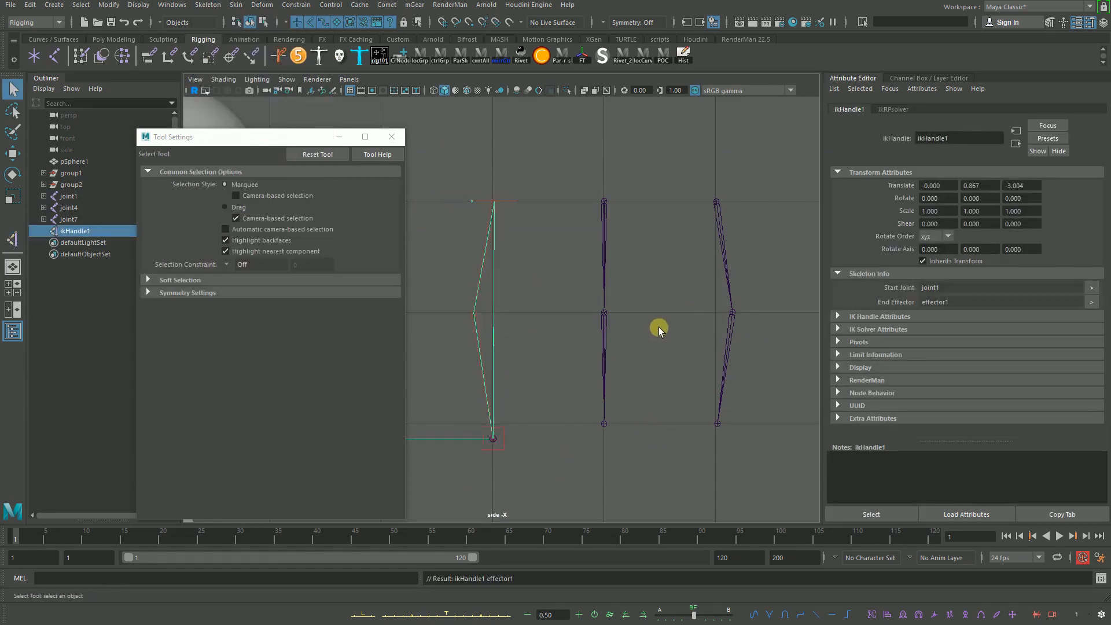
pyautogui.click(466, 428)
pyautogui.click(465, 436)
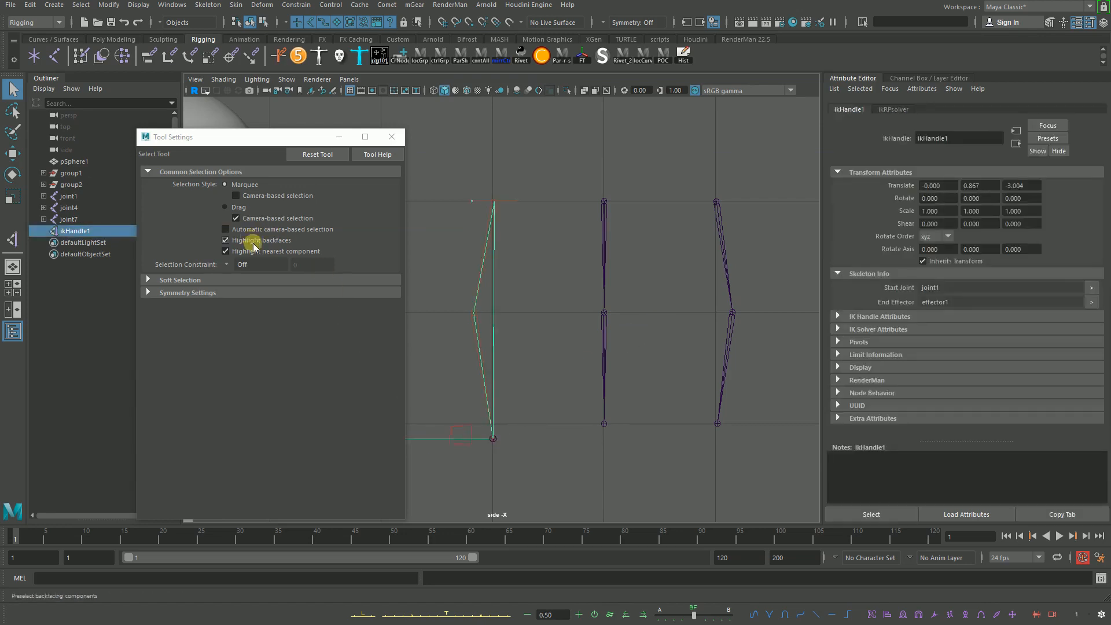
pyautogui.press('Delete')
# Step: Create a Rotate-Plane Solver IK handle with Sticky off from the first bent chain's root to its end joint
pyautogui.click(208, 4)
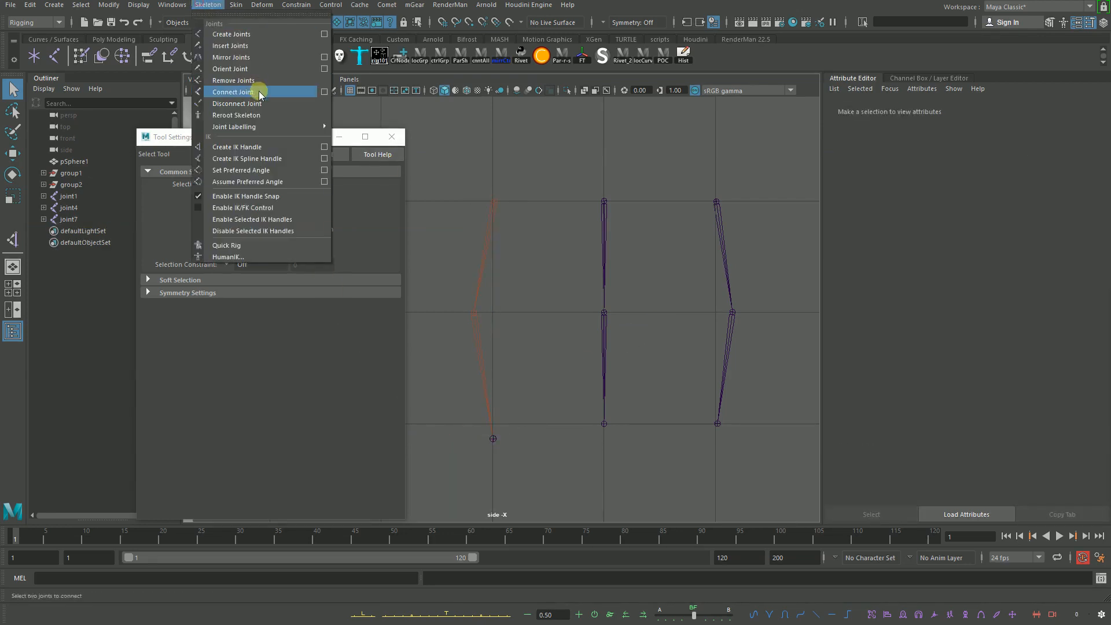
pyautogui.click(323, 147)
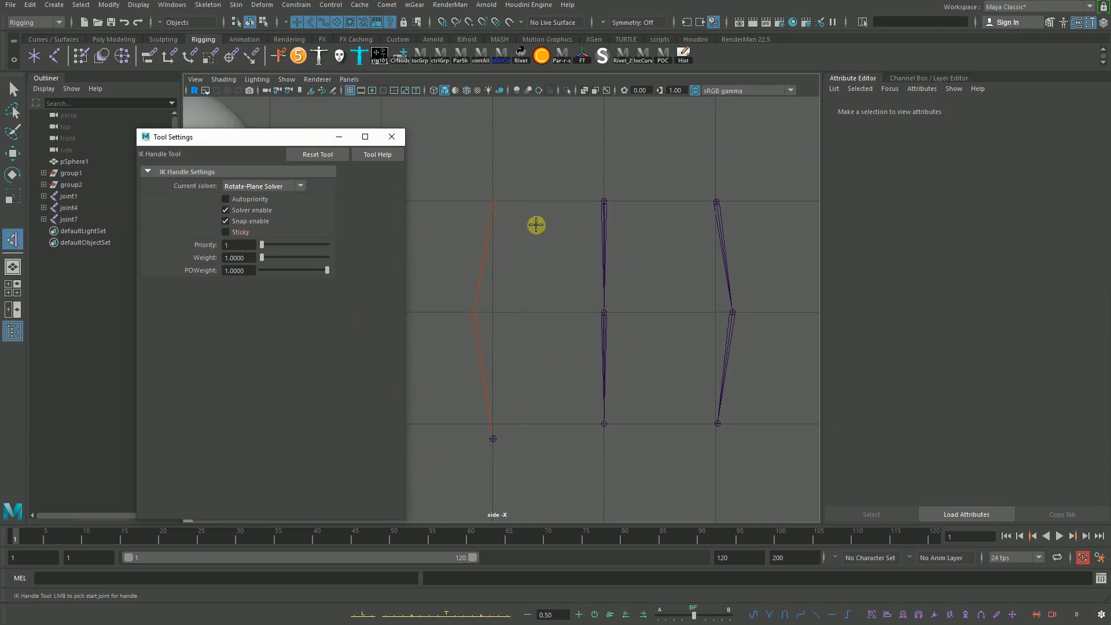
pyautogui.click(493, 201)
pyautogui.click(493, 438)
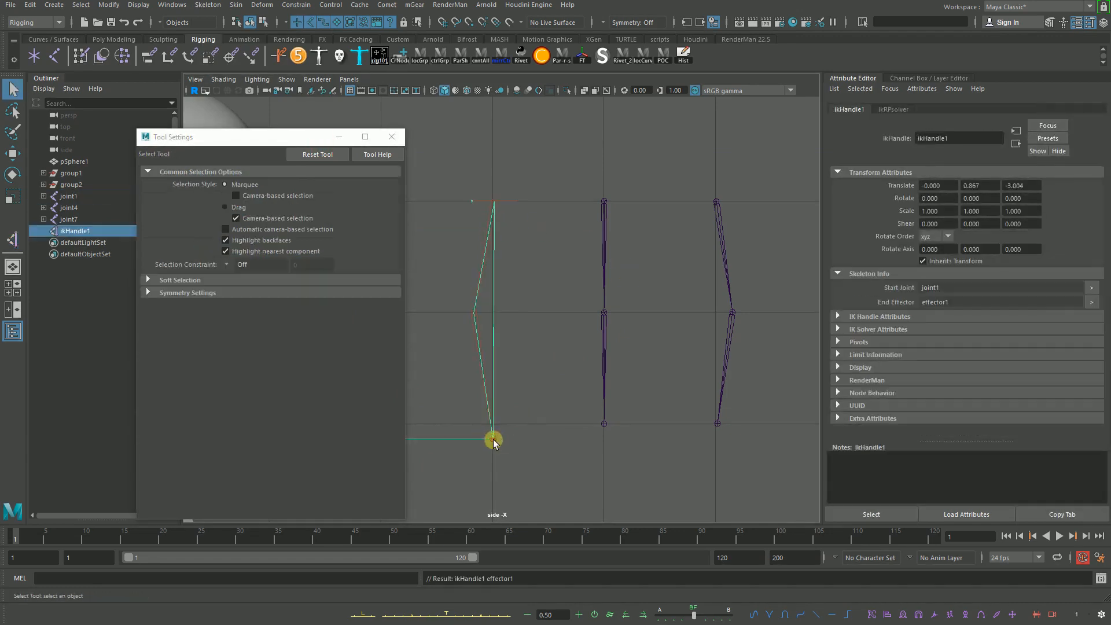
pyautogui.click(536, 374)
# Step: Add matching root-to-end IK handles to the straight middle chain and the oppositely bent third chain
pyautogui.press('g')
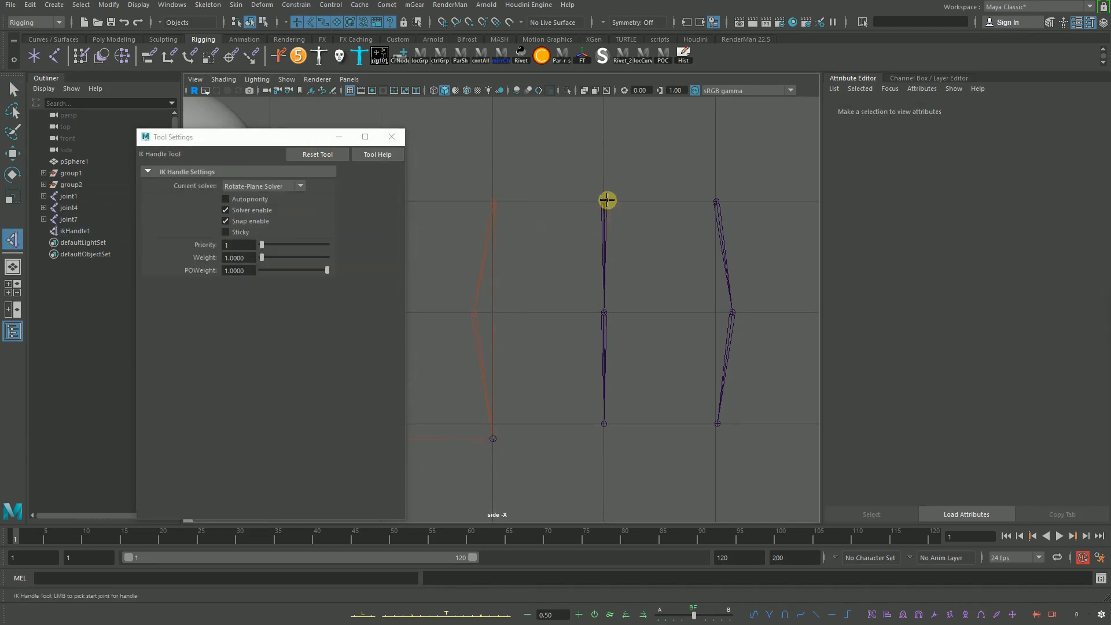
pyautogui.click(605, 201)
pyautogui.click(603, 426)
pyautogui.click(664, 345)
pyautogui.press('g')
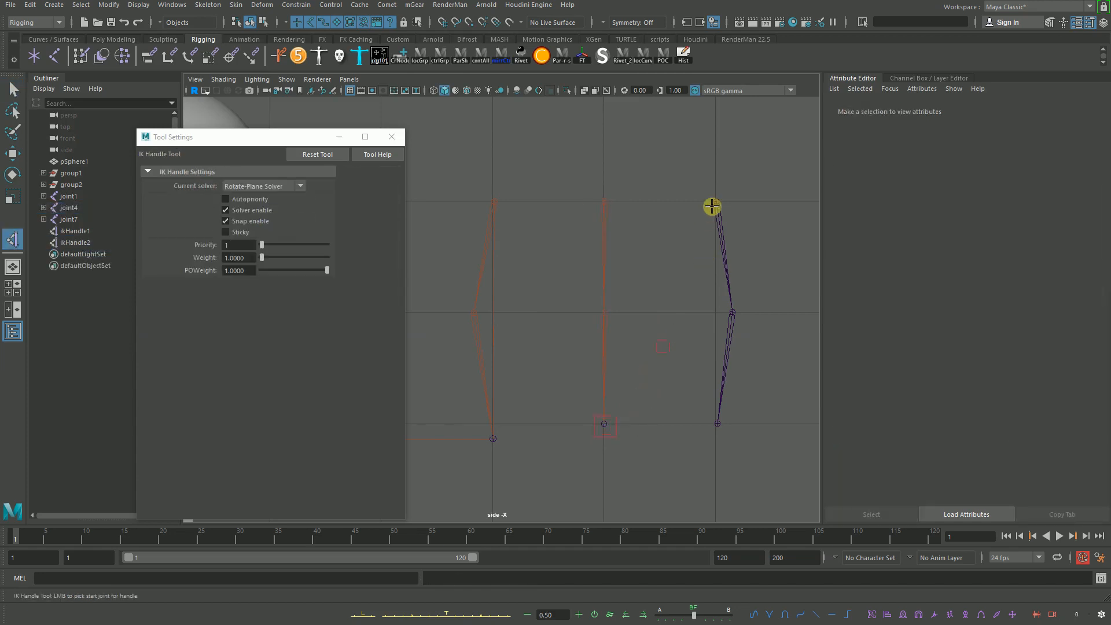
pyautogui.click(716, 201)
pyautogui.click(715, 423)
pyautogui.press('q')
pyautogui.click(672, 370)
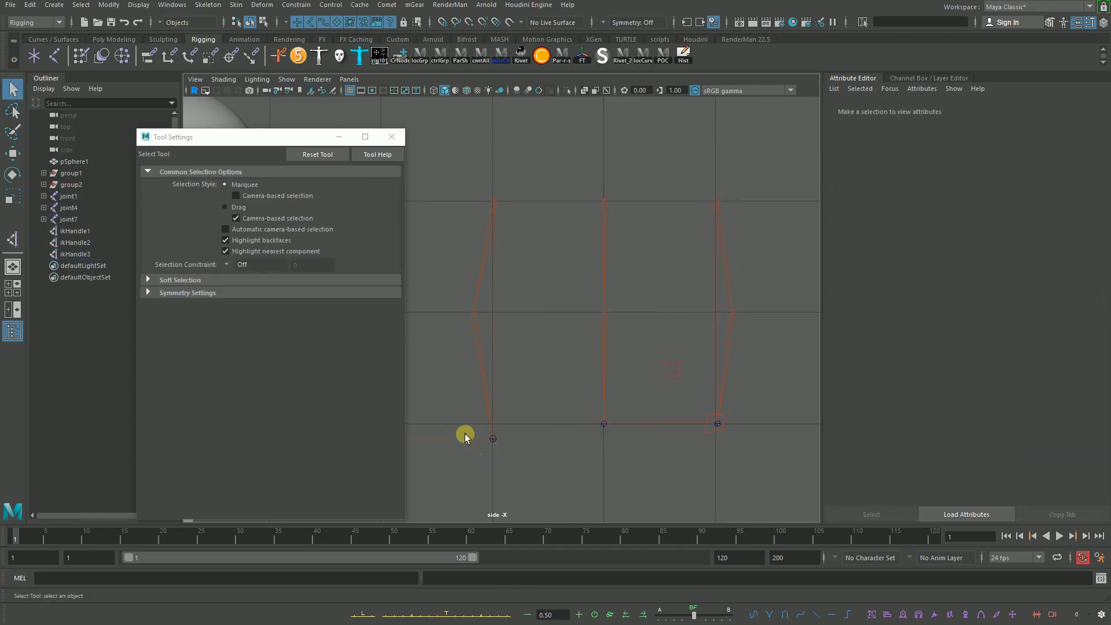
# Step: Test the first chain's bend by moving its IK handle to about Y 2.1, Z -3.1, and undo the move
pyautogui.click(492, 449)
pyautogui.press('w')
pyautogui.click(477, 439)
pyautogui.click(479, 443)
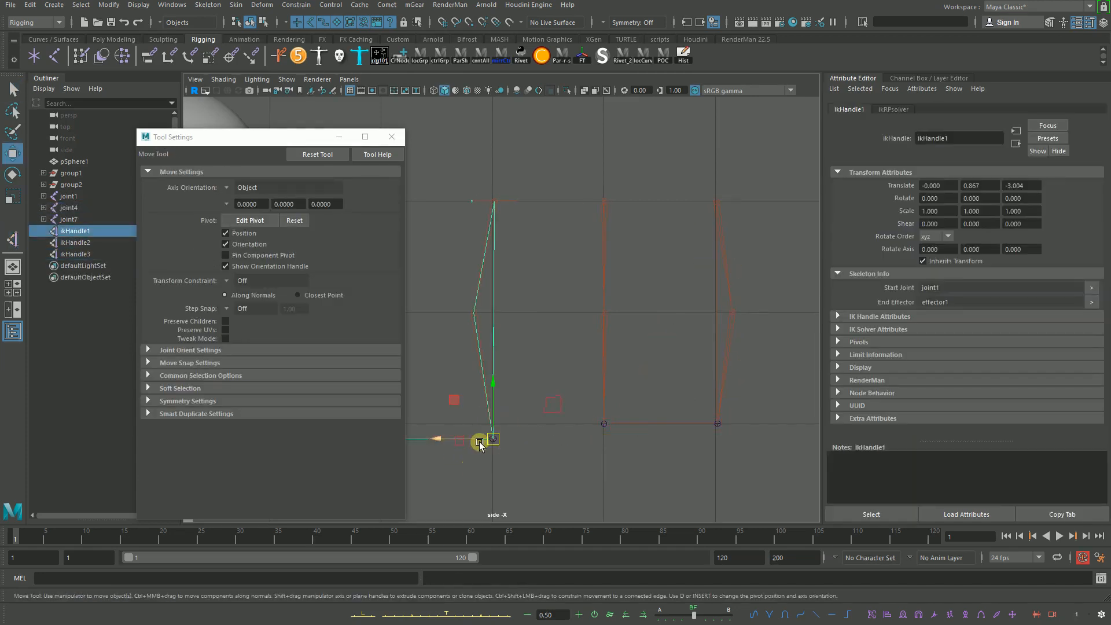
pyautogui.click(434, 392)
pyautogui.click(493, 438)
pyautogui.moveTo(493, 439); pyautogui.dragTo(506, 298)
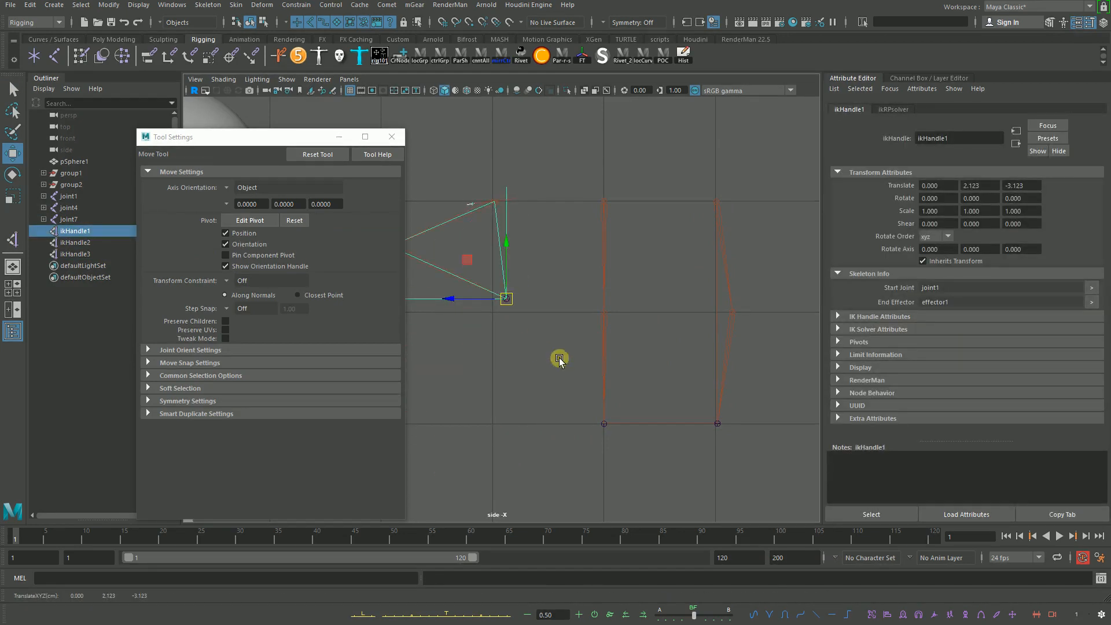
pyautogui.hotkey('ctrl', 'z')
# Step: Test the third chain's bend by moving its IK handle to about Y 1.3, Z -5.3, and undo the move
pyautogui.click(717, 423)
pyautogui.moveTo(718, 423); pyautogui.dragTo(744, 377)
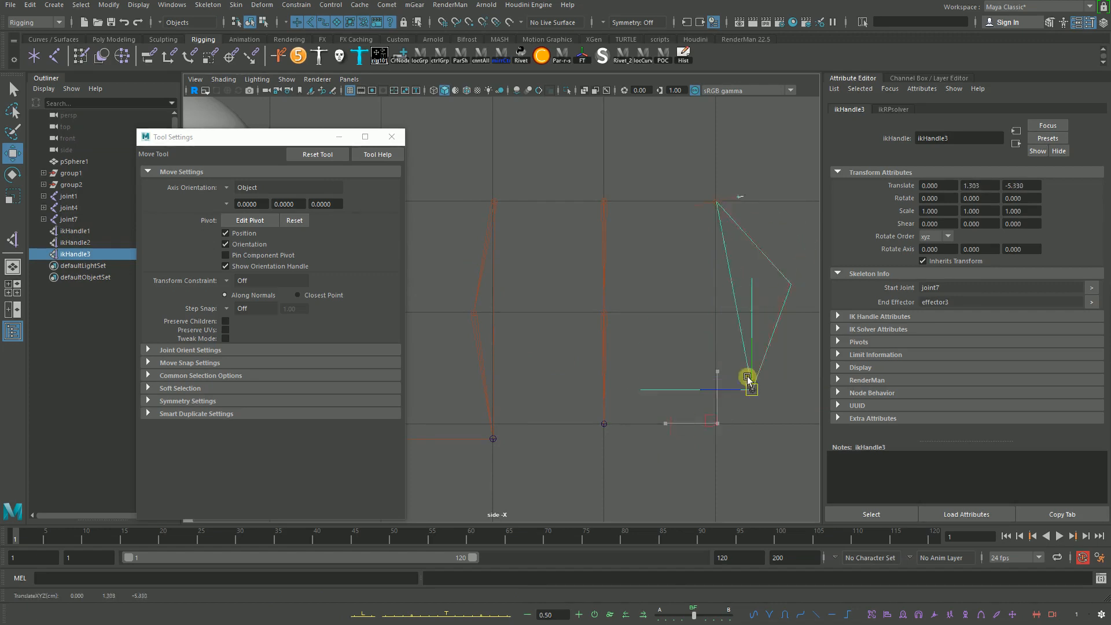
pyautogui.hotkey('ctrl', 'z')
# Step: Try to bend the straight chain by moving ikHandle2 about 1.18 up and -0.54 in Z, undo the move and deselect
pyautogui.click(598, 449)
pyautogui.click(604, 422)
pyautogui.click(617, 409)
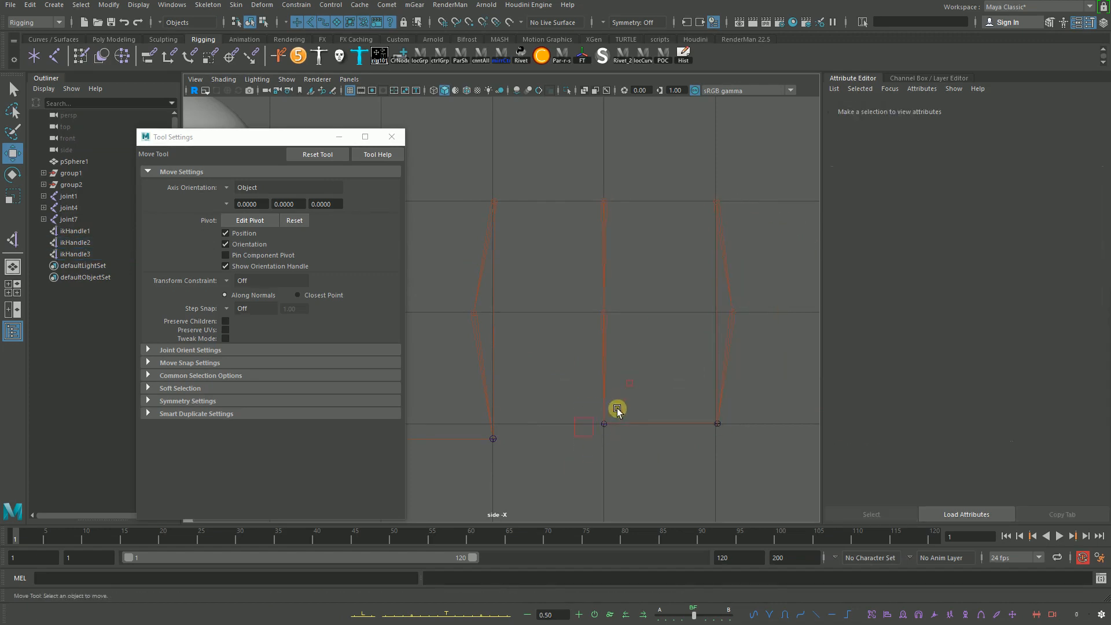
pyautogui.click(78, 254)
pyautogui.click(88, 243)
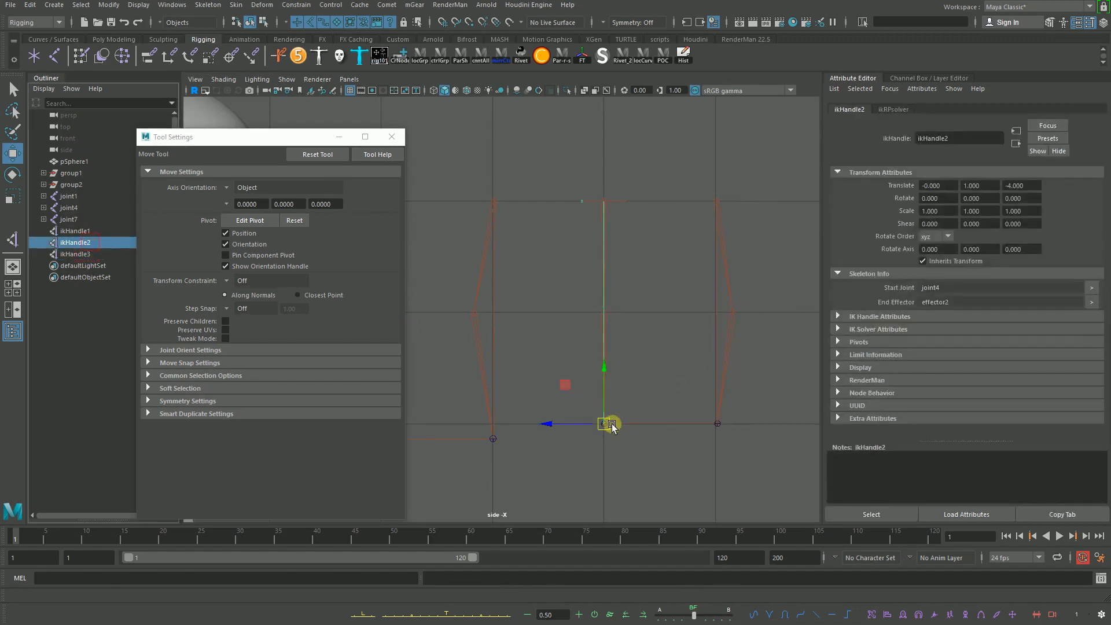
pyautogui.moveTo(606, 423); pyautogui.dragTo(667, 308)
pyautogui.hotkey('ctrl', 'z')
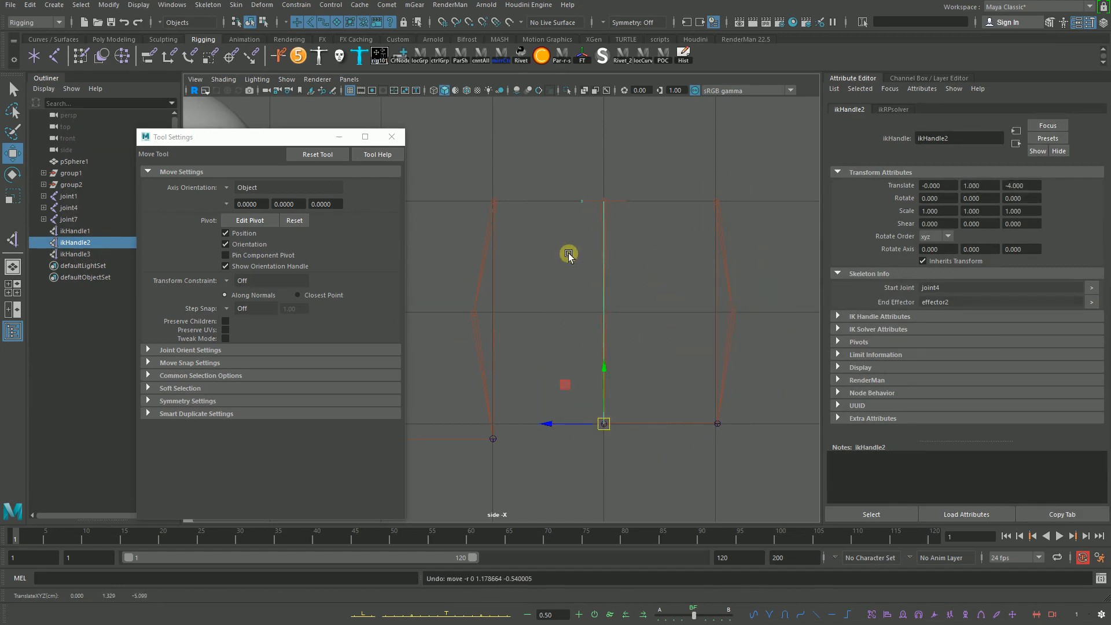
pyautogui.click(550, 260)
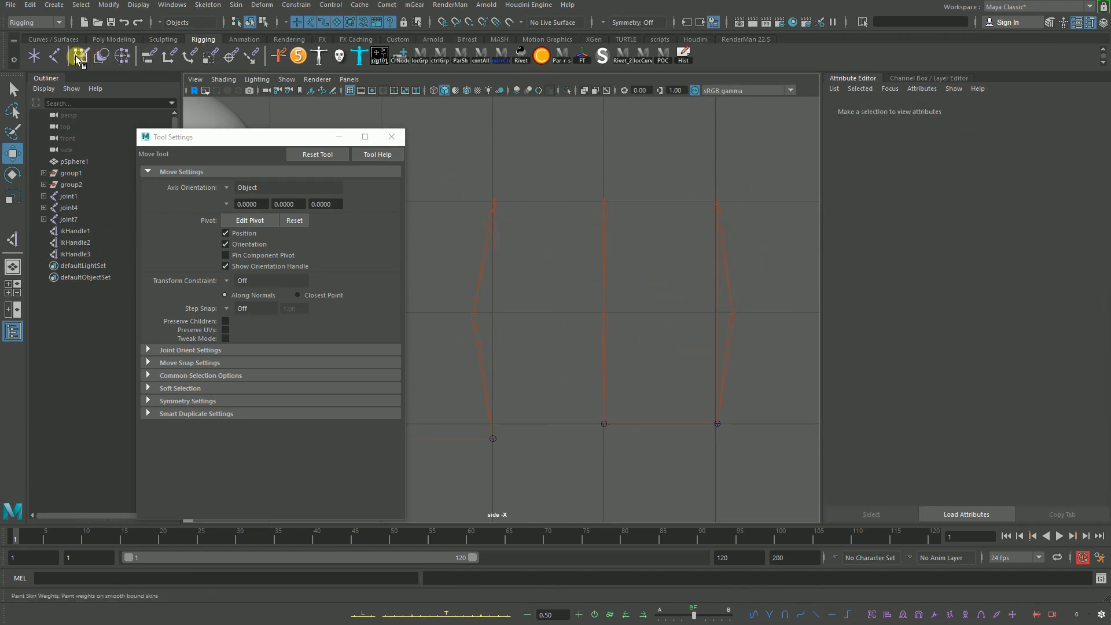
# Step: Create a two-joint, nearly vertical chain beside the first bent chain, from about Y 3, Z -2 down to Y 2
pyautogui.click(54, 56)
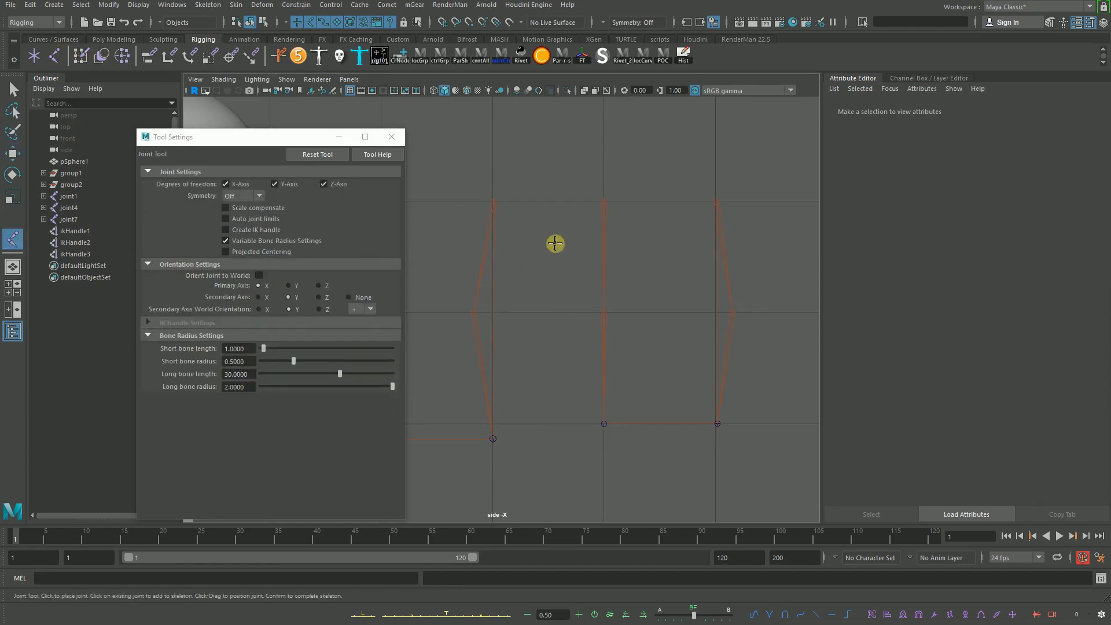
pyautogui.keyDown('alt'); pyautogui.moveTo(555, 243); pyautogui.dragTo(706, 353, button='middle'); pyautogui.keyUp('alt')
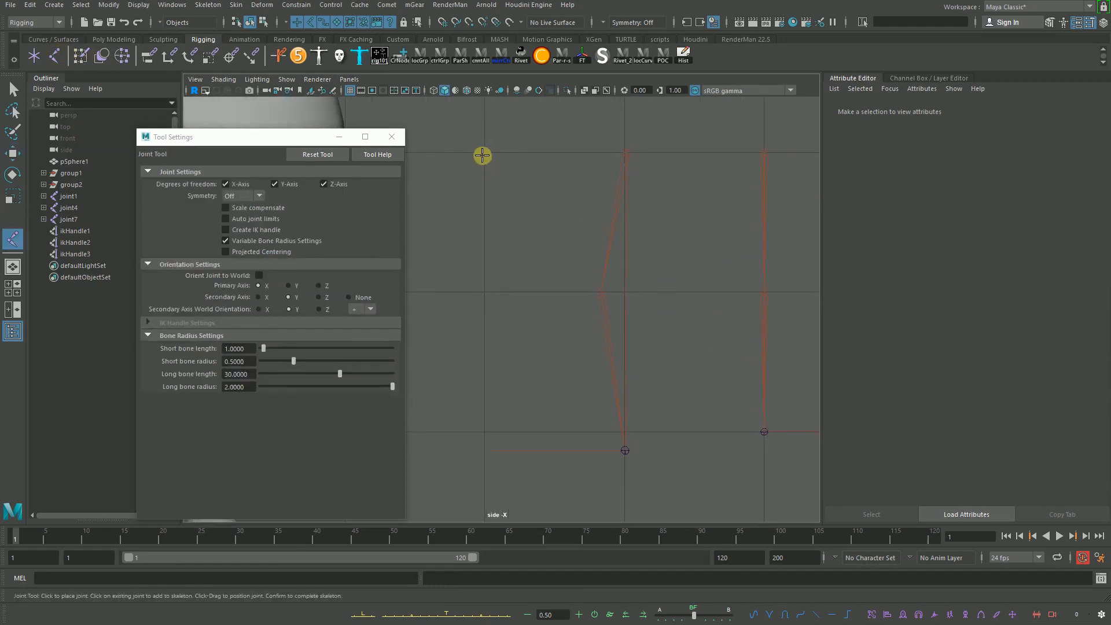
pyautogui.click(485, 152)
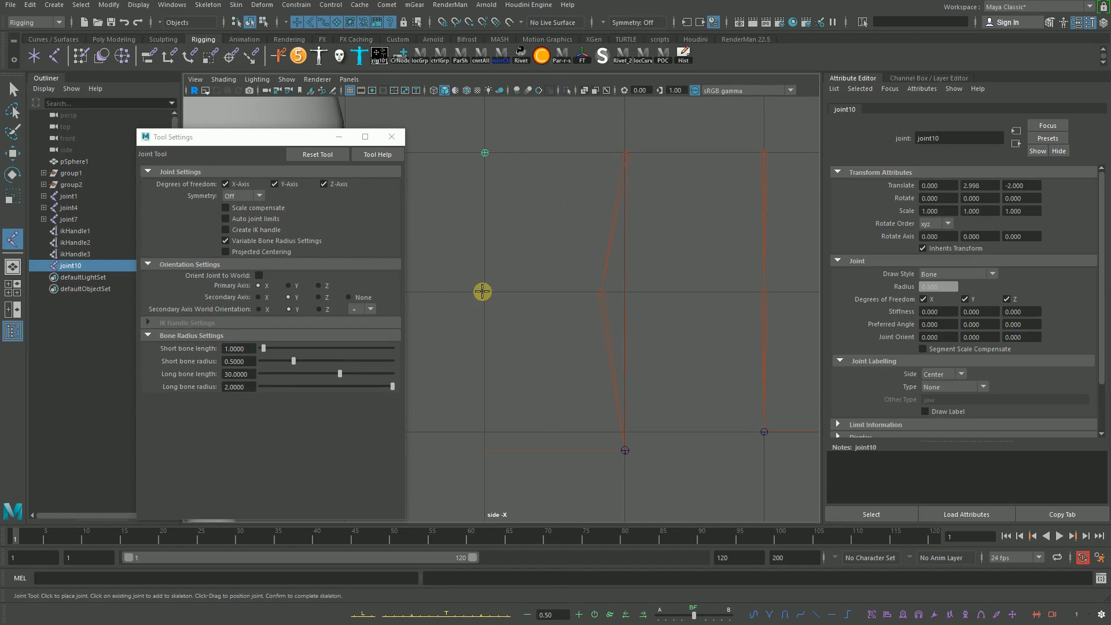
pyautogui.click(482, 294)
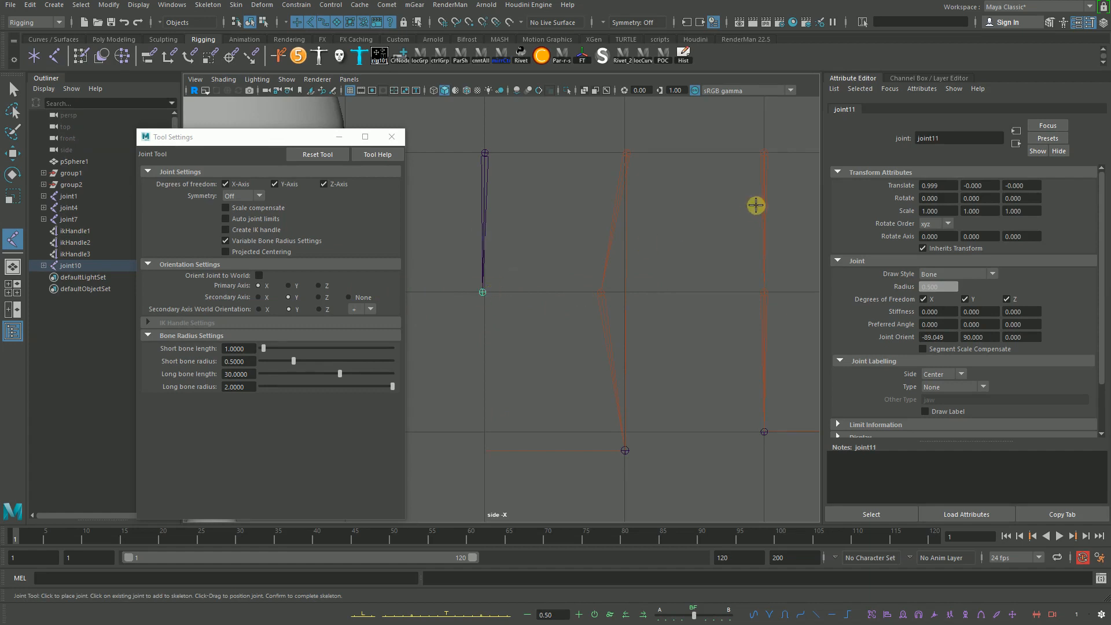
pyautogui.keyDown('alt'); pyautogui.moveTo(734, 259); pyautogui.dragTo(702, 255, button='middle'); pyautogui.keyUp('alt')
pyautogui.press('w')
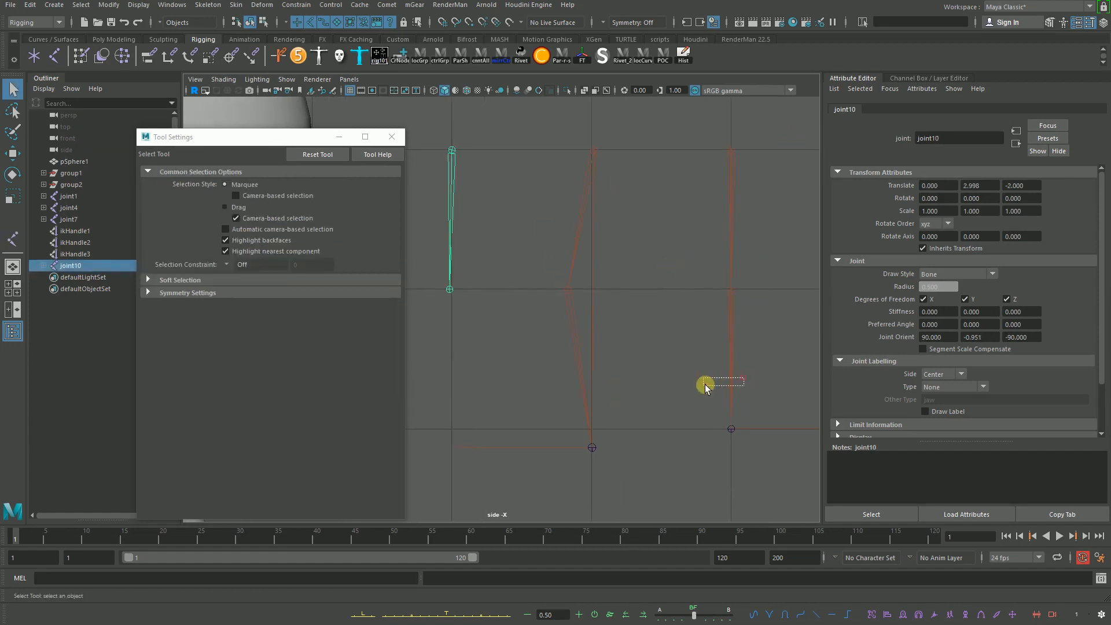
# Step: Move the straight chain's IK handle to about Y 1.5, Z -4.2 as another bend test, and undo it
pyautogui.click(732, 382)
pyautogui.moveTo(739, 419); pyautogui.dragTo(758, 363)
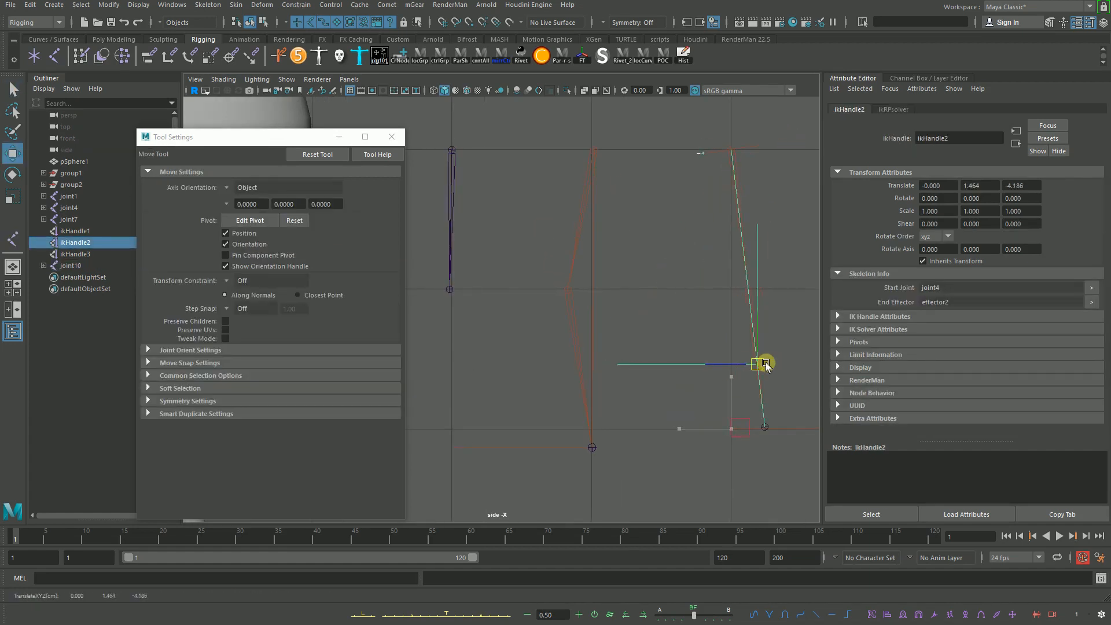
pyautogui.hotkey('ctrl', 'z')
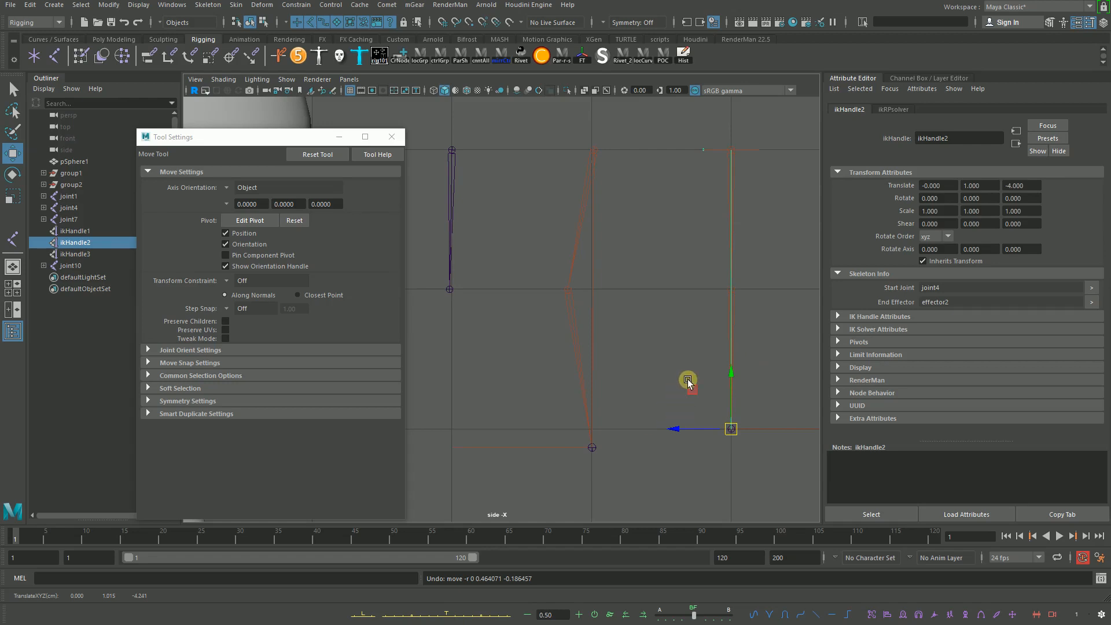
# Step: Delete the three IK handles and all four test joint chains
pyautogui.keyDown('alt'); pyautogui.moveTo(687, 382); pyautogui.dragTo(617, 347, button='right'); pyautogui.keyUp('alt')
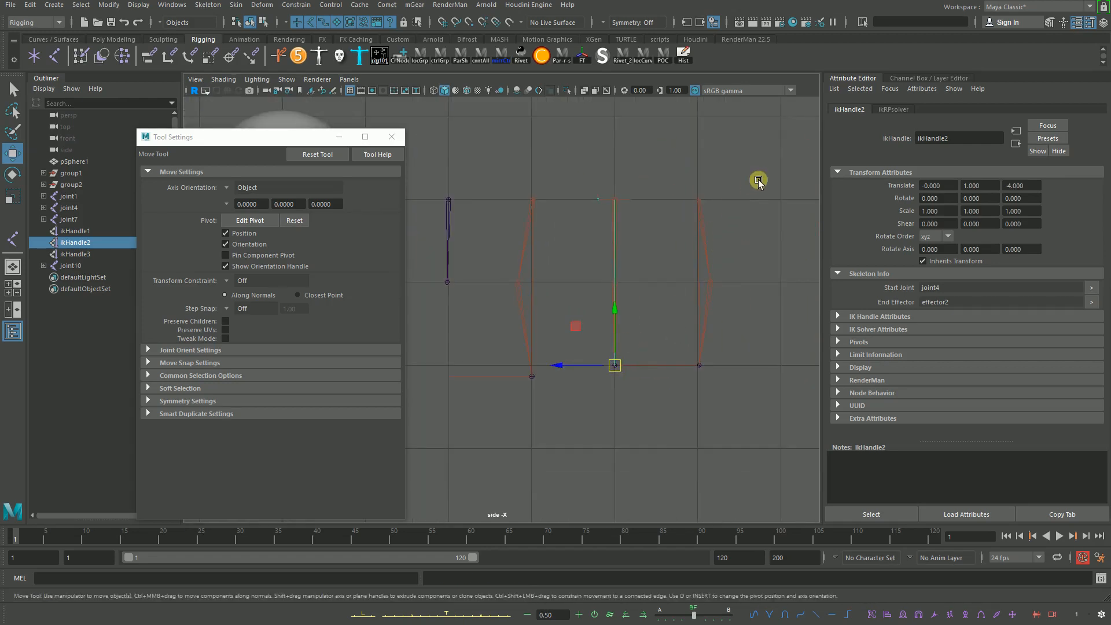
pyautogui.moveTo(758, 181); pyautogui.dragTo(502, 410)
pyautogui.click(602, 370)
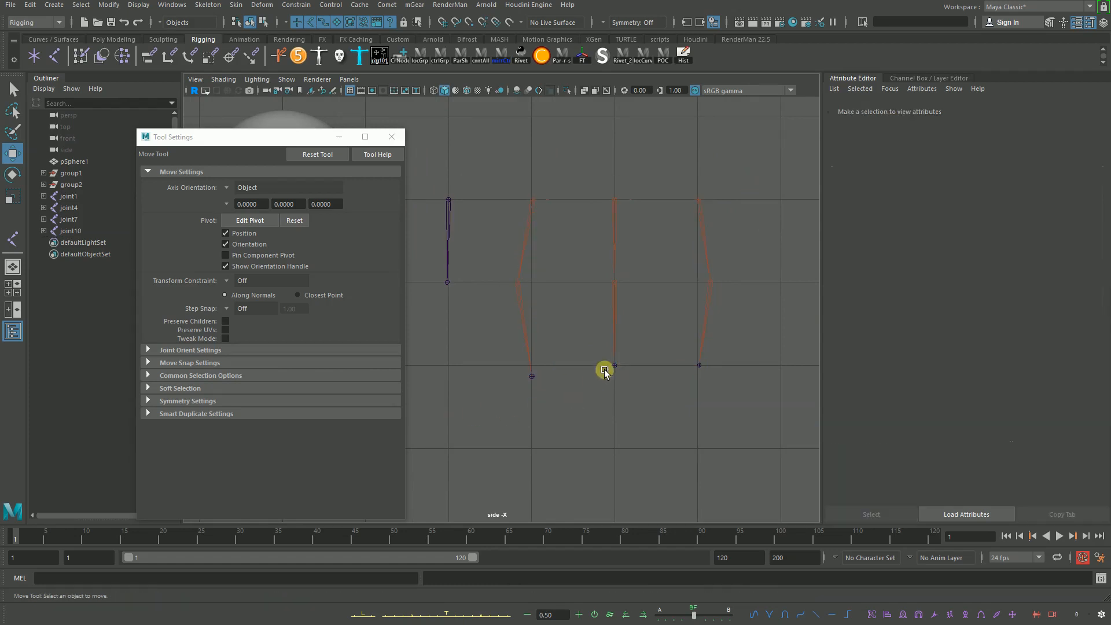
pyautogui.moveTo(746, 206); pyautogui.dragTo(441, 211)
pyautogui.press('Delete')
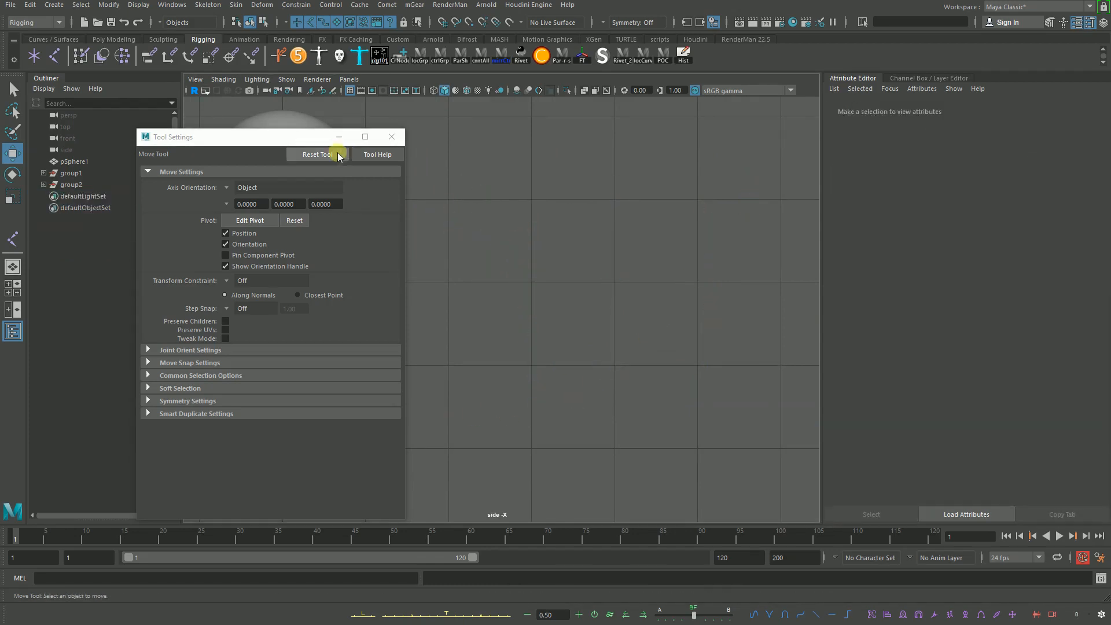
# Step: Close the Move Tool's settings window
pyautogui.moveTo(338, 155); pyautogui.dragTo(927, 288)
pyautogui.keyDown('alt'); pyautogui.moveTo(503, 292); pyautogui.dragTo(583, 261, button='right'); pyautogui.keyUp('alt')
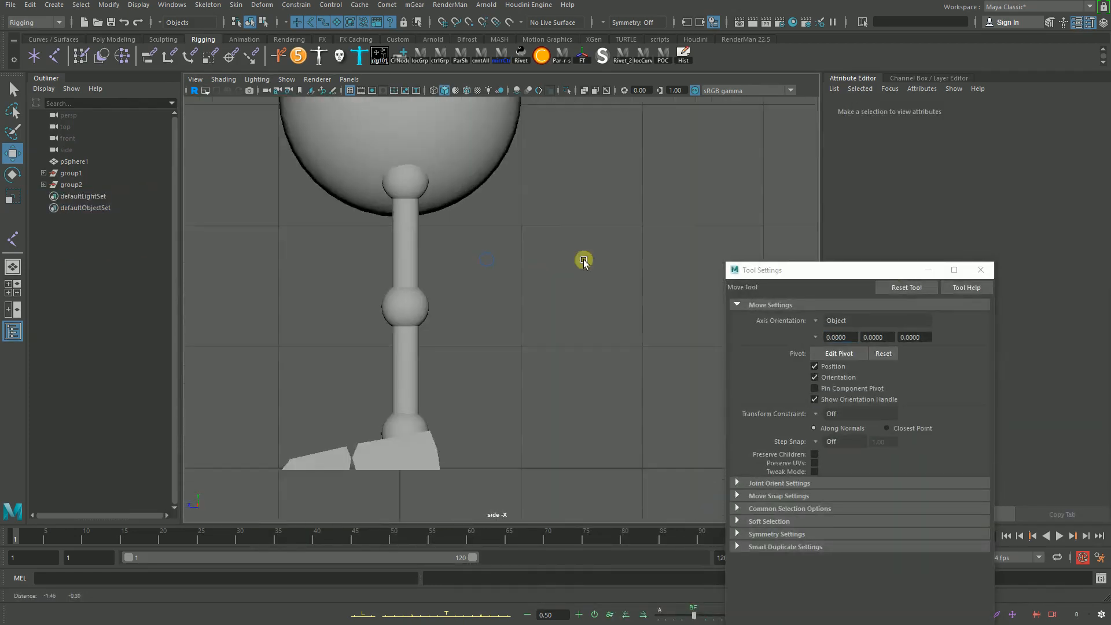
pyautogui.click(980, 270)
pyautogui.keyDown('alt'); pyautogui.moveTo(665, 243); pyautogui.dragTo(376, 115, button='right'); pyautogui.keyUp('alt')
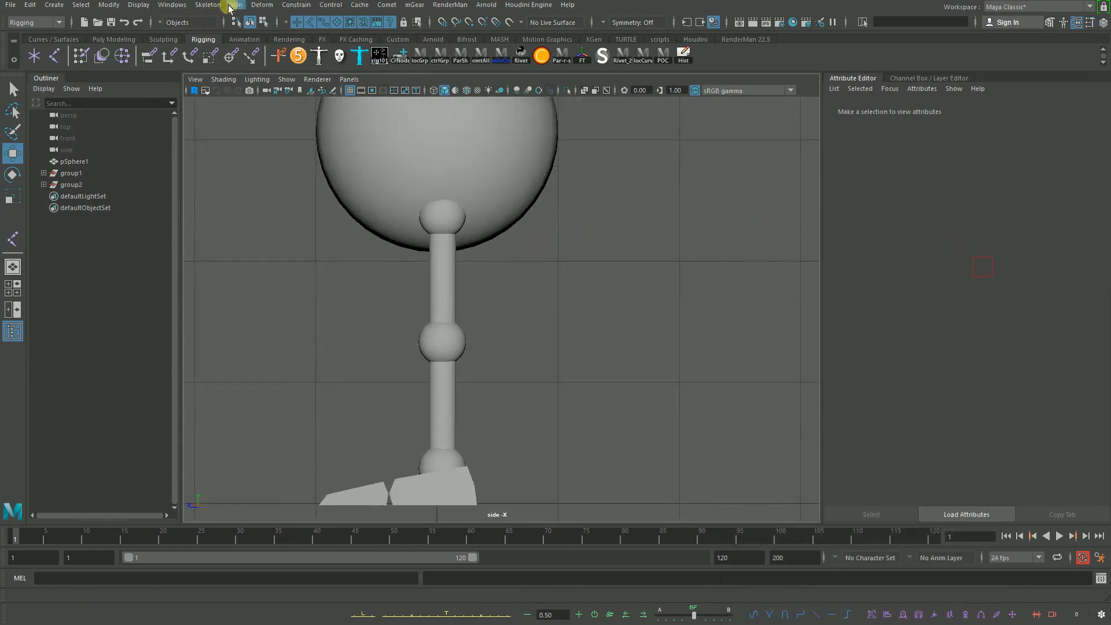
# Step: Start a joint chain with its root at the hip ball's centre, about Y 2.386, Z -0.042, displaying X-ray joints and wireframe on shaded
pyautogui.click(223, 9)
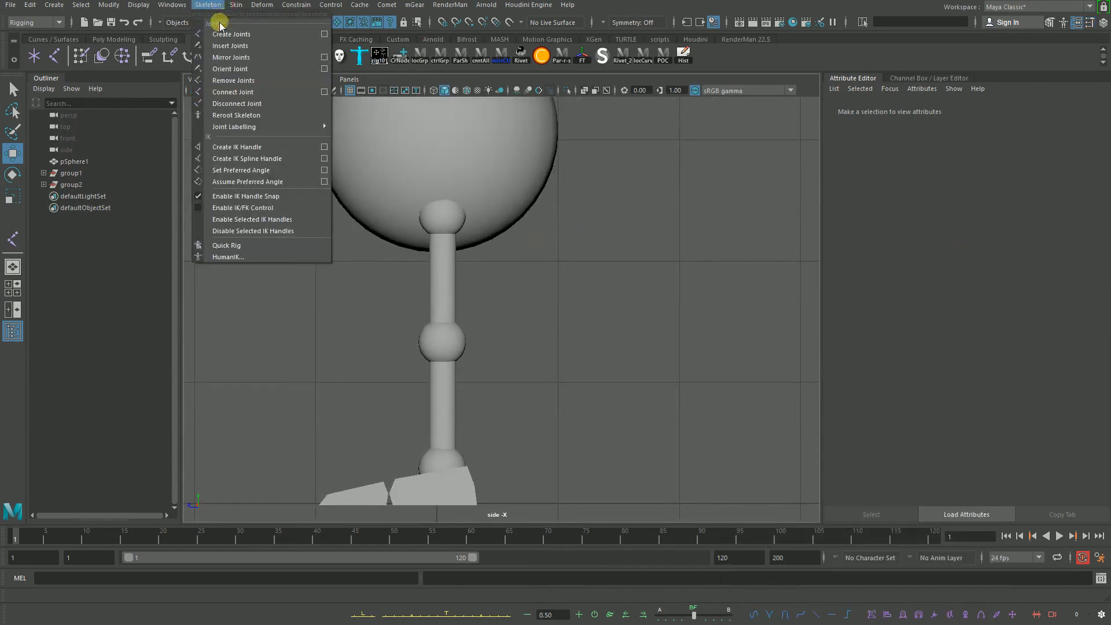
pyautogui.click(251, 34)
pyautogui.keyDown('alt'); pyautogui.moveTo(410, 275); pyautogui.dragTo(573, 98, button='right'); pyautogui.keyUp('alt')
pyautogui.click(606, 91)
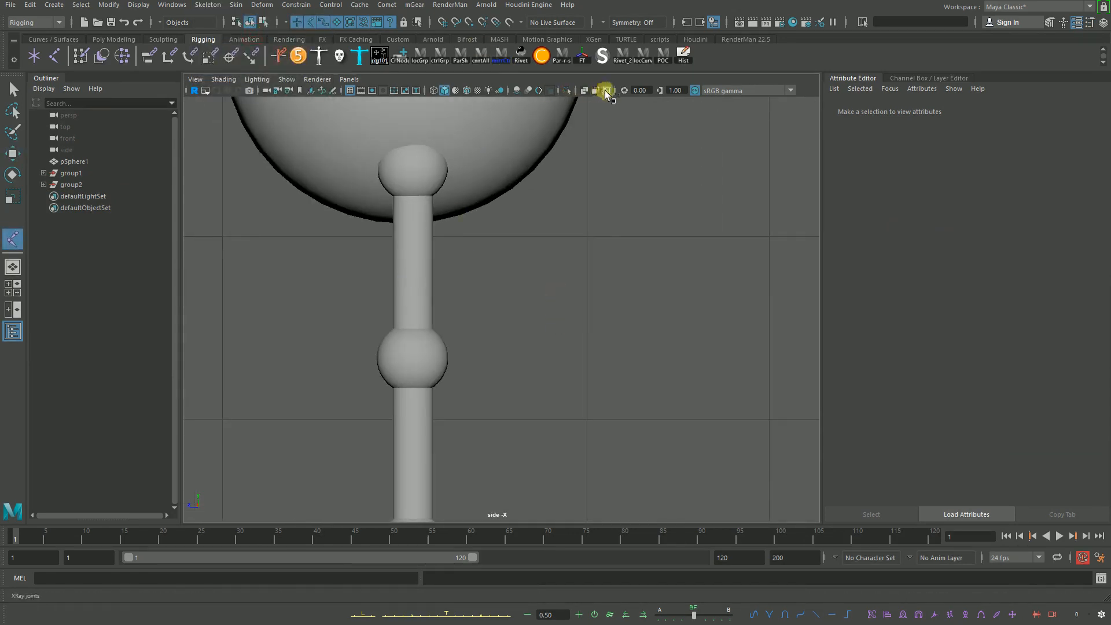
pyautogui.keyDown('alt'); pyautogui.moveTo(416, 285); pyautogui.dragTo(509, 226, button='right'); pyautogui.keyUp('alt')
pyautogui.click(508, 220)
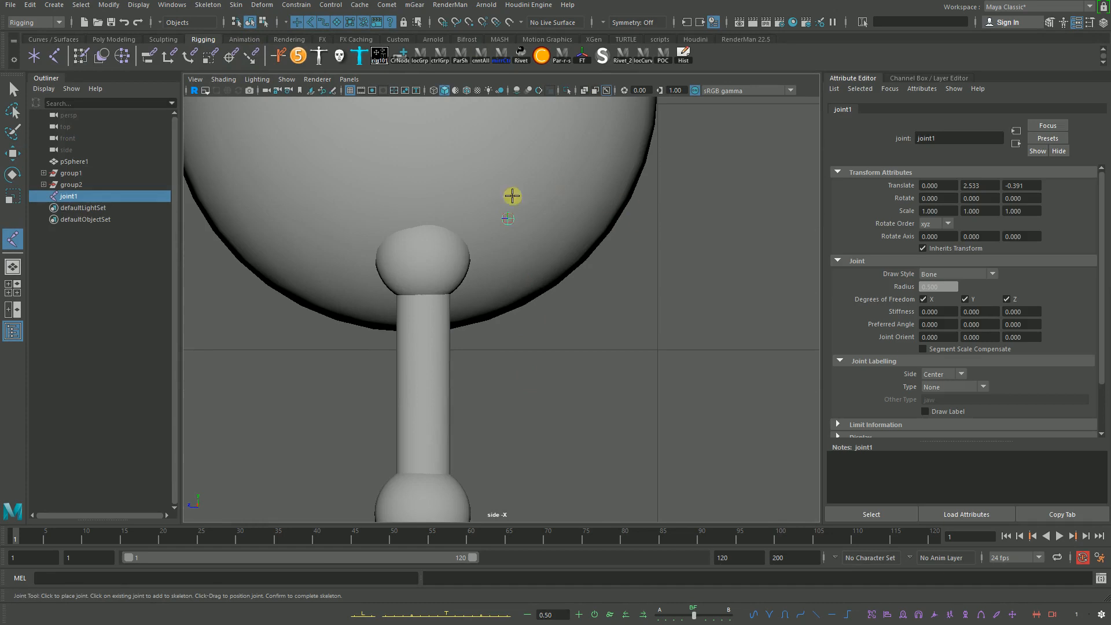
pyautogui.click(607, 91)
pyautogui.keyDown('alt'); pyautogui.moveTo(526, 228); pyautogui.dragTo(579, 283, button='right'); pyautogui.keyUp('alt')
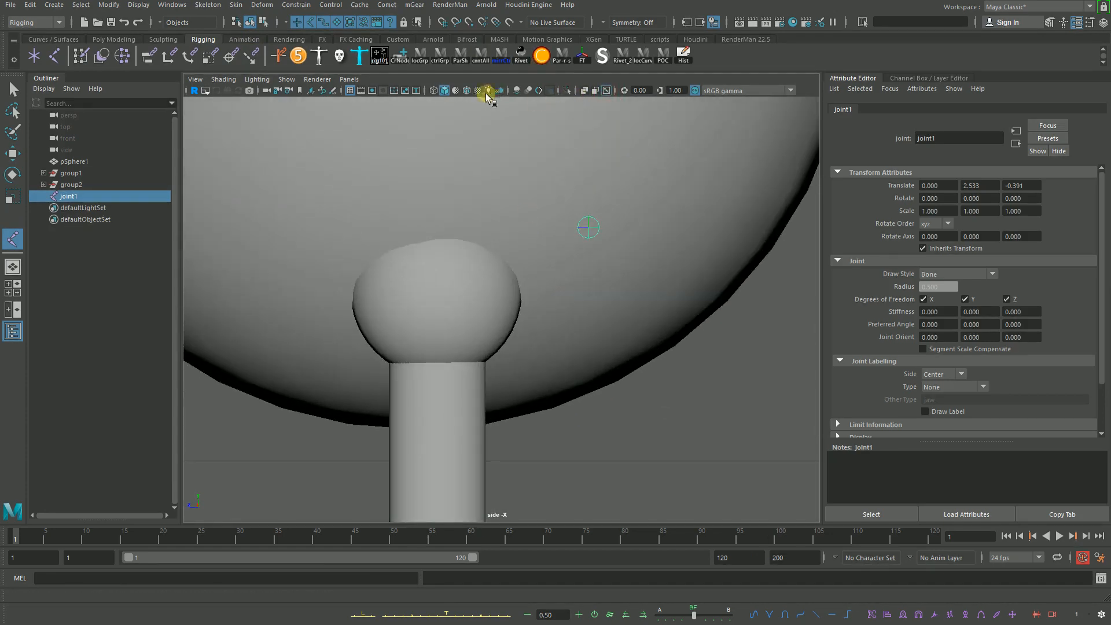
pyautogui.click(467, 91)
pyautogui.keyDown('alt'); pyautogui.moveTo(576, 260); pyautogui.dragTo(451, 335, button='middle'); pyautogui.keyUp('alt')
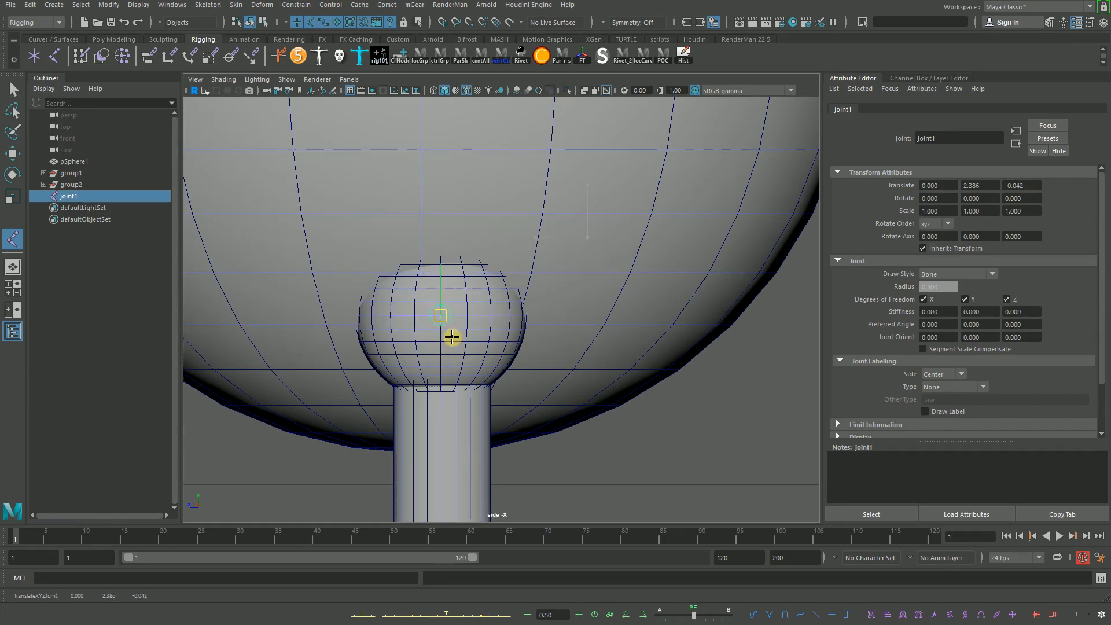
# Step: Add the knee joint near the centre of the knee ball at about Y 1.33, slightly forward of the hip-to-ankle line
pyautogui.keyDown('alt'); pyautogui.moveTo(452, 337); pyautogui.dragTo(521, 290, button='right'); pyautogui.keyUp('alt')
pyautogui.click(490, 288)
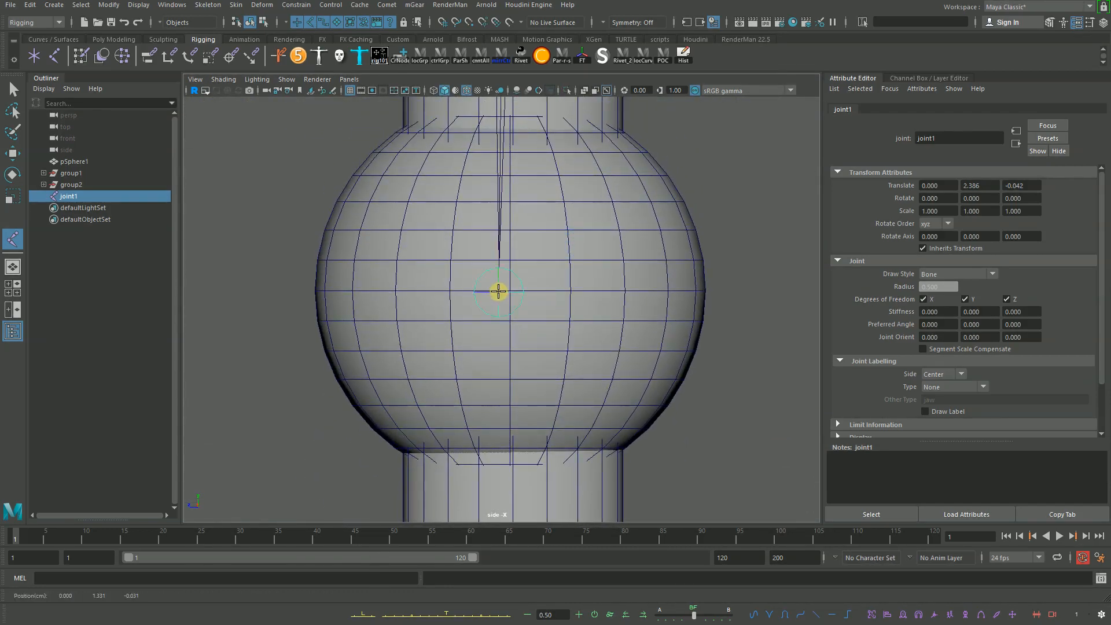
pyautogui.moveTo(489, 287); pyautogui.dragTo(506, 290)
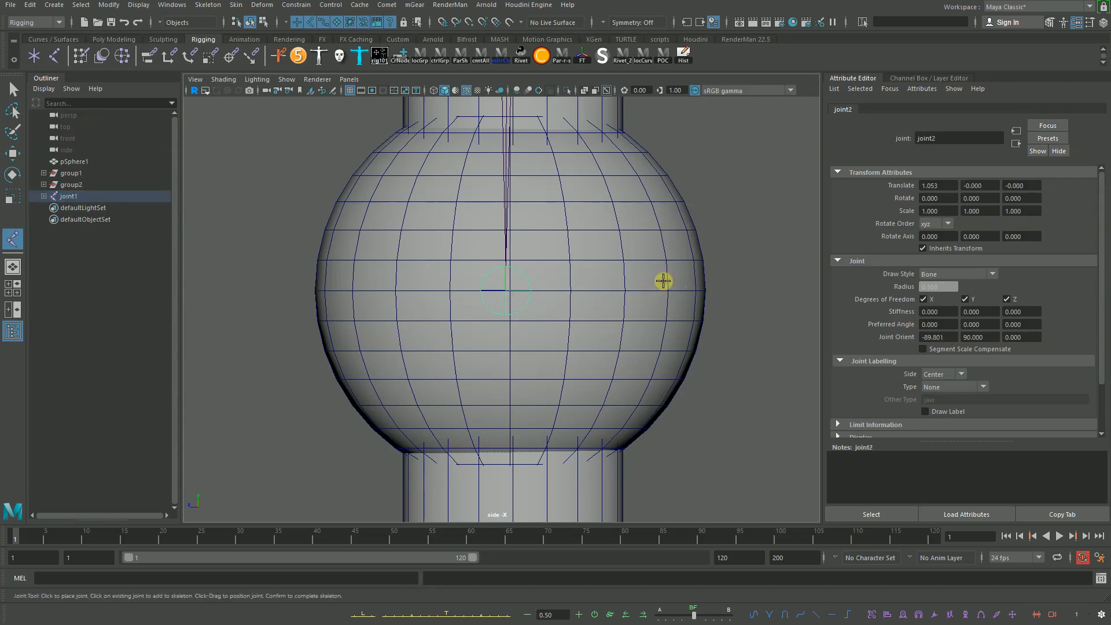
# Step: Add the ankle joint at the centre of the ankle ball, about Y 0.32, Z -0.045
pyautogui.scroll(-5, 675, 310)
pyautogui.scroll(8, 592, 350)
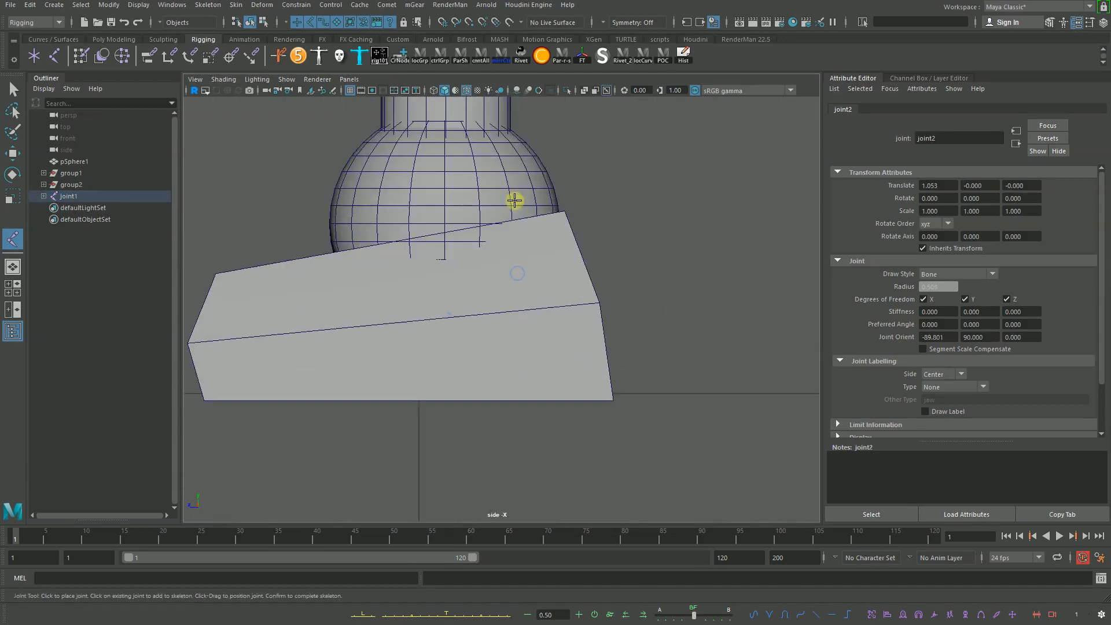
pyautogui.scroll(3, 515, 200)
pyautogui.click(544, 323)
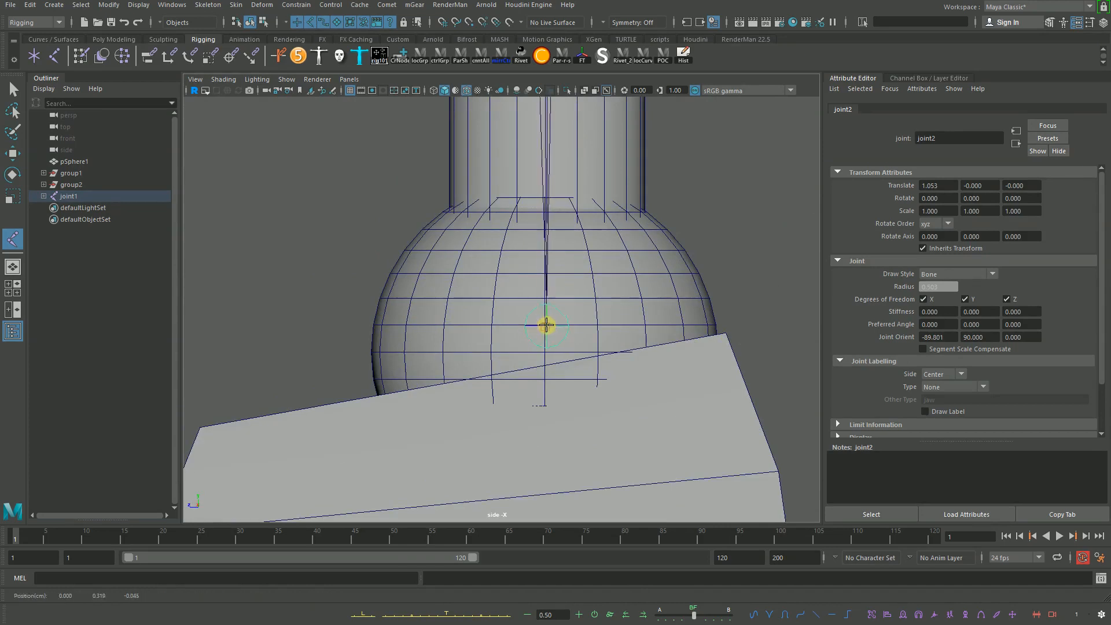
pyautogui.click(542, 326)
# Step: Add the ball joint at ground level between the two foot pieces, about Y 0, Z 0.39
pyautogui.scroll(-3, 603, 318)
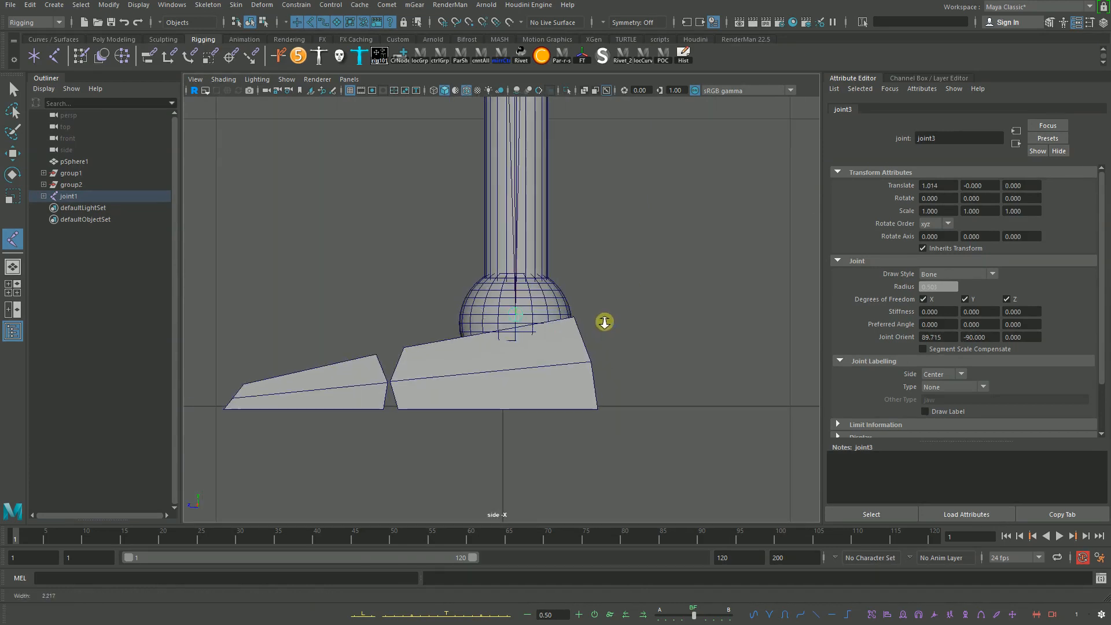
pyautogui.scroll(2, 612, 315)
pyautogui.moveTo(471, 402); pyautogui.dragTo(477, 444)
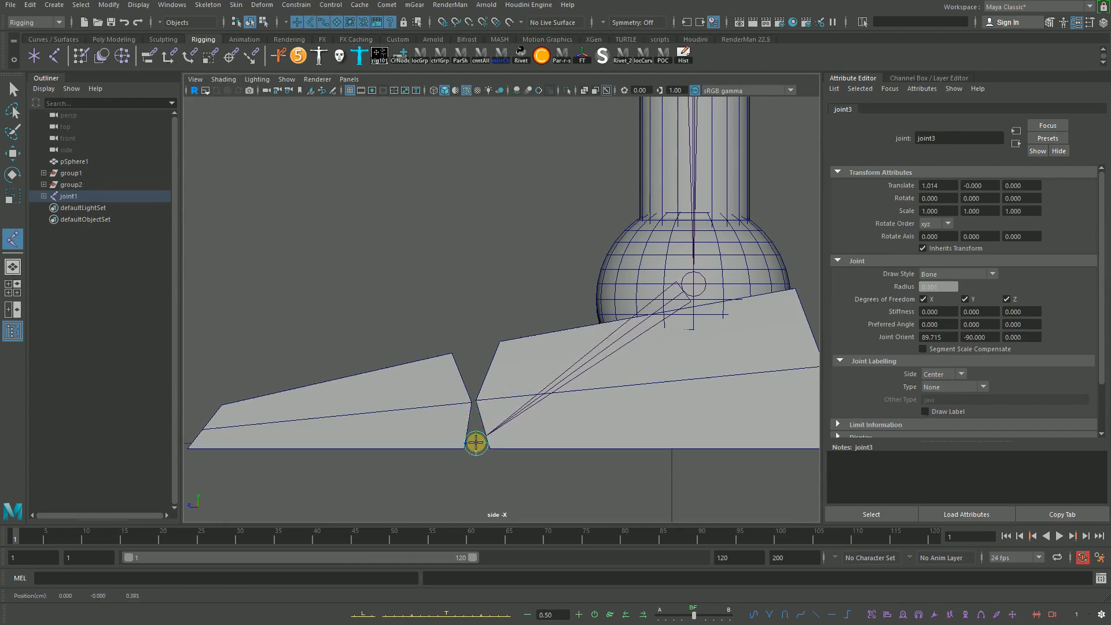
pyautogui.moveTo(476, 442)
pyautogui.mouseDown()
pyautogui.moveTo(476, 404)
pyautogui.moveTo(473, 443)
pyautogui.mouseUp()
# Step: Add the toe-tip joint at the front end of the toe piece, about 0.58 ahead of the ball joint, and finish the chain
pyautogui.keyDown('alt'); pyautogui.moveTo(723, 395); pyautogui.dragTo(311, 399, button='middle'); pyautogui.keyUp('alt')
pyautogui.click(310, 424)
pyautogui.moveTo(310, 424); pyautogui.dragTo(308, 423)
pyautogui.keyDown('alt'); pyautogui.moveTo(613, 375); pyautogui.dragTo(521, 372, button='middle'); pyautogui.keyUp('alt')
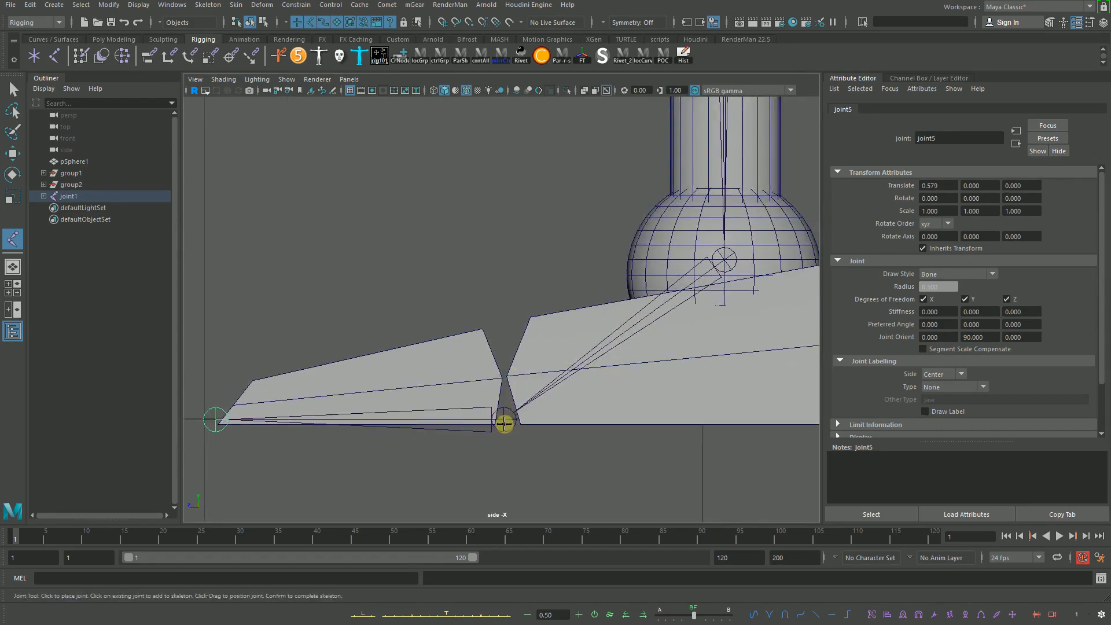
pyautogui.press('q')
# Step: Try raising the bottom vertices of one foot's two pieces by about 0.02, and undo the move
pyautogui.click(719, 397)
pyautogui.click(454, 359)
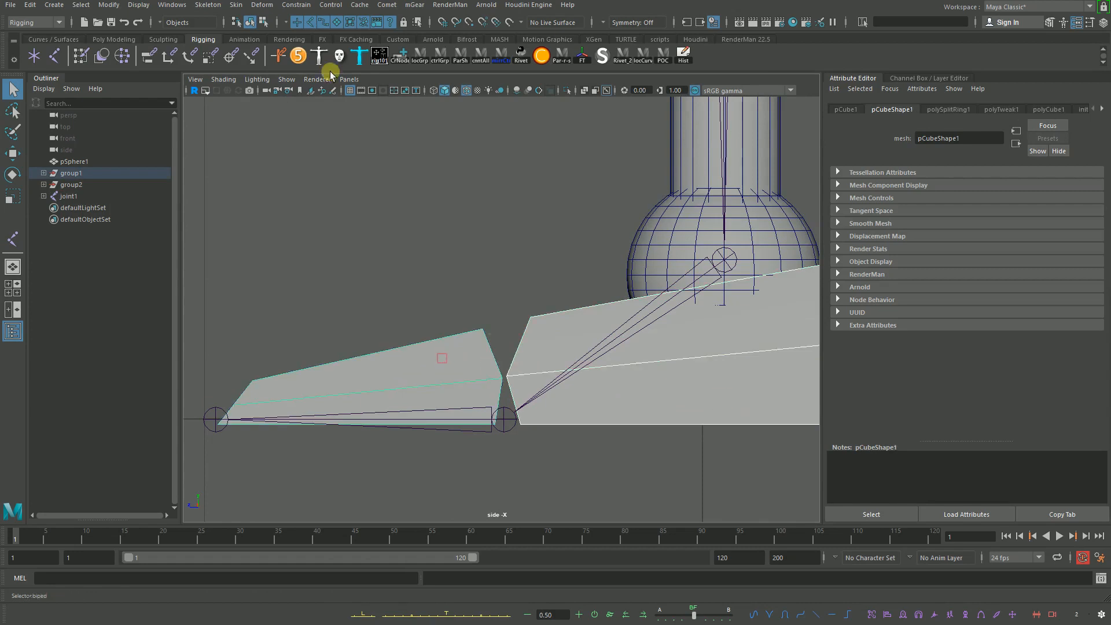
pyautogui.click(250, 26)
pyautogui.click(263, 22)
pyautogui.scroll(-5, 520, 307)
pyautogui.moveTo(652, 335); pyautogui.dragTo(386, 341)
pyautogui.press('w')
pyautogui.scroll(5, 575, 348)
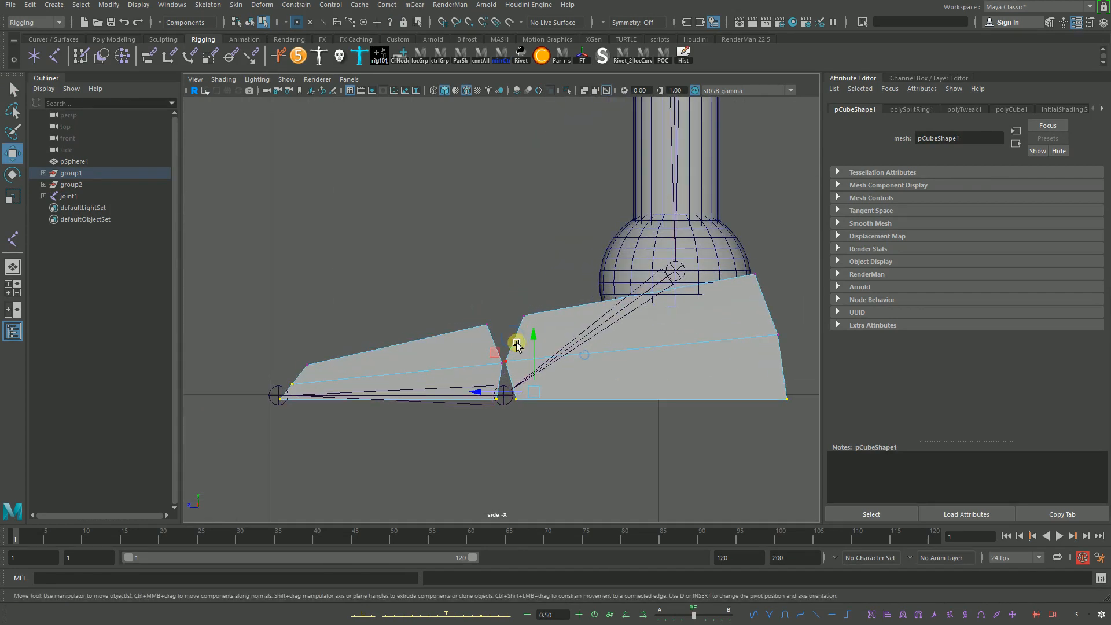
pyautogui.moveTo(532, 348); pyautogui.dragTo(533, 330)
pyautogui.hotkey('ctrl', 'z')
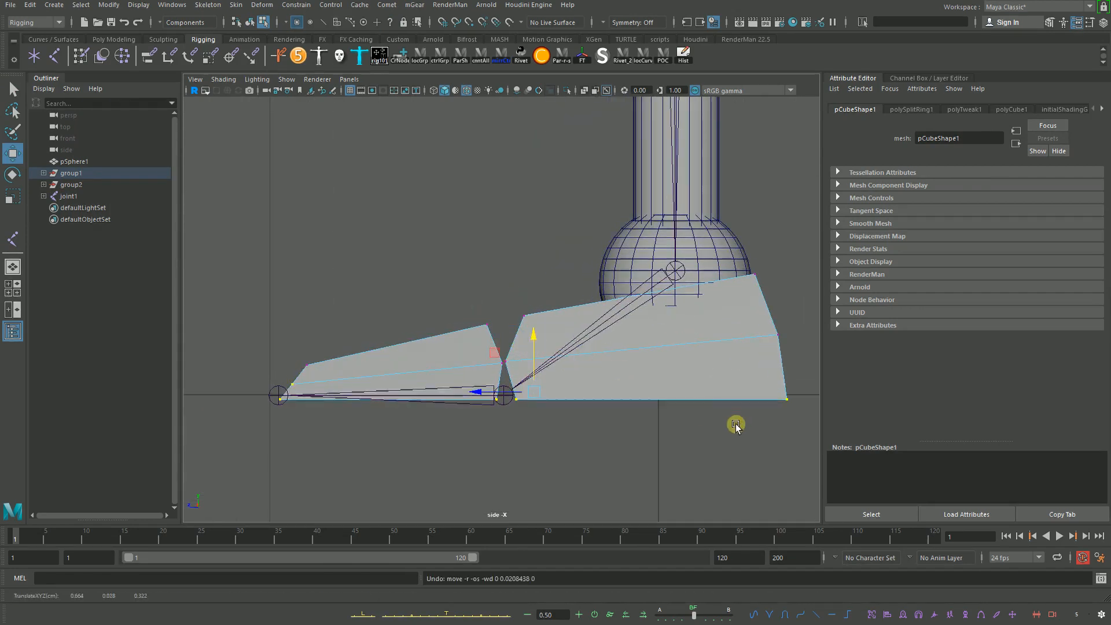
# Step: Raise the bottom vertices of both feet's heel and toe pieces to ground level at Y 0
pyautogui.moveTo(724, 371); pyautogui.dragTo(752, 360, button='right')
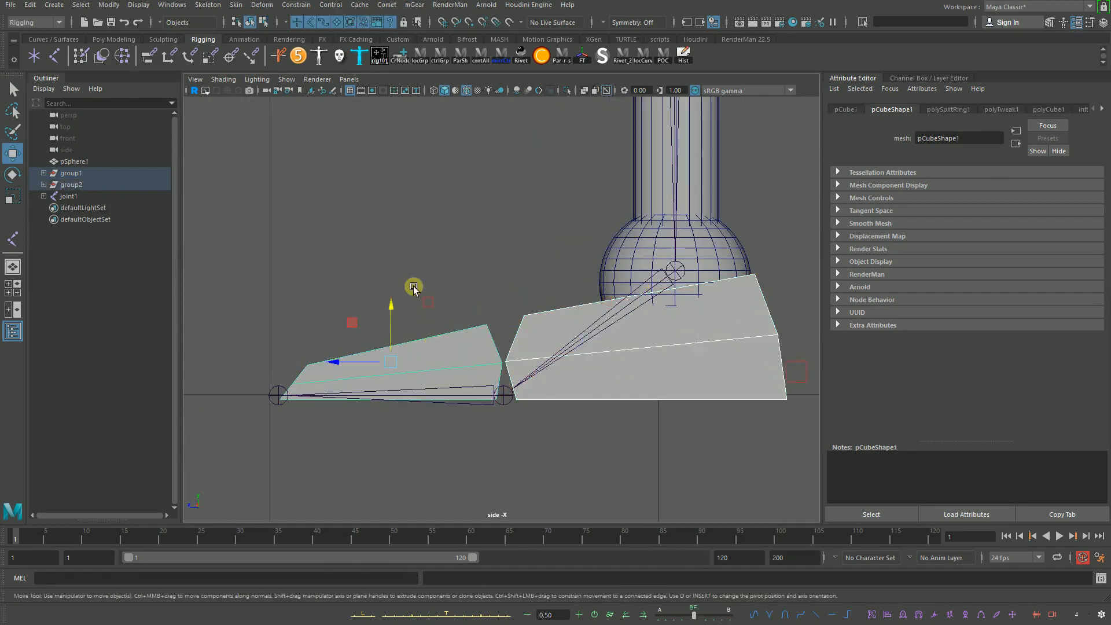
pyautogui.click(252, 23)
pyautogui.moveTo(803, 418); pyautogui.dragTo(232, 395)
pyautogui.moveTo(526, 359); pyautogui.dragTo(533, 359)
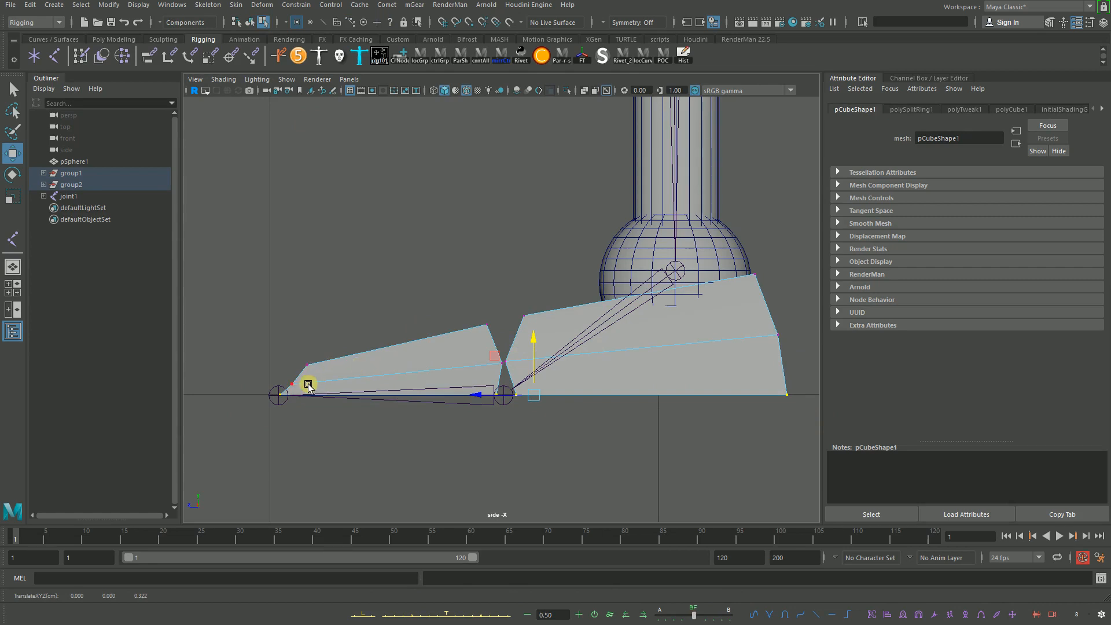
# Step: Nudge the front vertices at the toe tips slightly forward, return to object mode and clear the selection
pyautogui.click(292, 385)
pyautogui.moveTo(297, 387); pyautogui.dragTo(294, 385)
pyautogui.moveTo(384, 368); pyautogui.dragTo(446, 260, button='right')
pyautogui.press('q')
pyautogui.click(447, 263)
# Step: Nudge the ball joint slightly in height so that it sits on the ground line between the foot pieces
pyautogui.click(743, 369)
pyautogui.scroll(-4, 526, 425)
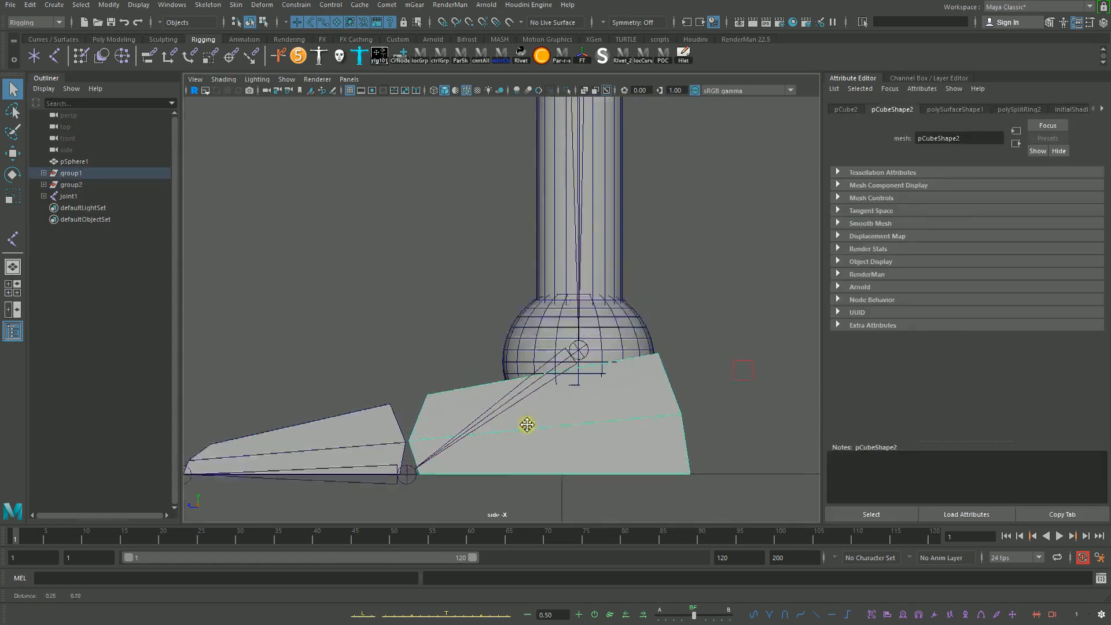
pyautogui.scroll(6, 669, 416)
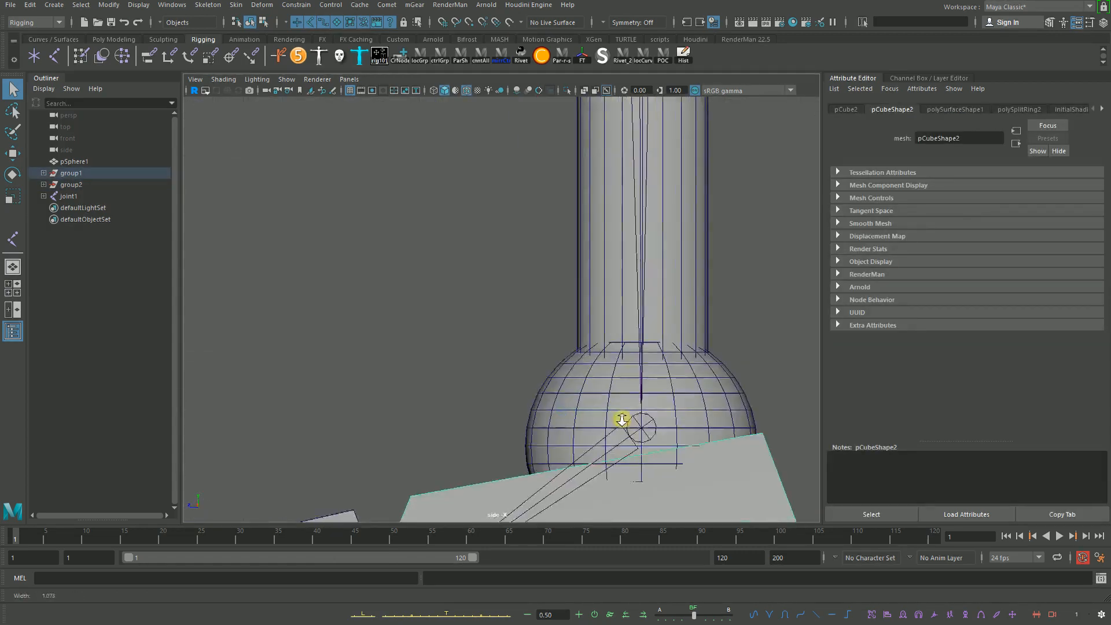
pyautogui.keyDown('alt'); pyautogui.moveTo(622, 419); pyautogui.dragTo(724, 214, button='middle'); pyautogui.keyUp('alt')
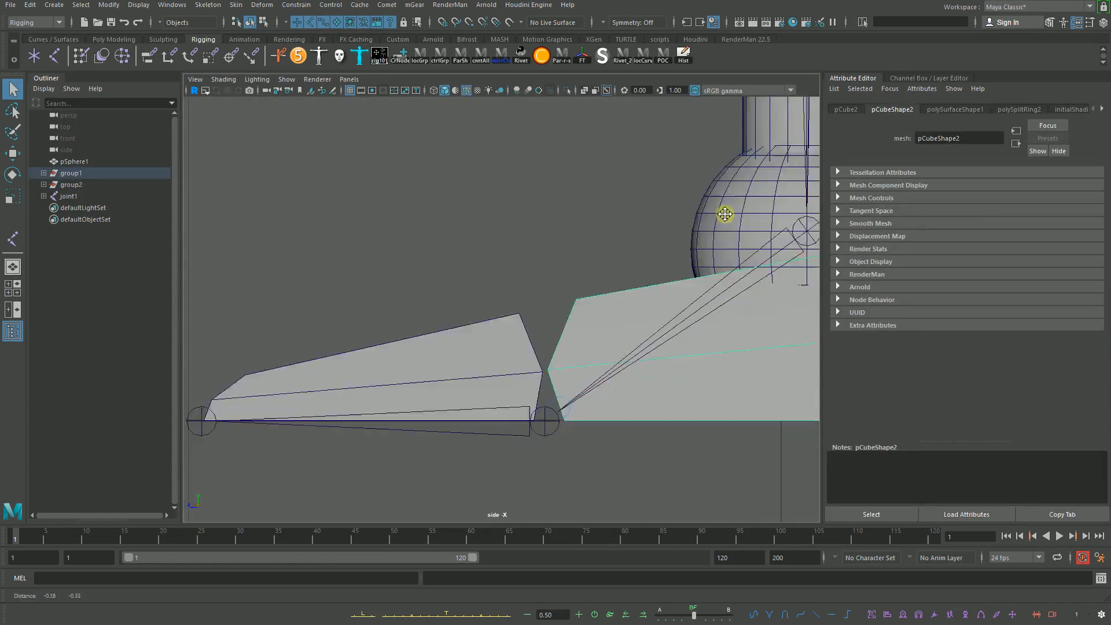
pyautogui.click(562, 402)
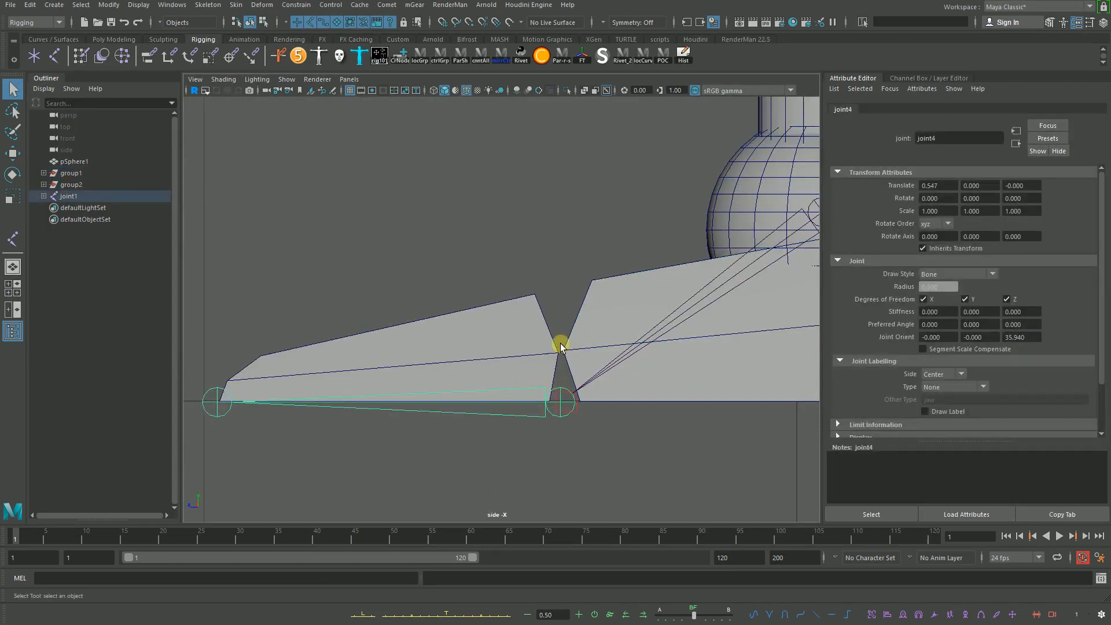
pyautogui.press('w')
pyautogui.moveTo(561, 394); pyautogui.dragTo(561, 387)
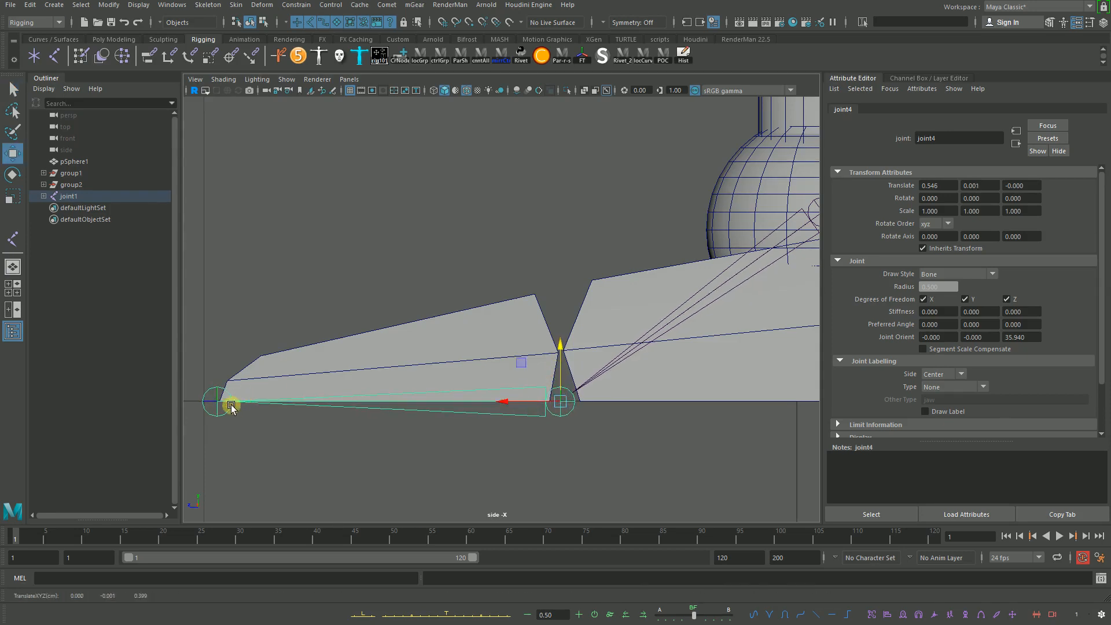
# Step: Adjust the toe-tip joint to the toe's front corner on the ground line, about 0.574 from the ball joint, and deselect
pyautogui.click(218, 418)
pyautogui.moveTo(218, 418)
pyautogui.mouseDown()
pyautogui.moveTo(231, 382)
pyautogui.moveTo(296, 381)
pyautogui.moveTo(272, 390)
pyautogui.moveTo(278, 367)
pyautogui.moveTo(245, 373)
pyautogui.moveTo(220, 402)
pyautogui.mouseUp()
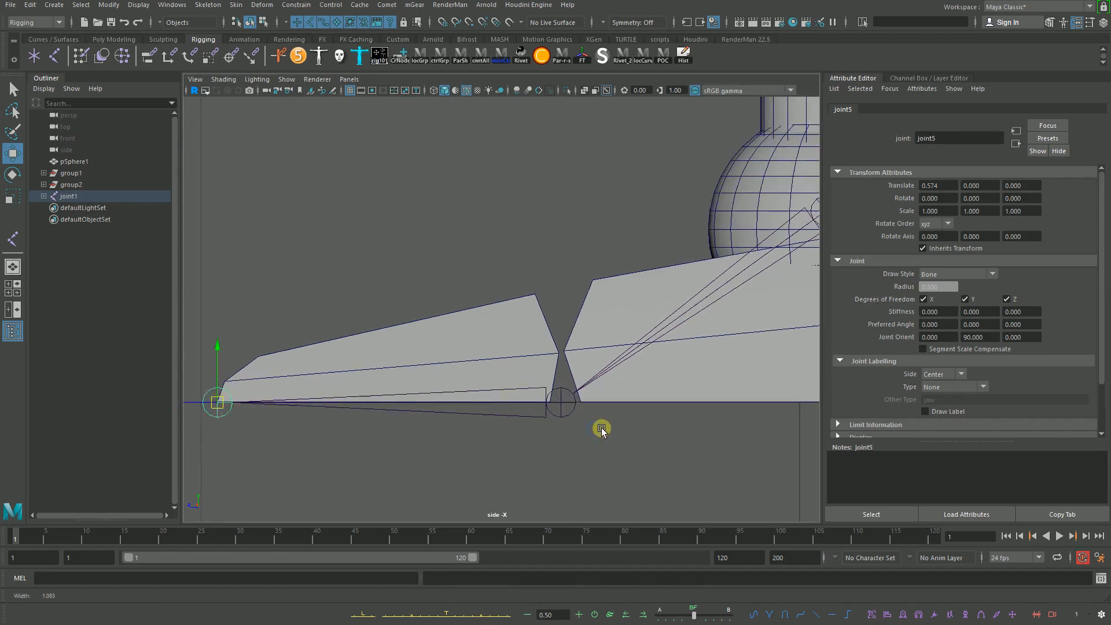
pyautogui.click(575, 412)
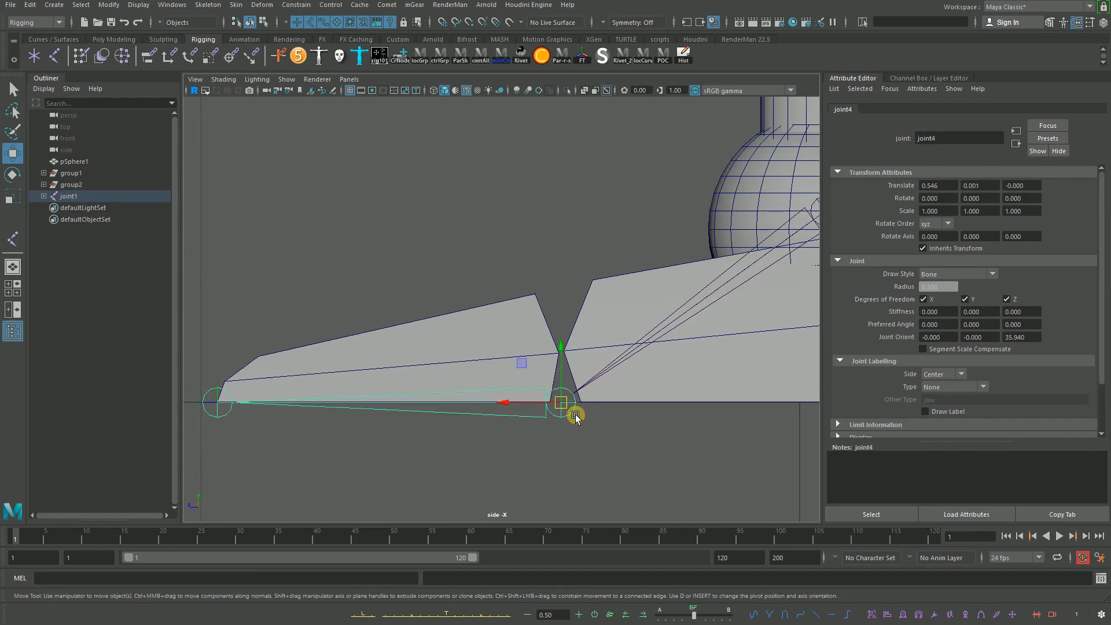
pyautogui.scroll(-8, 579, 421)
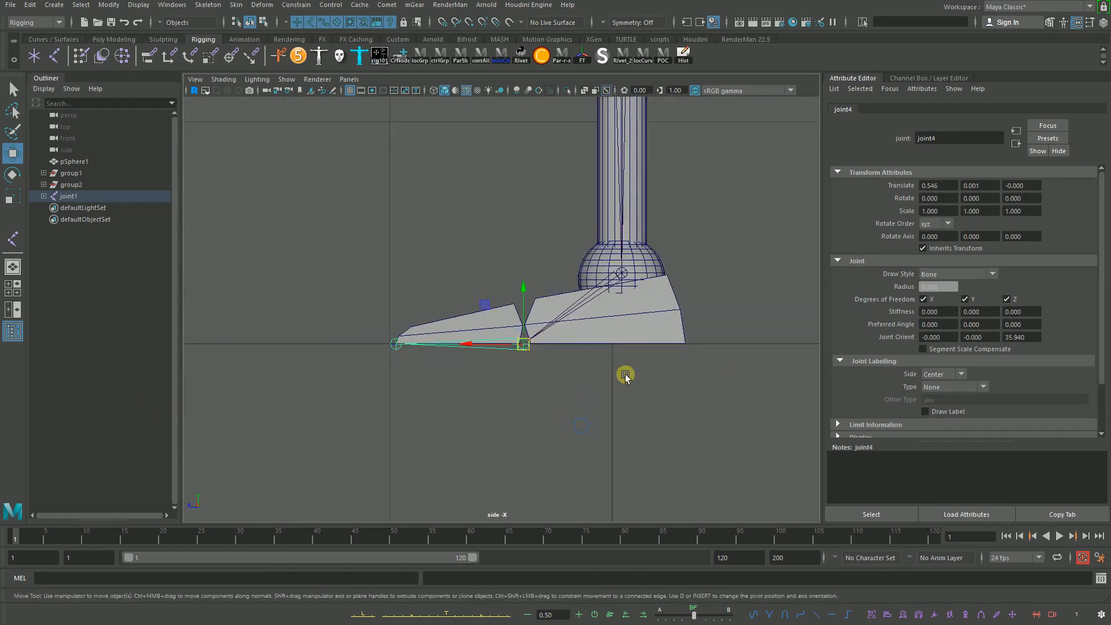
pyautogui.scroll(-3, 593, 346)
pyautogui.click(589, 272)
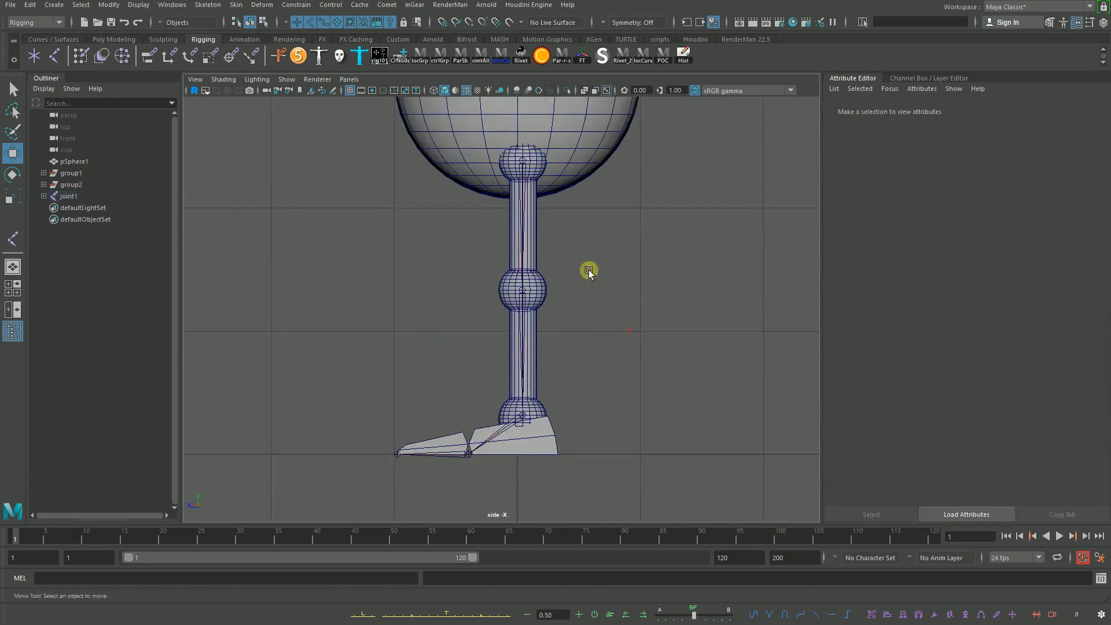
# Step: Hide the wireframe on shaded and move the chain's root sideways in the front view to X 0.664, inside the leg
pyautogui.click(466, 90)
pyautogui.click(522, 179)
pyautogui.press('space')
pyautogui.moveTo(565, 228); pyautogui.dragTo(682, 278)
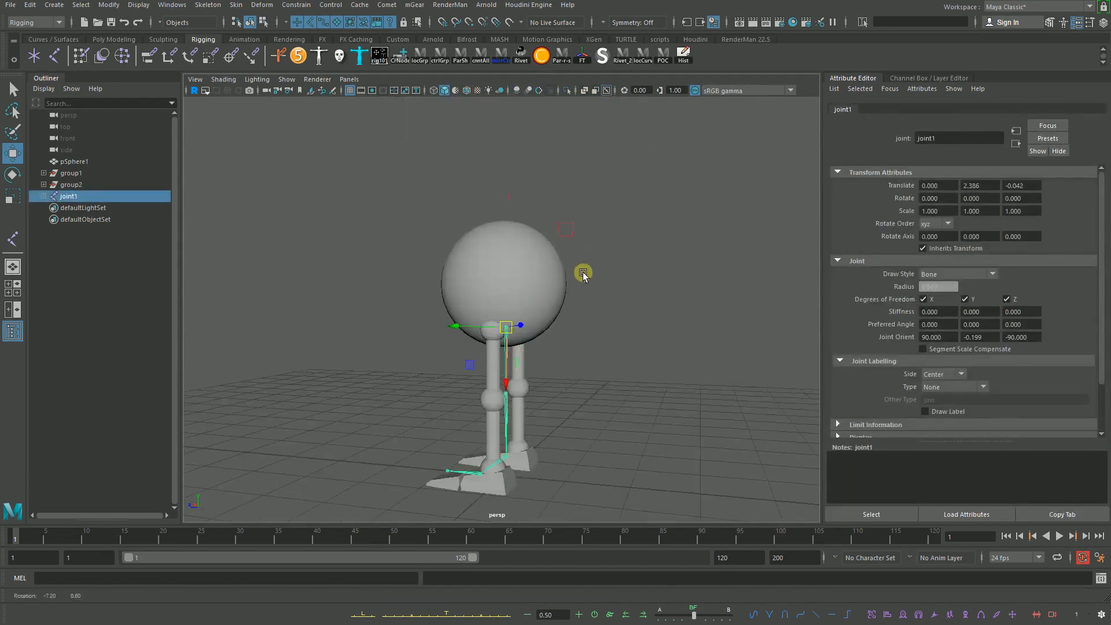
pyautogui.keyDown('alt'); pyautogui.moveTo(483, 327); pyautogui.dragTo(533, 352, button='right'); pyautogui.keyUp('alt')
pyautogui.keyDown('alt'); pyautogui.moveTo(533, 351); pyautogui.dragTo(596, 374); pyautogui.keyUp('alt')
pyautogui.keyDown('alt'); pyautogui.moveTo(558, 394); pyautogui.dragTo(516, 268, button='middle'); pyautogui.keyUp('alt')
pyautogui.keyDown('alt'); pyautogui.moveTo(564, 324); pyautogui.dragTo(527, 331); pyautogui.keyUp('alt')
pyautogui.press('space')
pyautogui.keyDown('alt'); pyautogui.moveTo(526, 331); pyautogui.dragTo(749, 359, button='right'); pyautogui.keyUp('alt')
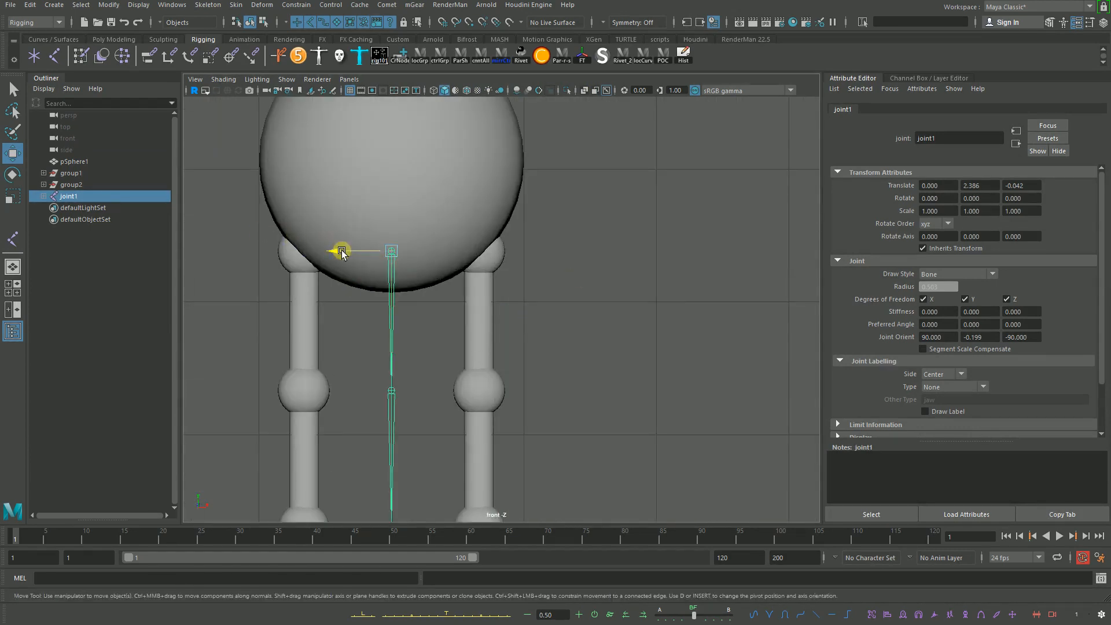
pyautogui.moveTo(335, 251); pyautogui.dragTo(434, 255)
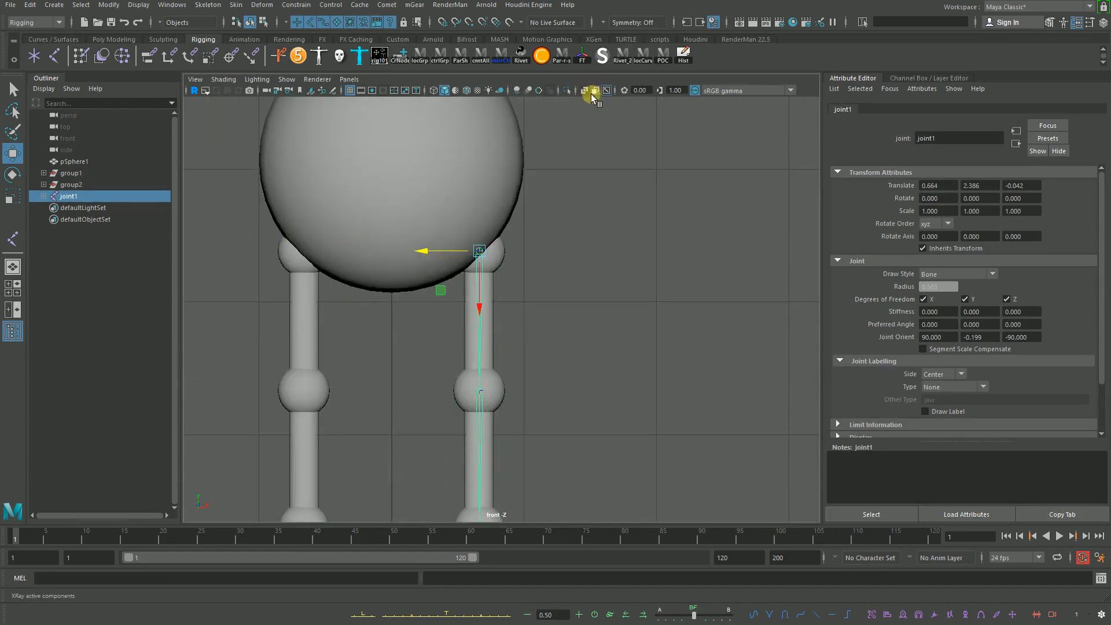
# Step: Turn on wireframe on shaded and compare the chain with the leg geometry, using X-ray display temporarily
pyautogui.click(587, 92)
pyautogui.scroll(4, 677, 352)
pyautogui.keyDown('alt'); pyautogui.moveTo(457, 295); pyautogui.dragTo(464, 266, button='middle'); pyautogui.keyUp('alt')
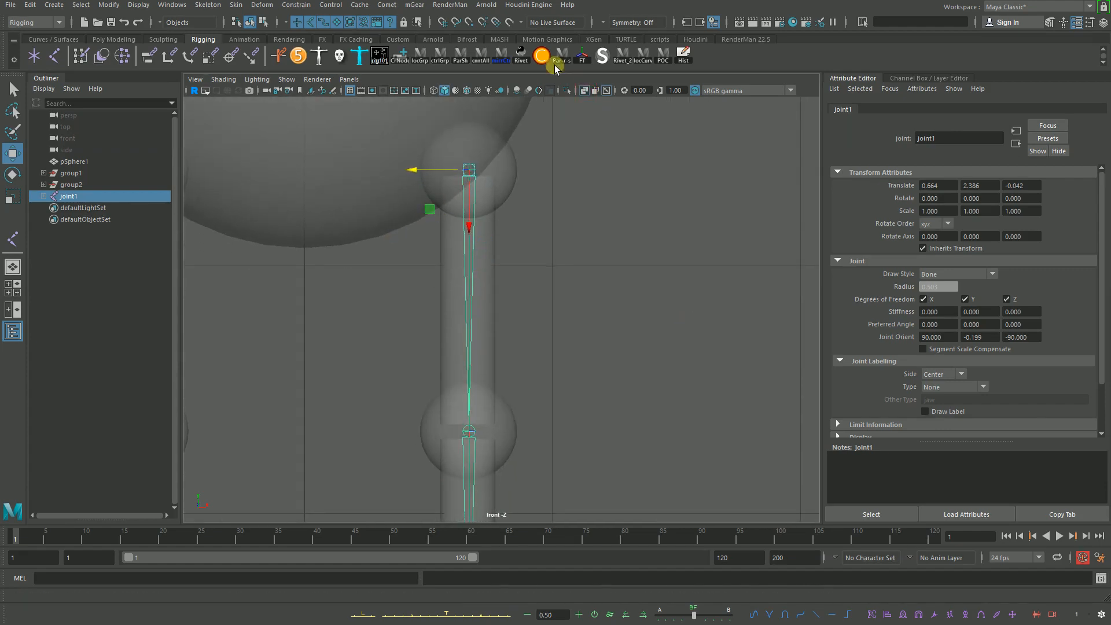
pyautogui.click(467, 90)
pyautogui.scroll(2, 558, 318)
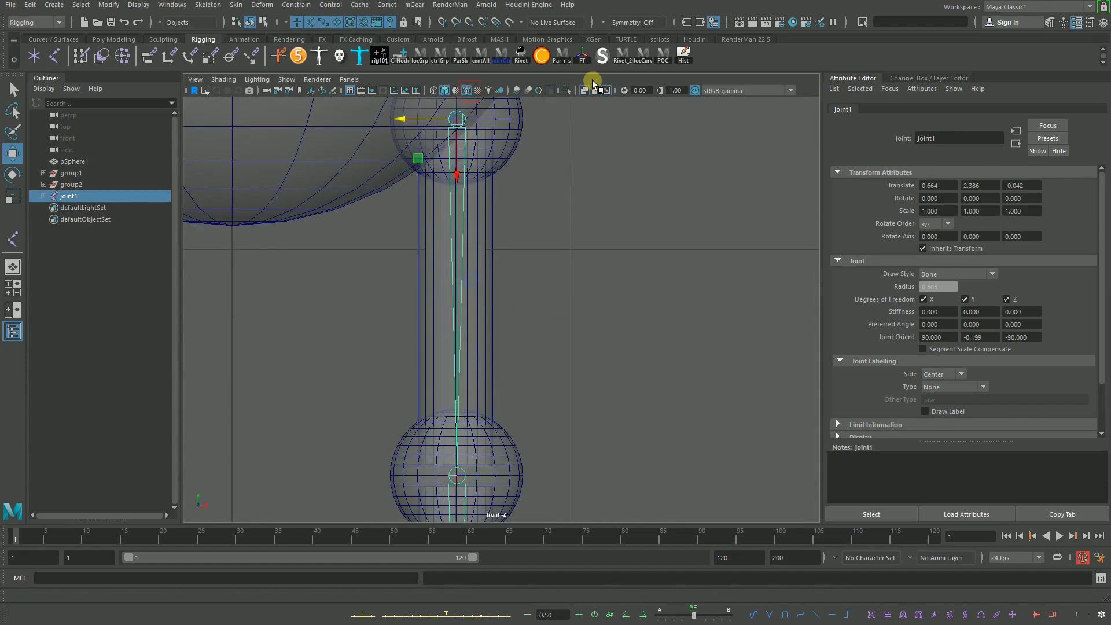
pyautogui.click(588, 89)
pyautogui.scroll(3, 486, 141)
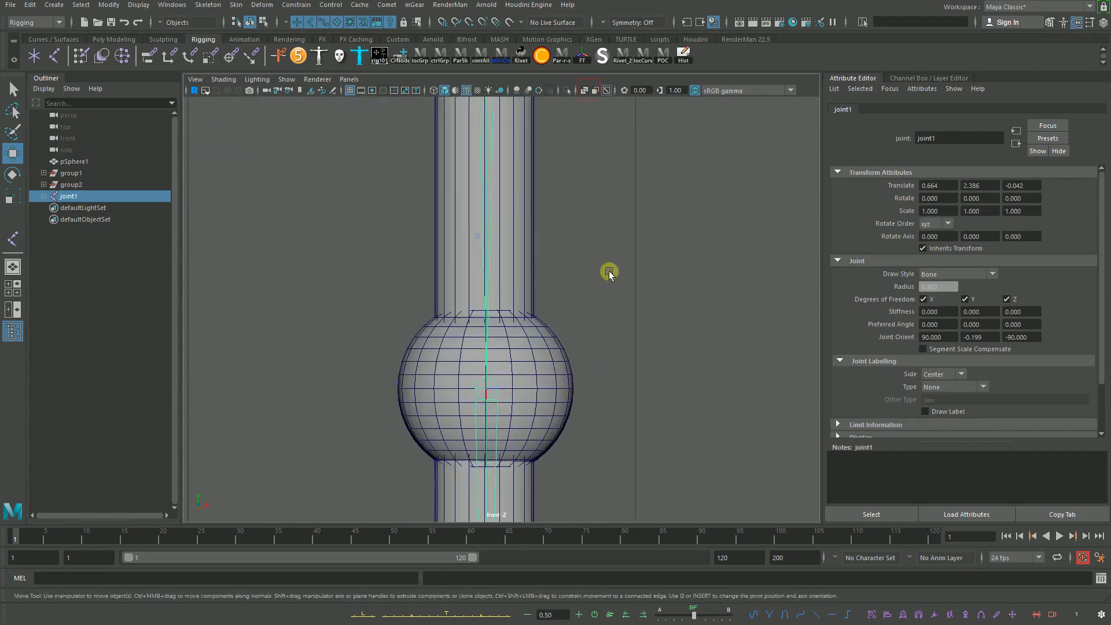
# Step: Move the chain's root sideways in the front view to X 0.662, centred in the leg, and return to the perspective view
pyautogui.scroll(-5, 434, 199)
pyautogui.scroll(2, 442, 303)
pyautogui.moveTo(463, 298)
pyautogui.mouseDown()
pyautogui.moveTo(453, 301)
pyautogui.moveTo(466, 301)
pyautogui.mouseUp()
pyautogui.scroll(8, 536, 211)
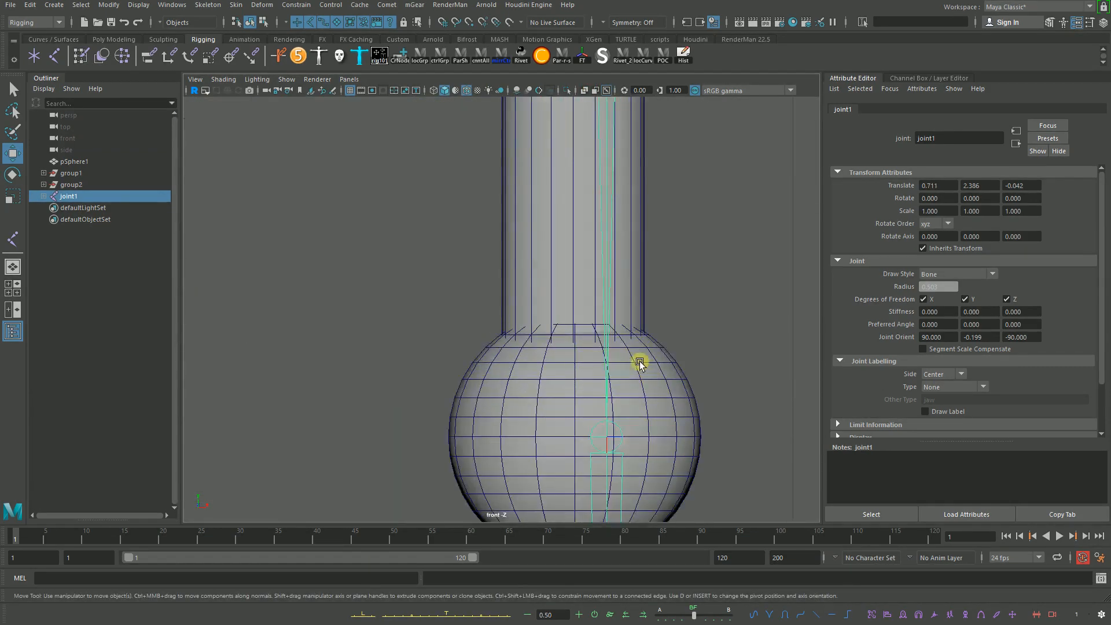
pyautogui.moveTo(639, 363); pyautogui.dragTo(600, 355)
pyautogui.scroll(-8, 599, 355)
pyautogui.press('space')
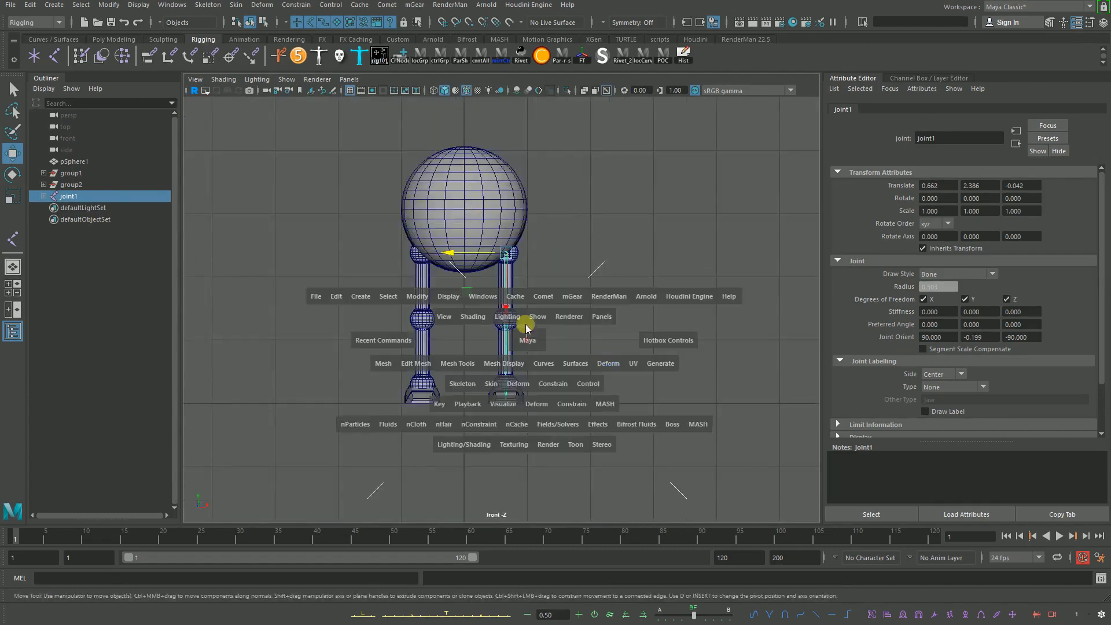
pyautogui.click(526, 327)
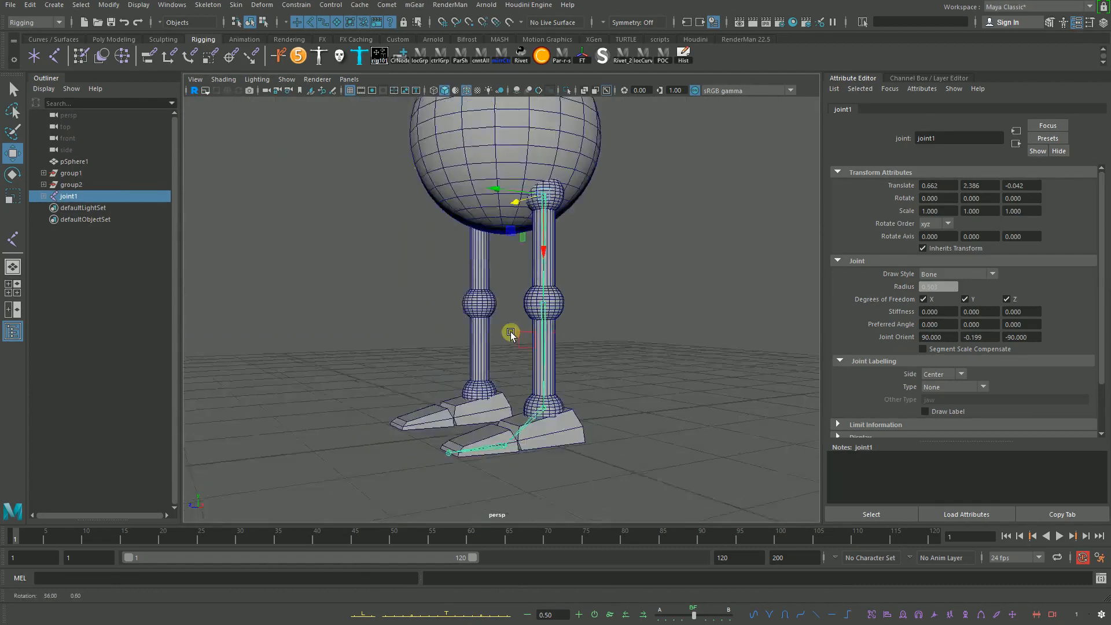
# Step: Expand the full joint hierarchy under the root and inspect the chain through the leg and foot in perspective
pyautogui.keyDown('shift'); pyautogui.click(46, 196); pyautogui.keyUp('shift')
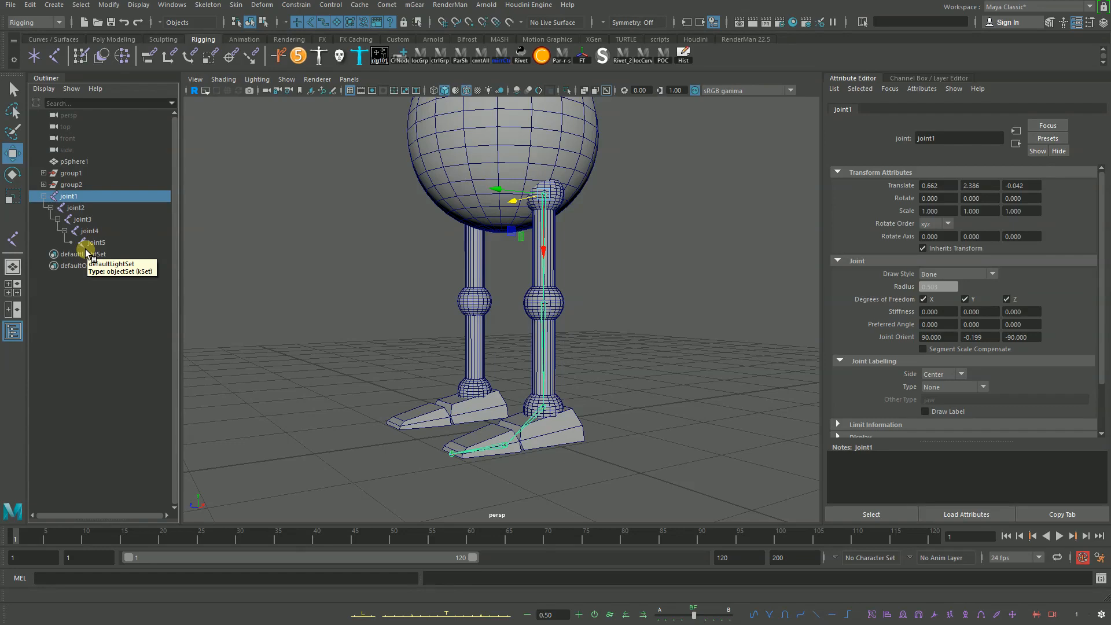
pyautogui.keyDown('alt'); pyautogui.moveTo(570, 288); pyautogui.dragTo(635, 119); pyautogui.keyUp('alt')
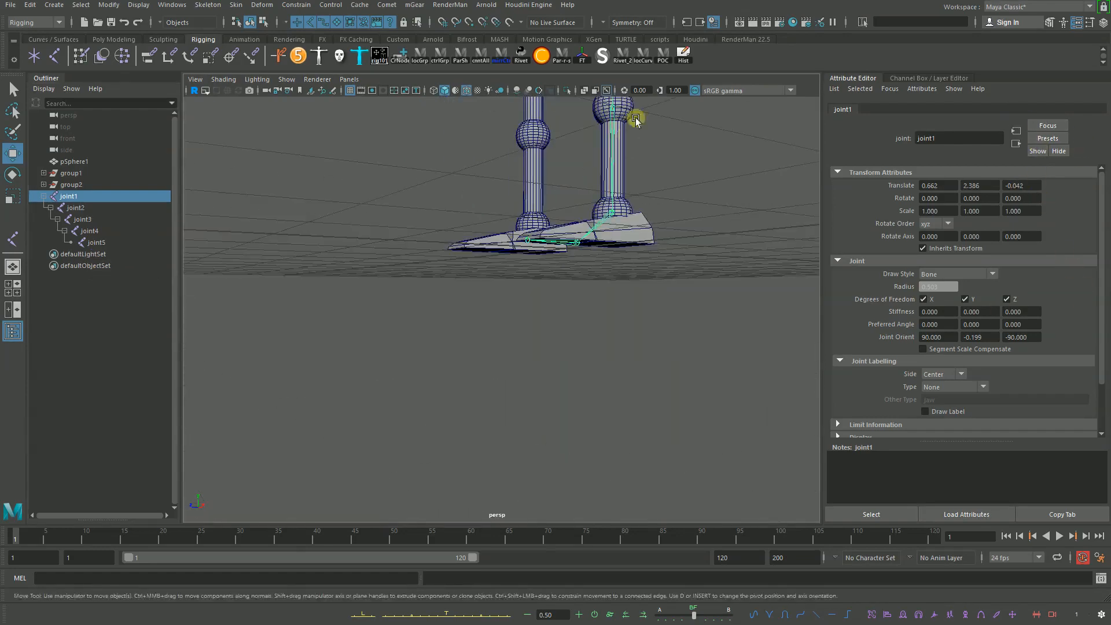
pyautogui.keyDown('alt'); pyautogui.moveTo(722, 235); pyautogui.dragTo(676, 272); pyautogui.keyUp('alt')
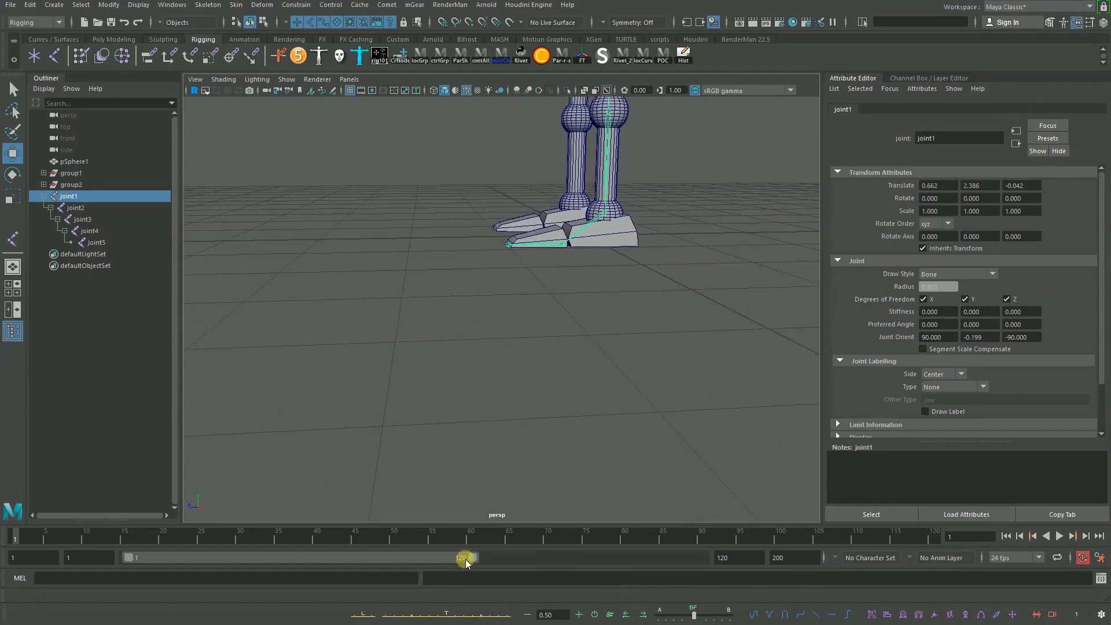
pyautogui.keyDown('alt'); pyautogui.moveTo(639, 318); pyautogui.dragTo(606, 445); pyautogui.keyUp('alt')
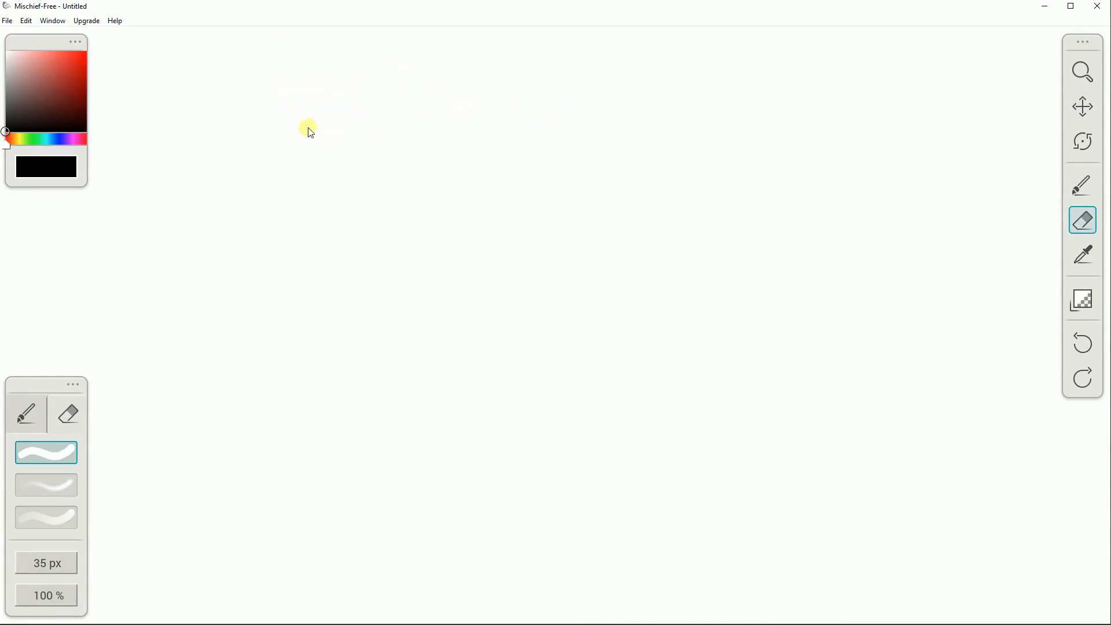
pyautogui.click(1087, 190)
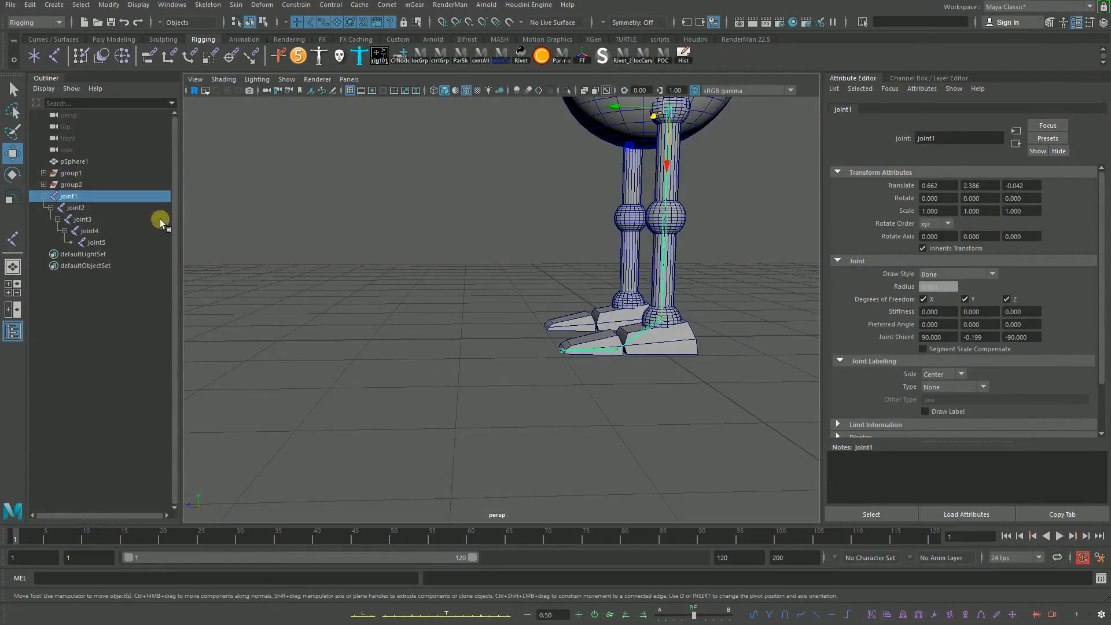
# Step: Frame the chain, open the root joint's name for editing, and continue the auto-save past the student-version notice
pyautogui.press('f')
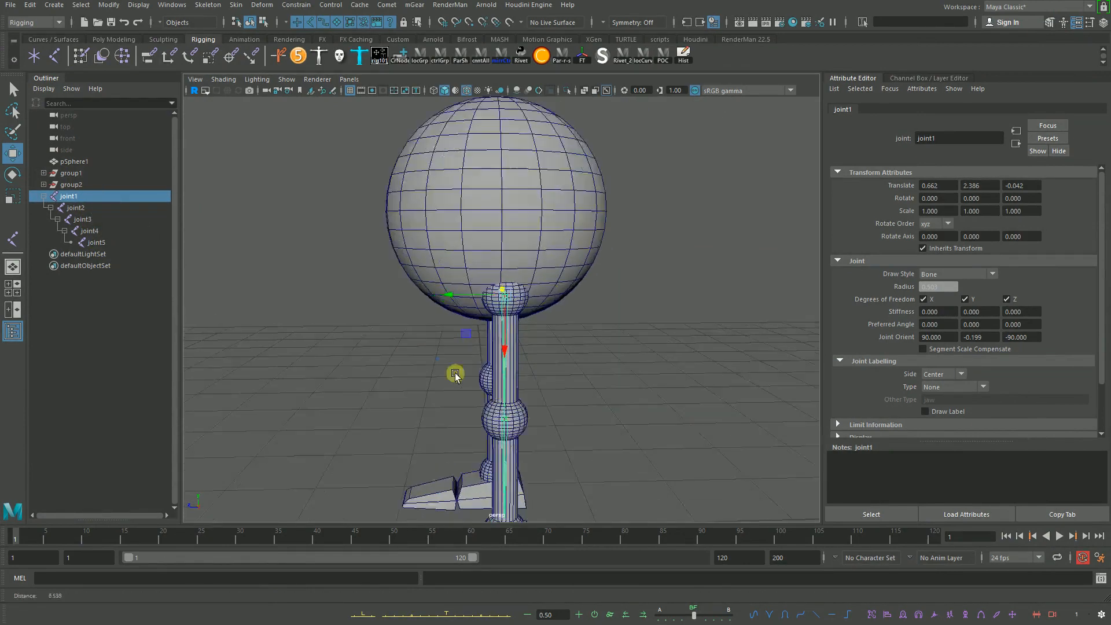
pyautogui.doubleClick(77, 197)
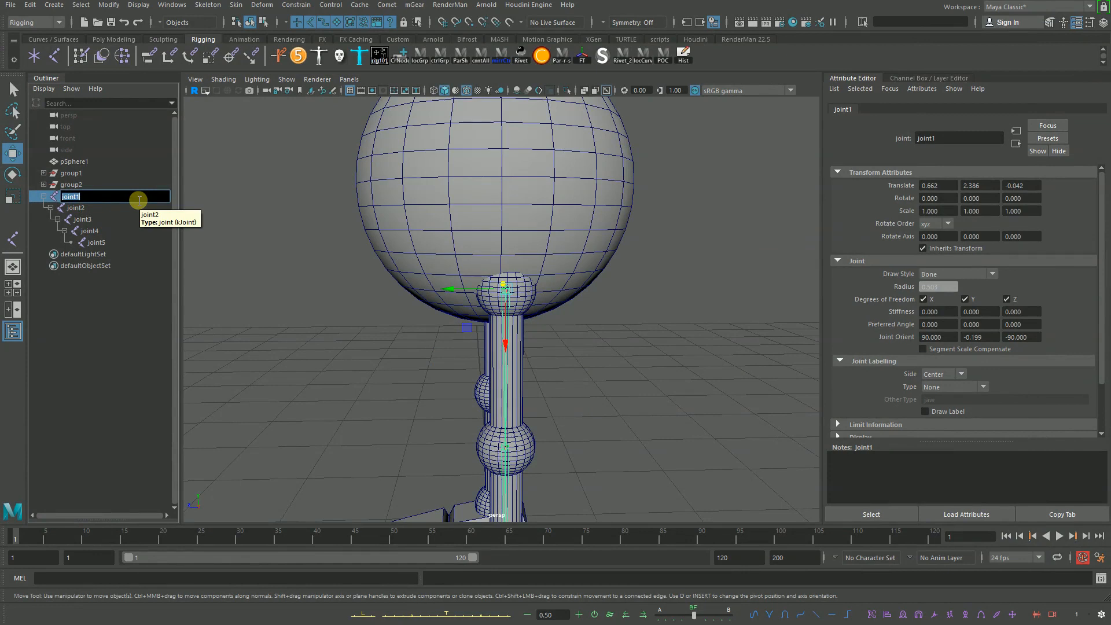
pyautogui.press('BackSpace')
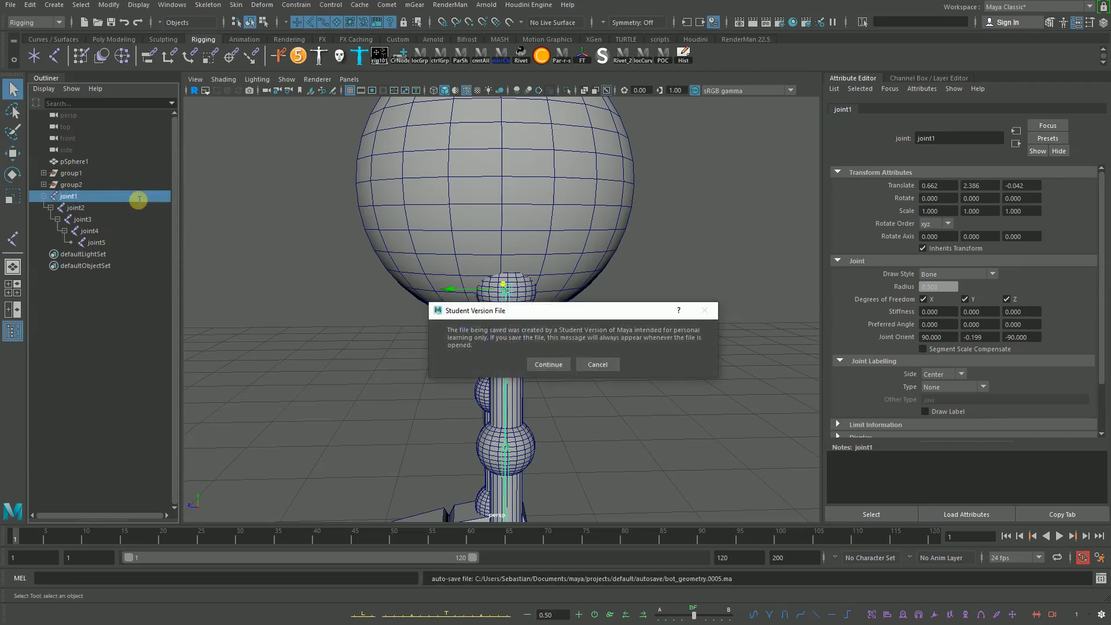
pyautogui.click(544, 365)
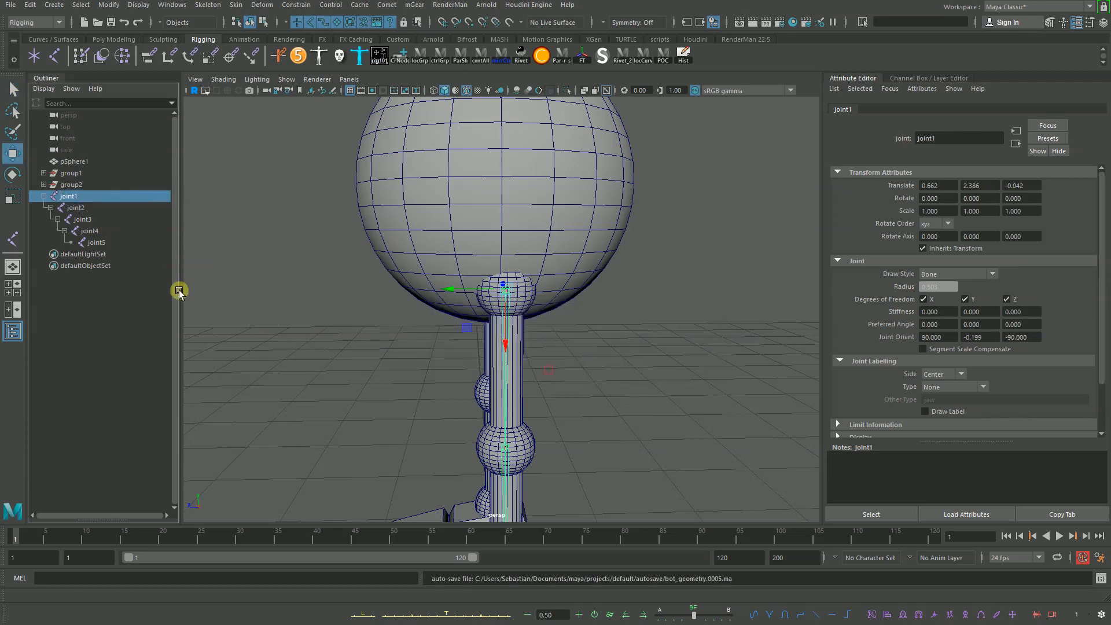
# Step: Rename the root joint as thigh_L_jnt
pyautogui.doubleClick(99, 196)
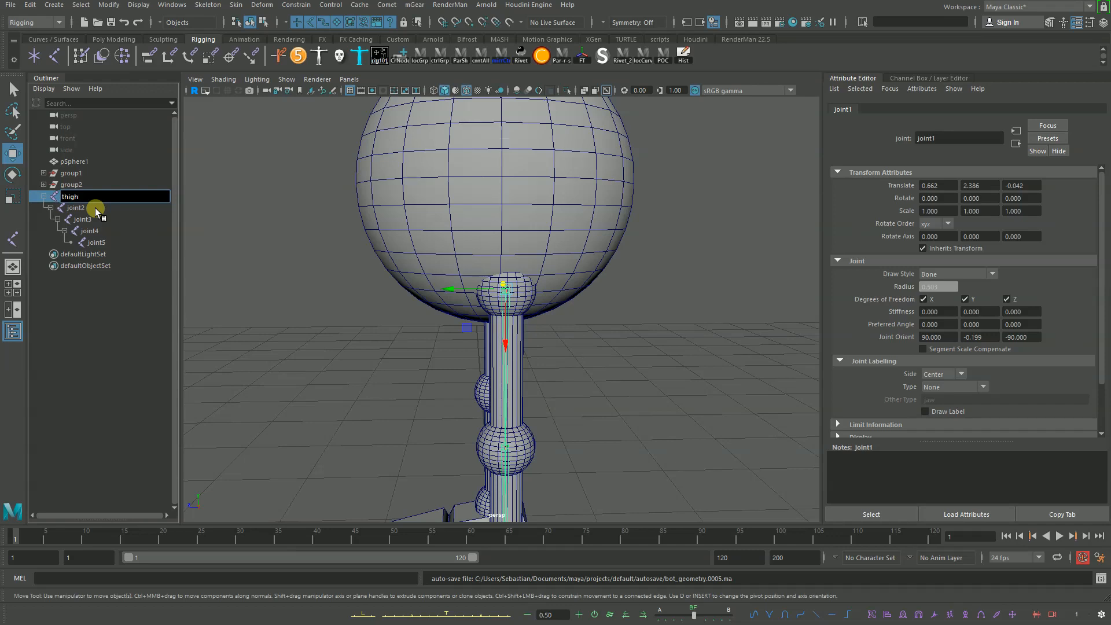
pyautogui.press('capslock')
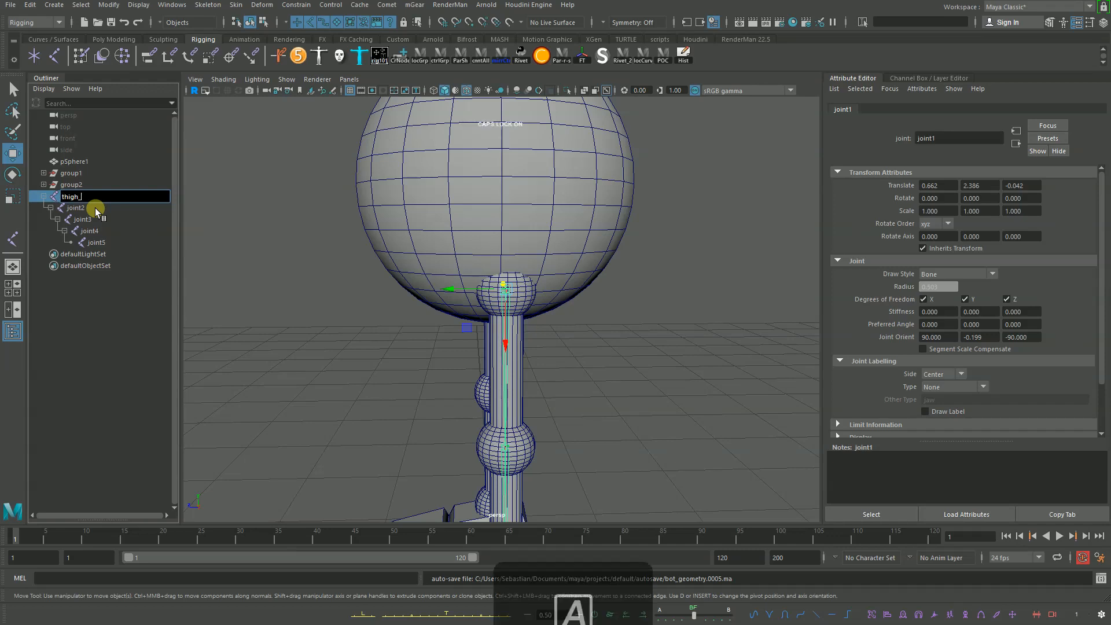
pyautogui.write('_')
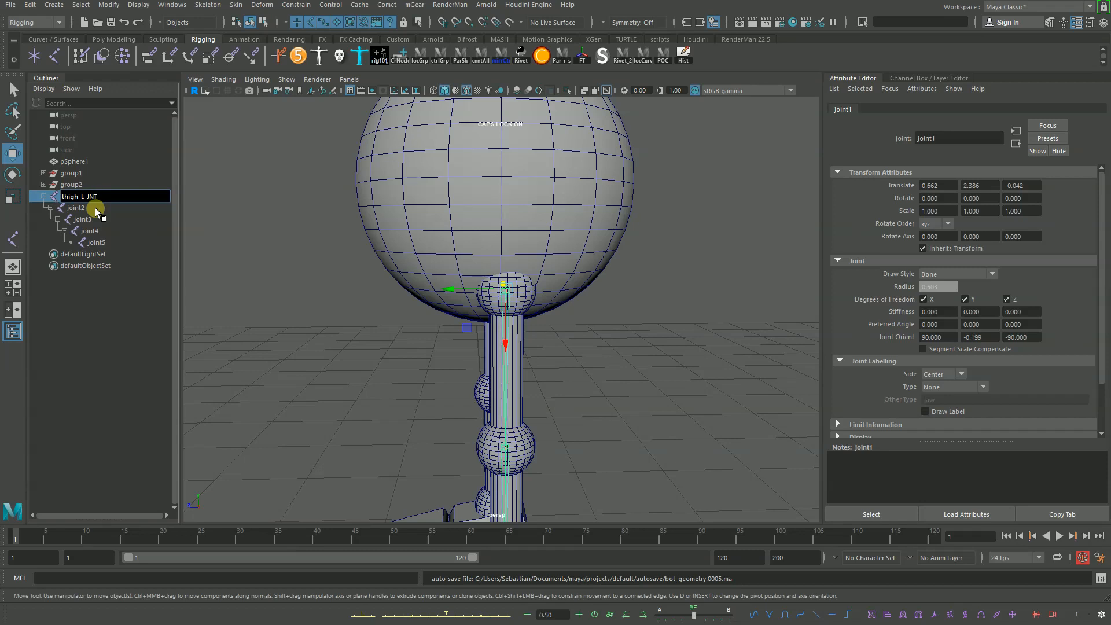
pyautogui.press('capslock')
pyautogui.press('Return')
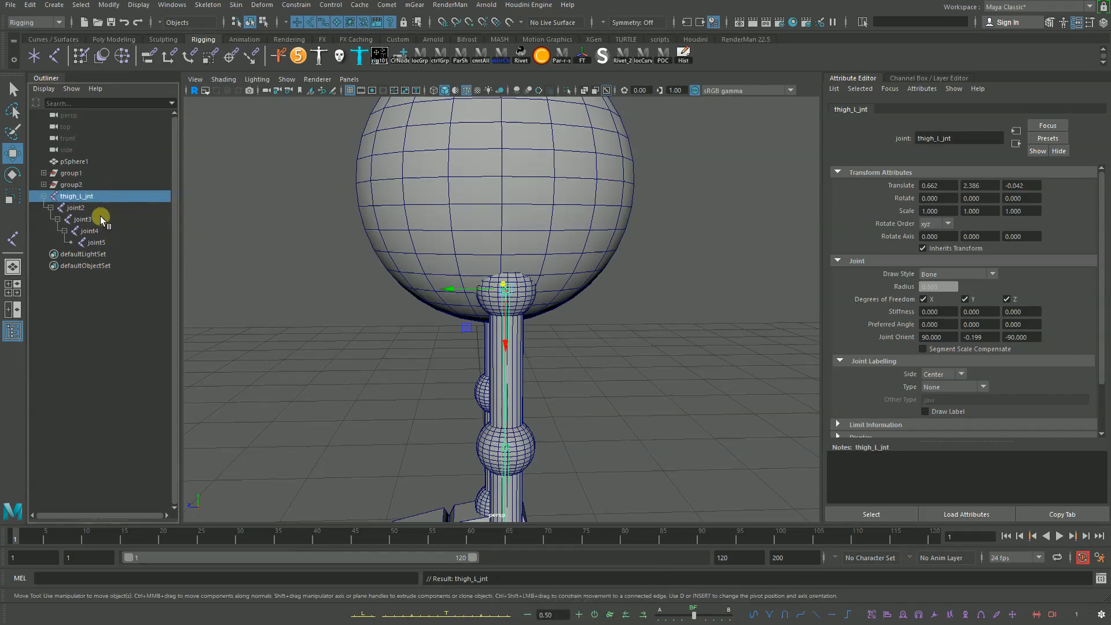
# Step: Reopen the root joint's name for editing and shorten it to thigh_L without the jnt suffix
pyautogui.click(96, 207)
pyautogui.moveTo(95, 206)
pyautogui.mouseDown()
pyautogui.moveTo(109, 202)
pyautogui.moveTo(86, 197)
pyautogui.mouseUp()
pyautogui.doubleClick(93, 197)
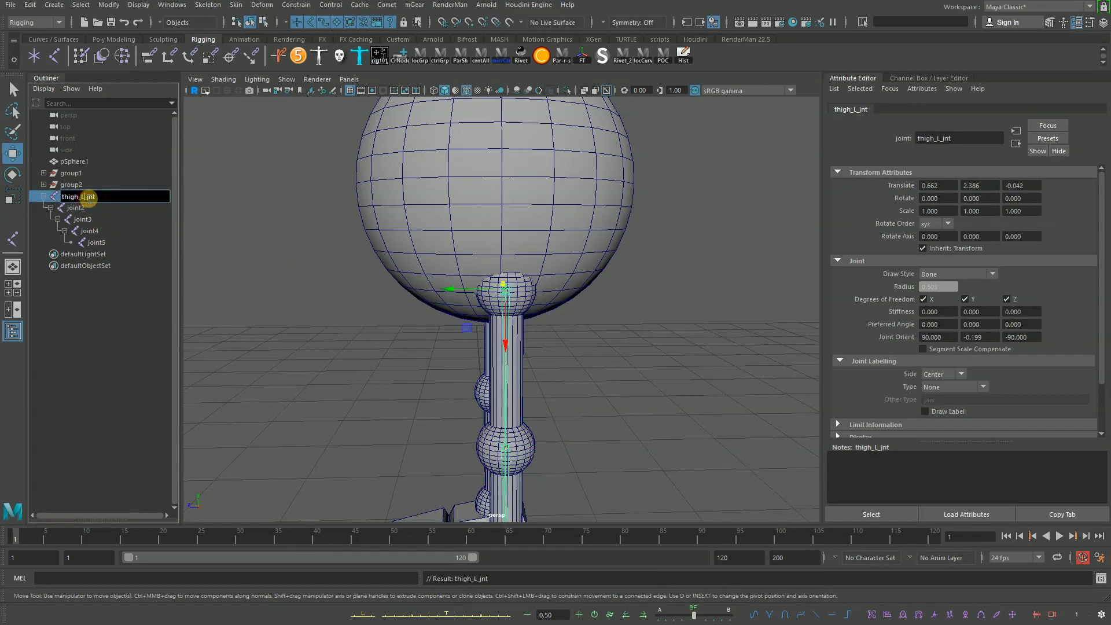
pyautogui.write('j')
pyautogui.press('BackSpace')
pyautogui.moveTo(53, 200); pyautogui.dragTo(102, 197)
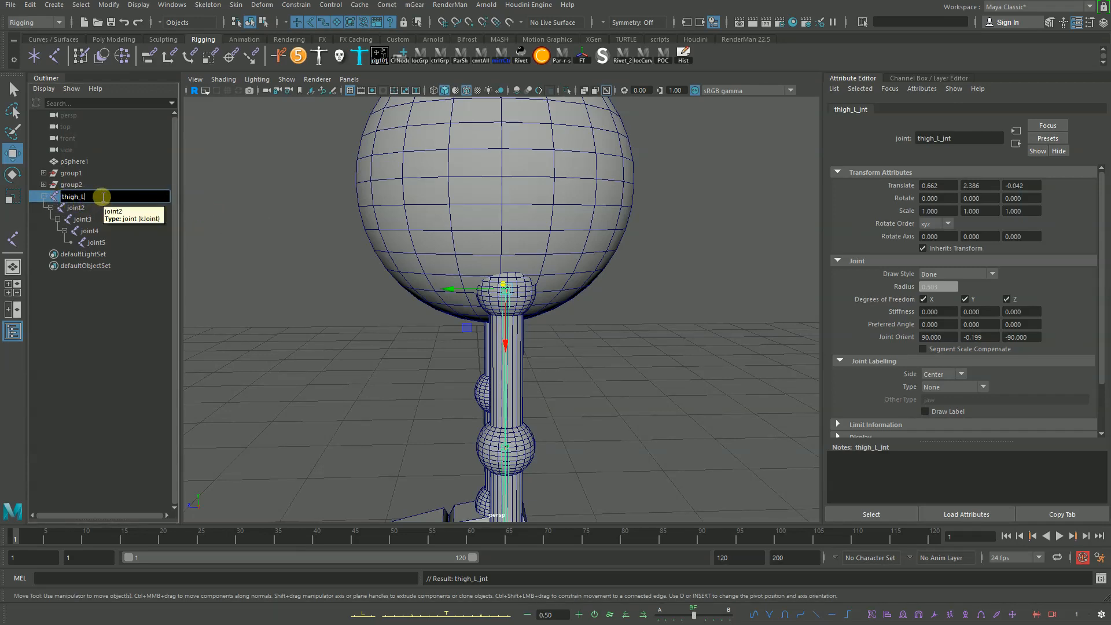
pyautogui.write('jnt')
pyautogui.press('BackSpace')
pyautogui.press('BackSpace')
pyautogui.press('BackSpace')
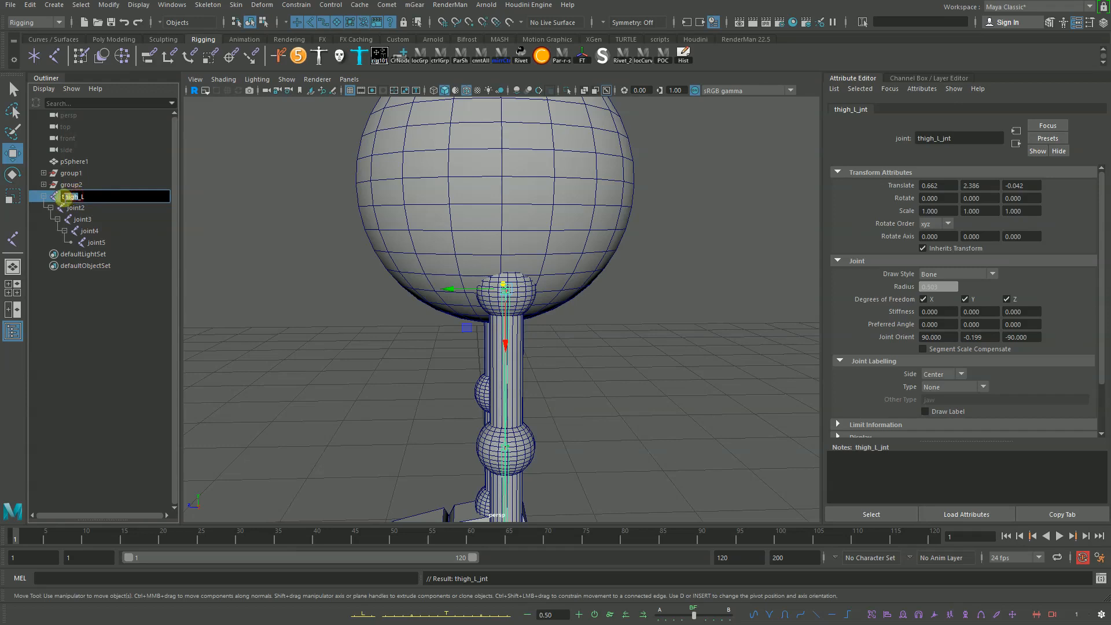
# Step: Rename the root joint as L_thigh_jnt, with the side letter as a prefix
pyautogui.click(86, 198)
pyautogui.moveTo(103, 196); pyautogui.dragTo(30, 199)
pyautogui.press('capslock')
pyautogui.write('L_')
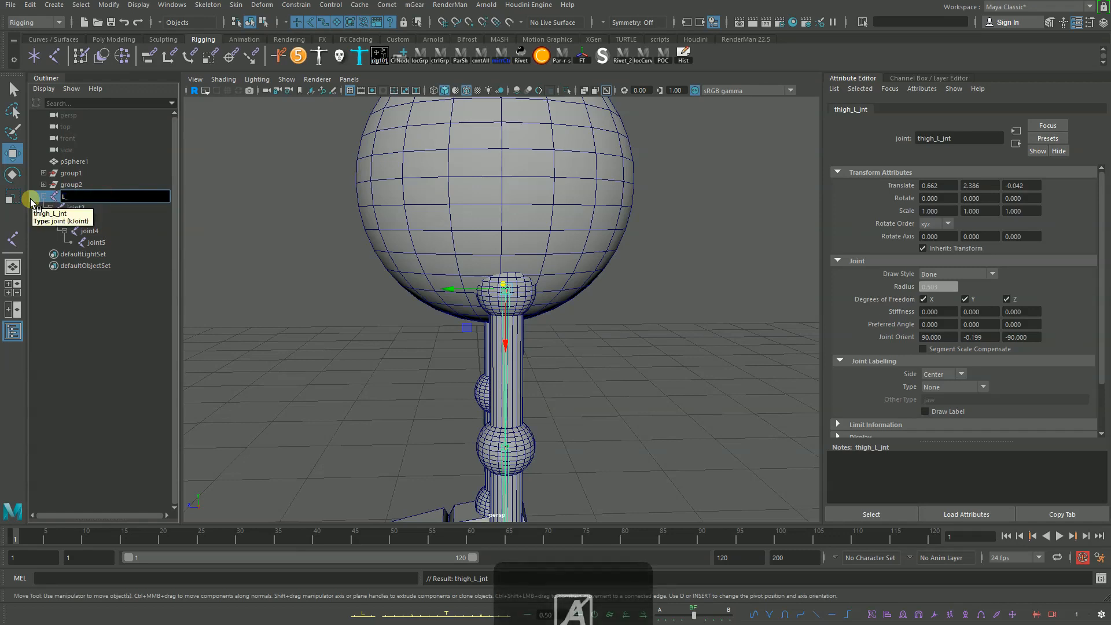
pyautogui.write('thigh')
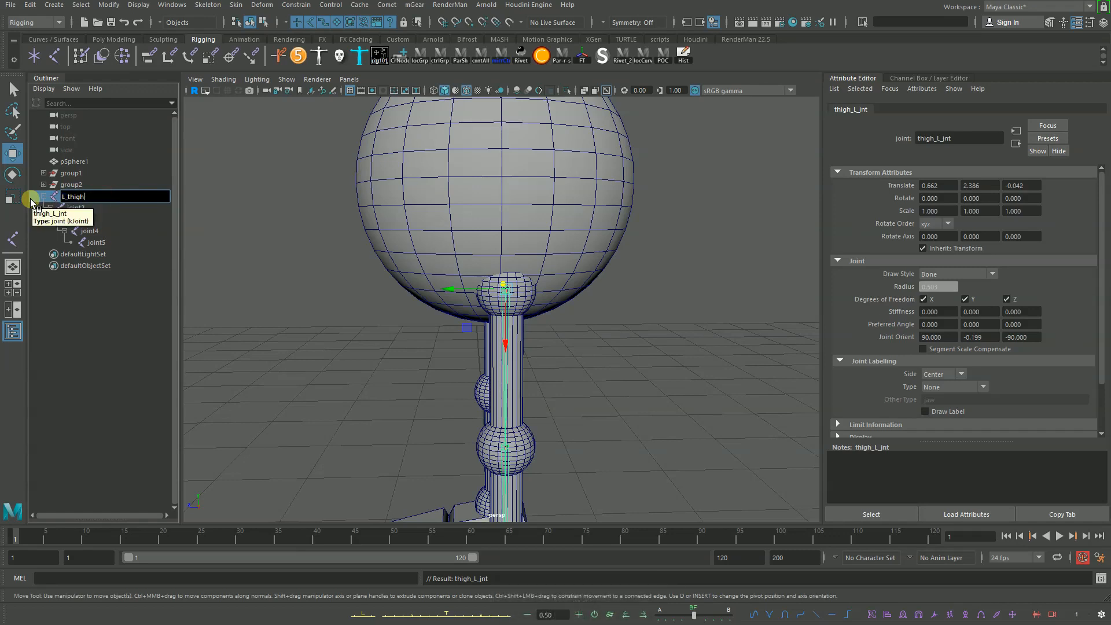
pyautogui.write('_jnt')
pyautogui.press('Return')
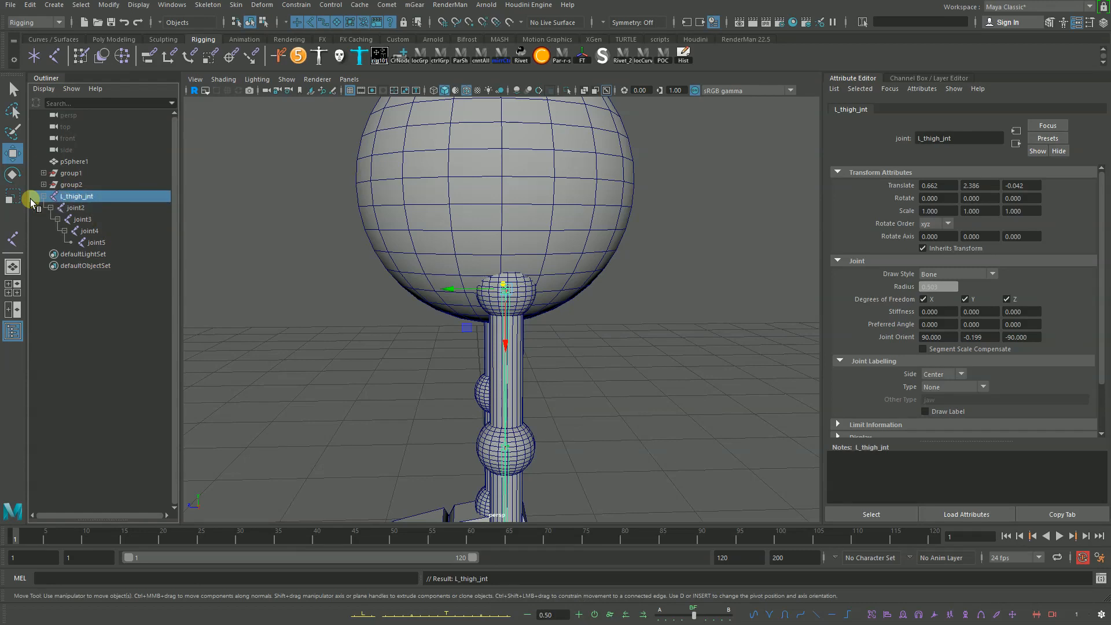
# Step: Rename the root joint as thigh_L_IKjnt
pyautogui.doubleClick(92, 199)
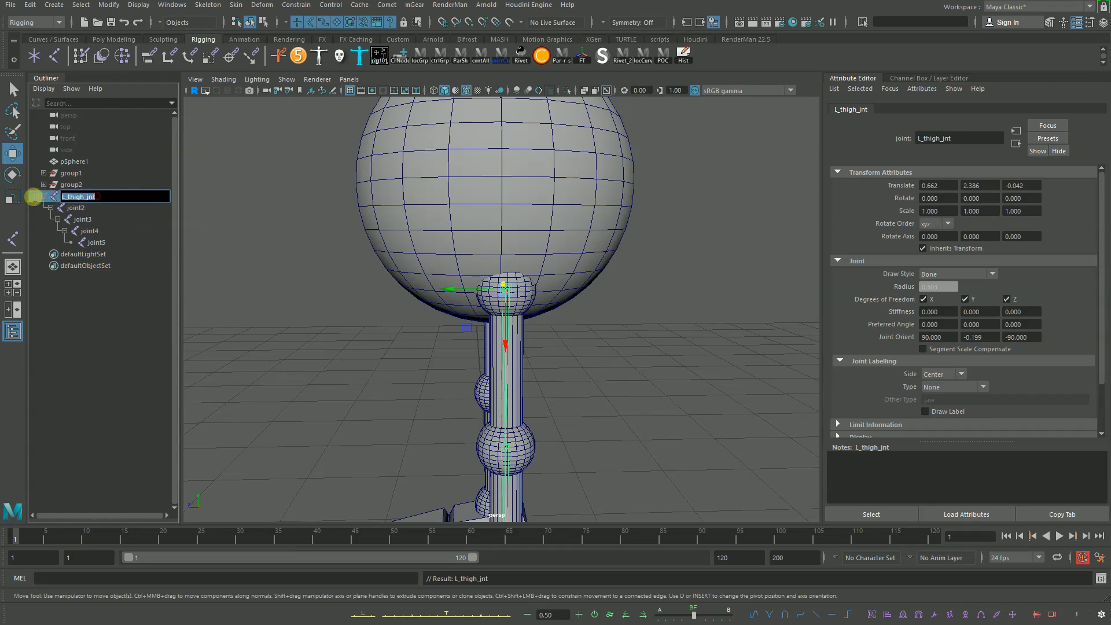
pyautogui.hotkey('ctrl', 'a')
pyautogui.press('BackSpace')
pyautogui.write('thigh')
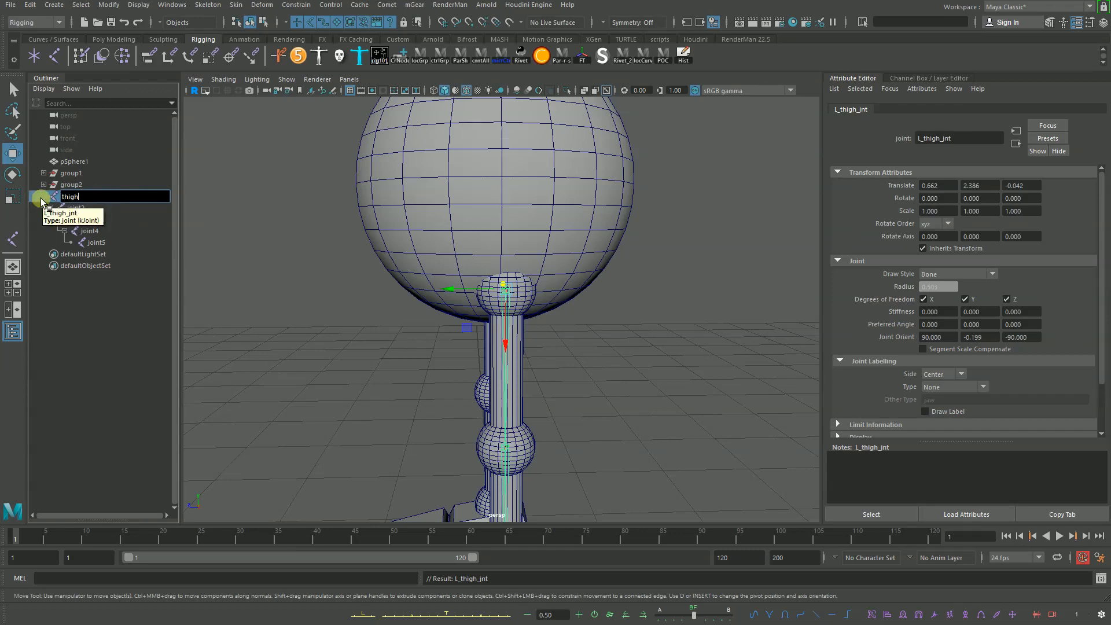
pyautogui.press('capslock')
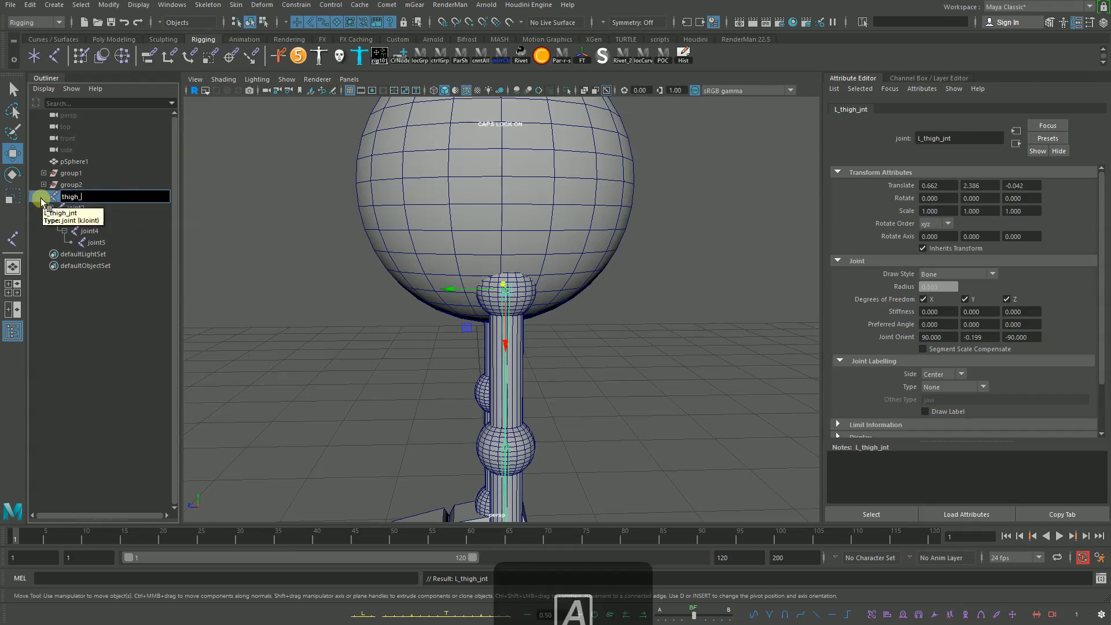
pyautogui.write('_L_I')
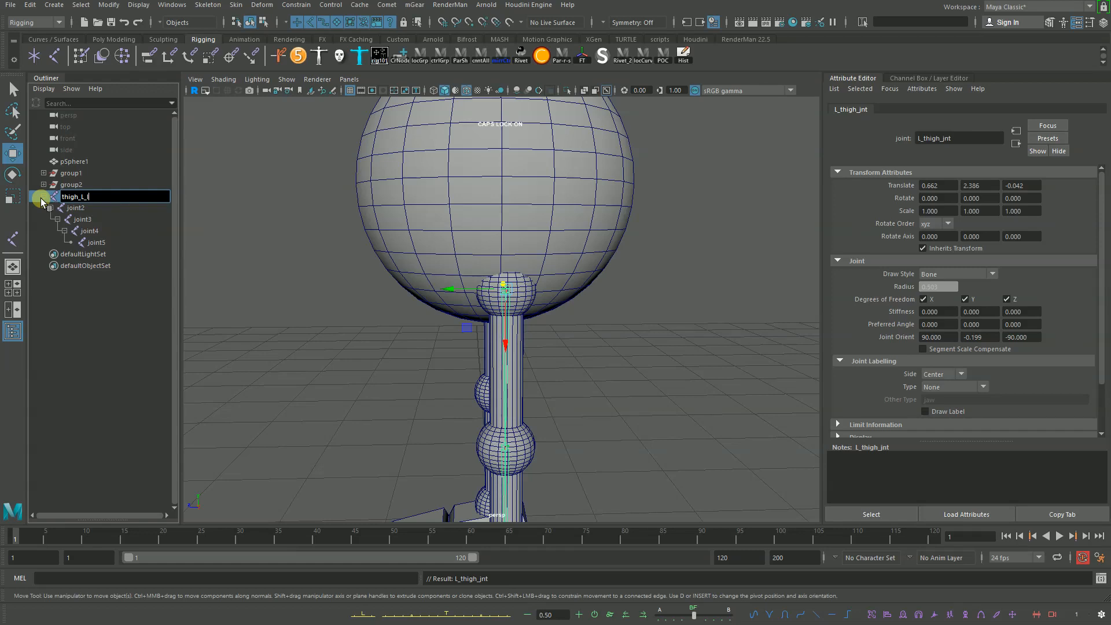
pyautogui.write('K')
pyautogui.press('capslock')
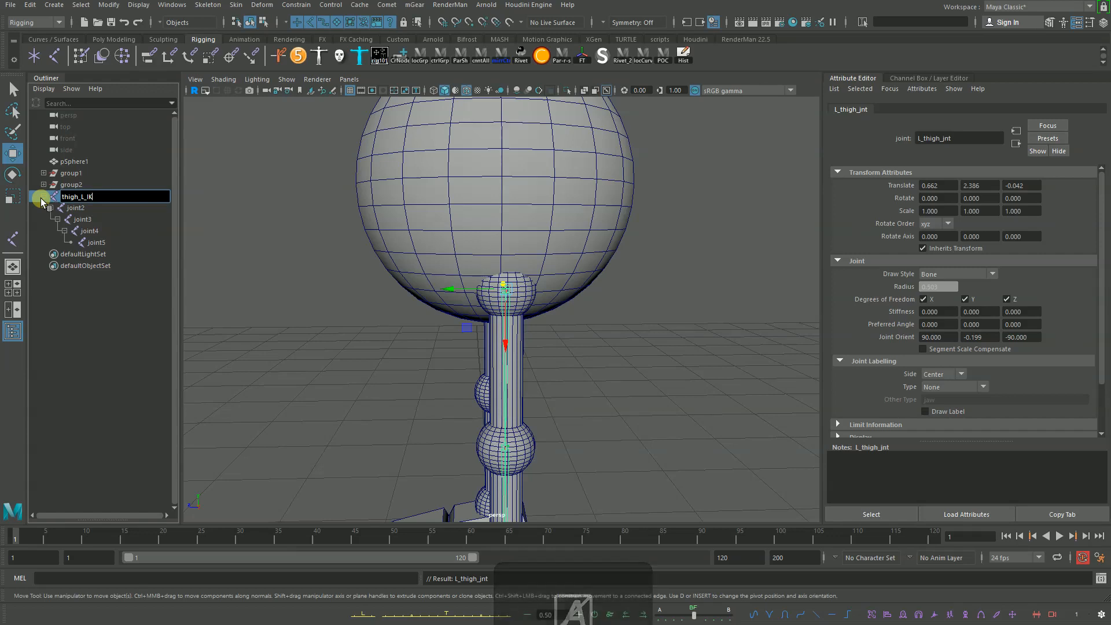
pyautogui.write('jnt')
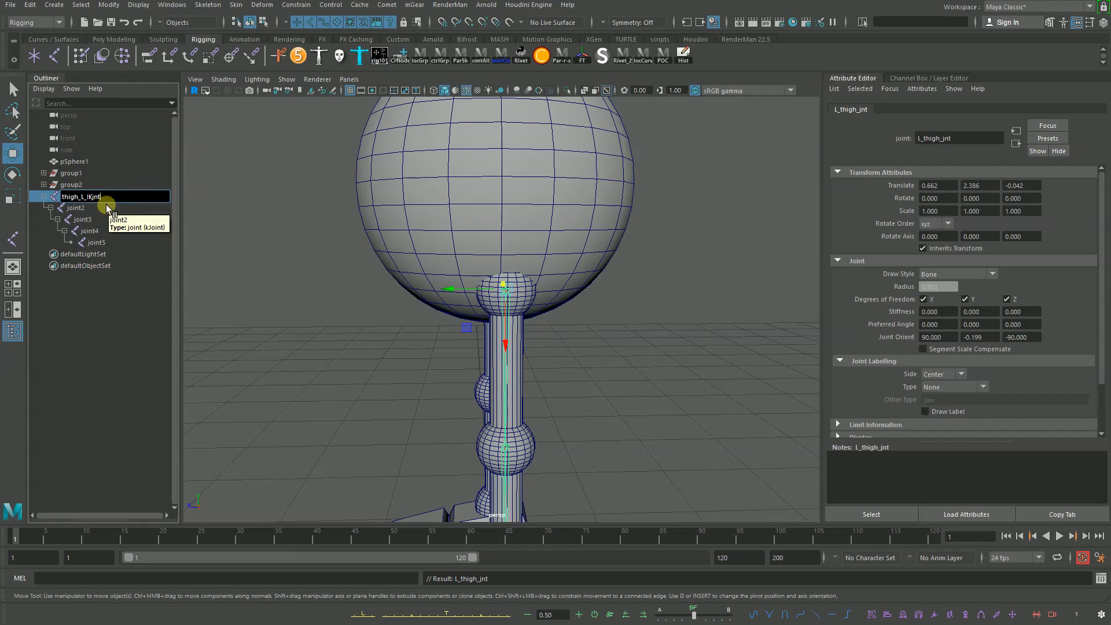
pyautogui.moveTo(102, 198); pyautogui.dragTo(51, 196)
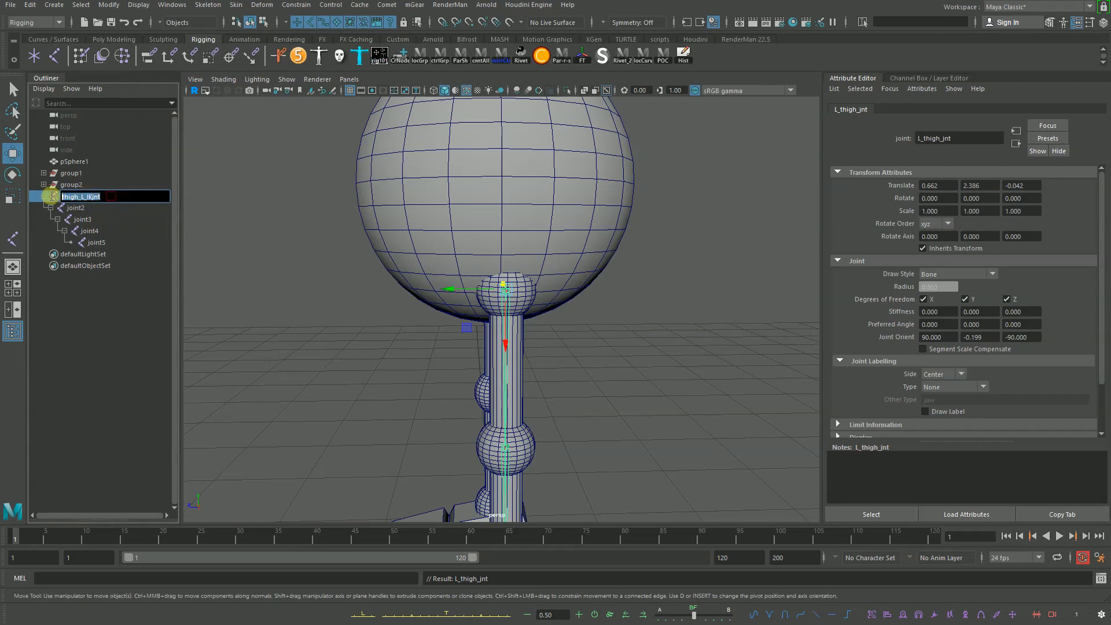
# Step: Rename the second joint of the chain, at the knee, as knee_L_IKjnt
pyautogui.doubleClick(90, 207)
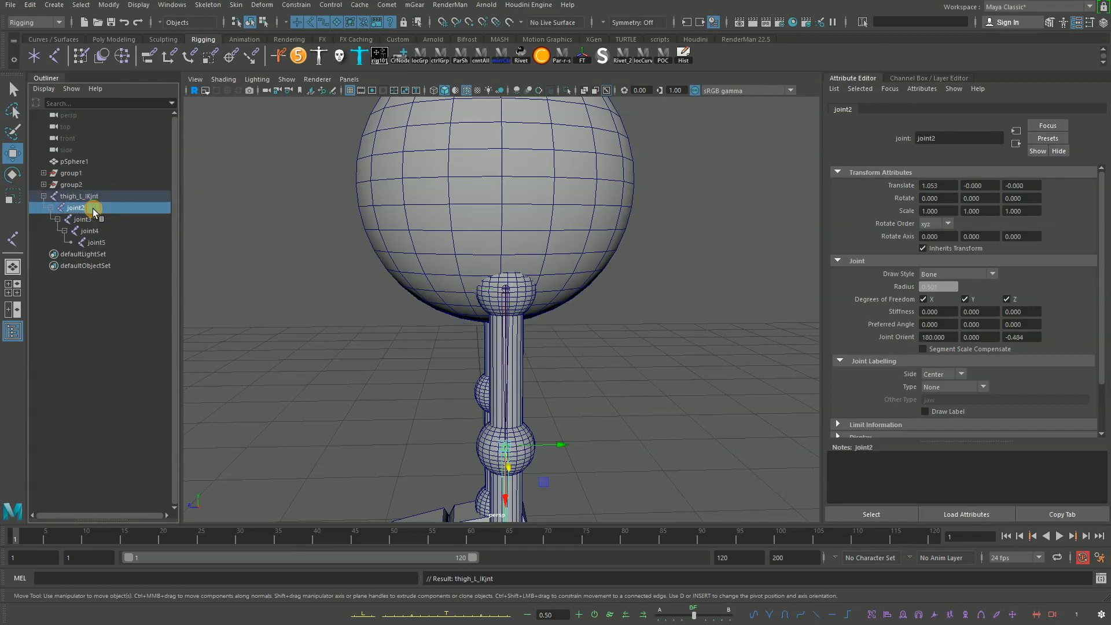
pyautogui.keyDown('alt'); pyautogui.moveTo(508, 348); pyautogui.dragTo(516, 181, button='middle'); pyautogui.keyUp('alt')
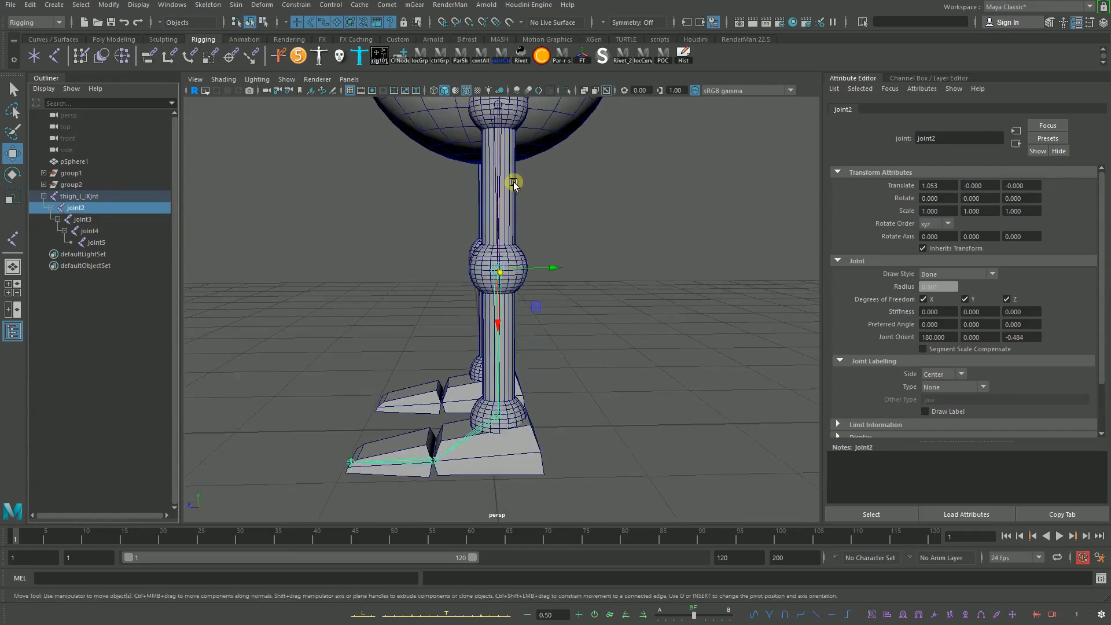
pyautogui.click(90, 207)
pyautogui.doubleClick(90, 207)
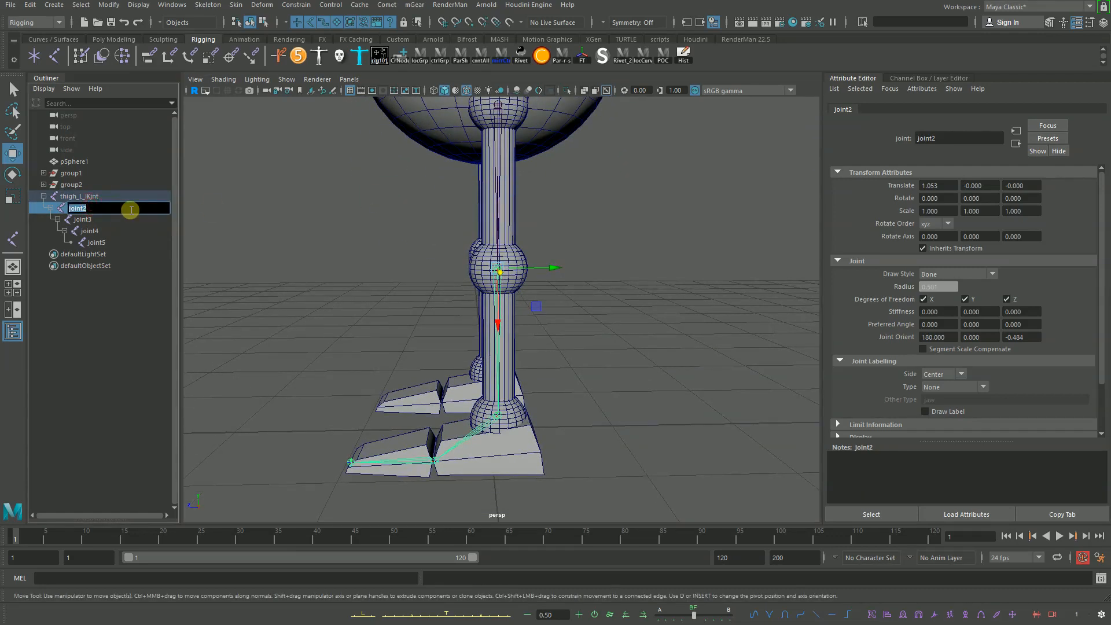
pyautogui.write('knee')
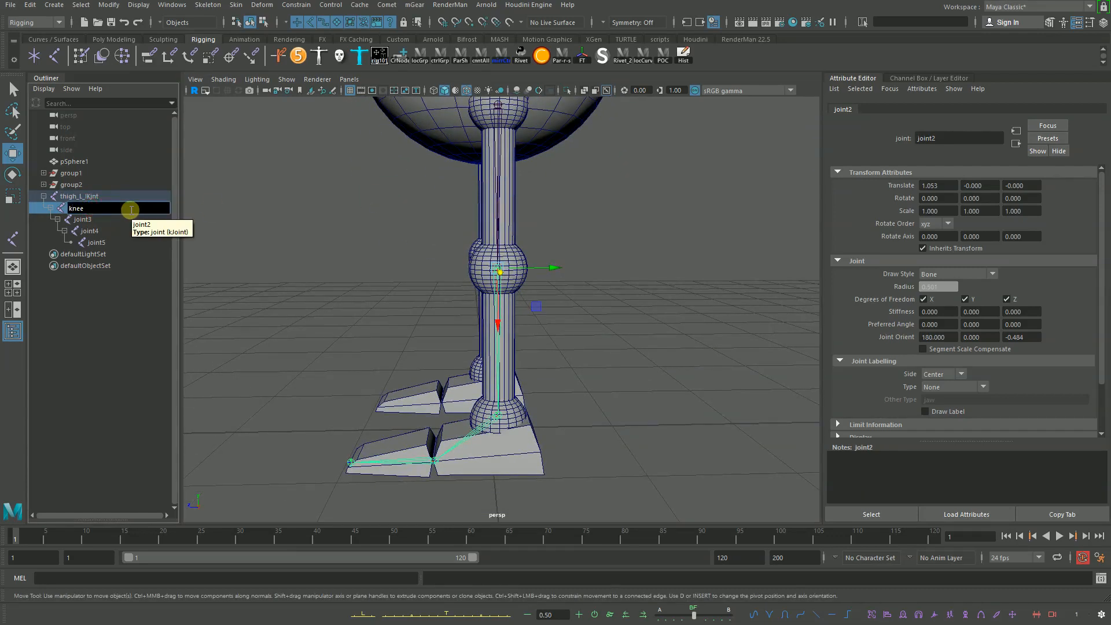
pyautogui.write('_L_')
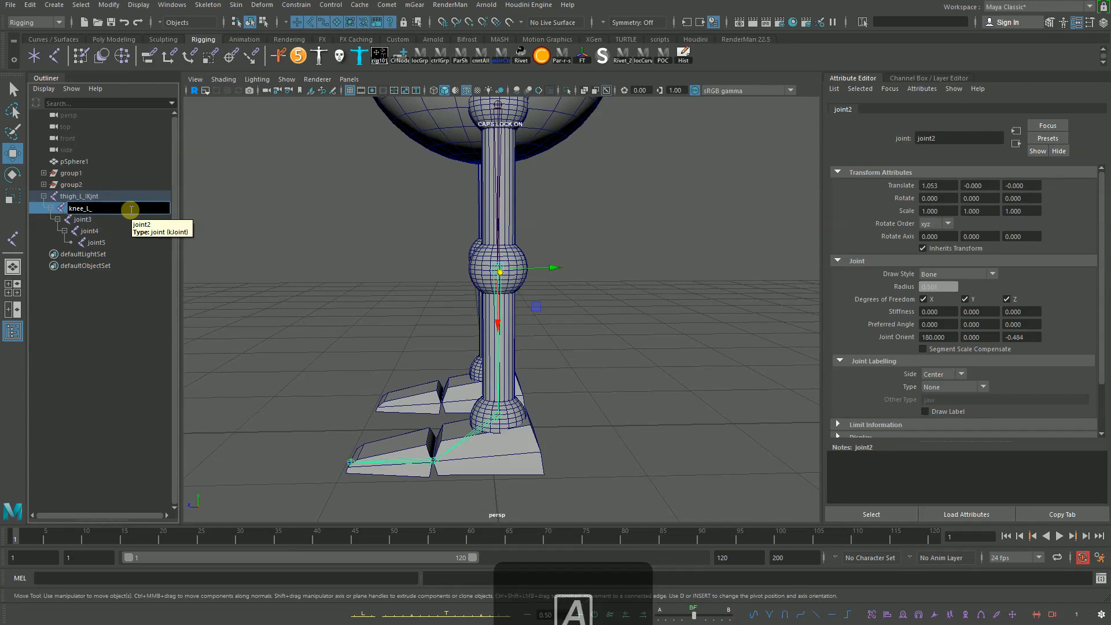
pyautogui.write('IKjnt')
pyautogui.press('Return')
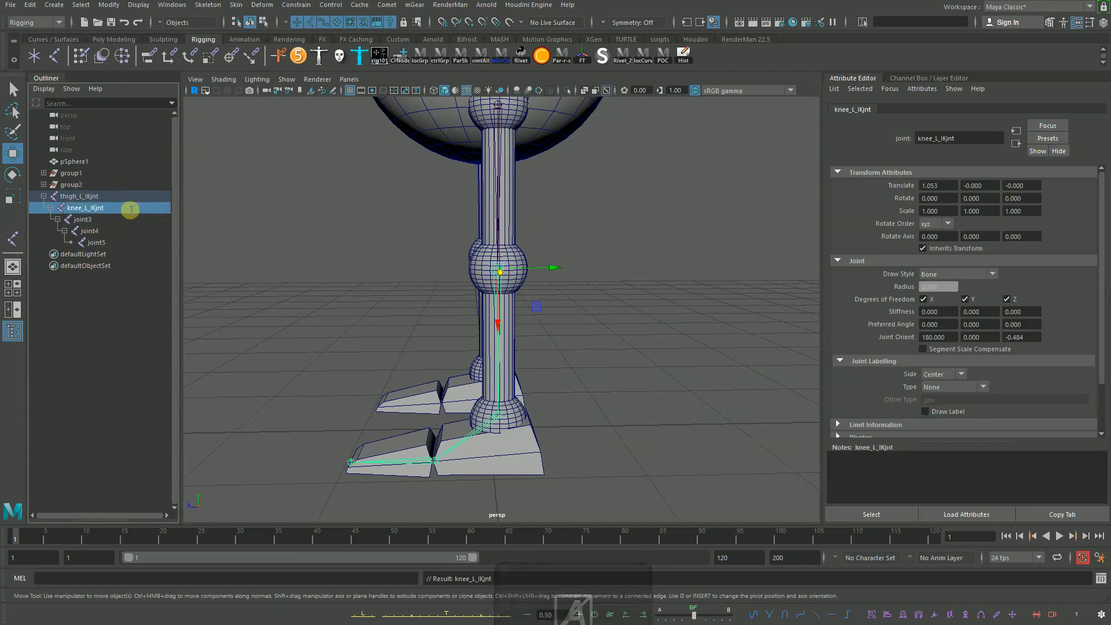
# Step: Rename the third joint of the chain, at the ankle, as ankle_L_IKjnt, reusing the knee joint's name as the base
pyautogui.doubleClick(112, 210)
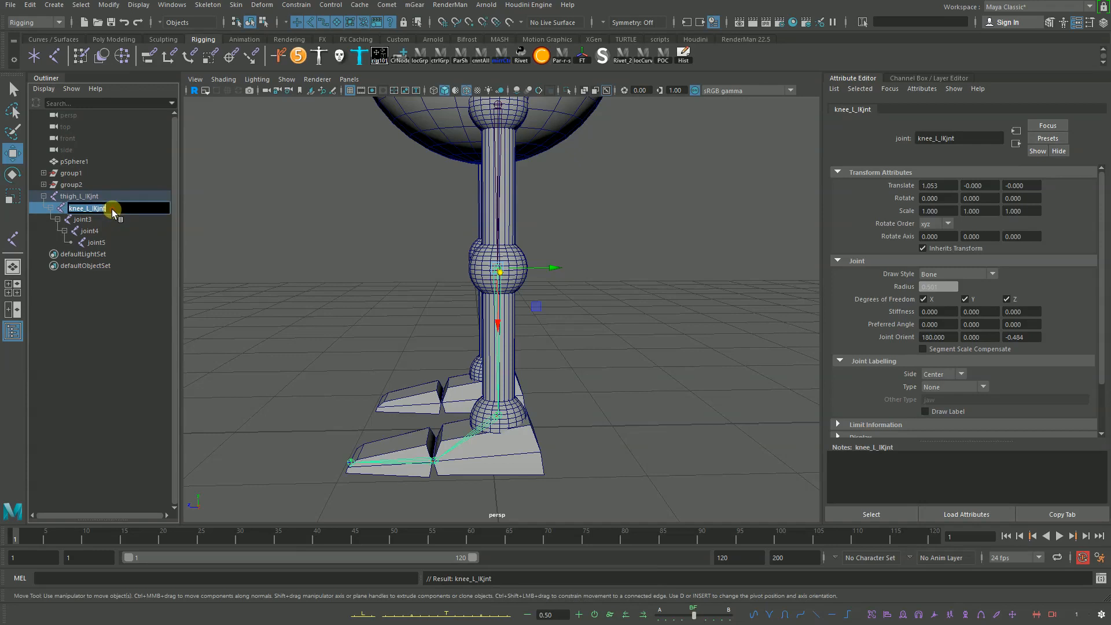
pyautogui.hotkey('ctrl', 'c')
pyautogui.doubleClick(82, 220)
pyautogui.hotkey('ctrl', 'v')
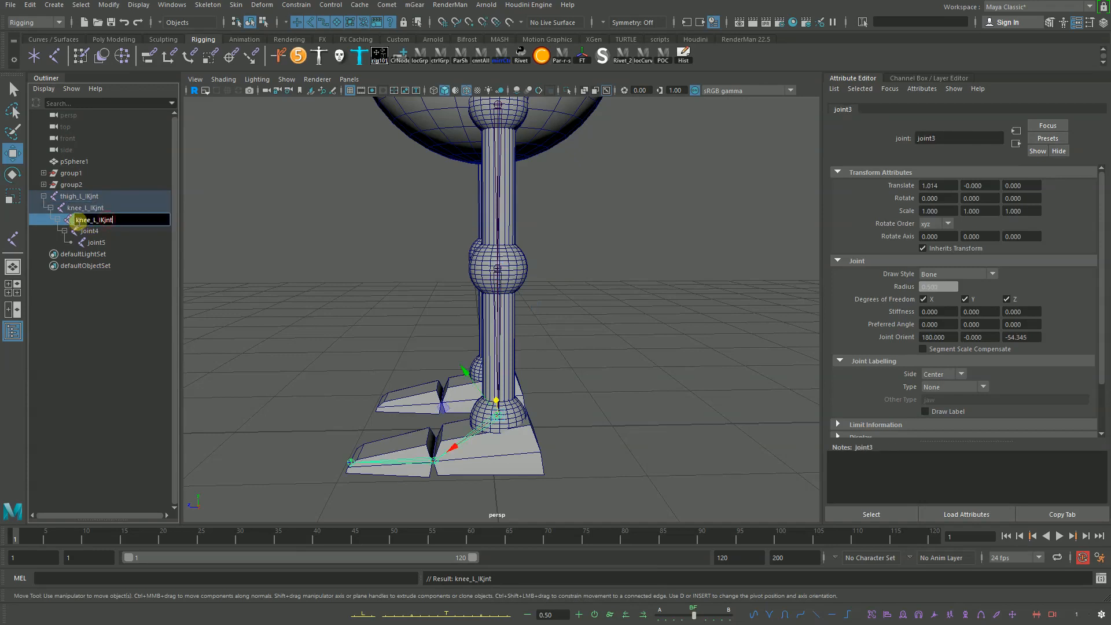
pyautogui.moveTo(87, 220); pyautogui.dragTo(70, 220)
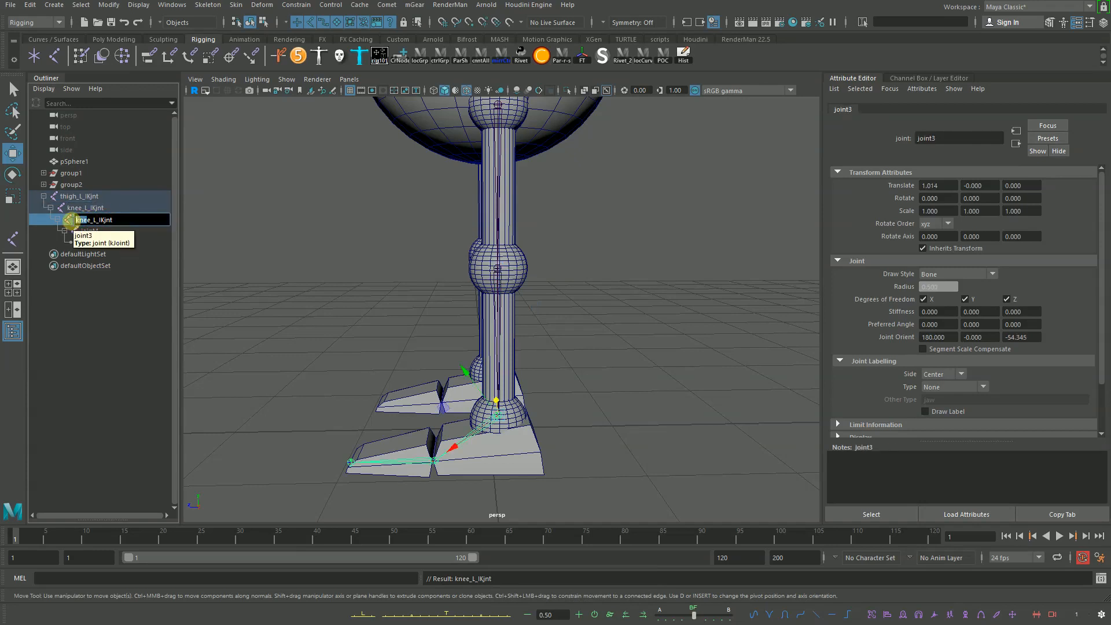
pyautogui.press('BackSpace')
pyautogui.write('ankle')
pyautogui.press('Return')
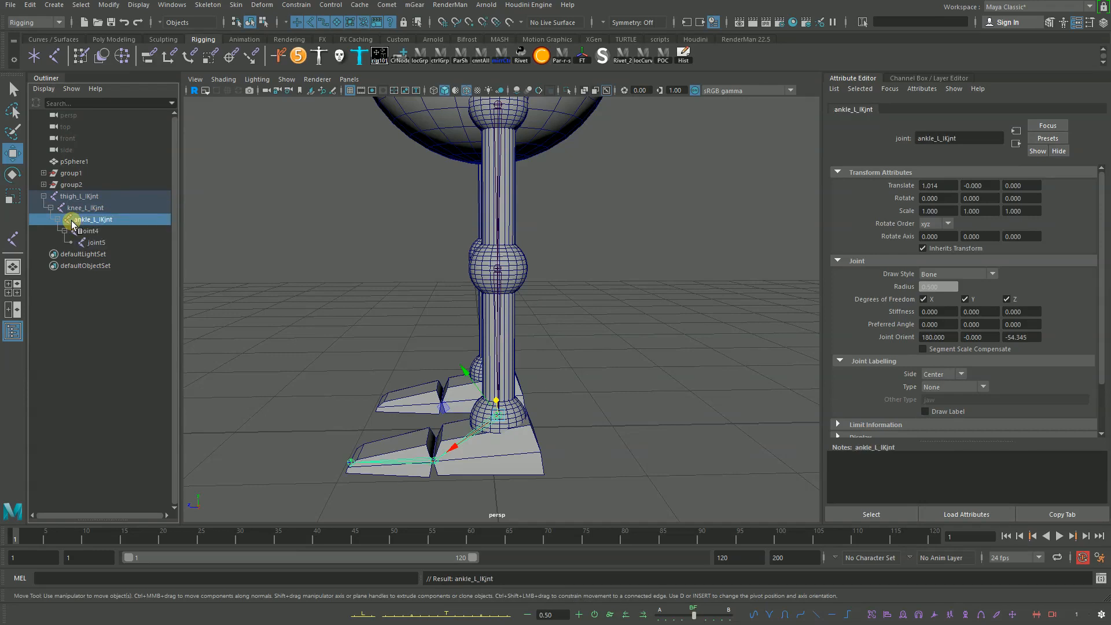
# Step: Rename the fourth joint of the chain, at the ball of the foot, as ball_L_IKjnt
pyautogui.click(93, 231)
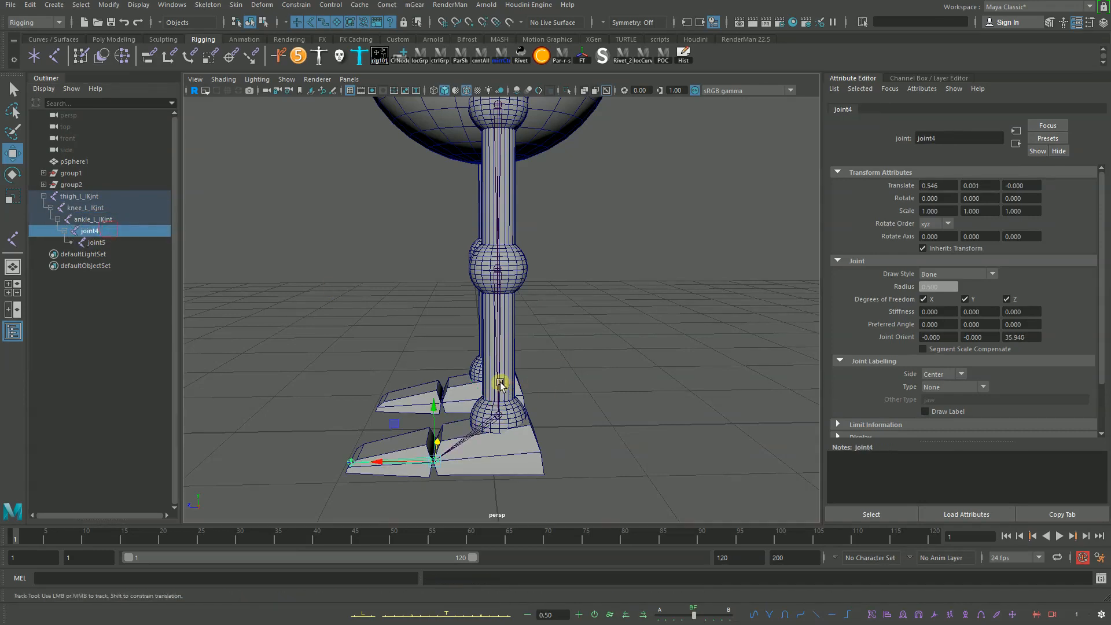
pyautogui.keyDown('alt'); pyautogui.moveTo(498, 384); pyautogui.dragTo(613, 328); pyautogui.keyUp('alt')
pyautogui.doubleClick(98, 232)
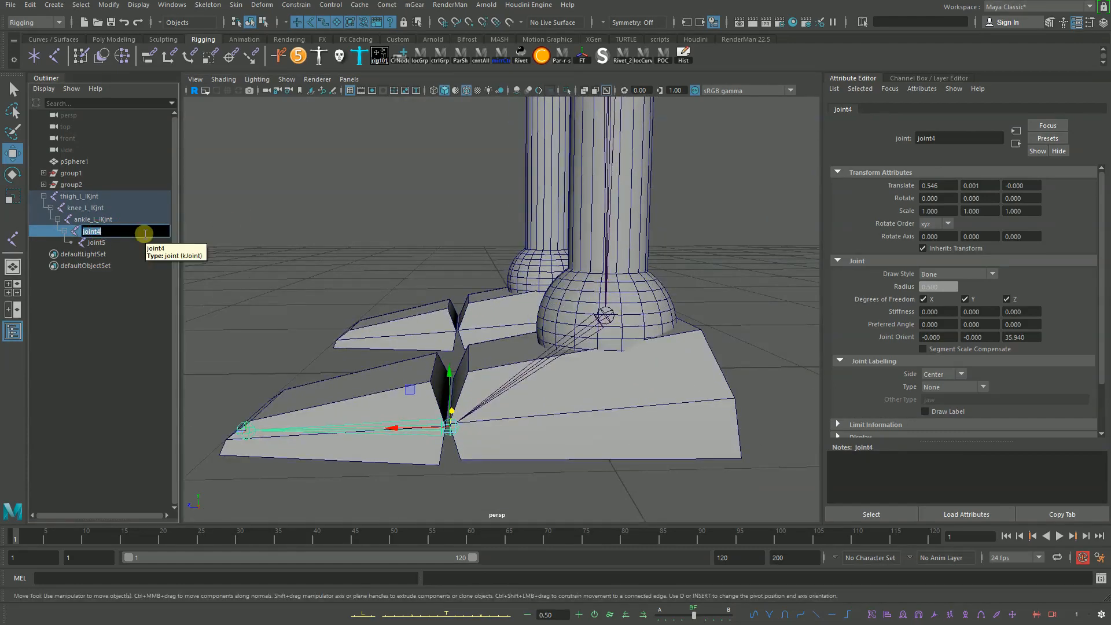
pyautogui.write('ball_')
pyautogui.hotkey('ctrl', 'v')
pyautogui.press('Left')
pyautogui.press('Left')
pyautogui.press('Left')
pyautogui.press('Left')
pyautogui.press('Left')
pyautogui.press('Left')
pyautogui.press('Left')
pyautogui.press('BackSpace')
pyautogui.press('BackSpace')
pyautogui.press('BackSpace')
pyautogui.press('BackSpace')
pyautogui.press('BackSpace')
pyautogui.press('Return')
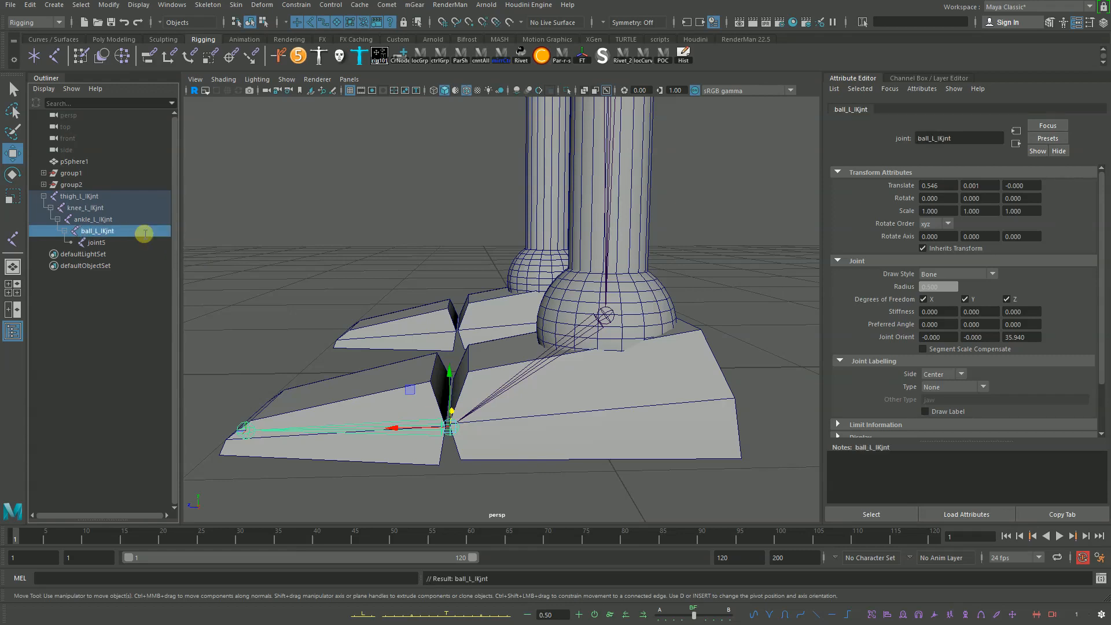
# Step: Rename the last joint of the chain, at the toe tip, as toe_L_IKjnt
pyautogui.doubleClick(132, 242)
pyautogui.hotkey('ctrl', 'v')
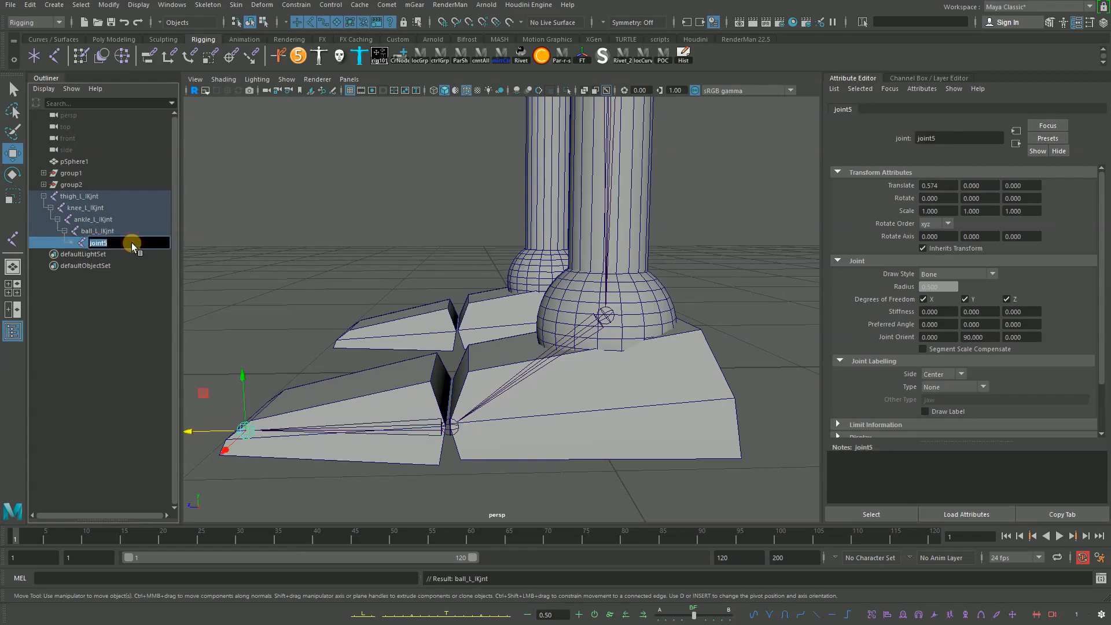
pyautogui.moveTo(101, 243); pyautogui.dragTo(89, 243)
pyautogui.write('toe_L_IK')
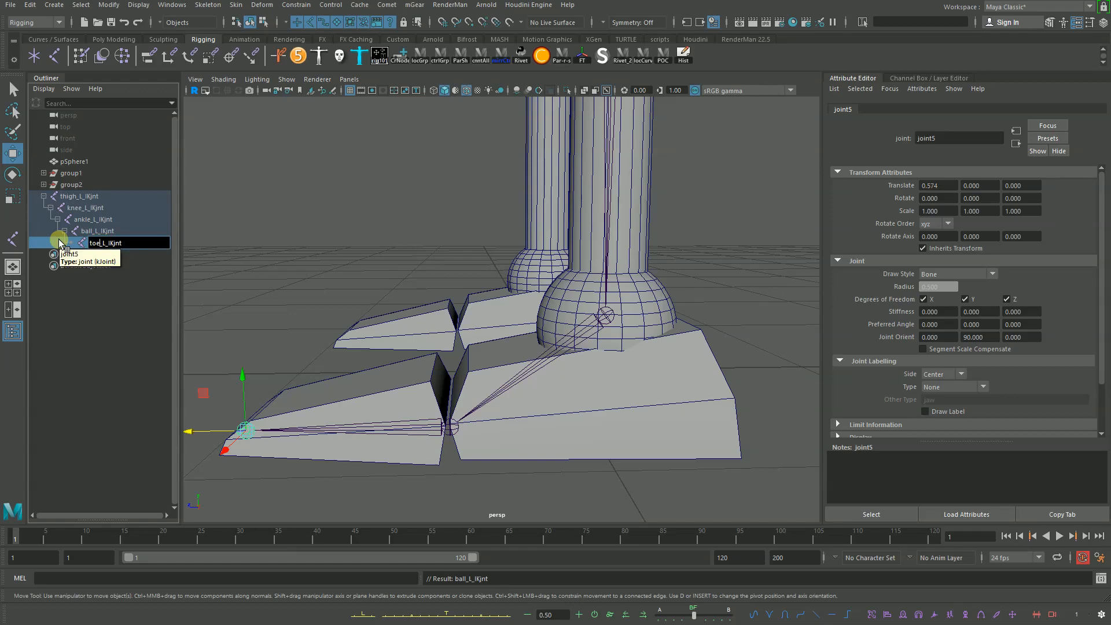
pyautogui.press('Return')
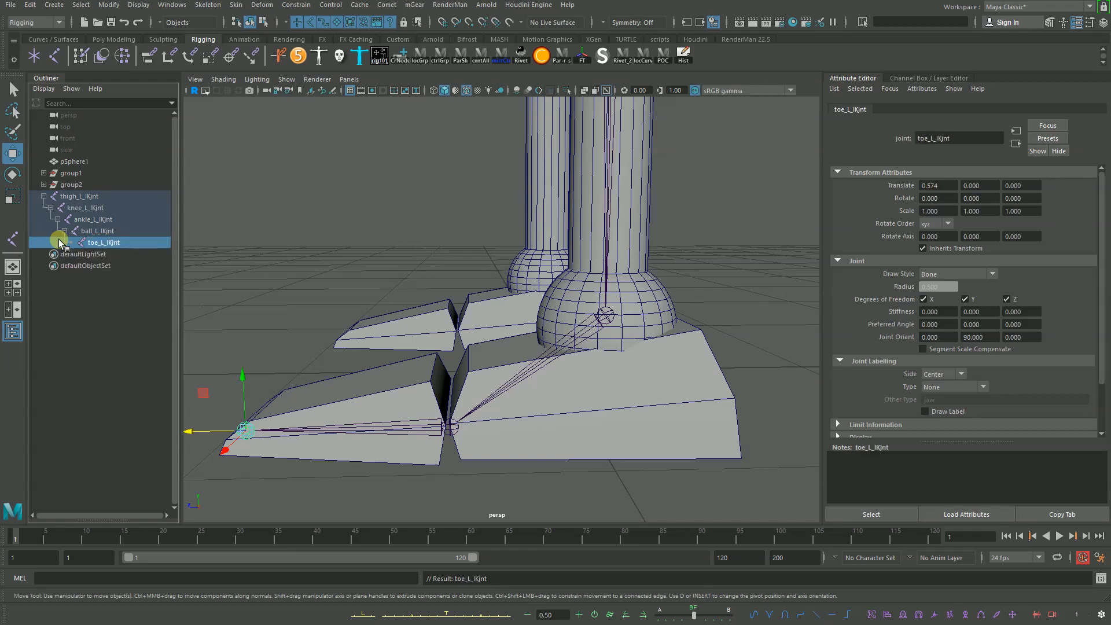
pyautogui.doubleClick(97, 196)
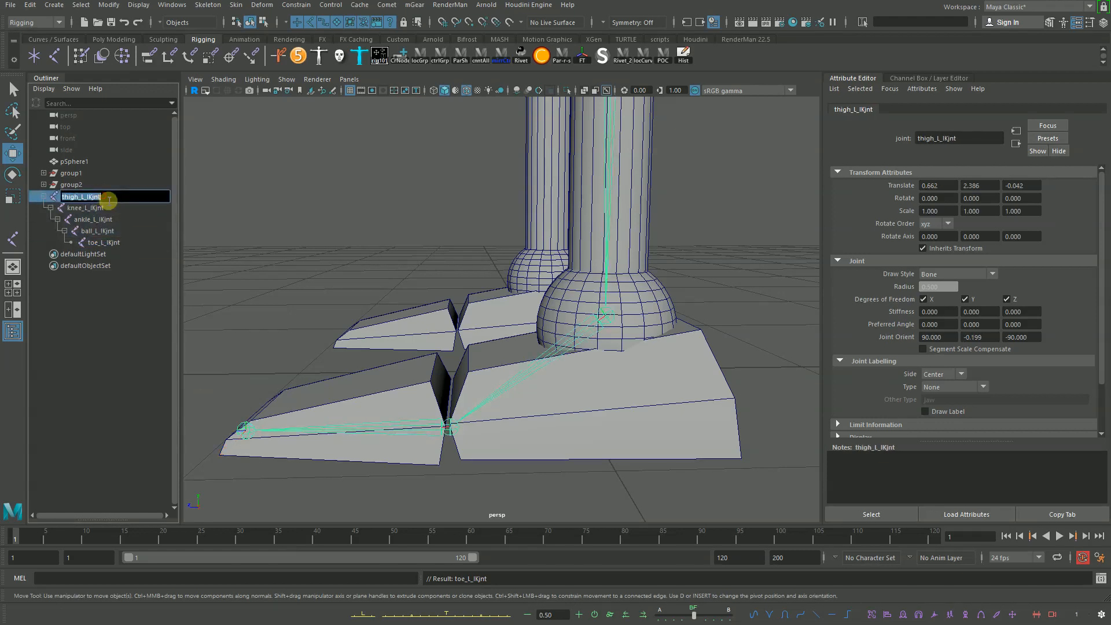
pyautogui.press('Right')
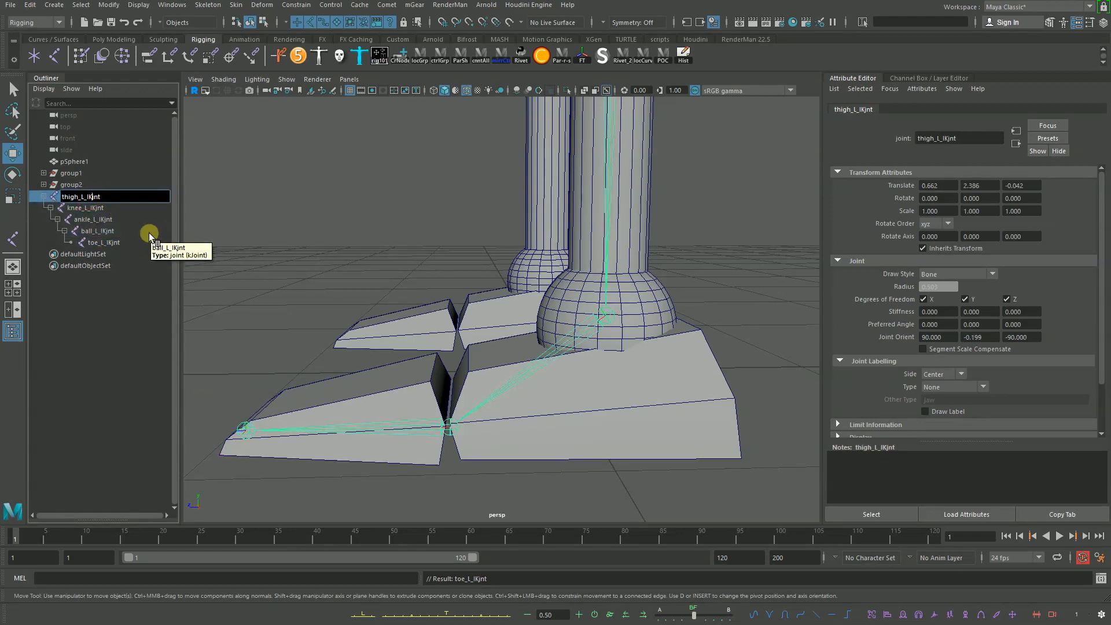
pyautogui.click(138, 231)
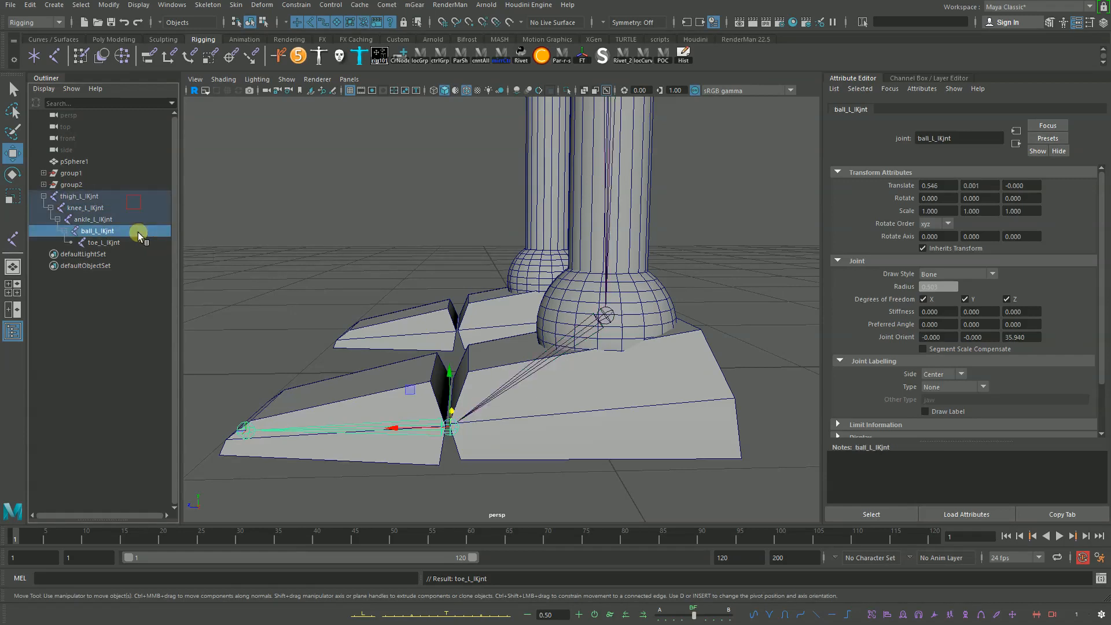
pyautogui.click(121, 198)
pyautogui.click(140, 243)
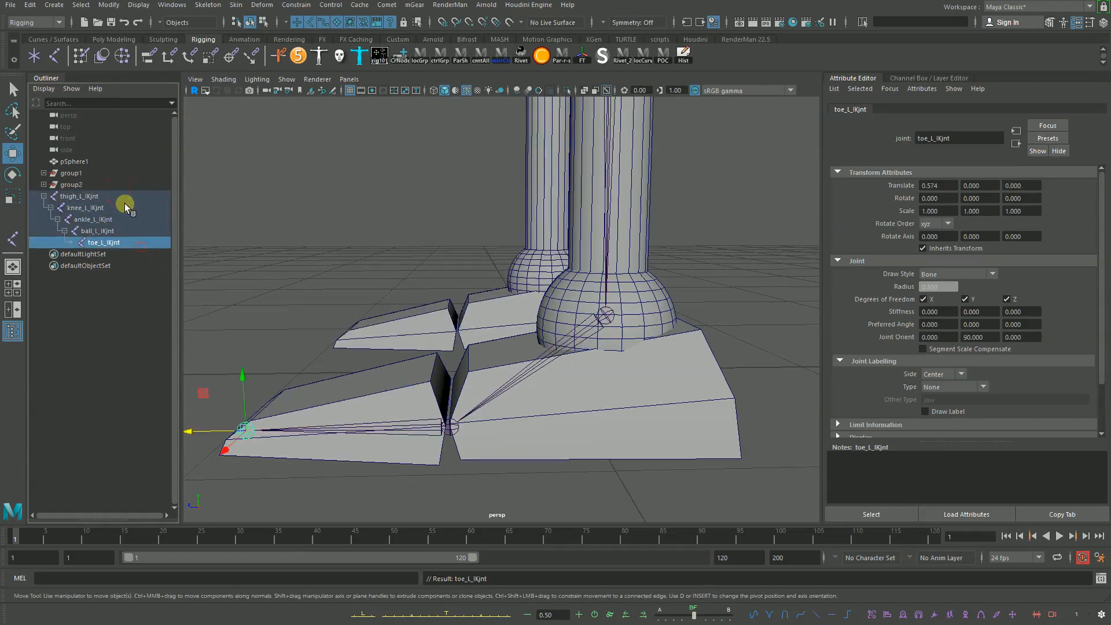
# Step: Select all joints of the left leg chain, from thigh_L_IKjnt to toe_L_IKjnt
pyautogui.moveTo(123, 199); pyautogui.dragTo(132, 238)
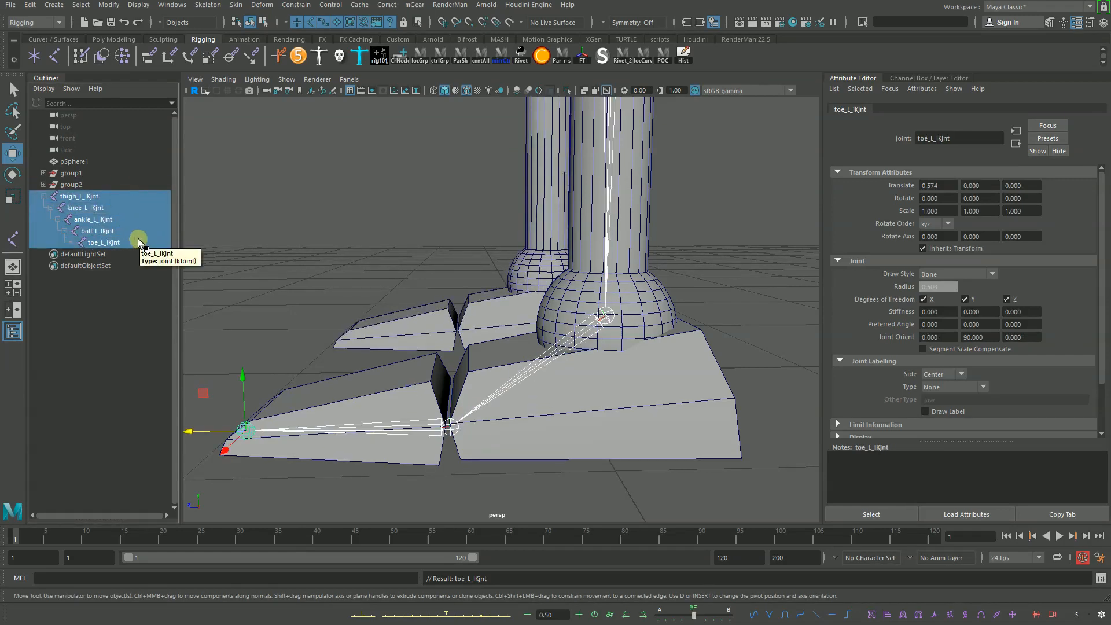
pyautogui.click(93, 196)
pyautogui.moveTo(116, 230); pyautogui.dragTo(111, 200)
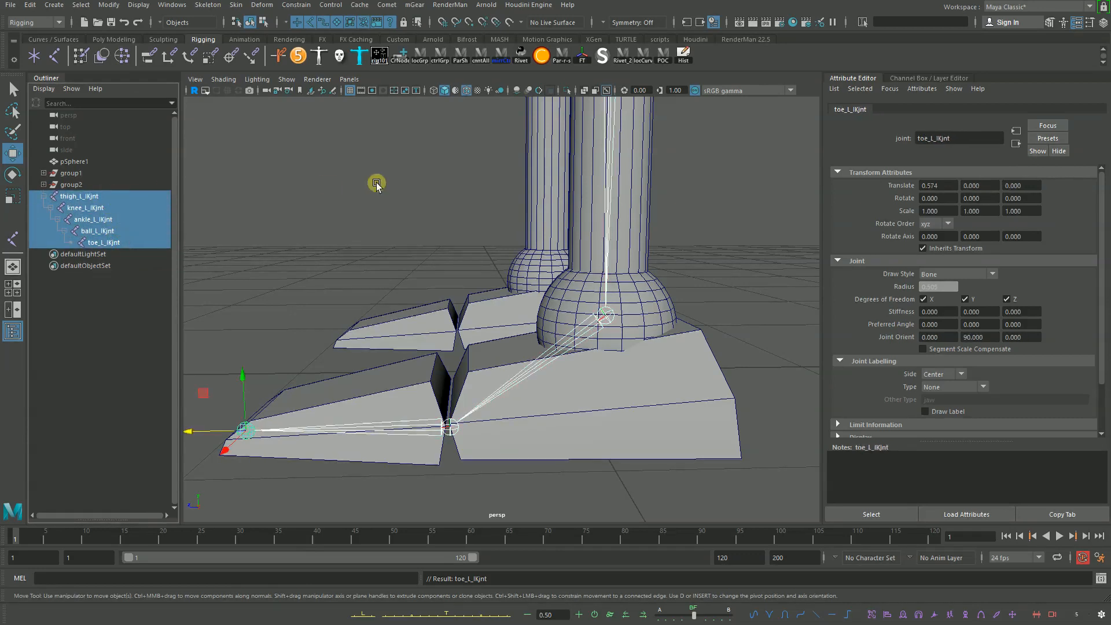
pyautogui.click(391, 5)
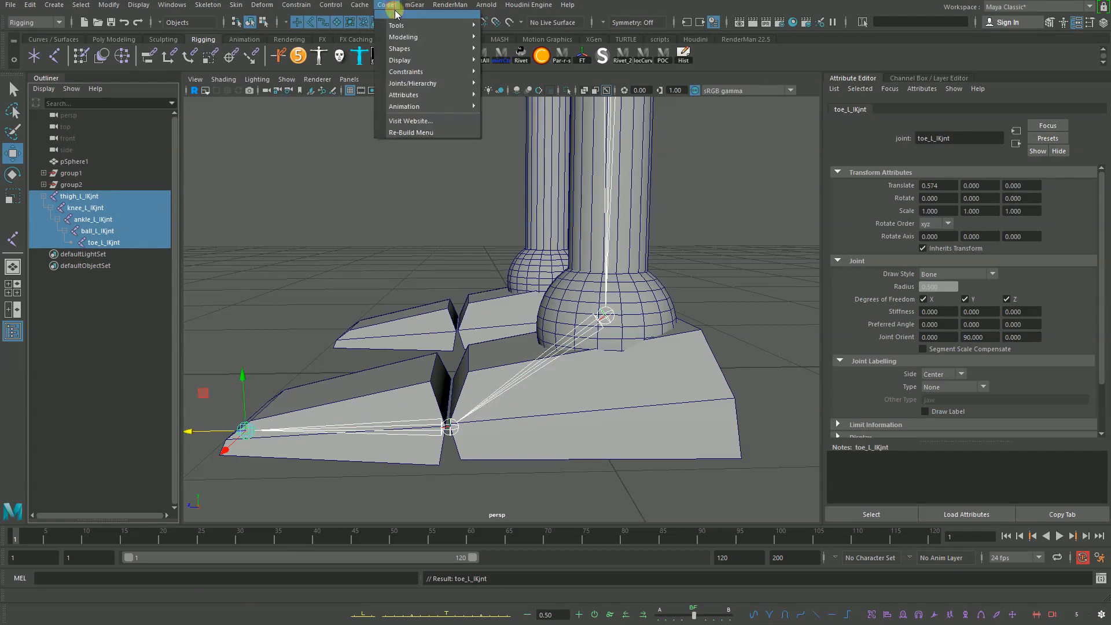
pyautogui.moveTo(402, 29)
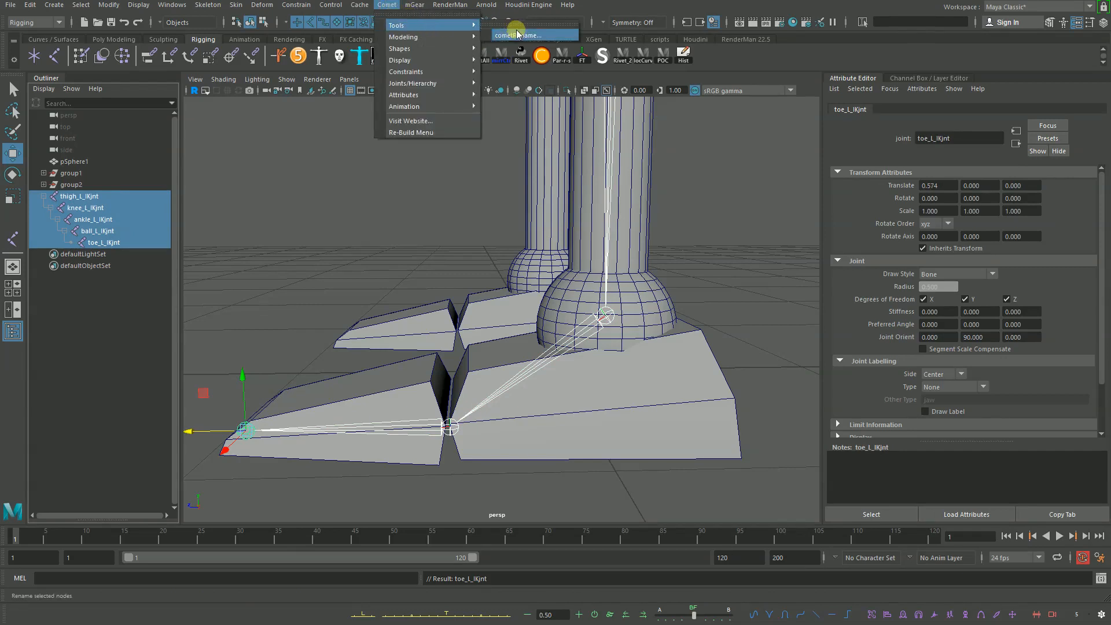
# Step: Open the Search and Replace Names options for the selected joints and place the window clear of the joint list
pyautogui.click(109, 5)
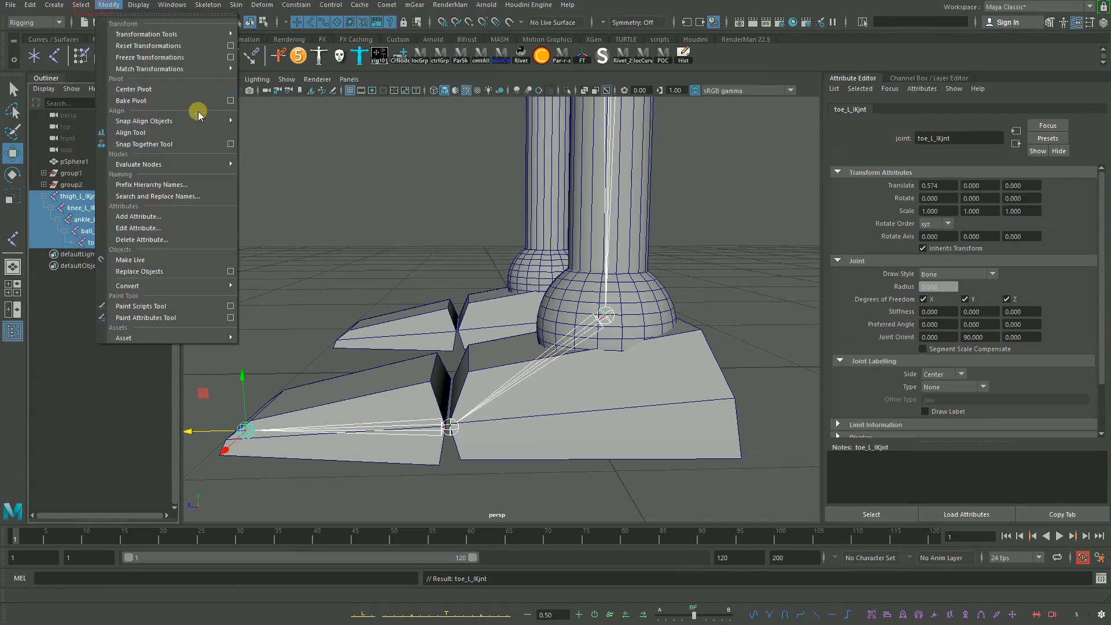
pyautogui.click(199, 197)
pyautogui.moveTo(436, 268); pyautogui.dragTo(357, 258)
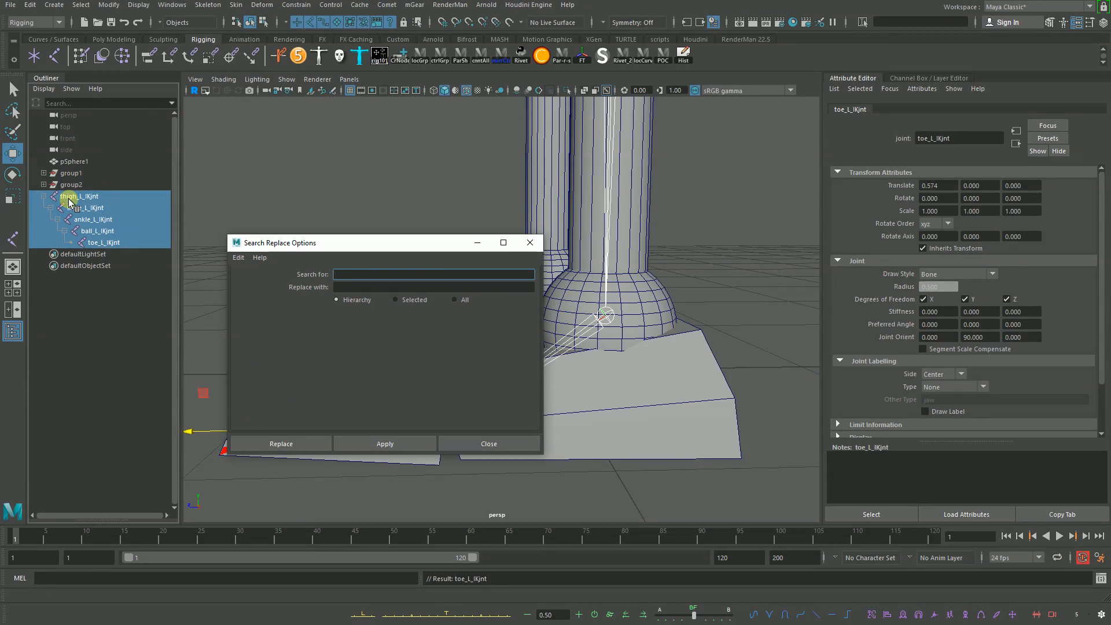
pyautogui.moveTo(68, 200); pyautogui.dragTo(368, 268)
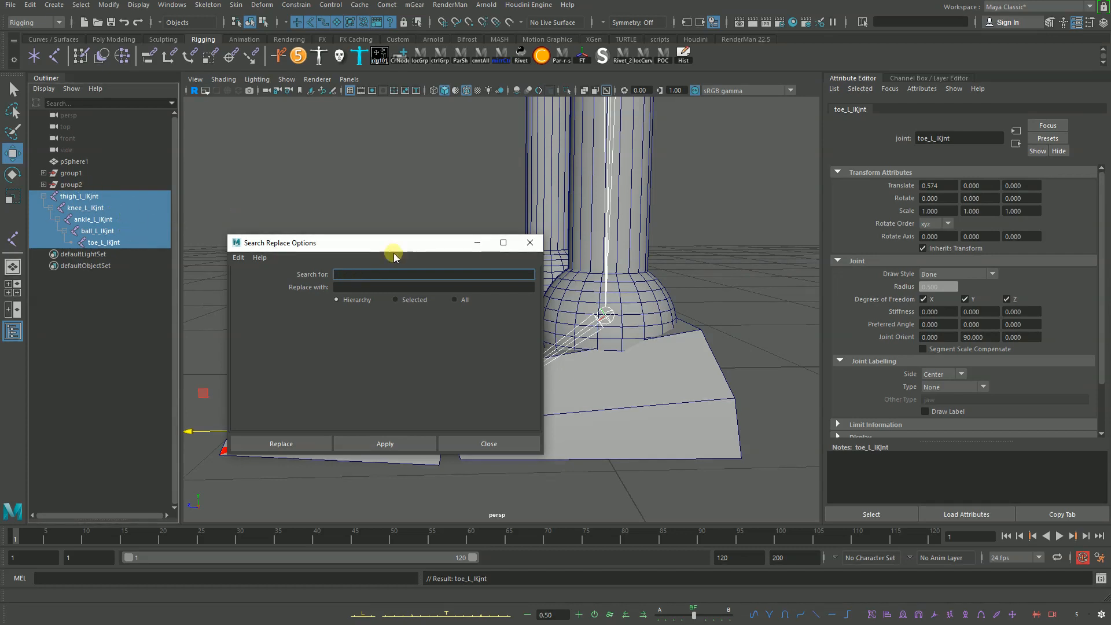
pyautogui.moveTo(372, 242); pyautogui.dragTo(800, 225)
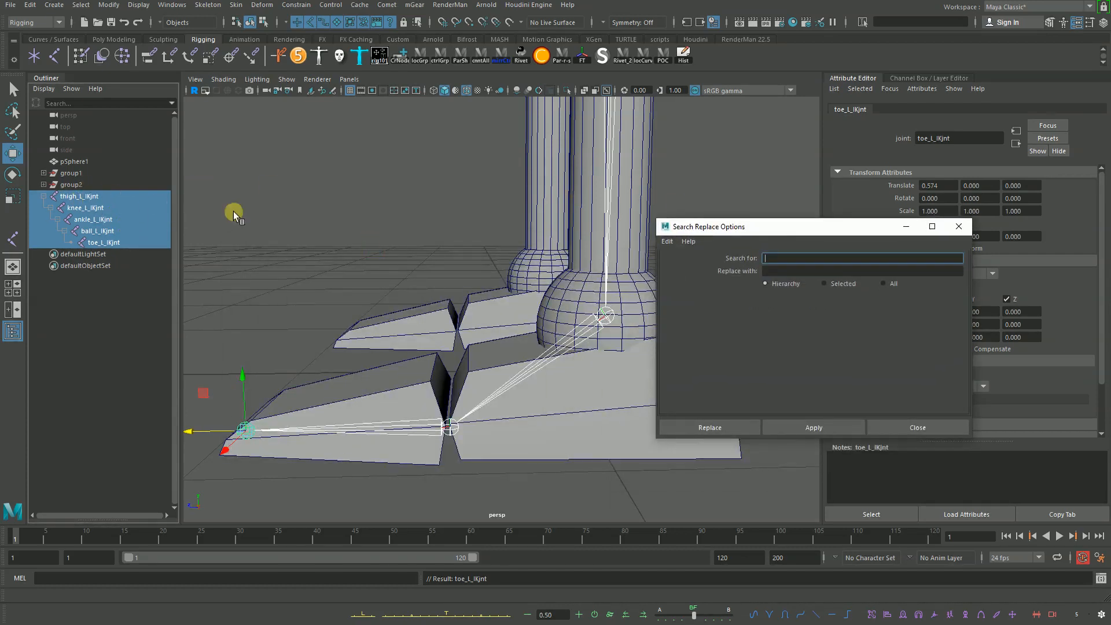
pyautogui.moveTo(234, 214)
pyautogui.mouseDown()
pyautogui.moveTo(504, 222)
pyautogui.moveTo(603, 213)
pyautogui.moveTo(622, 134)
pyautogui.moveTo(60, 203)
pyautogui.moveTo(108, 240)
pyautogui.moveTo(263, 247)
pyautogui.moveTo(740, 228)
pyautogui.moveTo(666, 209)
pyautogui.moveTo(670, 230)
pyautogui.moveTo(686, 215)
pyautogui.mouseUp()
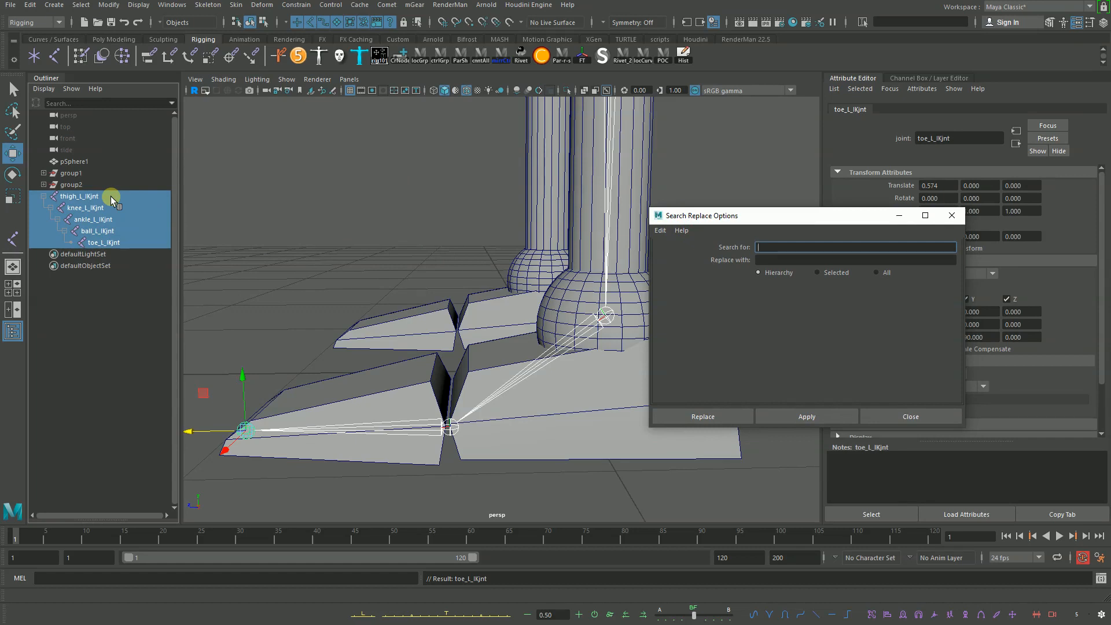
pyautogui.moveTo(103, 199); pyautogui.dragTo(112, 248)
pyautogui.moveTo(758, 221); pyautogui.dragTo(556, 217)
pyautogui.moveTo(75, 195); pyautogui.dragTo(652, 240)
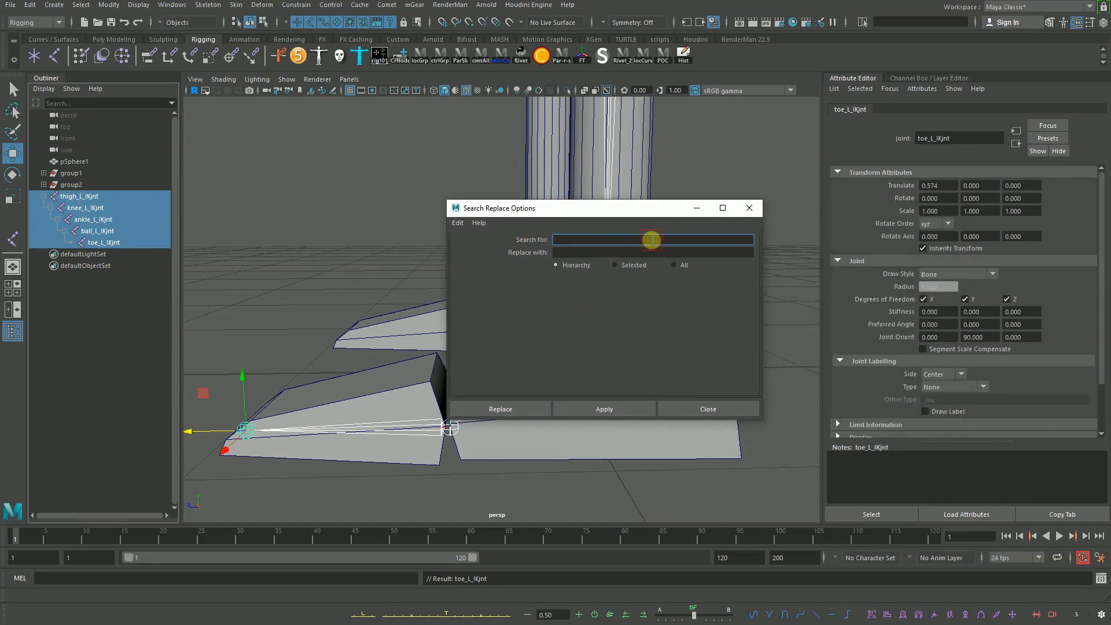
# Step: Replace jnt with gatitos in the names of the selected joints only, and close the options window
pyautogui.click(646, 251)
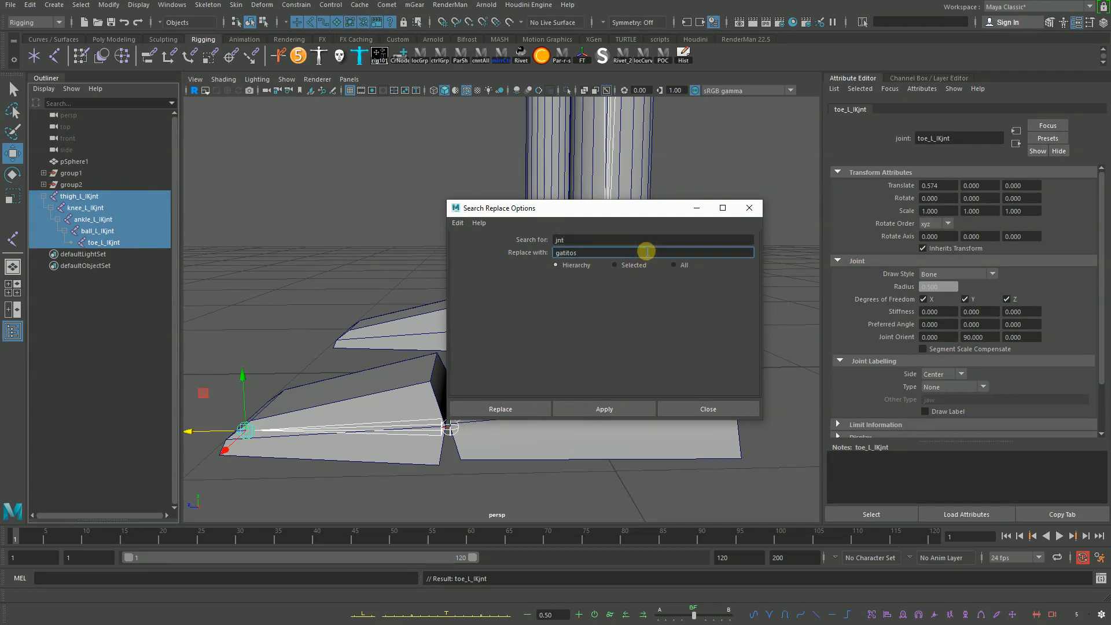
pyautogui.click(632, 265)
pyautogui.click(625, 409)
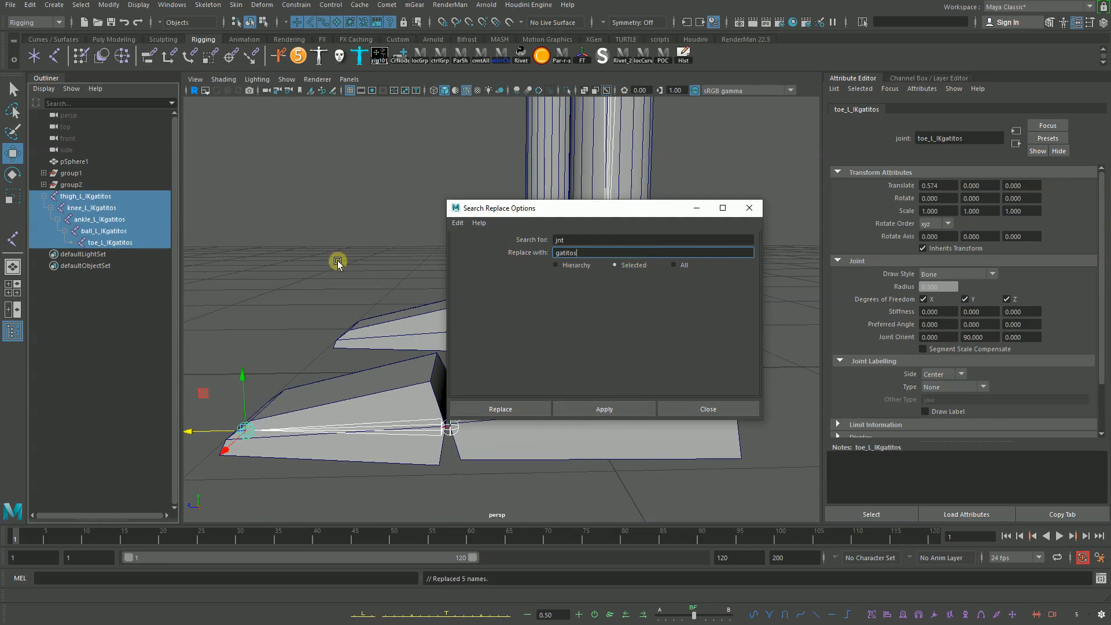
pyautogui.click(701, 409)
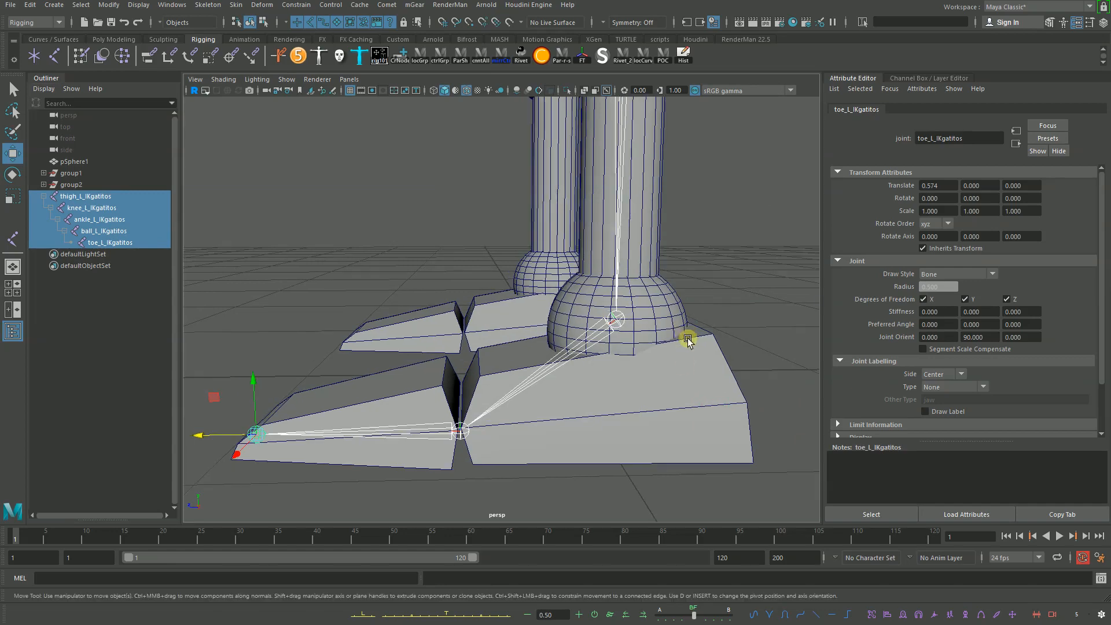
# Step: Undo the search-and-replace renaming of the joints and clear the selection
pyautogui.hotkey('ctrl', 'z')
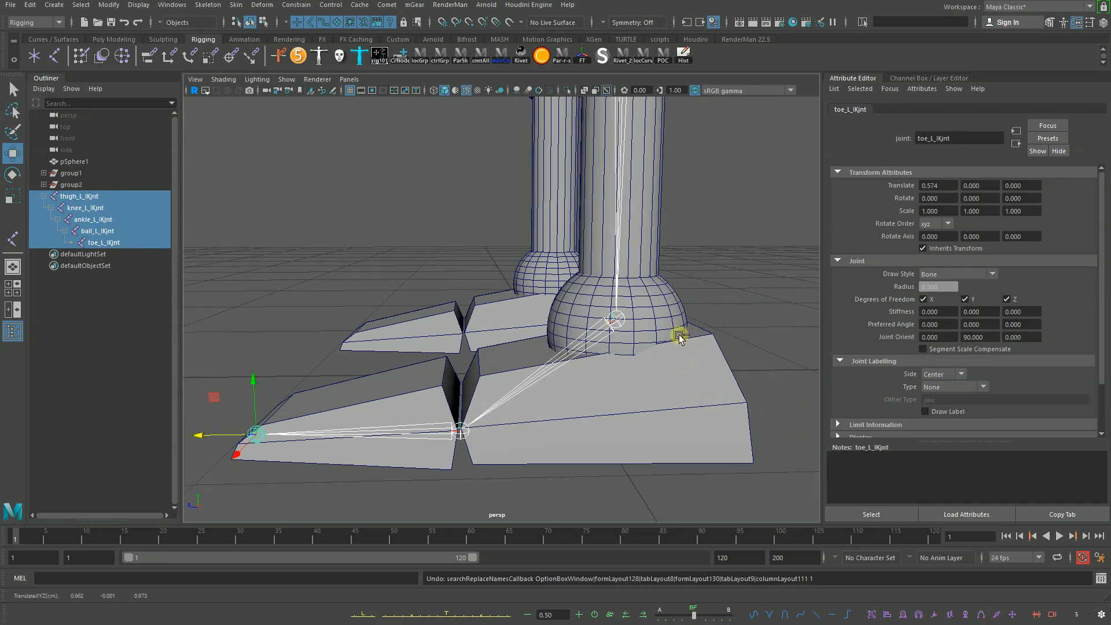
pyautogui.scroll(-5, 434, 322)
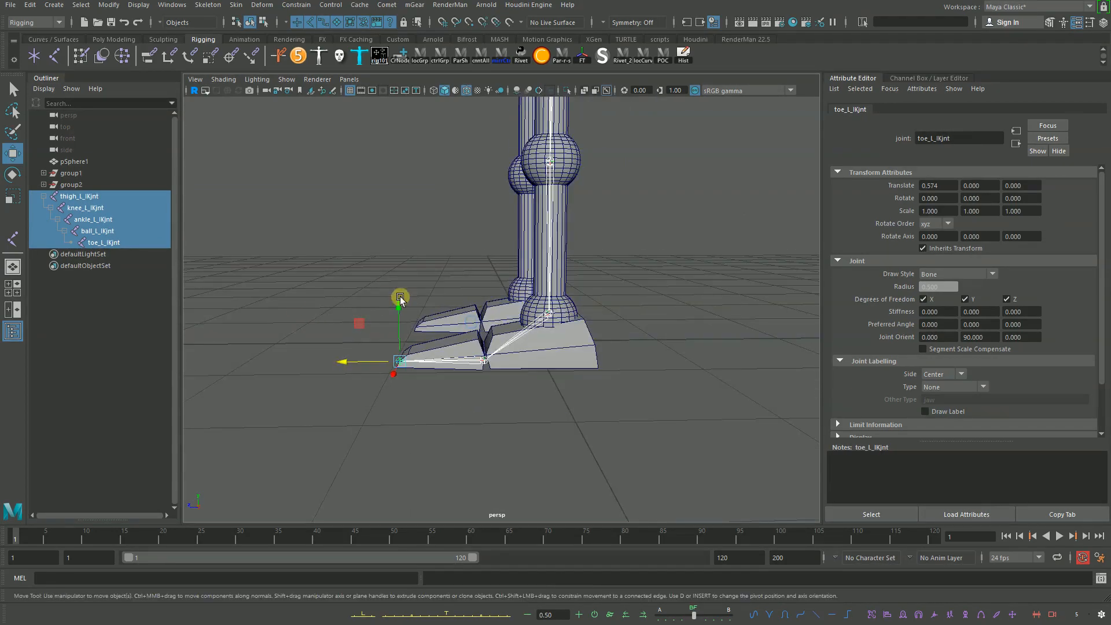
pyautogui.scroll(-5, 486, 272)
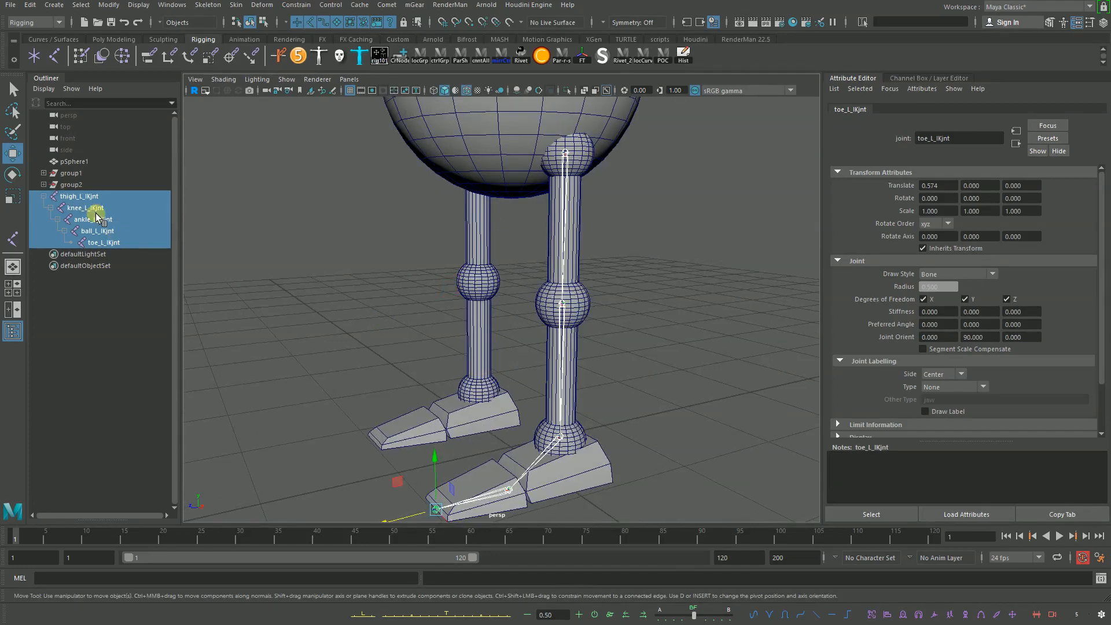
pyautogui.scroll(1, 631, 270)
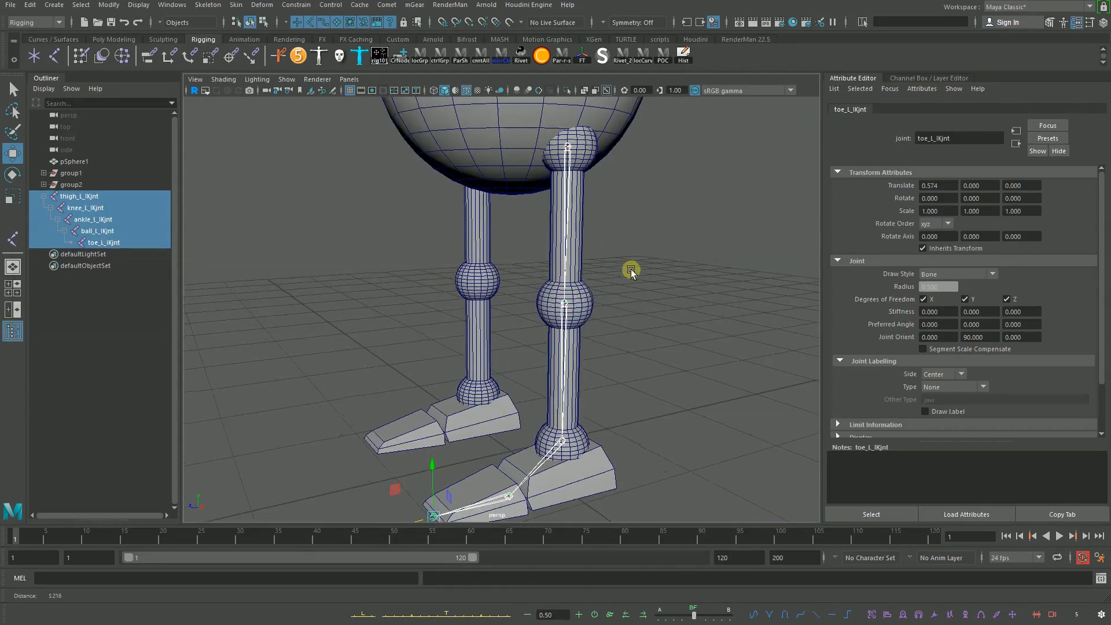
pyautogui.scroll(-3, 631, 270)
pyautogui.keyDown('alt'); pyautogui.moveTo(640, 243); pyautogui.dragTo(554, 253); pyautogui.keyUp('alt')
pyautogui.click(620, 305)
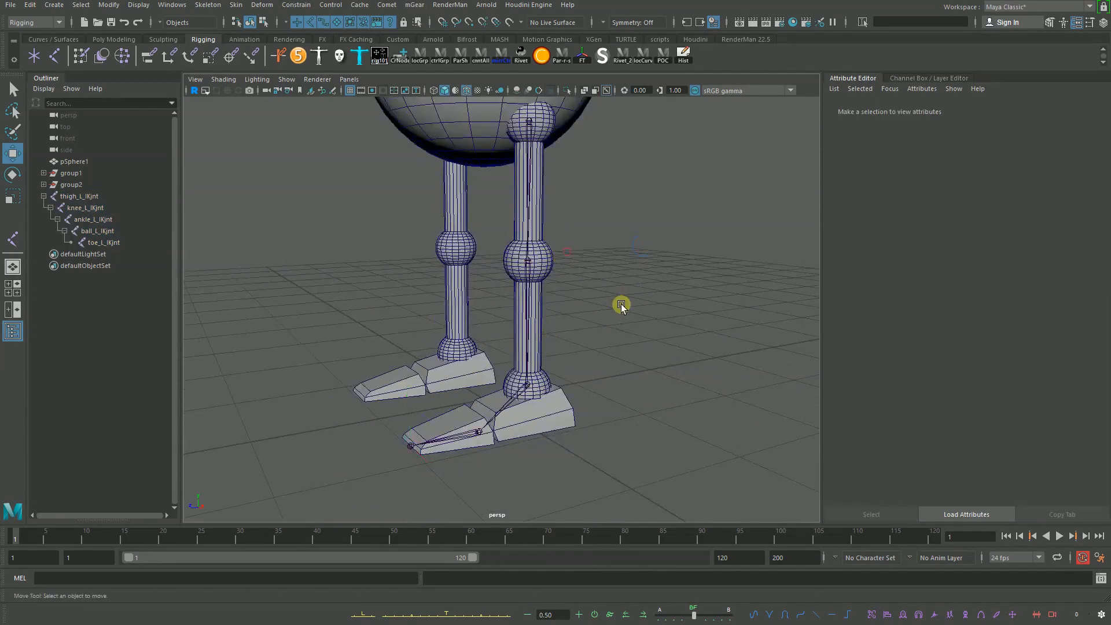
pyautogui.moveTo(621, 306)
pyautogui.keyDown('alt'); pyautogui.mouseDown()
pyautogui.moveTo(665, 303)
pyautogui.moveTo(615, 297)
pyautogui.mouseUp(); pyautogui.keyUp('alt')
# Step: Turn off the wireframe overlay on the shaded bot geometry and leave the leg joint chain deselected
pyautogui.press('q')
pyautogui.click(516, 179)
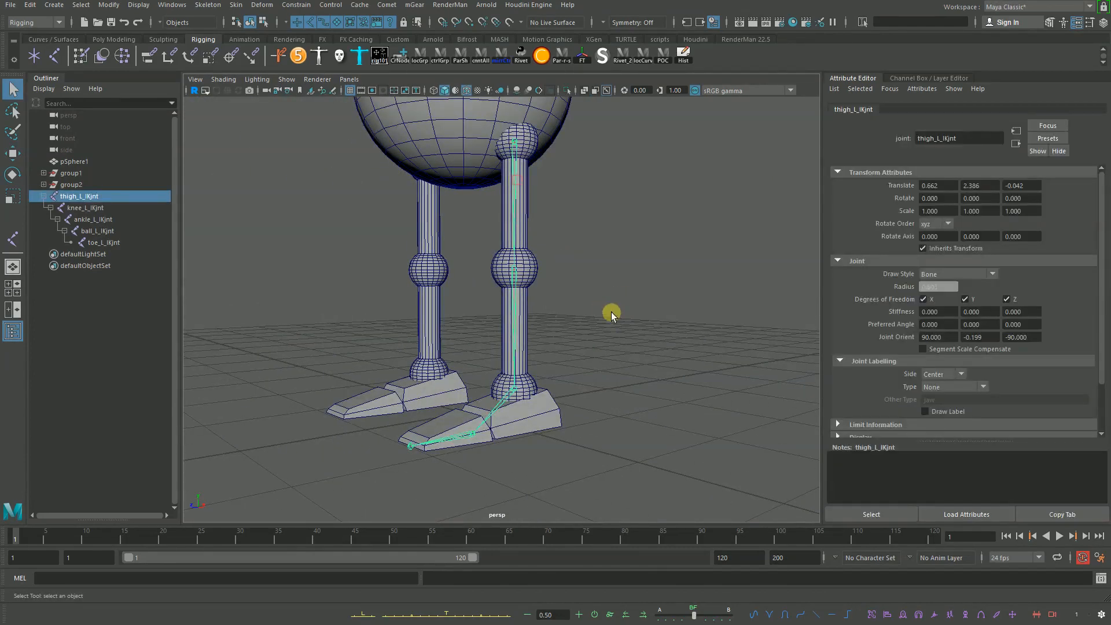
pyautogui.click(466, 90)
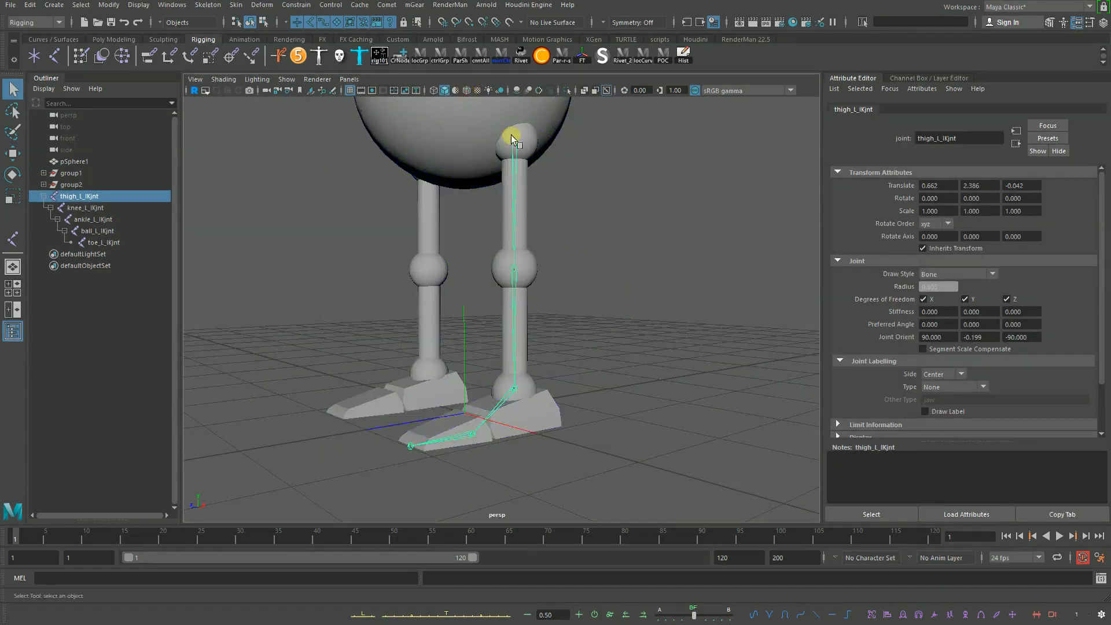
pyautogui.keyDown('alt'); pyautogui.moveTo(512, 134); pyautogui.dragTo(530, 223); pyautogui.keyUp('alt')
pyautogui.click(620, 257)
pyautogui.keyDown('alt'); pyautogui.moveTo(620, 293); pyautogui.dragTo(509, 106); pyautogui.keyUp('alt')
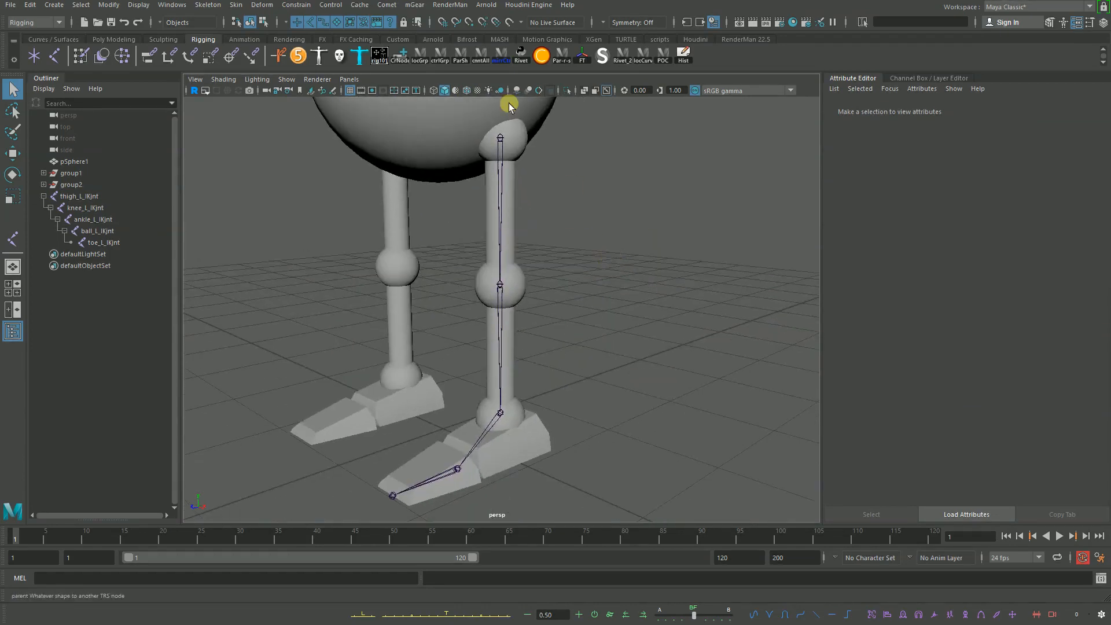
# Step: Create a Rotate-Plane Solver IK handle from the left thigh joint to the left ankle joint, then clear the selection
pyautogui.click(296, 5)
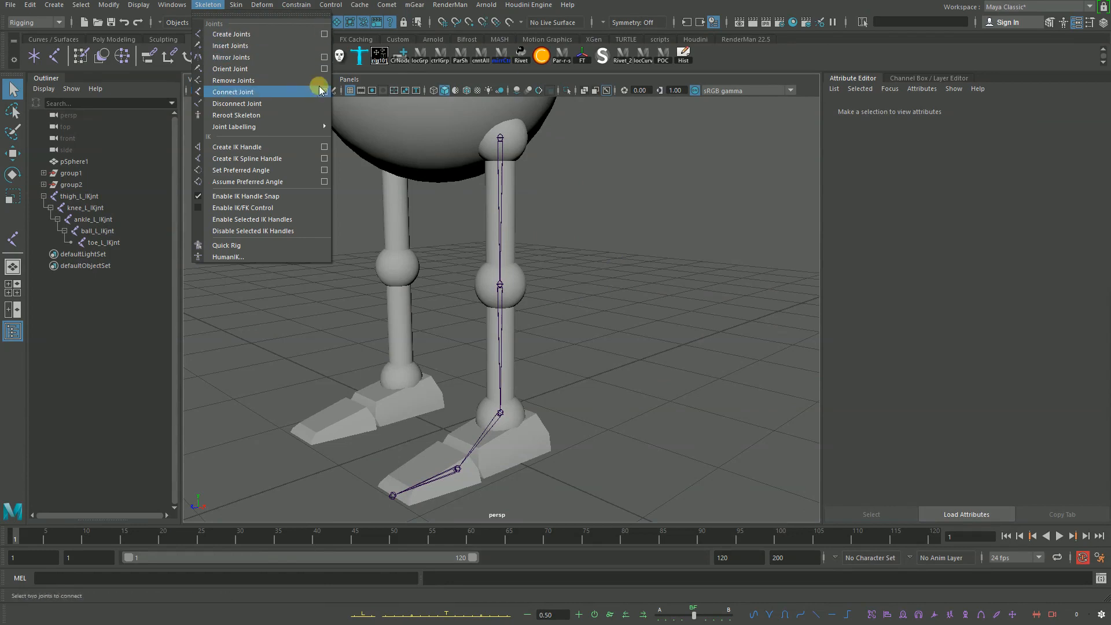
pyautogui.click(324, 149)
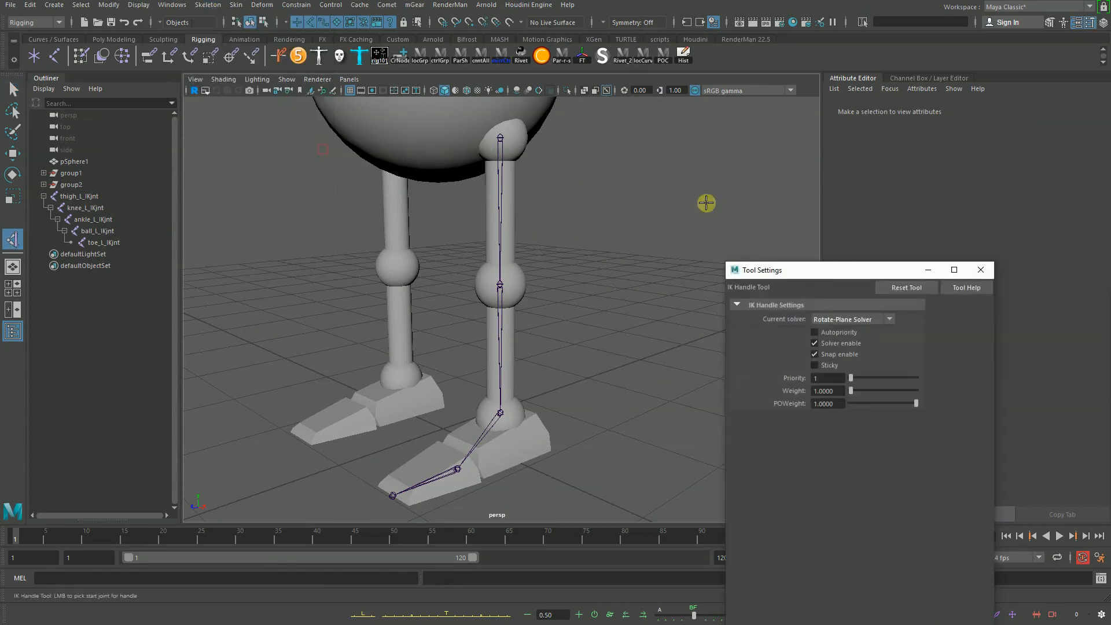
pyautogui.moveTo(775, 270); pyautogui.dragTo(694, 129)
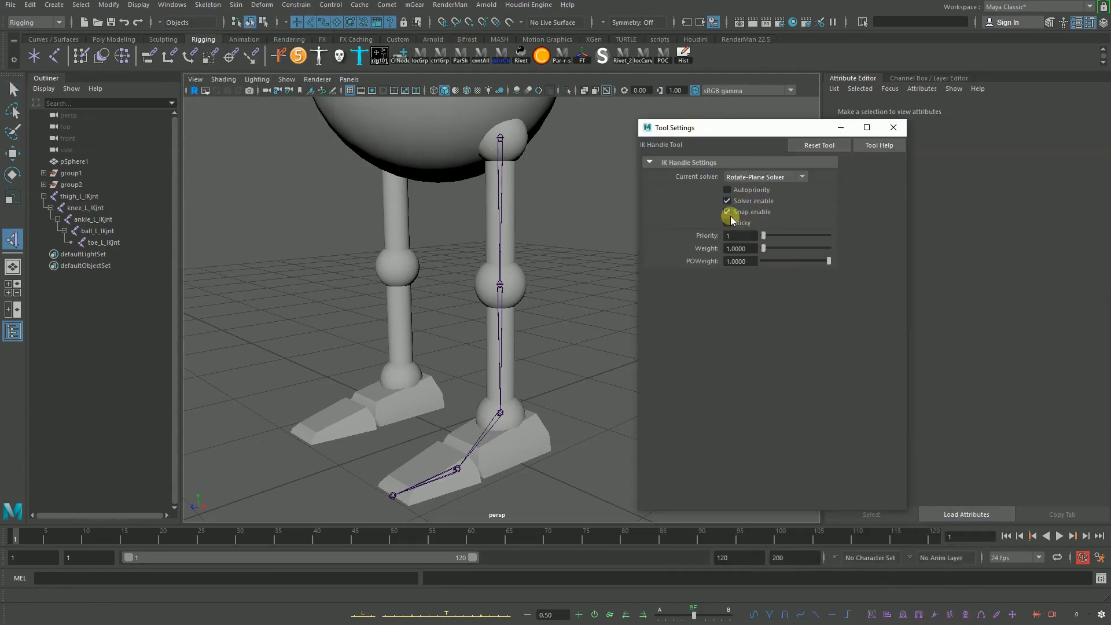
pyautogui.click(500, 139)
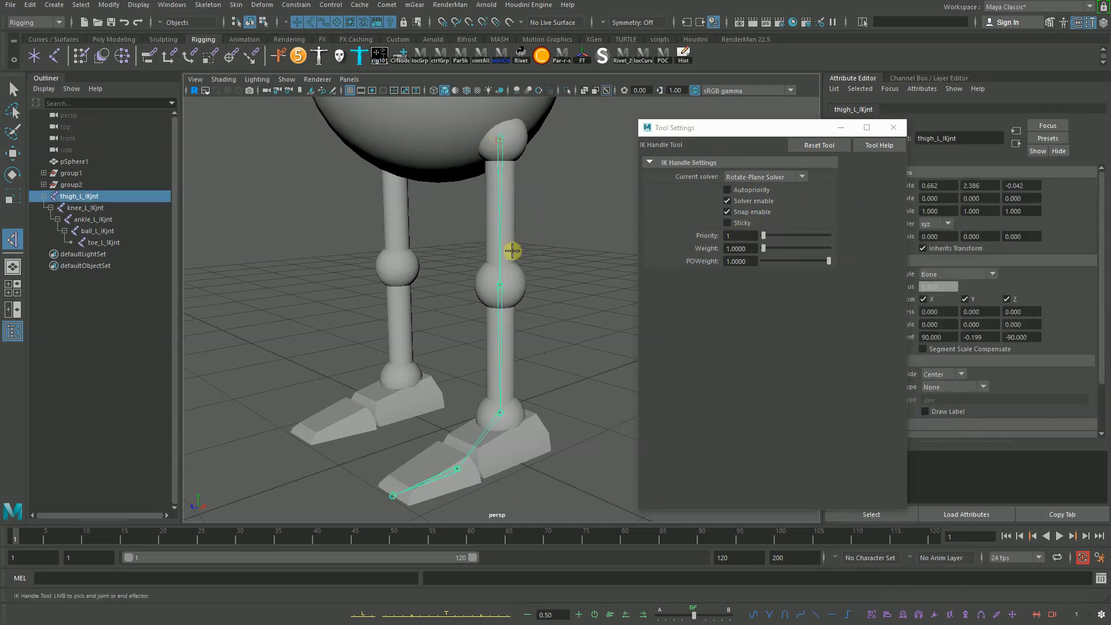
pyautogui.click(500, 412)
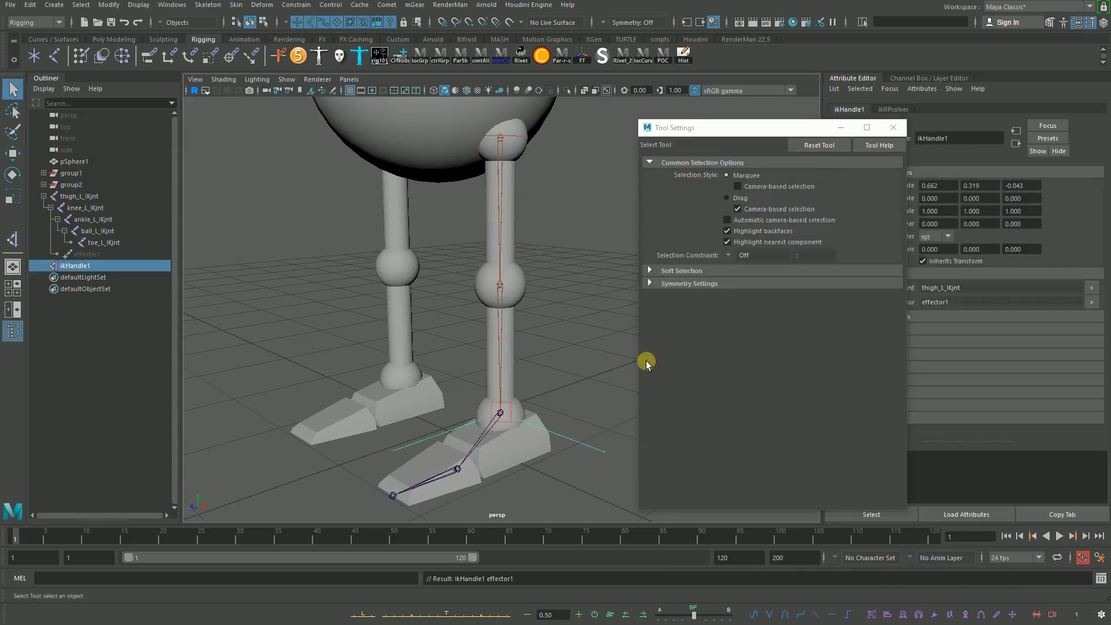
pyautogui.click(553, 357)
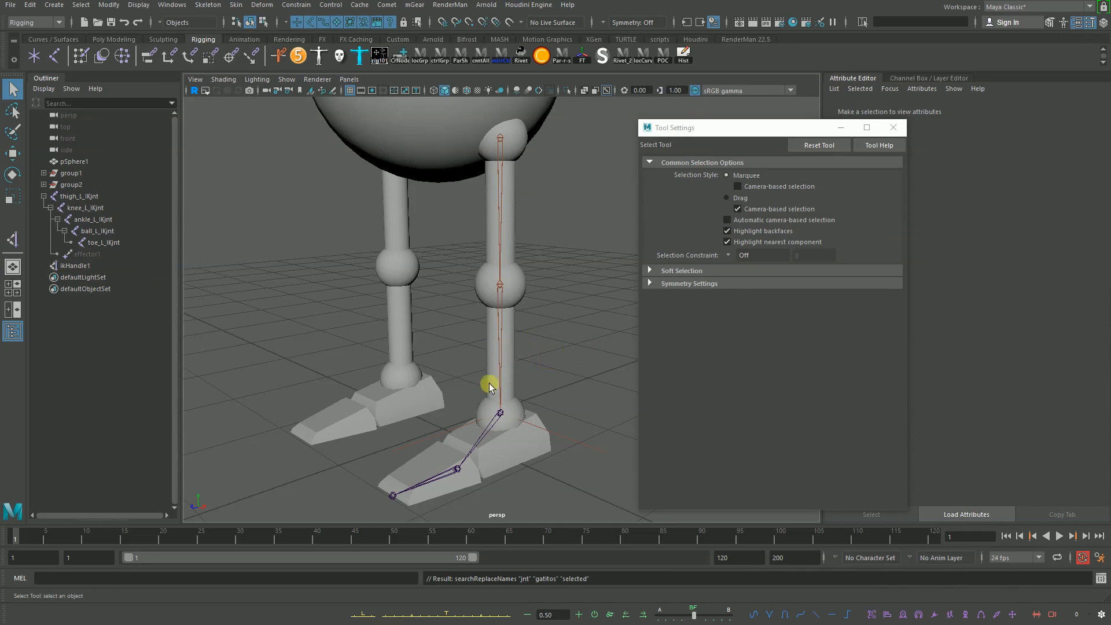
# Step: Create a second Rotate-Plane IK handle from the left ankle joint to the ball joint
pyautogui.click(498, 416)
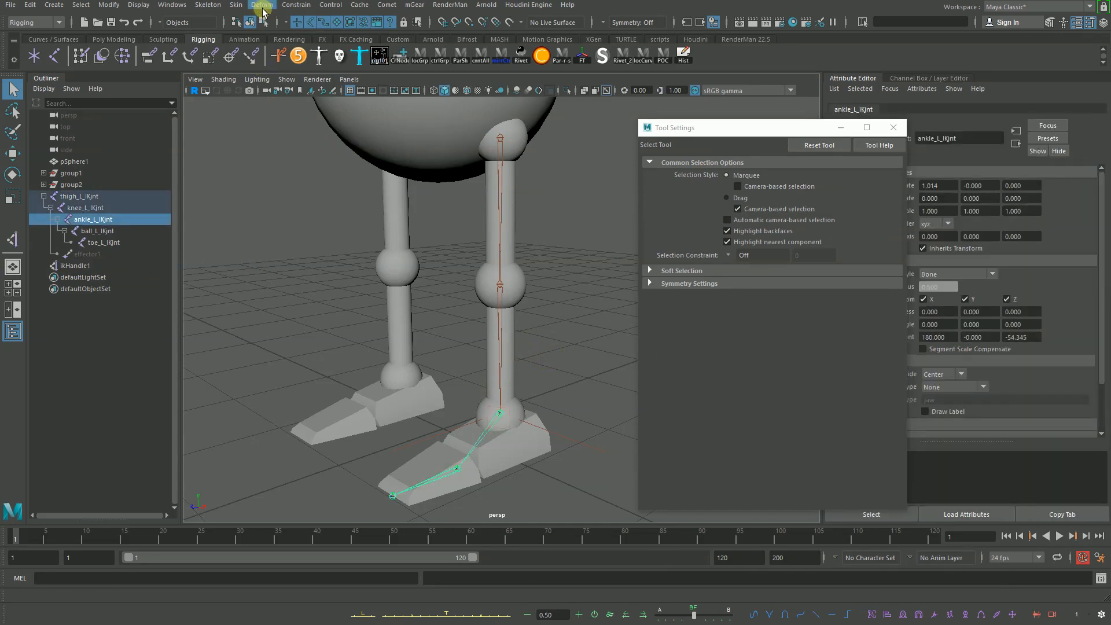
pyautogui.click(290, 5)
pyautogui.moveTo(208, 5)
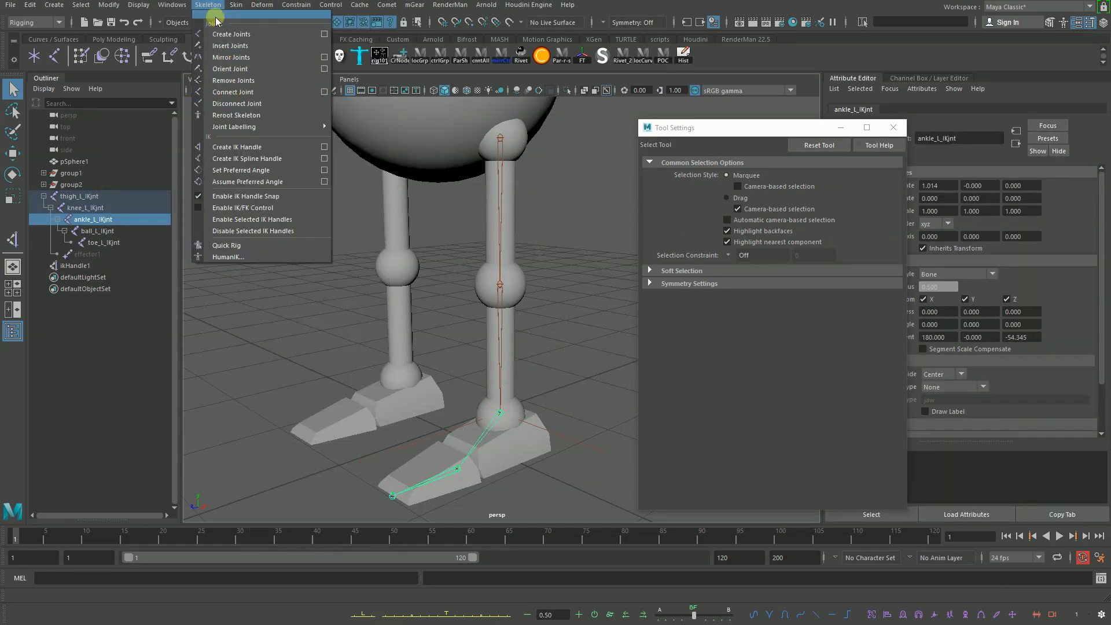
pyautogui.click(273, 148)
pyautogui.click(525, 433)
pyautogui.click(501, 415)
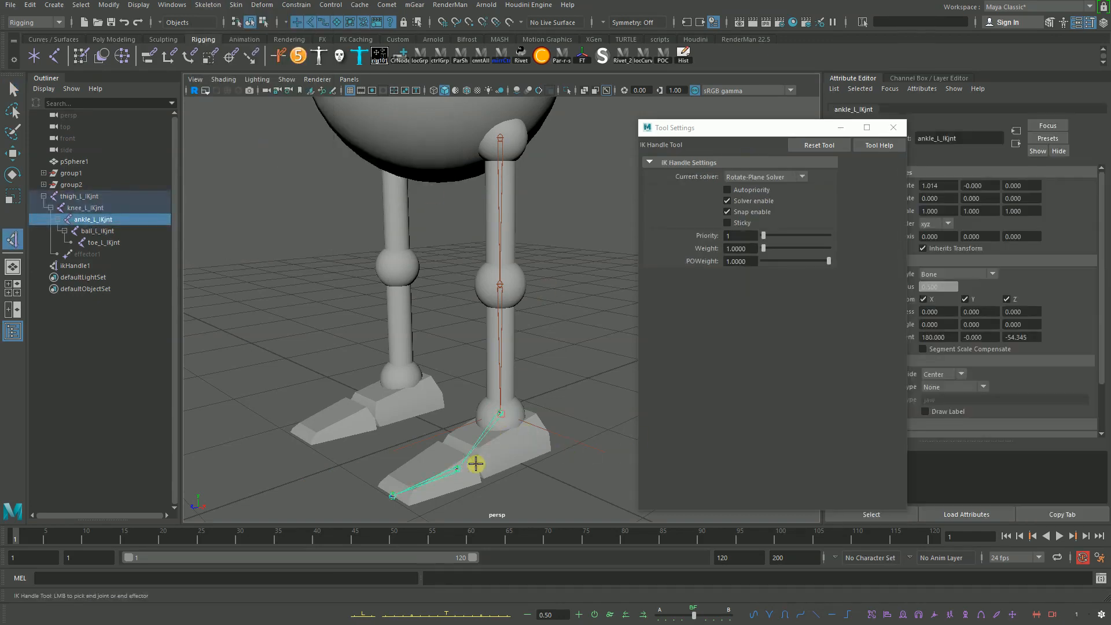
pyautogui.click(456, 470)
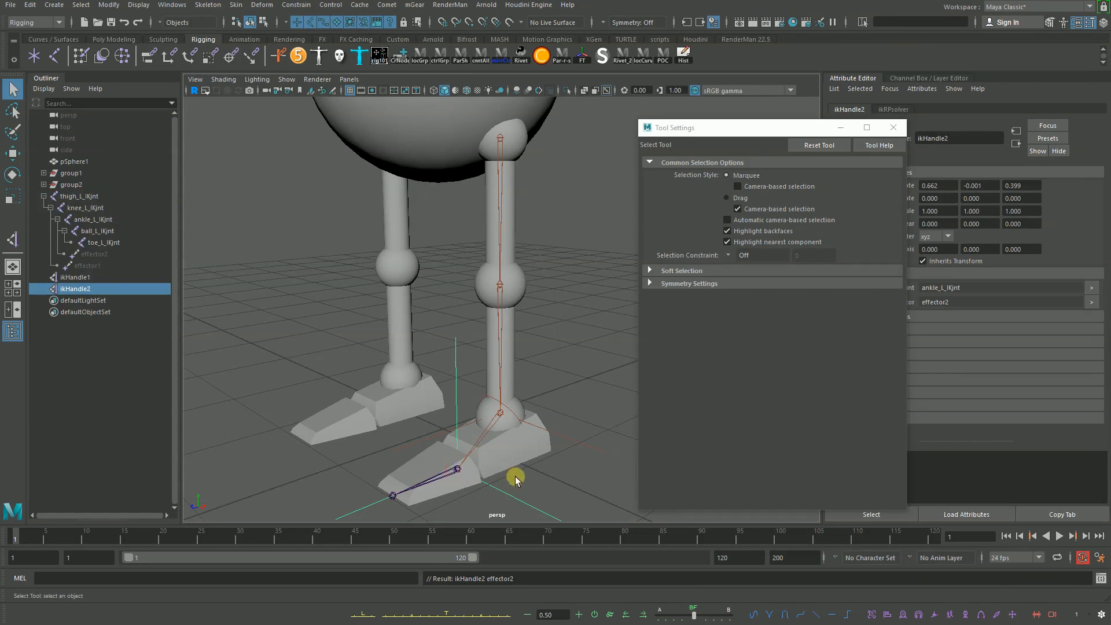
# Step: Create a third Rotate-Plane IK handle from the ball joint to the toe joint and deselect it
pyautogui.press('y')
pyautogui.click(416, 485)
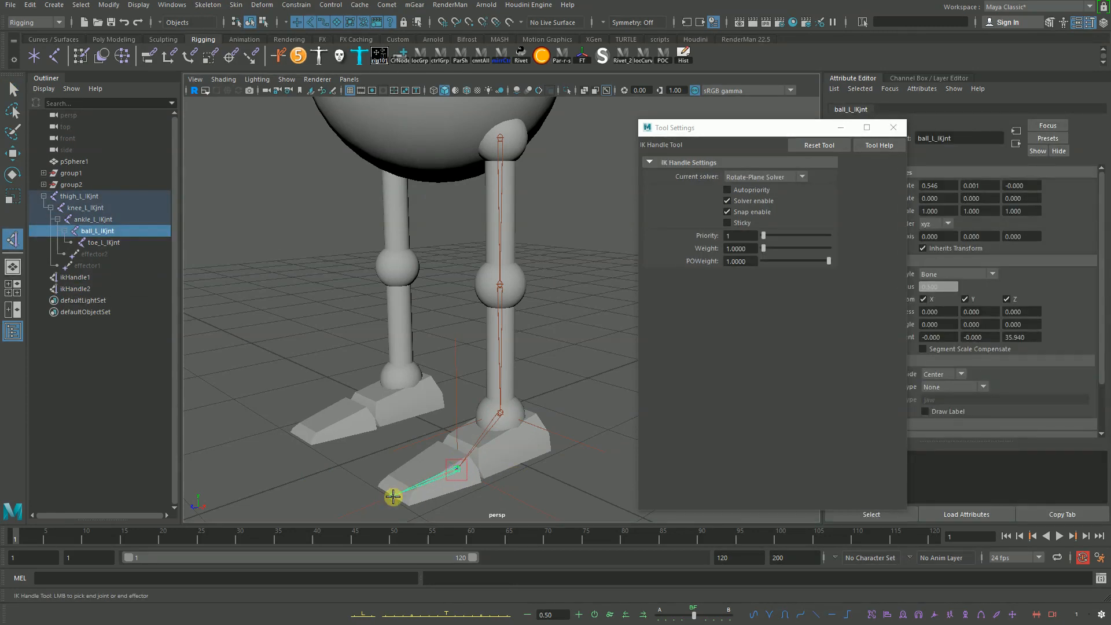
pyautogui.click(393, 496)
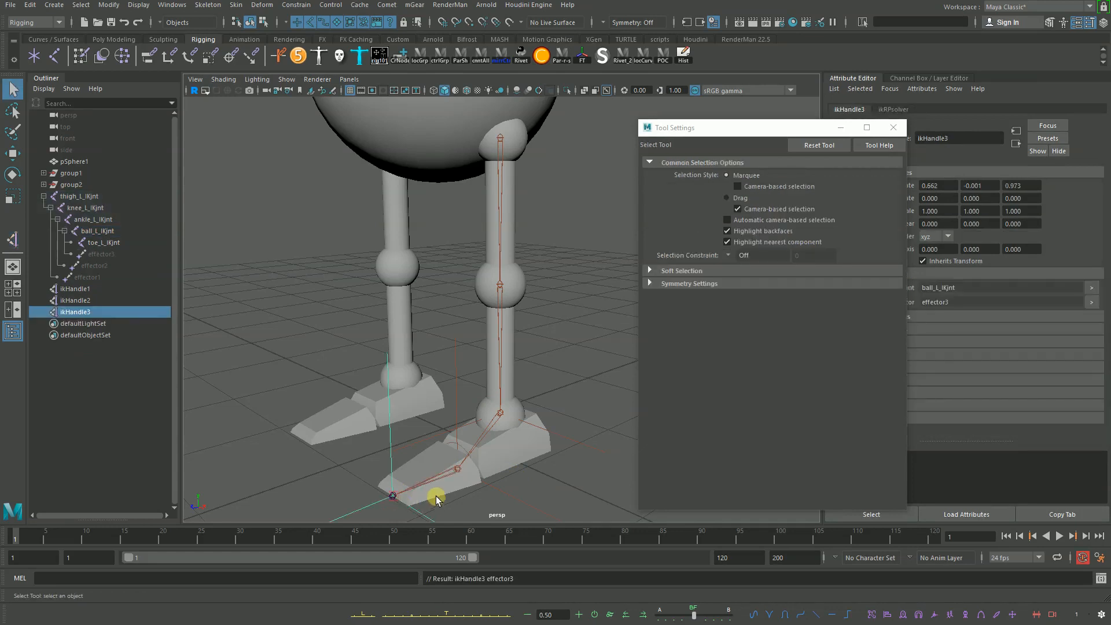
pyautogui.click(552, 454)
# Step: Test the leg by moving the ankle IK handle and the ball IK handle, undoing each move
pyautogui.keyDown('alt'); pyautogui.moveTo(553, 453); pyautogui.dragTo(510, 405); pyautogui.keyUp('alt')
pyautogui.press('w')
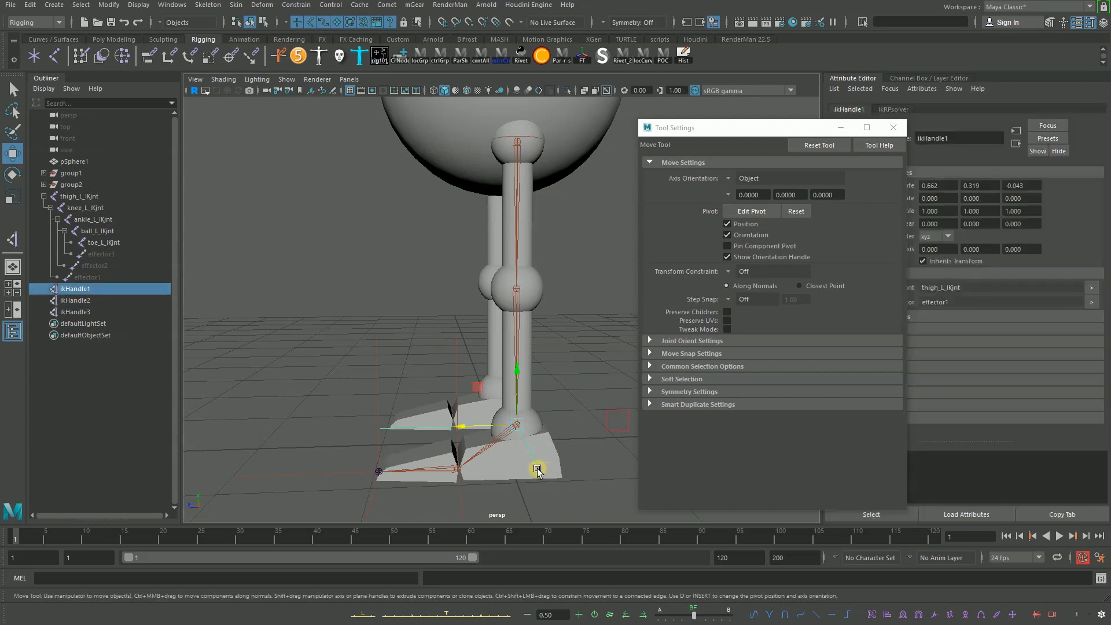
pyautogui.moveTo(474, 386); pyautogui.dragTo(384, 263)
pyautogui.hotkey('ctrl', 'z')
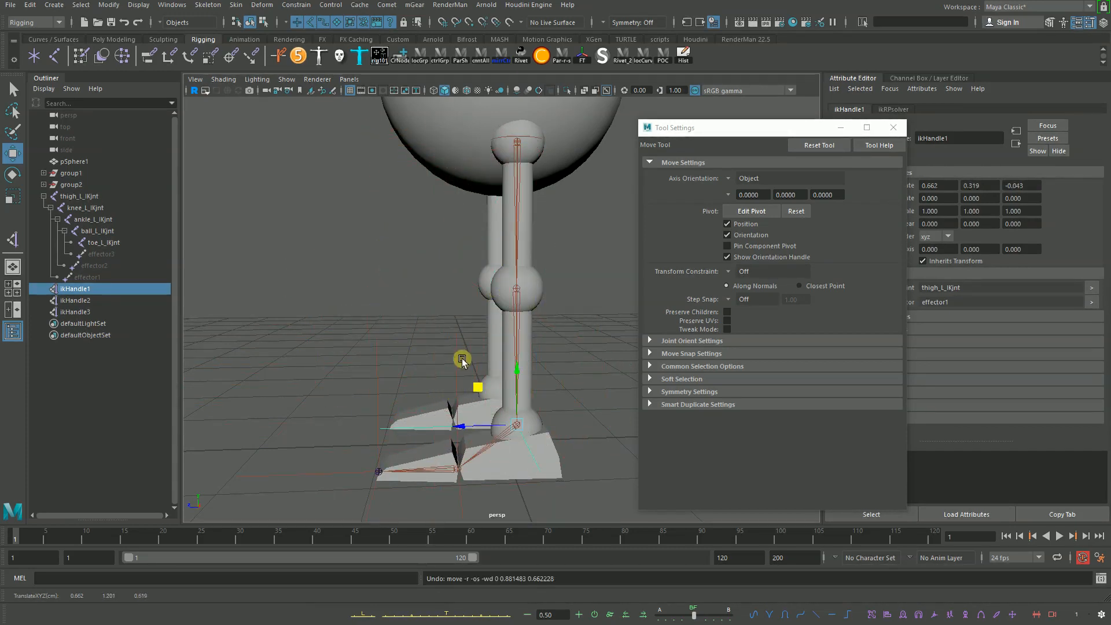
pyautogui.press('Right')
pyautogui.moveTo(469, 460); pyautogui.dragTo(428, 431)
pyautogui.hotkey('ctrl', 'z')
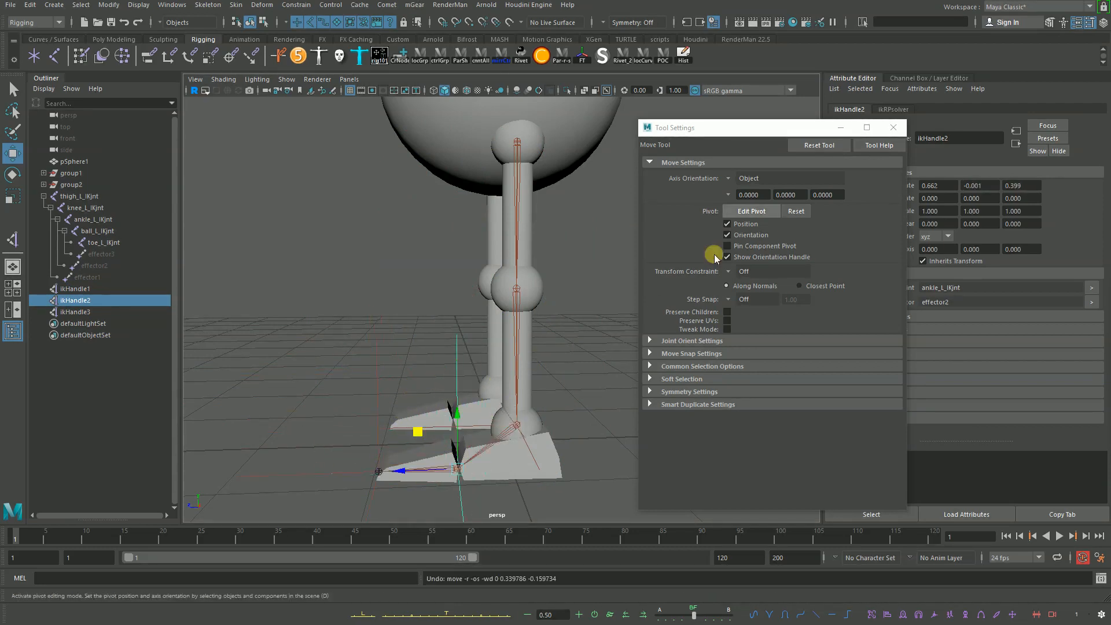
# Step: Select the three foot IK handles together to inspect them, clear the selection, and move the Tool Settings window off the leg
pyautogui.keyDown('alt'); pyautogui.moveTo(393, 382); pyautogui.dragTo(489, 412); pyautogui.keyUp('alt')
pyautogui.press('Left')
pyautogui.moveTo(552, 317); pyautogui.dragTo(495, 476)
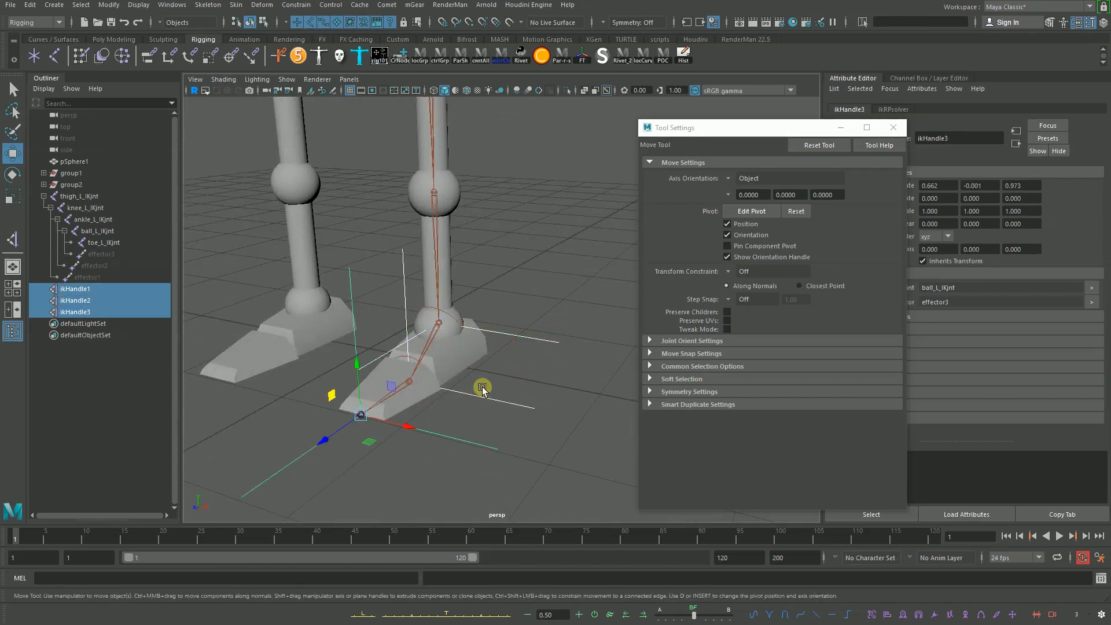
pyautogui.keyDown('alt'); pyautogui.moveTo(508, 370); pyautogui.dragTo(556, 312); pyautogui.keyUp('alt')
pyautogui.click(516, 355)
pyautogui.moveTo(729, 134); pyautogui.dragTo(841, 145)
# Step: Examine the left leg's joint chain and IK handles in the side and perspective views
pyautogui.moveTo(565, 266); pyautogui.dragTo(627, 263)
pyautogui.keyDown('alt'); pyautogui.moveTo(579, 327); pyautogui.dragTo(588, 258, button='middle'); pyautogui.keyUp('alt')
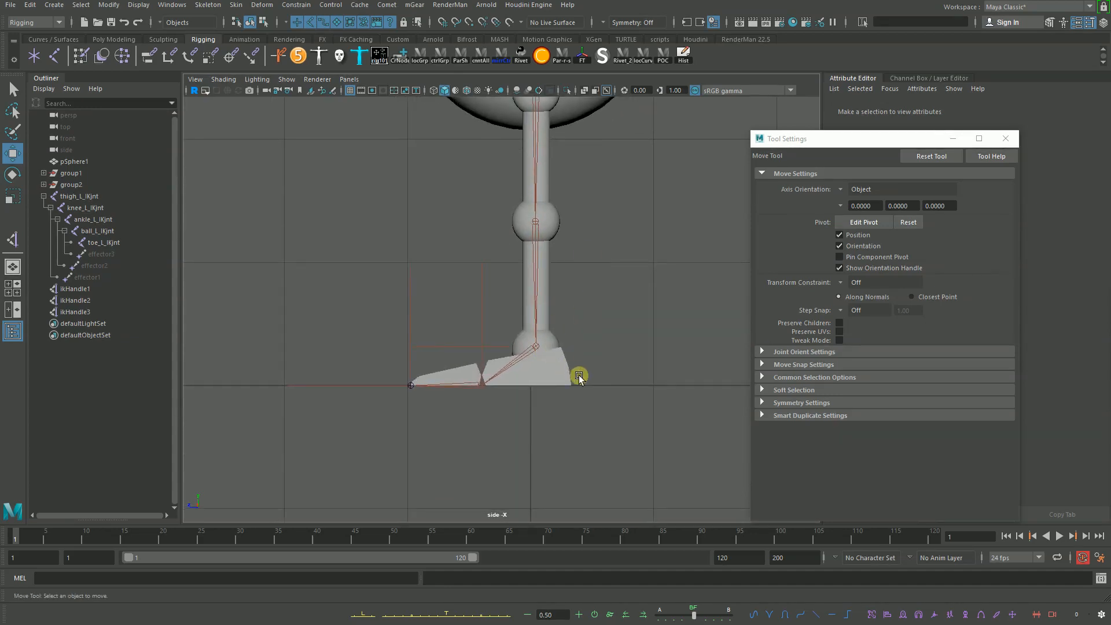
pyautogui.keyDown('alt'); pyautogui.moveTo(578, 375); pyautogui.dragTo(614, 427, button='right'); pyautogui.keyUp('alt')
pyautogui.keyDown('alt'); pyautogui.moveTo(532, 356); pyautogui.dragTo(506, 342, button='middle'); pyautogui.keyUp('alt')
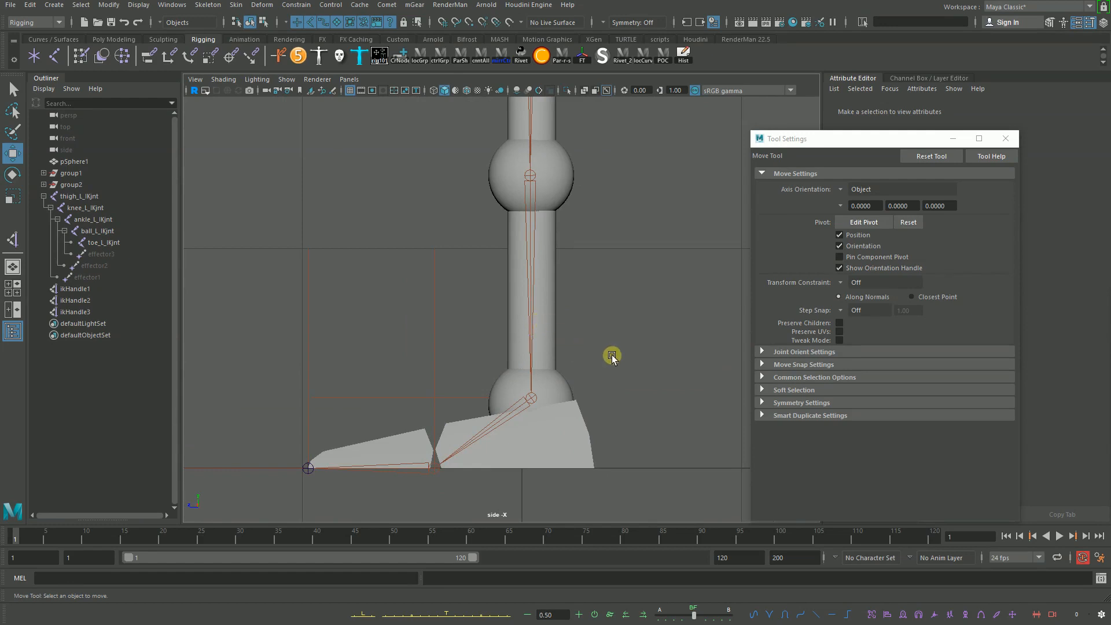
pyautogui.press('space')
pyautogui.moveTo(529, 293); pyautogui.dragTo(580, 334)
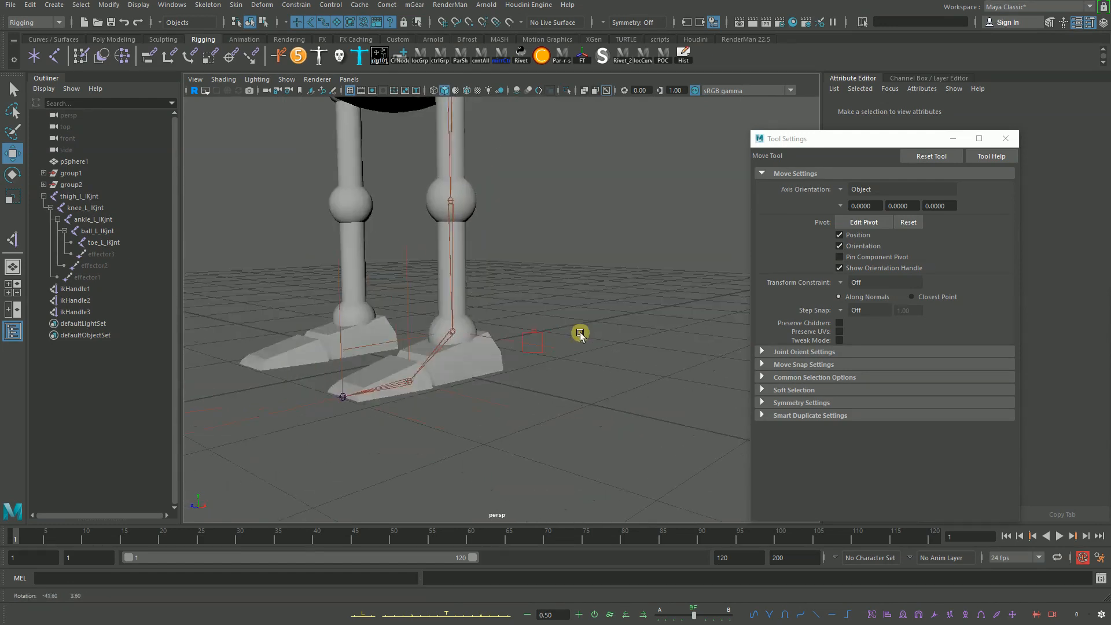
pyautogui.keyDown('alt'); pyautogui.moveTo(580, 334); pyautogui.dragTo(669, 419, button='right'); pyautogui.keyUp('alt')
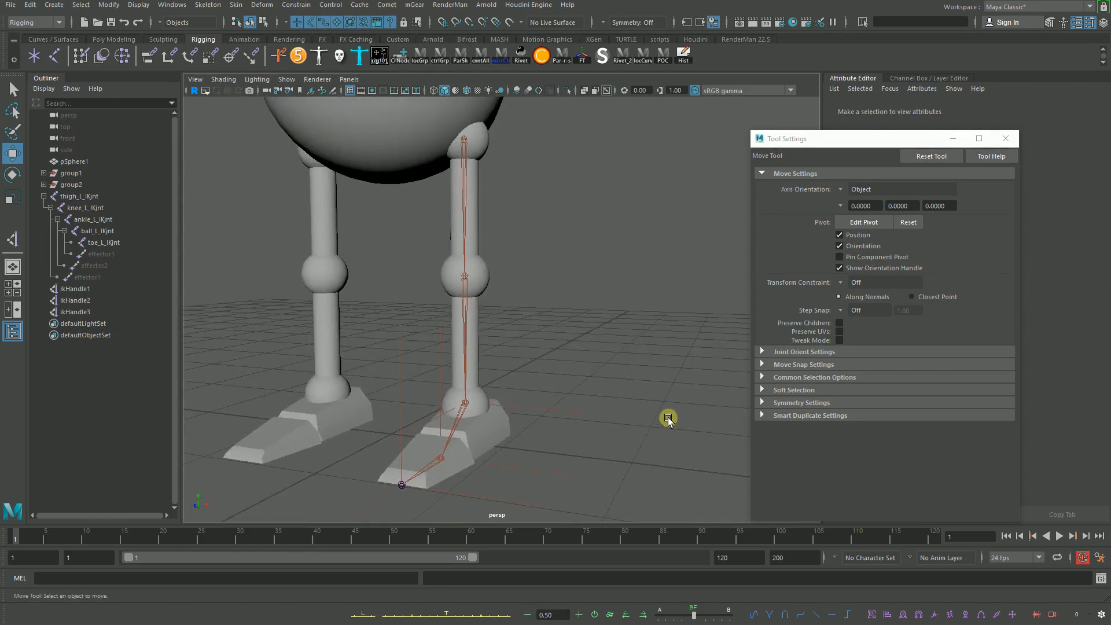
pyautogui.keyDown('alt'); pyautogui.moveTo(580, 347); pyautogui.dragTo(554, 266, button='right'); pyautogui.keyUp('alt')
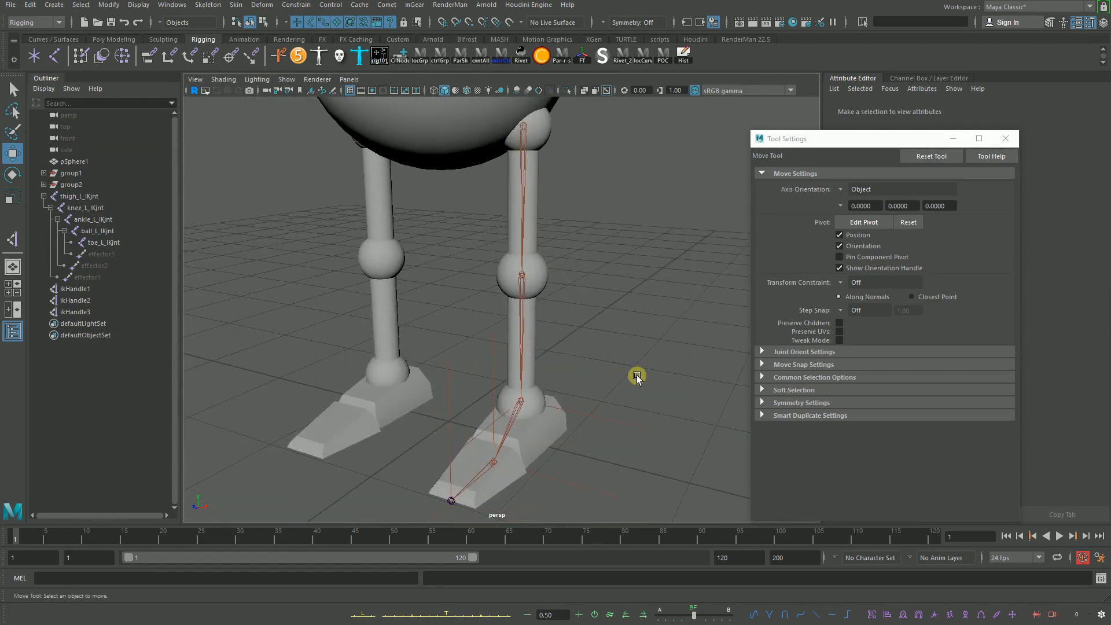
pyautogui.click(529, 164)
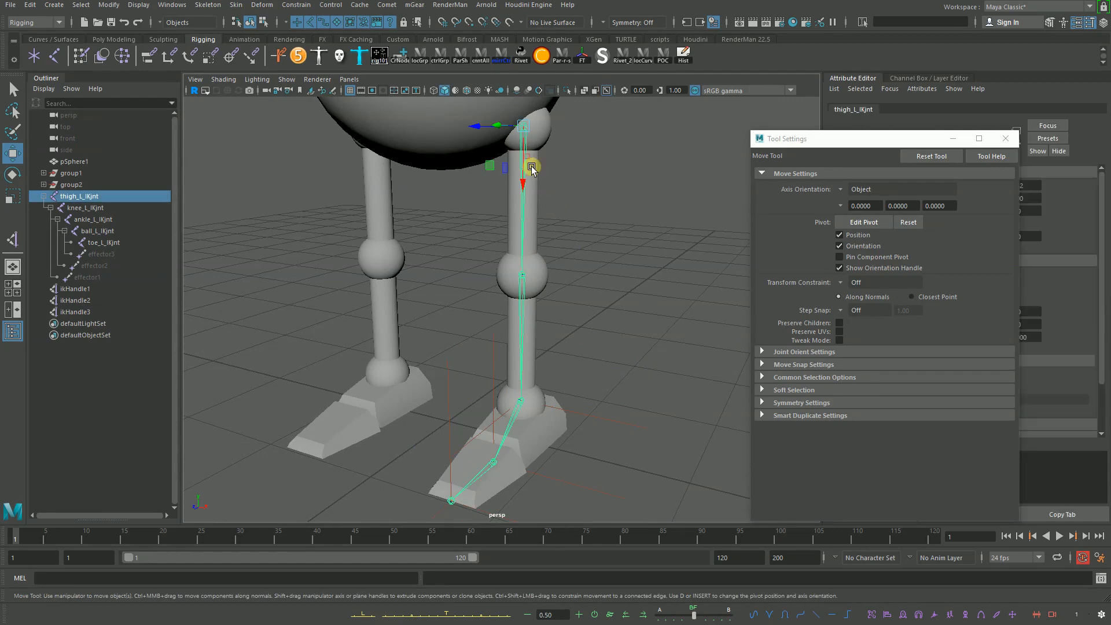
# Step: Delete the ankle, ball and toe IK handles from the left leg
pyautogui.click(627, 416)
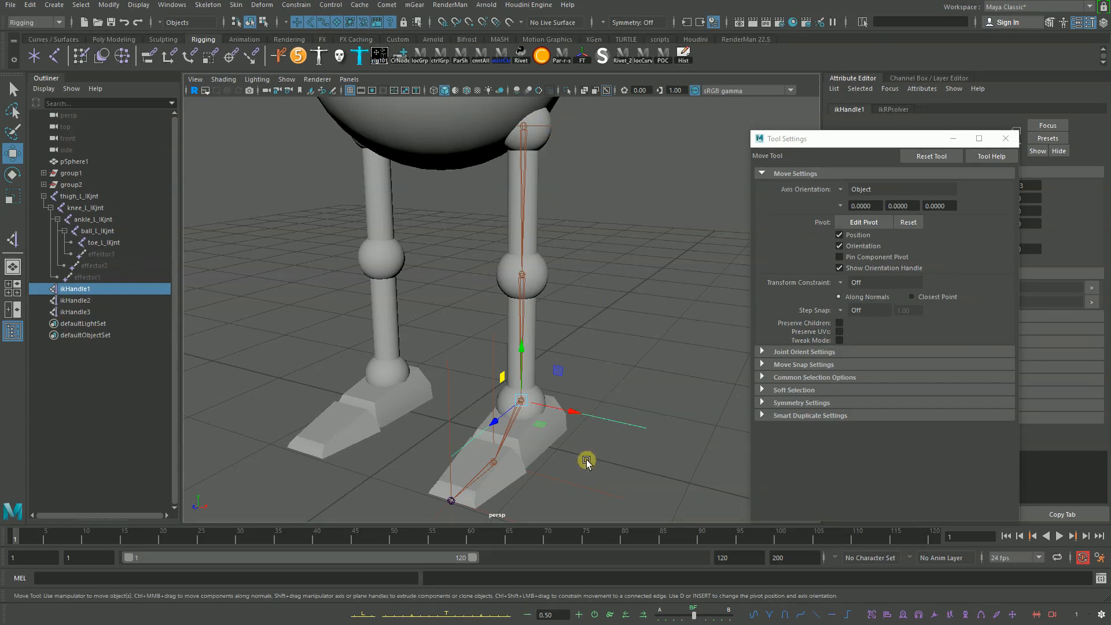
pyautogui.press('Delete')
pyautogui.click(589, 485)
pyautogui.press('Delete')
pyautogui.moveTo(554, 517); pyautogui.dragTo(520, 520)
pyautogui.press('Delete')
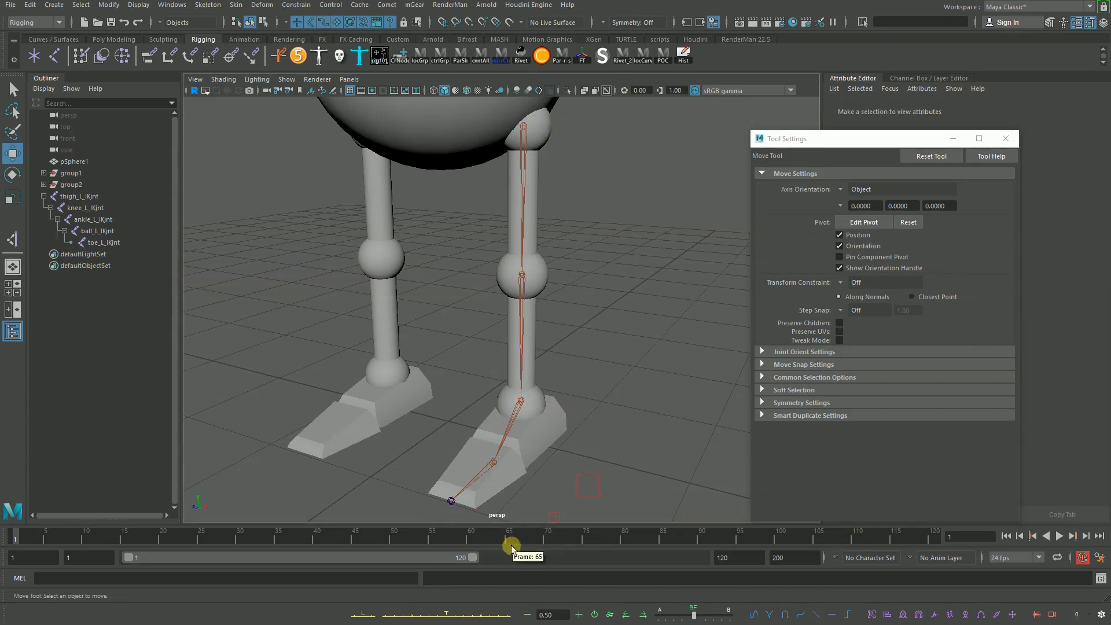
# Step: Select all five joints of the left leg chain, from the thigh down to the toe
pyautogui.keyDown('alt'); pyautogui.moveTo(625, 372); pyautogui.dragTo(575, 351); pyautogui.keyUp('alt')
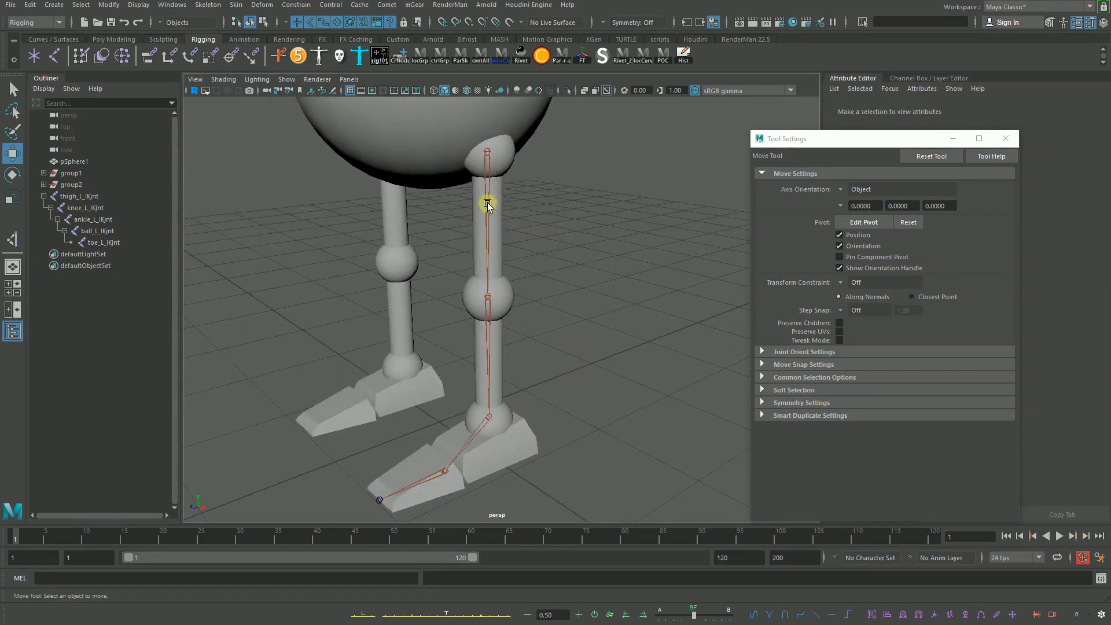
pyautogui.click(491, 154)
pyautogui.press('q')
pyautogui.keyDown('shift'); pyautogui.click(488, 324); pyautogui.keyUp('shift')
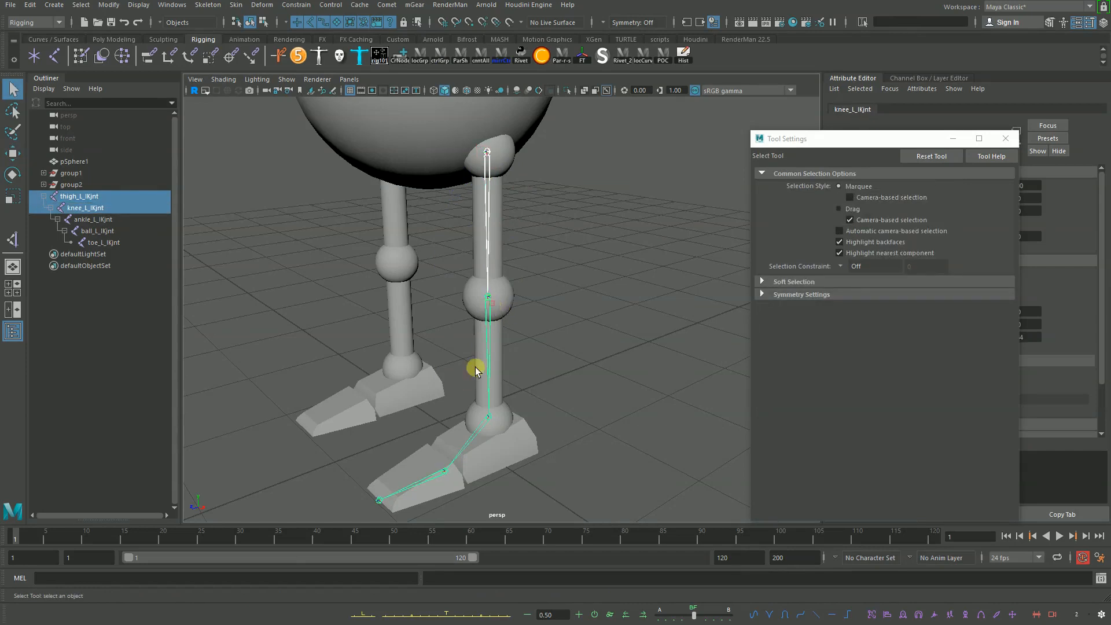
pyautogui.keyDown('shift'); pyautogui.click(466, 438); pyautogui.keyUp('shift')
pyautogui.keyDown('shift'); pyautogui.click(441, 479); pyautogui.keyUp('shift')
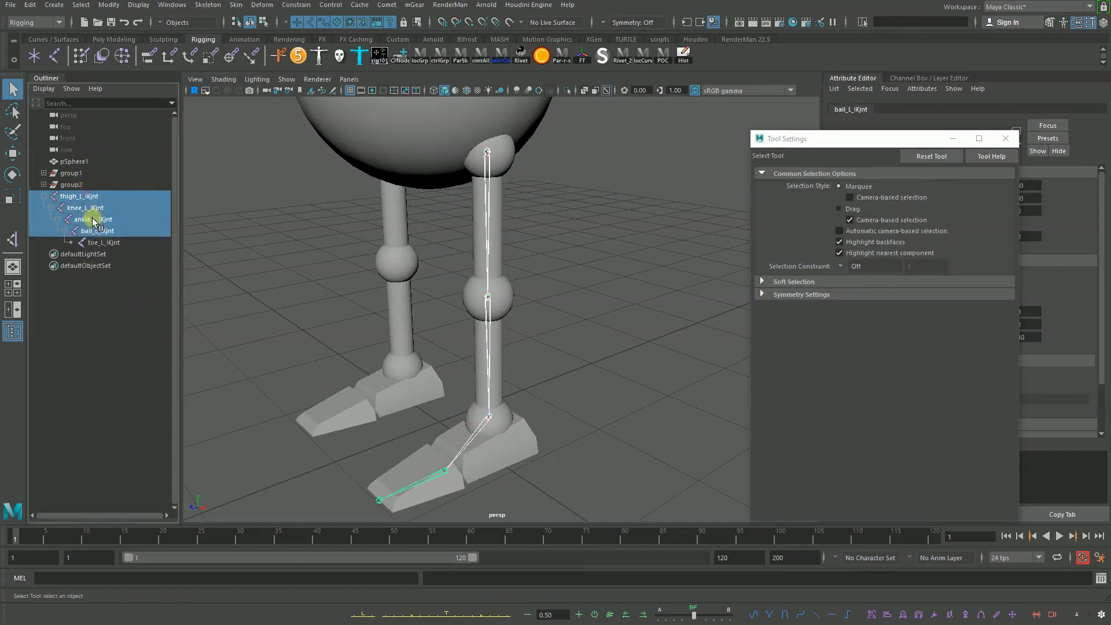
pyautogui.keyDown('shift'); pyautogui.click(102, 243); pyautogui.keyUp('shift')
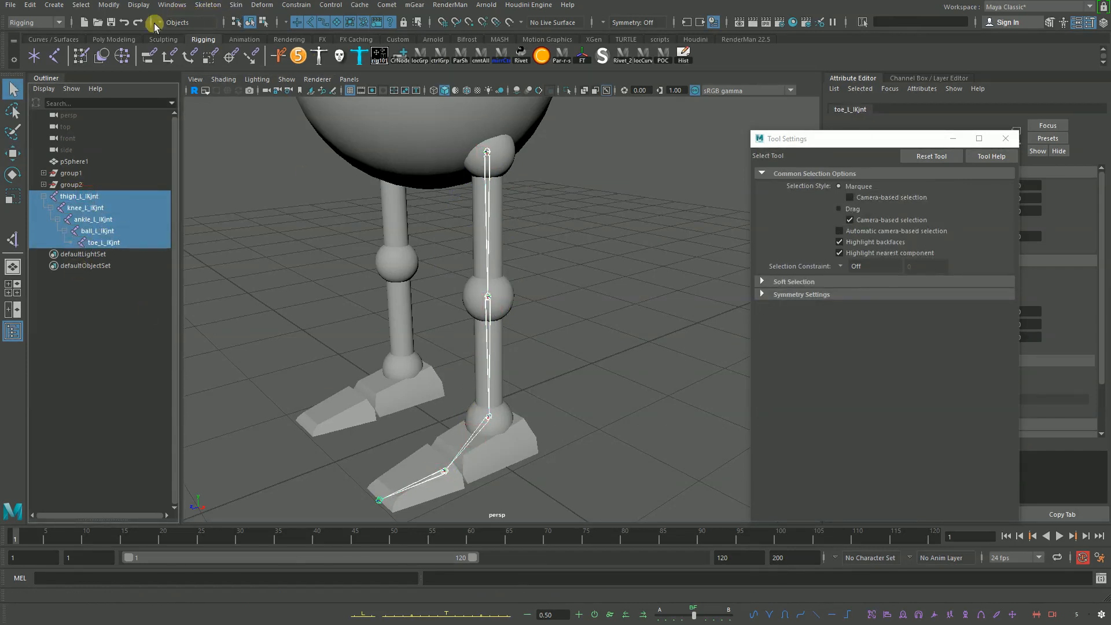
# Step: Open the Orient Joint options for the selected joints, place the window beside the leg, and close Tool Settings
pyautogui.click(166, 5)
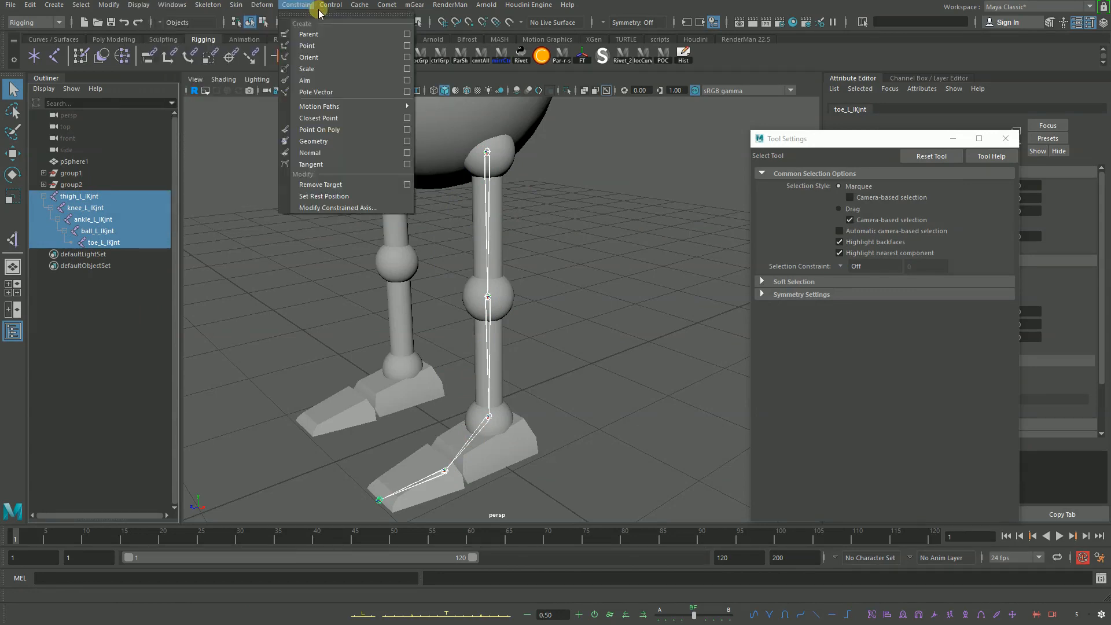
pyautogui.moveTo(208, 6)
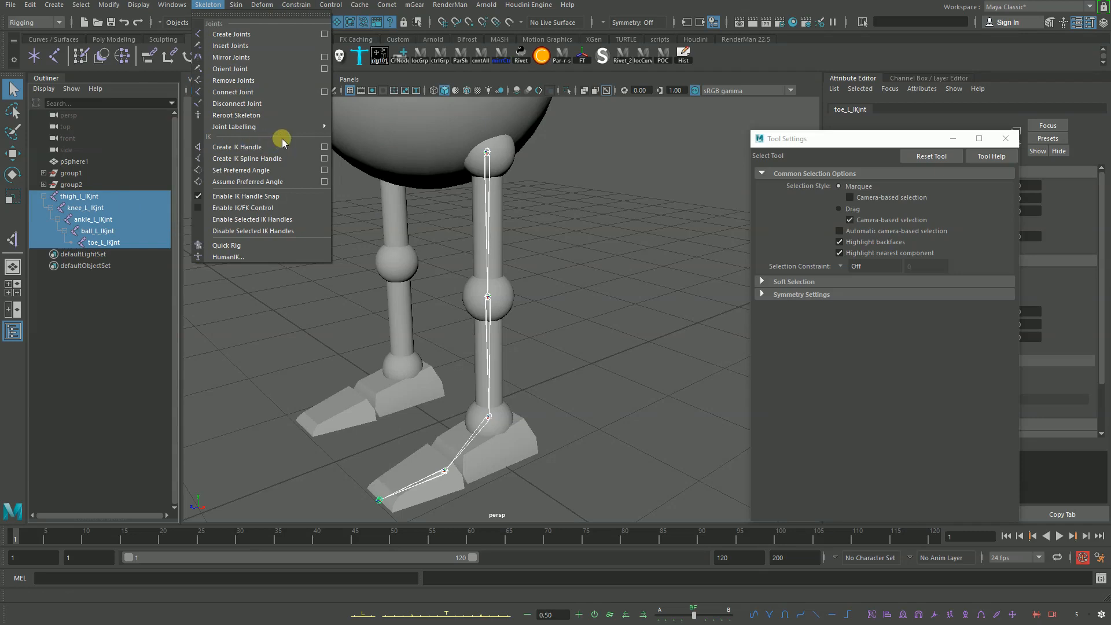
pyautogui.click(324, 69)
pyautogui.moveTo(571, 203); pyautogui.dragTo(719, 148)
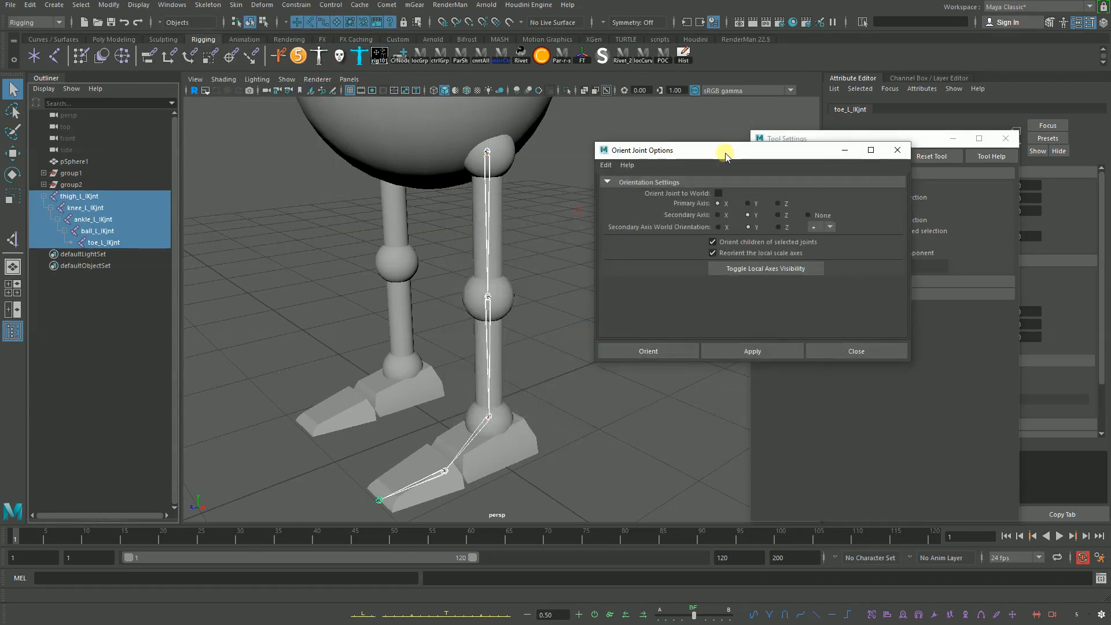
pyautogui.click(1005, 139)
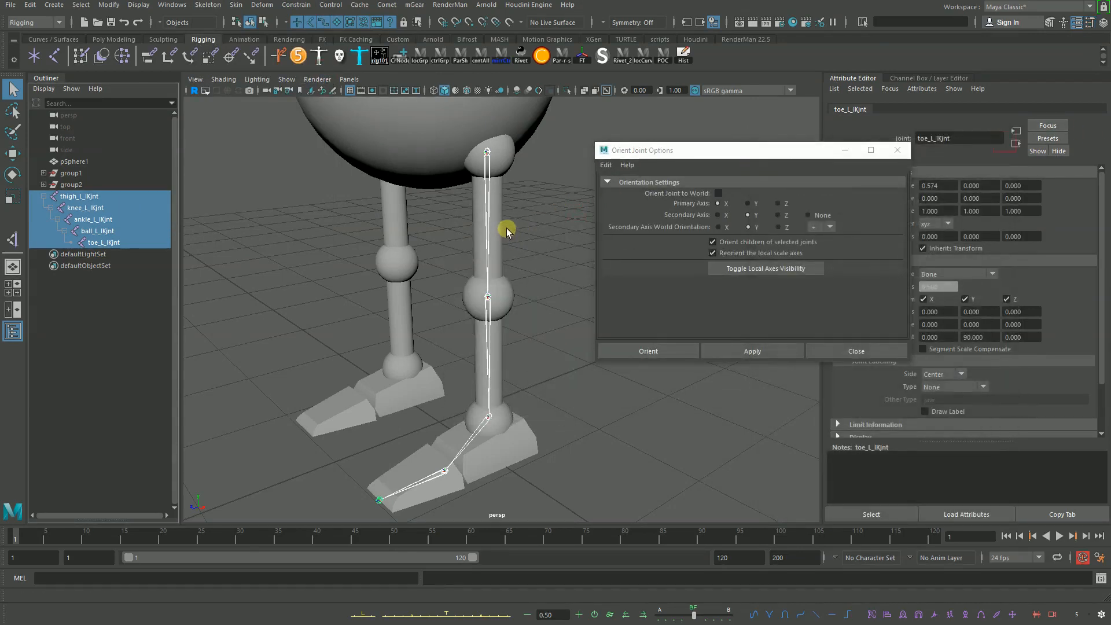
# Step: Select only the left thigh joint with the Move tool and examine its axis directions up close
pyautogui.keyDown('alt'); pyautogui.moveTo(507, 232); pyautogui.dragTo(534, 341, button='right'); pyautogui.keyUp('alt')
pyautogui.click(528, 241)
pyautogui.click(461, 208)
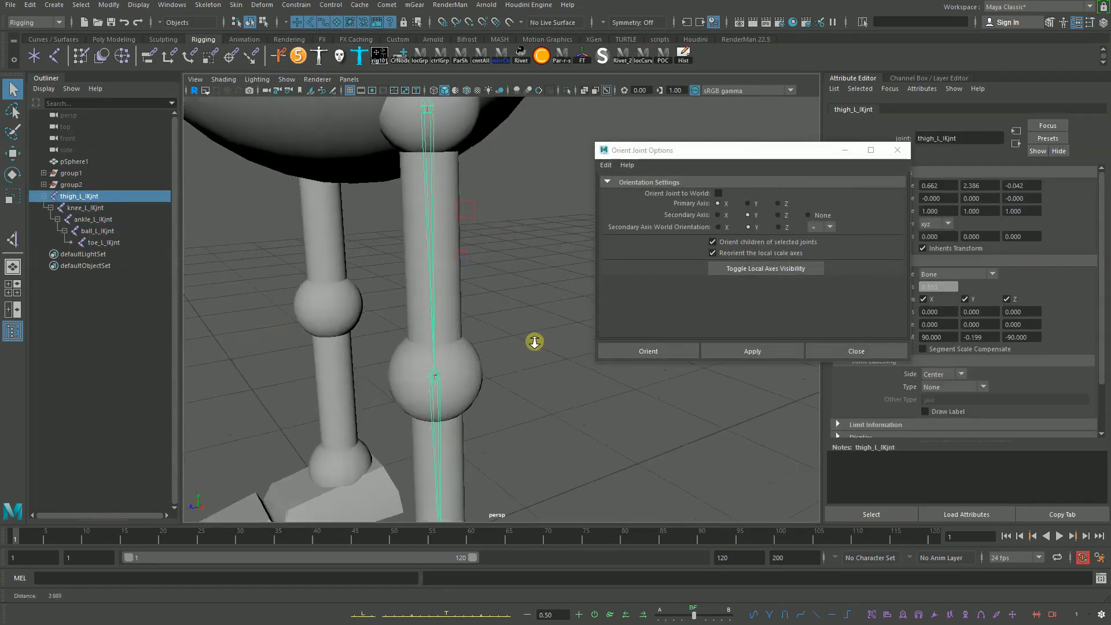
pyautogui.press('w')
pyautogui.keyDown('alt'); pyautogui.moveTo(471, 186); pyautogui.dragTo(517, 289); pyautogui.keyUp('alt')
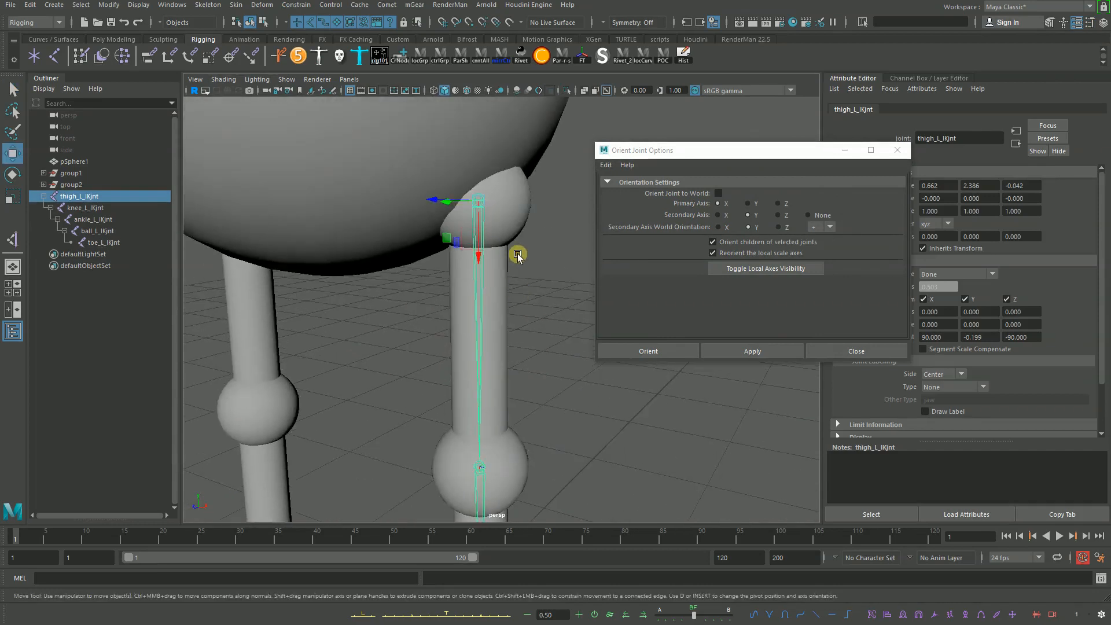
pyautogui.moveTo(517, 254); pyautogui.dragTo(486, 241, button='right')
pyautogui.keyDown('alt'); pyautogui.moveTo(486, 240); pyautogui.dragTo(520, 240); pyautogui.keyUp('alt')
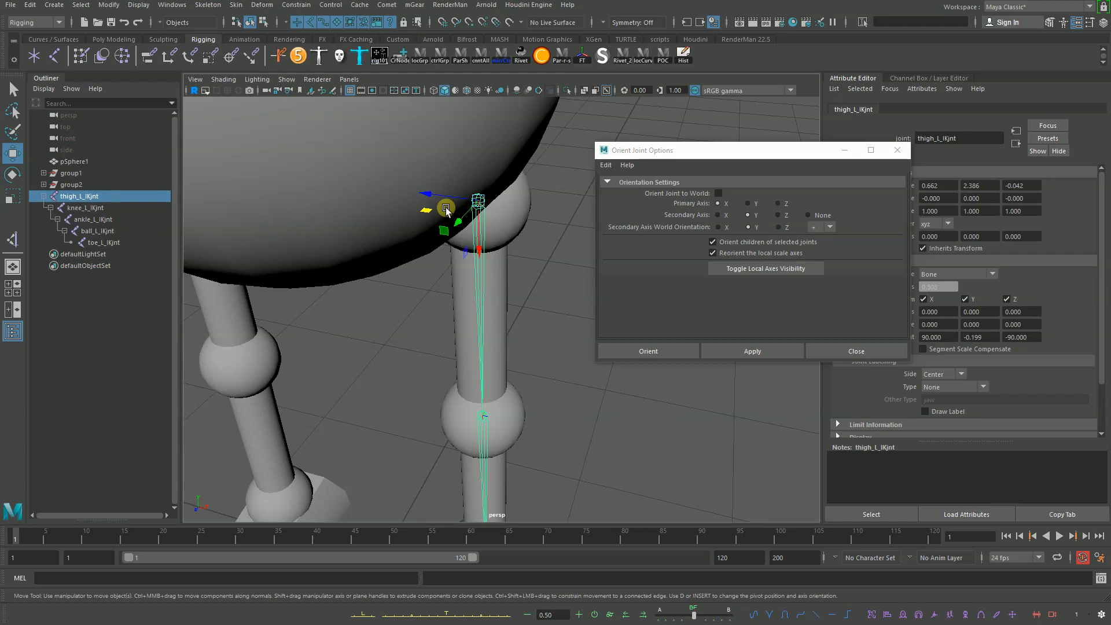
# Step: Select the left knee, ankle, ball and toe joints one after another and examine each joint's axis directions
pyautogui.click(477, 435)
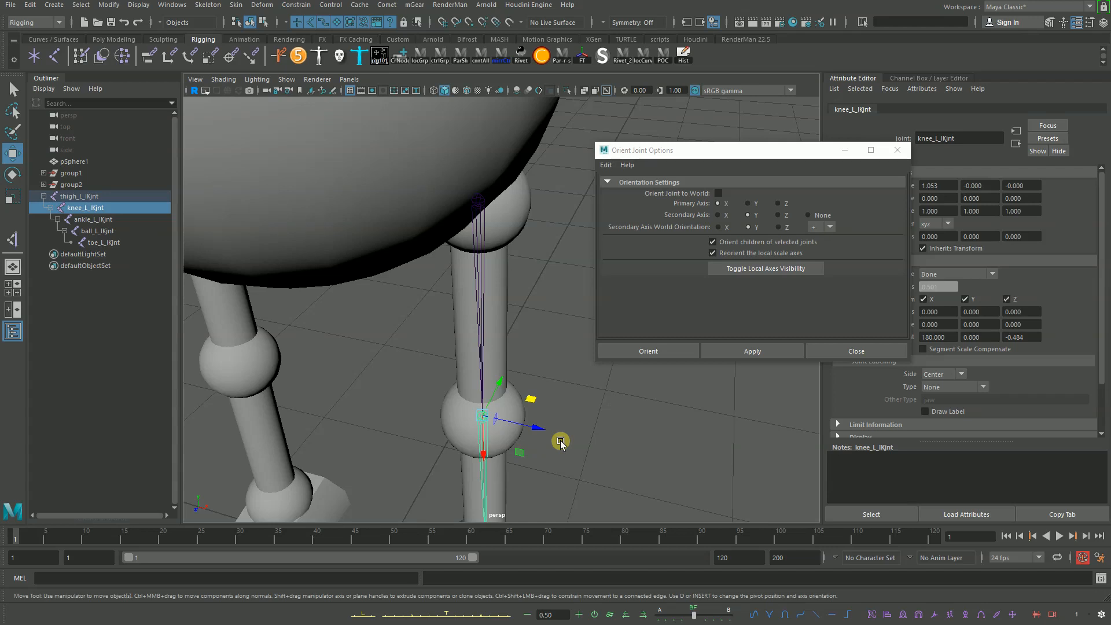
pyautogui.keyDown('alt'); pyautogui.moveTo(505, 396); pyautogui.dragTo(449, 389); pyautogui.keyUp('alt')
pyautogui.click(449, 389)
pyautogui.keyDown('alt'); pyautogui.moveTo(488, 424); pyautogui.dragTo(397, 435); pyautogui.keyUp('alt')
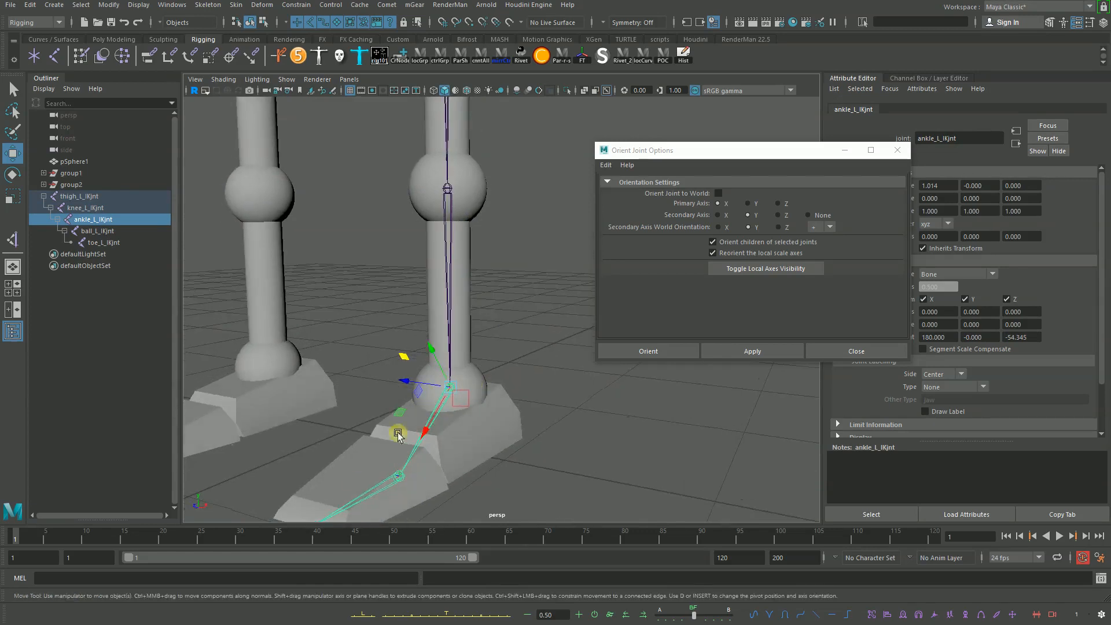
pyautogui.click(386, 477)
pyautogui.keyDown('alt'); pyautogui.moveTo(387, 478); pyautogui.dragTo(359, 477); pyautogui.keyUp('alt')
pyautogui.click(355, 480)
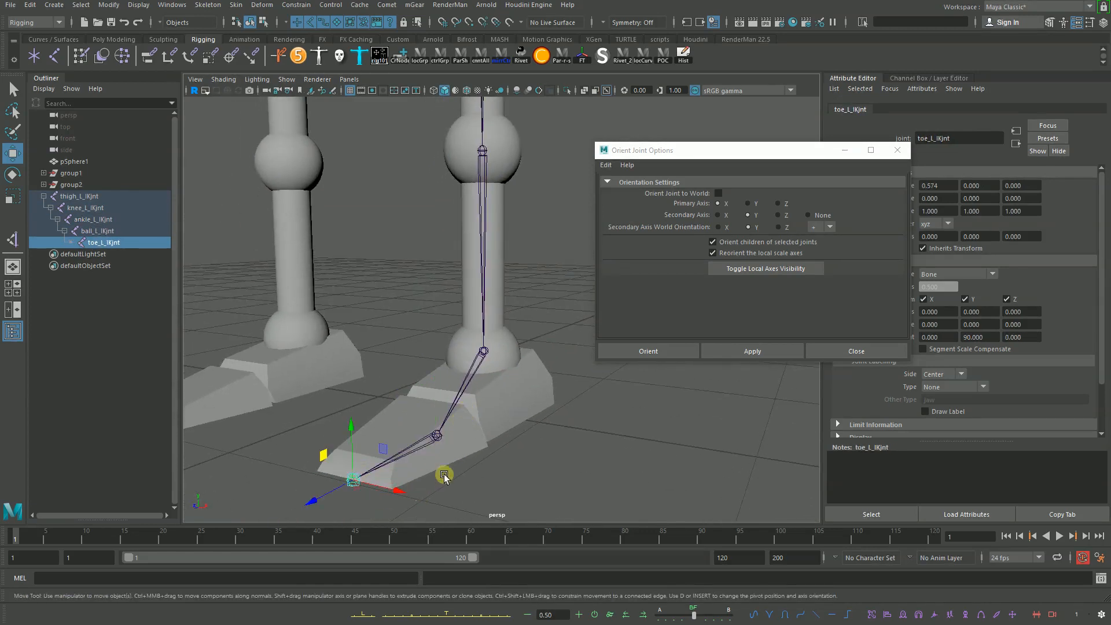
# Step: Compare the axis directions of the left thigh joint with those of the knee joint using the Move tool
pyautogui.keyDown('alt'); pyautogui.moveTo(444, 475); pyautogui.dragTo(463, 464, button='right'); pyautogui.keyUp('alt')
pyautogui.keyDown('alt'); pyautogui.moveTo(463, 464); pyautogui.dragTo(444, 453); pyautogui.keyUp('alt')
pyautogui.keyDown('alt'); pyautogui.moveTo(503, 318); pyautogui.dragTo(461, 312, button='right'); pyautogui.keyUp('alt')
pyautogui.keyDown('alt'); pyautogui.moveTo(462, 312); pyautogui.dragTo(402, 216); pyautogui.keyUp('alt')
pyautogui.keyDown('alt'); pyautogui.moveTo(401, 216); pyautogui.dragTo(466, 238, button='right'); pyautogui.keyUp('alt')
pyautogui.press('q')
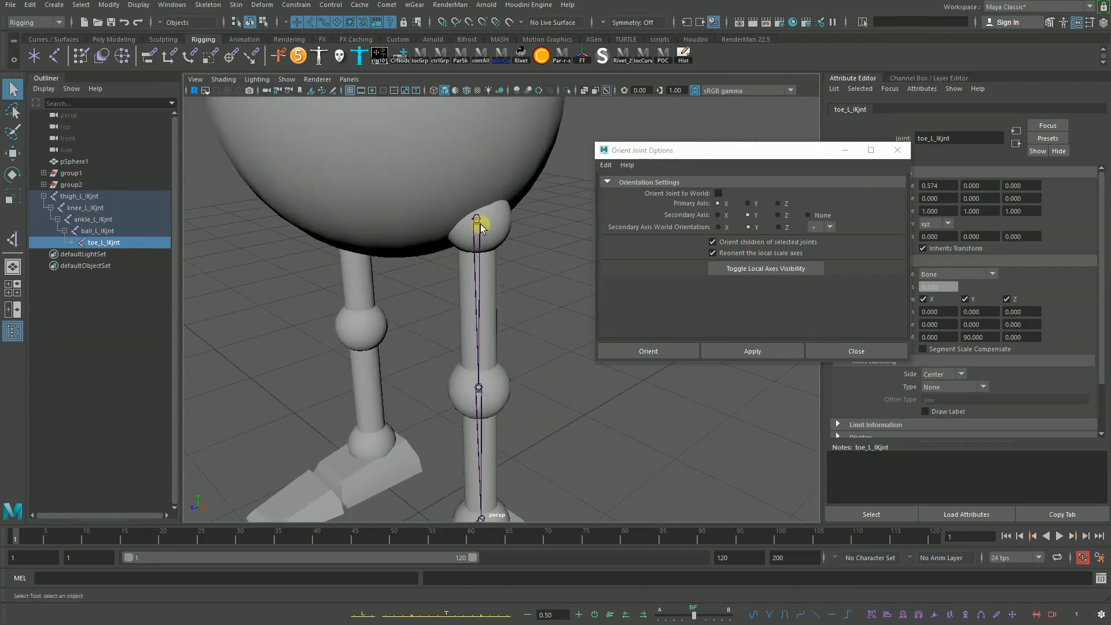
pyautogui.click(478, 233)
pyautogui.press('w')
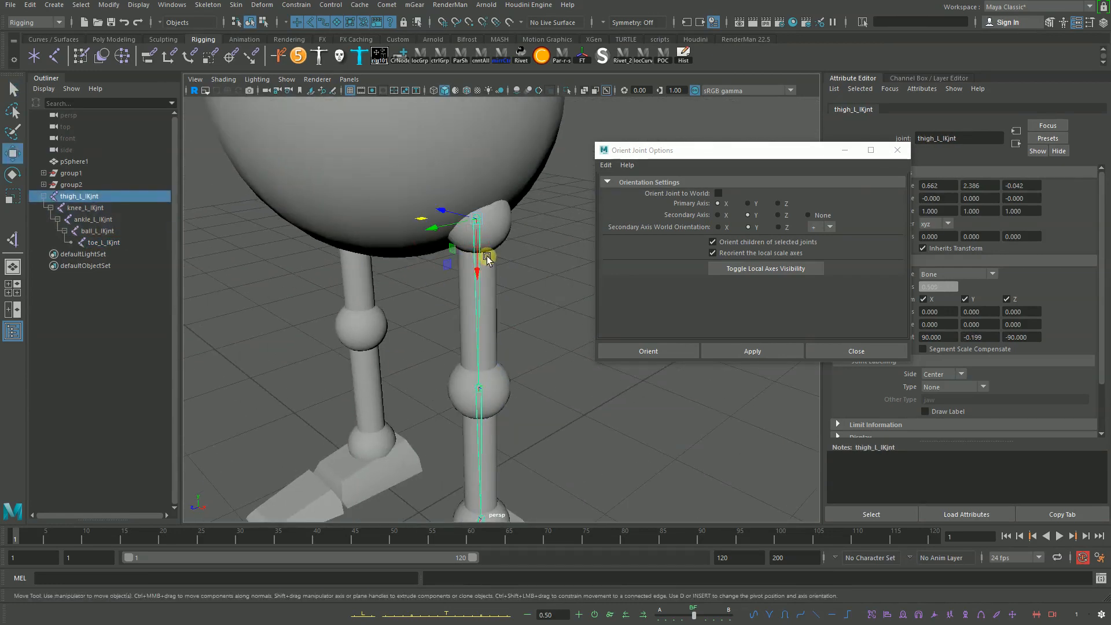
pyautogui.keyDown('alt'); pyautogui.moveTo(479, 255); pyautogui.dragTo(463, 230); pyautogui.keyUp('alt')
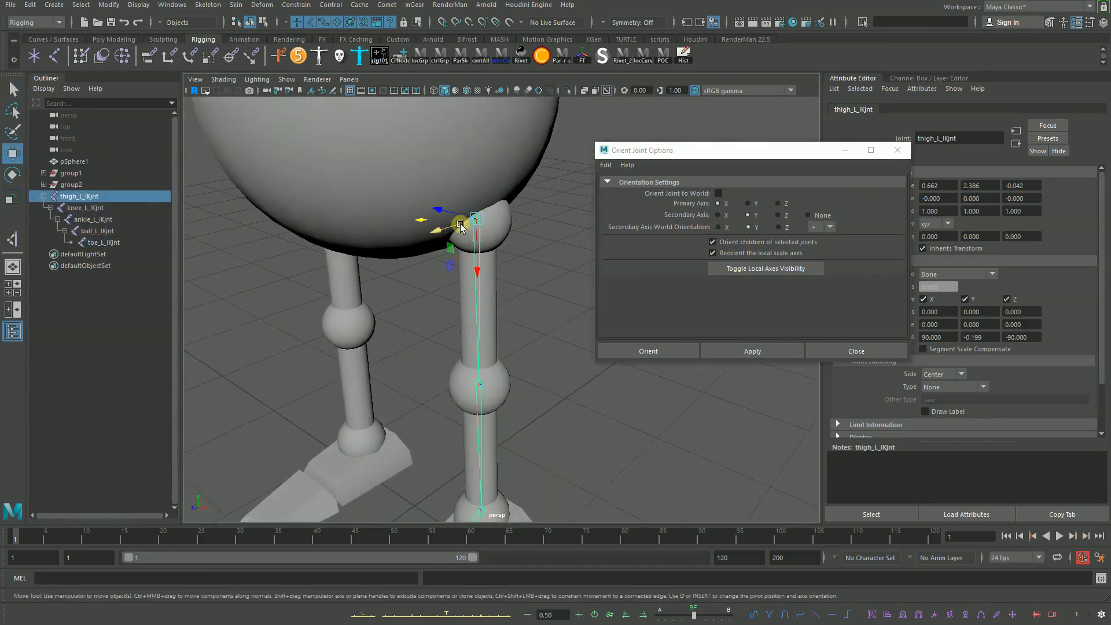
pyautogui.click(476, 399)
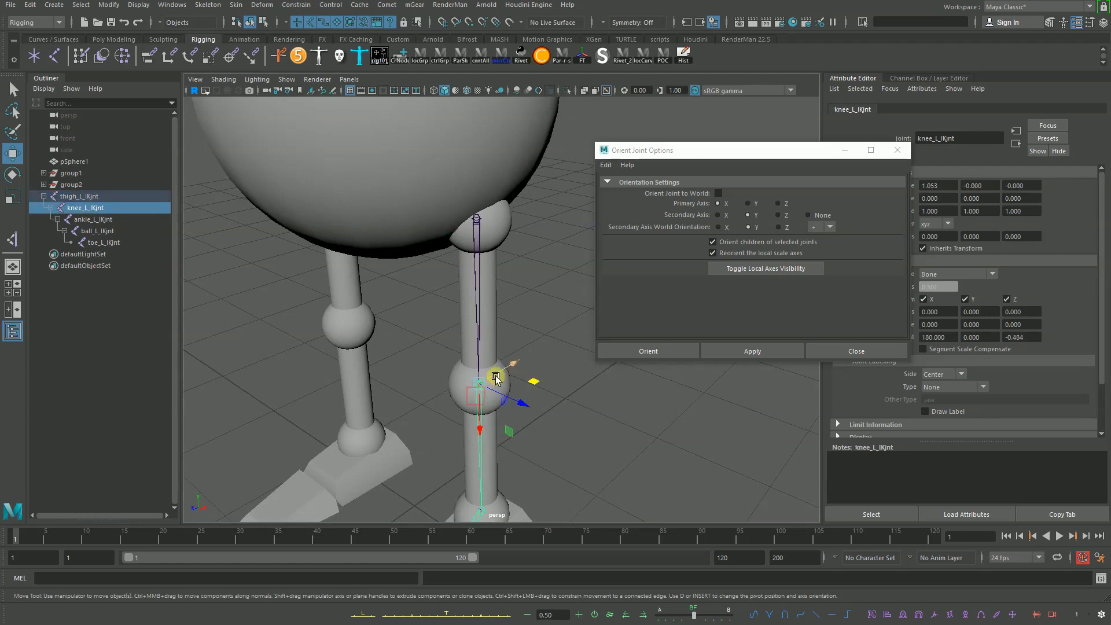
pyautogui.keyDown('alt'); pyautogui.moveTo(501, 418); pyautogui.dragTo(505, 217, button='middle'); pyautogui.keyUp('alt')
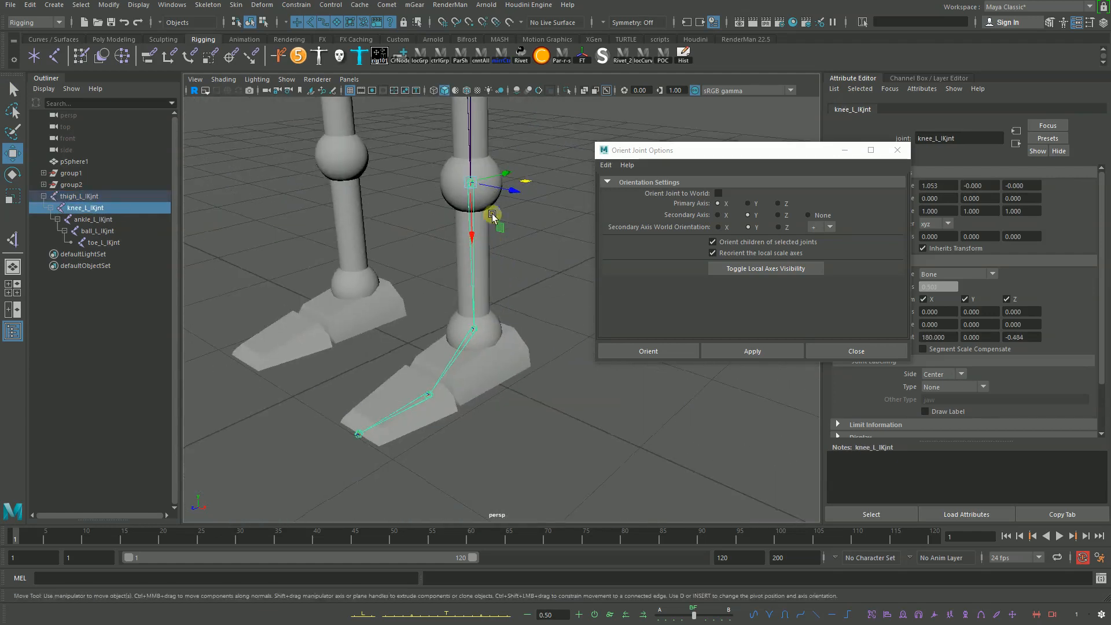
# Step: Recheck the Move tool axes along the left leg chain by selecting its joints individually from thigh to toe
pyautogui.click(474, 334)
pyautogui.keyDown('alt'); pyautogui.moveTo(504, 325); pyautogui.dragTo(476, 237); pyautogui.keyUp('alt')
pyautogui.click(480, 234)
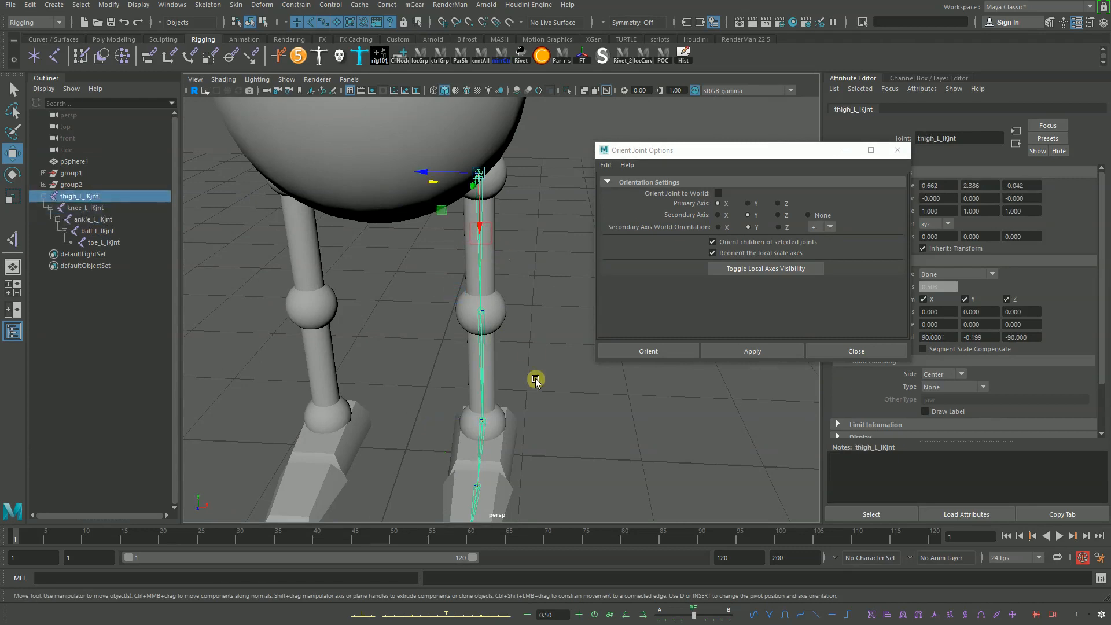
pyautogui.click(477, 445)
pyautogui.click(479, 207)
pyautogui.click(483, 358)
pyautogui.keyDown('alt'); pyautogui.moveTo(483, 359); pyautogui.dragTo(473, 416); pyautogui.keyUp('alt')
pyautogui.click(456, 484)
pyautogui.press('q')
pyautogui.press('w')
pyautogui.click(416, 472)
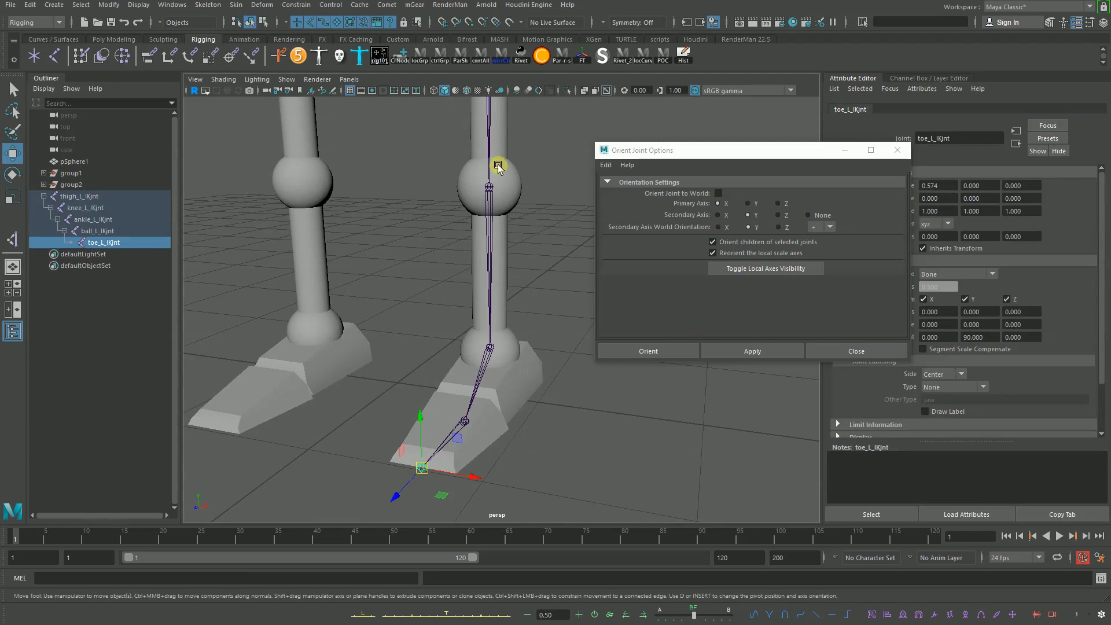
# Step: Select all five left leg joints from thigh to toe and toggle on their local axes in Orient Joint Options
pyautogui.keyDown('alt'); pyautogui.moveTo(495, 168); pyautogui.dragTo(487, 244); pyautogui.keyUp('alt')
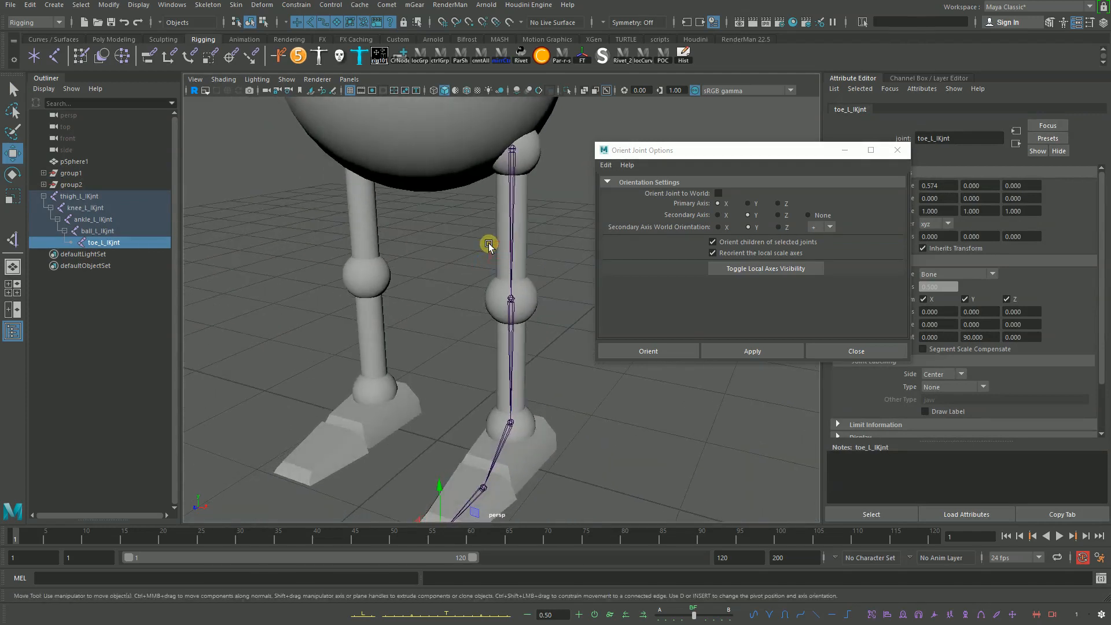
pyautogui.press('q')
pyautogui.click(524, 194)
pyautogui.moveTo(93, 196); pyautogui.dragTo(119, 241)
pyautogui.moveTo(740, 154); pyautogui.dragTo(738, 187)
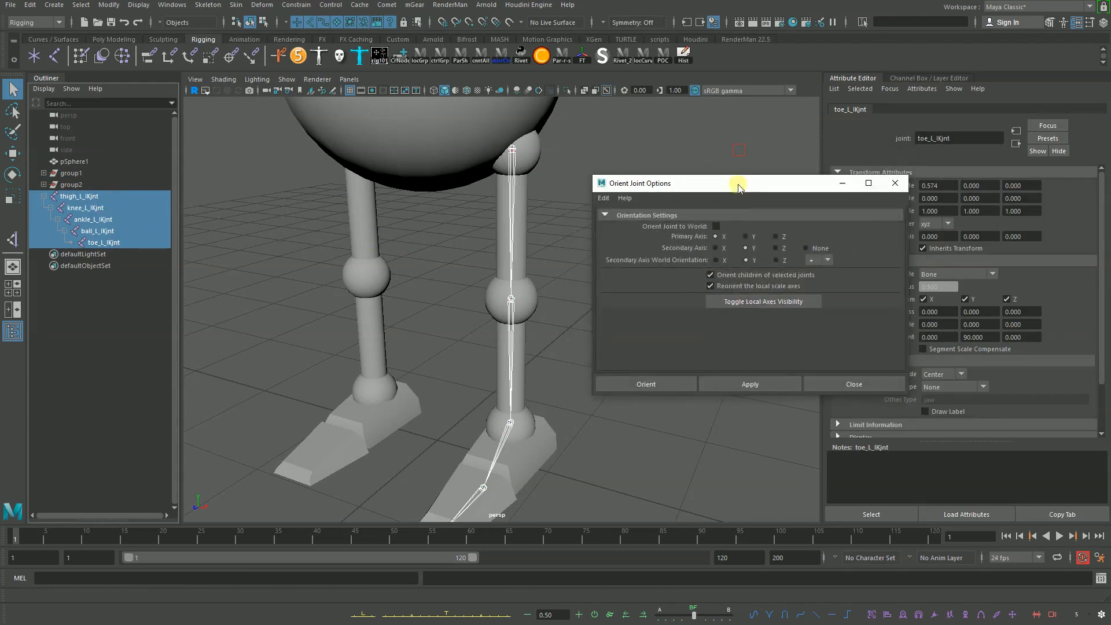
pyautogui.click(331, 5)
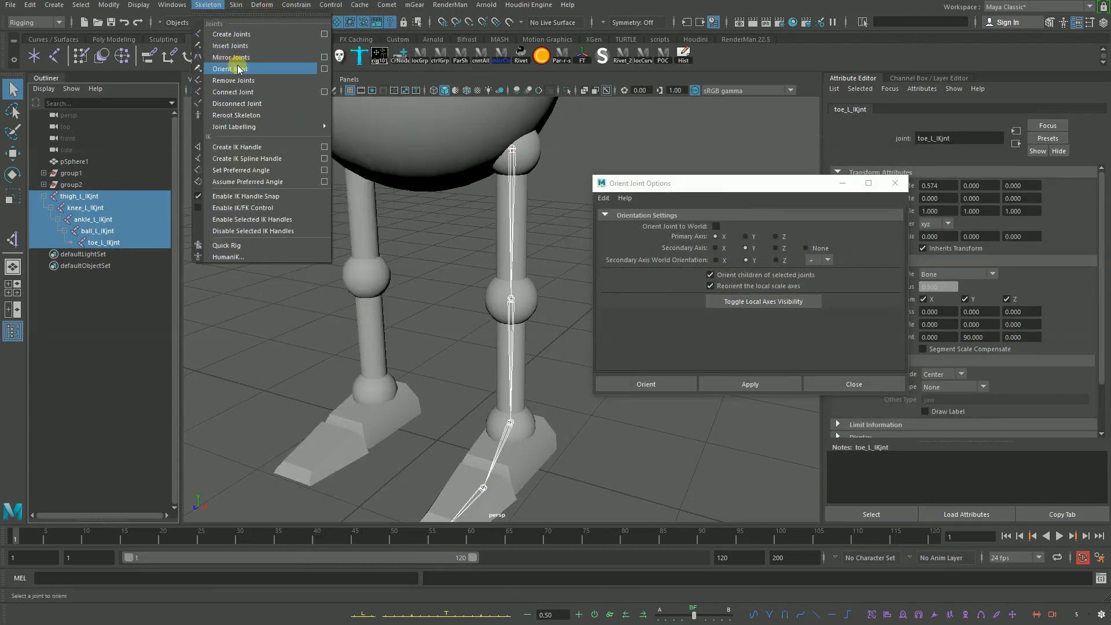
pyautogui.click(801, 211)
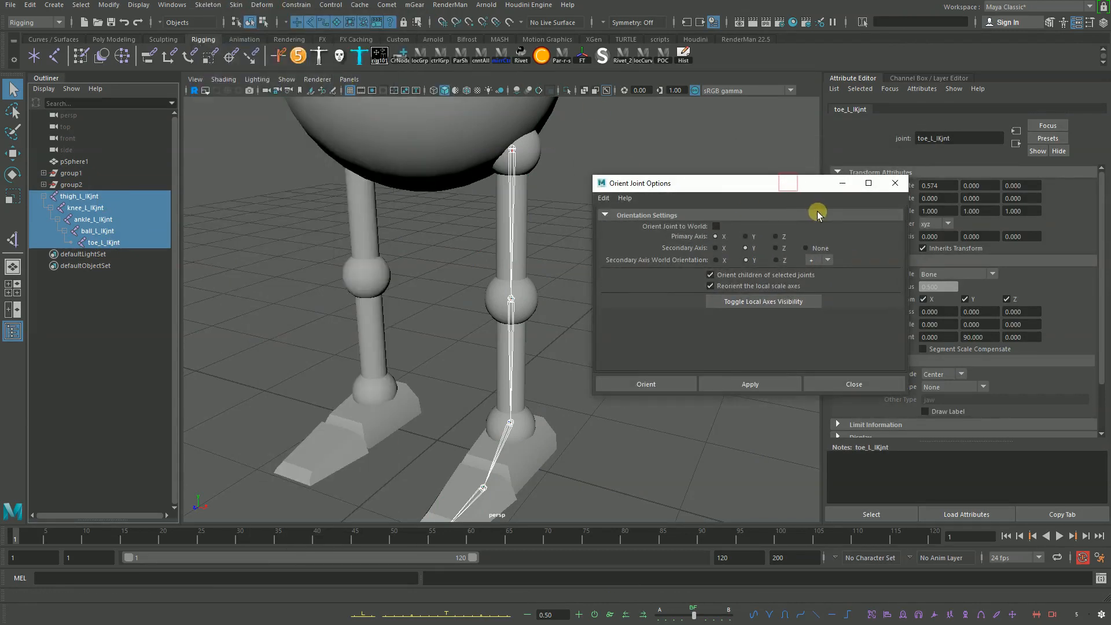
pyautogui.click(784, 307)
# Step: Examine the displayed local axes from hip to toe, setting the Orient Joint Options window clear of the leg
pyautogui.keyDown('alt'); pyautogui.moveTo(498, 325); pyautogui.dragTo(466, 340); pyautogui.keyUp('alt')
pyautogui.keyDown('alt'); pyautogui.moveTo(466, 340); pyautogui.dragTo(529, 299, button='middle'); pyautogui.keyUp('alt')
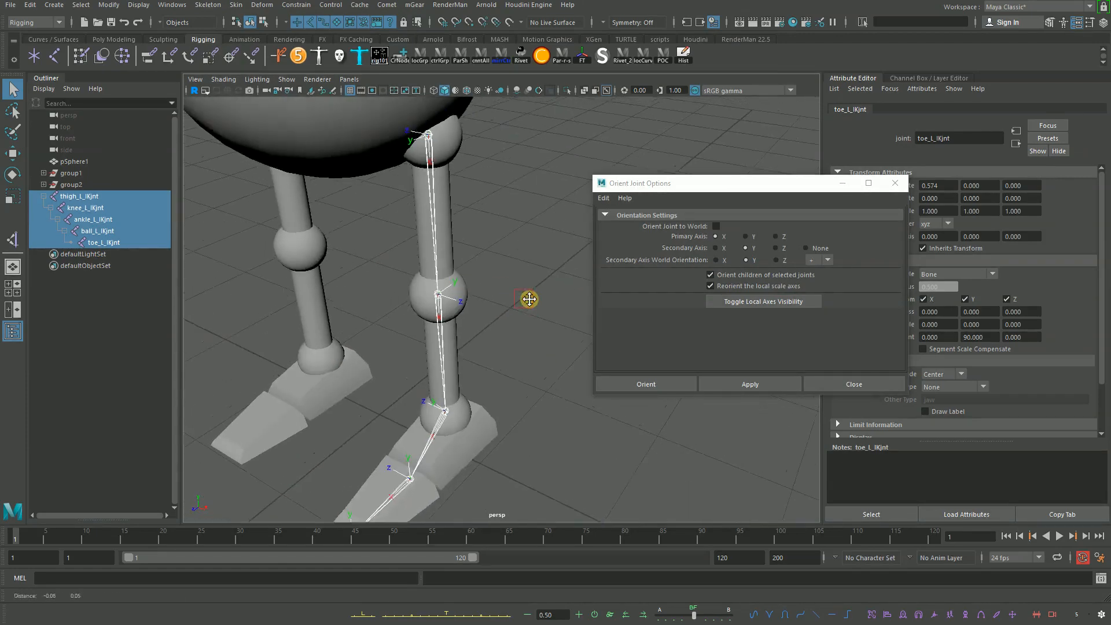
pyautogui.keyDown('alt'); pyautogui.moveTo(529, 299); pyautogui.dragTo(457, 292); pyautogui.keyUp('alt')
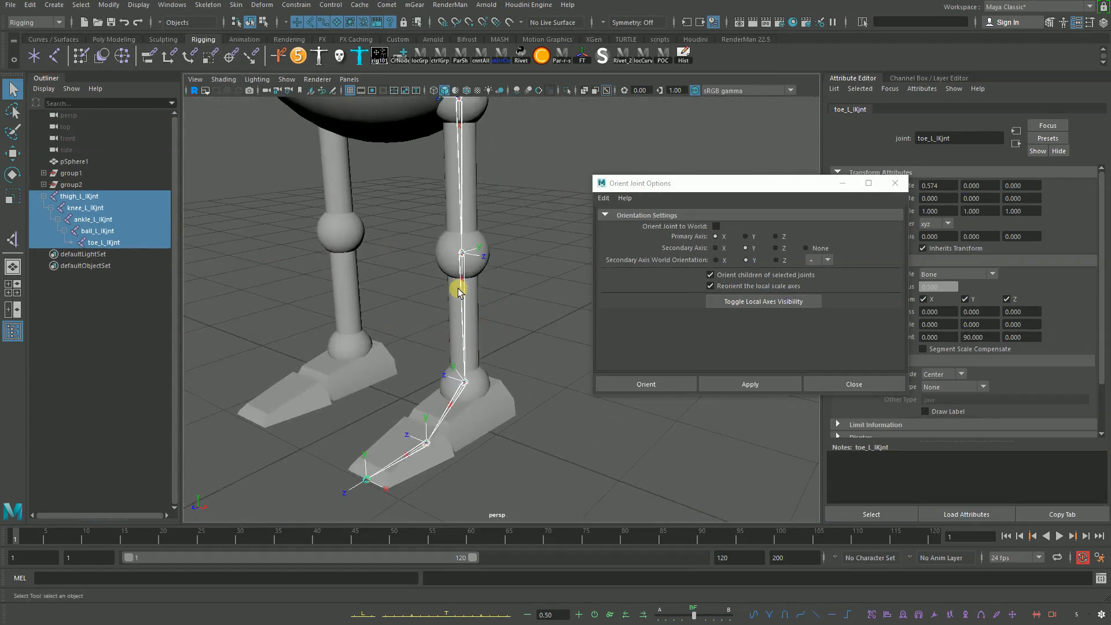
pyautogui.keyDown('alt'); pyautogui.moveTo(459, 304); pyautogui.dragTo(496, 352, button='middle'); pyautogui.keyUp('alt')
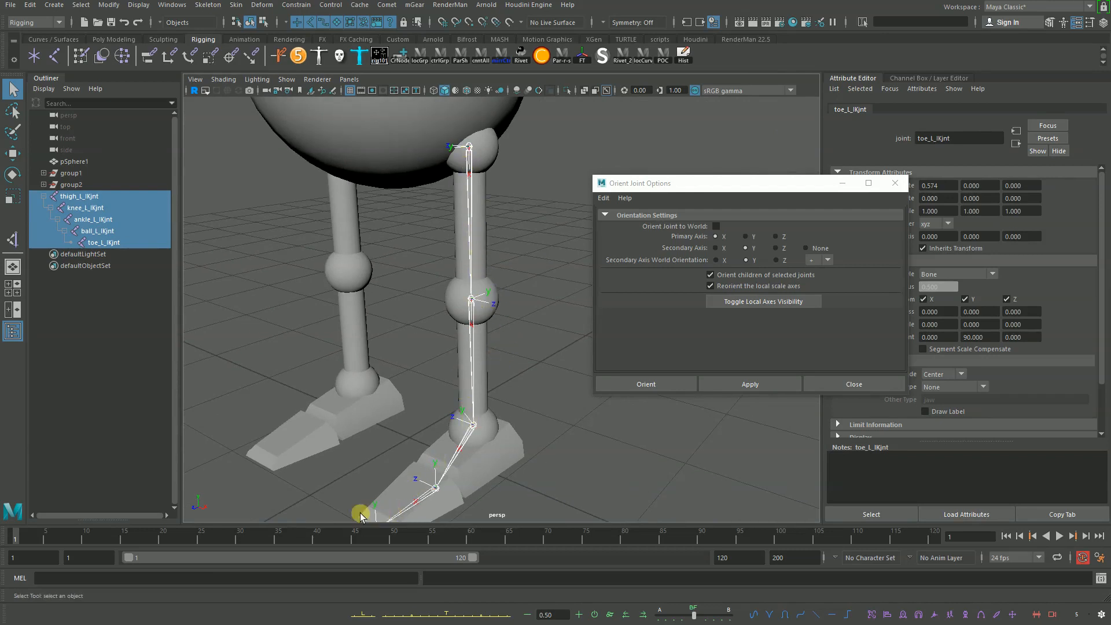
pyautogui.keyDown('alt'); pyautogui.moveTo(493, 324); pyautogui.dragTo(508, 224, button='middle'); pyautogui.keyUp('alt')
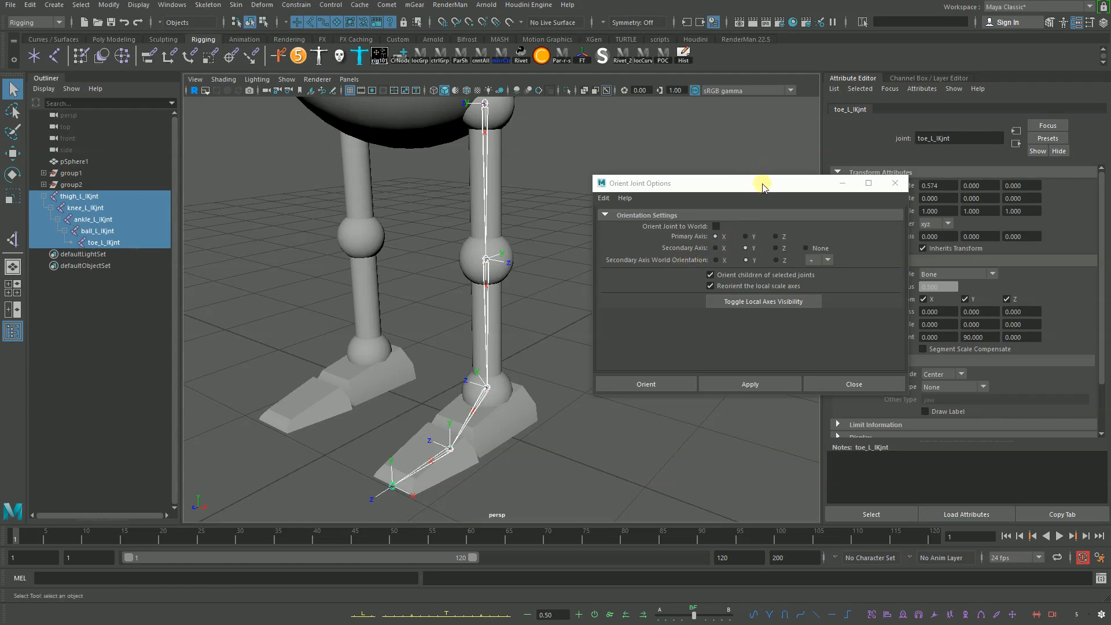
pyautogui.moveTo(762, 187); pyautogui.dragTo(947, 191)
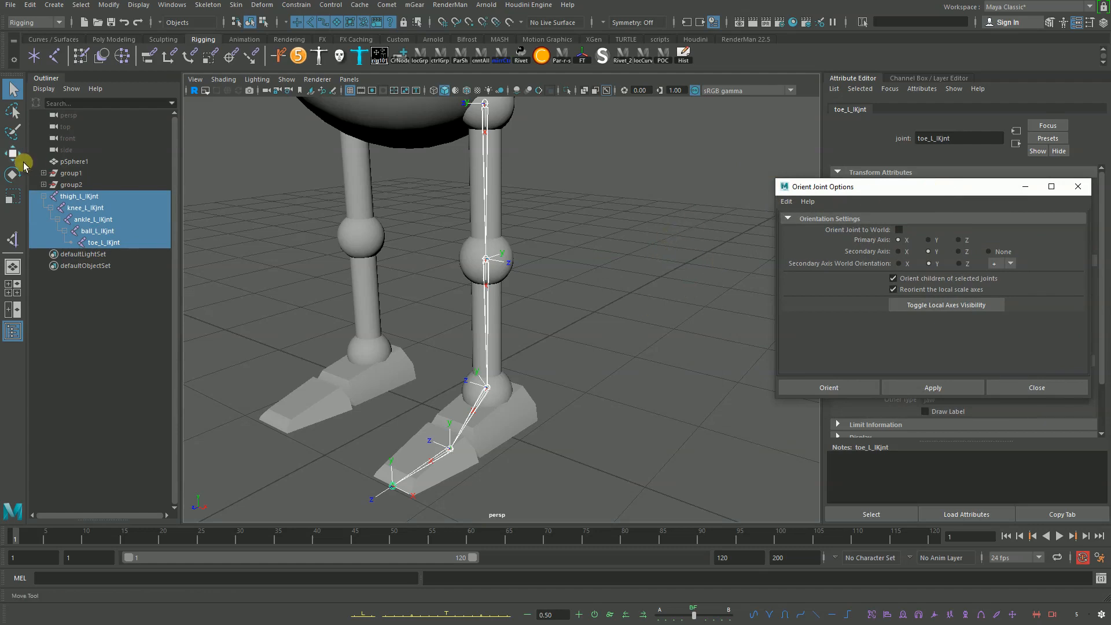
pyautogui.keyDown('alt'); pyautogui.moveTo(469, 204); pyautogui.dragTo(455, 287, button='middle'); pyautogui.keyUp('alt')
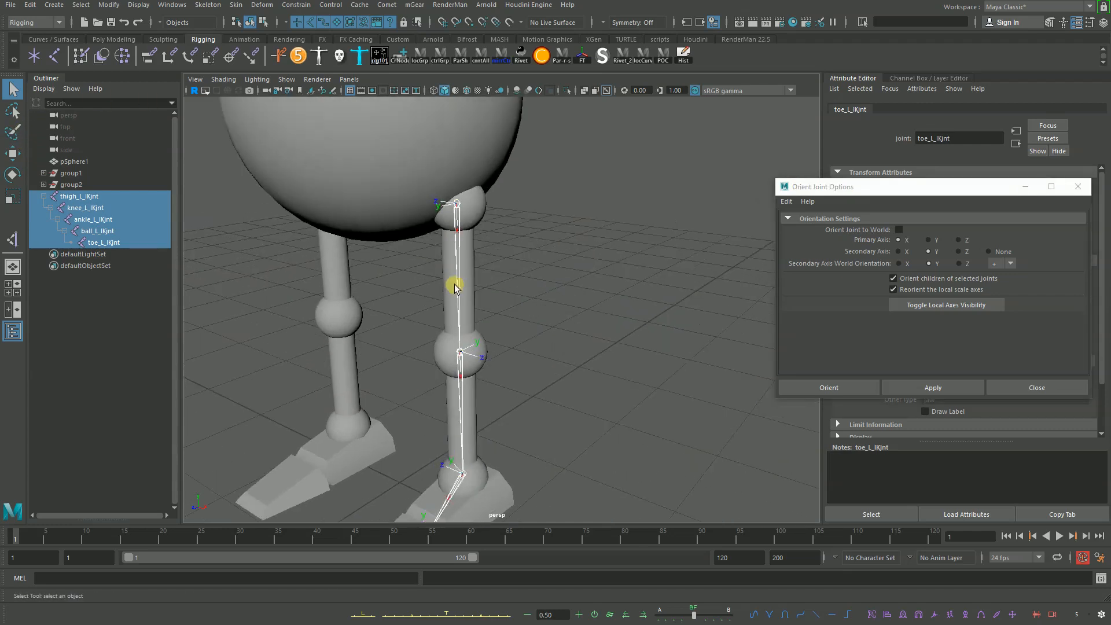
pyautogui.keyDown('alt'); pyautogui.moveTo(473, 222); pyautogui.dragTo(482, 167, button='middle'); pyautogui.keyUp('alt')
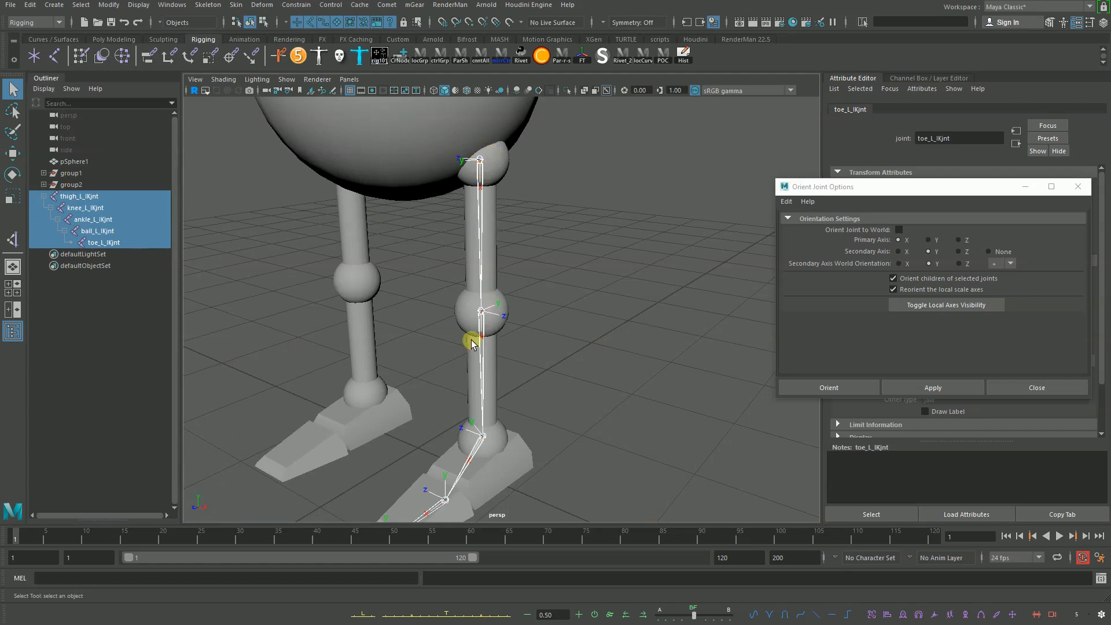
# Step: Inspect the Move tool axes of the other leg's knee sphere, shin cylinder and foot pieces, and clear the selection
pyautogui.click(375, 290)
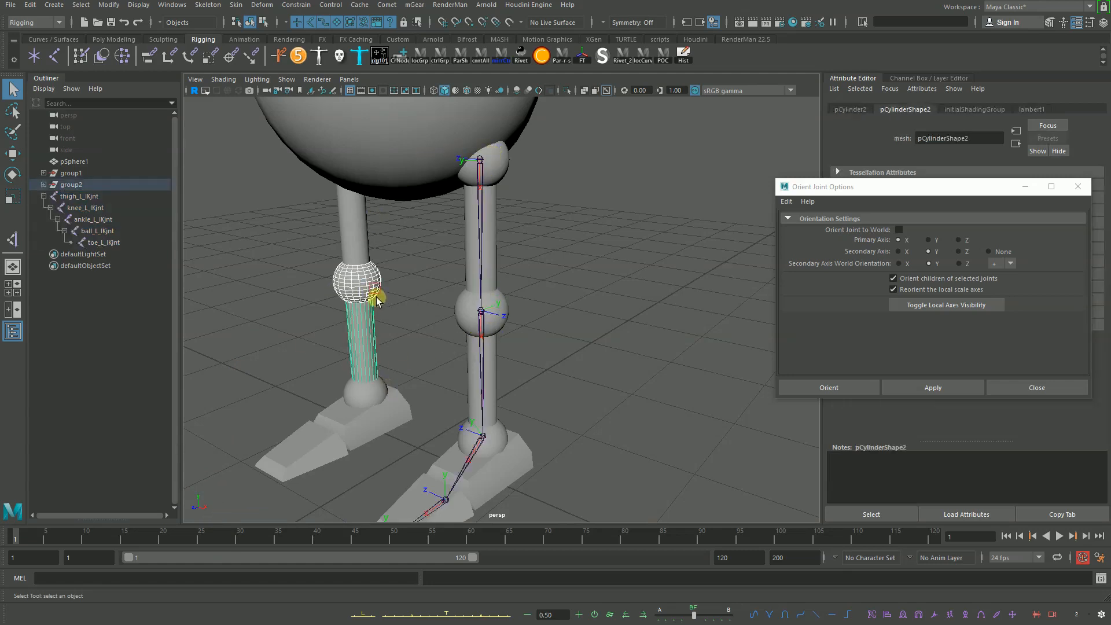
pyautogui.click(400, 244)
pyautogui.click(372, 290)
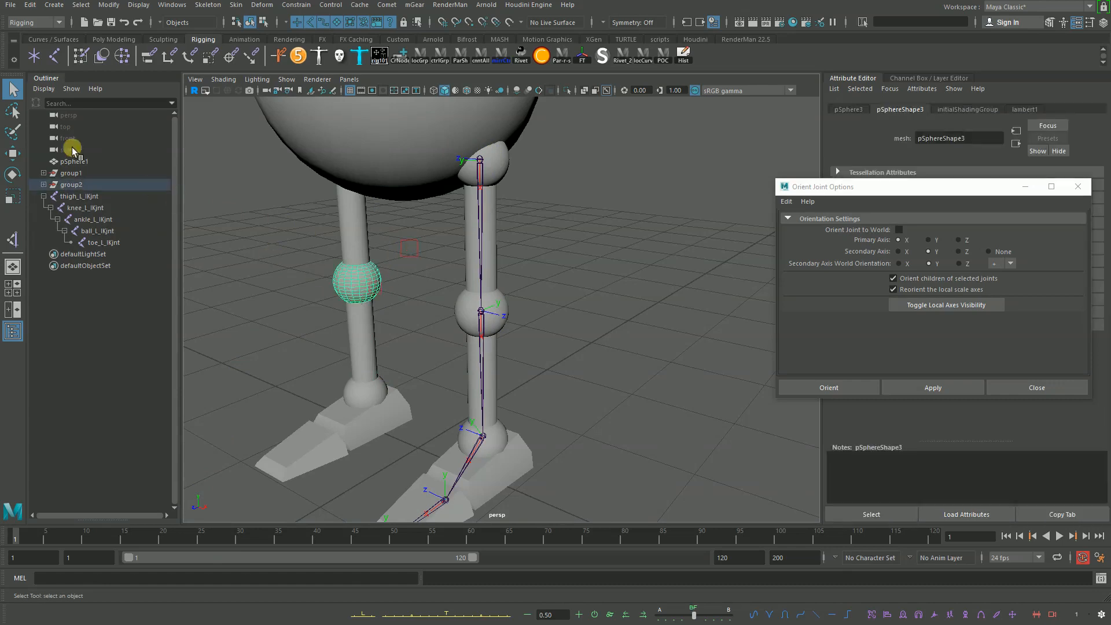
pyautogui.click(13, 152)
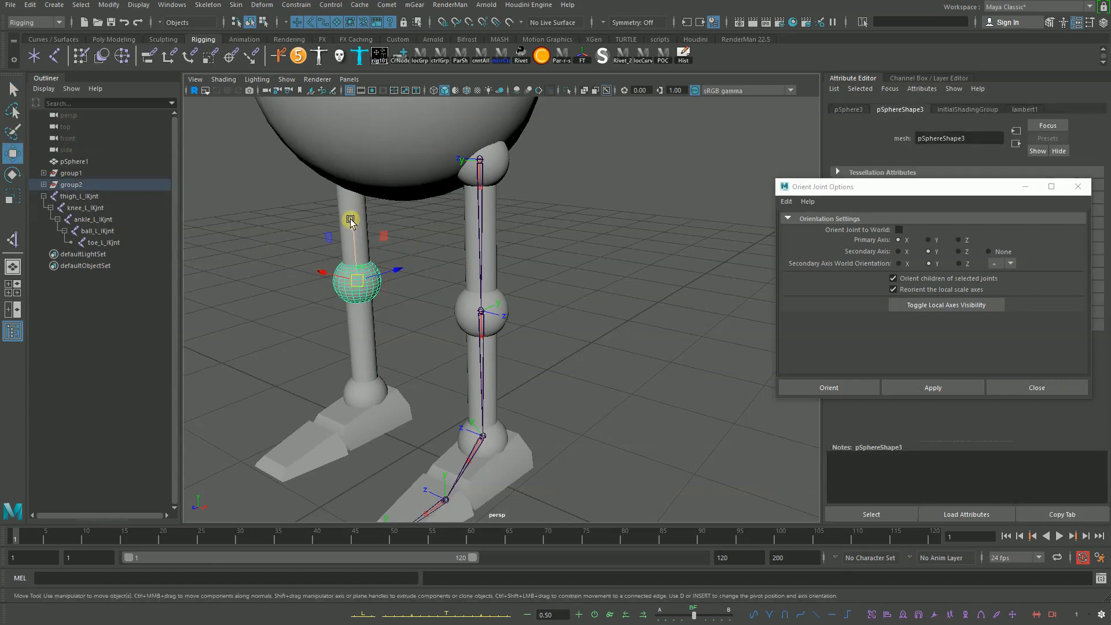
pyautogui.click(369, 336)
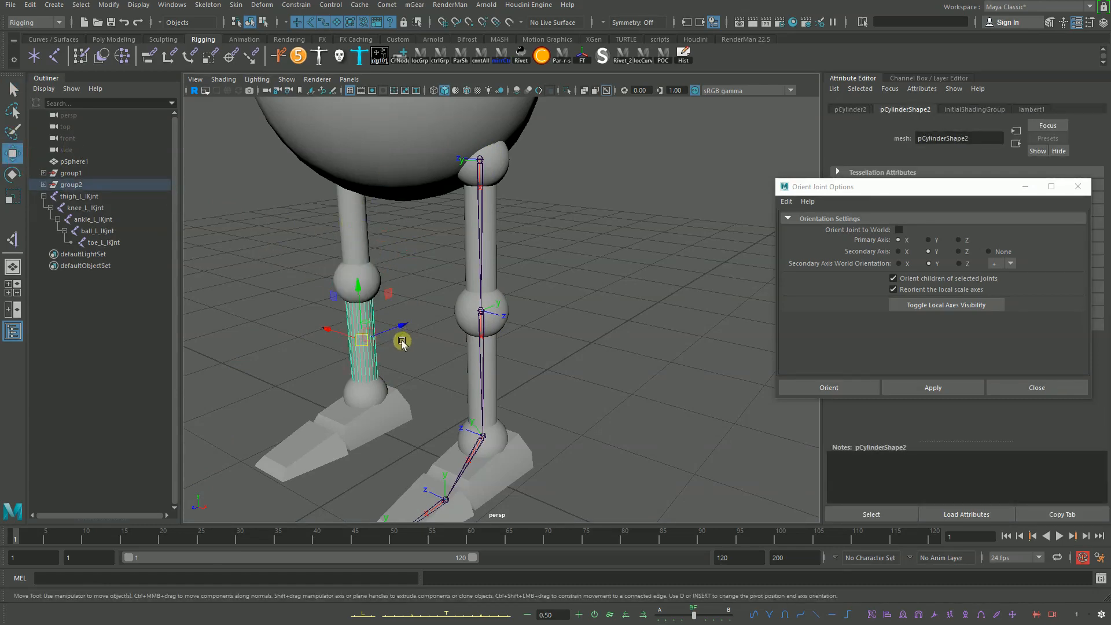
pyautogui.click(388, 427)
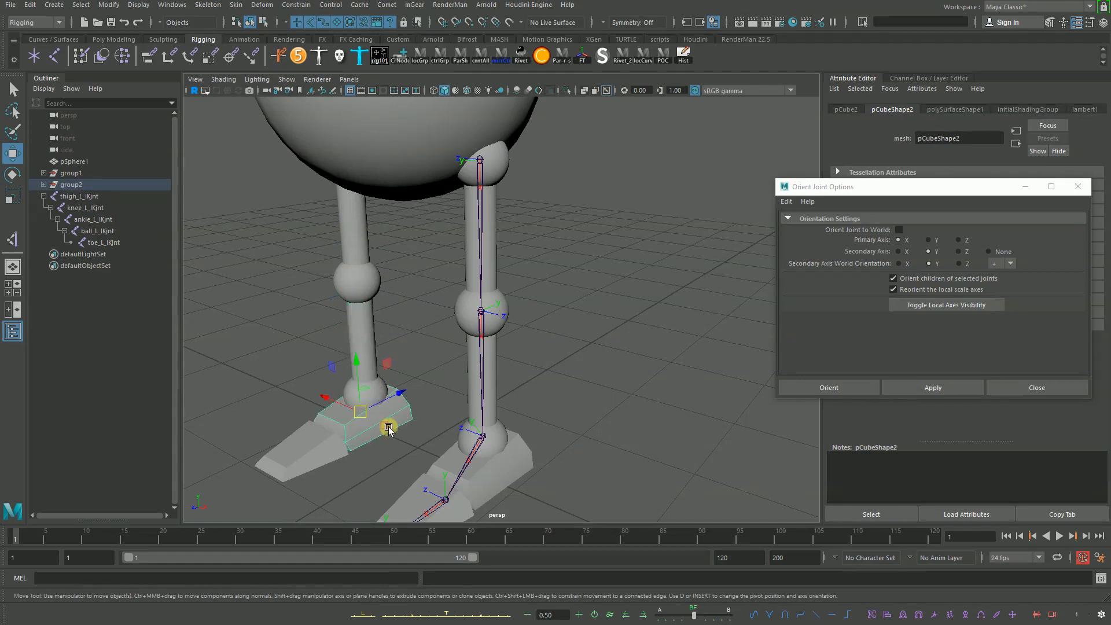
pyautogui.click(308, 473)
pyautogui.click(380, 157)
pyautogui.click(604, 265)
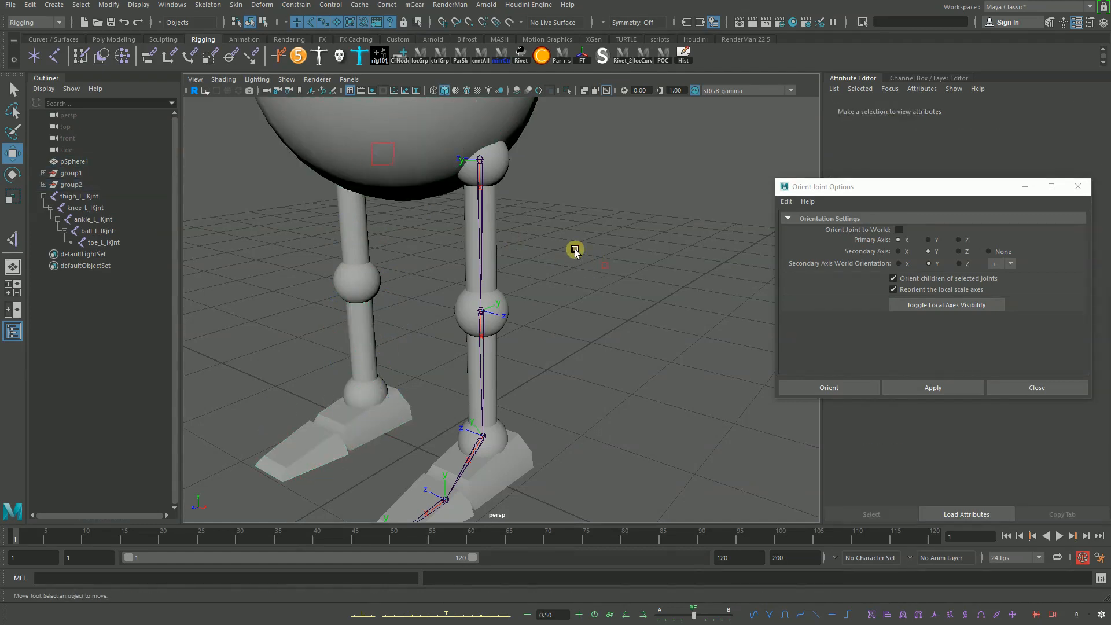
# Step: Rotate the body sphere about -66 degrees around its X axis and examine its tilted axes with the Move tool
pyautogui.scroll(-5, 498, 226)
pyautogui.keyDown('alt'); pyautogui.moveTo(471, 199); pyautogui.dragTo(440, 220); pyautogui.keyUp('alt')
pyautogui.click(436, 223)
pyautogui.press('e')
pyautogui.keyDown('alt'); pyautogui.moveTo(376, 185); pyautogui.dragTo(417, 149); pyautogui.keyUp('alt')
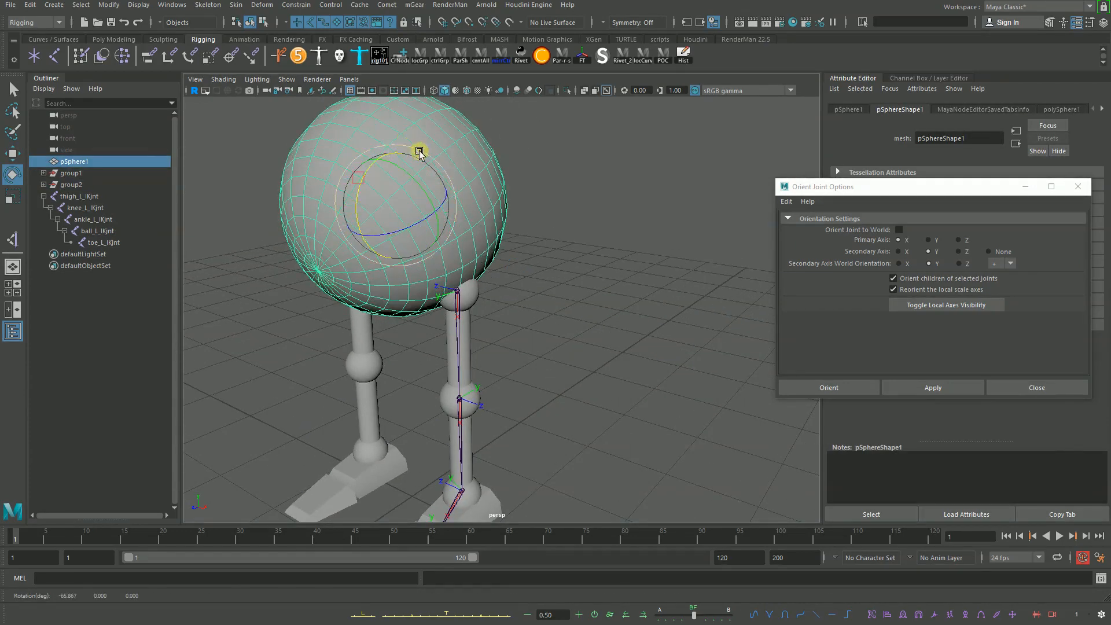
pyautogui.press('w')
pyautogui.keyDown('alt'); pyautogui.moveTo(441, 186); pyautogui.dragTo(369, 158); pyautogui.keyUp('alt')
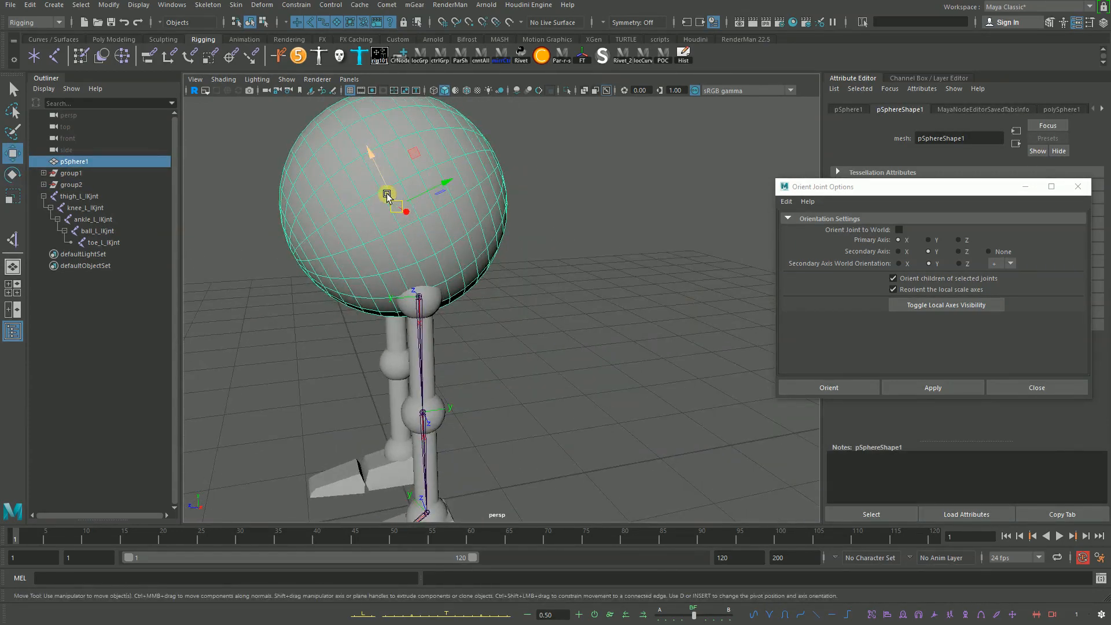
# Step: Try rotating the large body sphere with its rotate manipulator and undo the rotation
pyautogui.press('e')
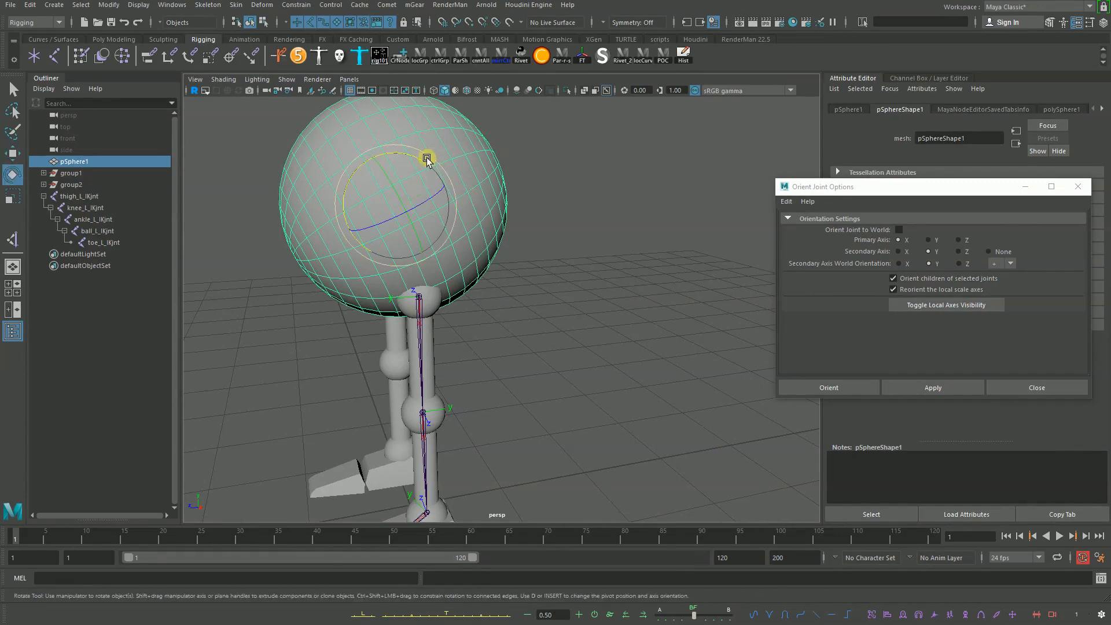
pyautogui.moveTo(426, 154); pyautogui.dragTo(473, 191)
pyautogui.press('w')
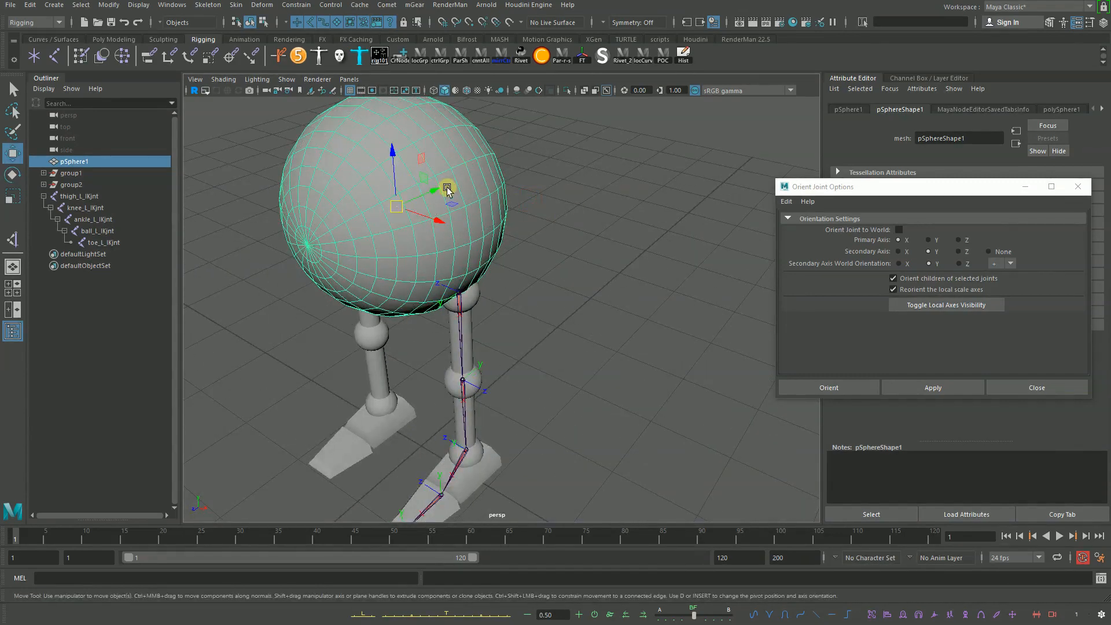
pyautogui.hotkey('ctrl', 'z')
pyautogui.hotkey('ctrl', 'z')
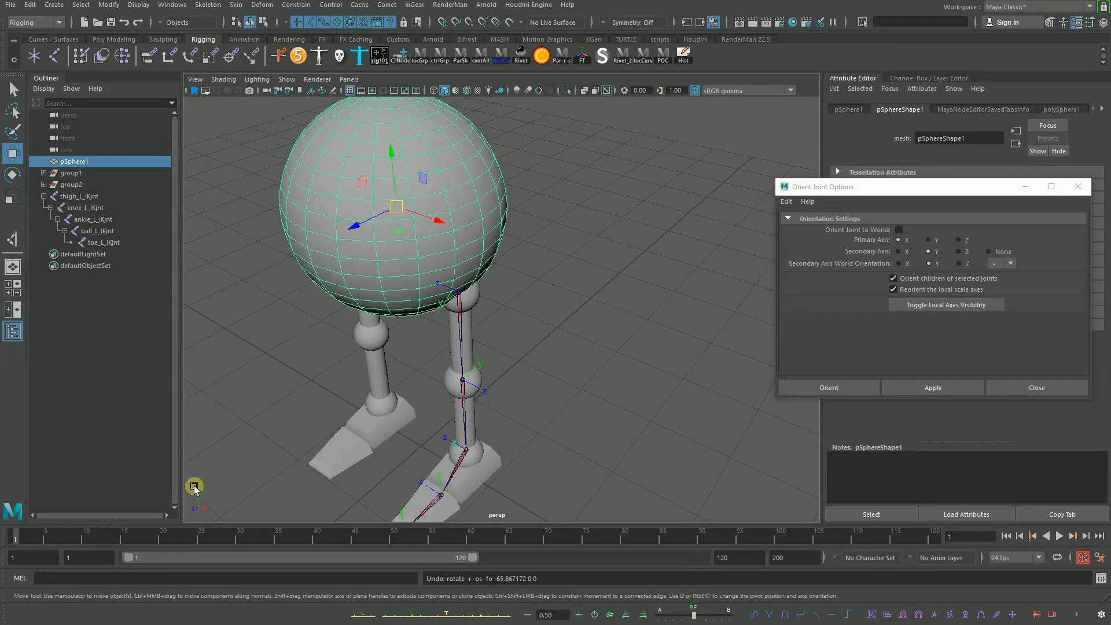
# Step: Select the left thigh joint, frame the leg, and move the Orient Joint Options window off the joint attributes
pyautogui.keyDown('alt'); pyautogui.moveTo(198, 495); pyautogui.dragTo(405, 220); pyautogui.keyUp('alt')
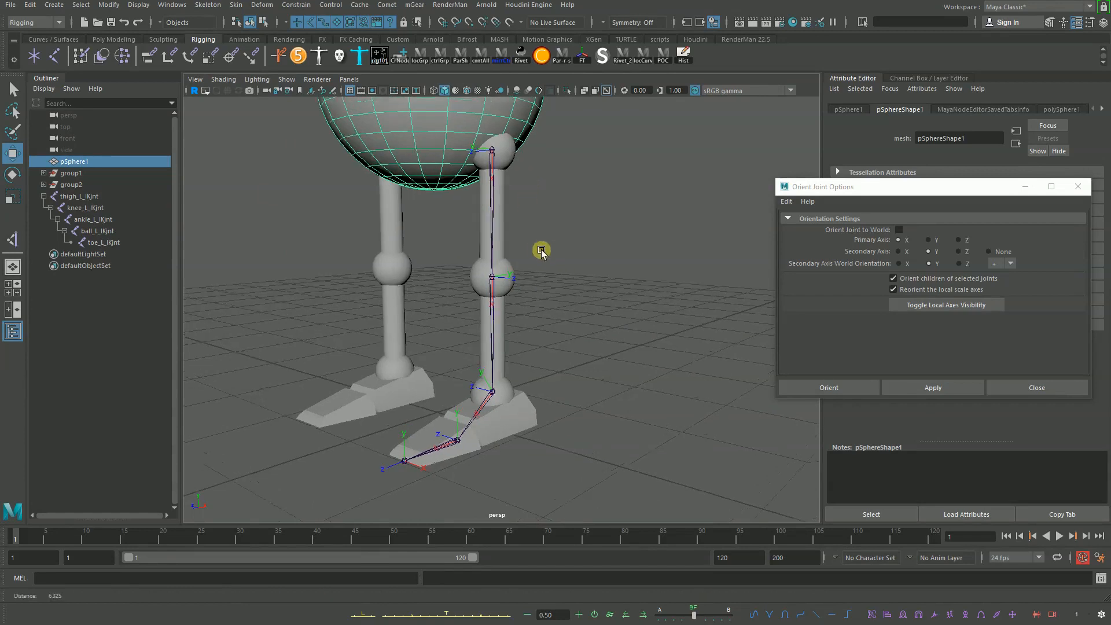
pyautogui.keyDown('alt'); pyautogui.moveTo(541, 248); pyautogui.dragTo(538, 218, button='right'); pyautogui.keyUp('alt')
pyautogui.press('q')
pyautogui.click(487, 142)
pyautogui.press('f')
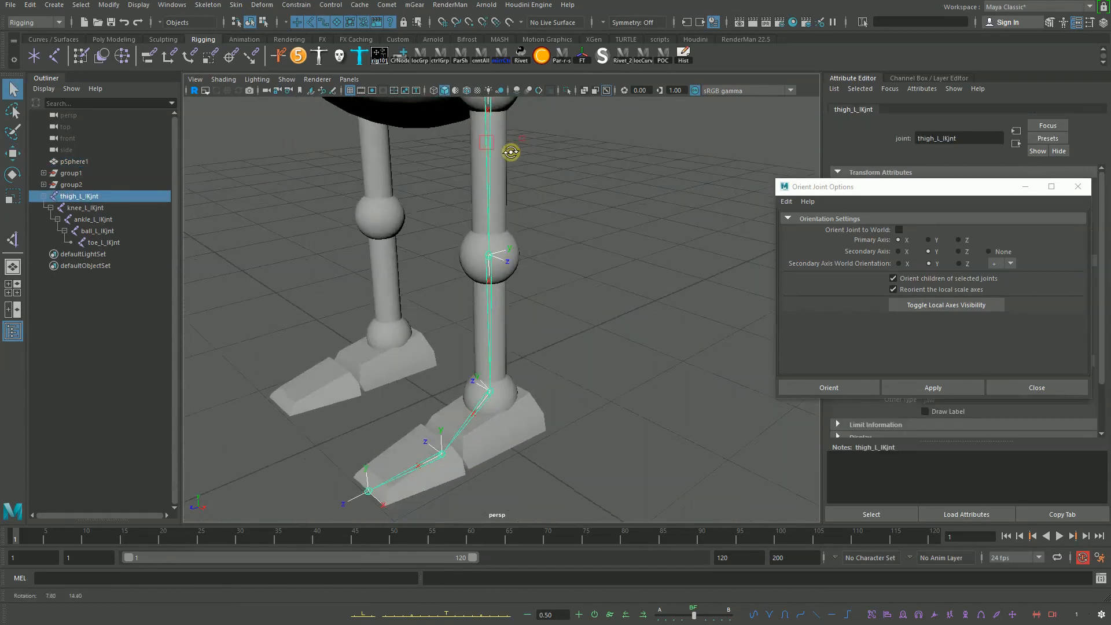
pyautogui.keyDown('alt'); pyautogui.moveTo(496, 178); pyautogui.dragTo(483, 167, button='middle'); pyautogui.keyUp('alt')
pyautogui.keyDown('alt'); pyautogui.moveTo(512, 200); pyautogui.dragTo(480, 188); pyautogui.keyUp('alt')
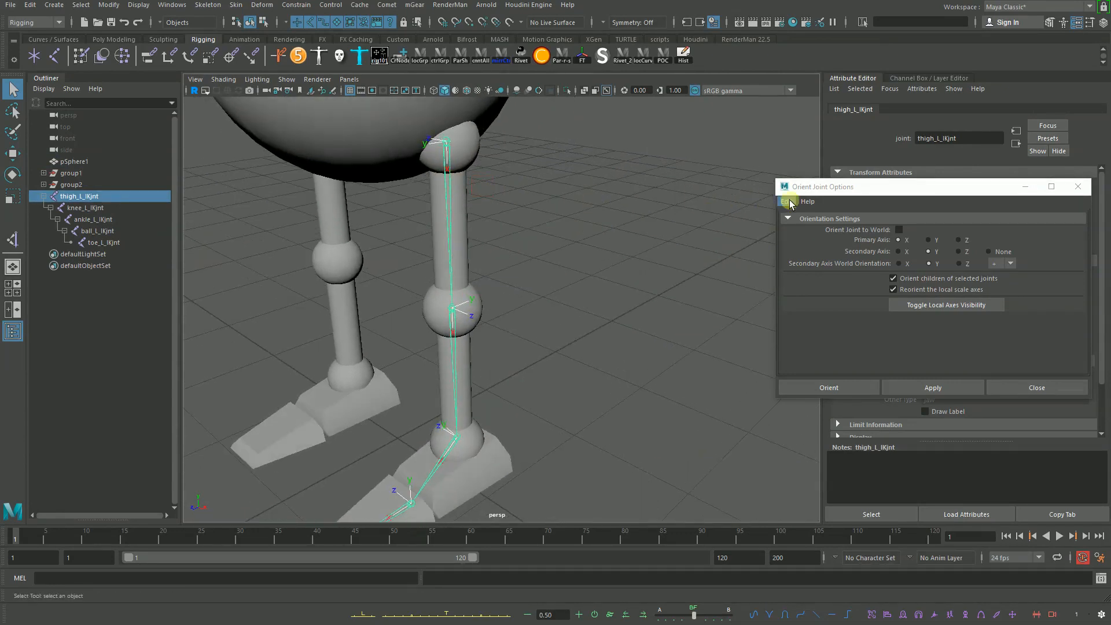
pyautogui.moveTo(839, 189); pyautogui.dragTo(628, 180)
pyautogui.keyDown('alt'); pyautogui.moveTo(458, 205); pyautogui.dragTo(452, 157, button='middle'); pyautogui.keyUp('alt')
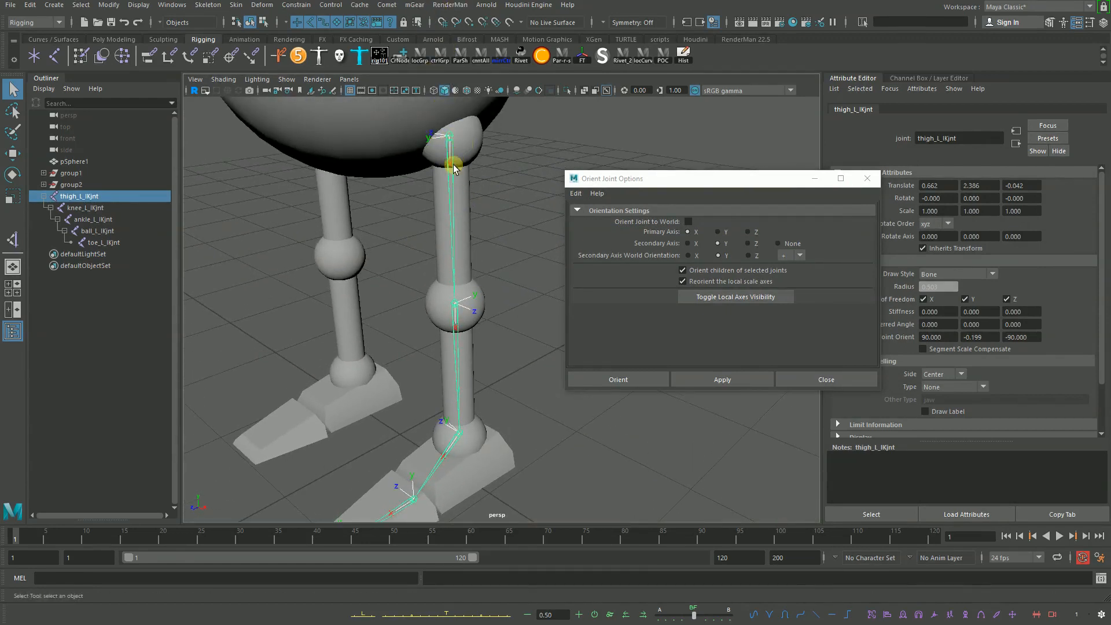
# Step: Try rotating the left thigh joint about Z and the left knee joint about X, undoing each rotation
pyautogui.press('e')
pyautogui.moveTo(414, 120); pyautogui.dragTo(418, 139)
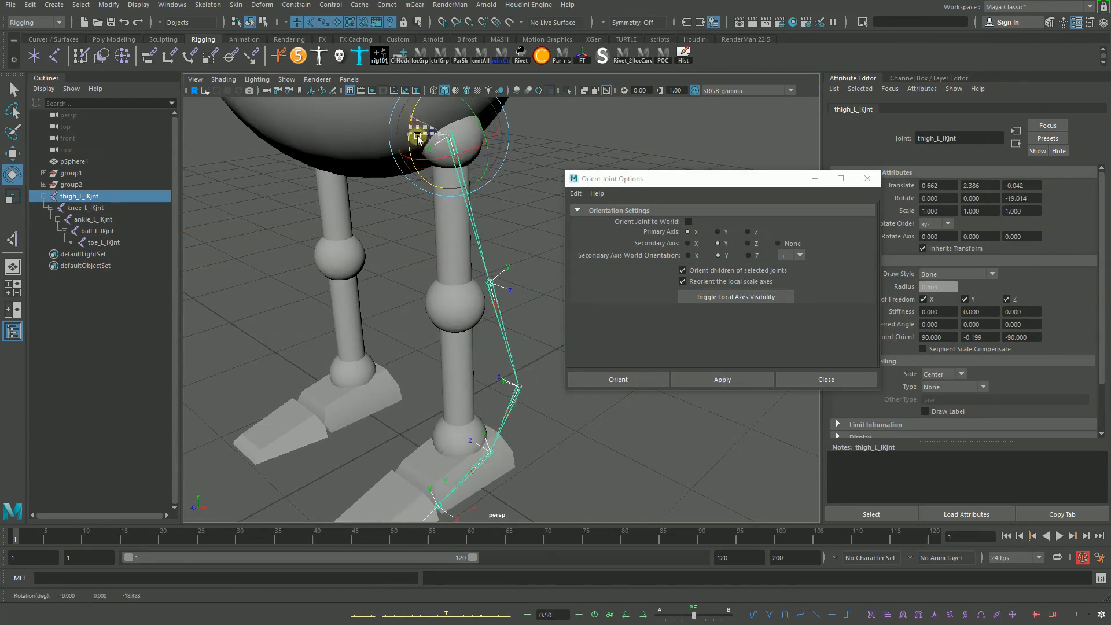
pyautogui.hotkey('ctrl', 'z')
pyautogui.click(455, 346)
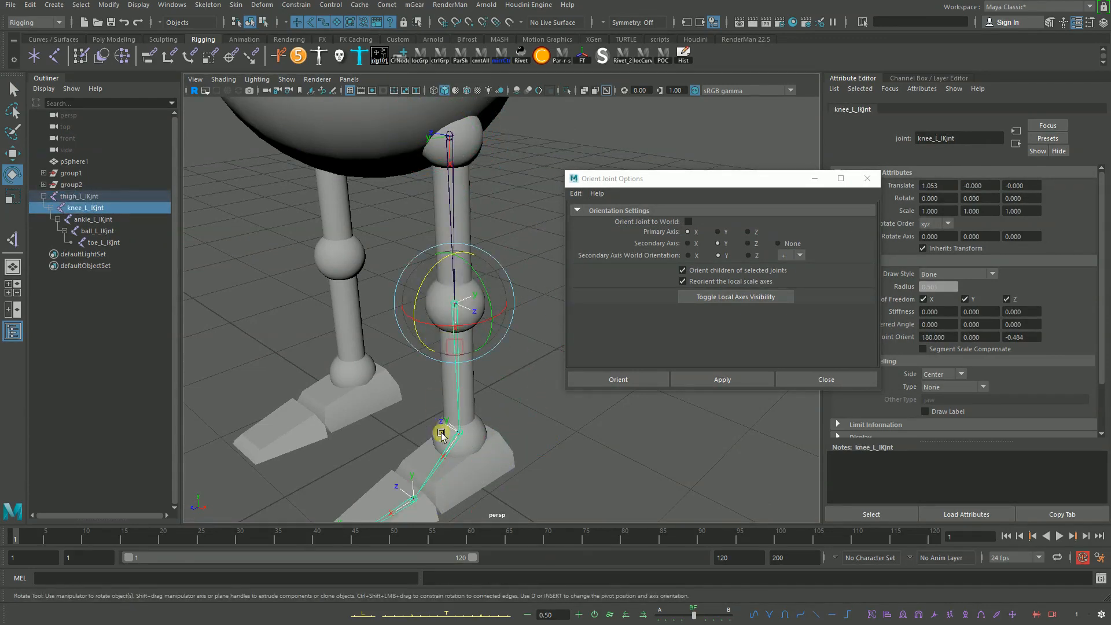
pyautogui.moveTo(461, 303); pyautogui.dragTo(466, 332)
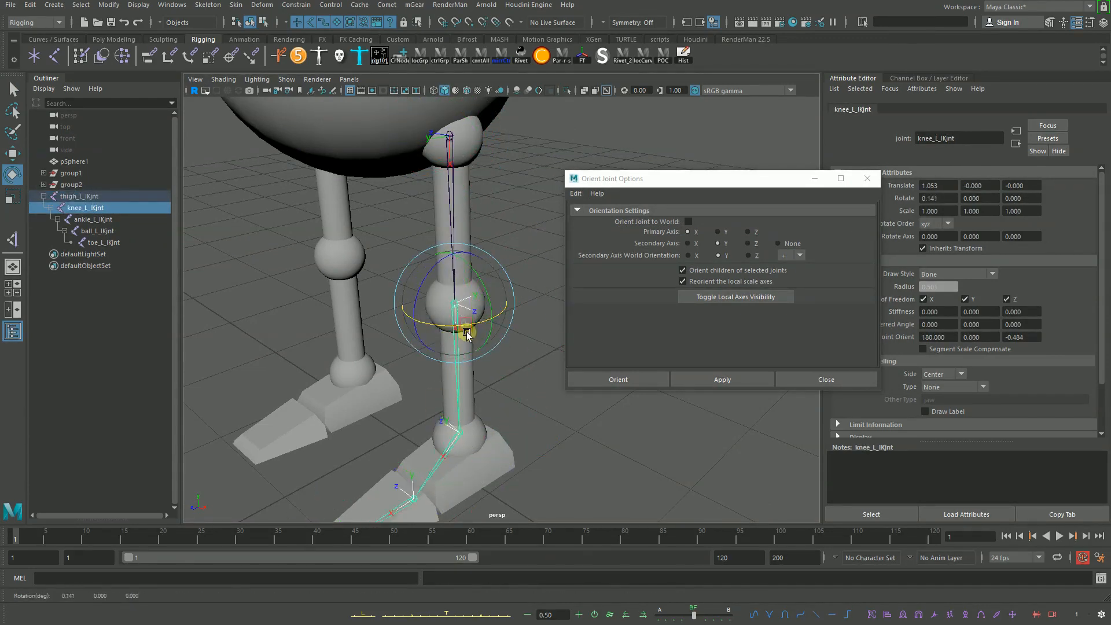
pyautogui.hotkey('ctrl', 'z')
# Step: Select the left thigh joint and examine the local axes along the leg chain
pyautogui.keyDown('alt'); pyautogui.moveTo(479, 168); pyautogui.dragTo(466, 143, button='middle'); pyautogui.keyUp('alt')
pyautogui.press('q')
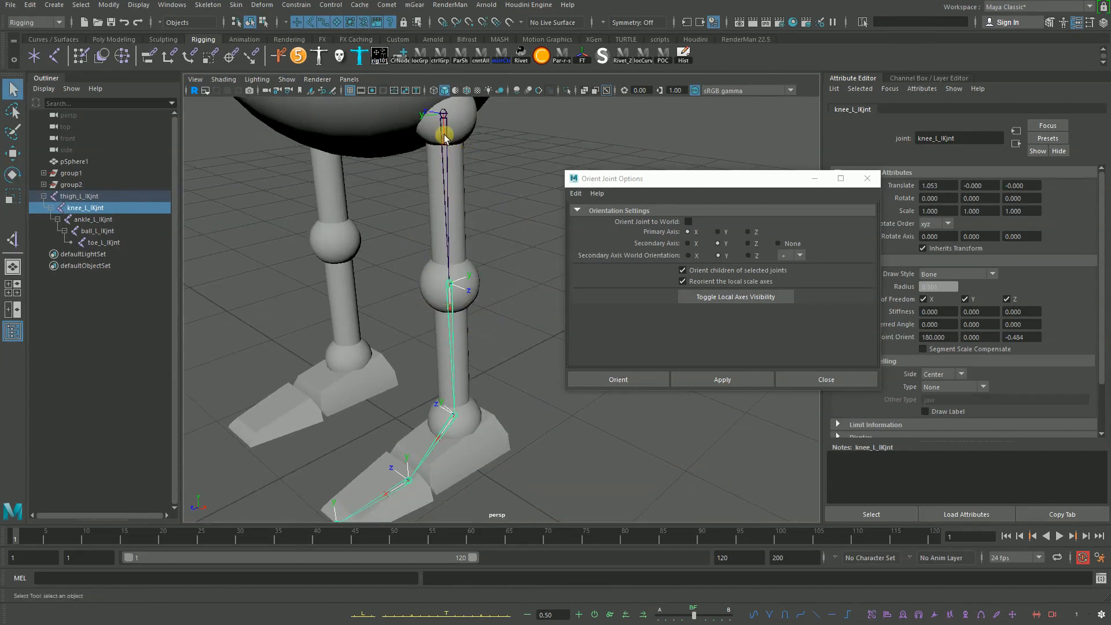
pyautogui.click(446, 178)
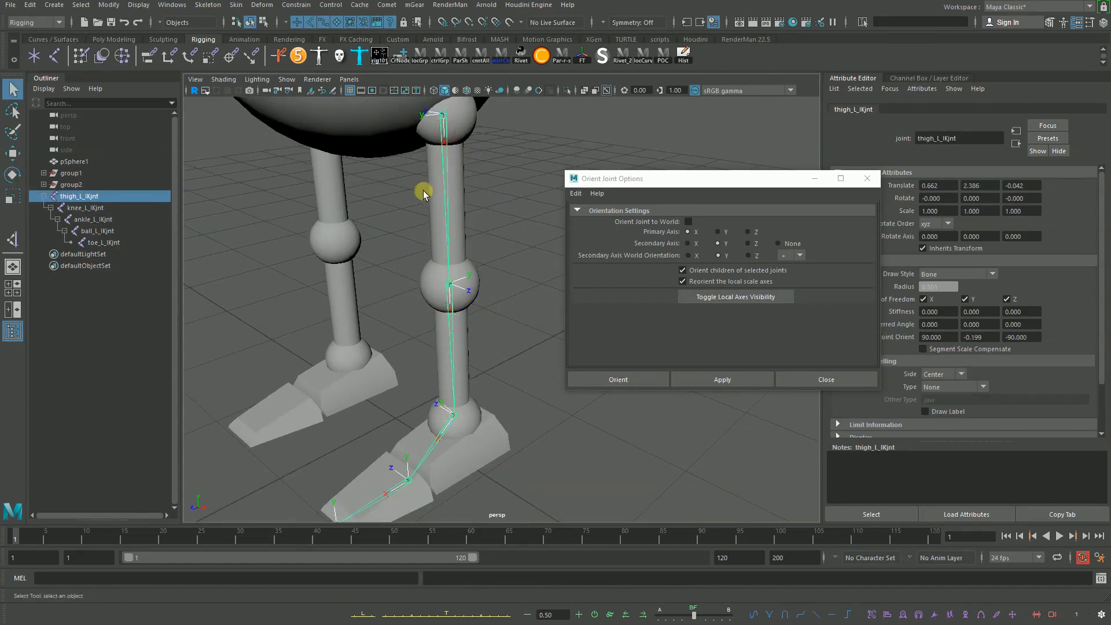
pyautogui.keyDown('alt'); pyautogui.moveTo(423, 192); pyautogui.dragTo(469, 298, button='right'); pyautogui.keyUp('alt')
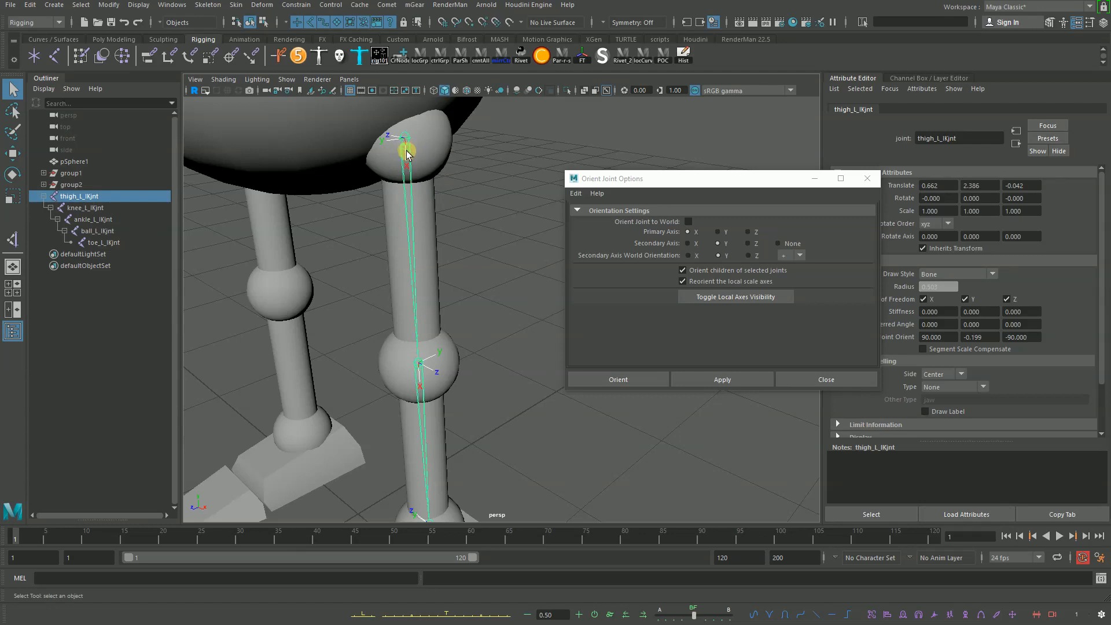
pyautogui.keyDown('alt'); pyautogui.moveTo(418, 357); pyautogui.dragTo(422, 214, button='middle'); pyautogui.keyUp('alt')
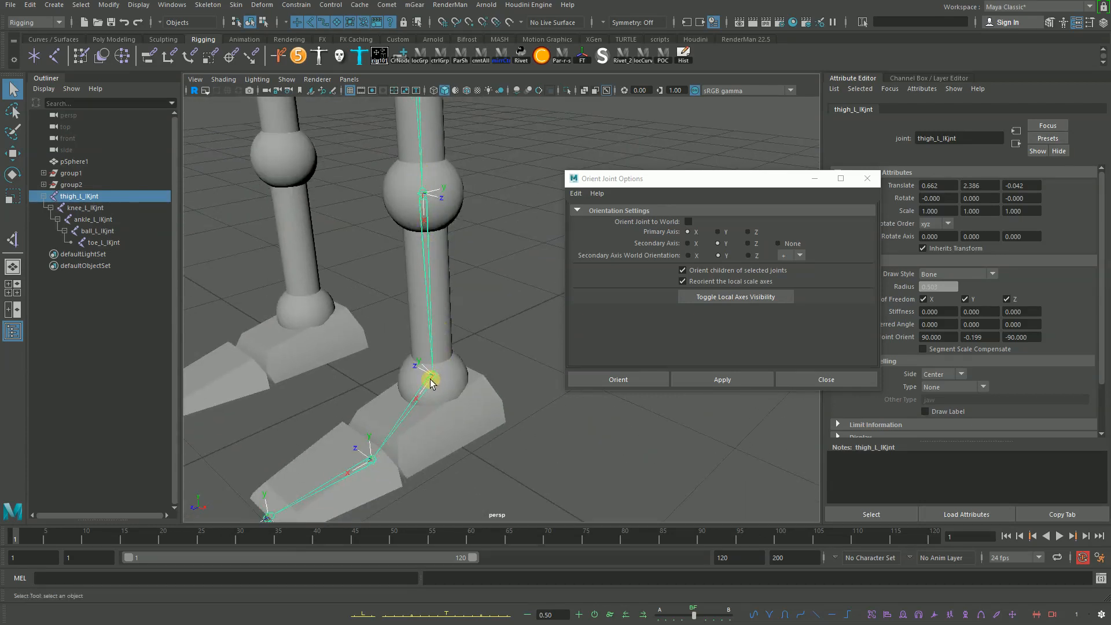
pyautogui.keyDown('alt'); pyautogui.moveTo(394, 357); pyautogui.dragTo(426, 212); pyautogui.keyUp('alt')
# Step: Try rotating the left thigh joint about Y by about -67 degrees and undo the rotation
pyautogui.press('e')
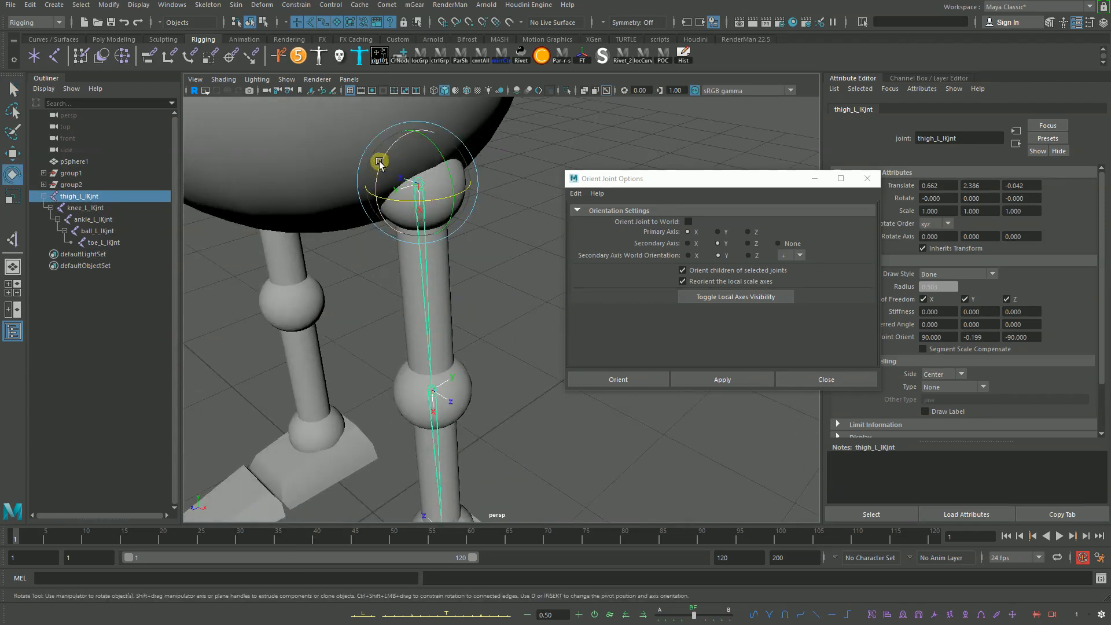
pyautogui.moveTo(379, 163); pyautogui.dragTo(463, 208)
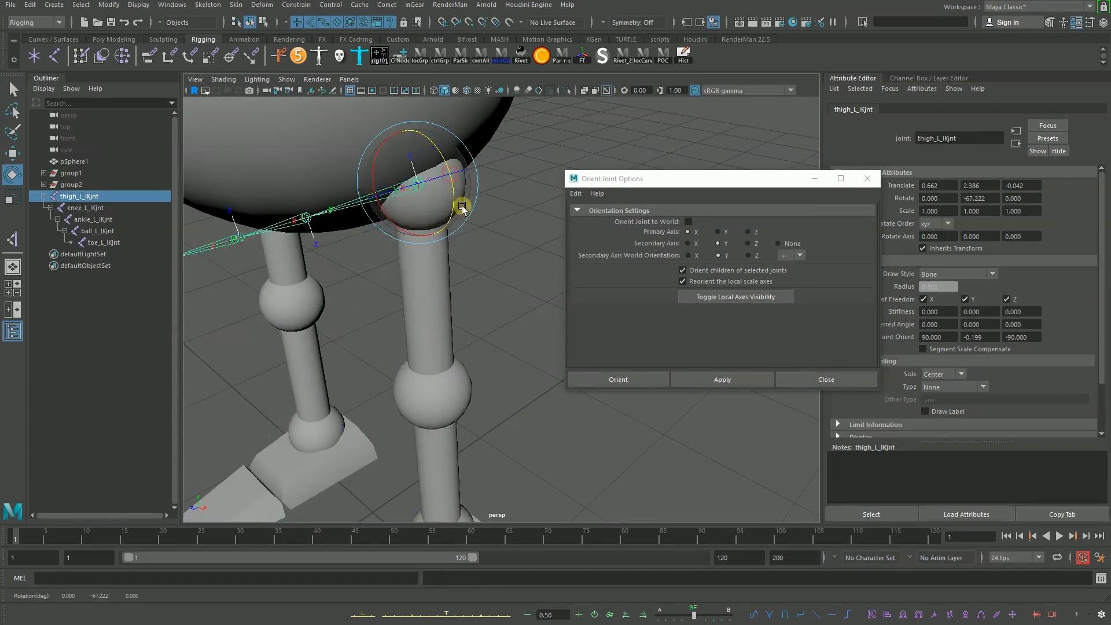
pyautogui.hotkey('ctrl', 'z')
# Step: Accept the student-version save notice and move the Orient Joint Options window below the joint attributes
pyautogui.moveTo(621, 174); pyautogui.dragTo(783, 155)
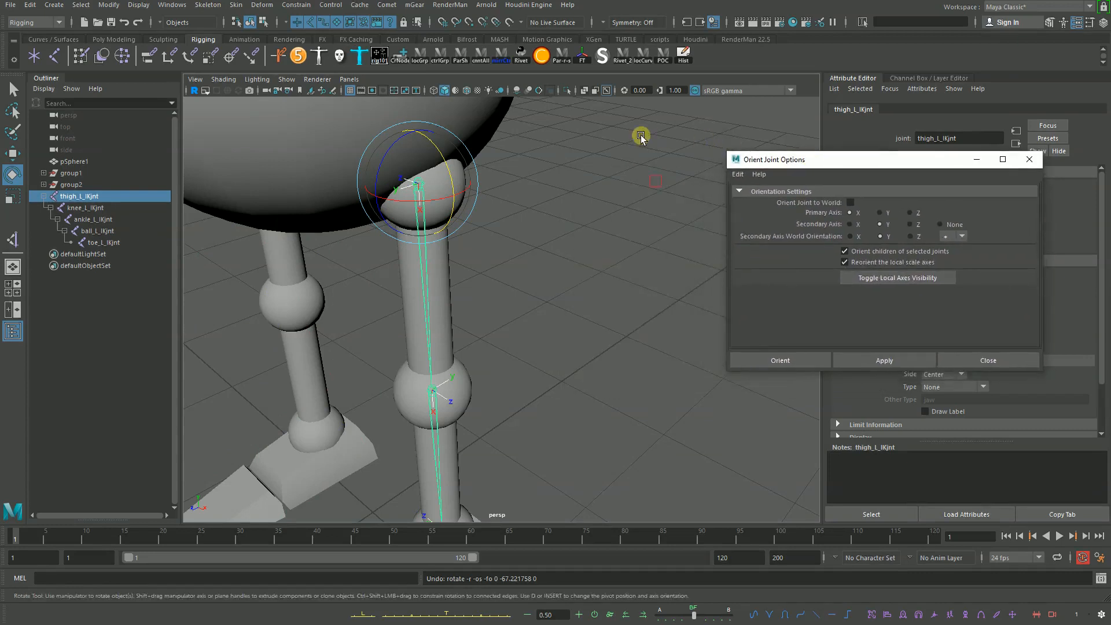
pyautogui.keyDown('alt'); pyautogui.moveTo(640, 133); pyautogui.dragTo(488, 179); pyautogui.keyUp('alt')
pyautogui.moveTo(488, 180)
pyautogui.keyDown('alt'); pyautogui.mouseDown(button='right')
pyautogui.moveTo(429, 230)
pyautogui.moveTo(483, 184)
pyautogui.mouseUp(button='right'); pyautogui.keyUp('alt')
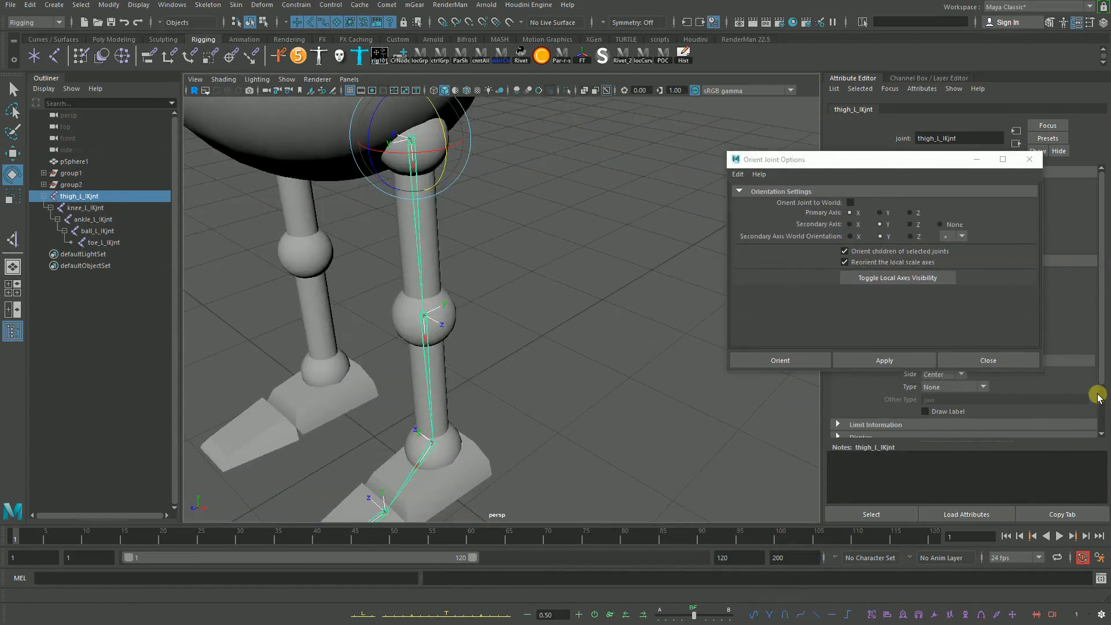
pyautogui.press('q')
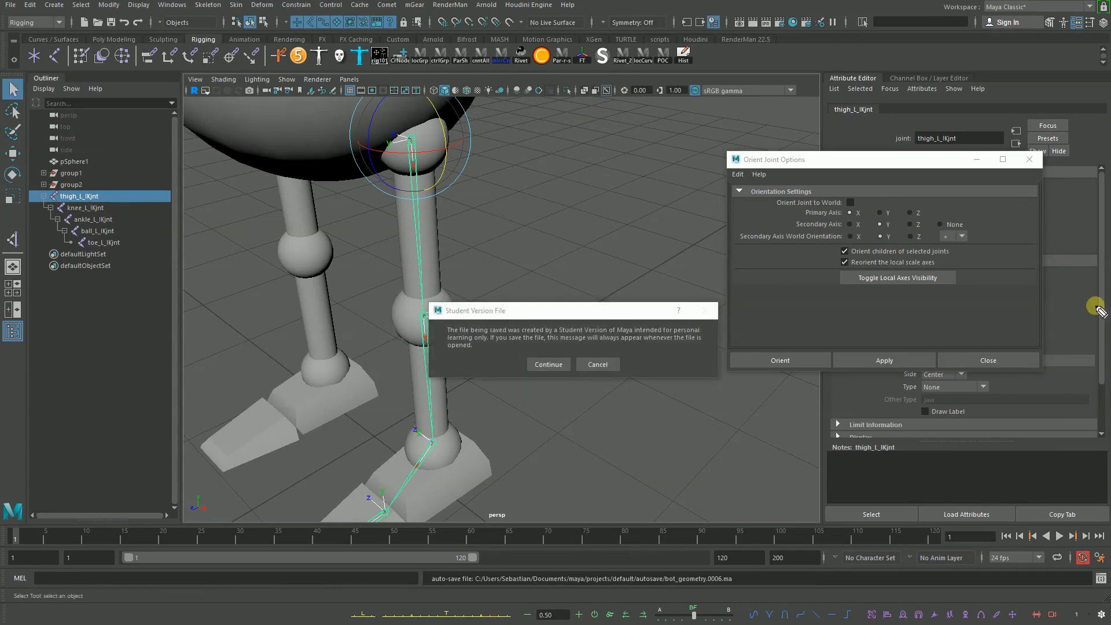
pyautogui.click(548, 364)
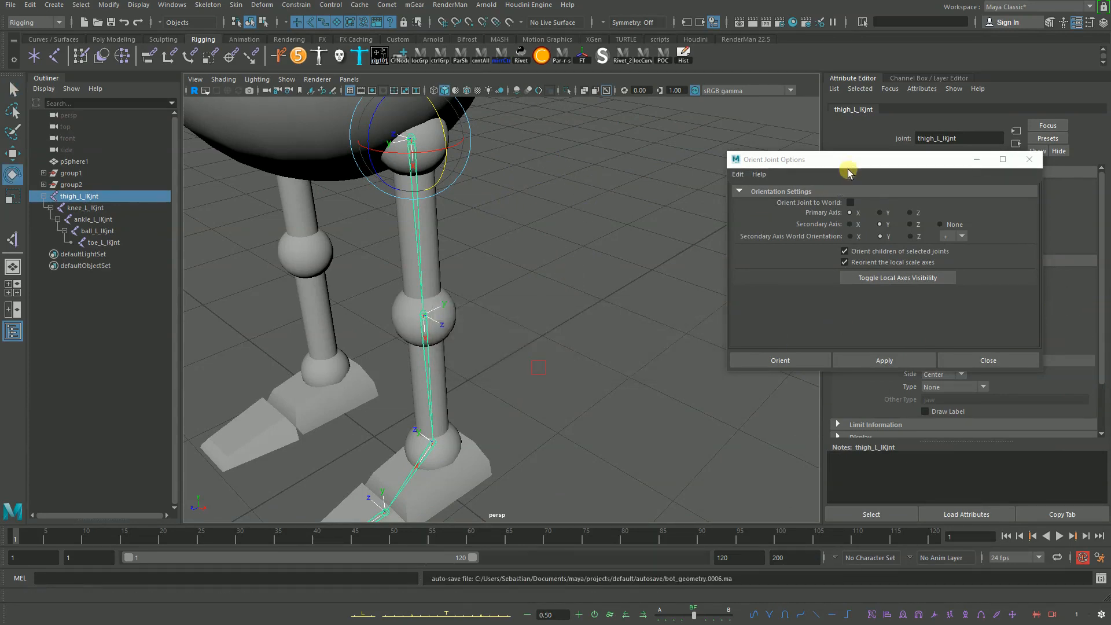
pyautogui.moveTo(849, 162); pyautogui.dragTo(870, 406)
# Step: Handwrite X, Y and Z labels beside the leg and note "Girar (twist)" next to X
pyautogui.click(1106, 299)
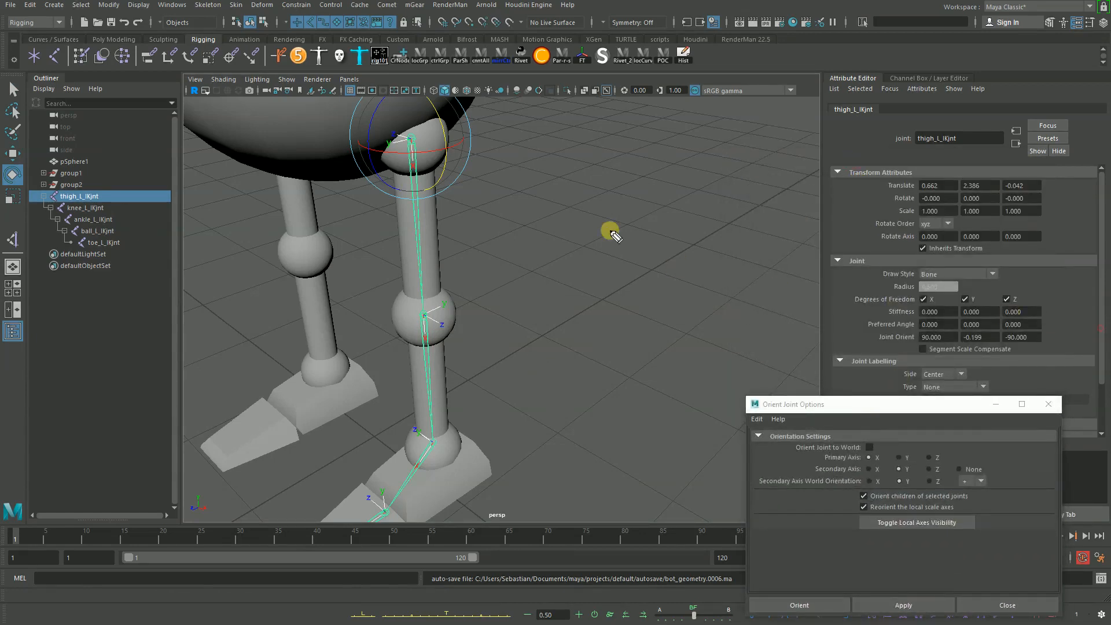
pyautogui.moveTo(528, 148)
pyautogui.mouseDown()
pyautogui.moveTo(558, 181)
pyautogui.moveTo(541, 231)
pyautogui.mouseUp()
pyautogui.moveTo(554, 217)
pyautogui.mouseDown()
pyautogui.moveTo(525, 267)
pyautogui.moveTo(554, 315)
pyautogui.mouseUp()
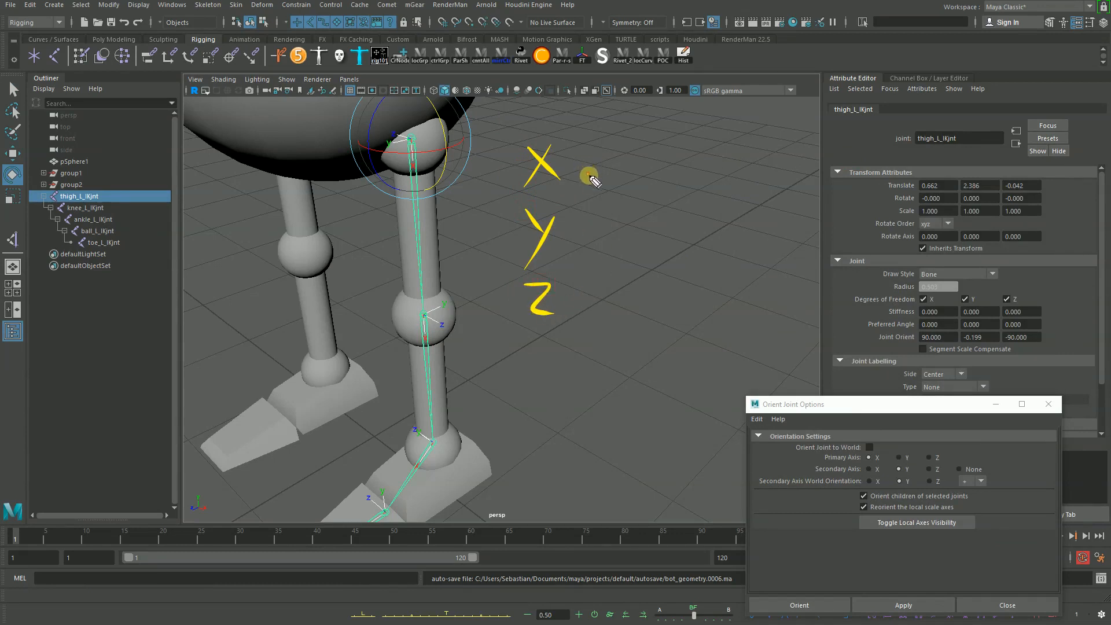
pyautogui.click(586, 255)
pyautogui.click(585, 311)
pyautogui.click(581, 321)
pyautogui.moveTo(620, 142)
pyautogui.mouseDown()
pyautogui.moveTo(626, 176)
pyautogui.moveTo(669, 154)
pyautogui.moveTo(803, 157)
pyautogui.moveTo(807, 136)
pyautogui.mouseUp()
pyautogui.moveTo(816, 116); pyautogui.dragTo(818, 165)
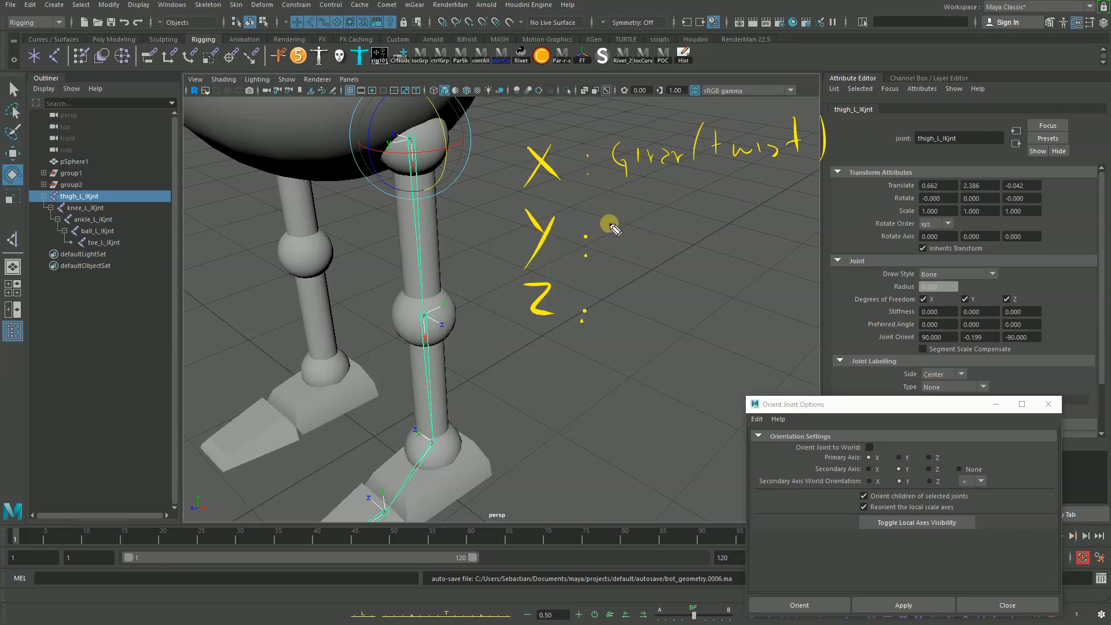
# Step: Handwrite "Bend" next to Y and "Side to side" next to Z in the on-screen notes
pyautogui.moveTo(614, 219)
pyautogui.mouseDown()
pyautogui.moveTo(615, 246)
pyautogui.moveTo(617, 223)
pyautogui.moveTo(675, 246)
pyautogui.mouseUp()
pyautogui.moveTo(680, 206); pyautogui.dragTo(682, 246)
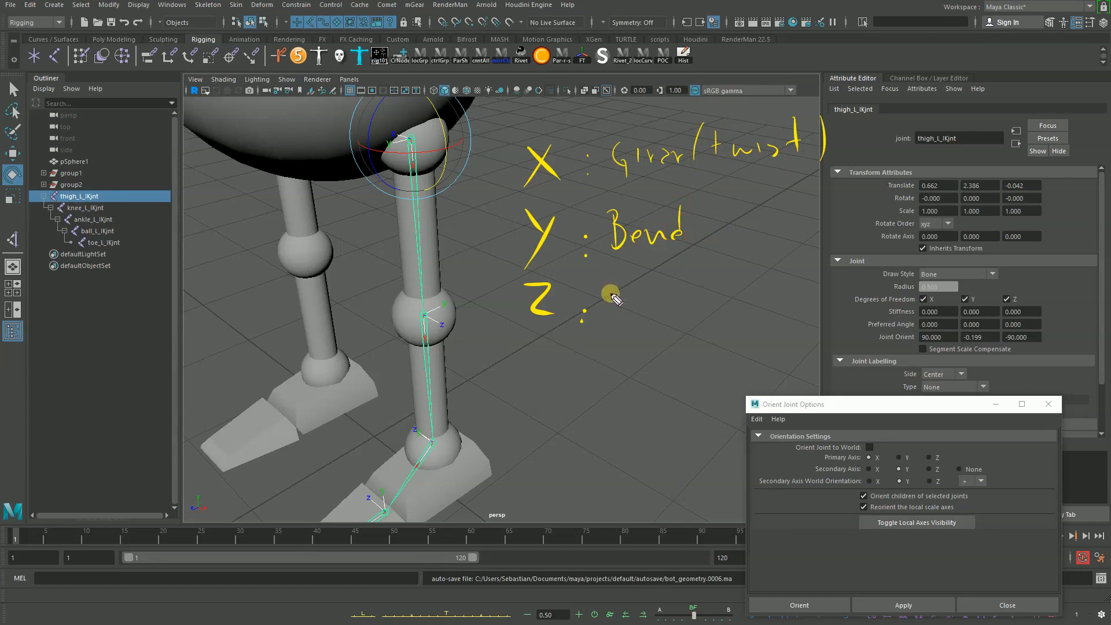
pyautogui.moveTo(618, 298); pyautogui.dragTo(798, 300)
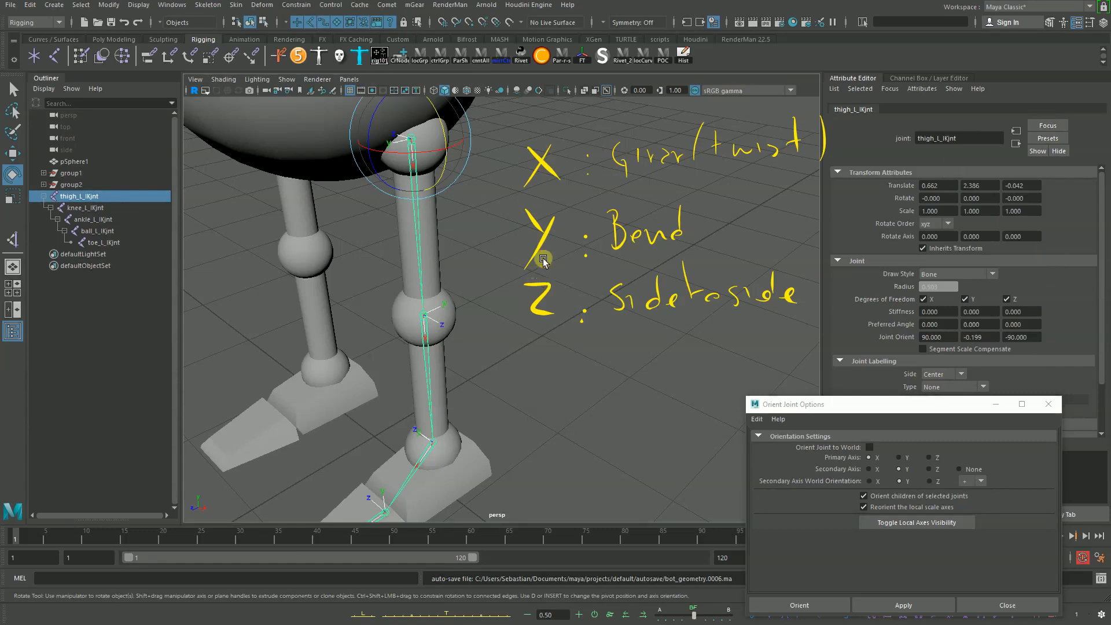
# Step: Try twisting the left thigh joint about X by about -10 degrees and undo the rotation
pyautogui.press('q')
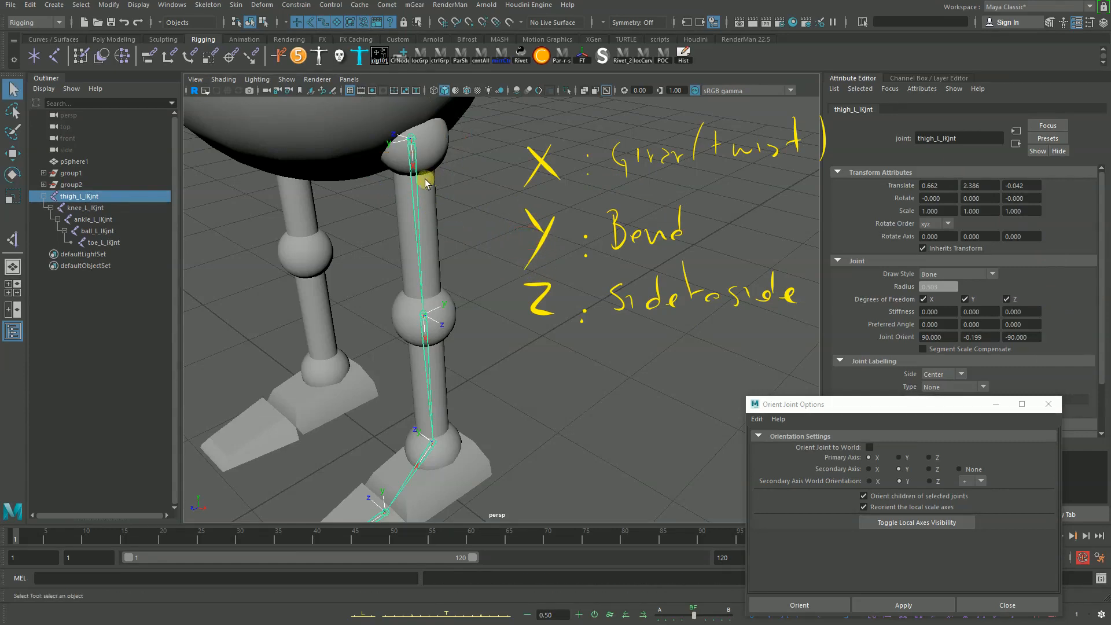
pyautogui.press('e')
pyautogui.moveTo(417, 166)
pyautogui.mouseDown()
pyautogui.moveTo(392, 154)
pyautogui.moveTo(422, 161)
pyautogui.mouseUp()
pyautogui.hotkey('ctrl', 'z')
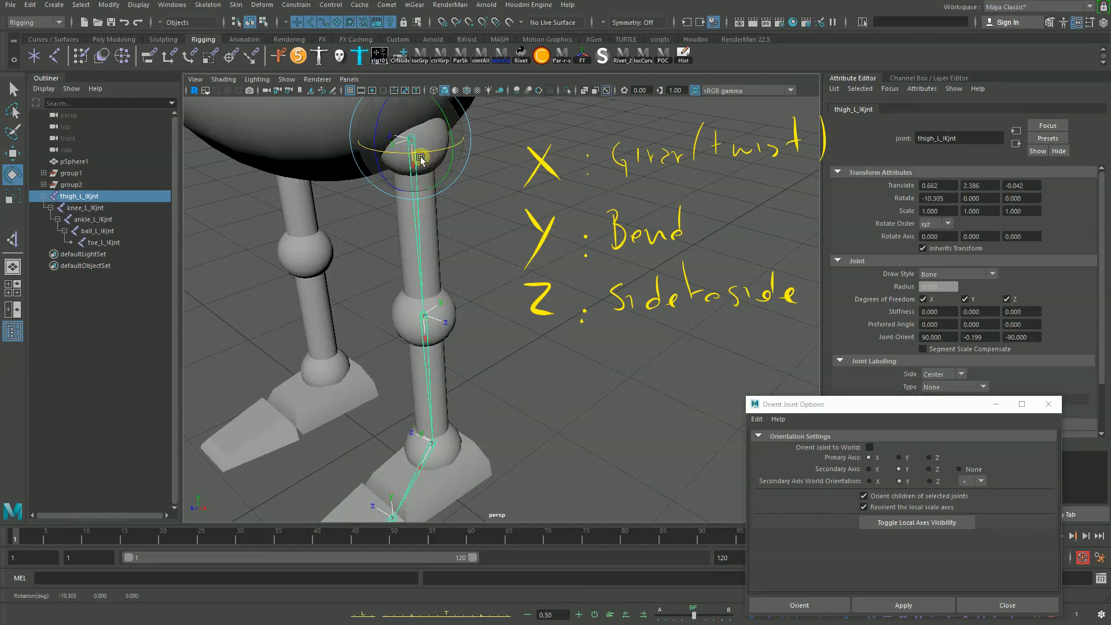
pyautogui.hotkey('ctrl', 'z')
# Step: Reselect the left thigh joint, try a bending rotation on it, and undo the rotation
pyautogui.click(441, 263)
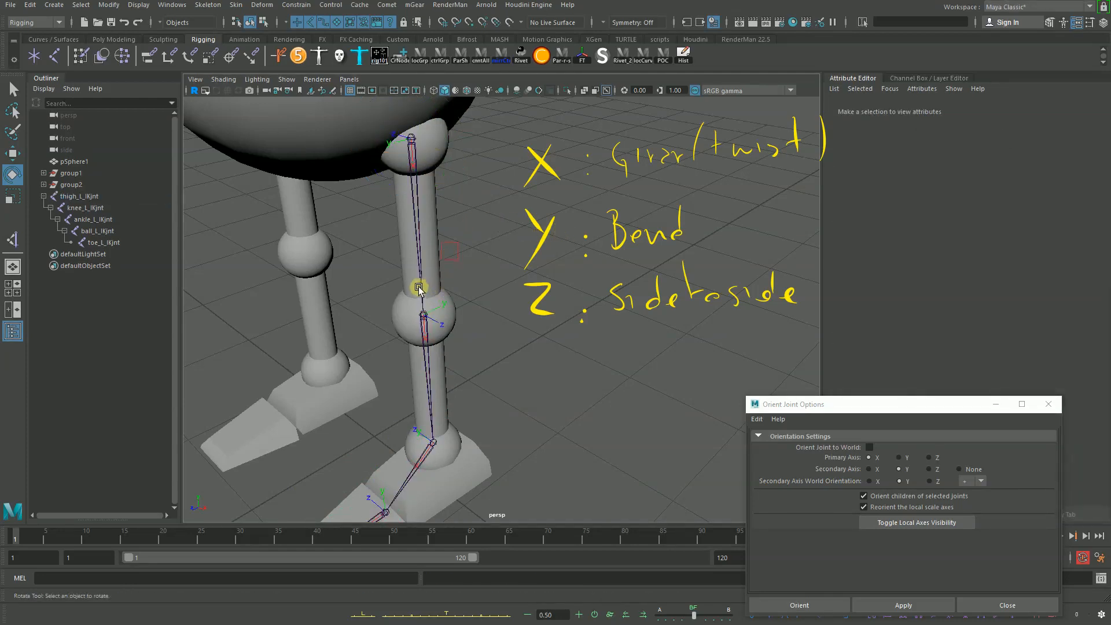
pyautogui.click(421, 285)
pyautogui.moveTo(372, 129); pyautogui.dragTo(382, 186)
pyautogui.hotkey('ctrl', 'z')
pyautogui.hotkey('ctrl', 'z')
# Step: Try bending the left knee joint about Z by about 37 and 49 degrees, undoing each rotation
pyautogui.click(429, 334)
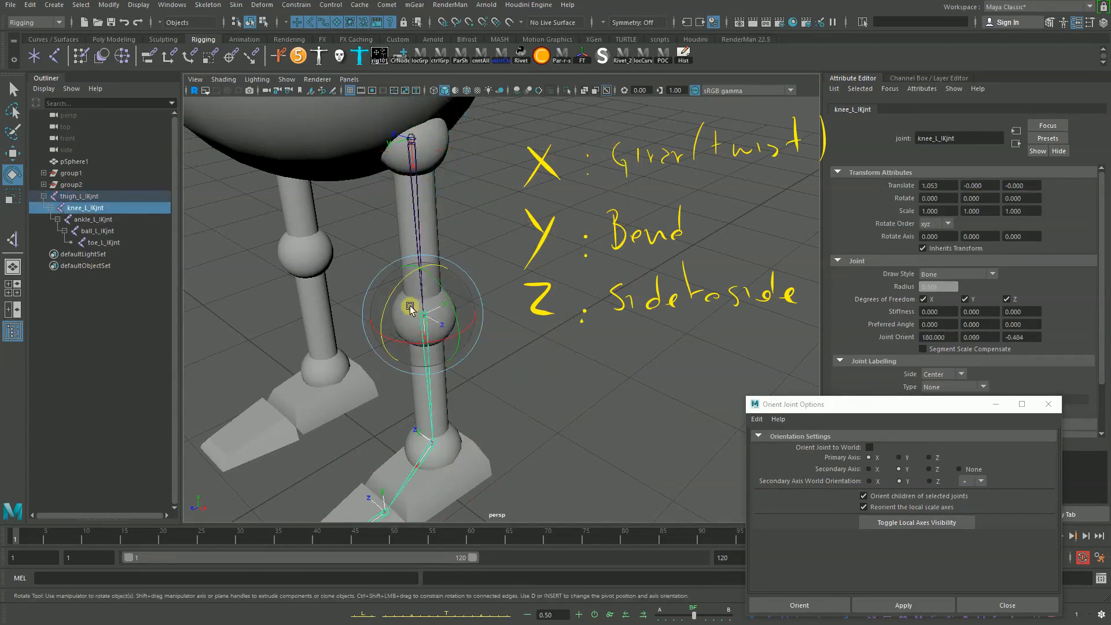
pyautogui.moveTo(392, 281); pyautogui.dragTo(398, 371)
pyautogui.hotkey('ctrl', 'z')
pyautogui.hotkey('ctrl', 'z')
pyautogui.hotkey('ctrl', 'z')
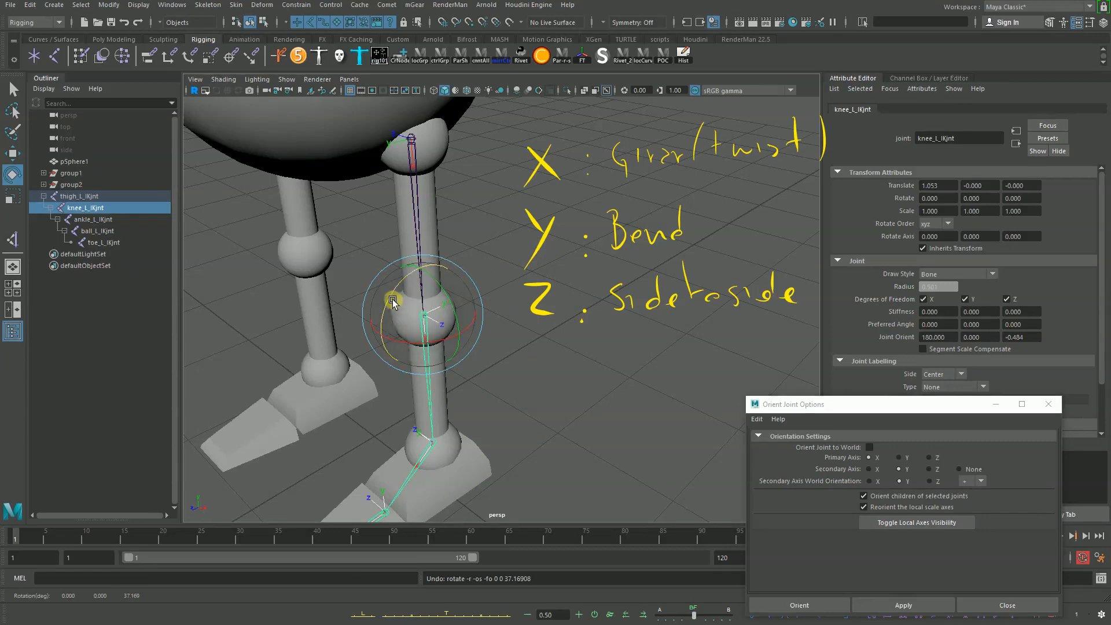
pyautogui.moveTo(387, 308)
pyautogui.mouseDown()
pyautogui.moveTo(389, 341)
pyautogui.moveTo(391, 324)
pyautogui.mouseUp()
pyautogui.hotkey('ctrl', 'z')
pyautogui.hotkey('ctrl', 'z')
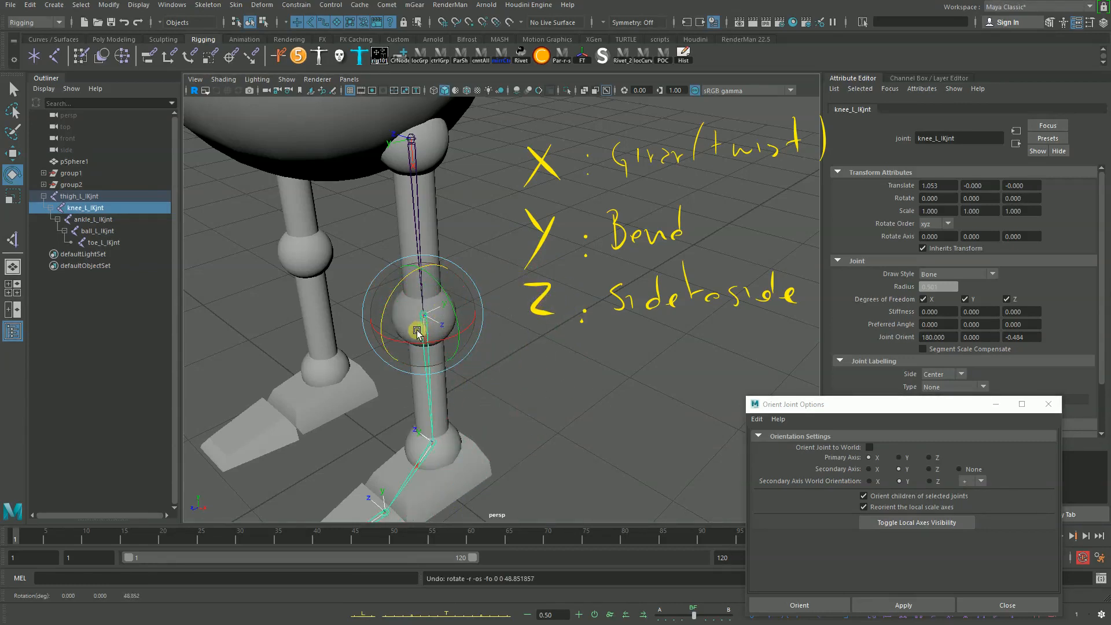
# Step: Try a sideways rotation on the left knee joint from a front view and undo it
pyautogui.keyDown('alt'); pyautogui.moveTo(469, 266); pyautogui.dragTo(498, 250); pyautogui.keyUp('alt')
pyautogui.moveTo(459, 283); pyautogui.dragTo(645, 299)
pyautogui.hotkey('ctrl', 'z')
# Step: Select the left thigh joint instead of the hip geometry, try a sideways rotation, and undo it
pyautogui.click(423, 151)
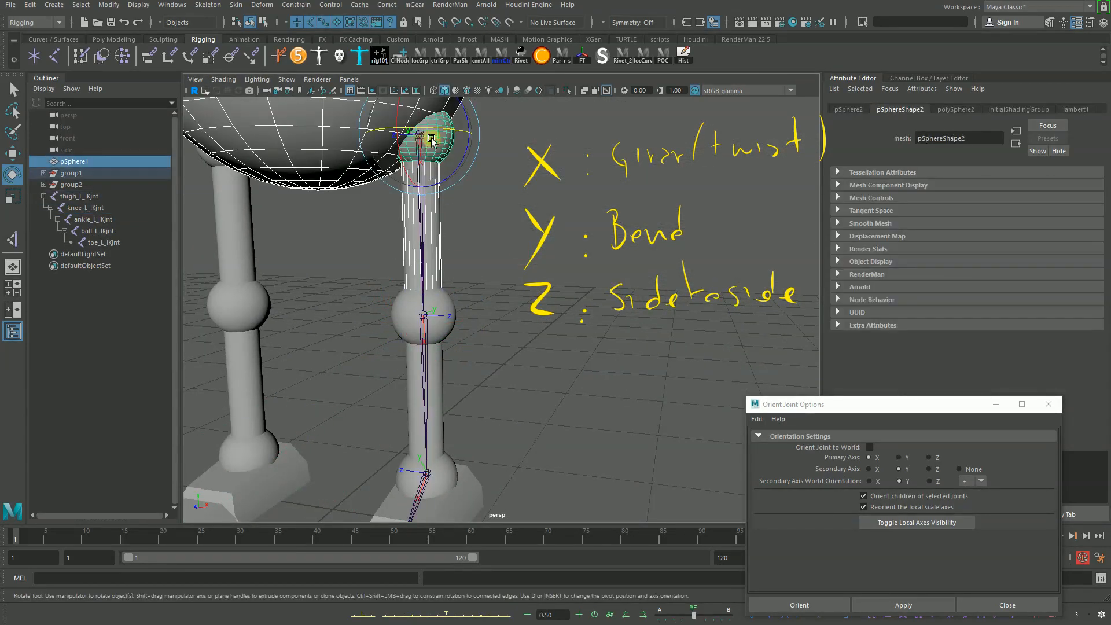
pyautogui.press('q')
pyautogui.click(421, 136)
pyautogui.press('e')
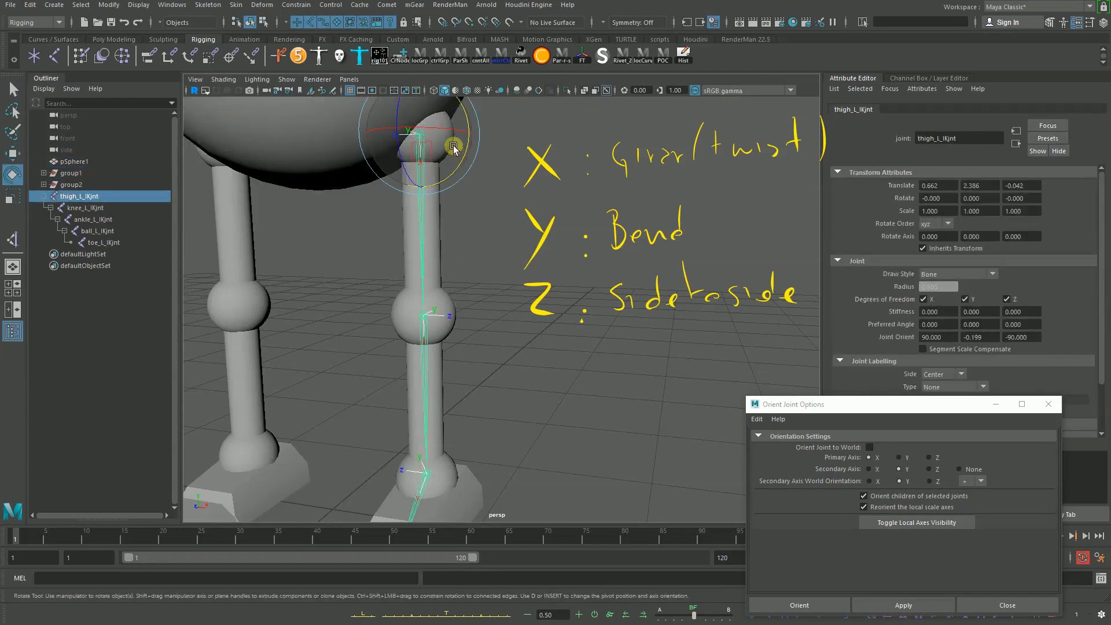
pyautogui.moveTo(455, 145)
pyautogui.mouseDown()
pyautogui.moveTo(461, 177)
pyautogui.moveTo(437, 150)
pyautogui.moveTo(435, 170)
pyautogui.moveTo(448, 165)
pyautogui.mouseUp()
pyautogui.hotkey('ctrl', 'z')
# Step: Select the left knee joint, try rotating it about Y by about 61 degrees, and undo the rotation
pyautogui.keyDown('alt'); pyautogui.moveTo(491, 238); pyautogui.dragTo(380, 291); pyautogui.keyUp('alt')
pyautogui.click(426, 307)
pyautogui.hotkey('ctrl', 'z')
pyautogui.keyDown('alt'); pyautogui.moveTo(504, 336); pyautogui.dragTo(604, 326); pyautogui.keyUp('alt')
pyautogui.moveTo(467, 273); pyautogui.dragTo(478, 307)
pyautogui.keyDown('alt'); pyautogui.moveTo(523, 253); pyautogui.dragTo(479, 228); pyautogui.keyUp('alt')
pyautogui.hotkey('ctrl', 'z')
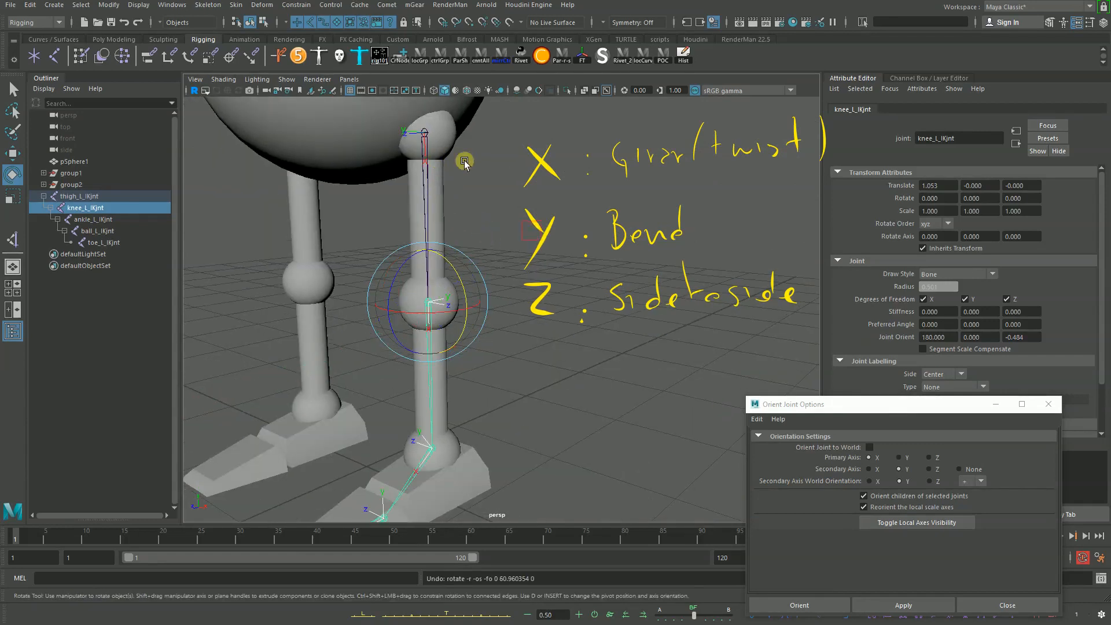
# Step: Select the left thigh joint, try rotating it about Y by about 3.5 degrees, and undo the rotation
pyautogui.click(421, 175)
pyautogui.keyDown('alt'); pyautogui.moveTo(397, 166); pyautogui.dragTo(401, 247); pyautogui.keyUp('alt')
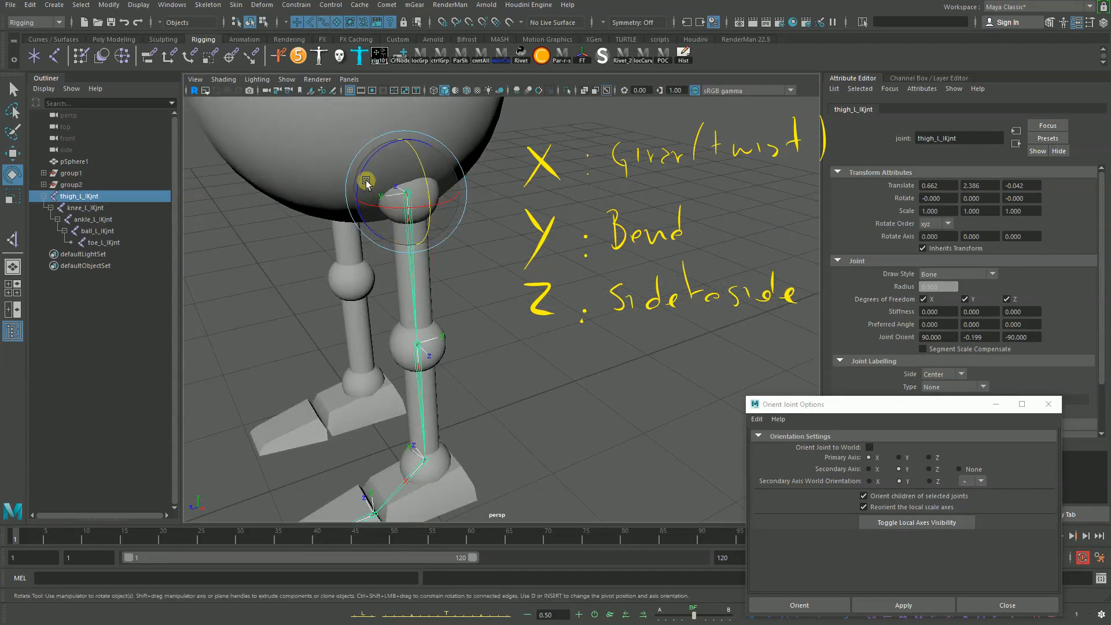
pyautogui.moveTo(361, 175); pyautogui.dragTo(422, 179)
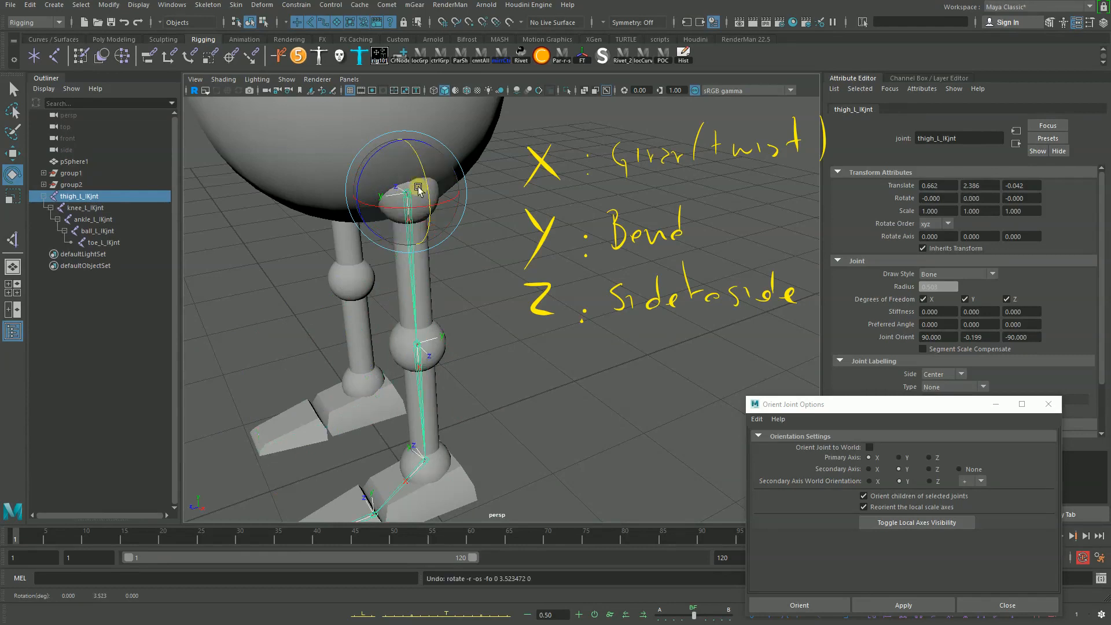
pyautogui.keyDown('alt'); pyautogui.moveTo(459, 243); pyautogui.dragTo(425, 231); pyautogui.keyUp('alt')
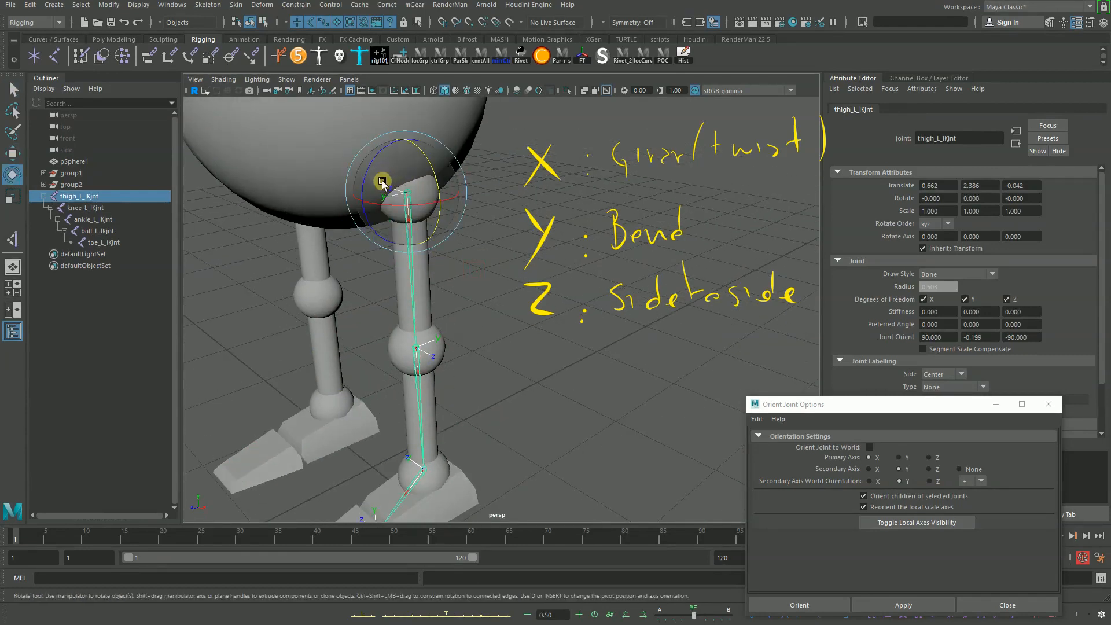
# Step: Try bending the left knee joint about Z by about 58 degrees and undo the rotation
pyautogui.click(417, 356)
pyautogui.moveTo(384, 323); pyautogui.dragTo(414, 380)
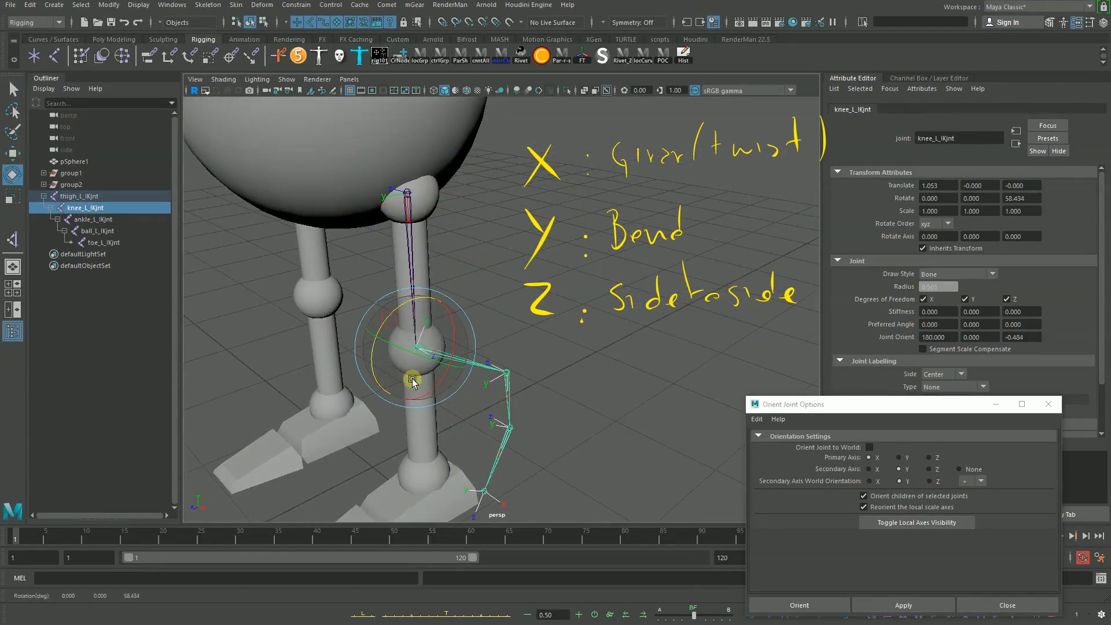
pyautogui.hotkey('ctrl', 'z')
pyautogui.keyDown('alt'); pyautogui.moveTo(384, 320); pyautogui.dragTo(431, 189, button='middle'); pyautogui.keyUp('alt')
pyautogui.keyDown('alt'); pyautogui.moveTo(431, 189); pyautogui.dragTo(554, 156); pyautogui.keyUp('alt')
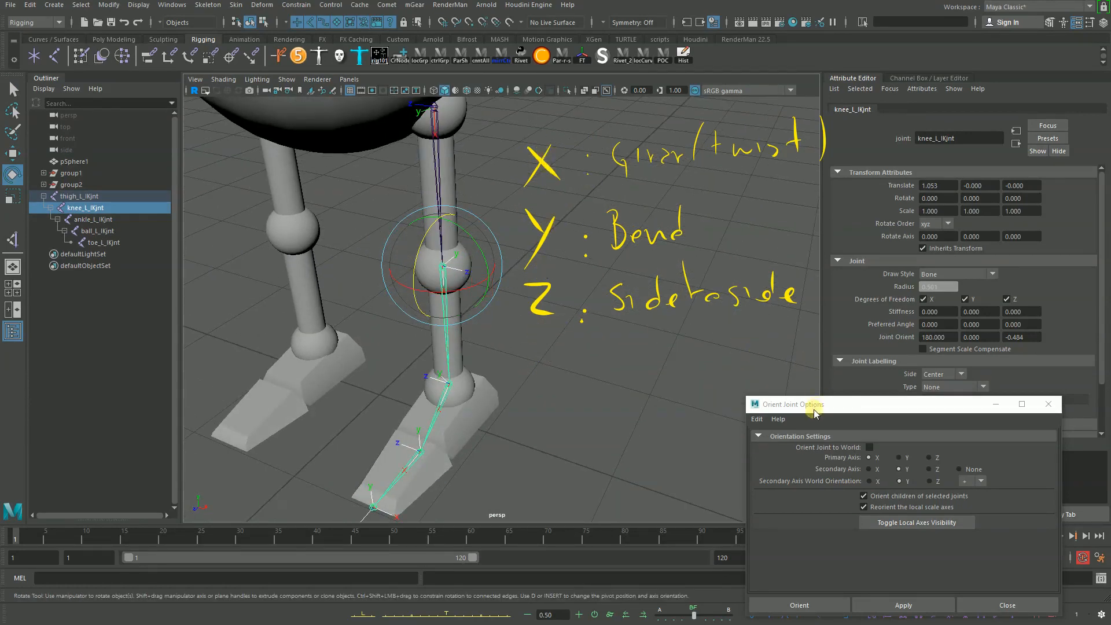
# Step: Move the Orient Joint Options window closer to the leg and select the left thigh joint
pyautogui.moveTo(814, 412); pyautogui.dragTo(691, 319)
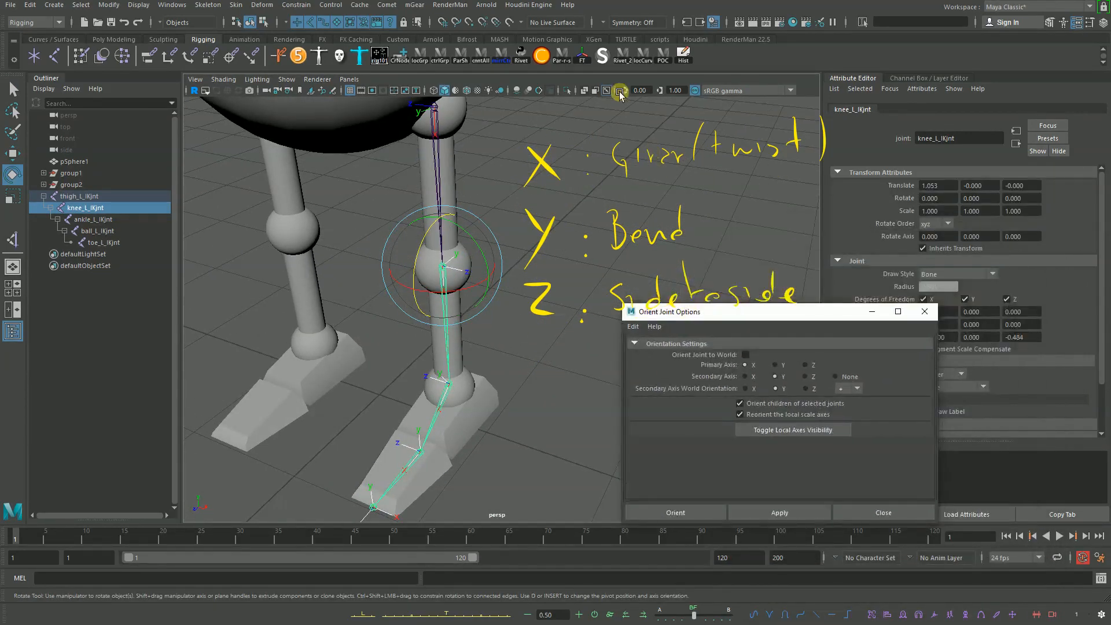
pyautogui.keyDown('alt'); pyautogui.moveTo(467, 216); pyautogui.dragTo(409, 173); pyautogui.keyUp('alt')
pyautogui.press('q')
pyautogui.click(408, 174)
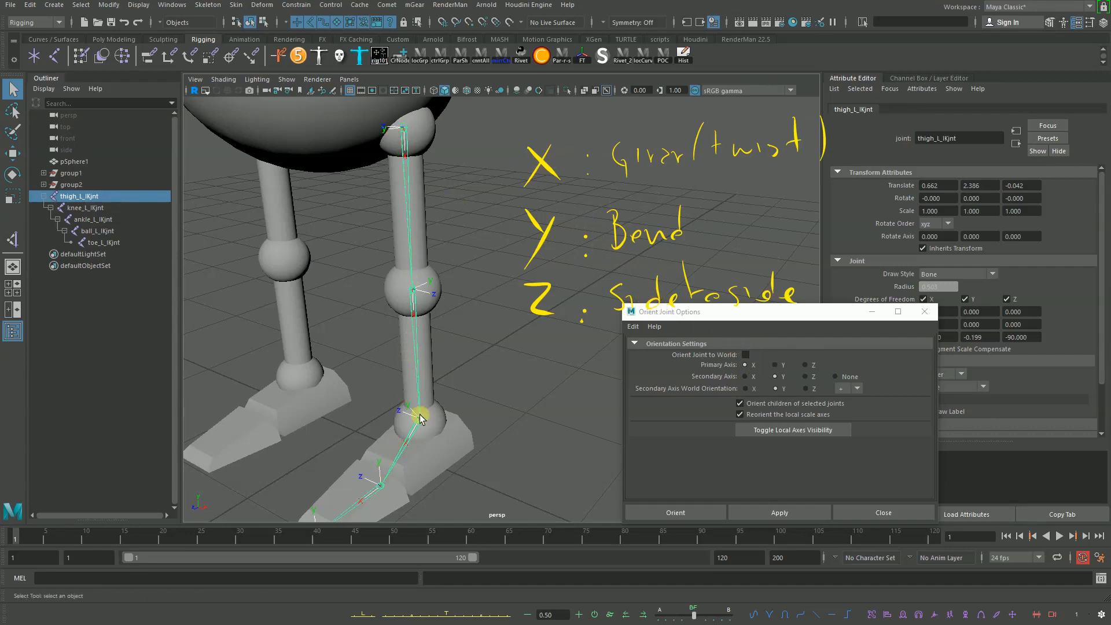
# Step: Try rotating the left thigh joint about Z by about -40 degrees and undo the rotation
pyautogui.keyDown('alt'); pyautogui.moveTo(436, 281); pyautogui.dragTo(411, 253); pyautogui.keyUp('alt')
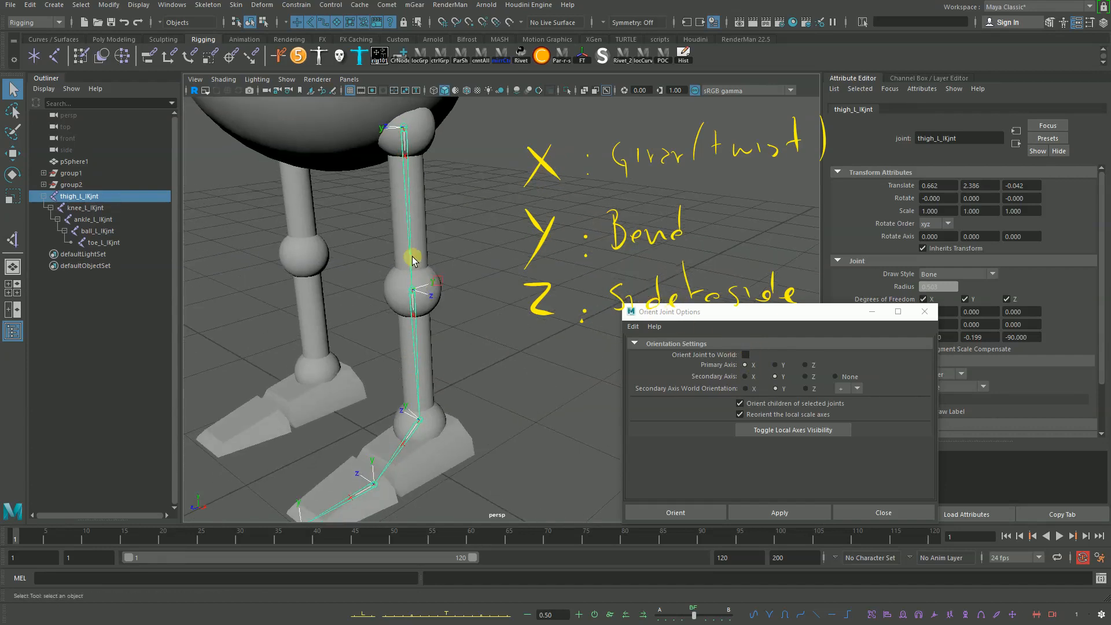
pyautogui.press('e')
pyautogui.moveTo(385, 141); pyautogui.dragTo(375, 179)
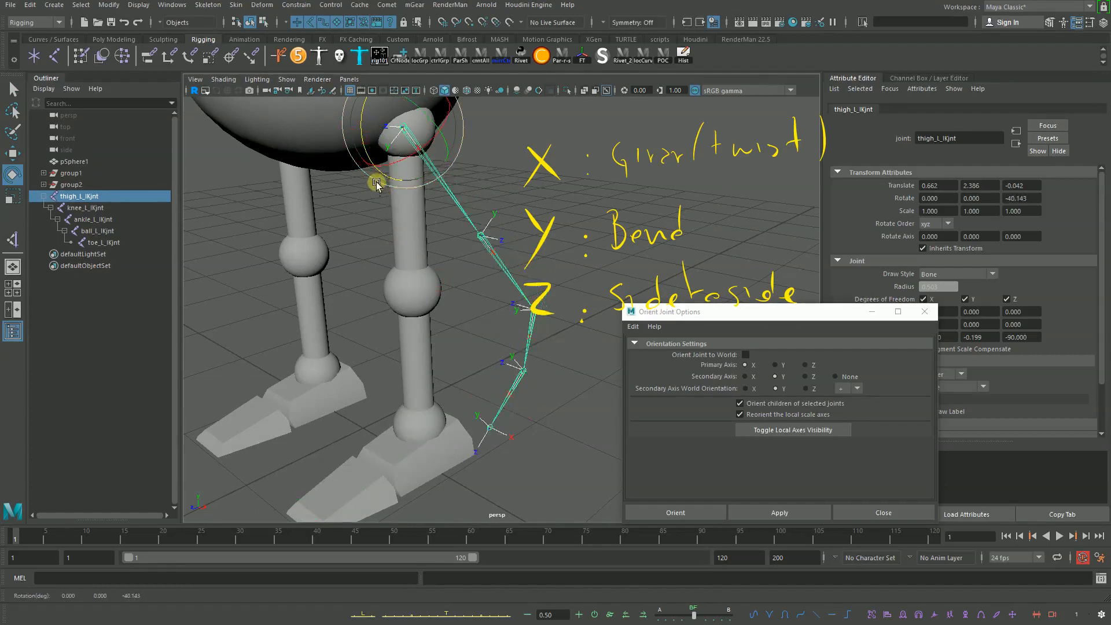
pyautogui.hotkey('ctrl', 'z')
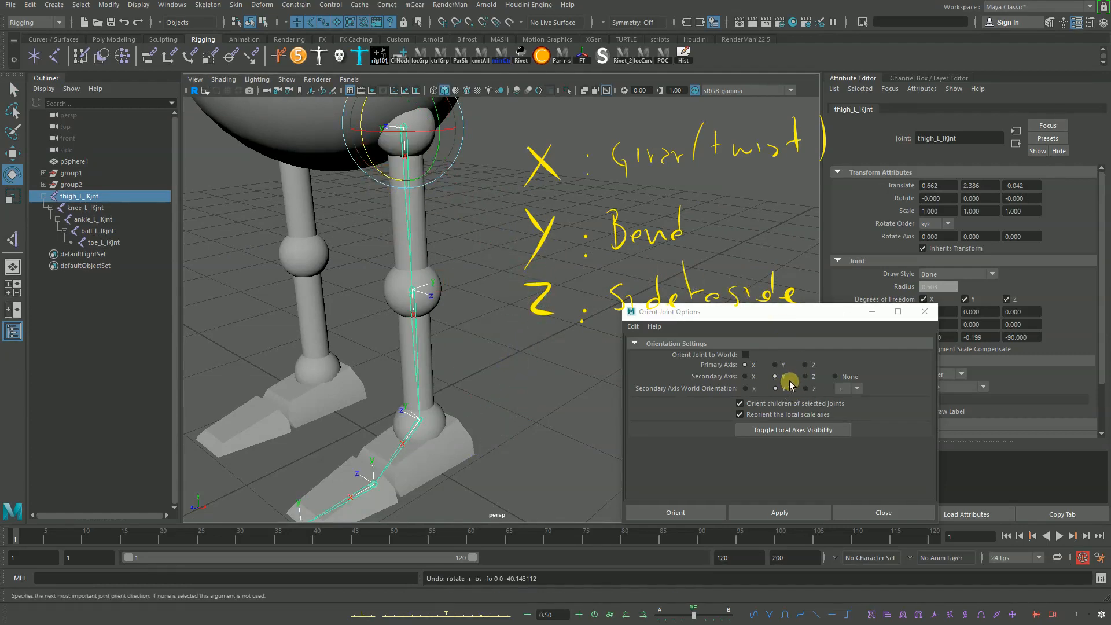
# Step: Try bending the left leg about Z by about 43 degrees, select the left knee joint, and undo the rotation
pyautogui.keyDown('alt'); pyautogui.moveTo(442, 294); pyautogui.dragTo(441, 340); pyautogui.keyUp('alt')
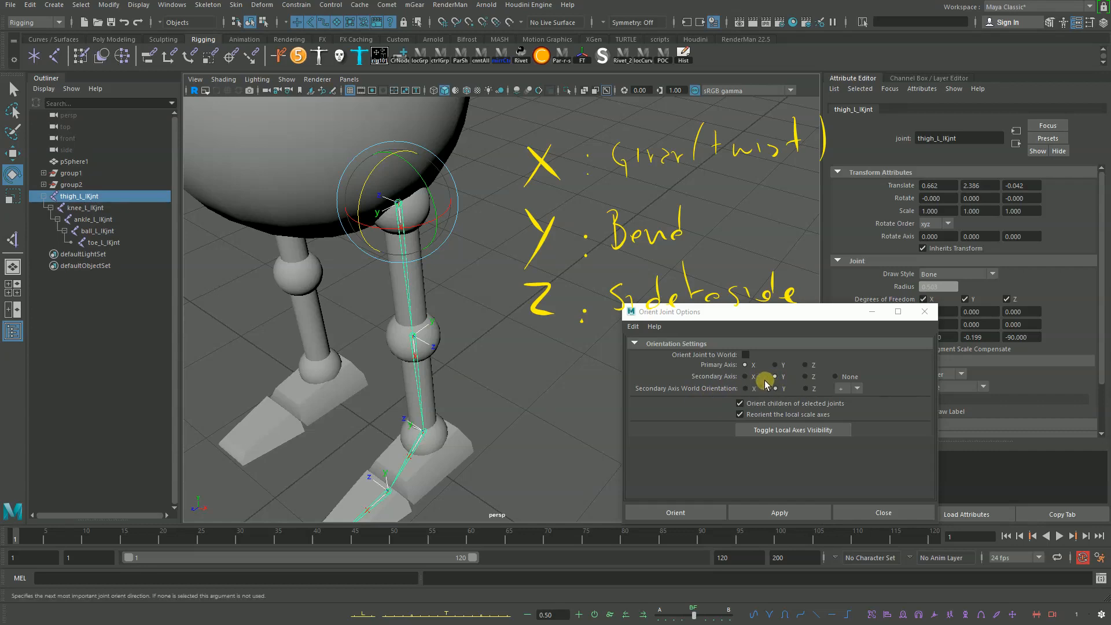
pyautogui.keyDown('alt'); pyautogui.moveTo(414, 218); pyautogui.dragTo(397, 203); pyautogui.keyUp('alt')
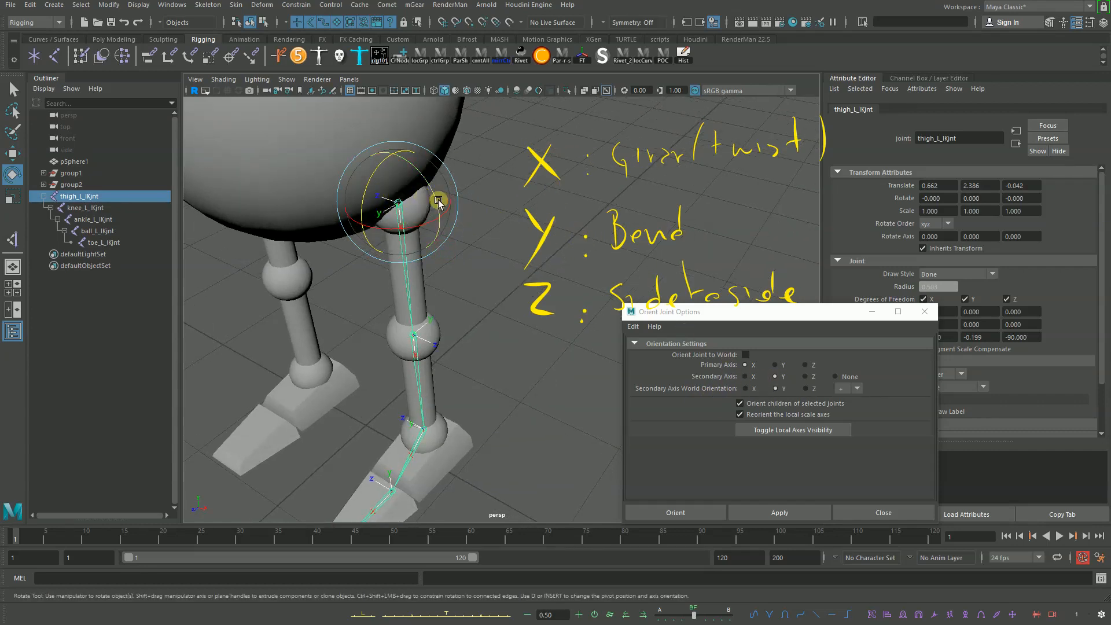
pyautogui.moveTo(368, 182); pyautogui.dragTo(406, 350)
pyautogui.click(409, 348)
pyautogui.hotkey('ctrl', 'z')
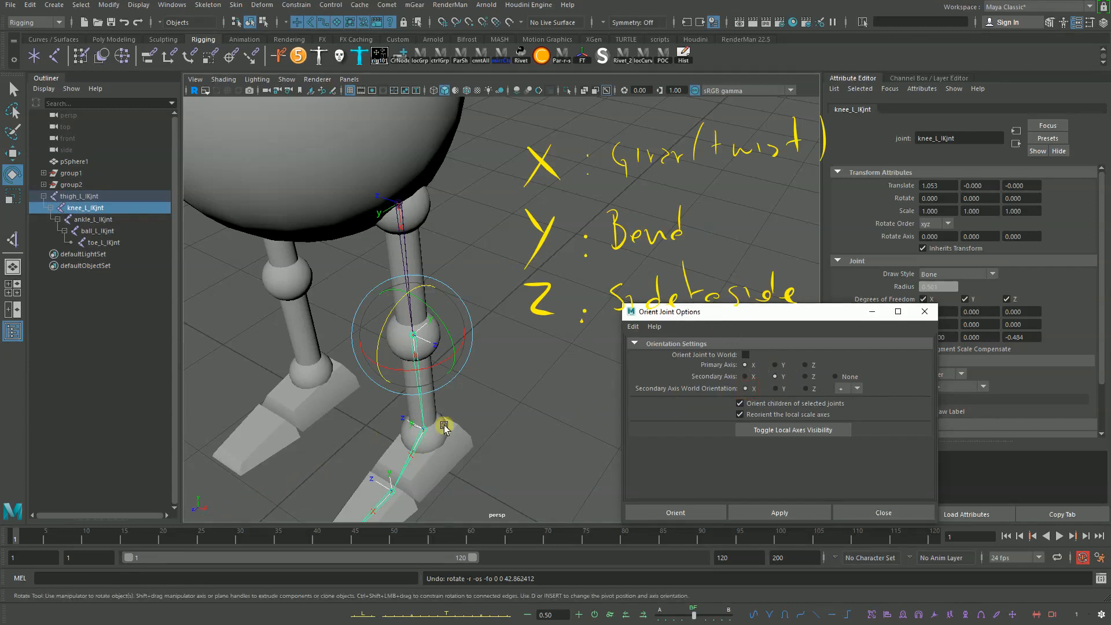
# Step: Apply Orient Joint to the left thigh joint and its children with X as the secondary axis world orientation
pyautogui.click(408, 237)
pyautogui.keyDown('alt'); pyautogui.moveTo(408, 237); pyautogui.dragTo(418, 210); pyautogui.keyUp('alt')
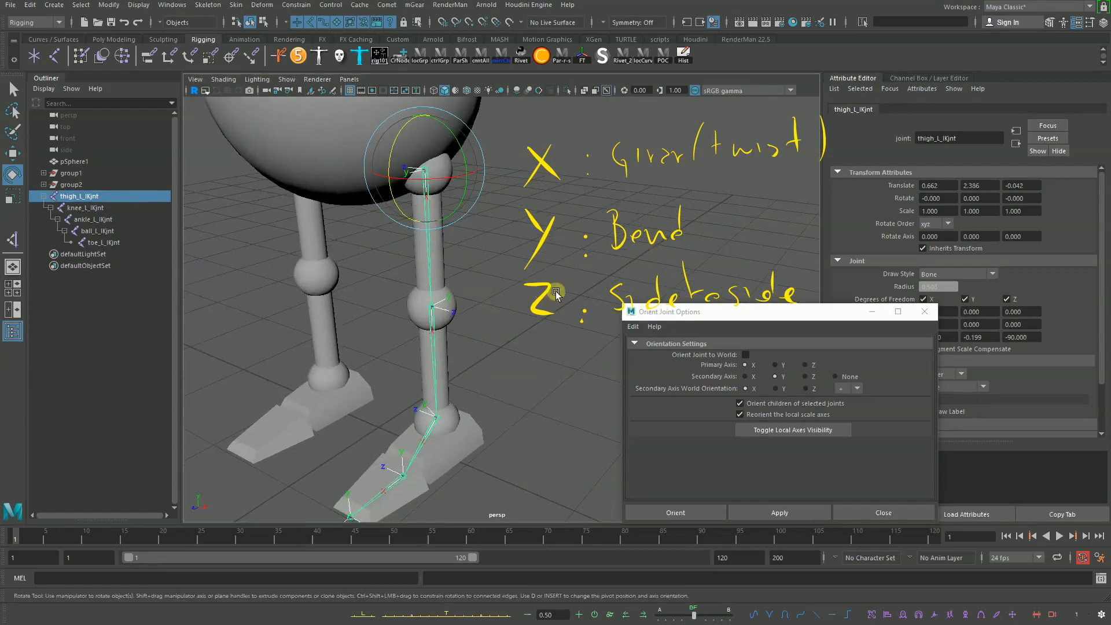
pyautogui.click(772, 509)
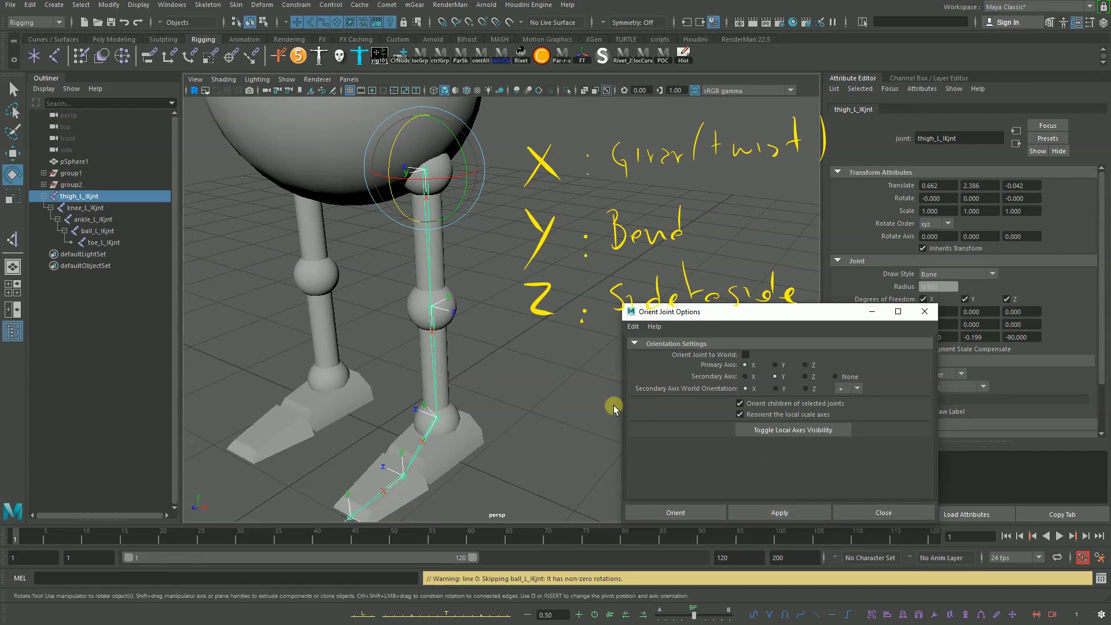
# Step: Reselect the left thigh joint and switch from its detailed attributes to its channel values
pyautogui.click(426, 233)
pyautogui.click(427, 233)
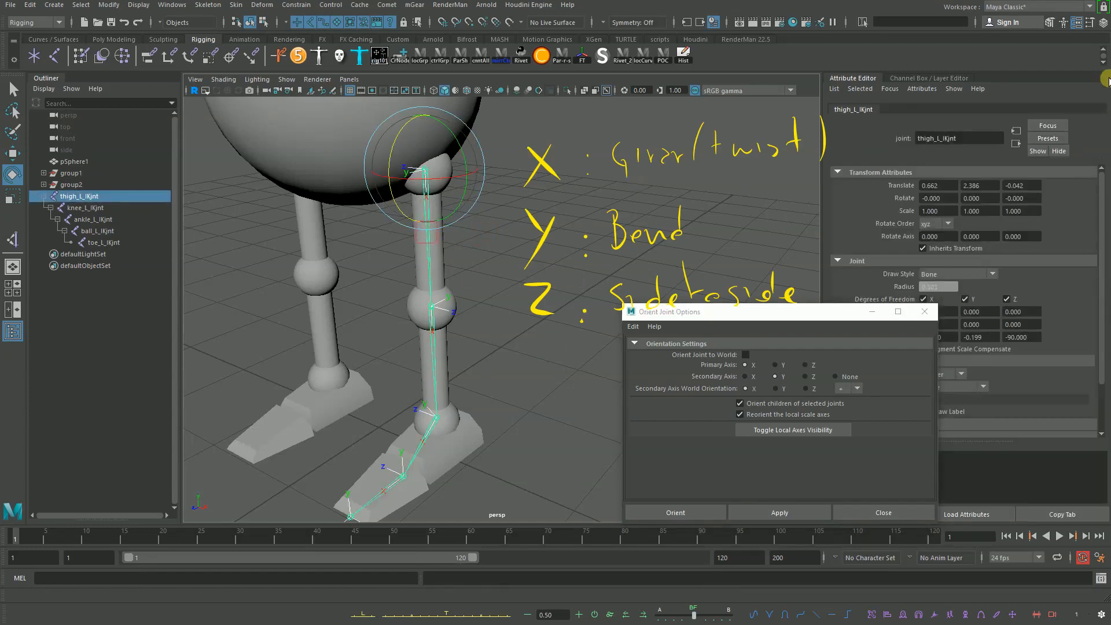
pyautogui.click(1090, 22)
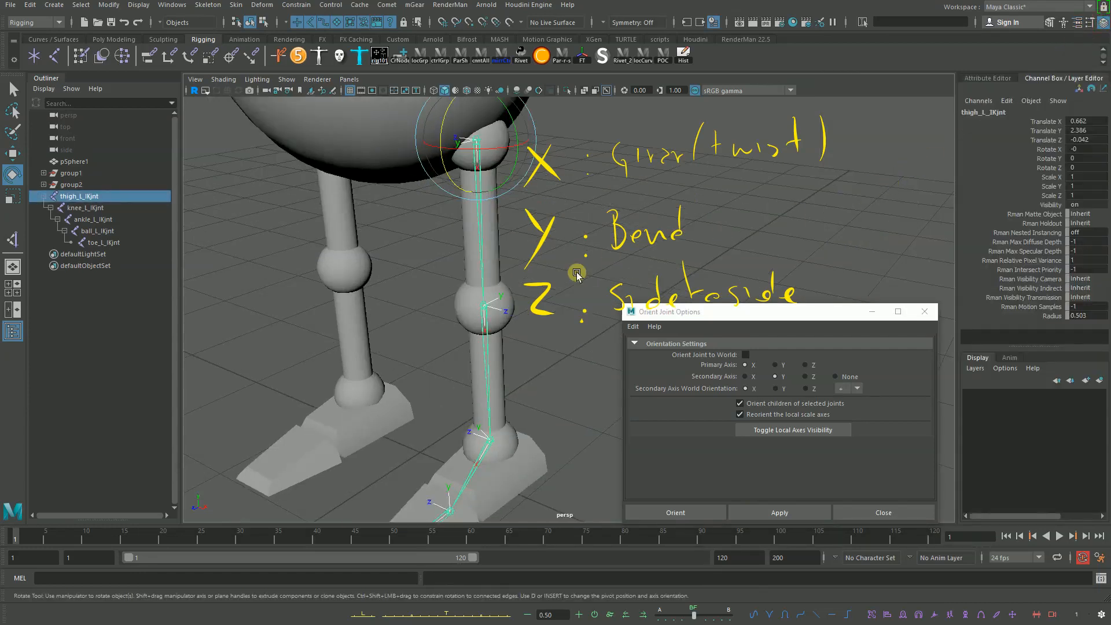
# Step: Check the left knee joint's rotation values and set the left thigh joint's Rotate X to 0
pyautogui.press('q')
pyautogui.click(483, 311)
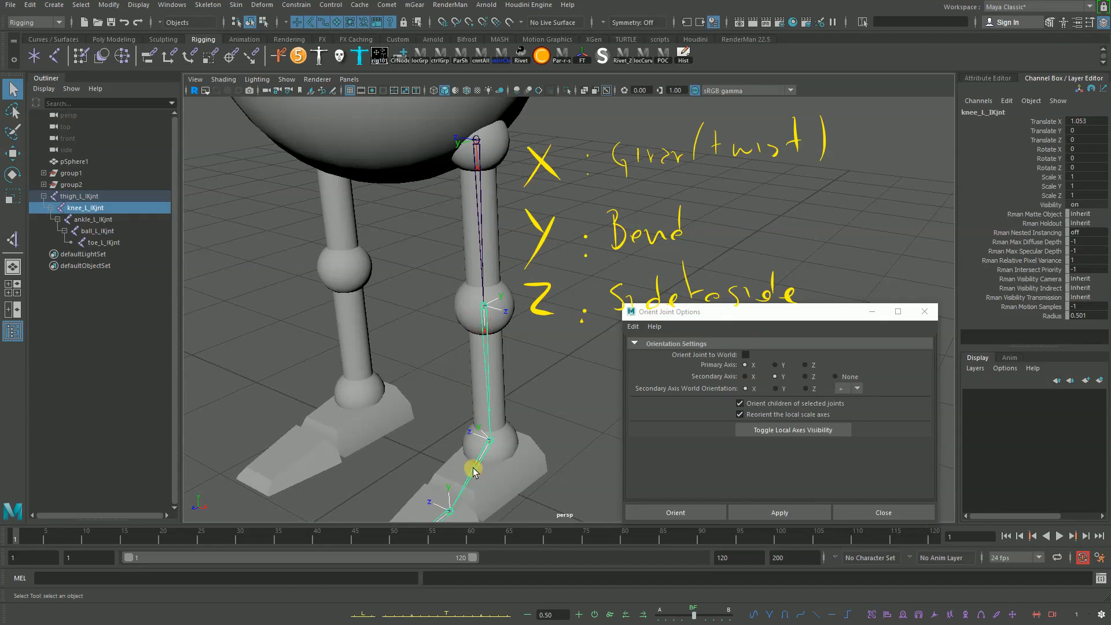
pyautogui.moveTo(473, 470); pyautogui.dragTo(444, 509)
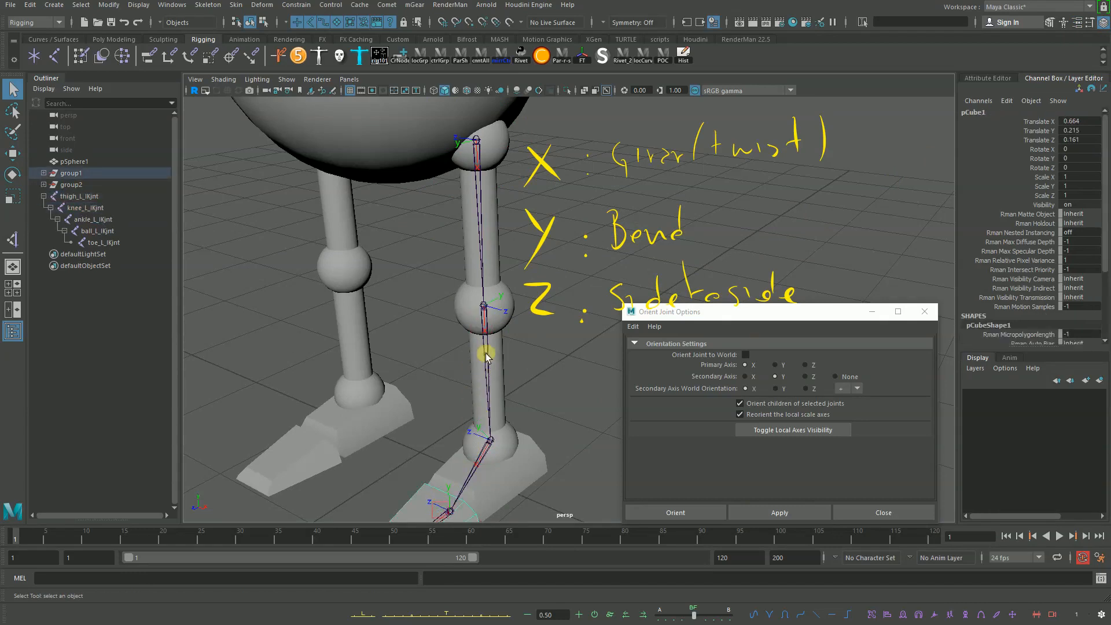
pyautogui.click(482, 321)
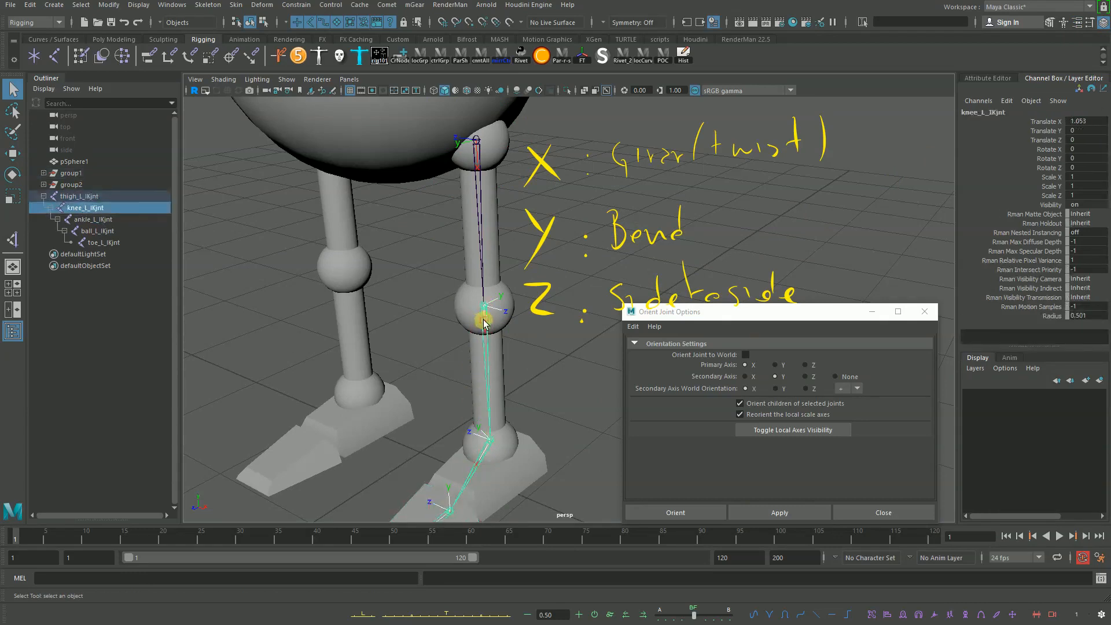
pyautogui.click(474, 181)
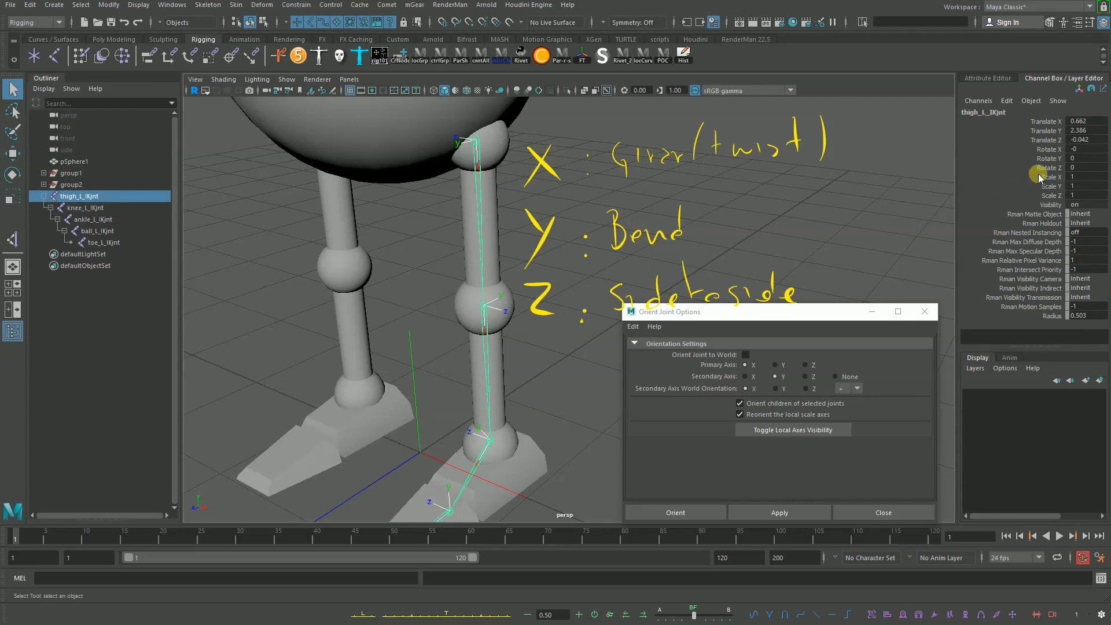
pyautogui.press('Return')
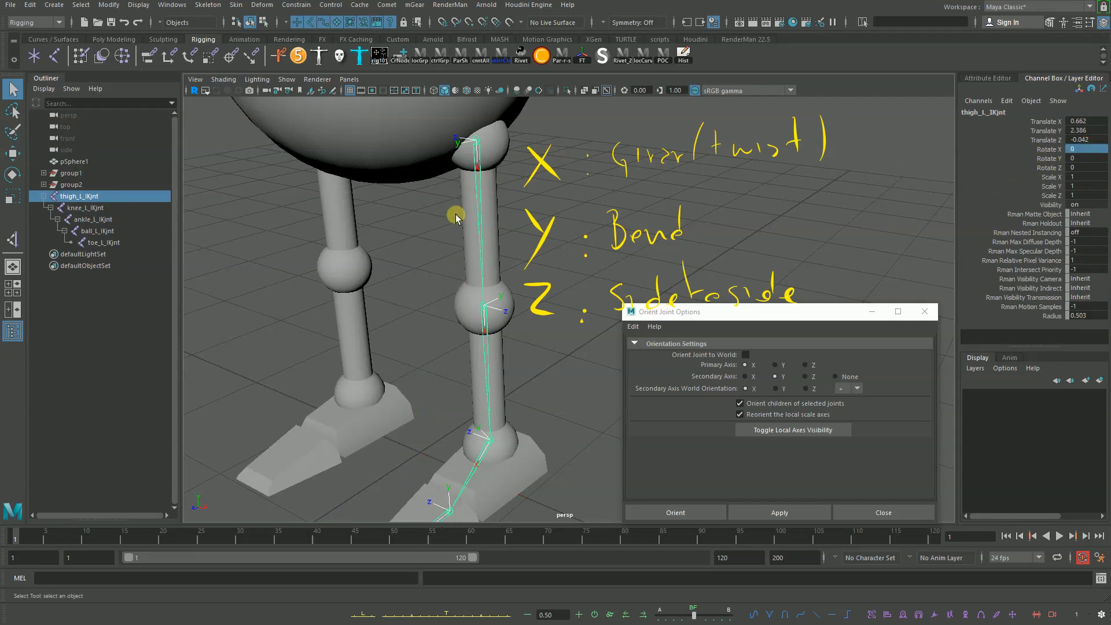
# Step: Reapply Orient Joint to the left thigh joint chain and set the ball joint's Rotate X to 0
pyautogui.keyDown('alt'); pyautogui.moveTo(422, 246); pyautogui.dragTo(389, 226, button='middle'); pyautogui.keyUp('alt')
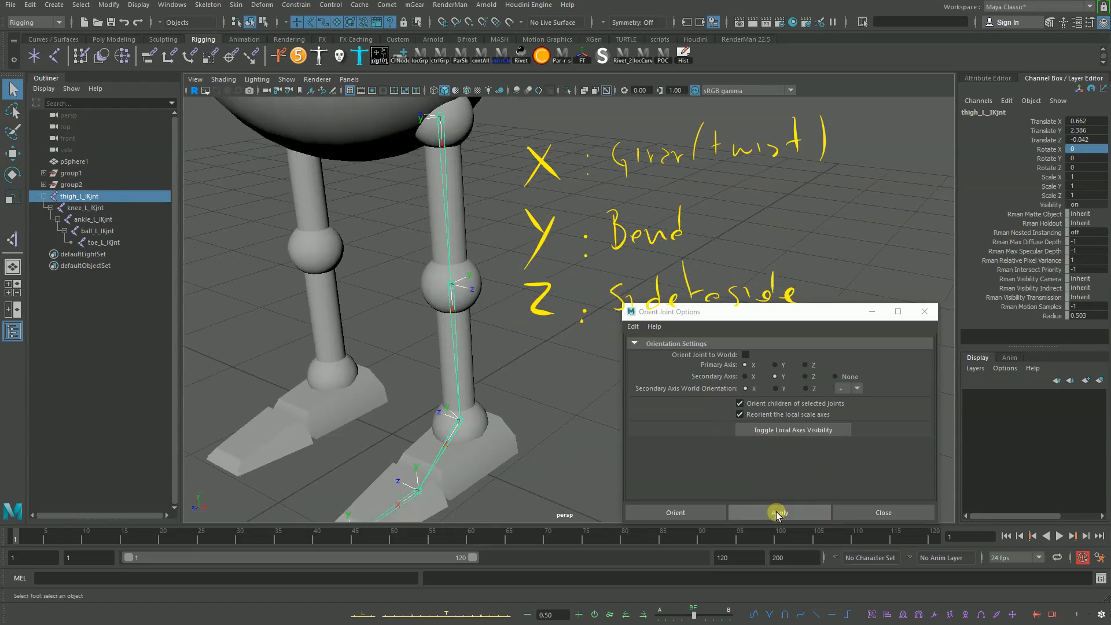
pyautogui.click(777, 514)
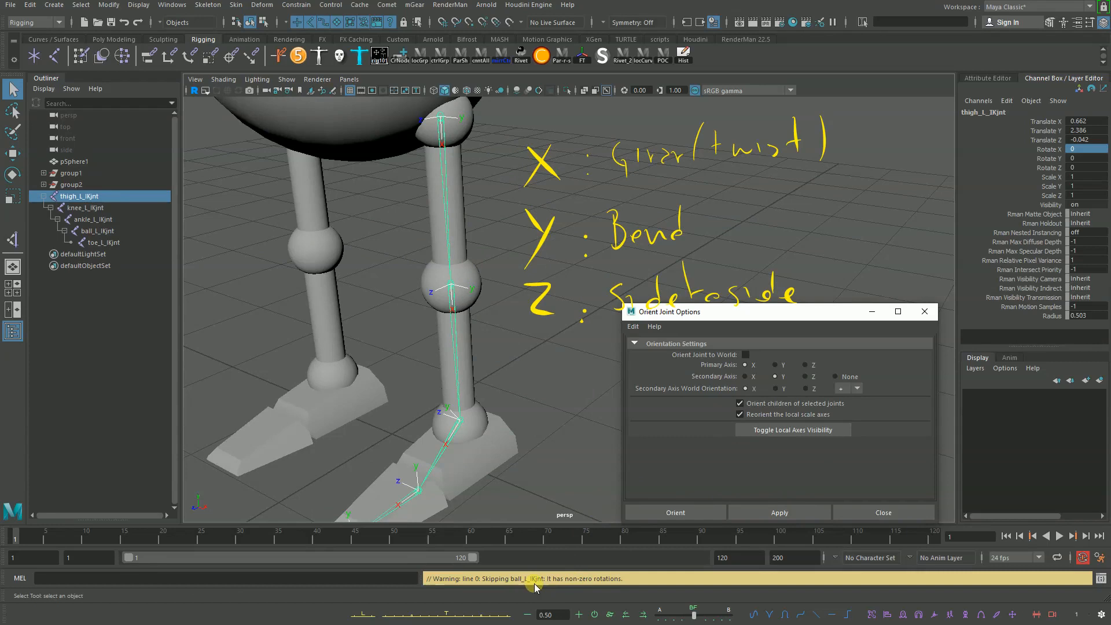
pyautogui.keyDown('alt'); pyautogui.moveTo(442, 460); pyautogui.dragTo(451, 429, button='middle'); pyautogui.keyUp('alt')
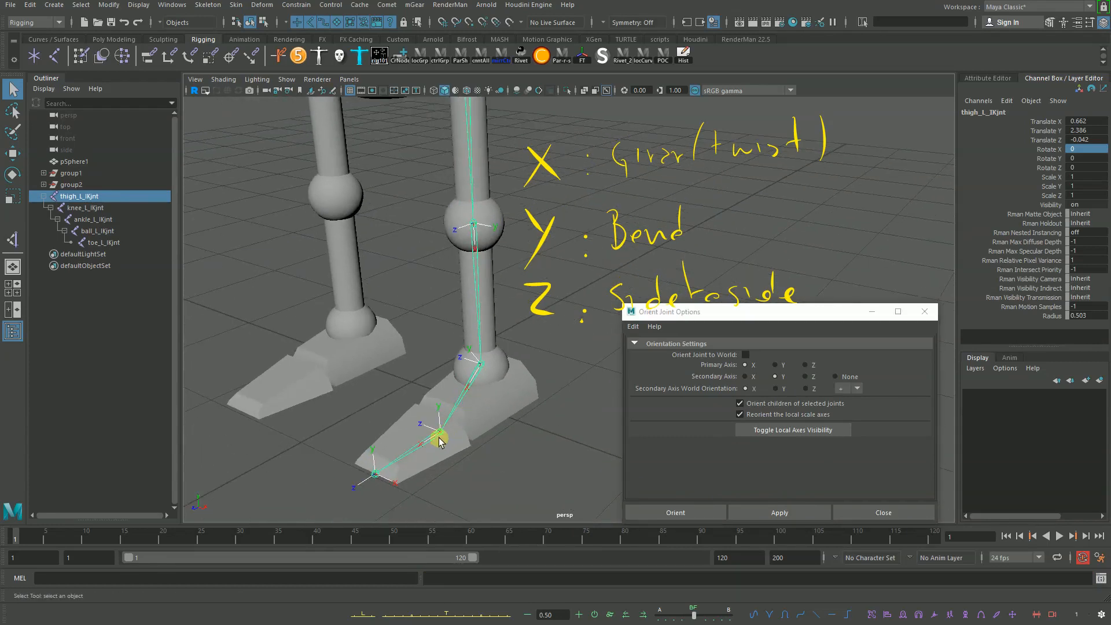
pyautogui.click(439, 437)
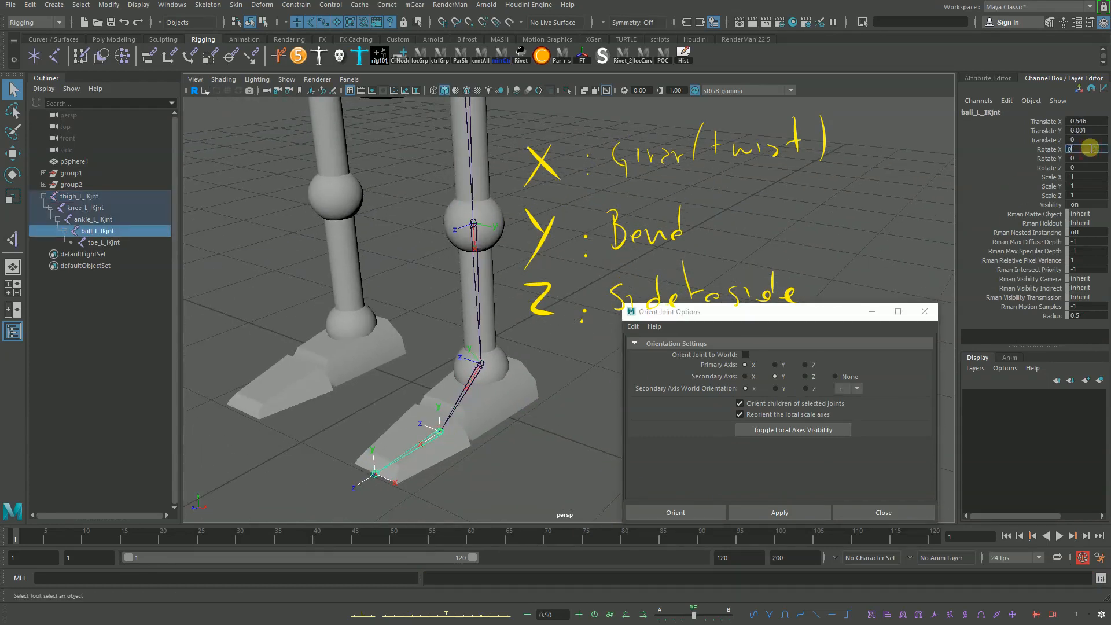
# Step: Apply Orient Joint again from the left thigh joint and set the left ankle joint's Rotate X to 0
pyautogui.keyDown('alt'); pyautogui.moveTo(530, 201); pyautogui.dragTo(472, 223); pyautogui.keyUp('alt')
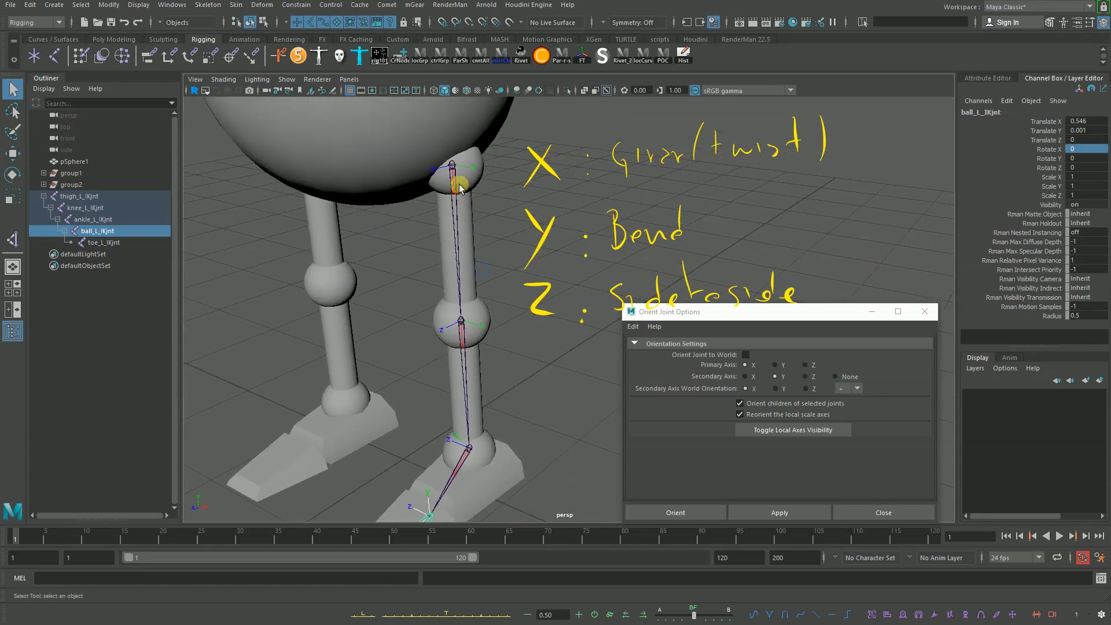
pyautogui.click(455, 210)
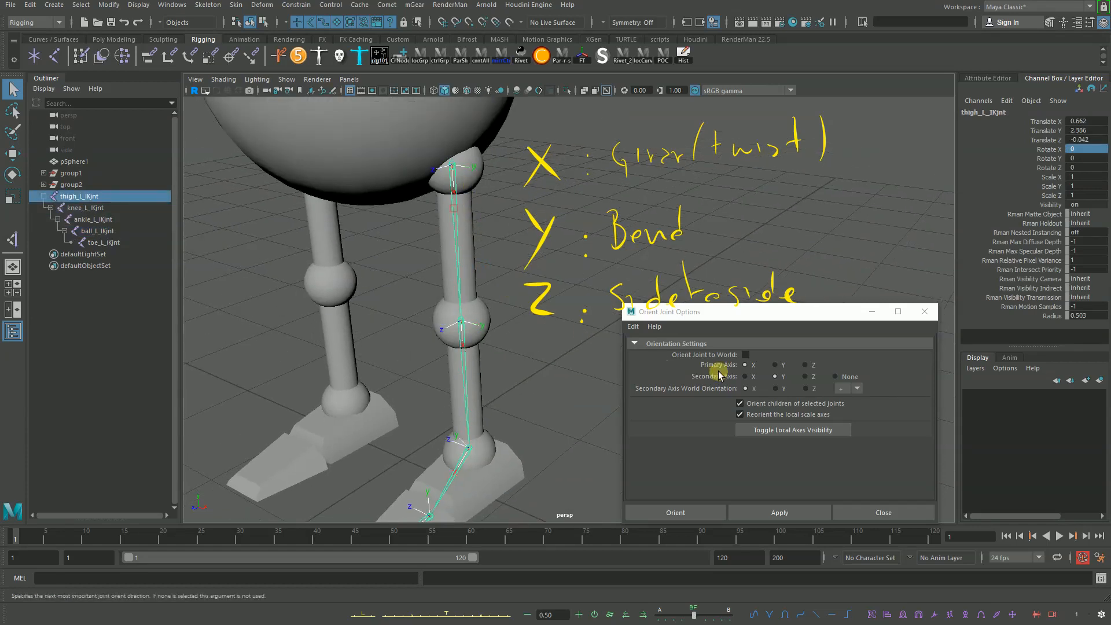
pyautogui.click(772, 435)
pyautogui.keyDown('alt'); pyautogui.moveTo(484, 345); pyautogui.dragTo(481, 296, button='middle'); pyautogui.keyUp('alt')
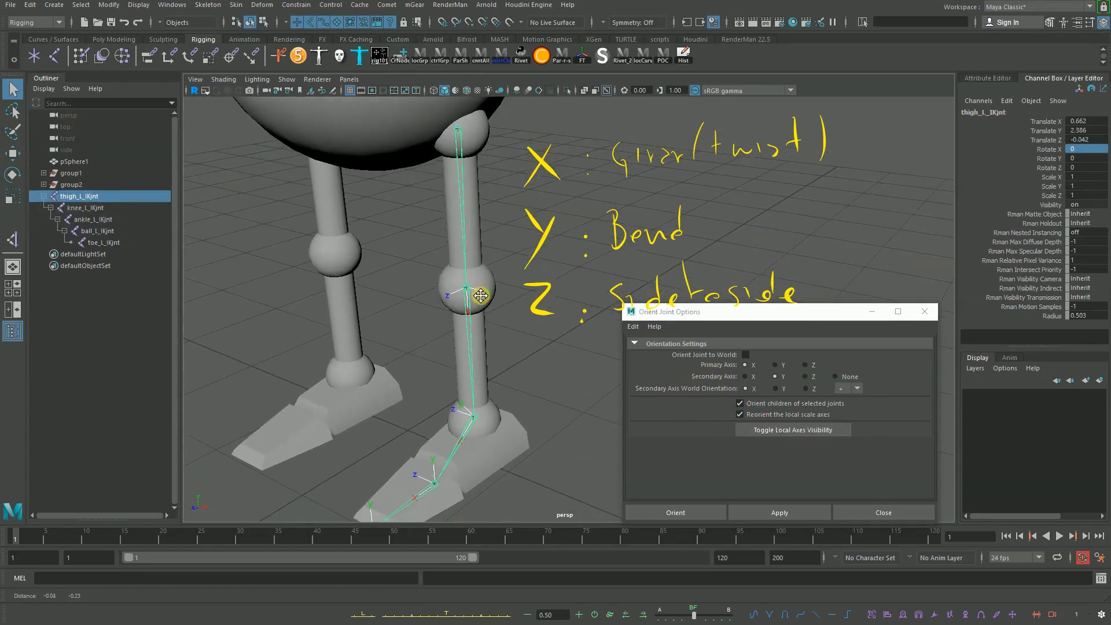
pyautogui.click(788, 512)
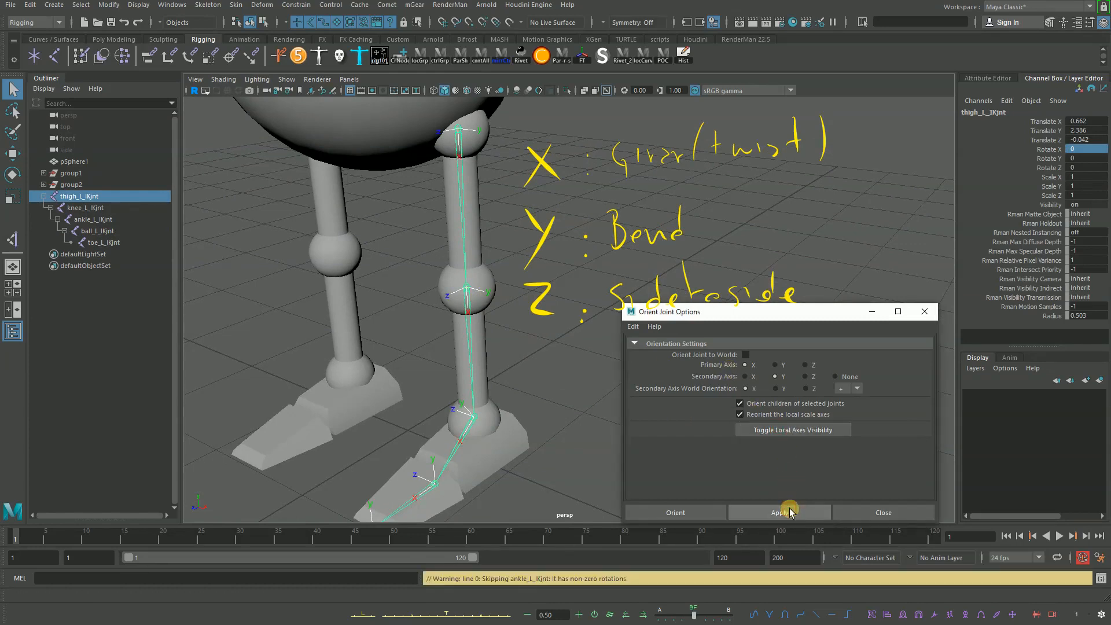
pyautogui.keyDown('alt'); pyautogui.moveTo(492, 471); pyautogui.dragTo(511, 407, button='middle'); pyautogui.keyUp('alt')
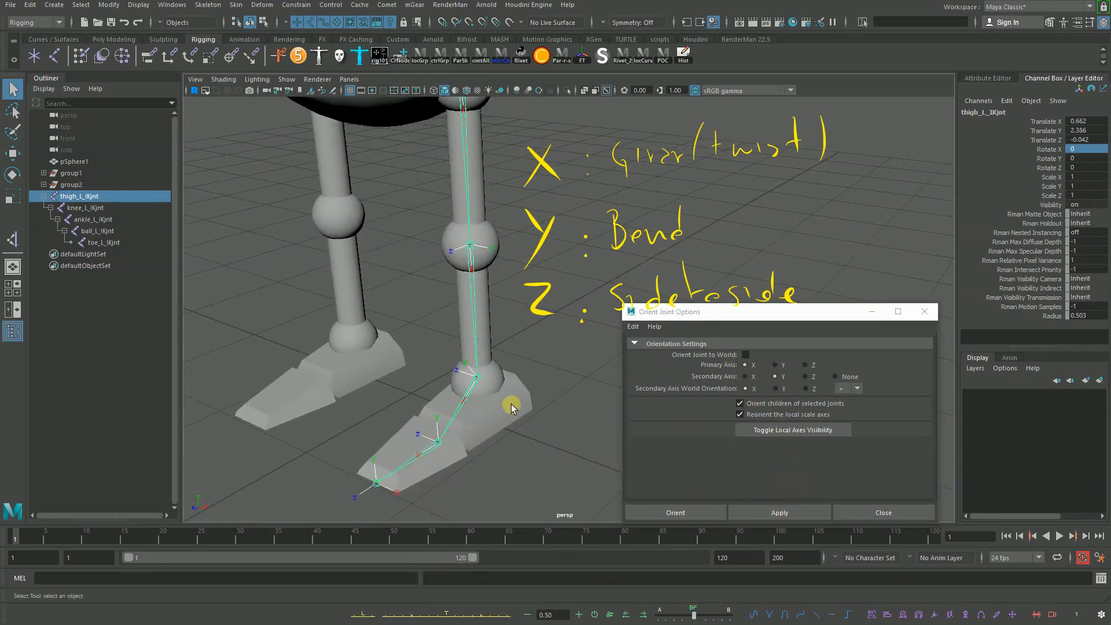
pyautogui.click(478, 381)
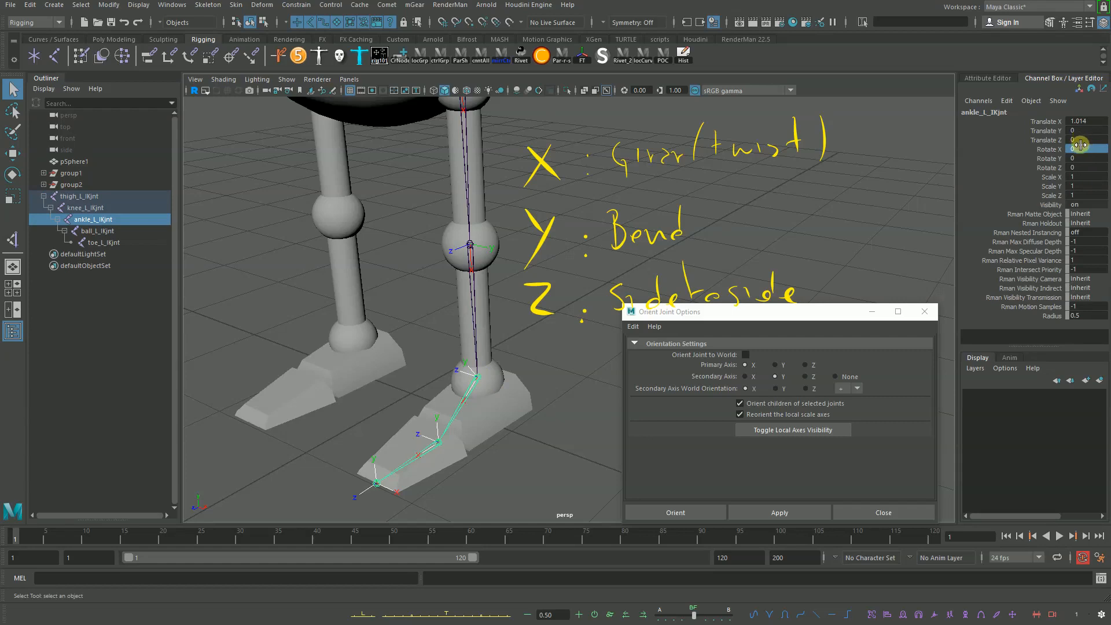
# Step: Select all five left leg joints from thigh to toe and turn off orienting children of selected joints
pyautogui.scroll(-2, 369, 279)
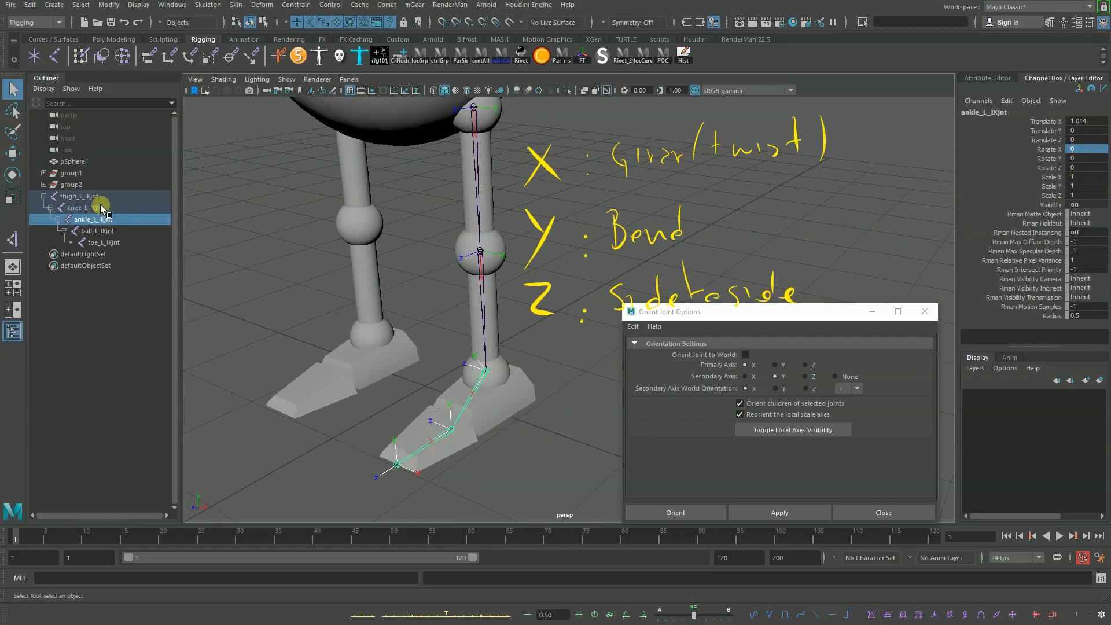
pyautogui.moveTo(98, 196); pyautogui.dragTo(119, 245)
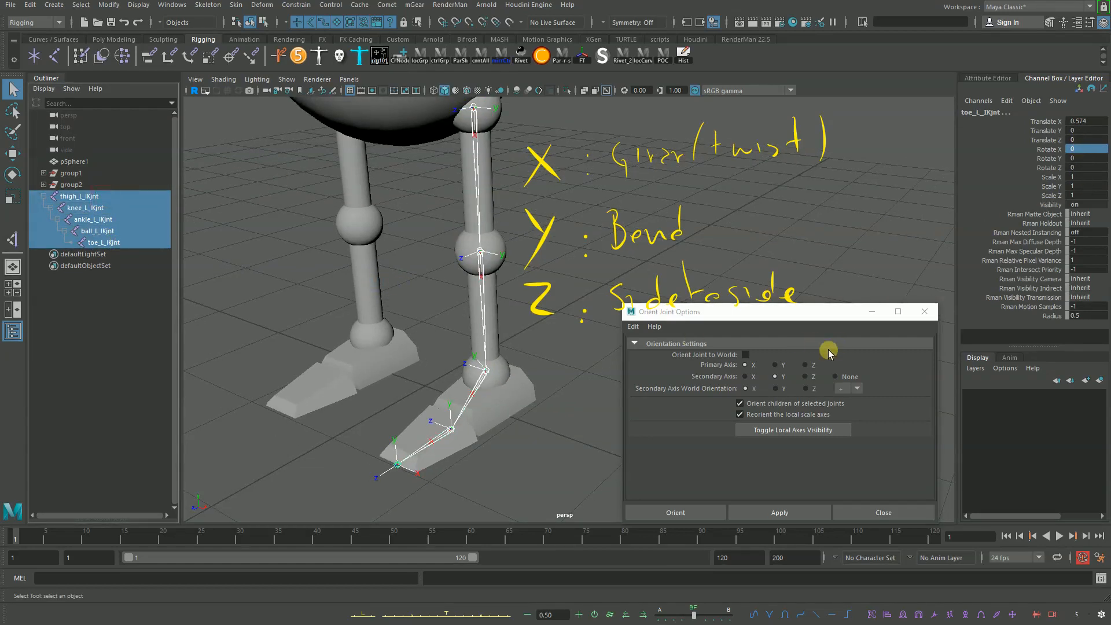
pyautogui.click(830, 405)
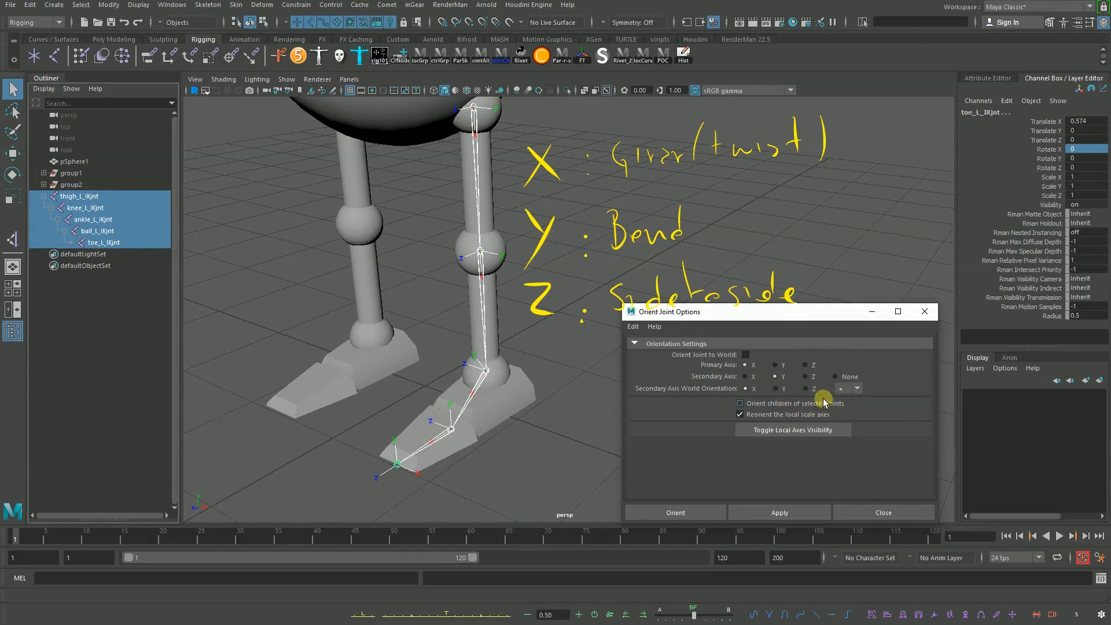
# Step: Apply Orient Joint to all five selected left leg joints with child orientation off
pyautogui.click(816, 513)
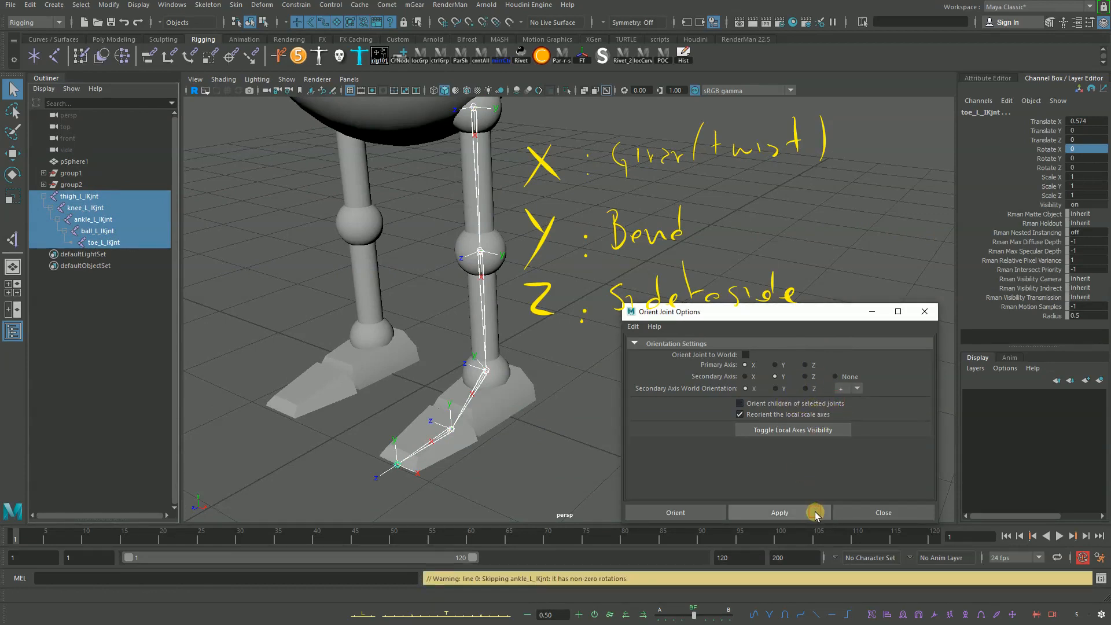
pyautogui.keyDown('alt'); pyautogui.moveTo(545, 331); pyautogui.dragTo(535, 375, button='middle'); pyautogui.keyUp('alt')
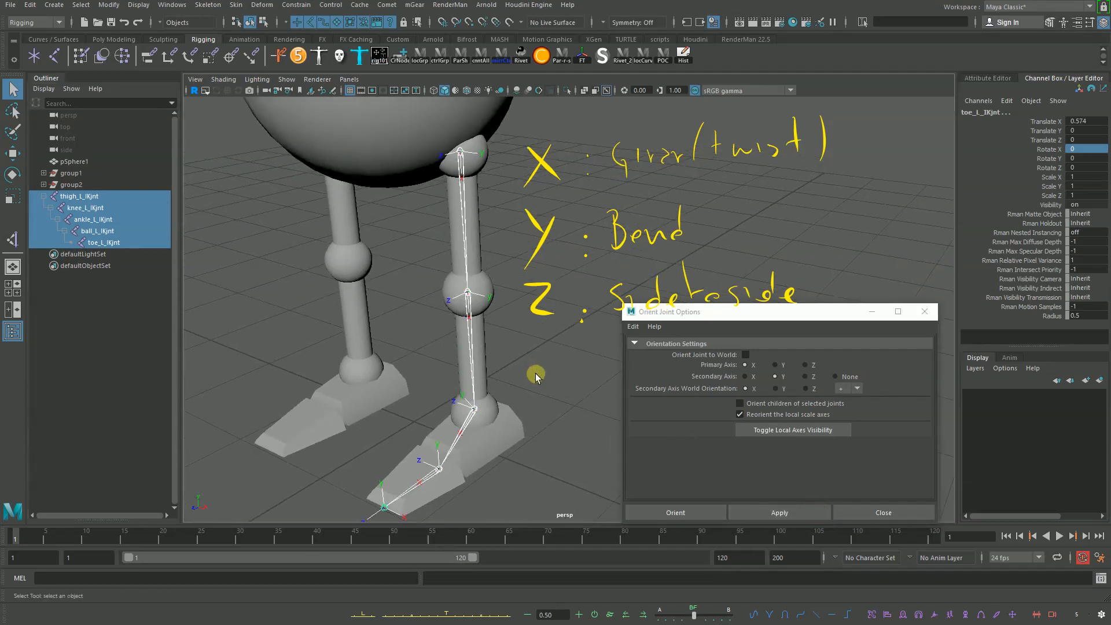
pyautogui.click(783, 512)
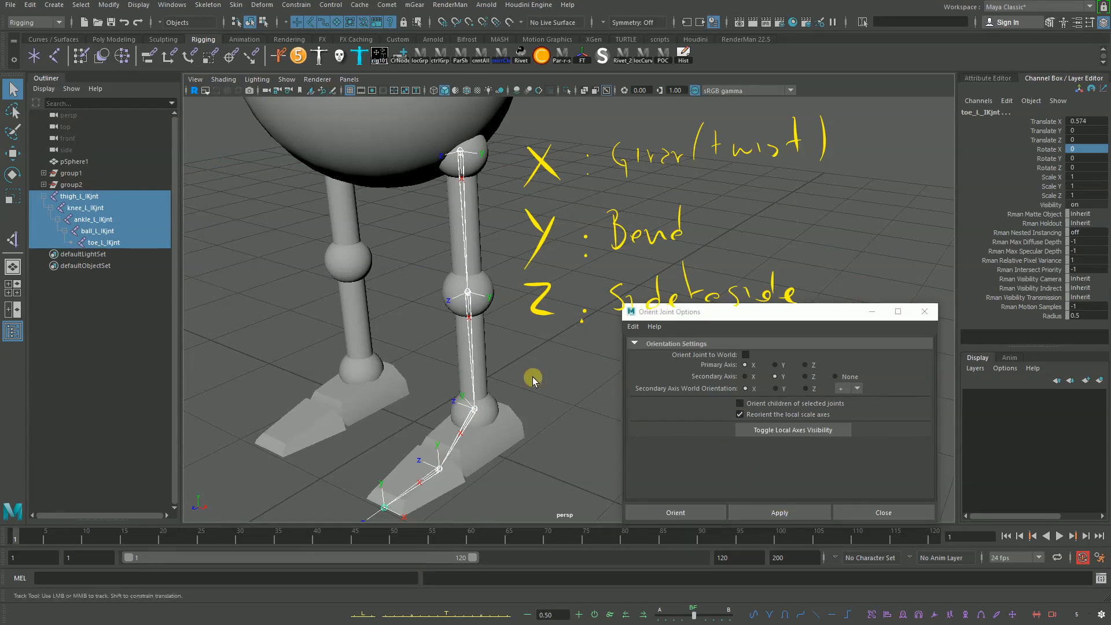
pyautogui.keyDown('alt'); pyautogui.moveTo(533, 376); pyautogui.dragTo(578, 388); pyautogui.keyUp('alt')
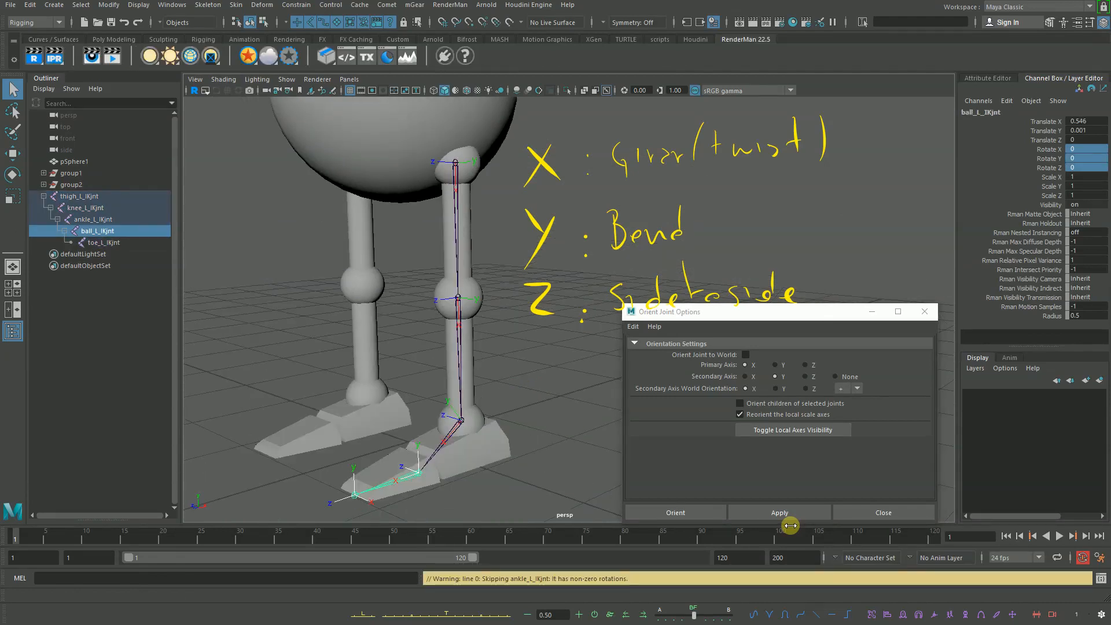
pyautogui.click(744, 318)
pyautogui.moveTo(745, 317); pyautogui.dragTo(751, 333)
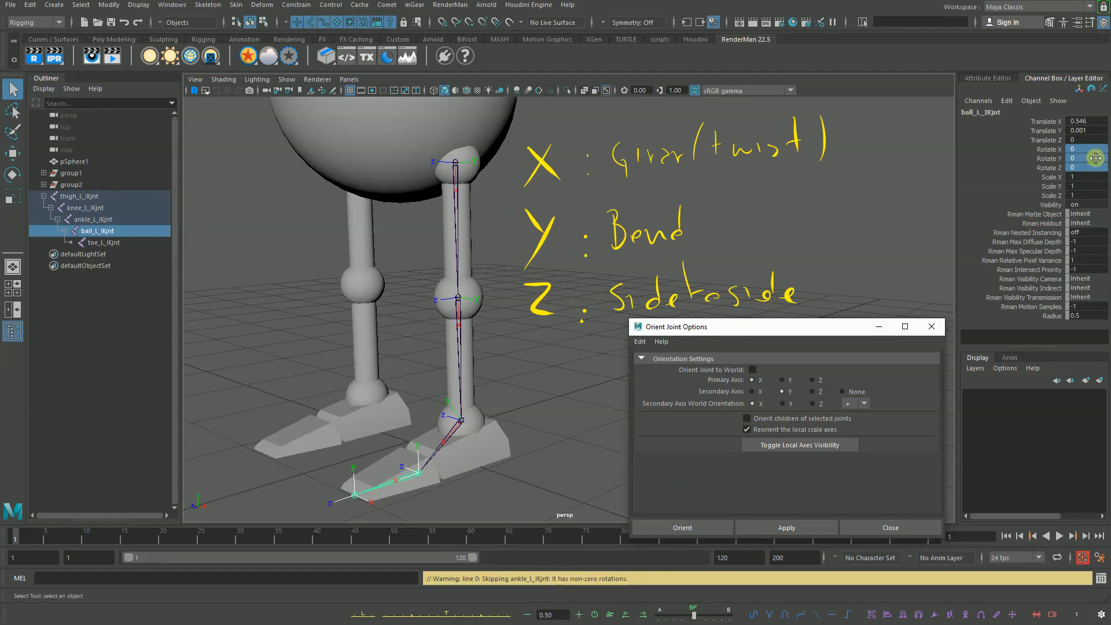
# Step: Check the left toe joint's rotation values and apply Orient Joint to the left ball joint
pyautogui.click(354, 495)
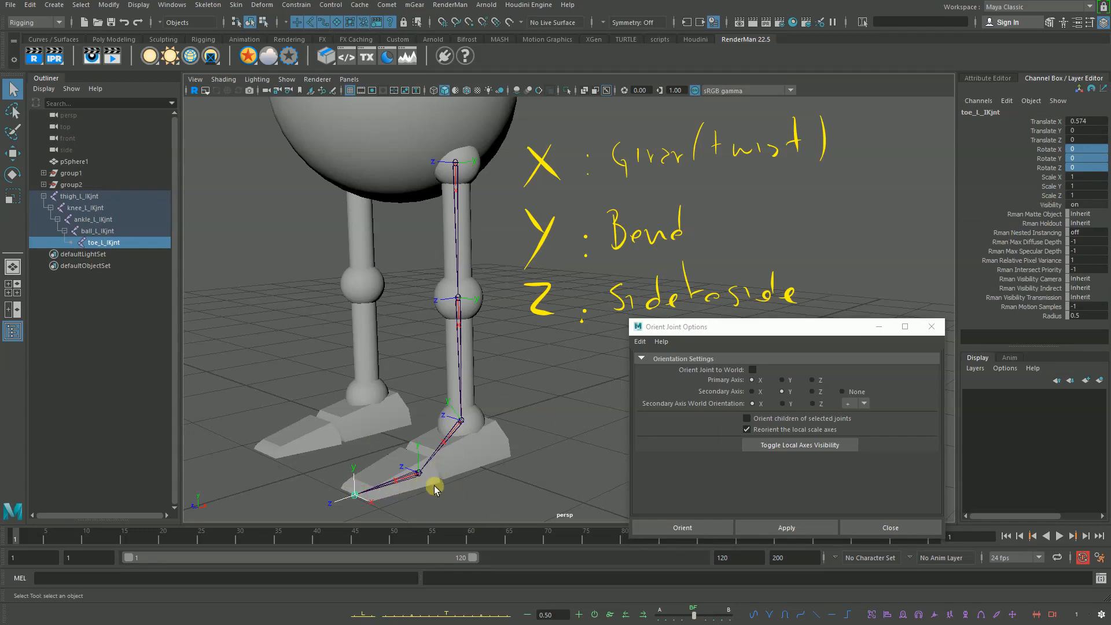
pyautogui.click(417, 474)
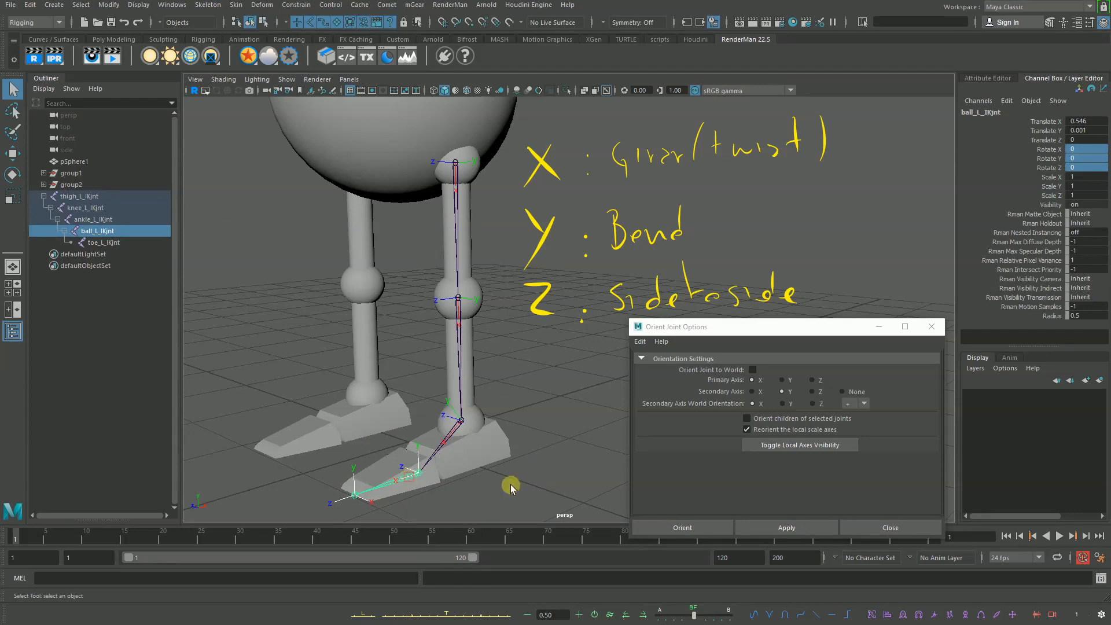
pyautogui.click(781, 529)
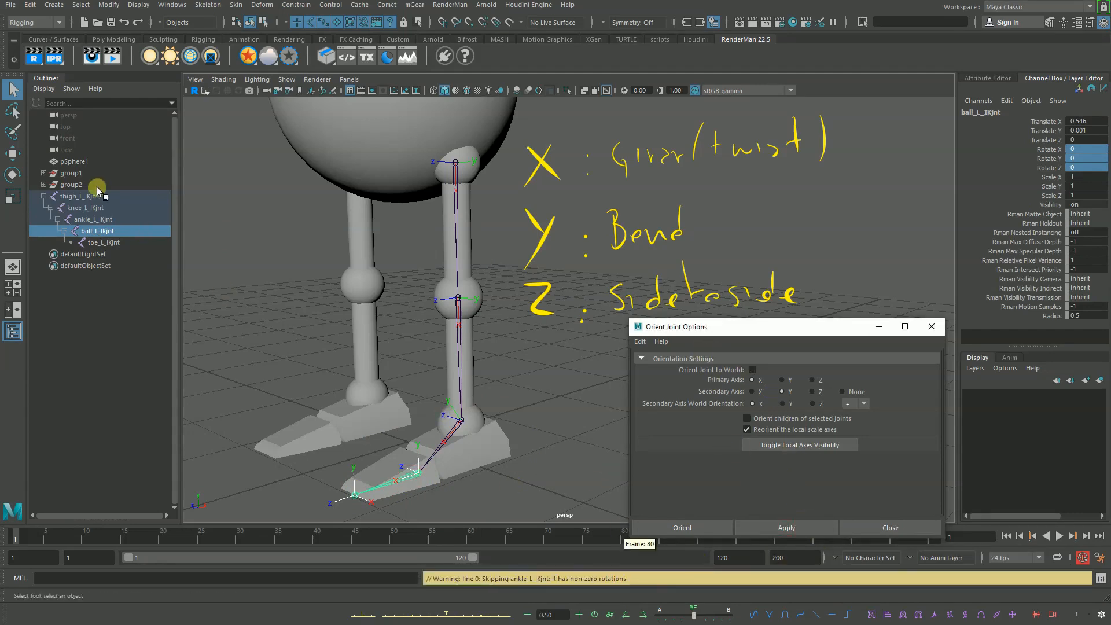
# Step: Set Rotate X, Y and Z to 0 on all five left leg joints and apply Orient Joint to them
pyautogui.moveTo(100, 203); pyautogui.dragTo(114, 243)
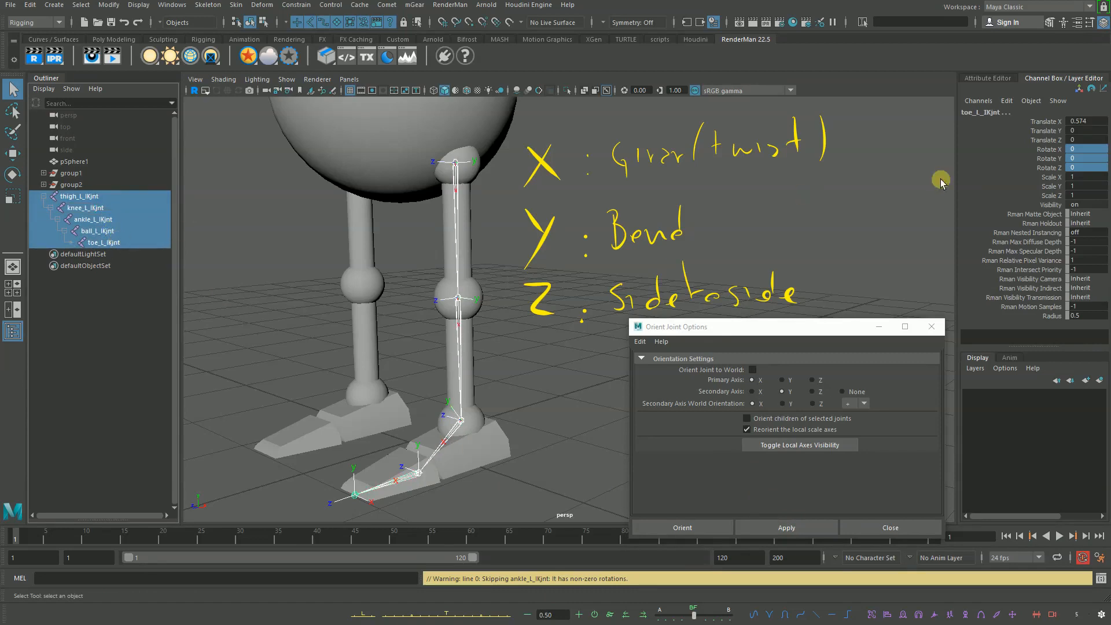
pyautogui.write('0')
pyautogui.press('Return')
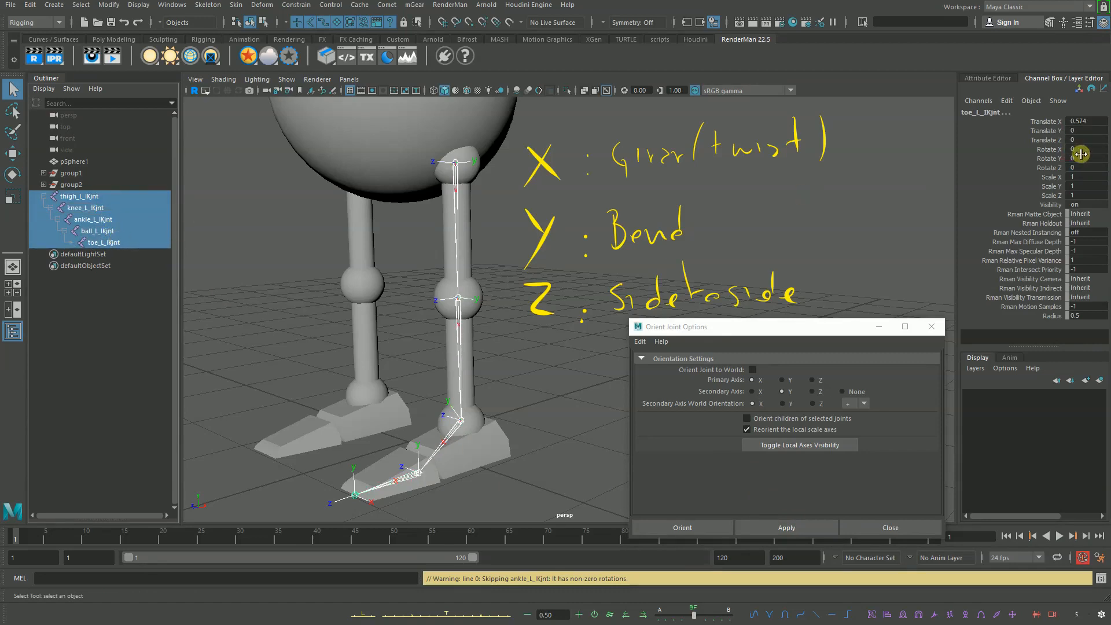
pyautogui.moveTo(1074, 148); pyautogui.dragTo(1084, 168)
pyautogui.write('0')
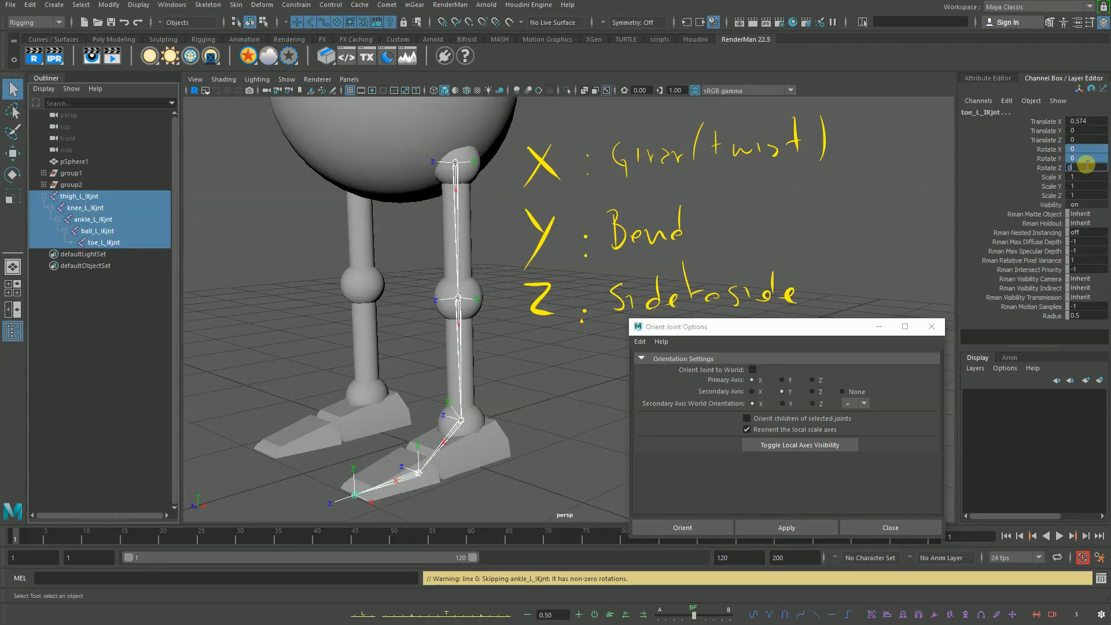
pyautogui.press('Return')
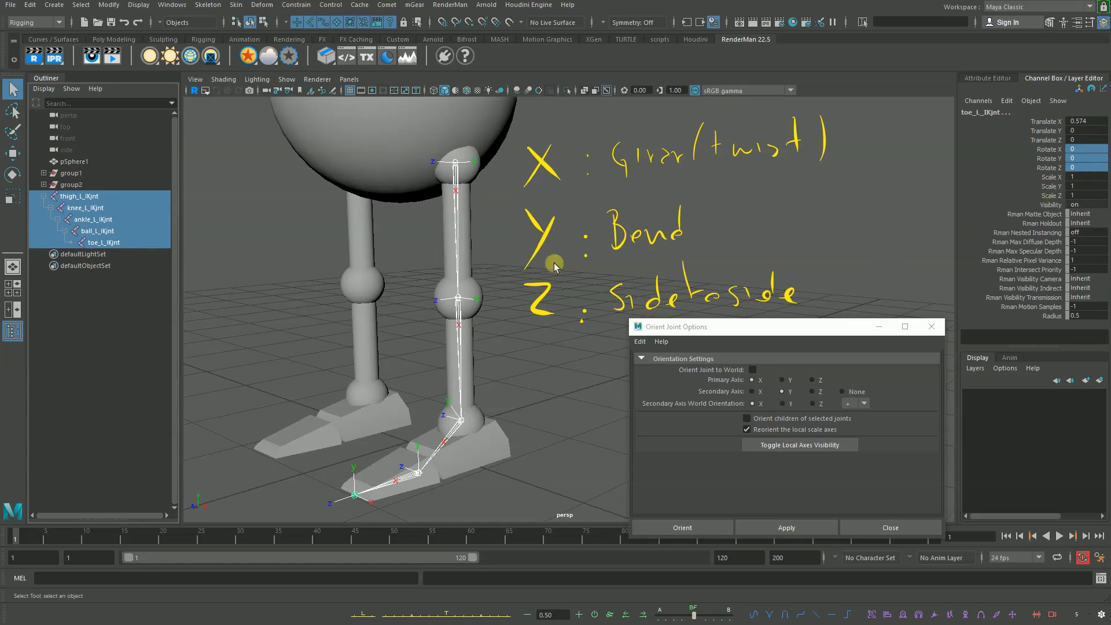
pyautogui.moveTo(749, 327); pyautogui.dragTo(717, 311)
pyautogui.click(760, 510)
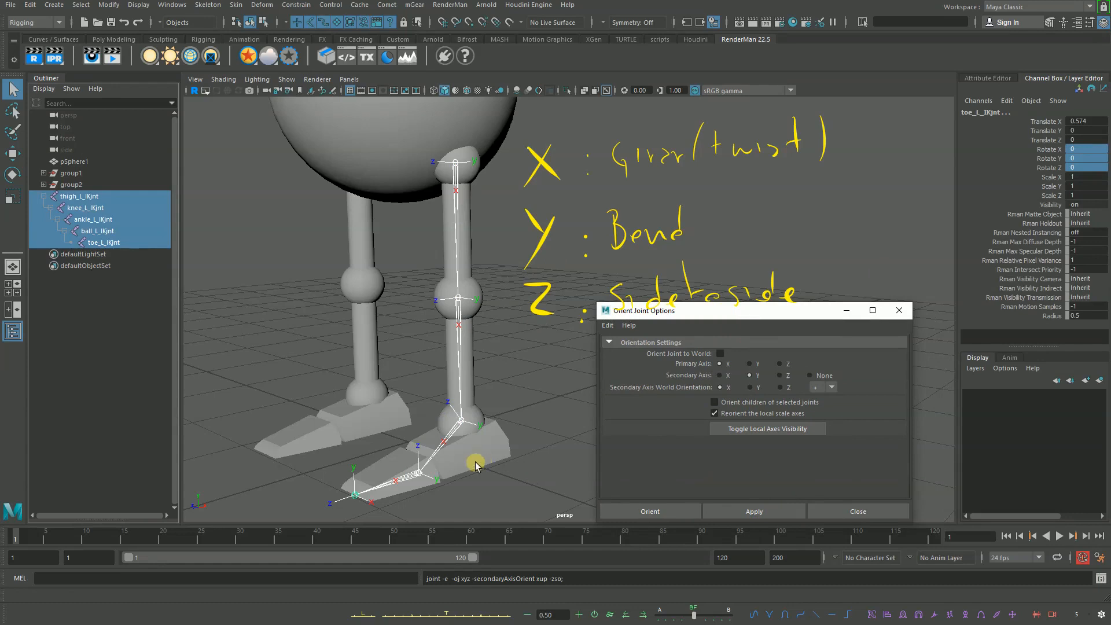
# Step: Inspect the local axes of the left ball, knee, thigh and ankle joints one by one
pyautogui.click(416, 474)
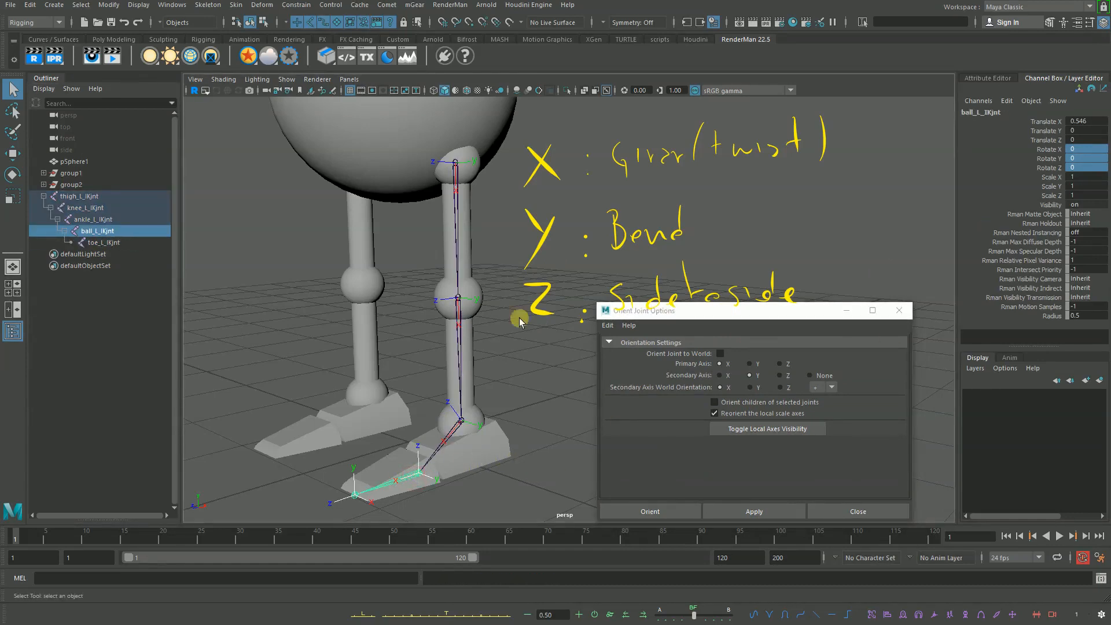
pyautogui.click(456, 318)
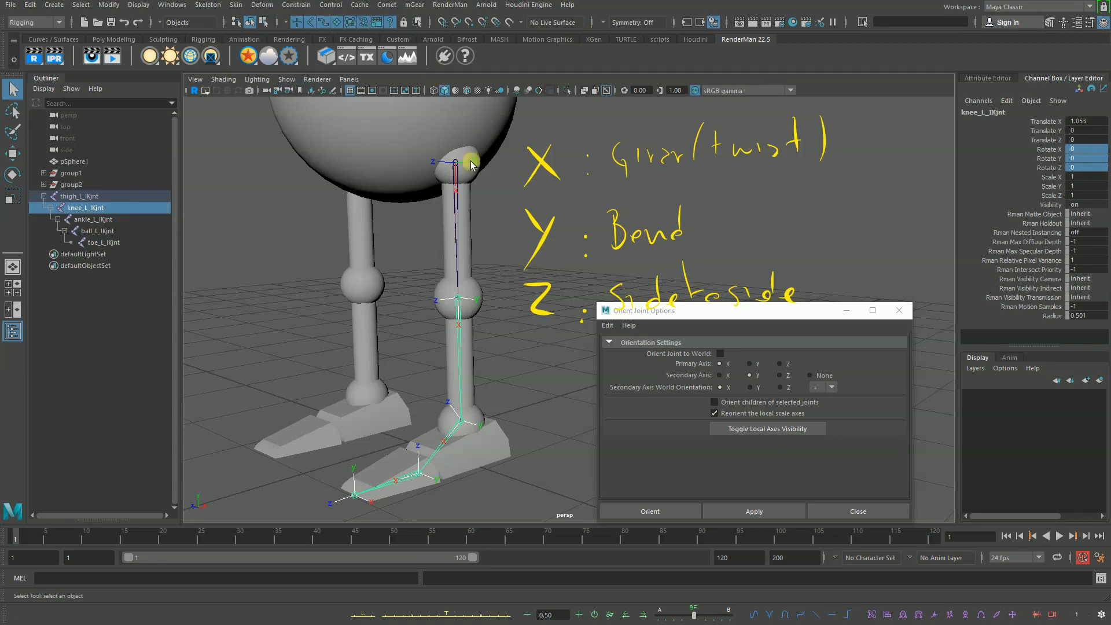
pyautogui.click(416, 477)
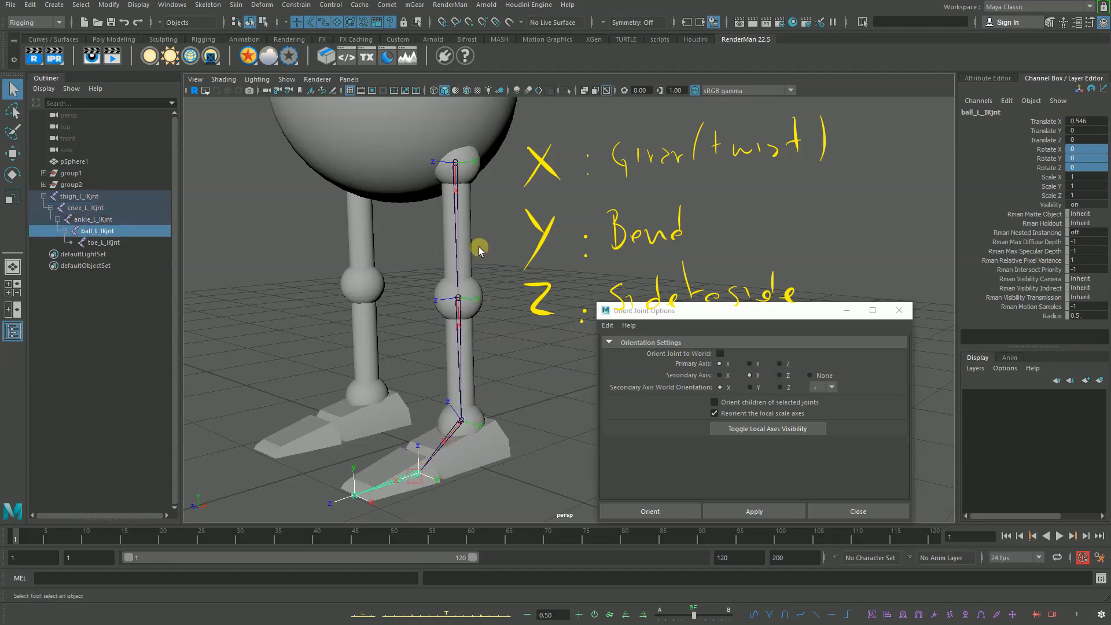
pyautogui.click(457, 194)
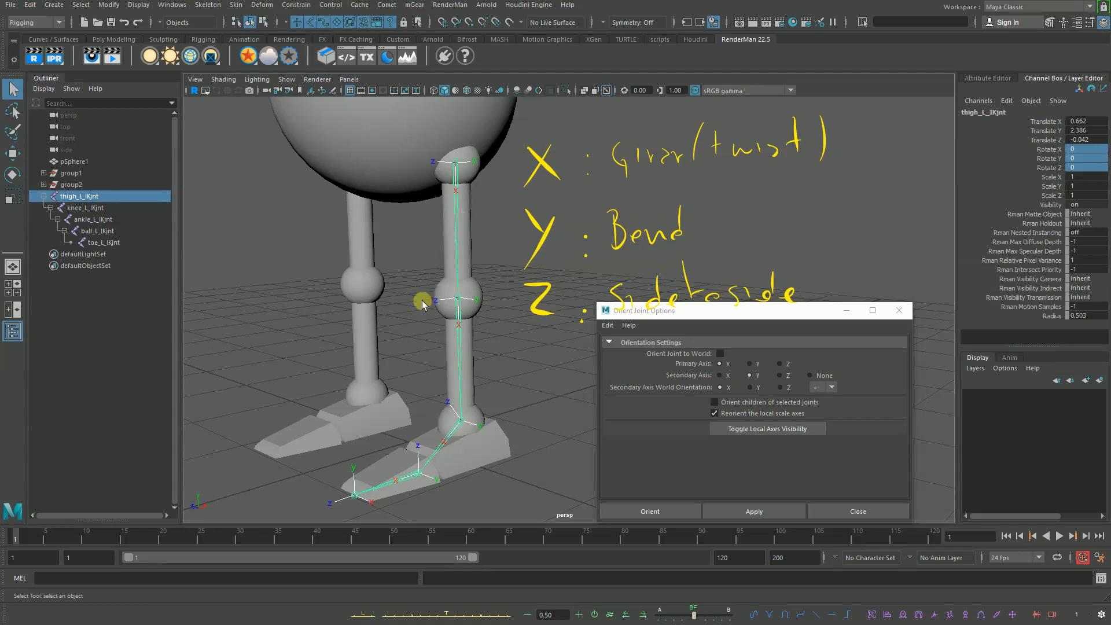
pyautogui.click(457, 316)
pyautogui.click(455, 430)
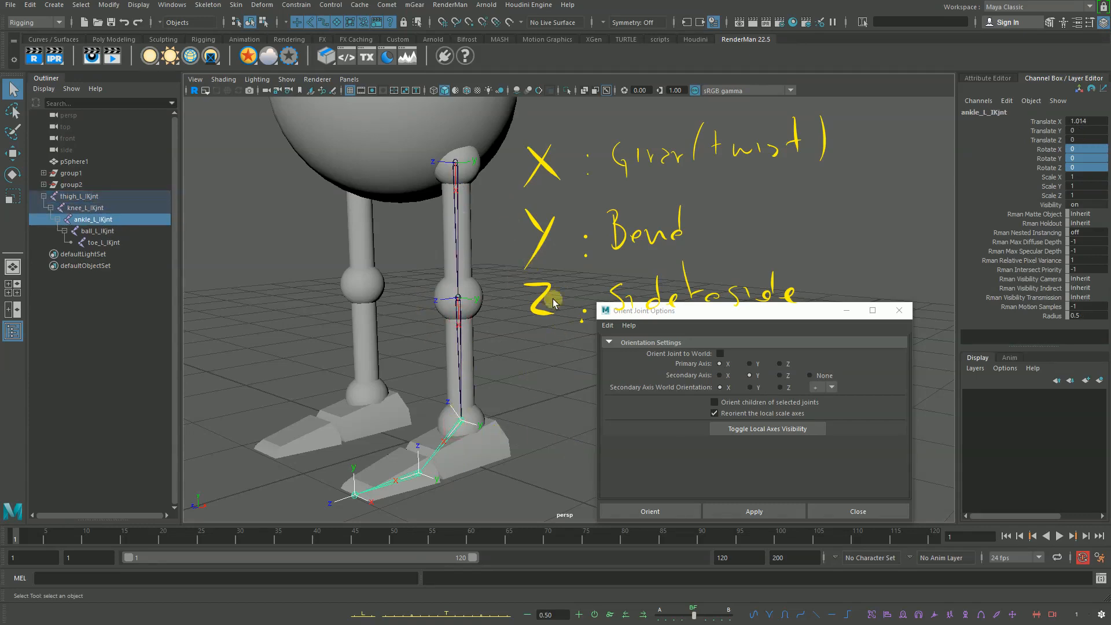
pyautogui.moveTo(719, 312); pyautogui.dragTo(718, 328)
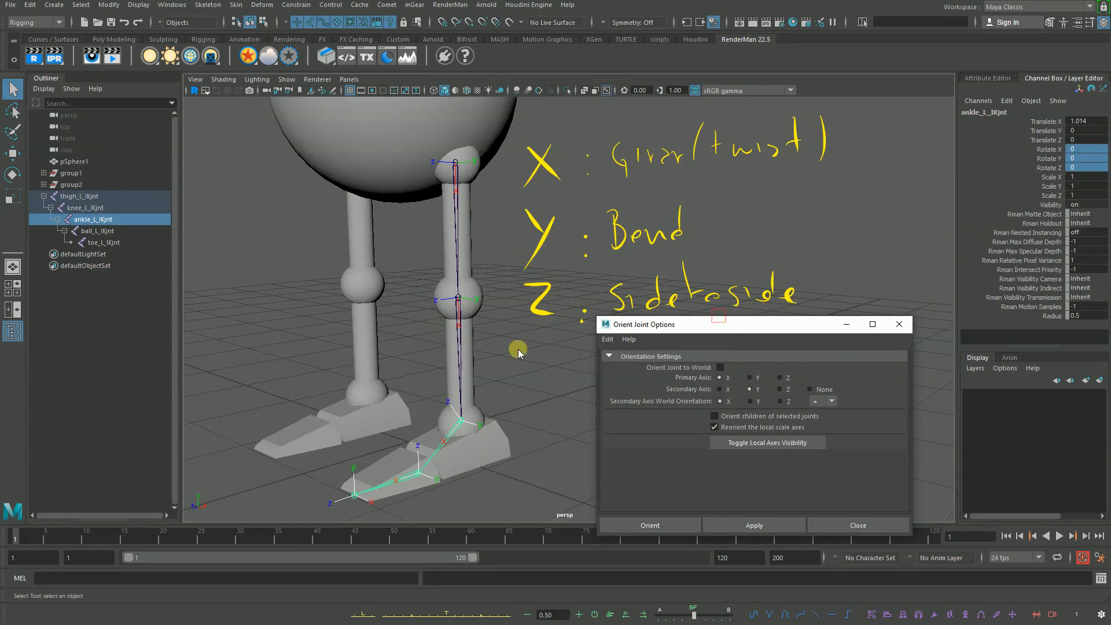
# Step: Test-bend the left thigh joint about 31° and the knee joint about 41° around Y, and undo both rotations
pyautogui.click(459, 210)
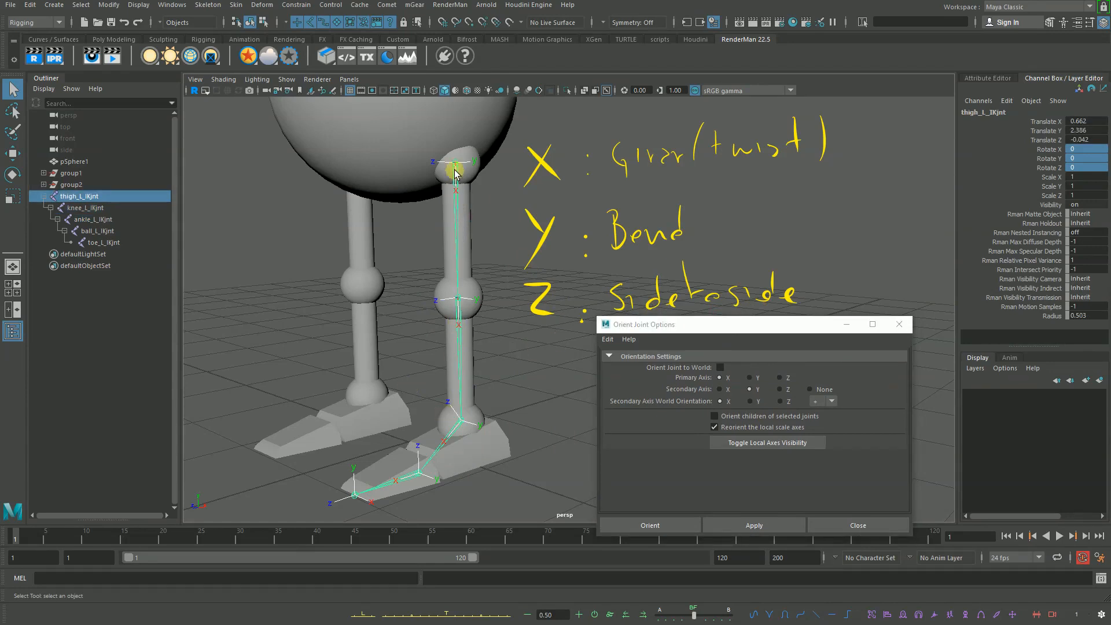
pyautogui.keyDown('alt'); pyautogui.moveTo(452, 178); pyautogui.dragTo(455, 169); pyautogui.keyUp('alt')
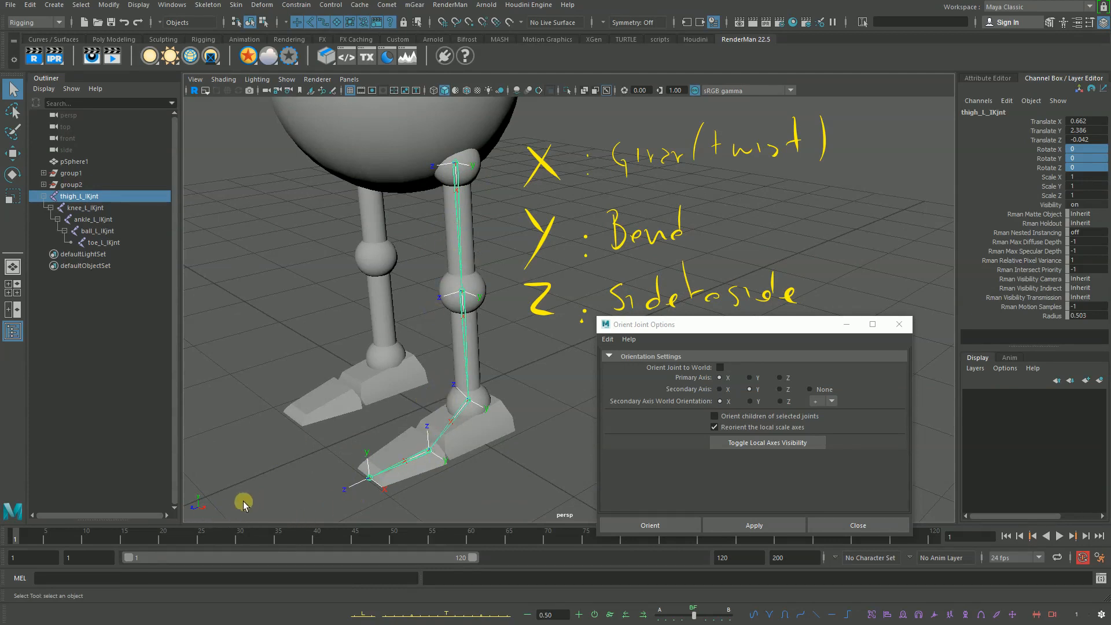
pyautogui.keyDown('alt'); pyautogui.moveTo(372, 365); pyautogui.dragTo(389, 350); pyautogui.keyUp('alt')
pyautogui.press('e')
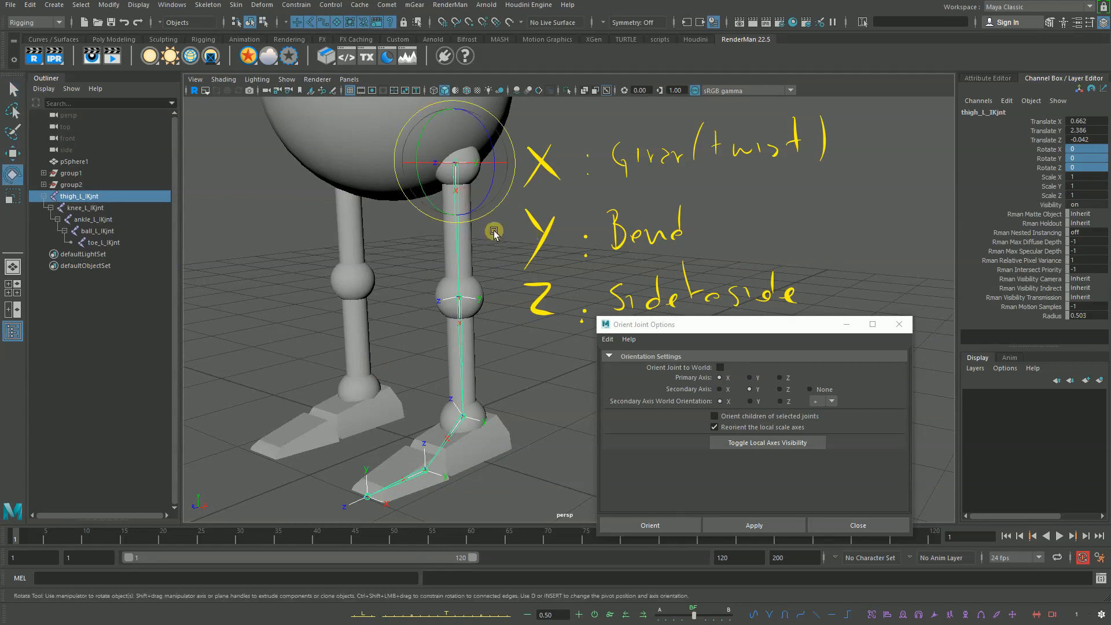
pyautogui.keyDown('alt'); pyautogui.moveTo(489, 234); pyautogui.dragTo(480, 217); pyautogui.keyUp('alt')
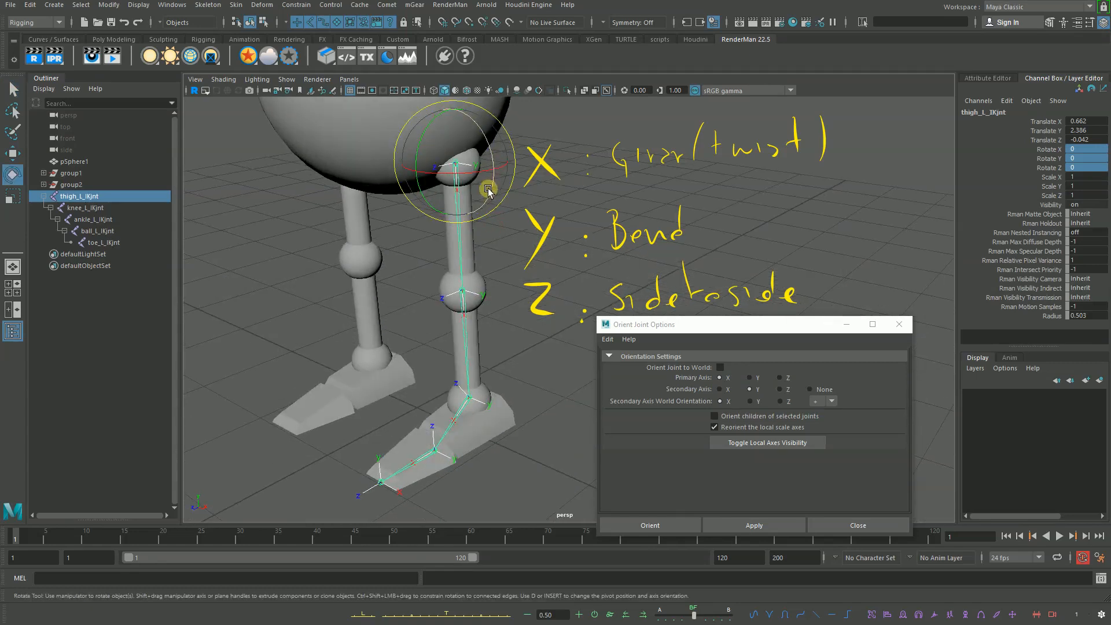
pyautogui.moveTo(425, 168); pyautogui.dragTo(471, 282)
pyautogui.click(513, 265)
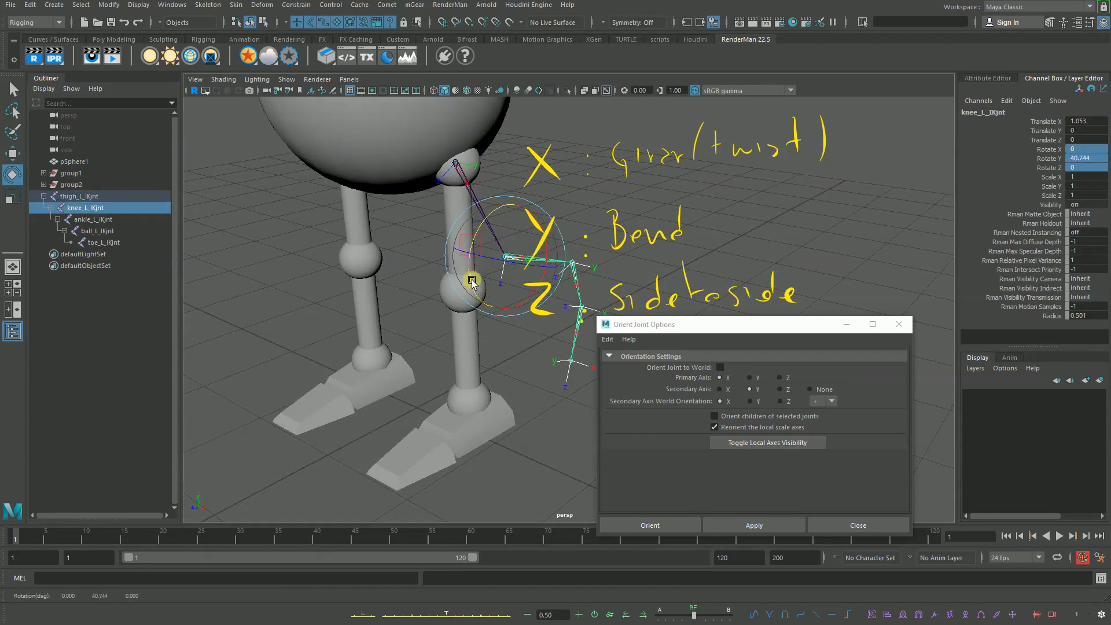
pyautogui.hotkey('ctrl', 'z')
pyautogui.hotkey('ctrl', 'z')
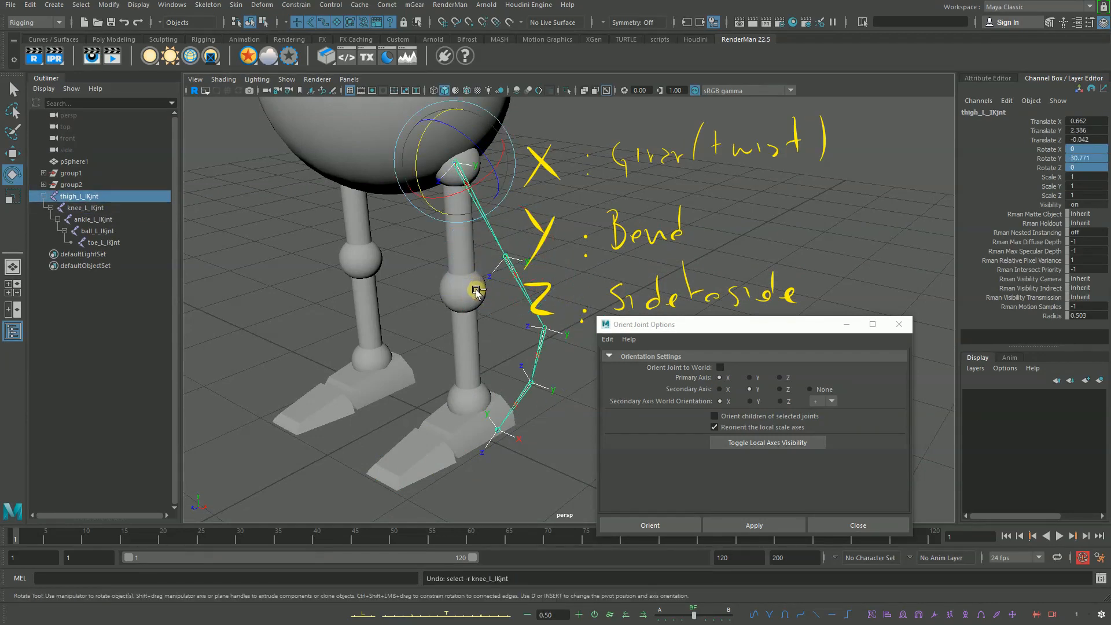
pyautogui.hotkey('ctrl', 'z')
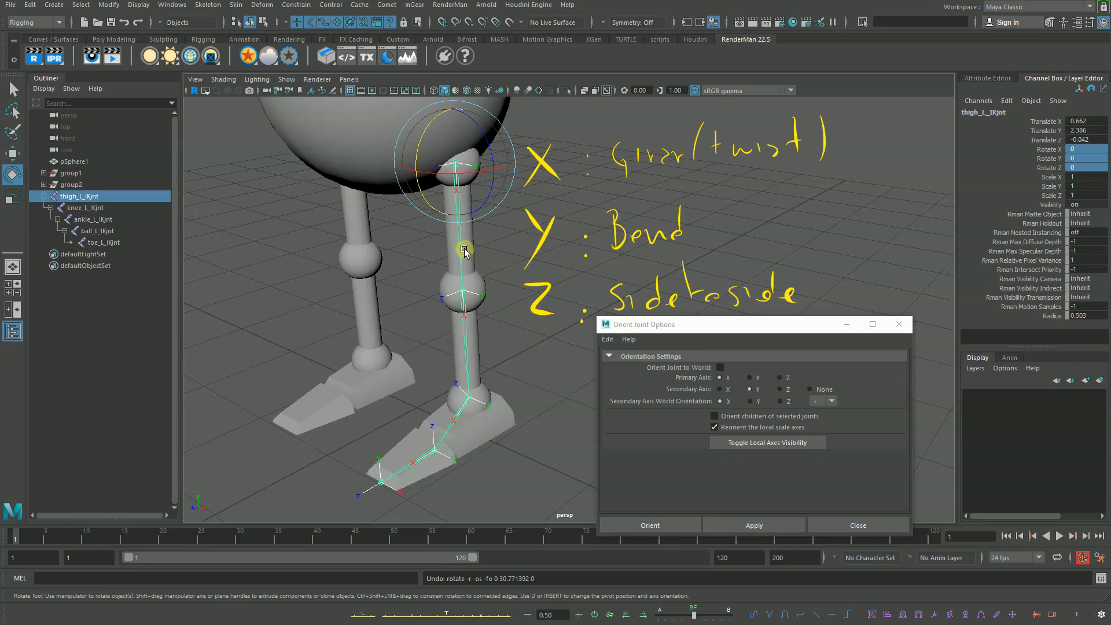
# Step: Test-twist the left thigh joint about 39° around X and undo the rotation
pyautogui.moveTo(493, 150); pyautogui.dragTo(460, 205)
pyautogui.hotkey('ctrl', 'z')
pyautogui.hotkey('ctrl', 'z')
pyautogui.moveTo(744, 329); pyautogui.dragTo(807, 321)
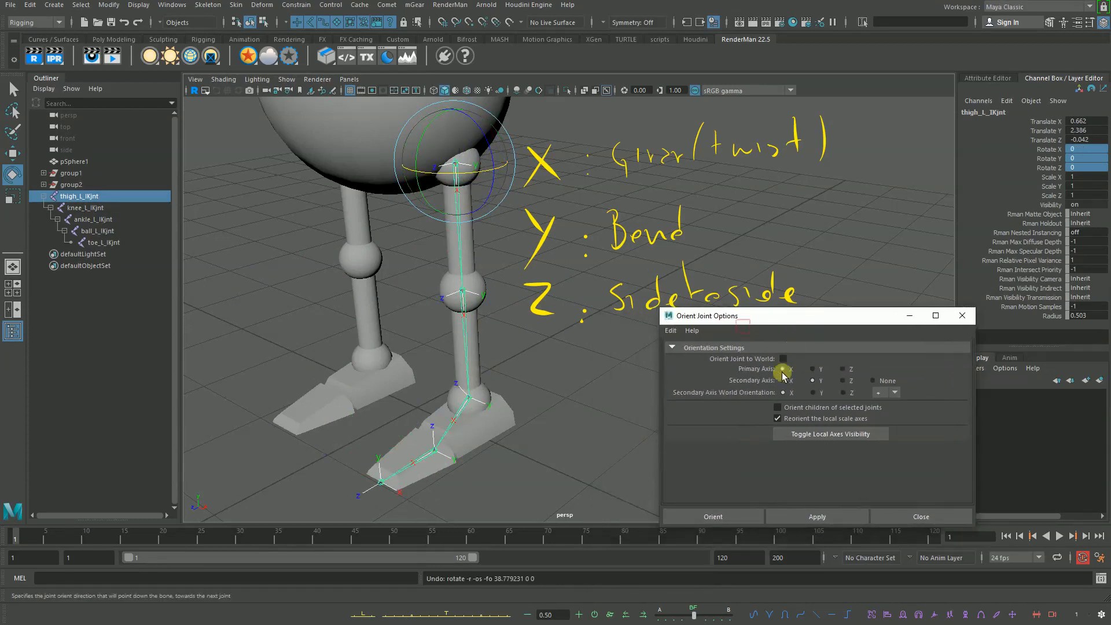
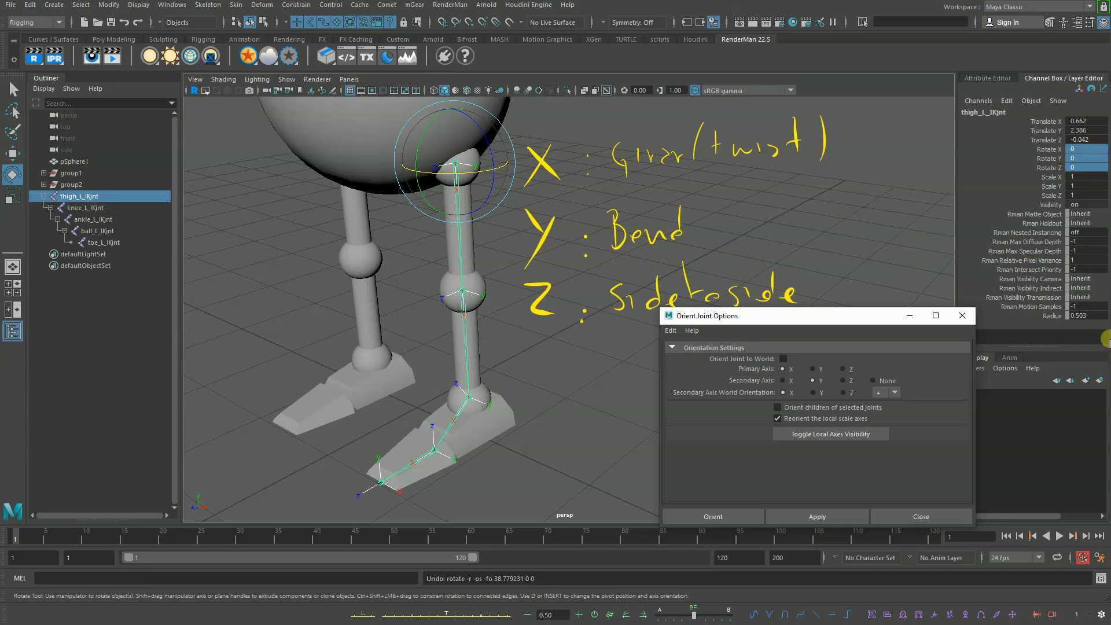
# Step: Cross out the handwritten Y and Z axis notes and write "side" for Y and "Bend" for Z
pyautogui.click(1109, 340)
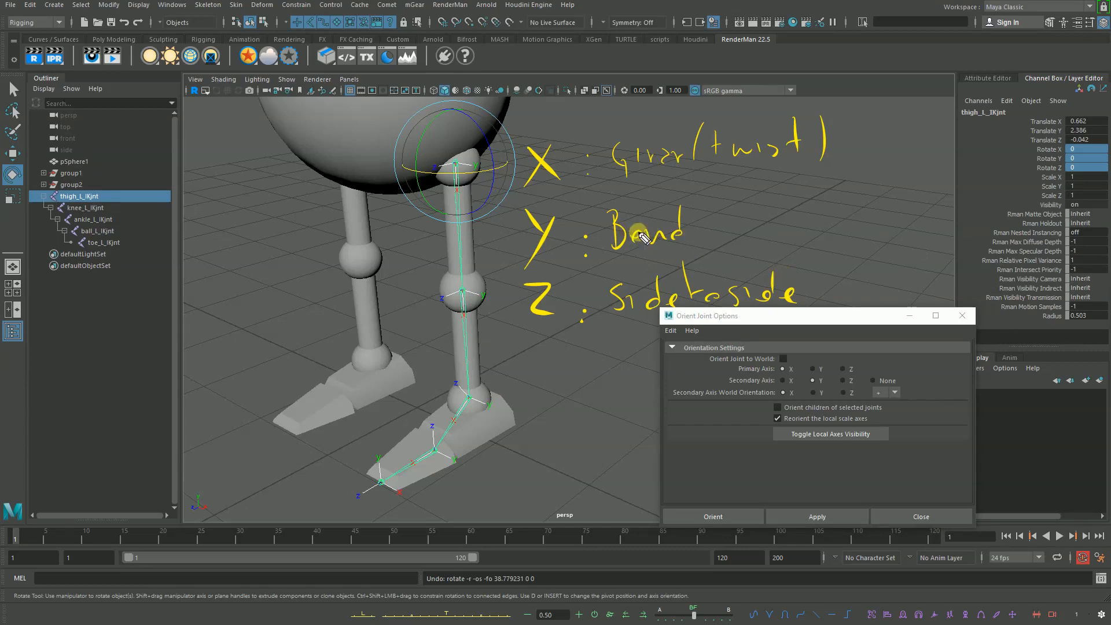
pyautogui.moveTo(604, 234); pyautogui.dragTo(703, 237)
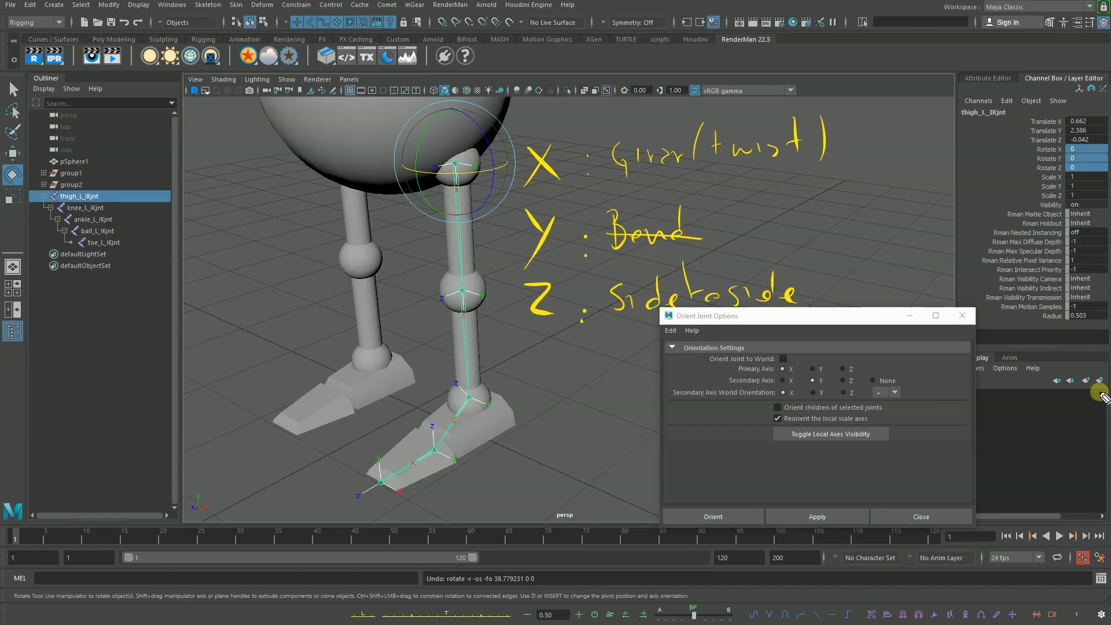
pyautogui.moveTo(607, 235); pyautogui.dragTo(703, 236)
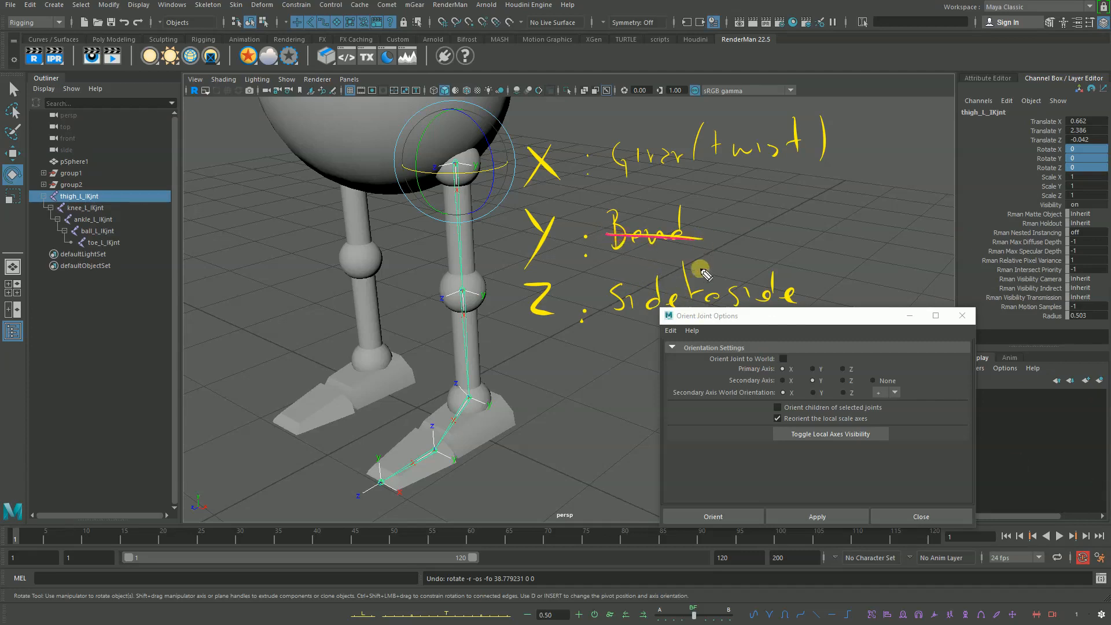
pyautogui.moveTo(612, 306); pyautogui.dragTo(796, 308)
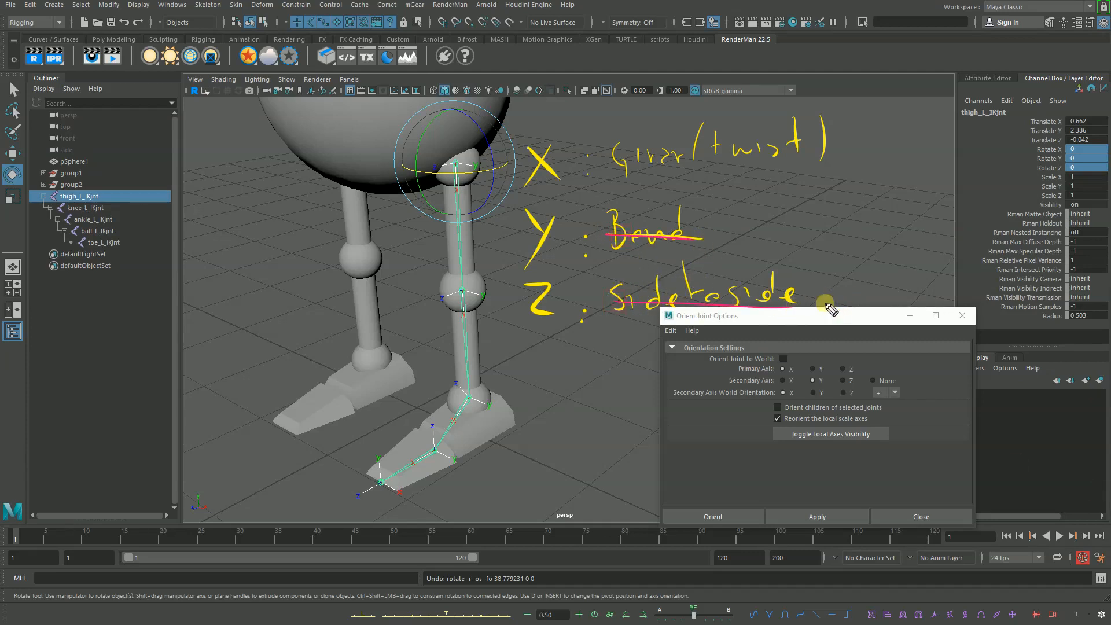
pyautogui.moveTo(725, 224)
pyautogui.mouseDown()
pyautogui.moveTo(749, 236)
pyautogui.moveTo(773, 212)
pyautogui.moveTo(785, 232)
pyautogui.mouseUp()
pyautogui.moveTo(833, 276)
pyautogui.mouseDown()
pyautogui.moveTo(831, 290)
pyautogui.moveTo(903, 298)
pyautogui.mouseUp()
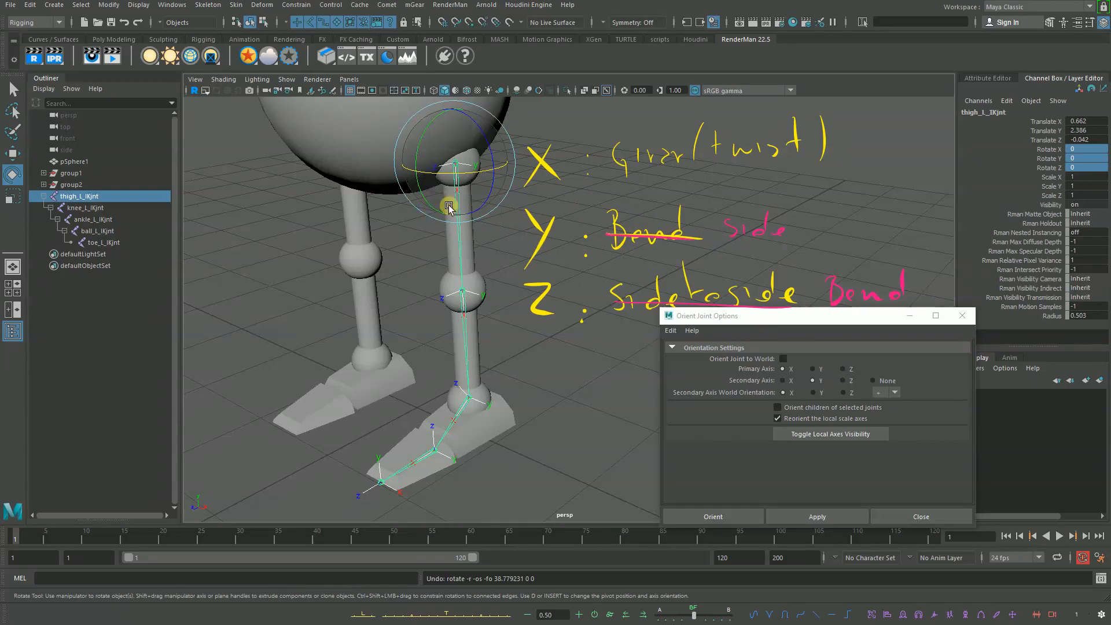
# Step: Test-rotate the left thigh joint about 2.7° around Z and undo the rotation
pyautogui.moveTo(466, 189); pyautogui.dragTo(489, 154)
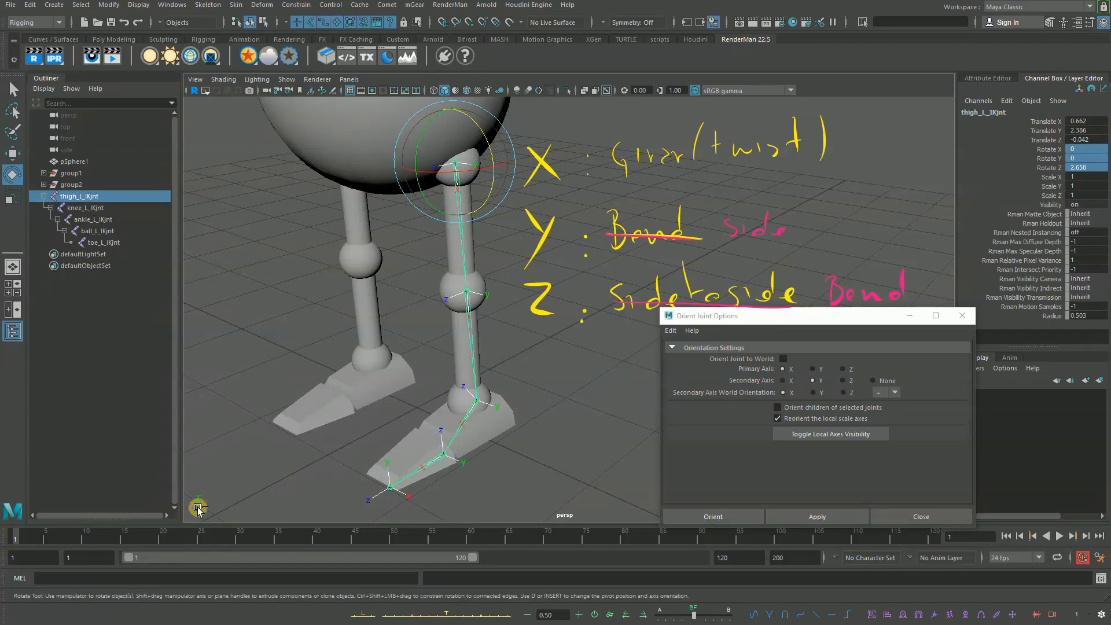
pyautogui.hotkey('ctrl', 'z')
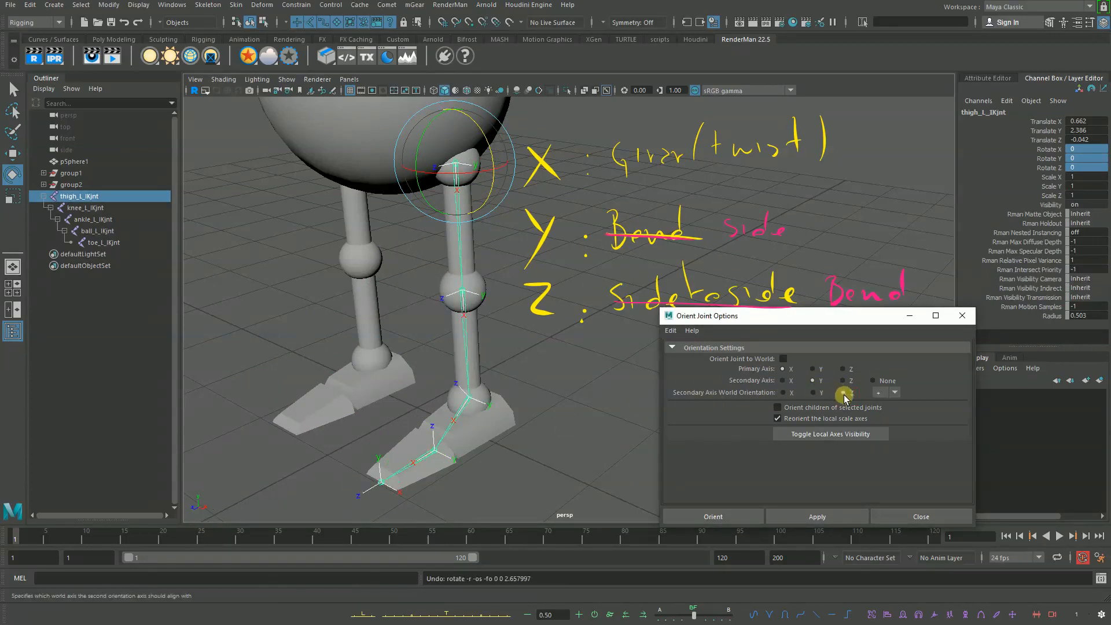
# Step: Reorient the left thigh joint and its children with Z as the secondary axis world orientation
pyautogui.click(820, 514)
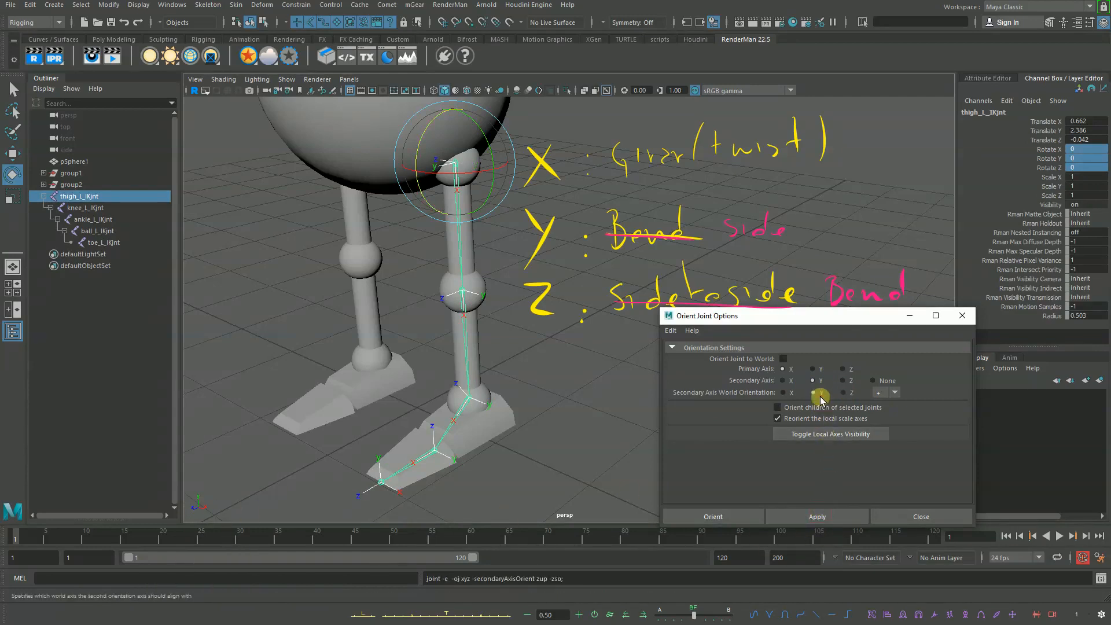
pyautogui.click(836, 408)
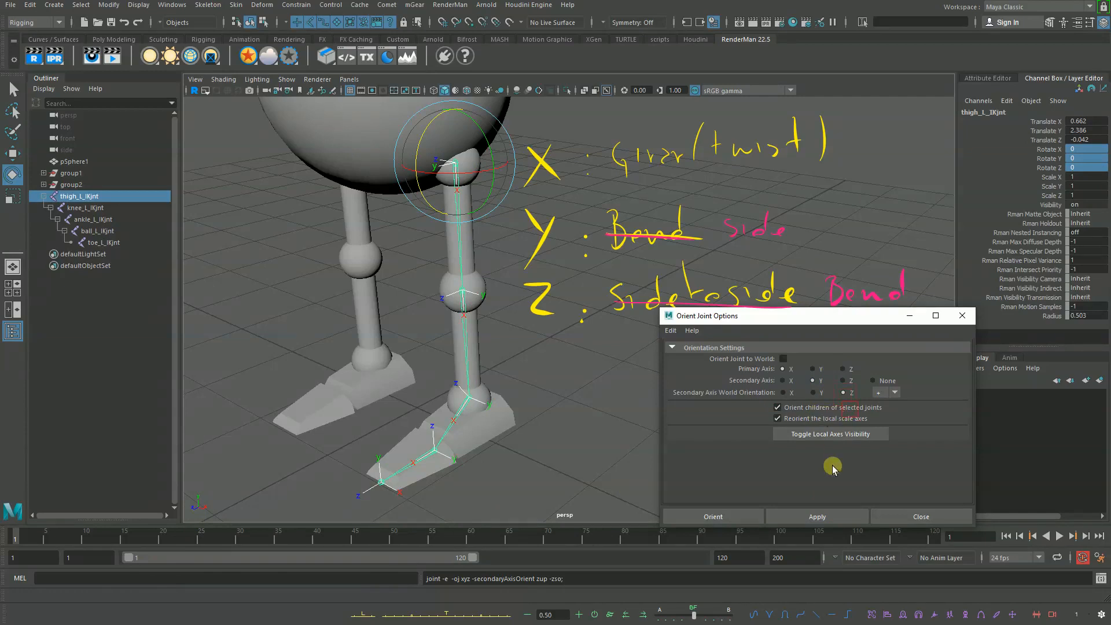
pyautogui.click(837, 516)
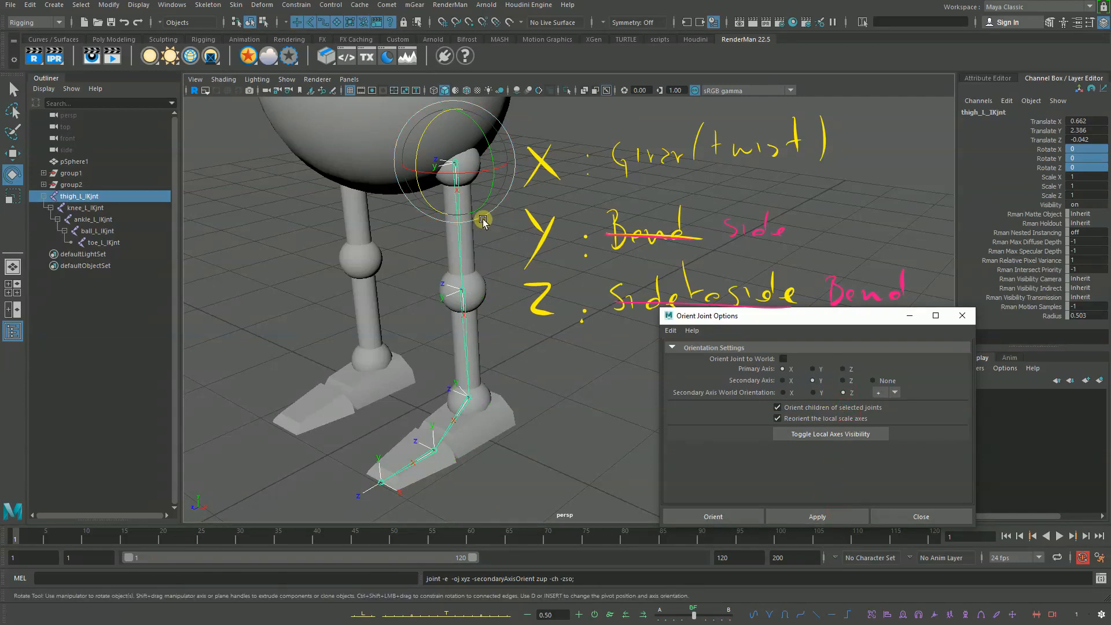
# Step: Test-rotate the left thigh joint about -39° around Y and the knee joint about -94° around Z, and undo both rotations
pyautogui.moveTo(492, 152); pyautogui.dragTo(463, 164)
pyautogui.hotkey('ctrl', 'z')
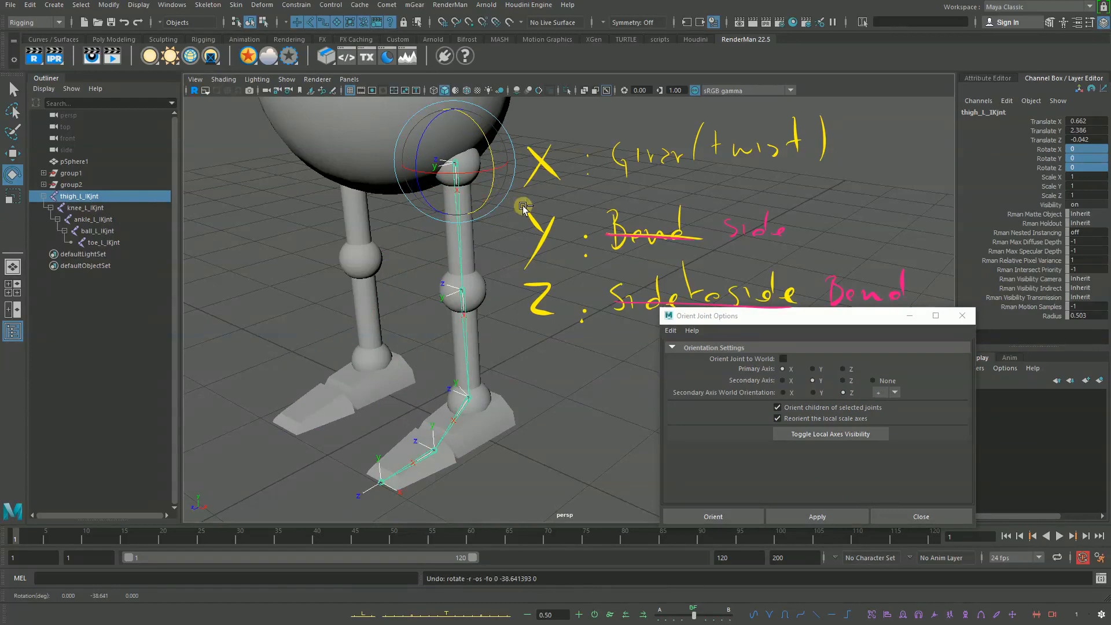
pyautogui.click(457, 311)
pyautogui.moveTo(458, 311); pyautogui.dragTo(571, 356)
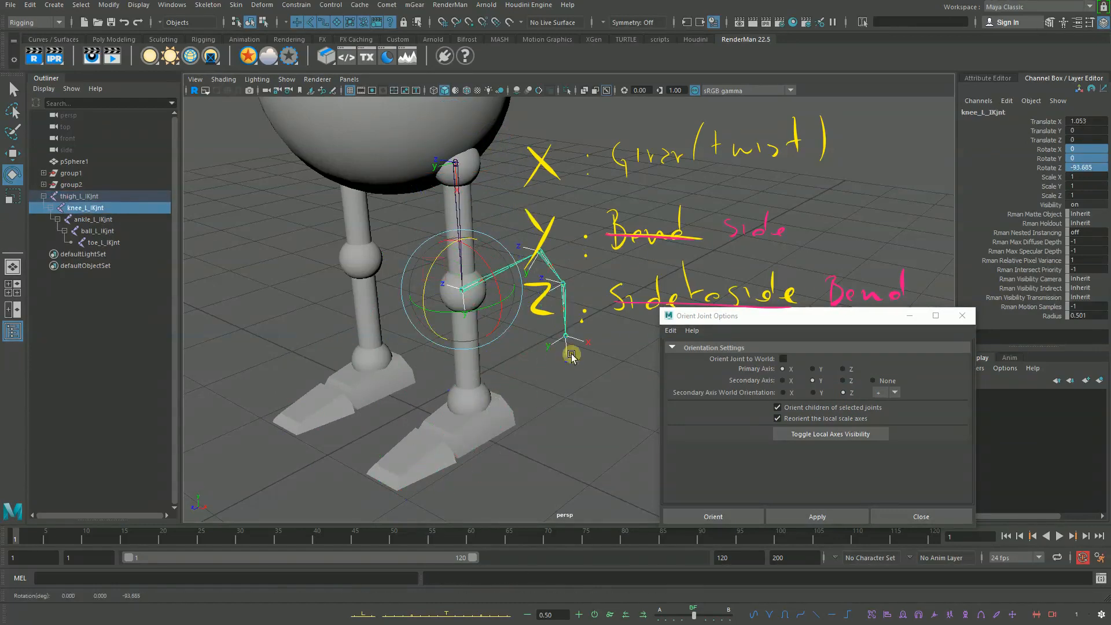
pyautogui.hotkey('ctrl', 'z')
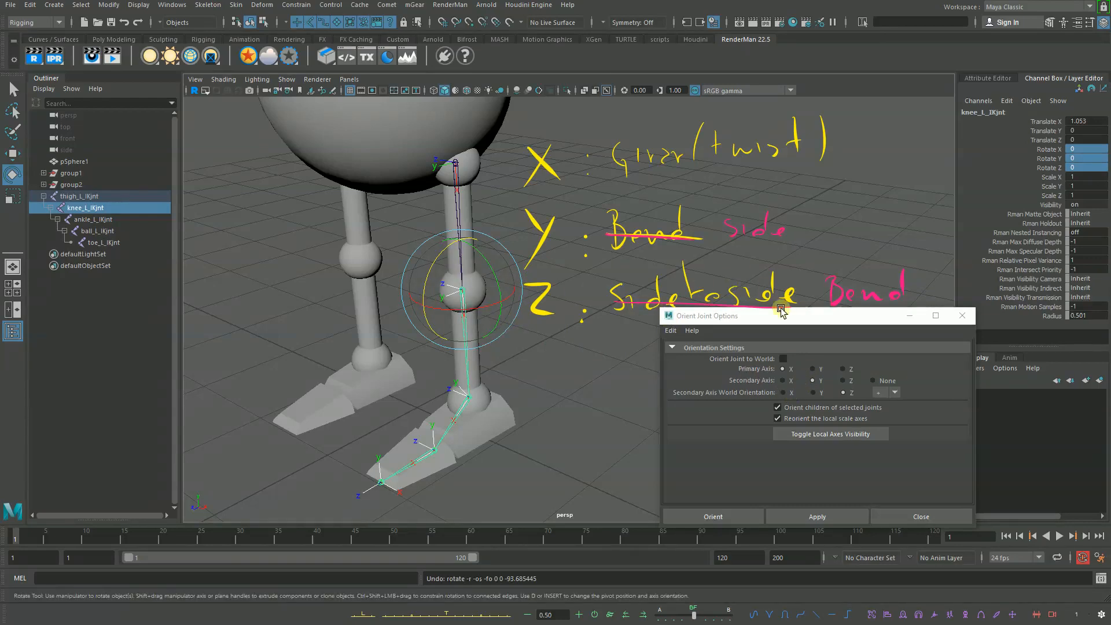
# Step: Reorient the left thigh joint and its children with X as the secondary axis world orientation, keeping local axes displayed, and close the orientation options
pyautogui.click(794, 394)
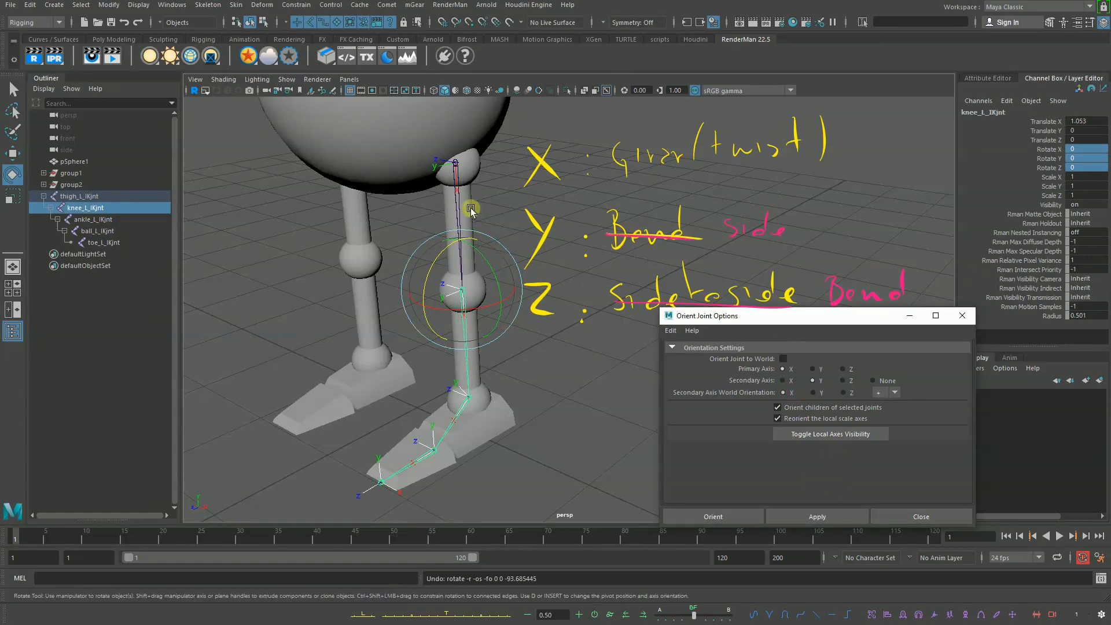
pyautogui.click(456, 183)
pyautogui.press('q')
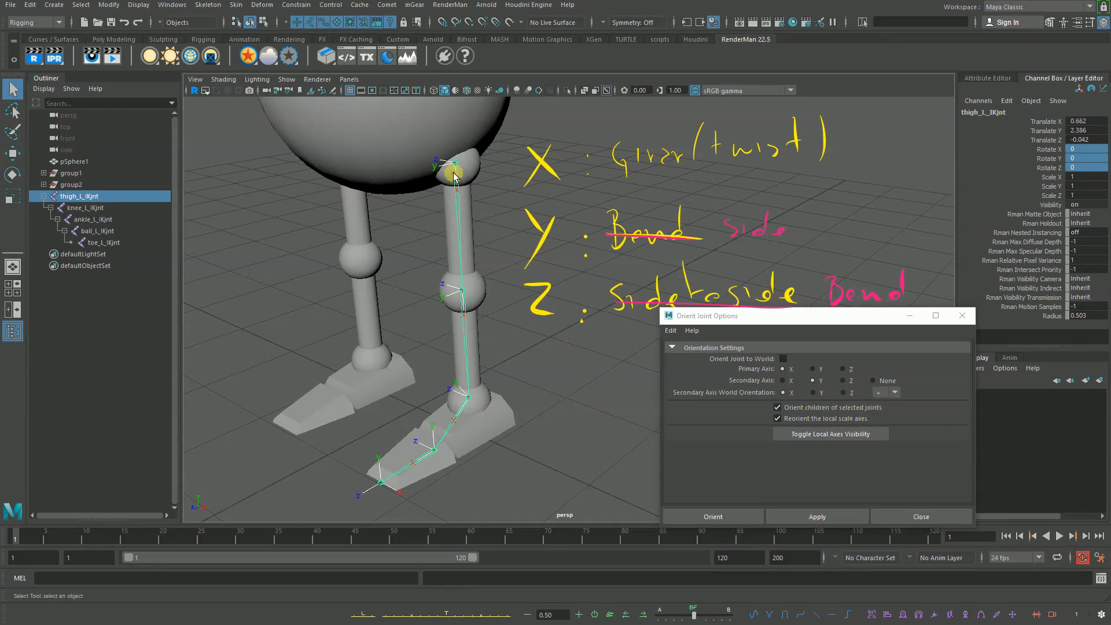
pyautogui.click(816, 435)
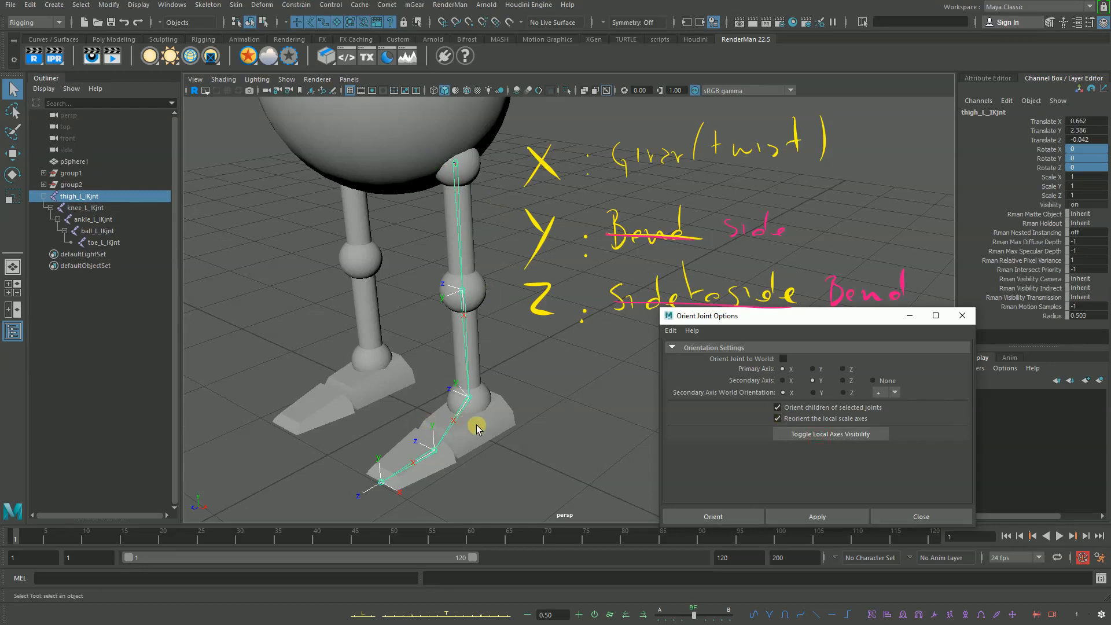
pyautogui.click(455, 204)
pyautogui.click(879, 435)
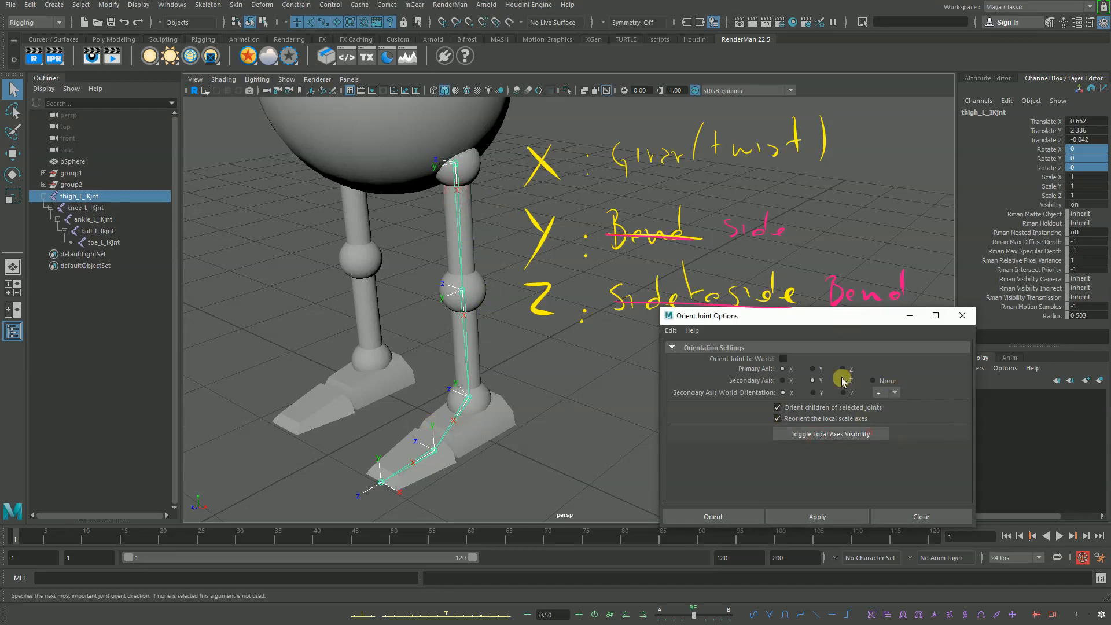
pyautogui.click(843, 509)
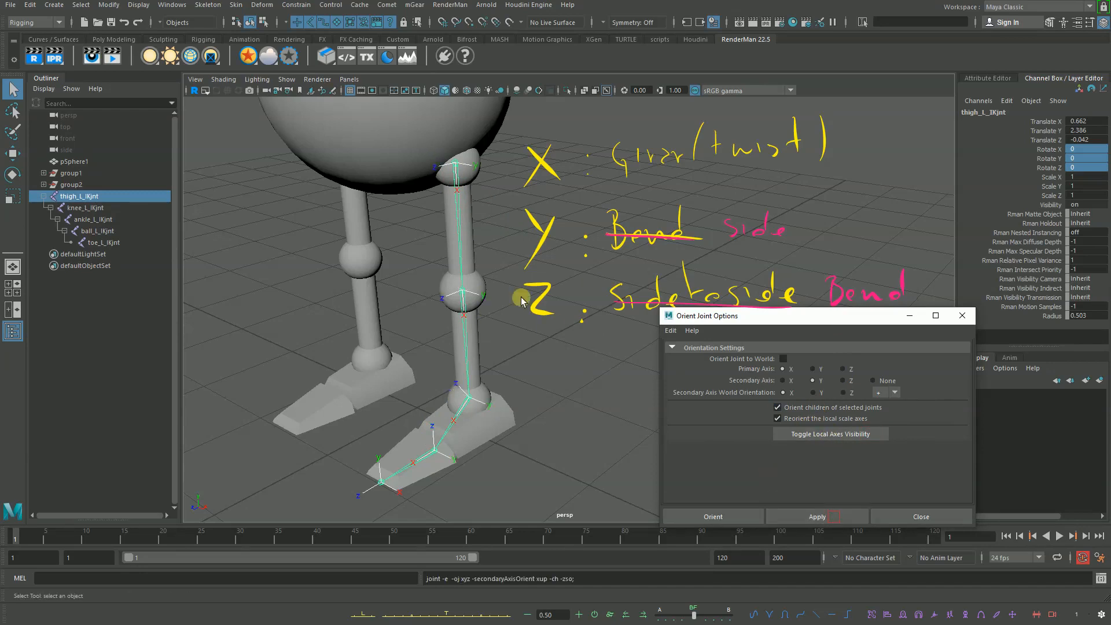
pyautogui.click(932, 517)
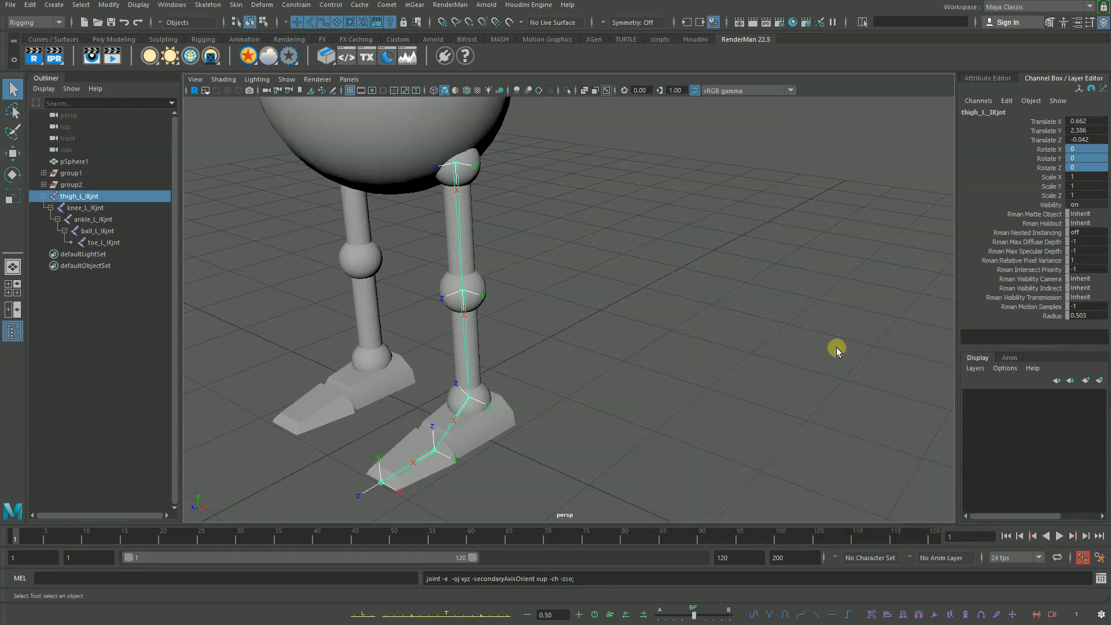
# Step: Create an IK handle from the left thigh joint to the ankle joint
pyautogui.moveTo(640, 293)
pyautogui.keyDown('alt'); pyautogui.mouseDown()
pyautogui.moveTo(674, 280)
pyautogui.moveTo(612, 277)
pyautogui.mouseUp(); pyautogui.keyUp('alt')
pyautogui.click(612, 276)
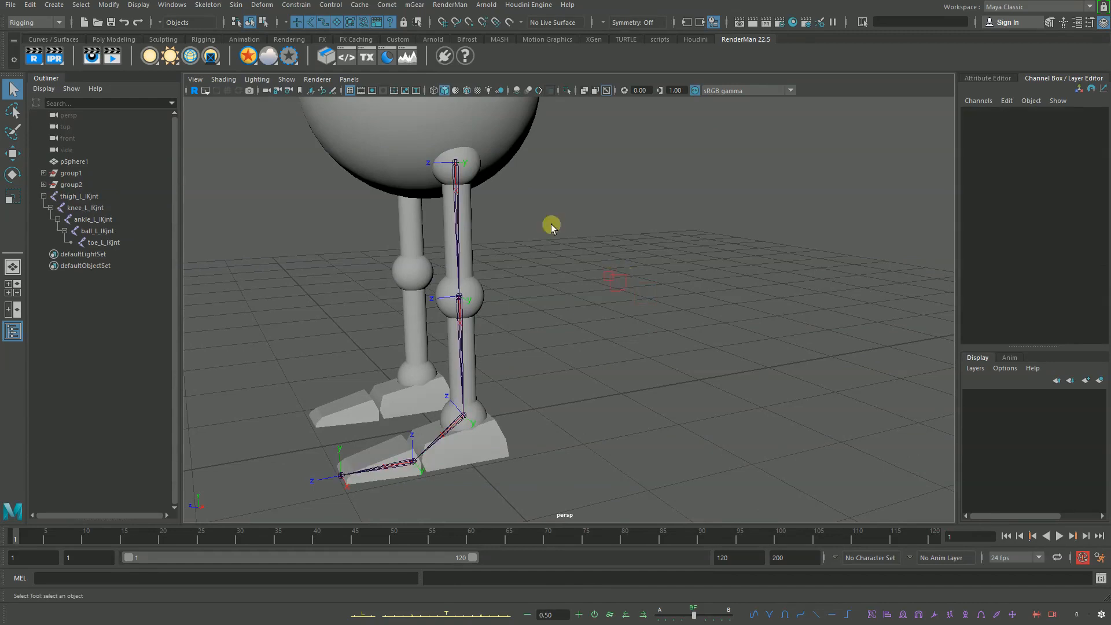
pyautogui.click(207, 4)
pyautogui.click(284, 152)
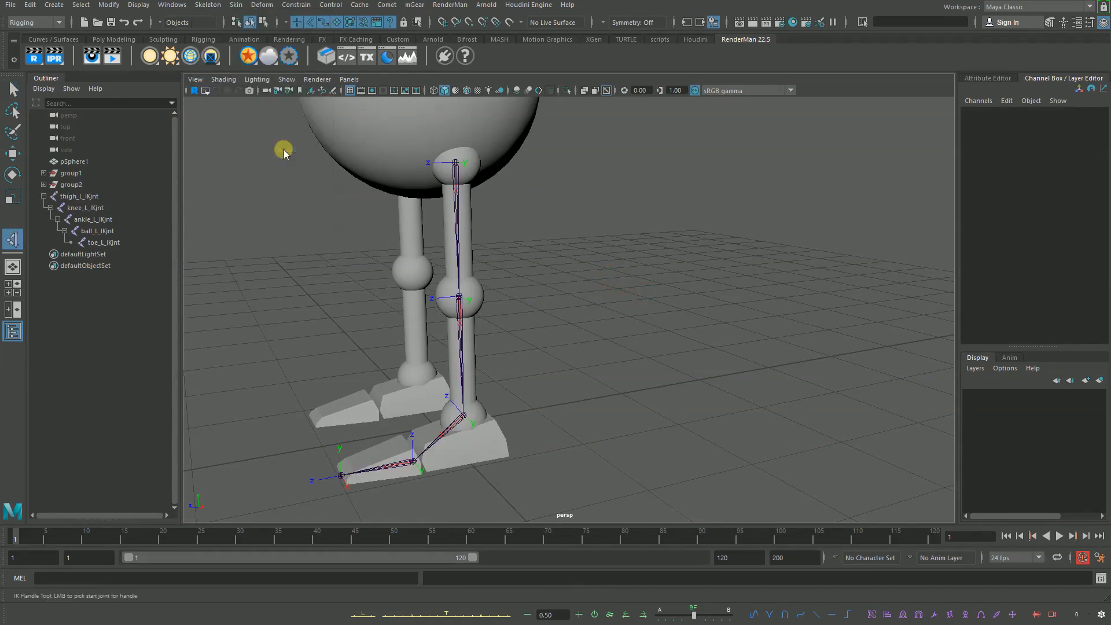
pyautogui.click(454, 164)
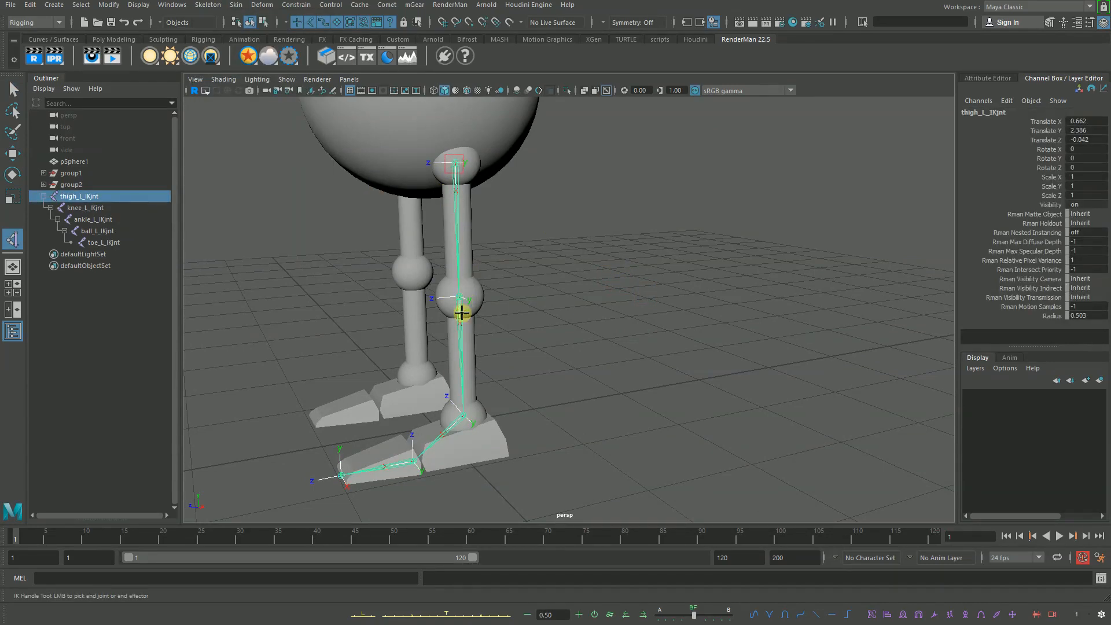
pyautogui.click(463, 418)
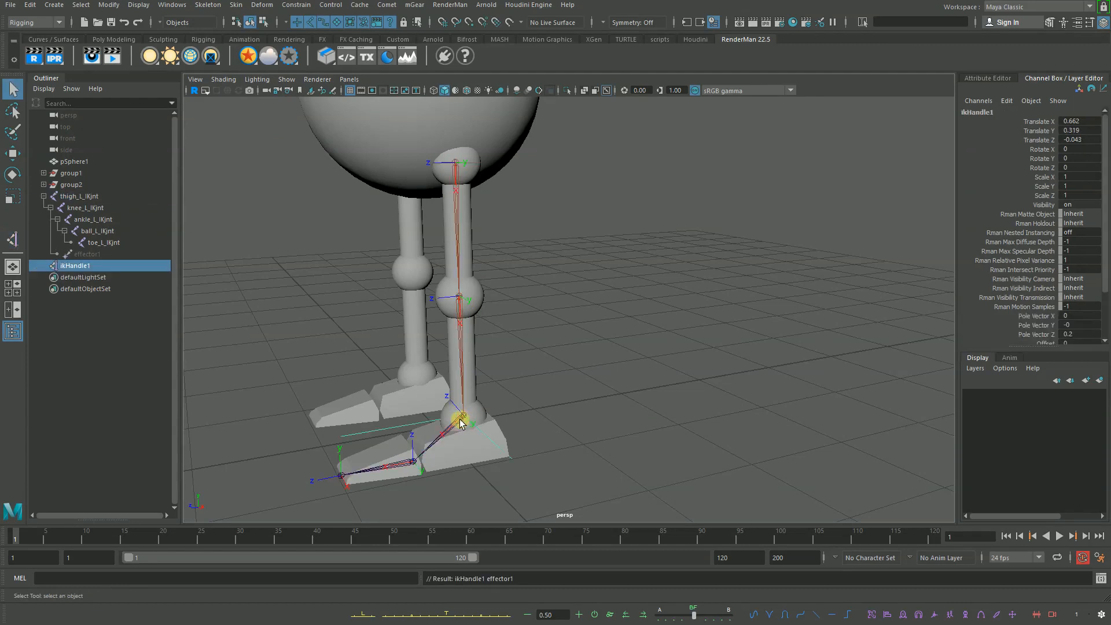
# Step: Create two more IK handles on the left foot, from the ankle to the ball and from the ball to the toe
pyautogui.press('y')
pyautogui.click(463, 418)
pyautogui.press('y')
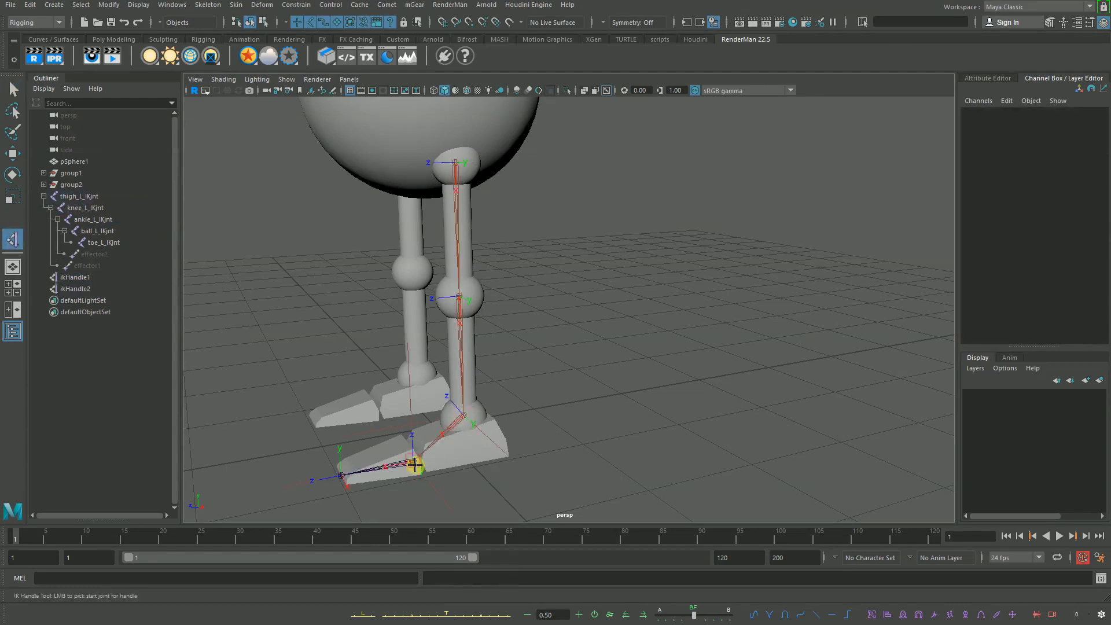
pyautogui.click(412, 462)
pyautogui.click(342, 475)
pyautogui.click(538, 389)
pyautogui.press('q')
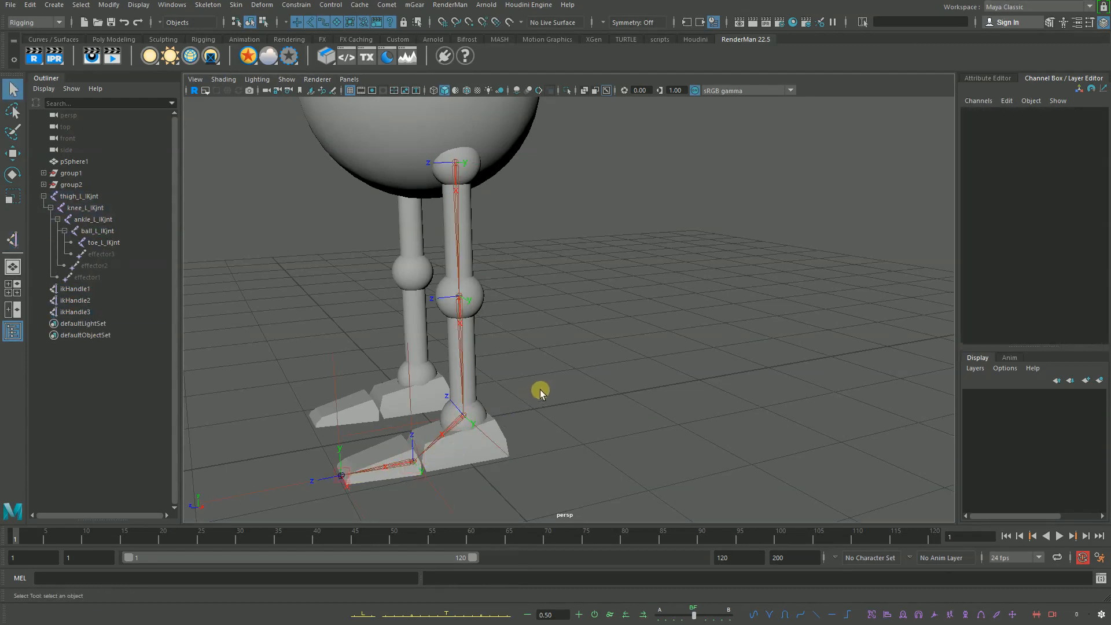
pyautogui.moveTo(85, 289); pyautogui.dragTo(157, 312)
pyautogui.keyDown('alt'); pyautogui.moveTo(639, 356); pyautogui.dragTo(662, 379); pyautogui.keyUp('alt')
pyautogui.click(603, 376)
pyautogui.click(531, 453)
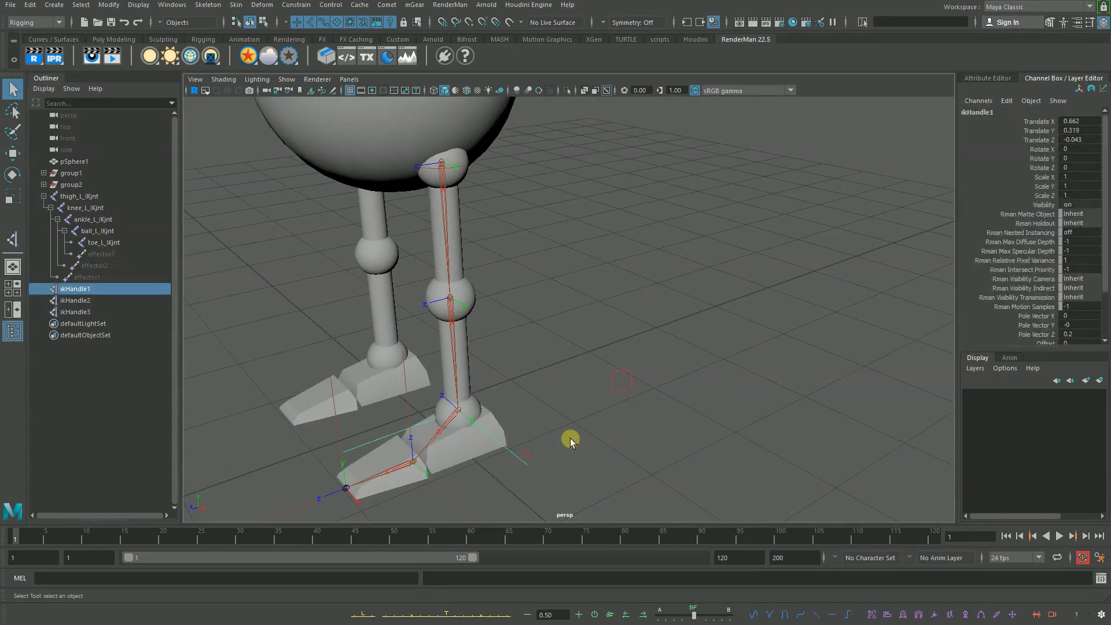
# Step: Create a reverse foot joint chain in the side view, running from the heel to the toe, ball and ankle
pyautogui.keyDown('alt'); pyautogui.moveTo(571, 439); pyautogui.dragTo(642, 380); pyautogui.keyUp('alt')
pyautogui.press('space')
pyautogui.moveTo(797, 272); pyautogui.dragTo(815, 289)
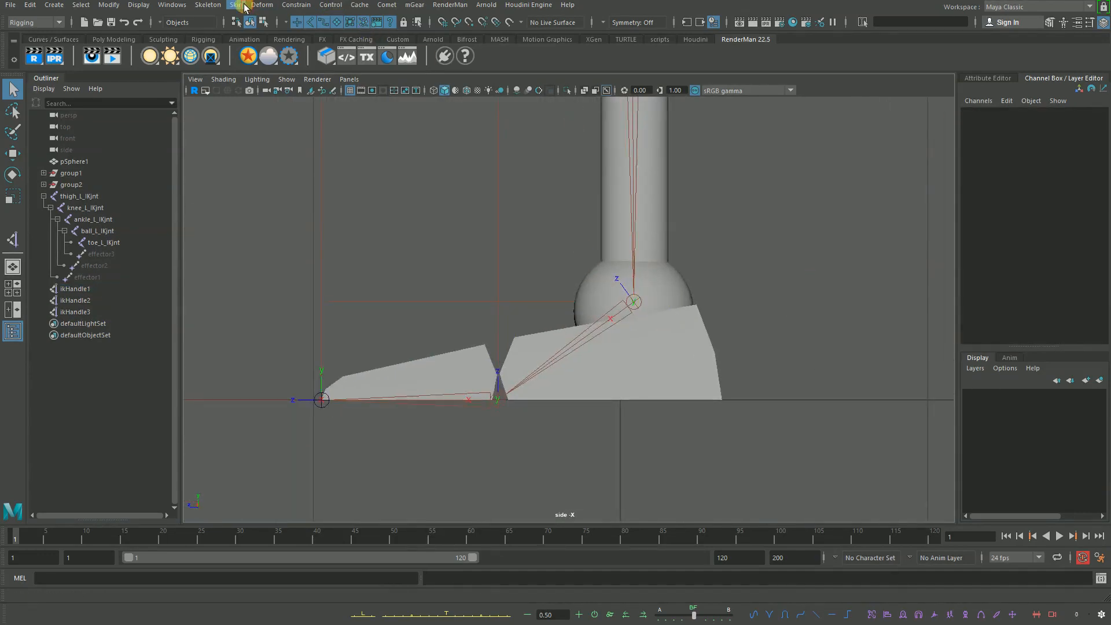
pyautogui.click(208, 4)
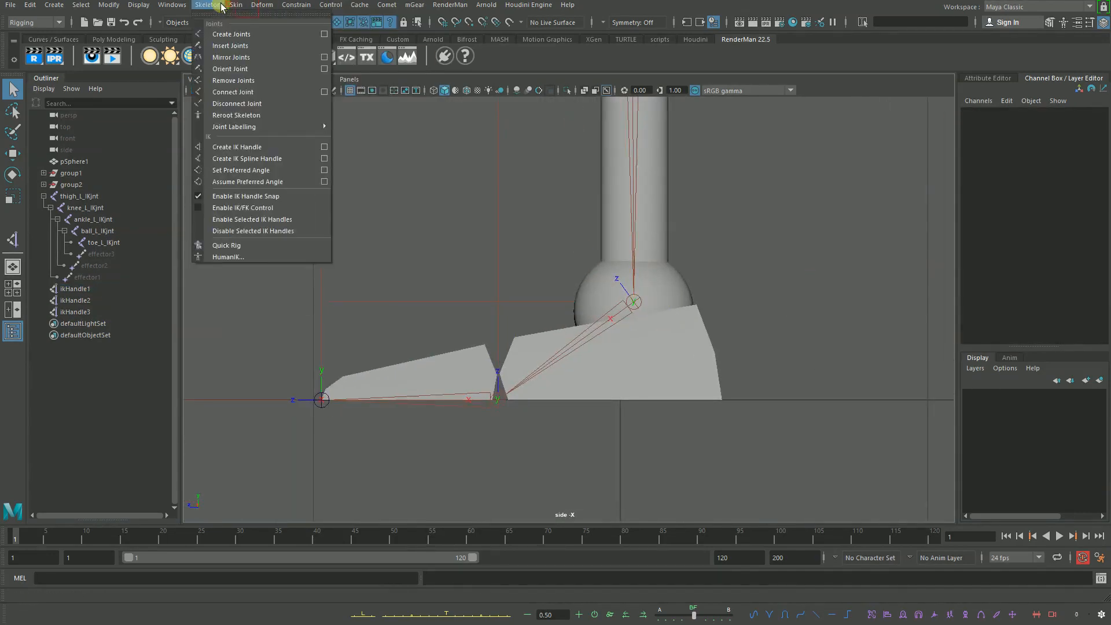
pyautogui.click(258, 34)
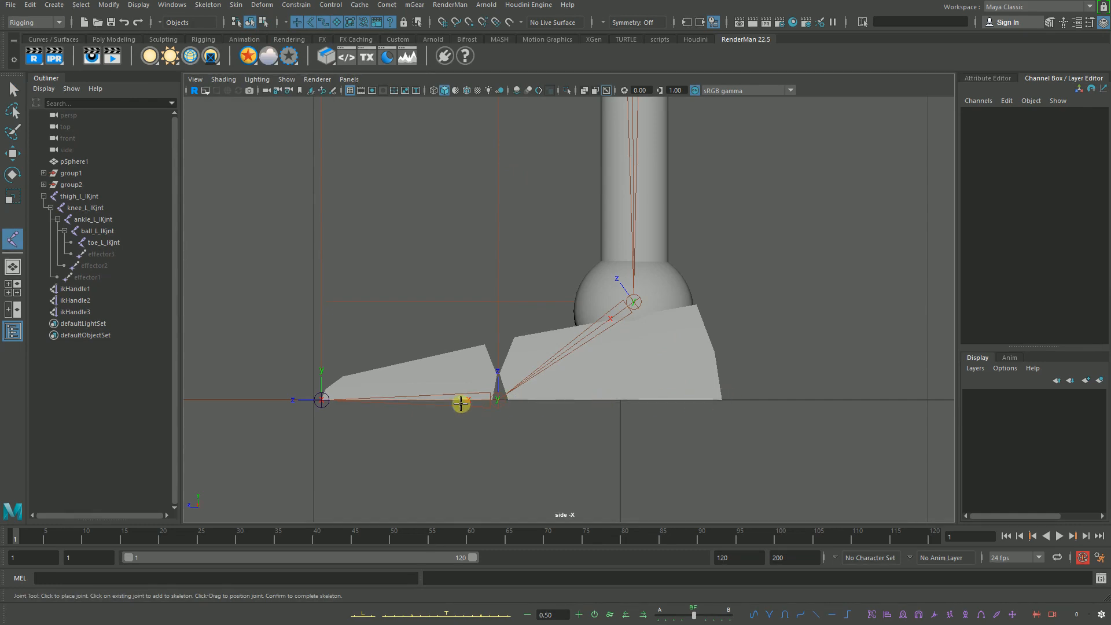
pyautogui.click(723, 399)
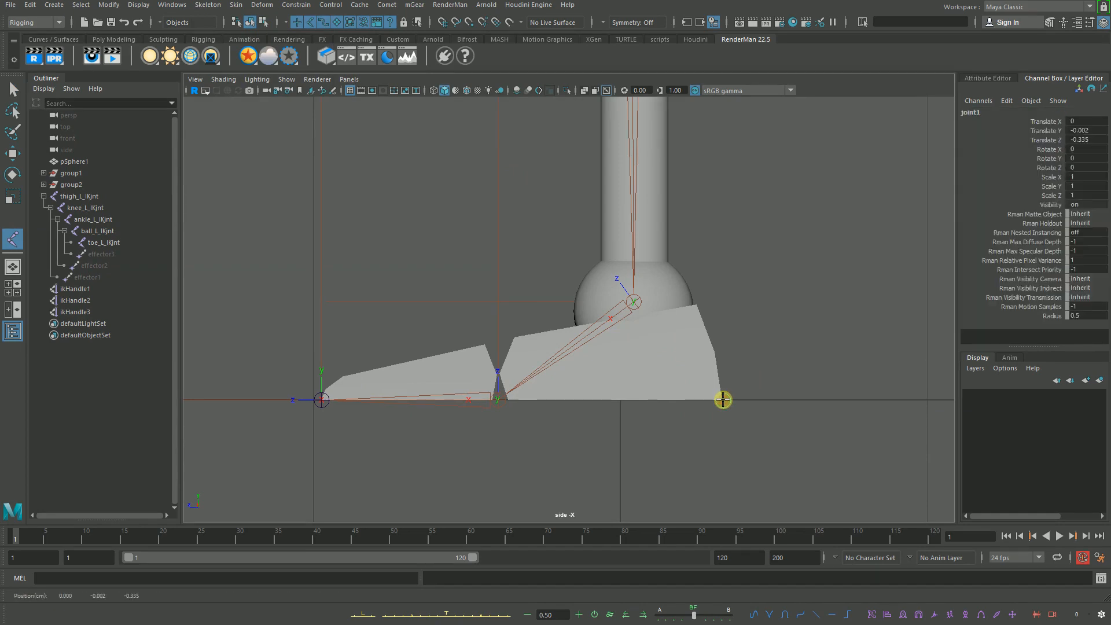
pyautogui.click(322, 400)
pyautogui.click(495, 399)
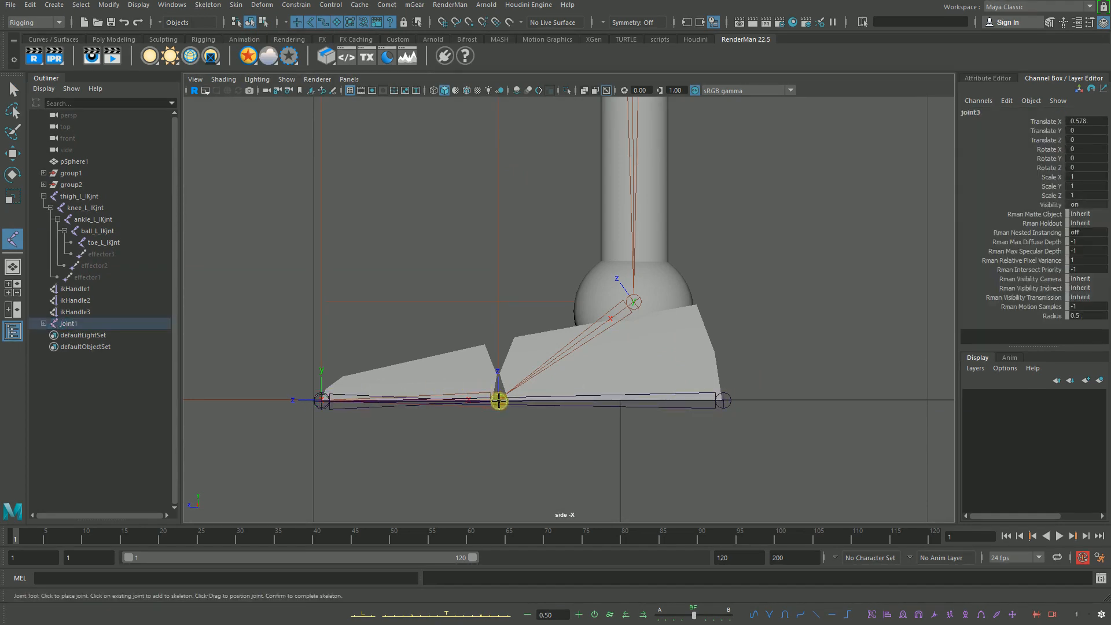
pyautogui.click(634, 302)
pyautogui.press('Return')
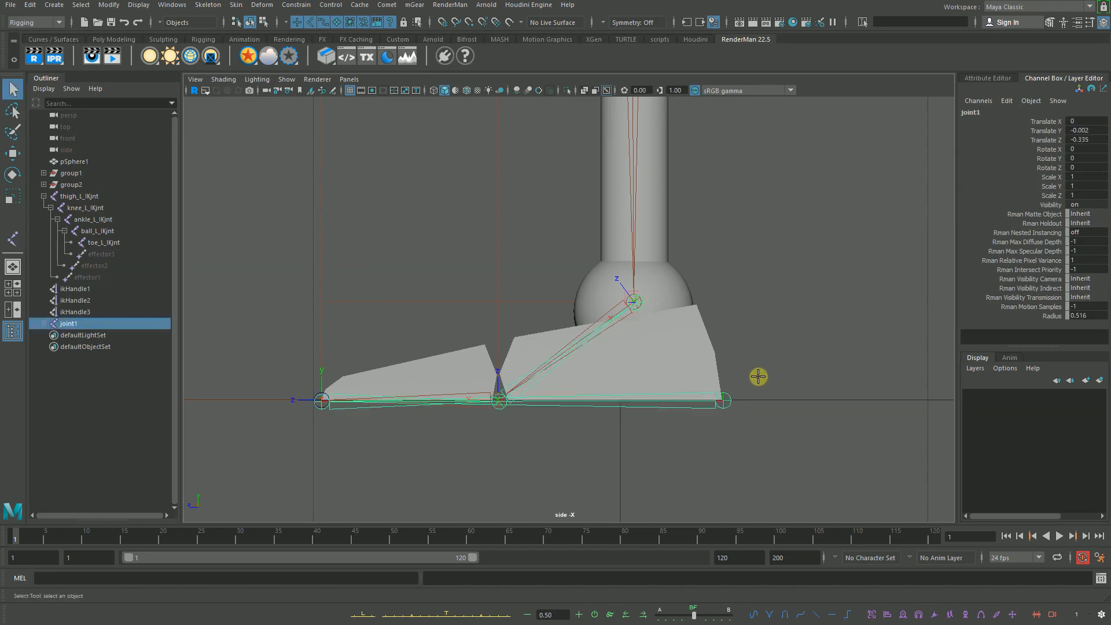
# Step: Set the radius of the new chain's heel and toe joints, joint1 and joint2, to 0.7
pyautogui.click(44, 324)
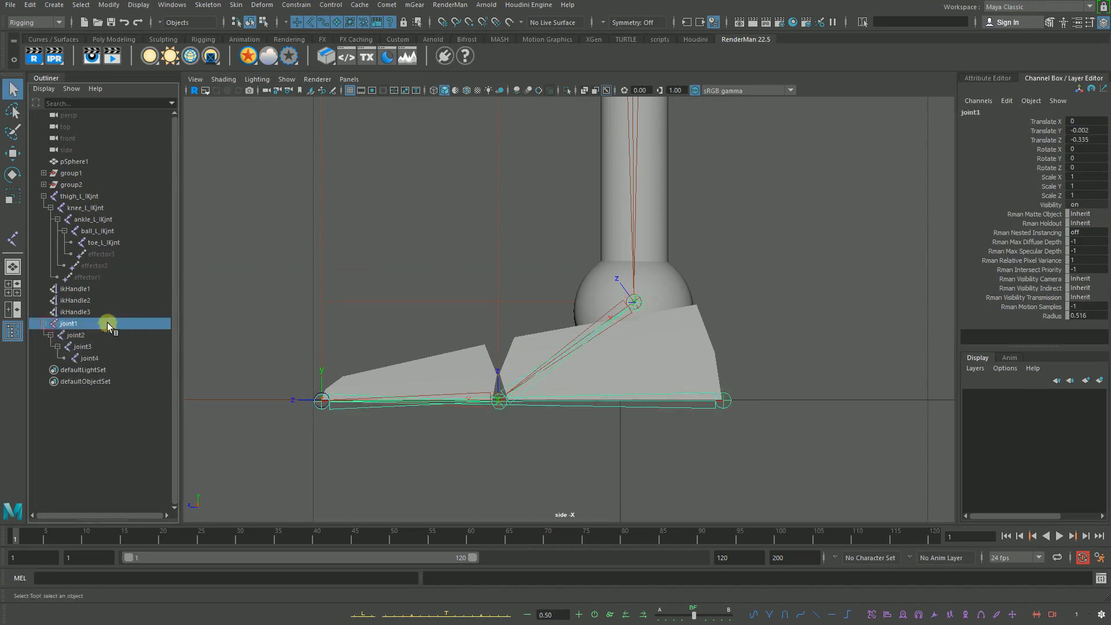
pyautogui.keyDown('shift'); pyautogui.click(109, 358); pyautogui.keyUp('shift')
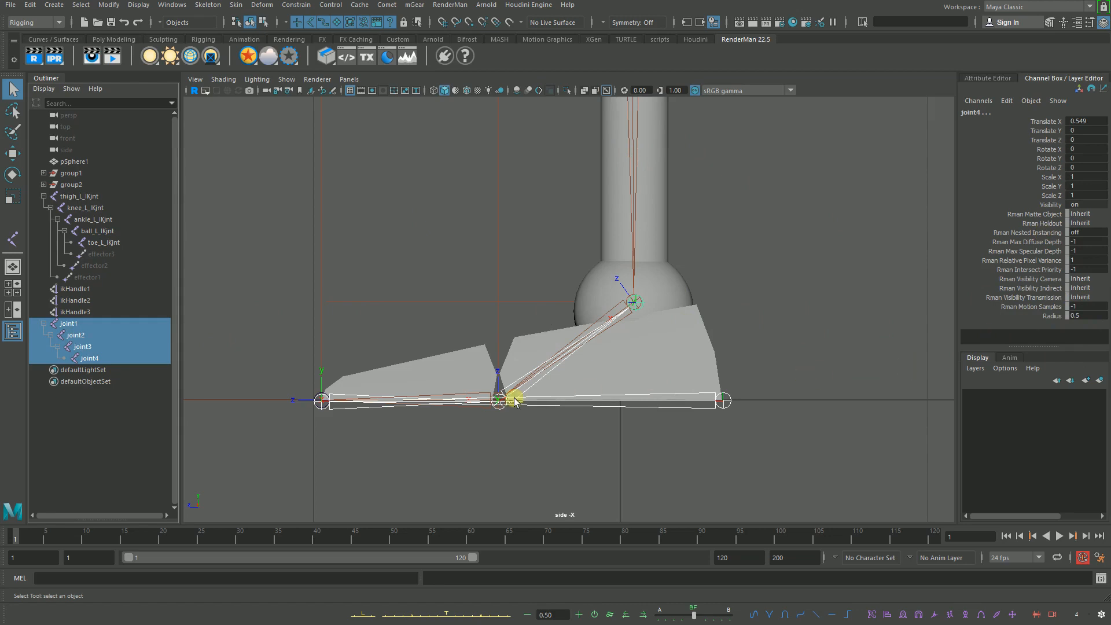
pyautogui.click(713, 401)
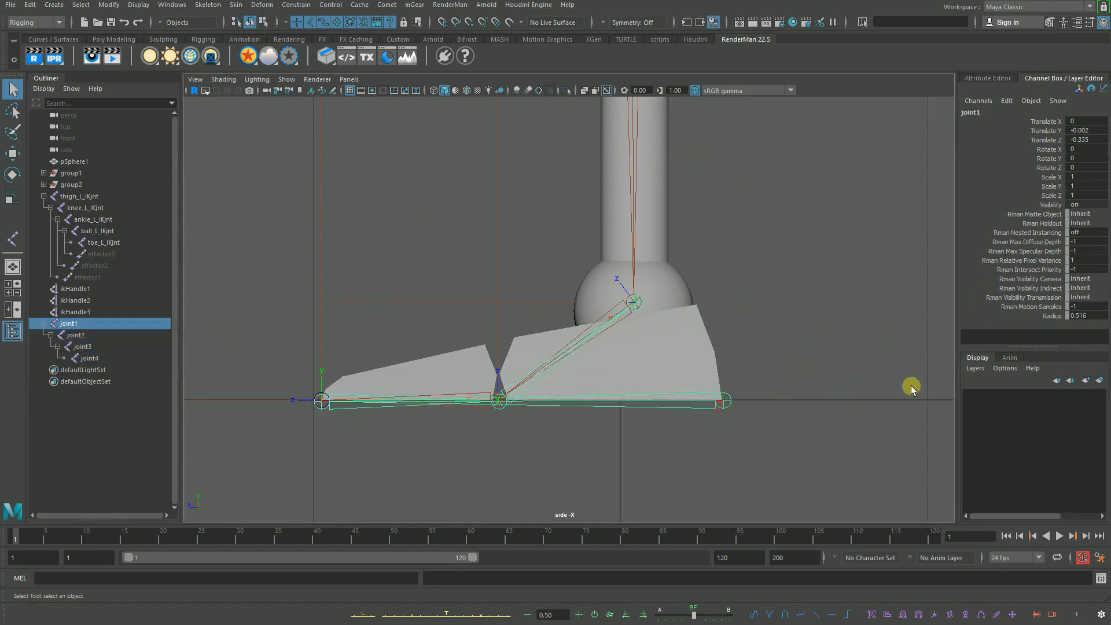
pyautogui.click(1100, 317)
pyautogui.write('0.7')
pyautogui.press('Return')
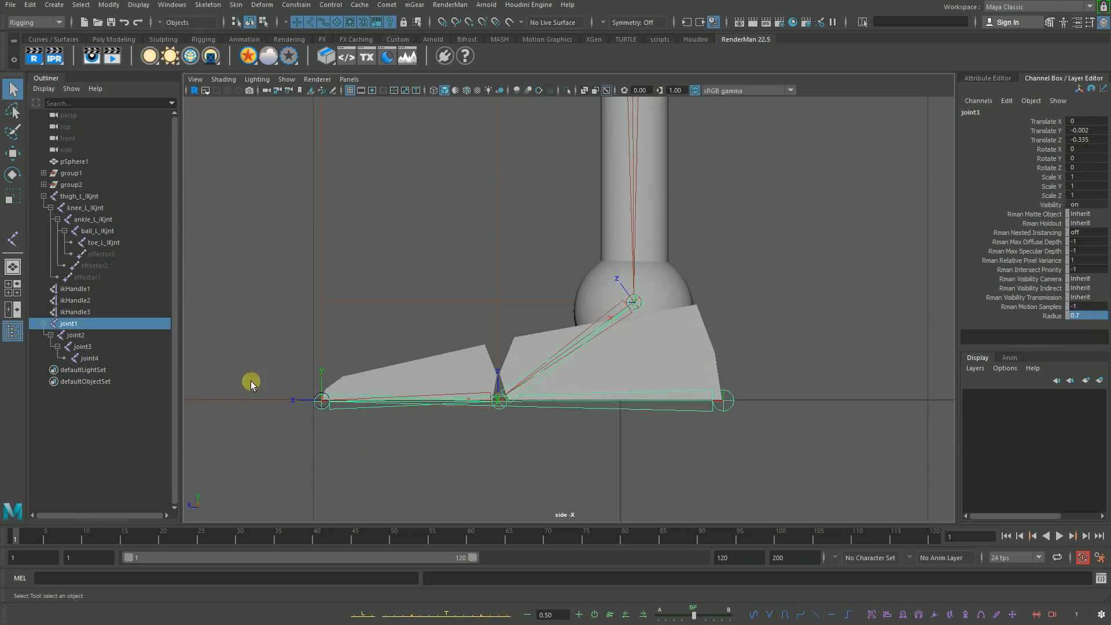
pyautogui.click(149, 335)
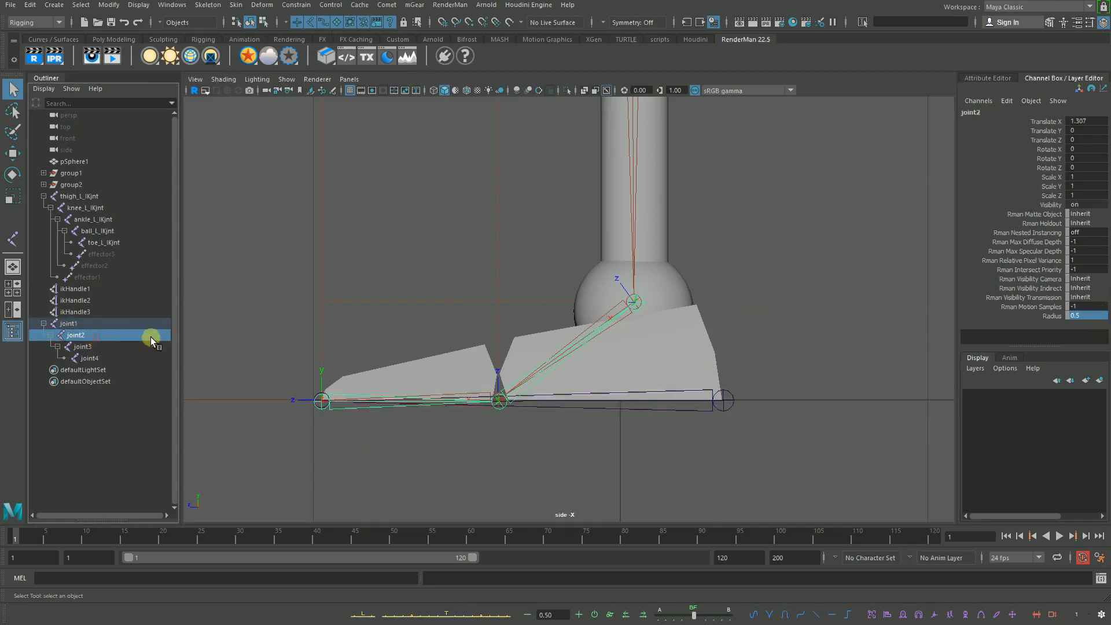
pyautogui.click(1090, 315)
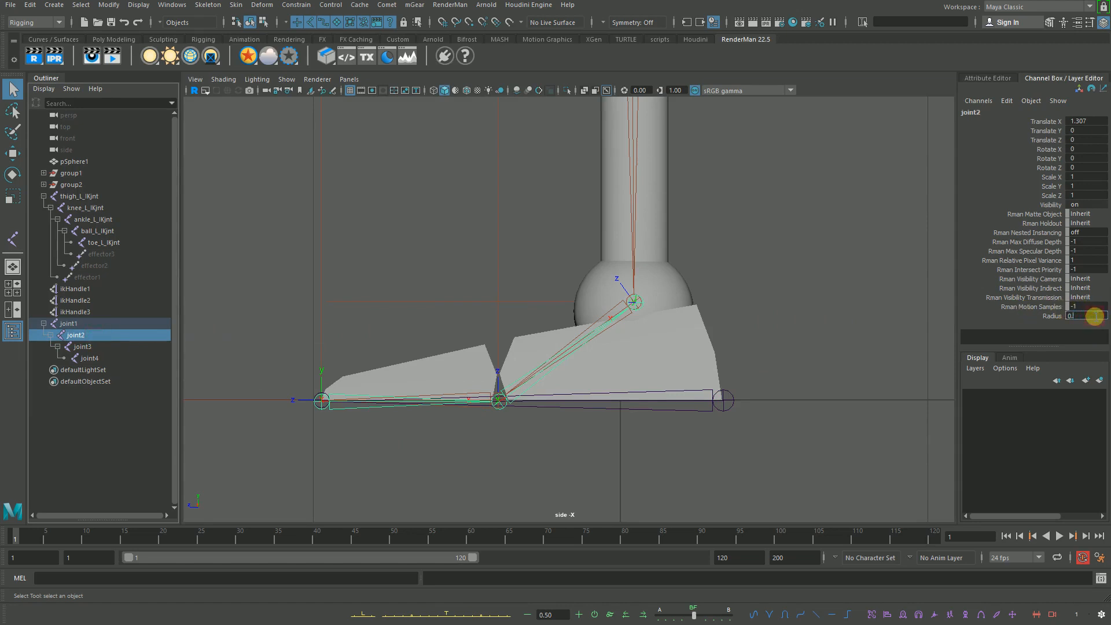
pyautogui.write('0.7')
pyautogui.press('Return')
# Step: Set the radius of the new chain's ball and ankle joints, joint3 and joint4, to 0.7
pyautogui.click(157, 346)
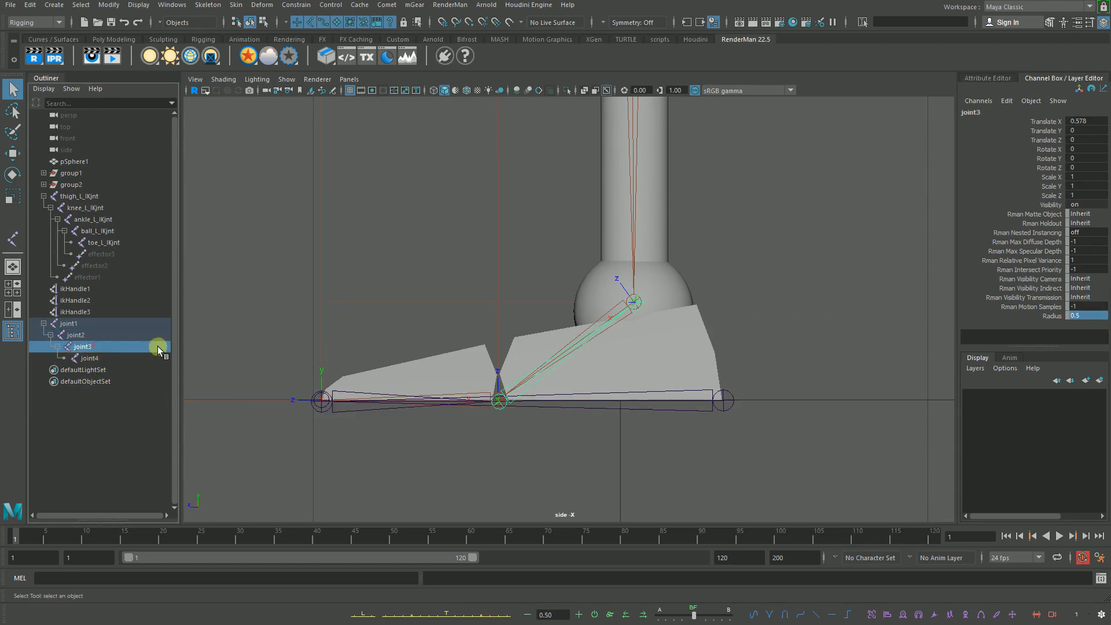
pyautogui.click(1098, 314)
pyautogui.write('0.7')
pyautogui.press('Return')
pyautogui.click(90, 358)
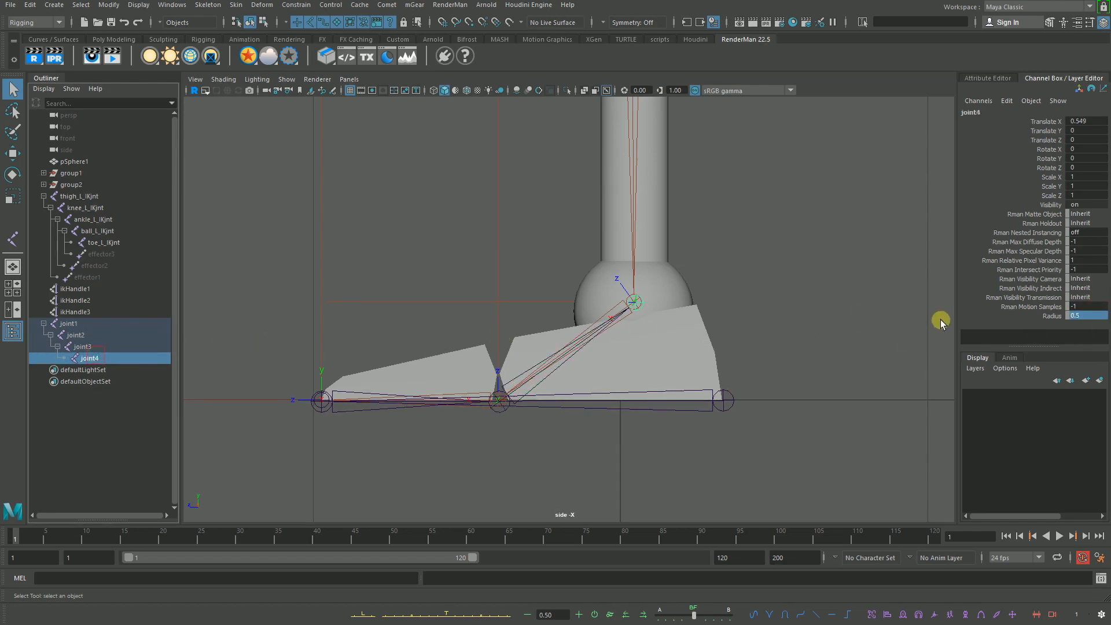
pyautogui.click(1093, 316)
pyautogui.write('0.')
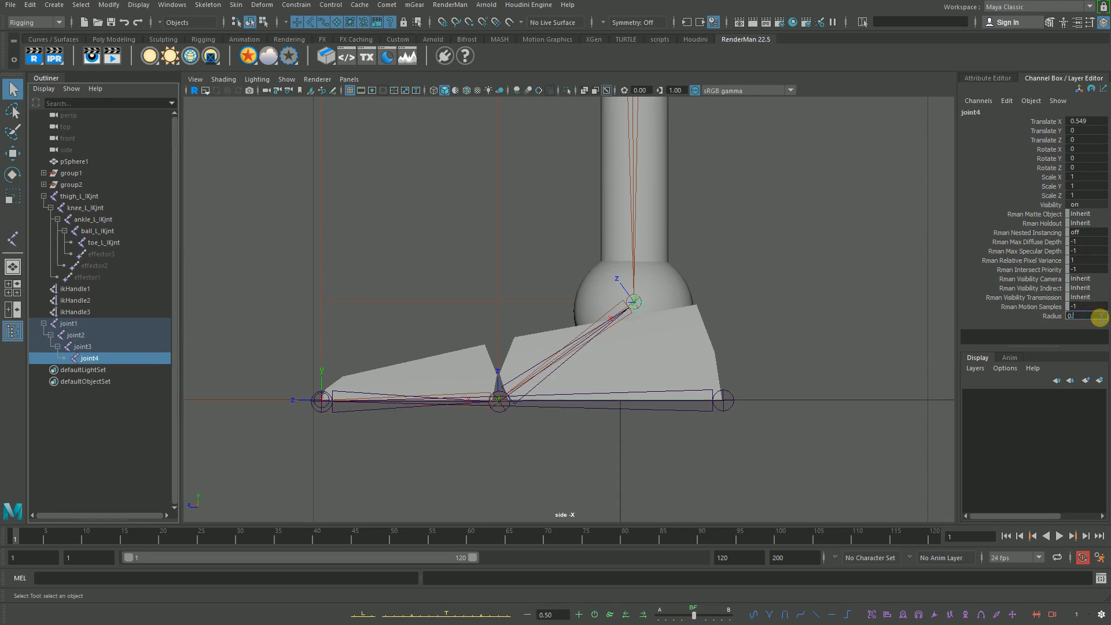
pyautogui.write('7')
pyautogui.press('Return')
# Step: Set the radius of all four reverse foot joints, joint1 to joint4, to 0.9
pyautogui.click(75, 325)
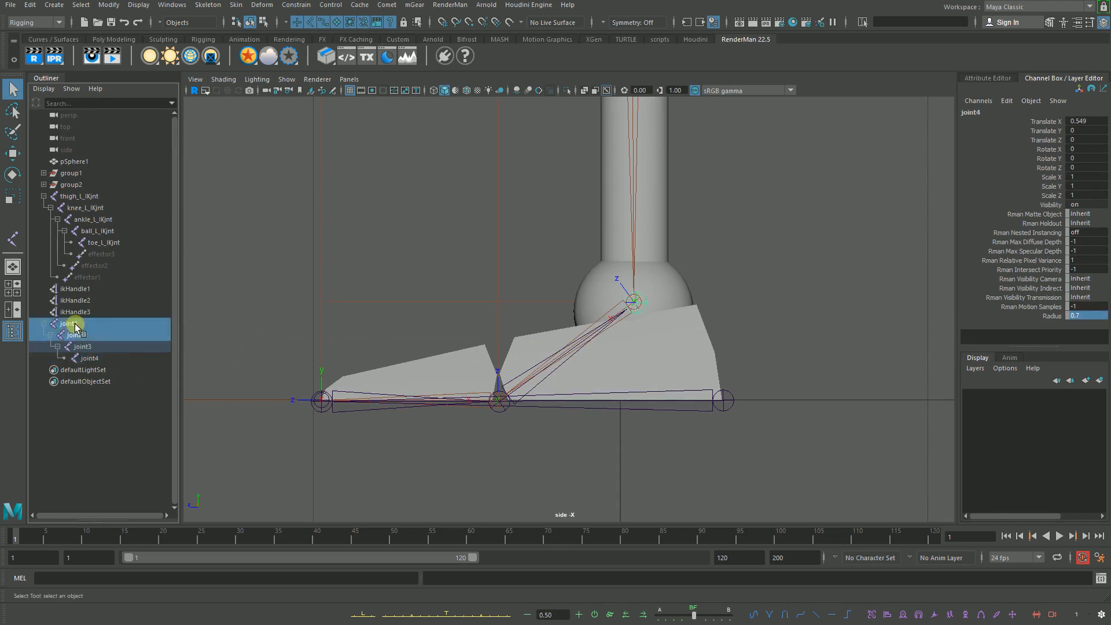
pyautogui.moveTo(75, 327); pyautogui.dragTo(87, 359)
pyautogui.click(1087, 315)
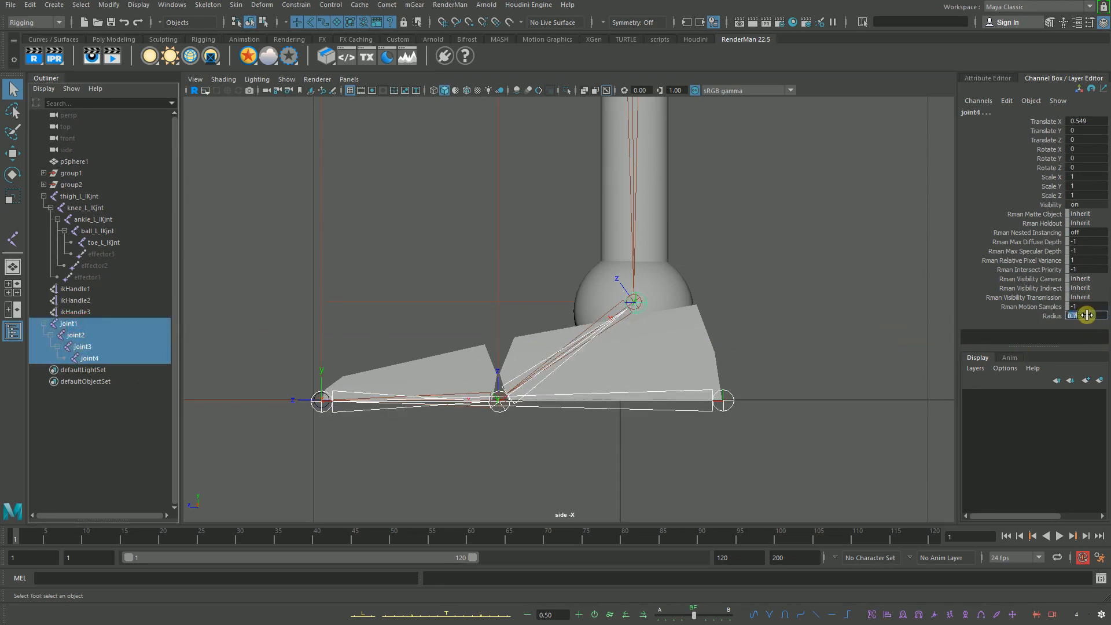
pyautogui.write('0.9')
pyautogui.press('Return')
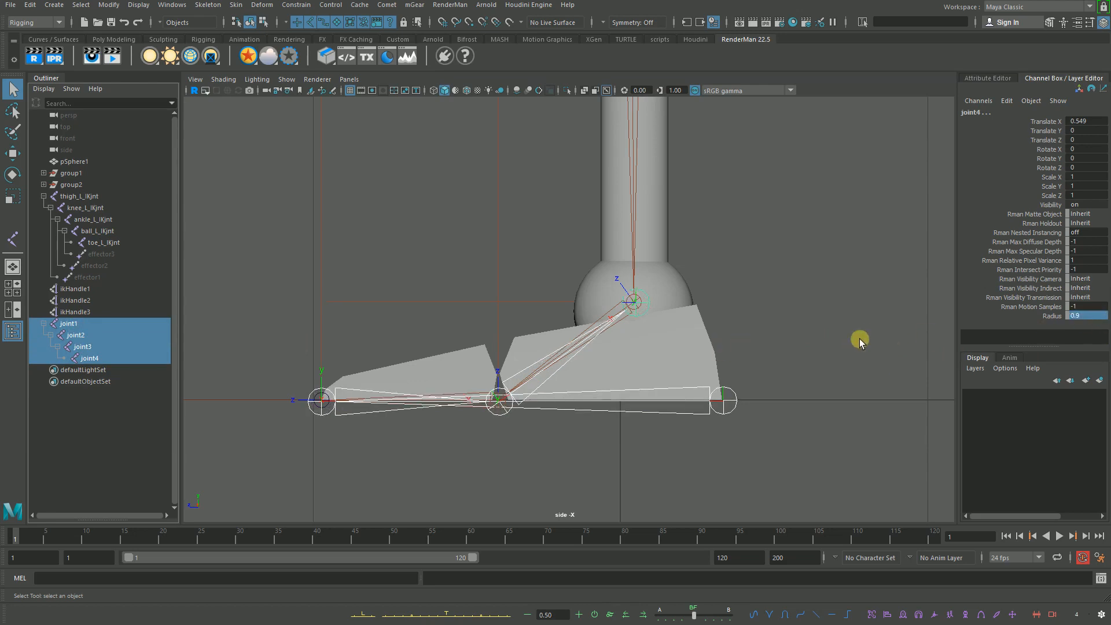
# Step: Open the Attribute Spread Sheet for the four selected joints and filter all attributes by "rad"
pyautogui.click(145, 8)
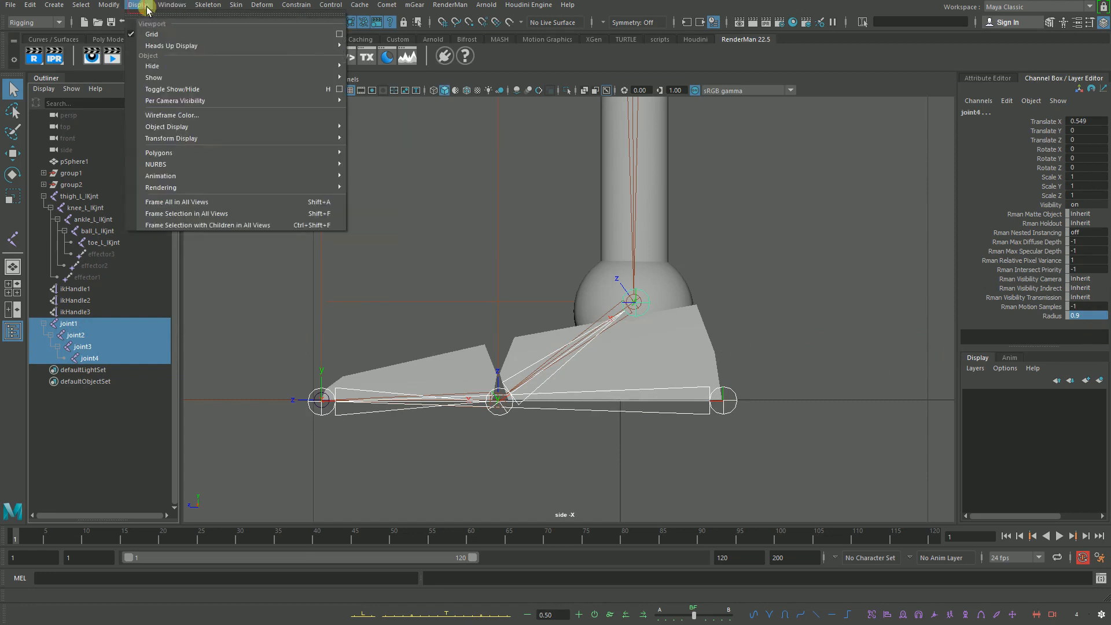
pyautogui.moveTo(172, 6)
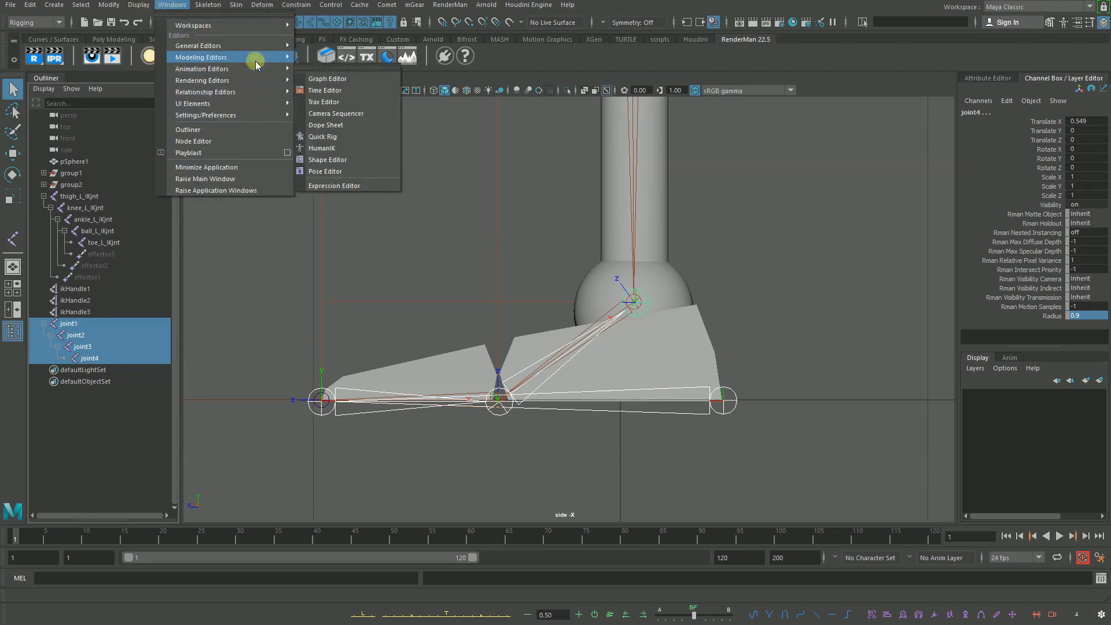
pyautogui.moveTo(259, 44)
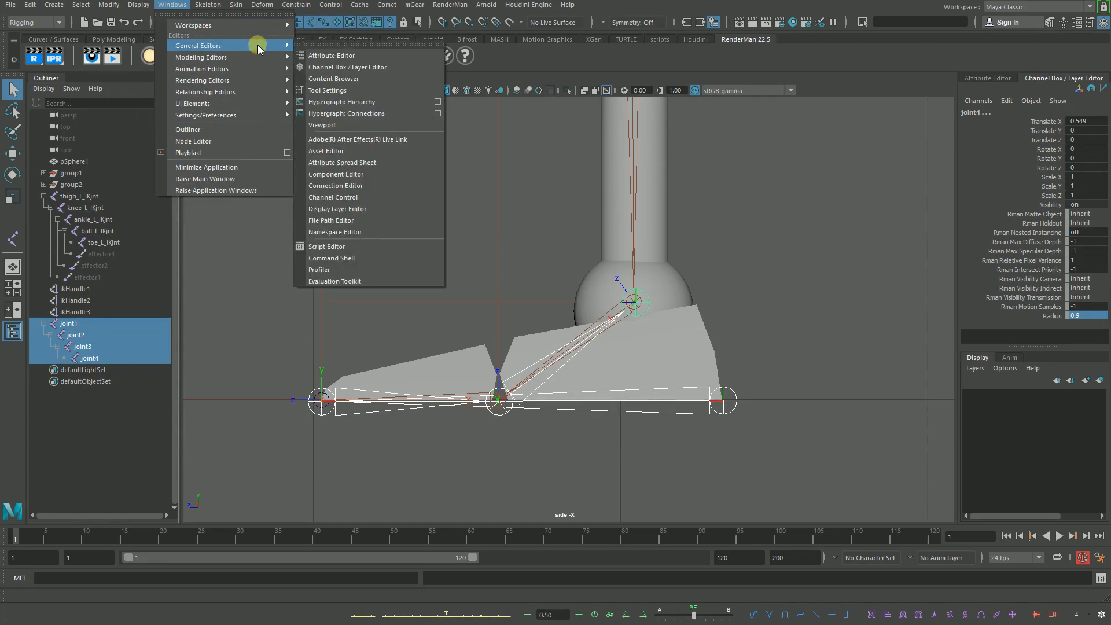
pyautogui.click(401, 162)
pyautogui.moveTo(434, 53); pyautogui.dragTo(681, 36)
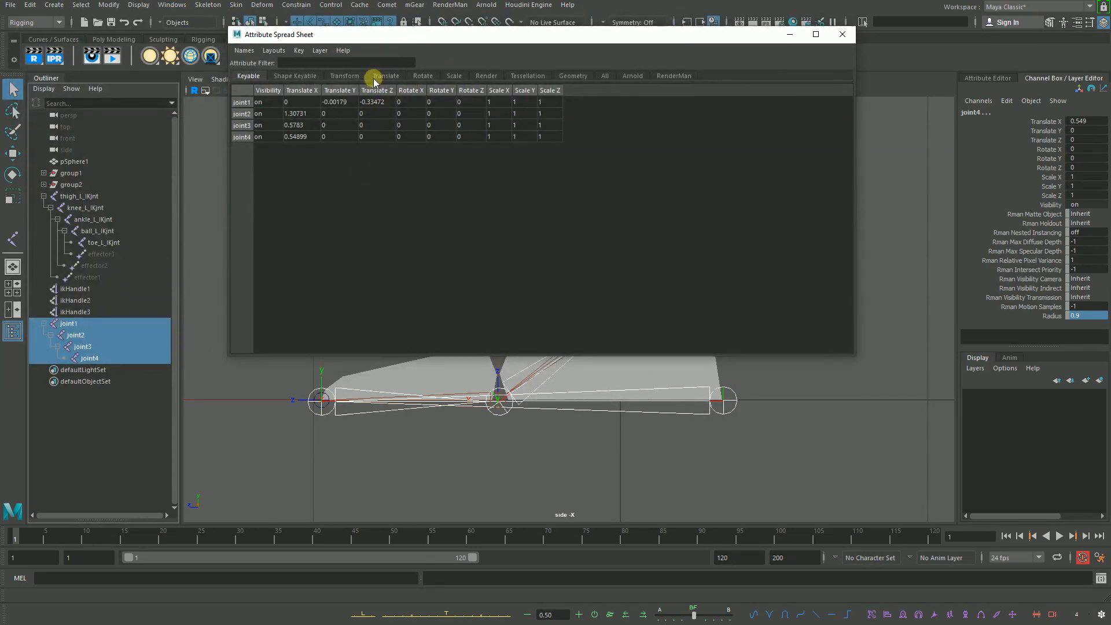
pyautogui.click(601, 76)
pyautogui.click(305, 63)
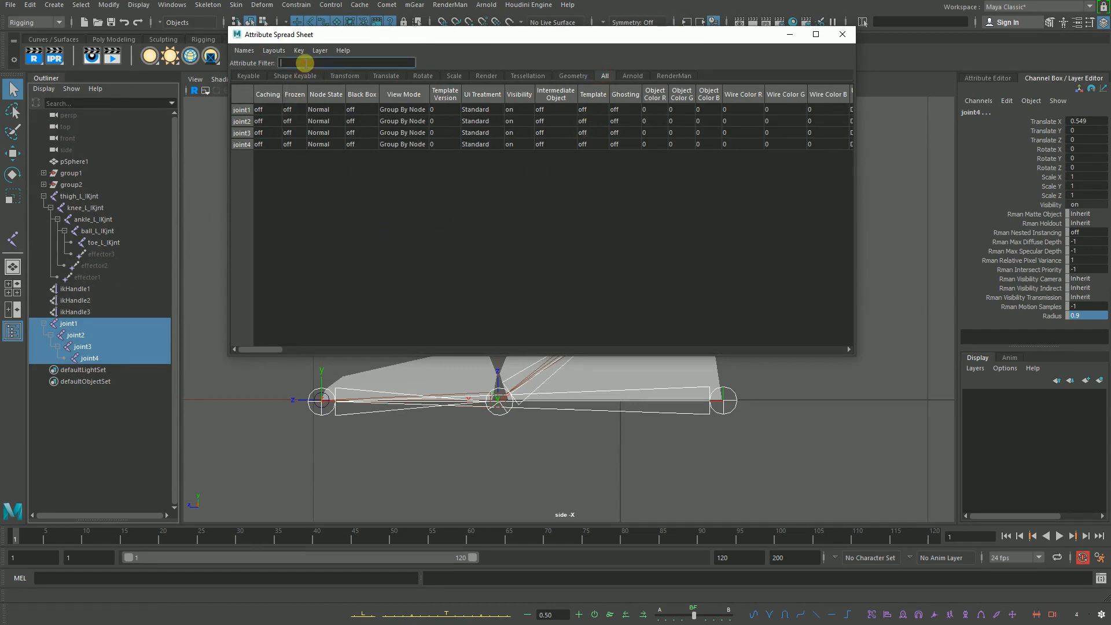
pyautogui.write('rad')
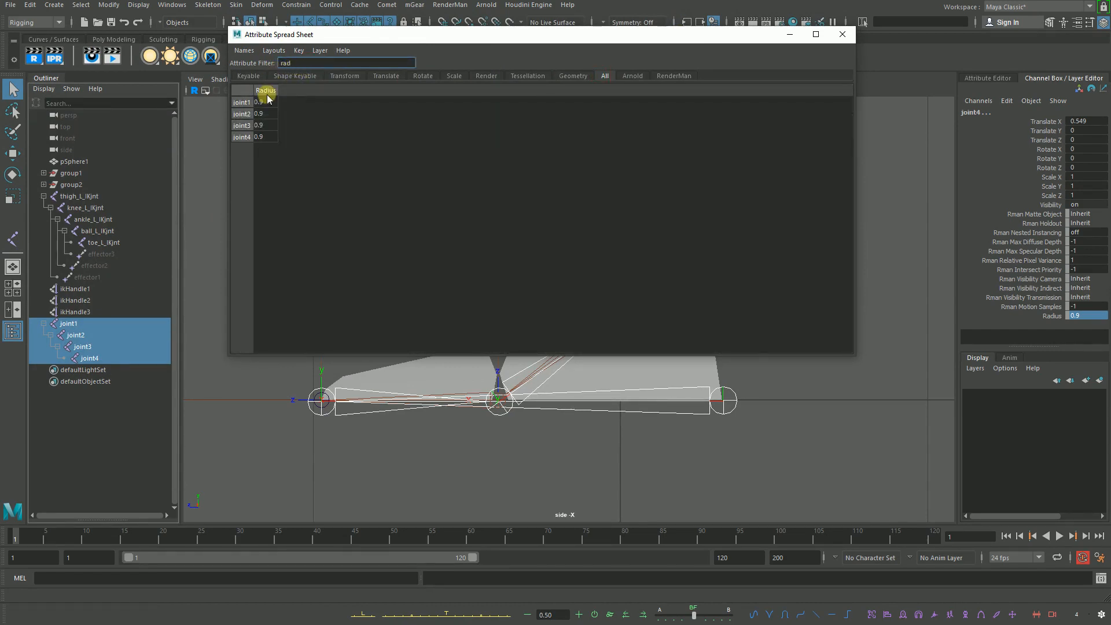
# Step: Set the Radius of joint1 to joint4 to 1 in the spread sheet, then close it and deselect the joints
pyautogui.moveTo(263, 103); pyautogui.dragTo(265, 138)
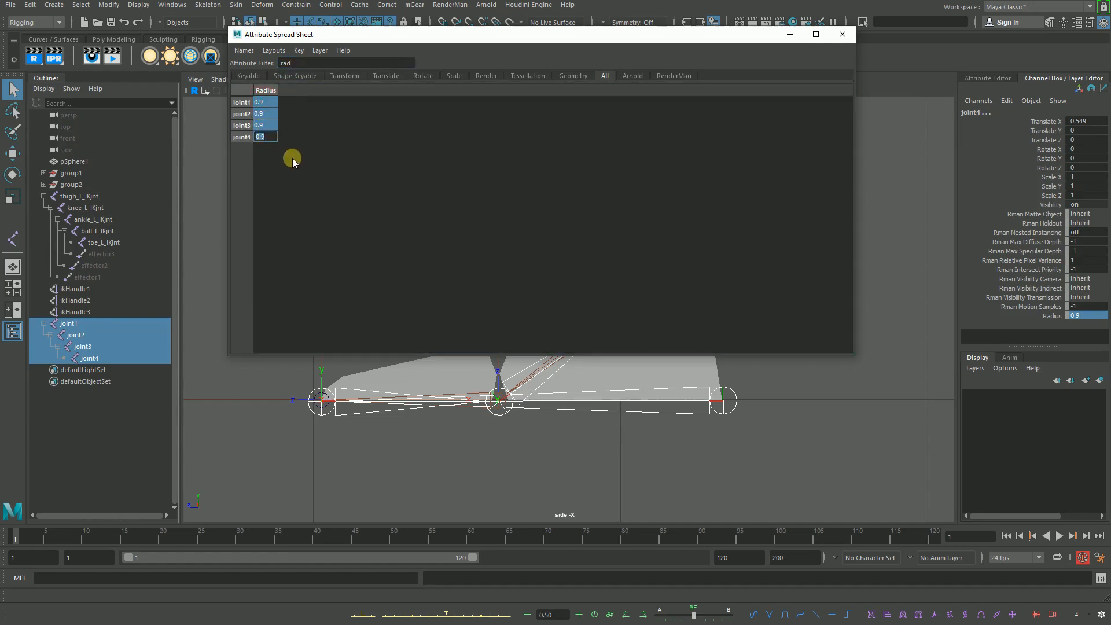
pyautogui.write('1')
pyautogui.press('Return')
pyautogui.click(842, 34)
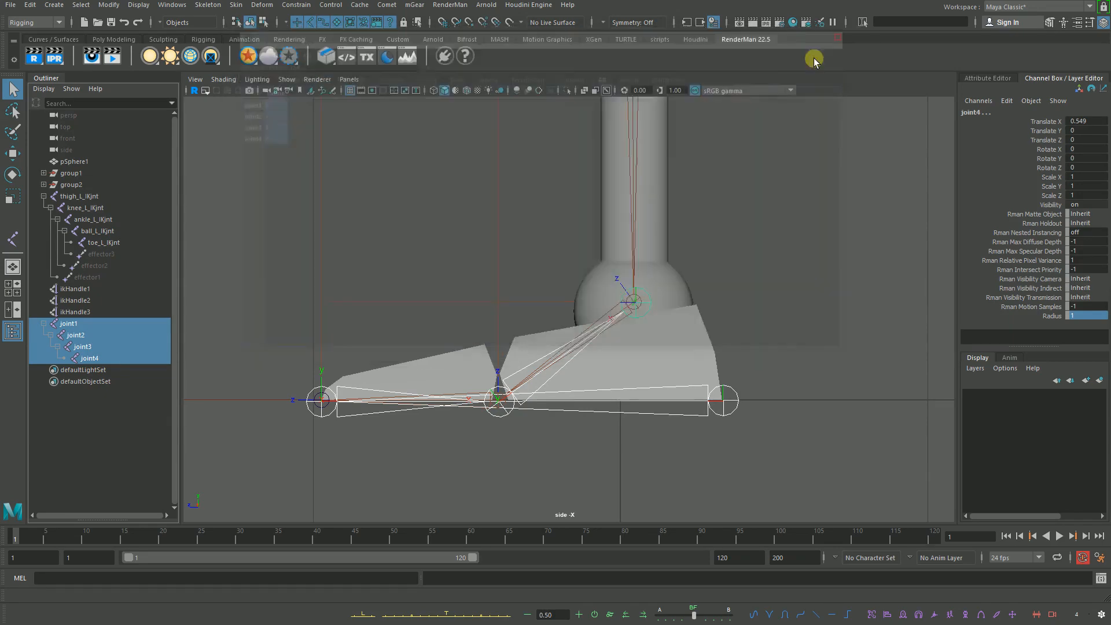
pyautogui.click(779, 220)
# Step: Move the reverse foot chain by its heel joint, joint1, along X into the left foot, to about 0.655
pyautogui.press('space')
pyautogui.moveTo(678, 358); pyautogui.dragTo(713, 361)
pyautogui.keyDown('alt'); pyautogui.moveTo(581, 360); pyautogui.dragTo(601, 357, button='middle'); pyautogui.keyUp('alt')
pyautogui.keyDown('alt'); pyautogui.moveTo(601, 357); pyautogui.dragTo(523, 293); pyautogui.keyUp('alt')
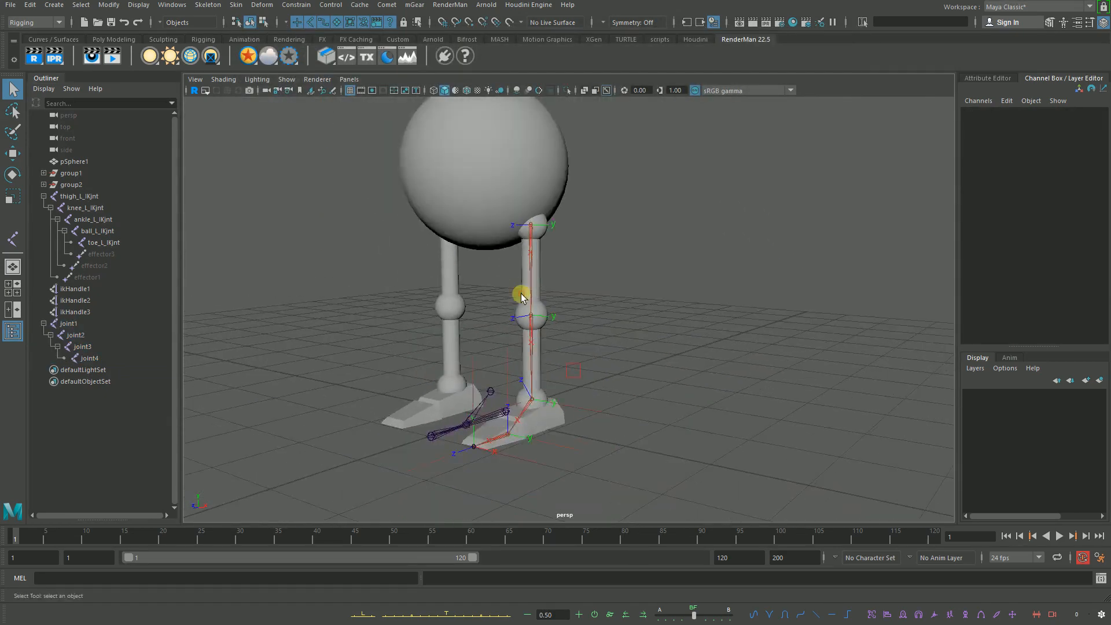
pyautogui.keyDown('alt'); pyautogui.moveTo(682, 377); pyautogui.dragTo(637, 345); pyautogui.keyUp('alt')
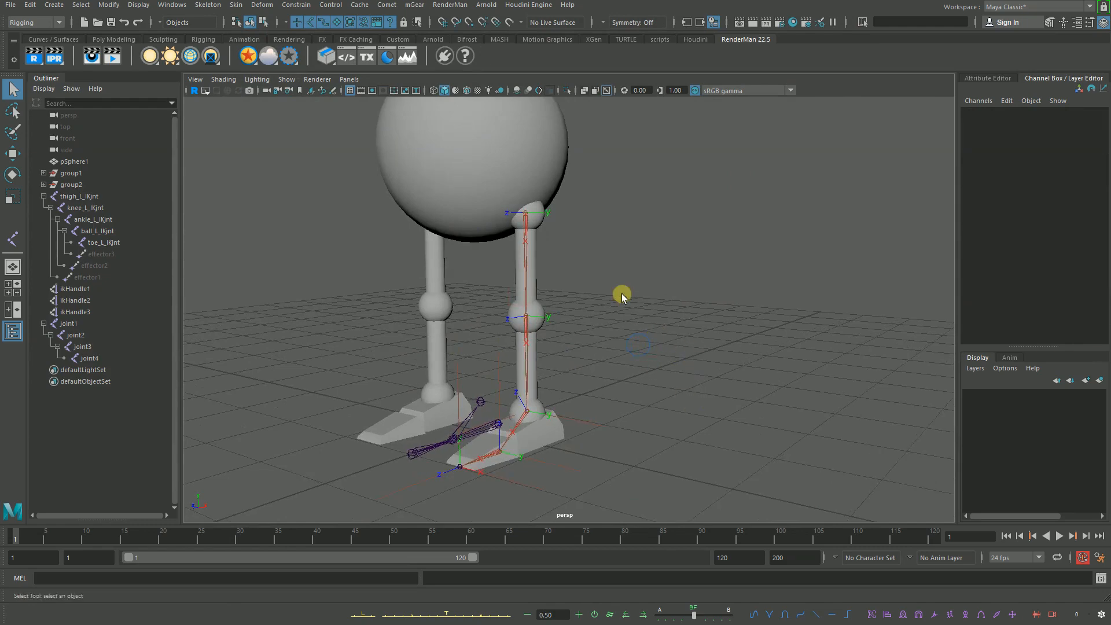
pyautogui.keyDown('alt'); pyautogui.moveTo(620, 295); pyautogui.dragTo(669, 393, button='right'); pyautogui.keyUp('alt')
pyautogui.keyDown('alt'); pyautogui.moveTo(679, 287); pyautogui.dragTo(715, 188, button='middle'); pyautogui.keyUp('alt')
pyautogui.keyDown('alt'); pyautogui.moveTo(629, 318); pyautogui.dragTo(677, 345); pyautogui.keyUp('alt')
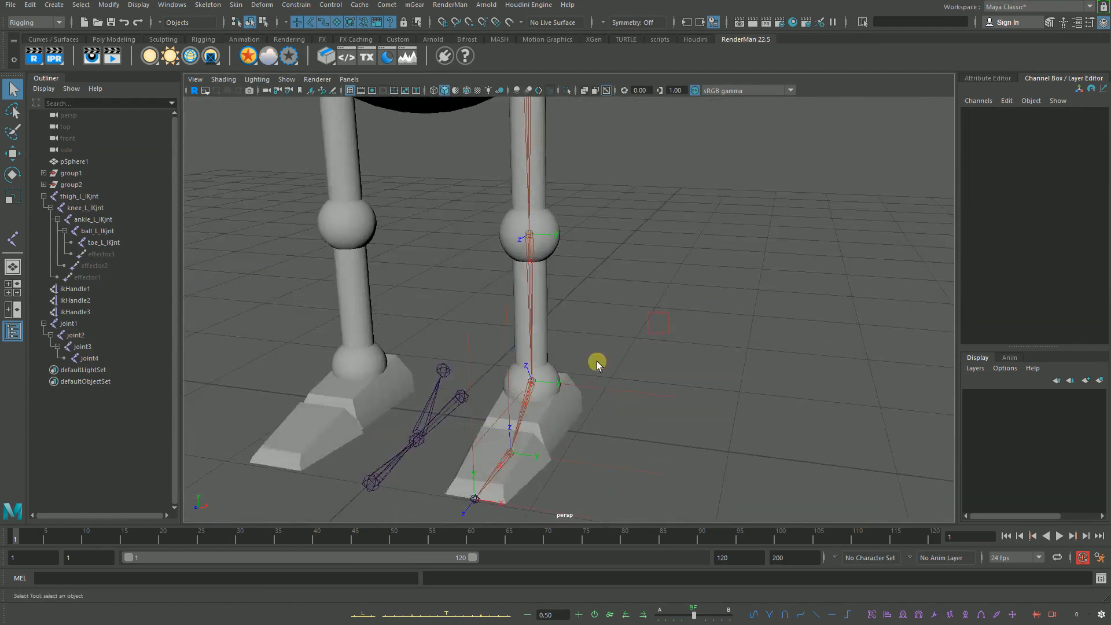
pyautogui.click(464, 394)
pyautogui.press('w')
pyautogui.moveTo(422, 392); pyautogui.dragTo(503, 405)
pyautogui.keyDown('alt'); pyautogui.moveTo(595, 410); pyautogui.dragTo(558, 427, button='right'); pyautogui.keyUp('alt')
pyautogui.keyDown('alt'); pyautogui.moveTo(558, 427); pyautogui.dragTo(608, 310, button='middle'); pyautogui.keyUp('alt')
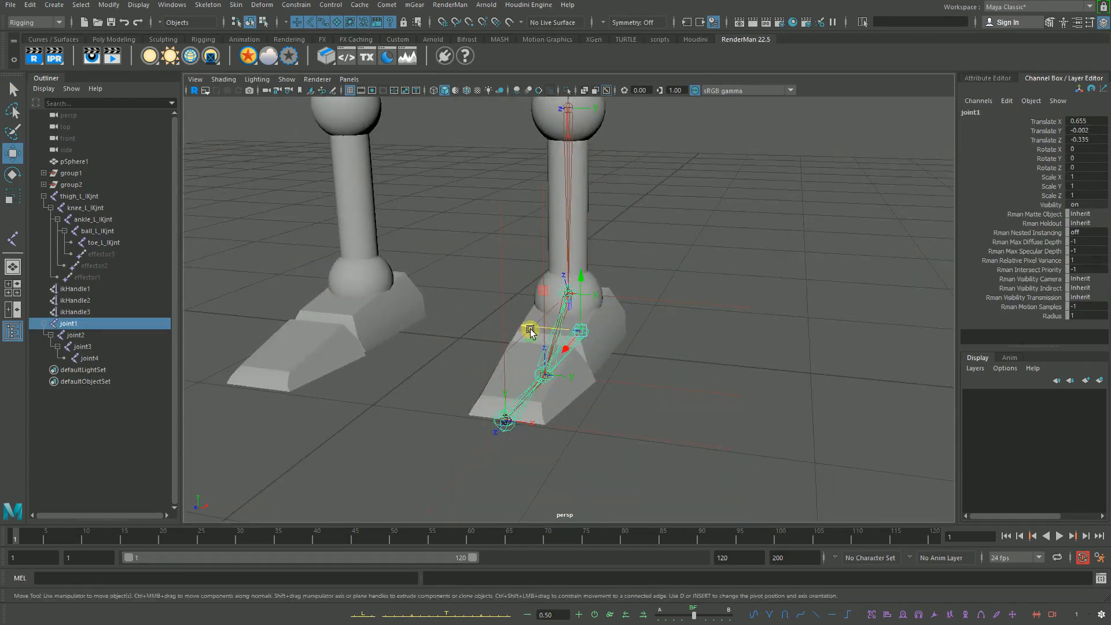
# Step: Snap joint1 along X to the left leg's ball joint so the whole reverse foot chain aligns with the leg
pyautogui.moveTo(530, 331); pyautogui.dragTo(463, 328)
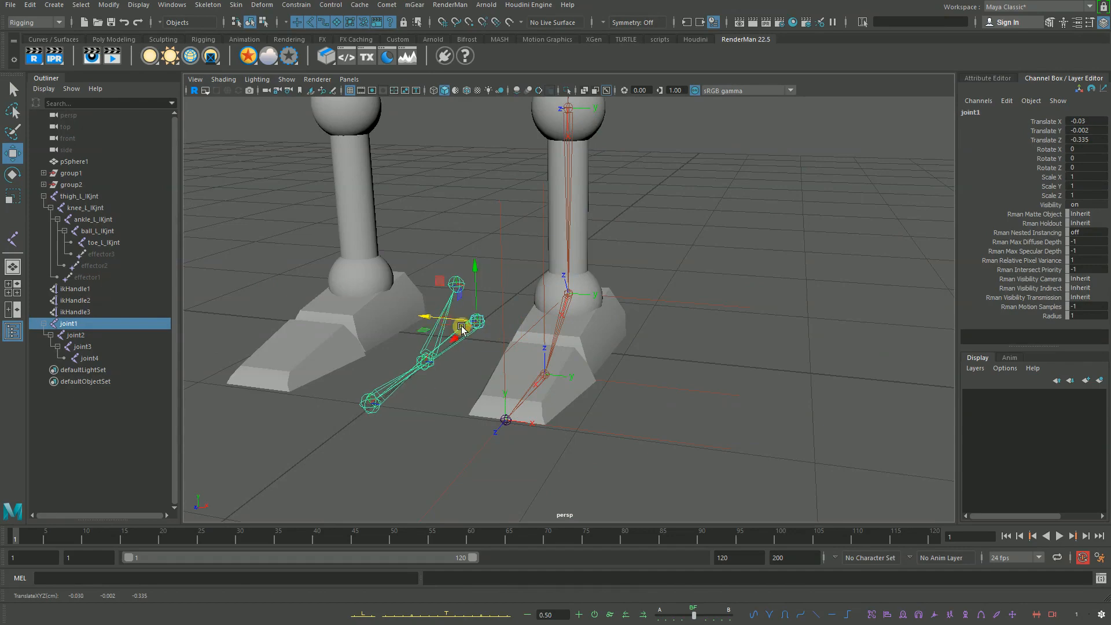
pyautogui.moveTo(544, 371); pyautogui.dragTo(544, 372, button='middle')
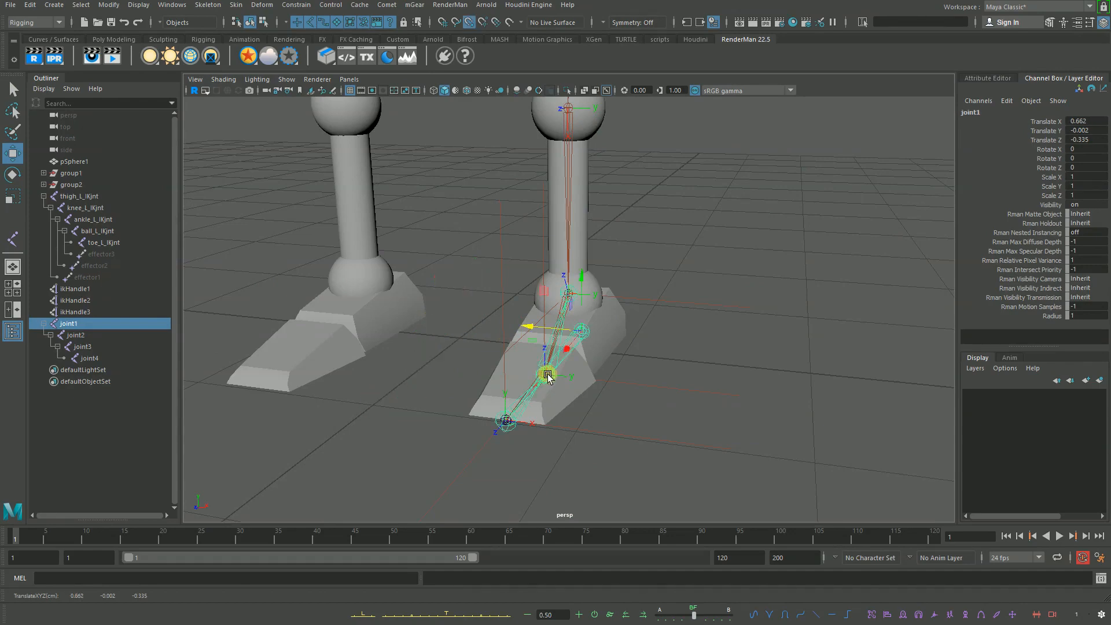
pyautogui.keyDown('alt'); pyautogui.moveTo(544, 372); pyautogui.dragTo(360, 325); pyautogui.keyUp('alt')
# Step: Snap the chain's ankle joint, joint4, onto the left leg's ankle joint in the side view
pyautogui.press('space')
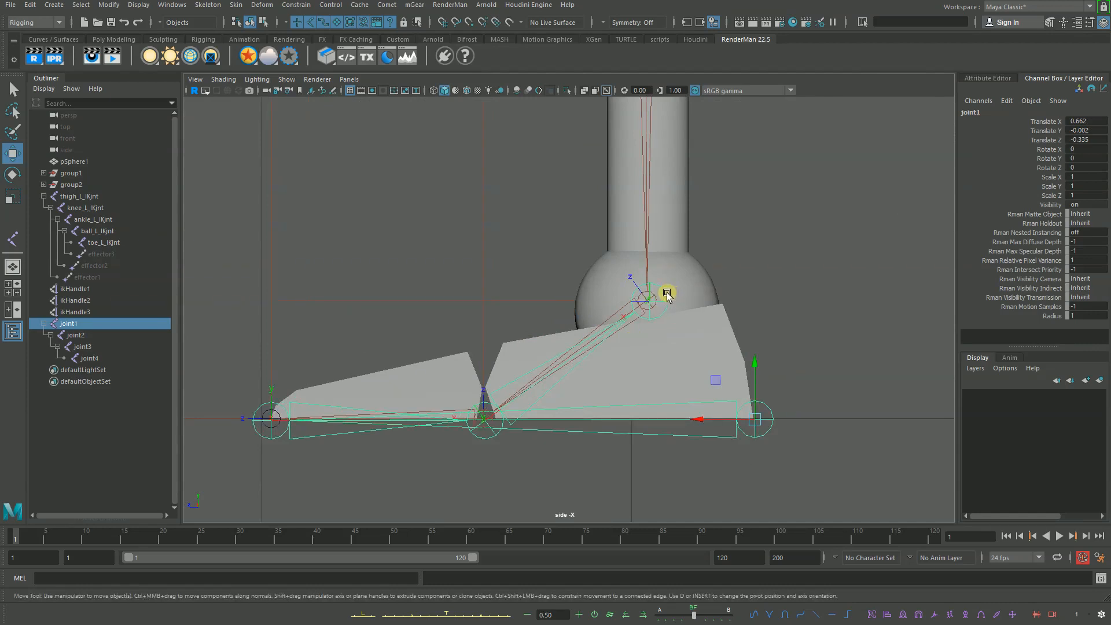
pyautogui.click(664, 296)
pyautogui.scroll(6, 660, 298)
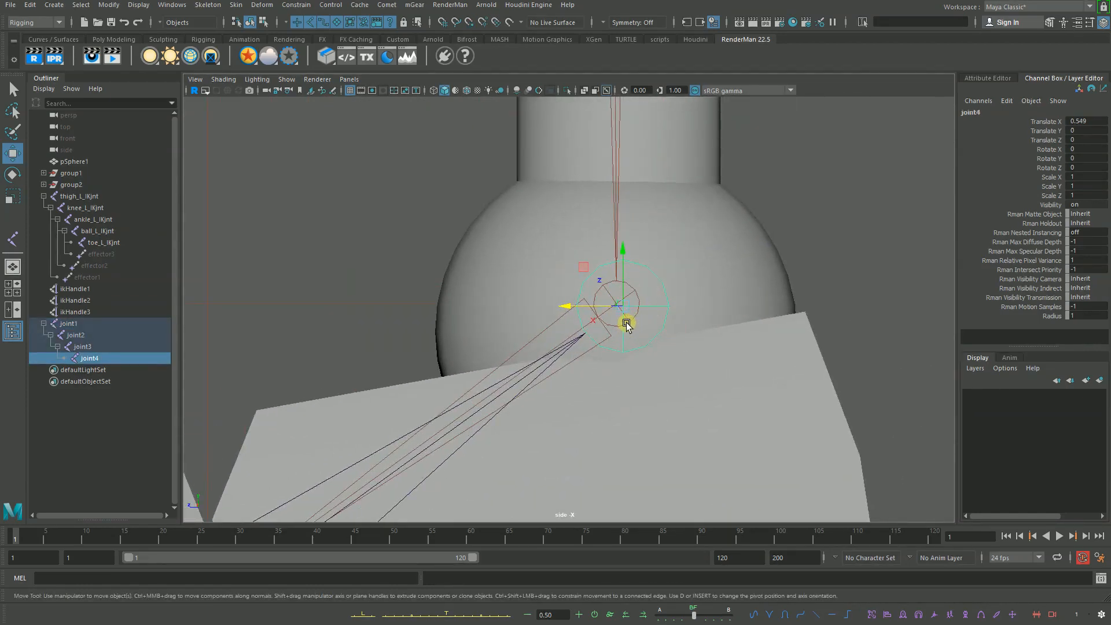
pyautogui.press('d')
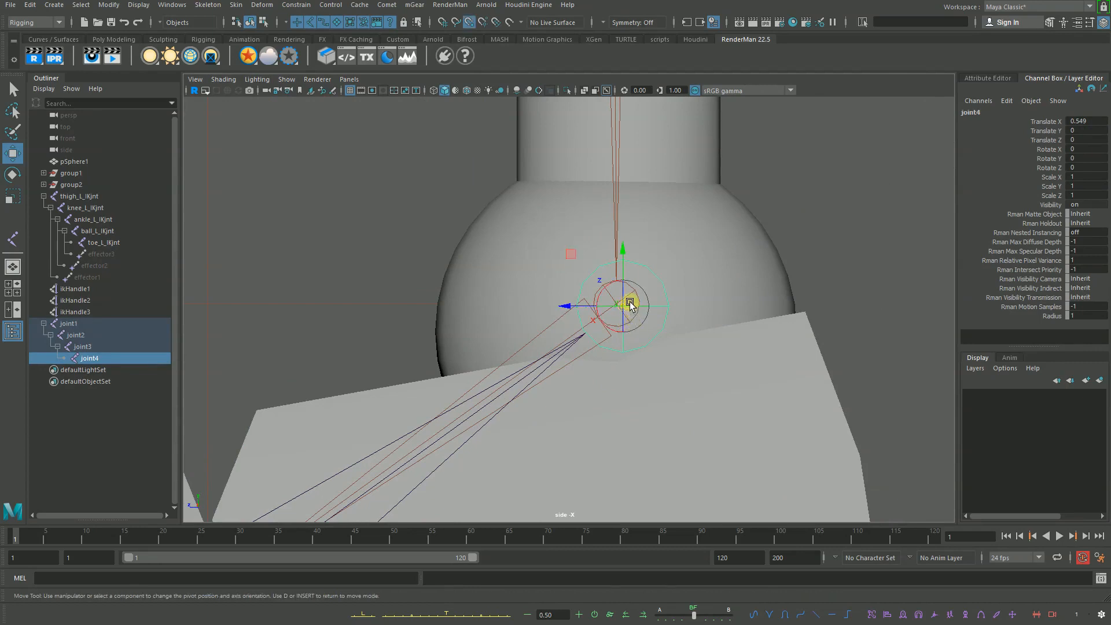
pyautogui.moveTo(630, 305); pyautogui.dragTo(617, 303)
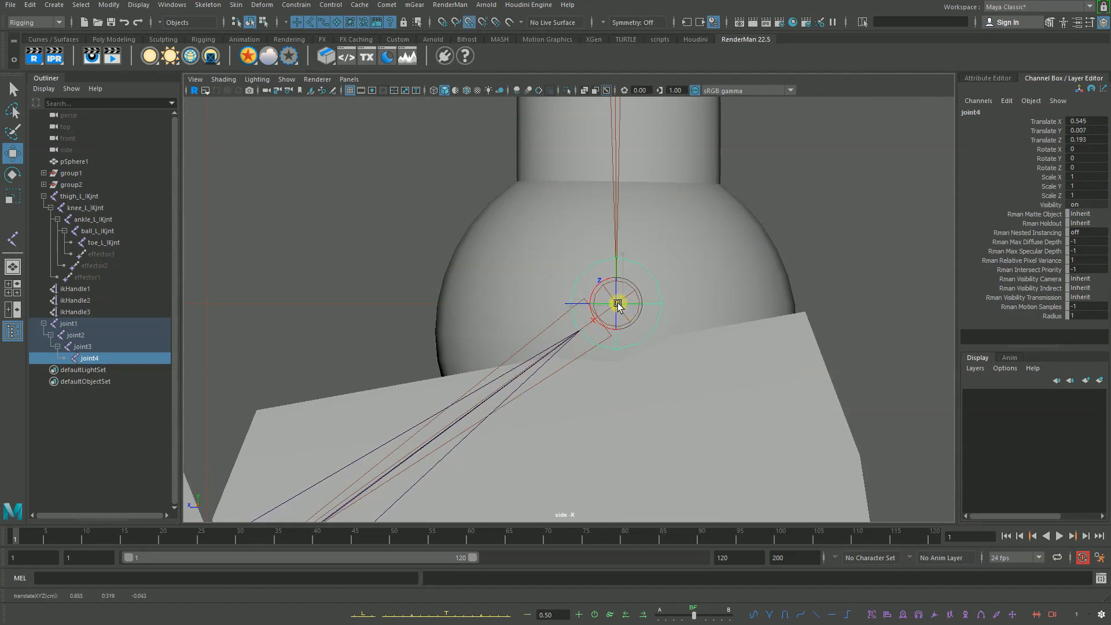
pyautogui.scroll(-3, 474, 362)
# Step: Snap the chain's ball joint, joint3, onto the leg's ball joint without moving its child joint
pyautogui.keyDown('alt'); pyautogui.moveTo(474, 362); pyautogui.dragTo(650, 216, button='middle'); pyautogui.keyUp('alt')
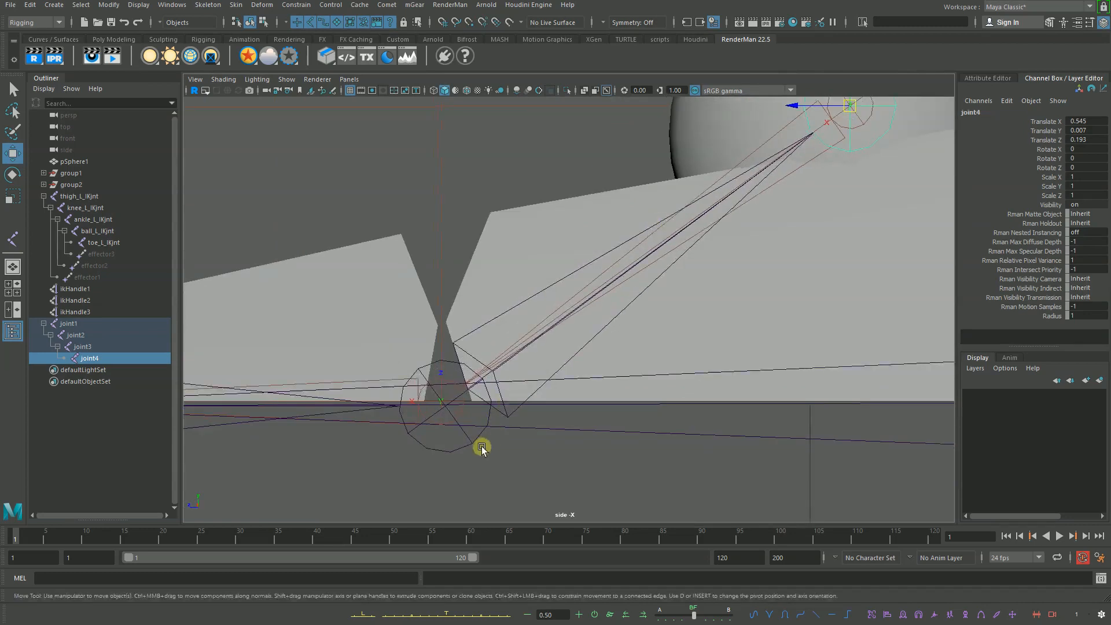
pyautogui.click(462, 451)
pyautogui.press('d')
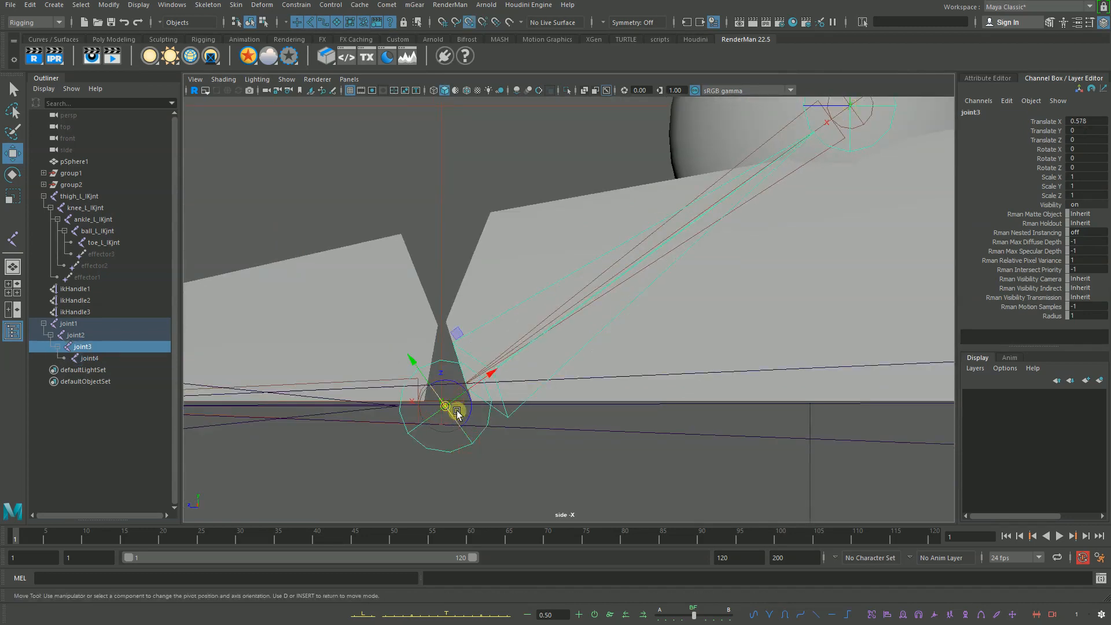
pyautogui.moveTo(452, 408); pyautogui.dragTo(449, 407)
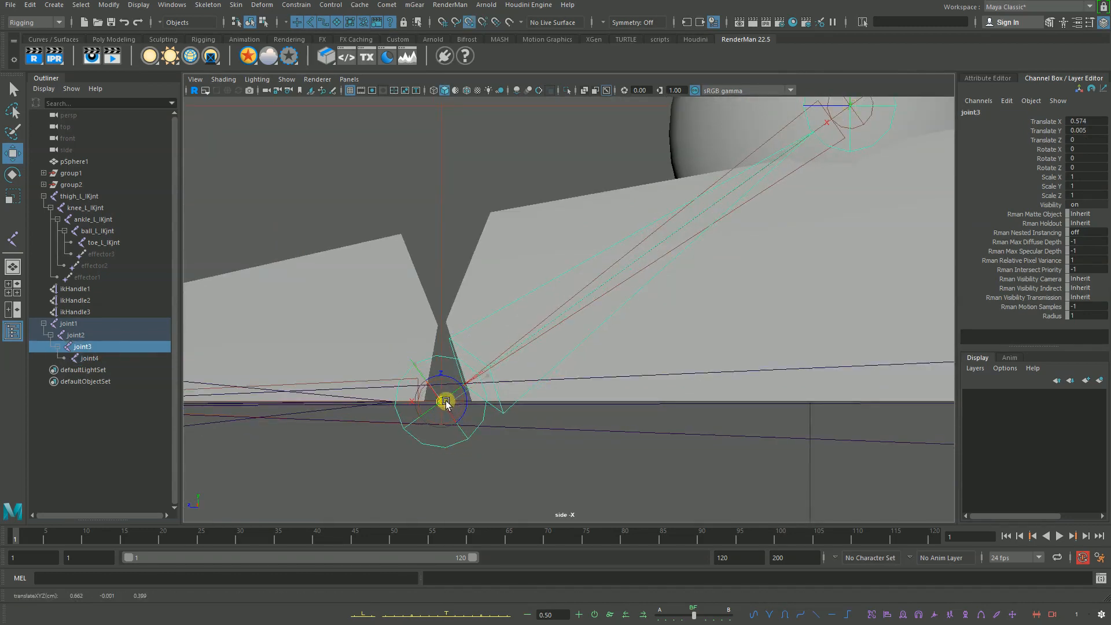
# Step: Snap the chain's toe joint, joint2, onto the leg's toe joint without moving its child joints
pyautogui.keyDown('alt'); pyautogui.moveTo(335, 397); pyautogui.dragTo(639, 377, button='middle'); pyautogui.keyUp('alt')
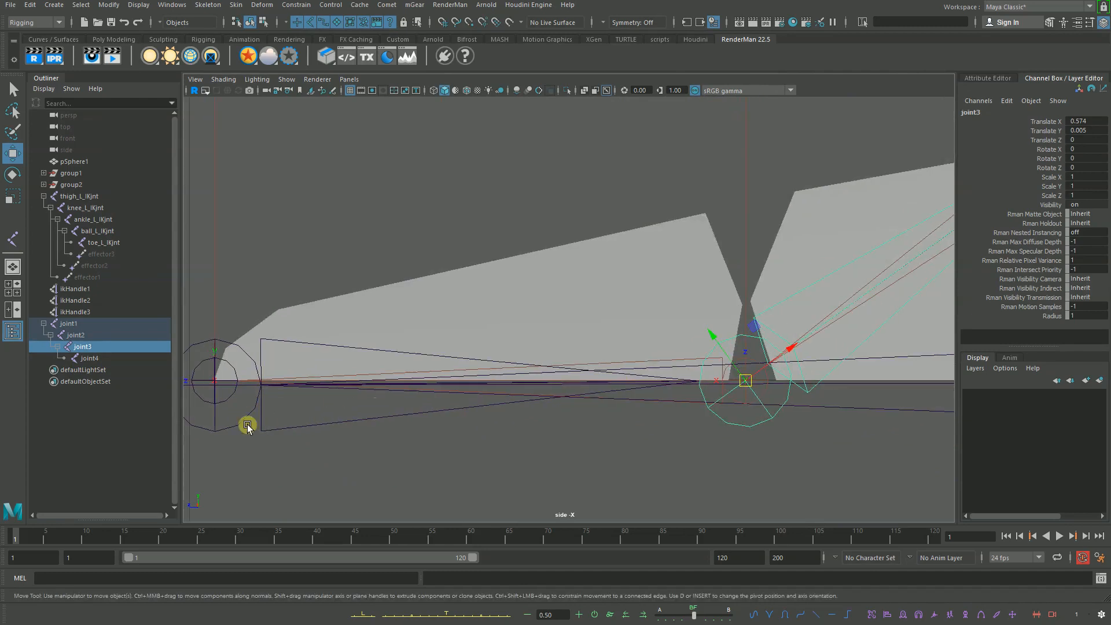
pyautogui.click(247, 426)
pyautogui.keyDown('alt'); pyautogui.moveTo(265, 417); pyautogui.dragTo(421, 402, button='middle'); pyautogui.keyUp('alt')
pyautogui.press('v')
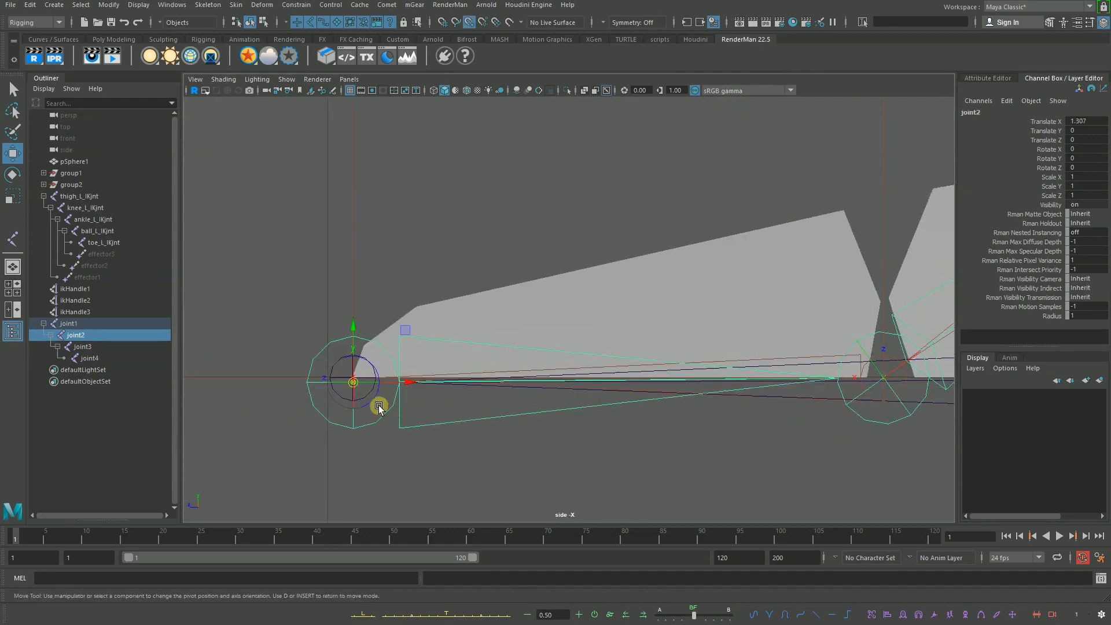
pyautogui.moveTo(355, 390); pyautogui.dragTo(357, 382)
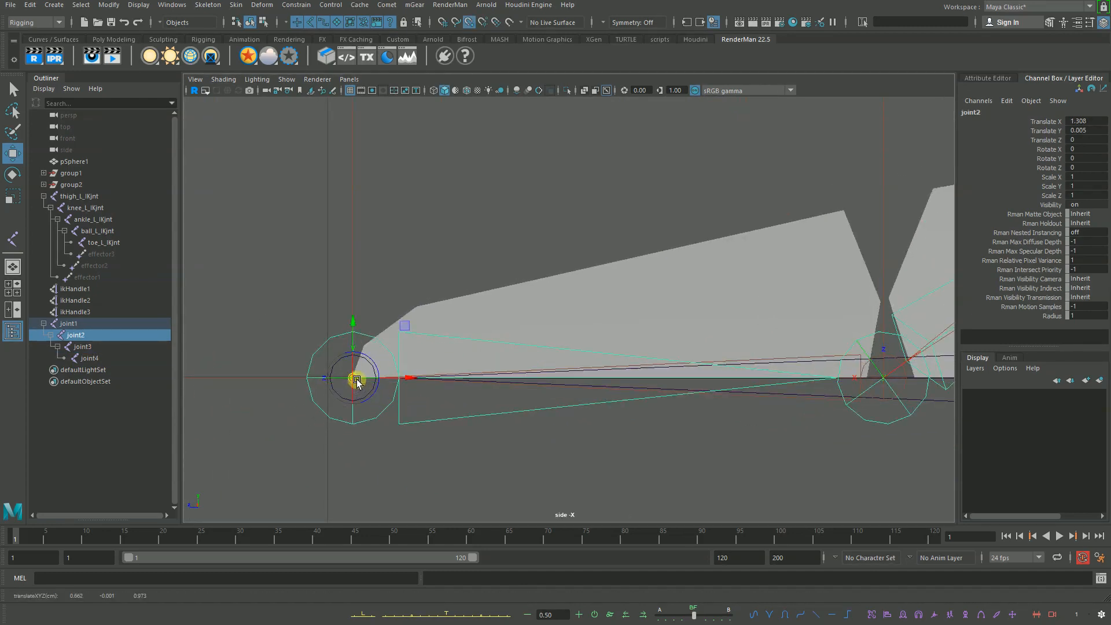
# Step: Examine the reverse foot chain's alignment with the left leg joints from several angles in the perspective view
pyautogui.press('space')
pyautogui.click(533, 392)
pyautogui.keyDown('alt'); pyautogui.moveTo(531, 370); pyautogui.dragTo(483, 266); pyautogui.keyUp('alt')
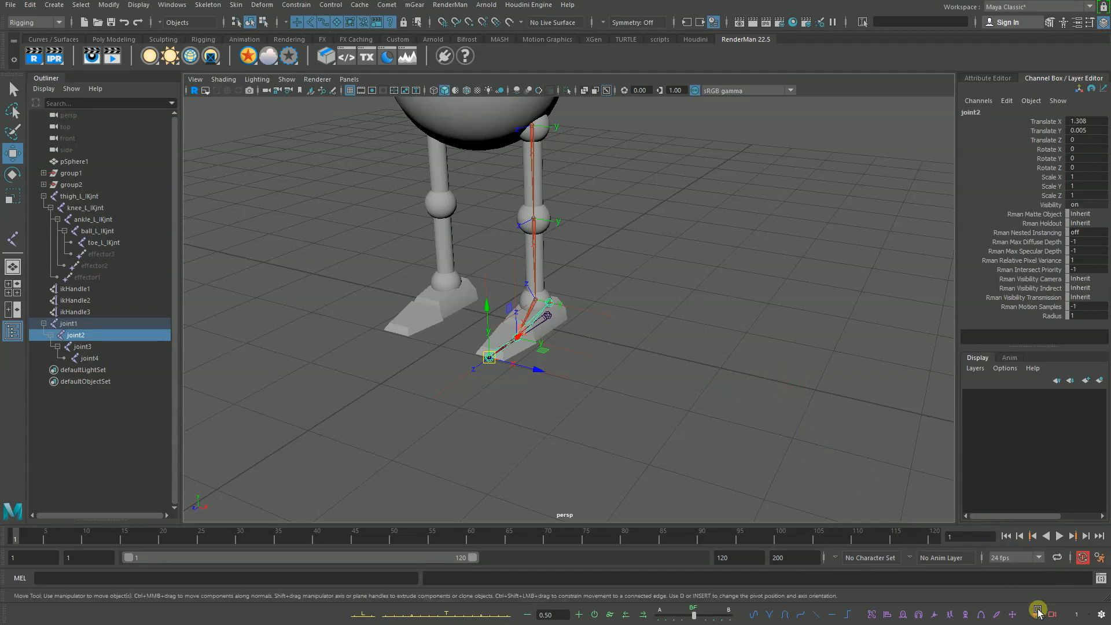
pyautogui.scroll(2, 694, 422)
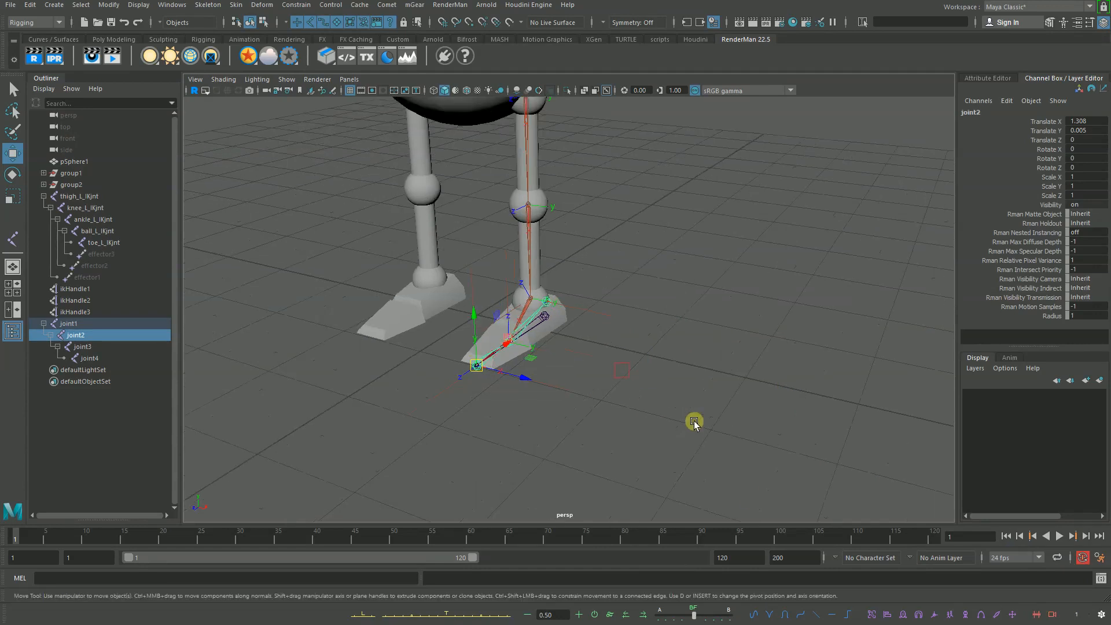
pyautogui.click(701, 334)
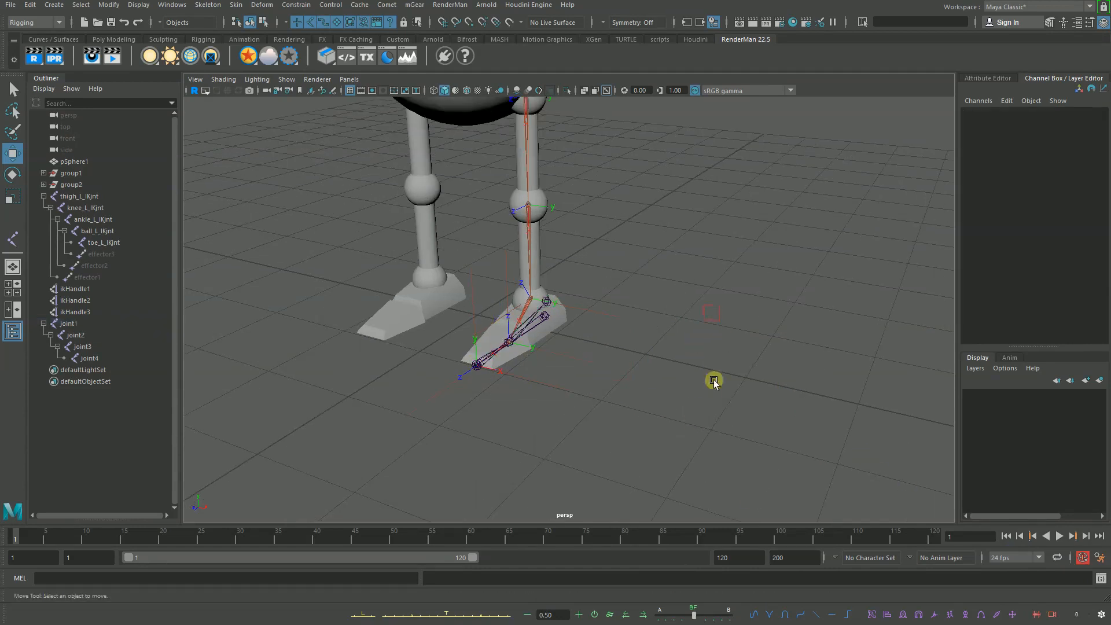
pyautogui.keyDown('alt'); pyautogui.moveTo(760, 451); pyautogui.dragTo(677, 389); pyautogui.keyUp('alt')
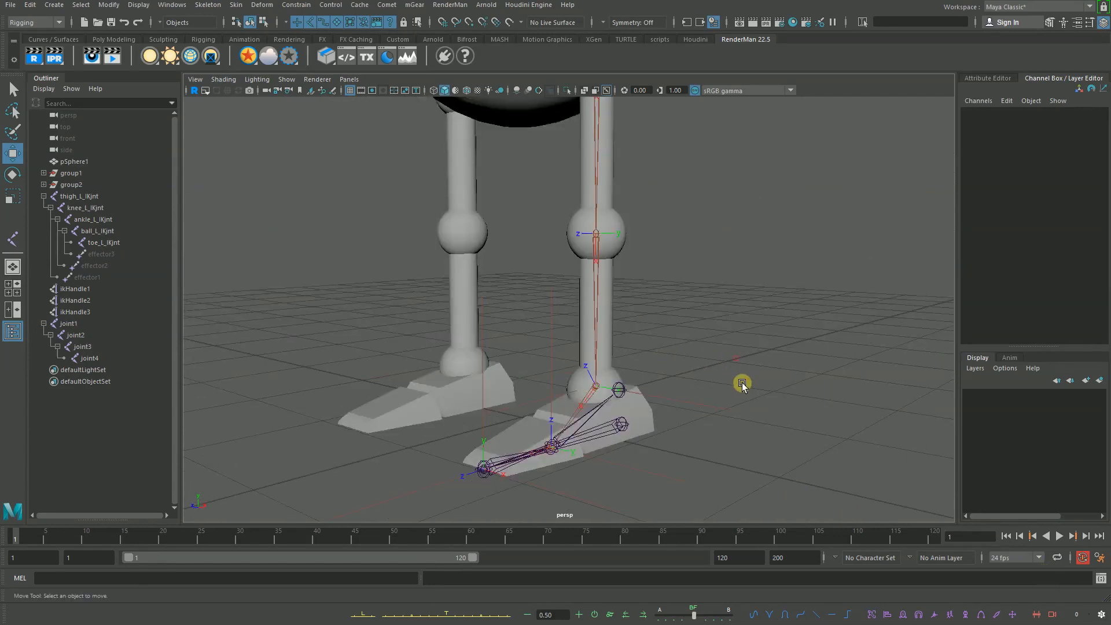
pyautogui.keyDown('alt'); pyautogui.moveTo(743, 383); pyautogui.dragTo(627, 332); pyautogui.keyUp('alt')
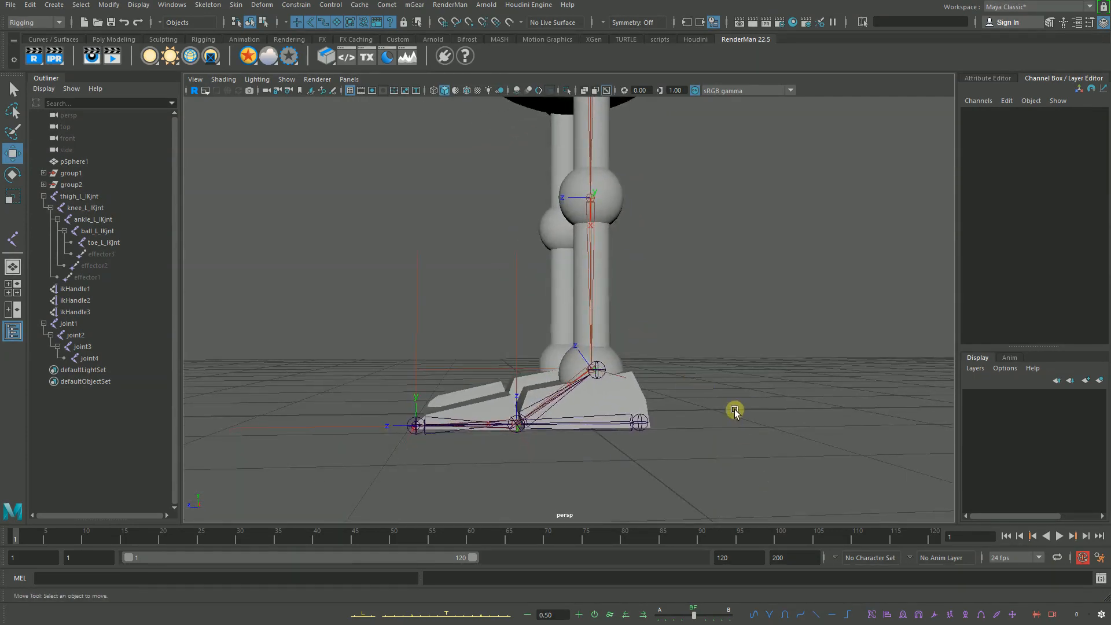
pyautogui.keyDown('alt'); pyautogui.moveTo(734, 410); pyautogui.dragTo(658, 375); pyautogui.keyUp('alt')
# Step: Snap the reverse foot chain's ankle joint, joint4, exactly onto the left leg's ankle joint in the perspective view
pyautogui.press('space')
pyautogui.keyDown('alt'); pyautogui.moveTo(658, 375); pyautogui.dragTo(841, 408, button='right'); pyautogui.keyUp('alt')
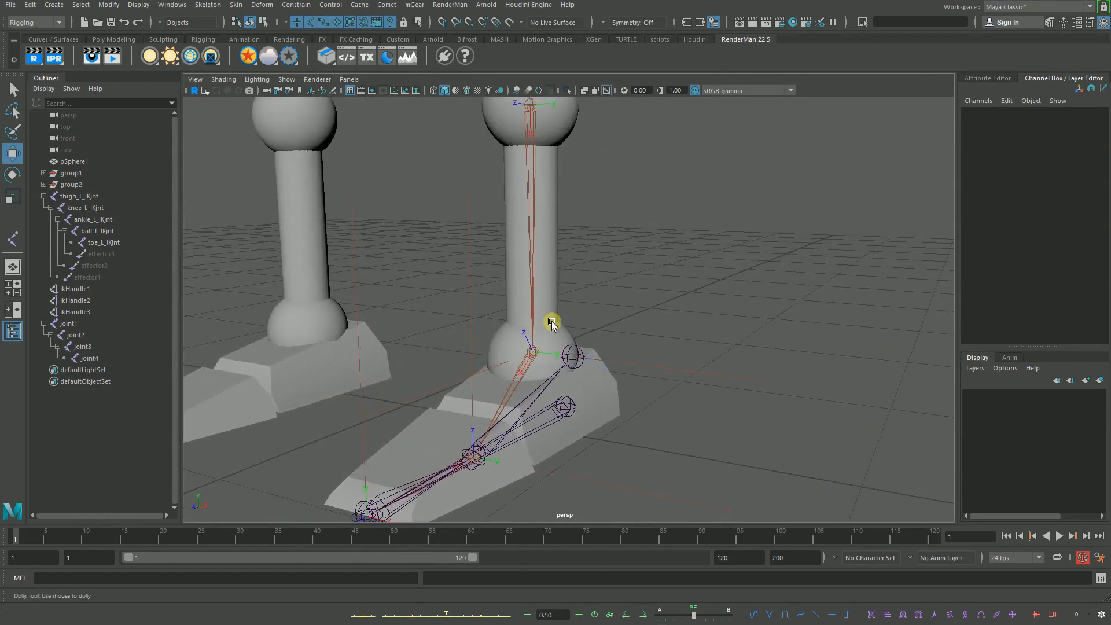
pyautogui.keyDown('alt'); pyautogui.moveTo(551, 318); pyautogui.dragTo(642, 445, button='right'); pyautogui.keyUp('alt')
pyautogui.click(596, 397)
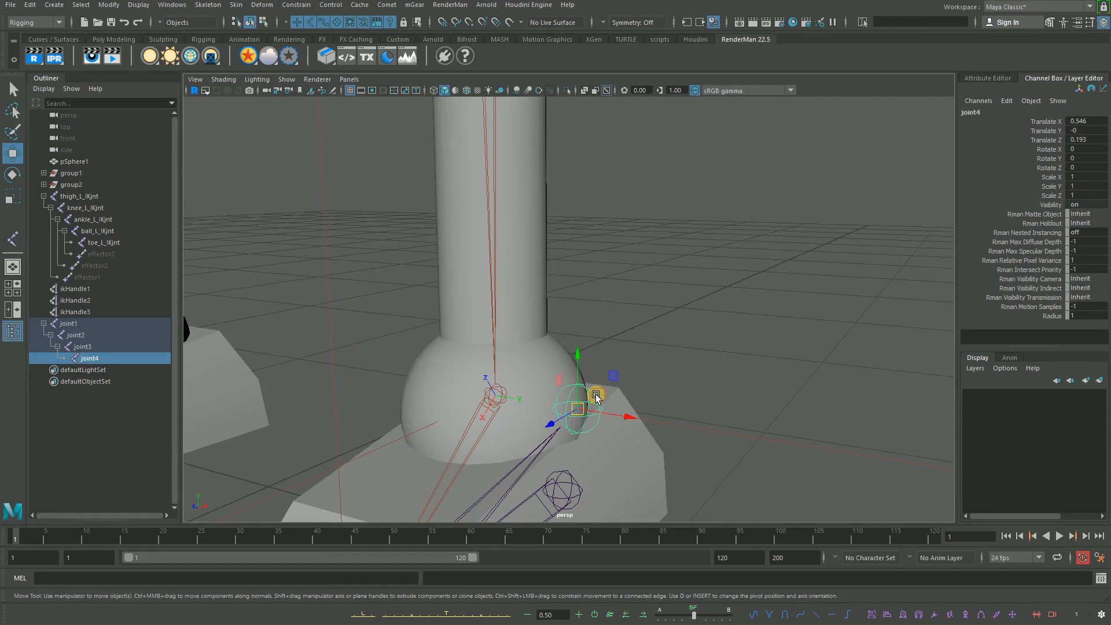
pyautogui.press('d')
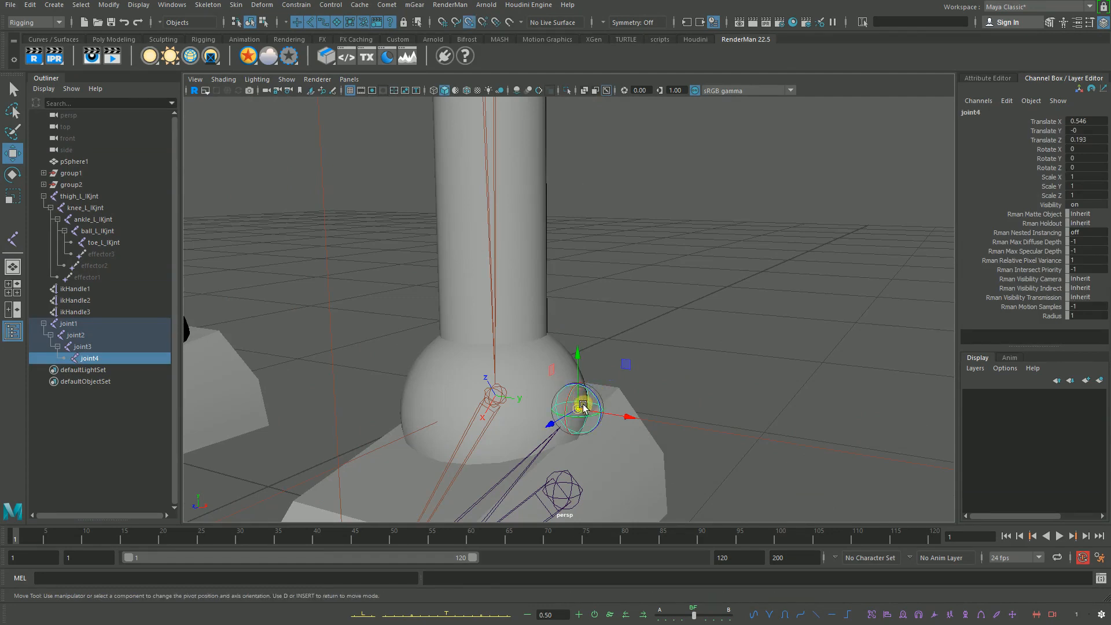
pyautogui.moveTo(582, 406); pyautogui.dragTo(493, 396)
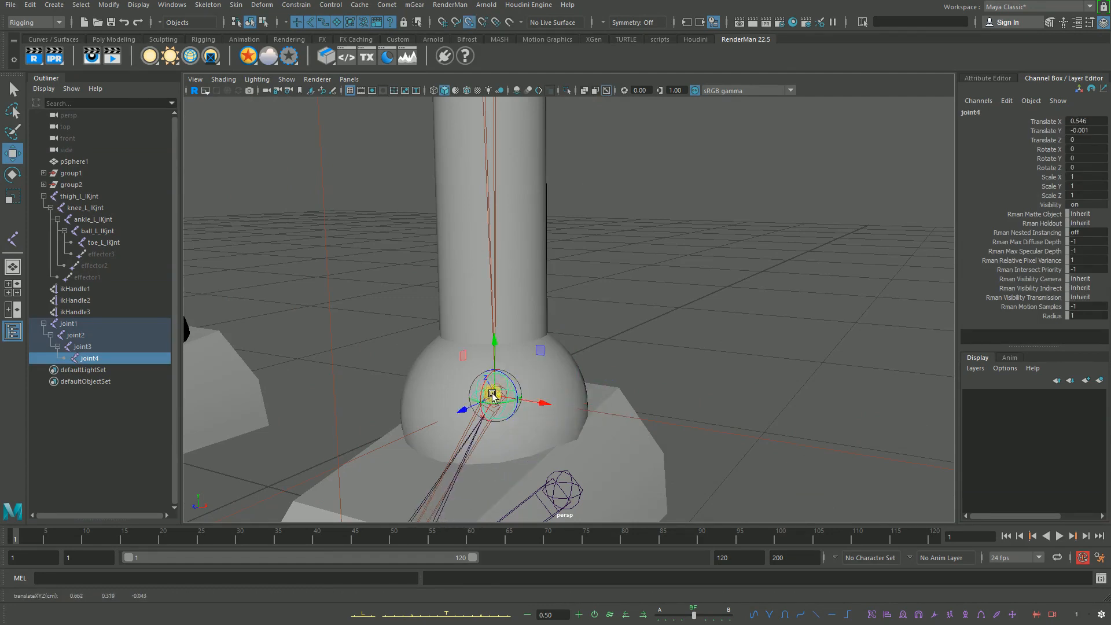
# Step: Parent the ankle's ikHandle1 under the reverse foot chain's ankle joint, joint4
pyautogui.keyDown('alt'); pyautogui.moveTo(685, 366); pyautogui.dragTo(574, 341); pyautogui.keyUp('alt')
pyautogui.keyDown('alt'); pyautogui.moveTo(732, 343); pyautogui.dragTo(729, 376); pyautogui.keyUp('alt')
pyautogui.press('q')
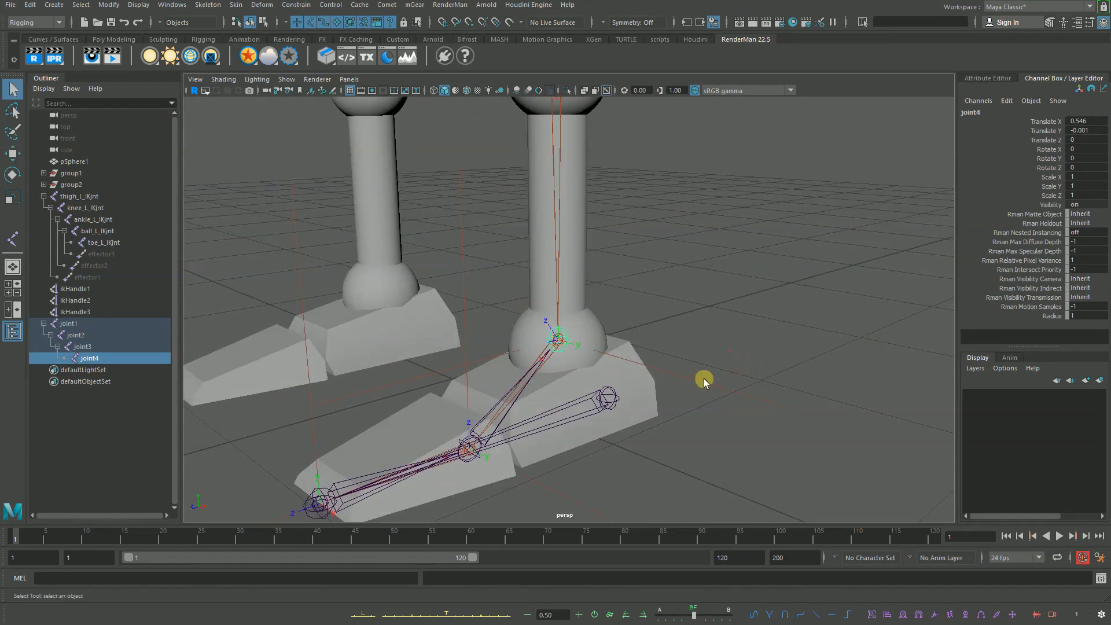
pyautogui.click(704, 379)
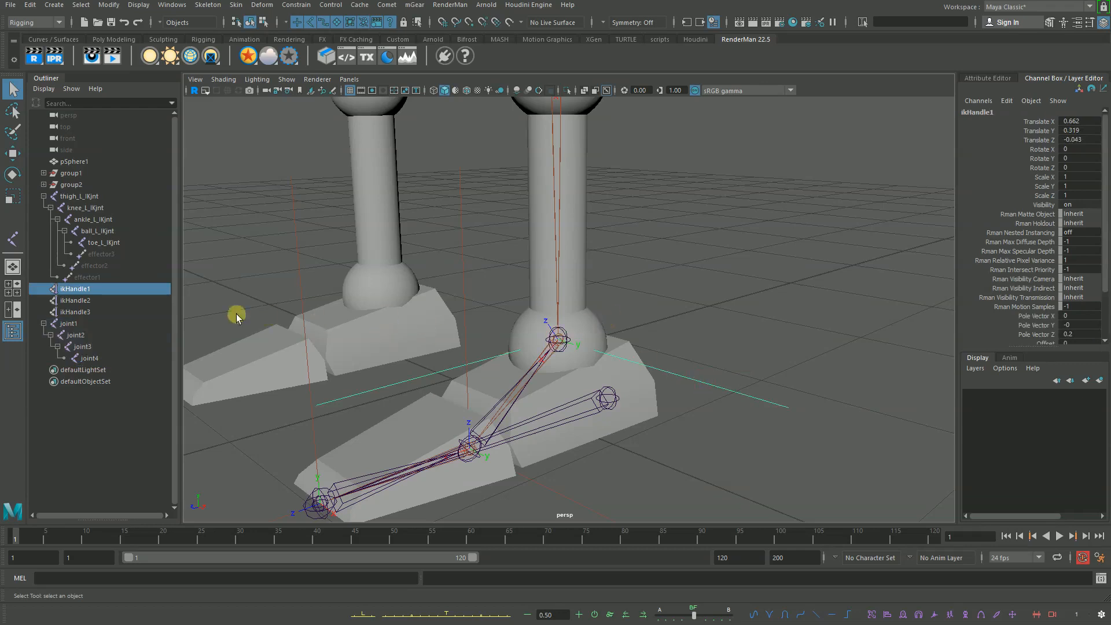
pyautogui.keyDown('shift'); pyautogui.click(567, 336); pyautogui.keyUp('shift')
pyautogui.press('p')
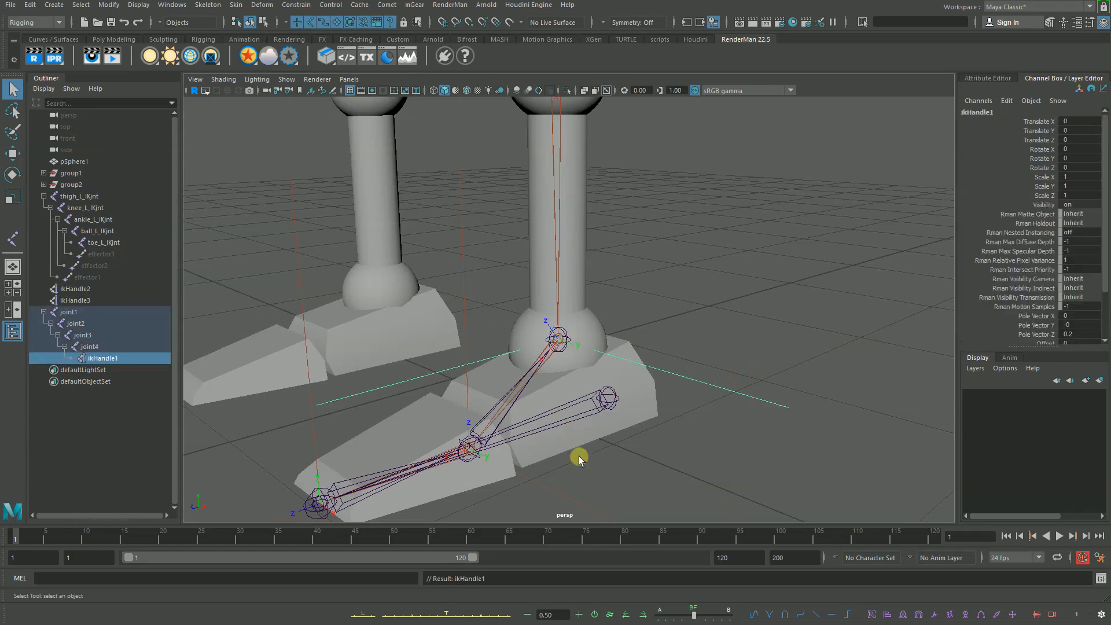
# Step: Parent the ball's ikHandle2 under the reverse foot chain's ball joint, joint3
pyautogui.keyDown('alt'); pyautogui.moveTo(581, 456); pyautogui.dragTo(629, 407, button='middle'); pyautogui.keyUp('alt')
pyautogui.moveTo(613, 453); pyautogui.dragTo(578, 484)
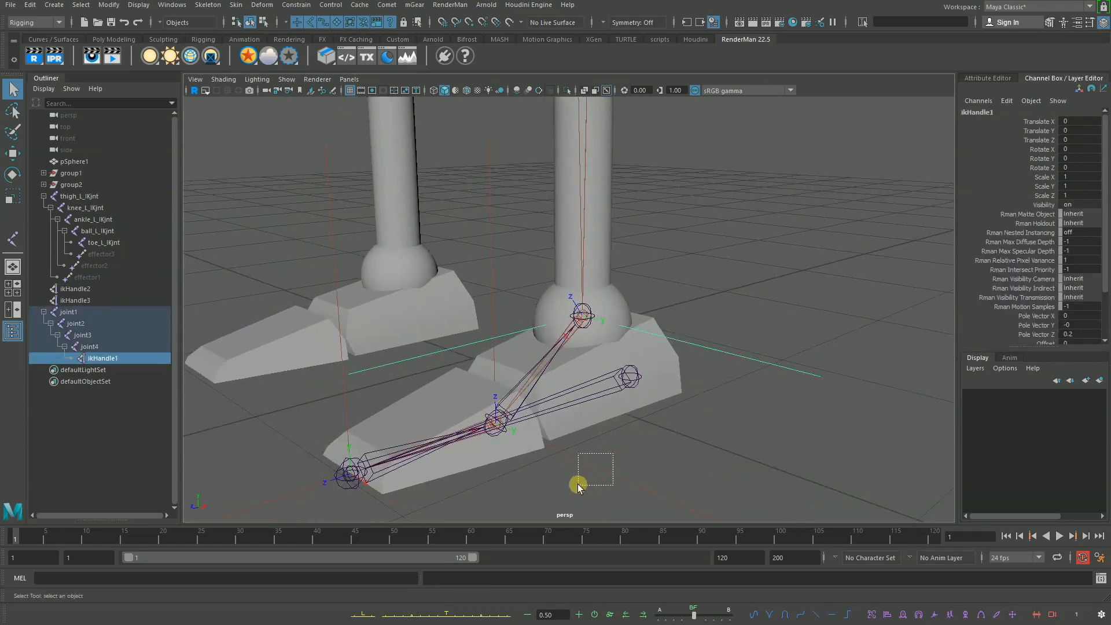
pyautogui.keyDown('shift'); pyautogui.click(512, 419); pyautogui.keyUp('shift')
pyautogui.press('p')
# Step: Parent the toe's ikHandle3 under the reverse foot chain's toe joint, joint2
pyautogui.keyDown('alt'); pyautogui.moveTo(461, 473); pyautogui.dragTo(486, 451, button='middle'); pyautogui.keyUp('alt')
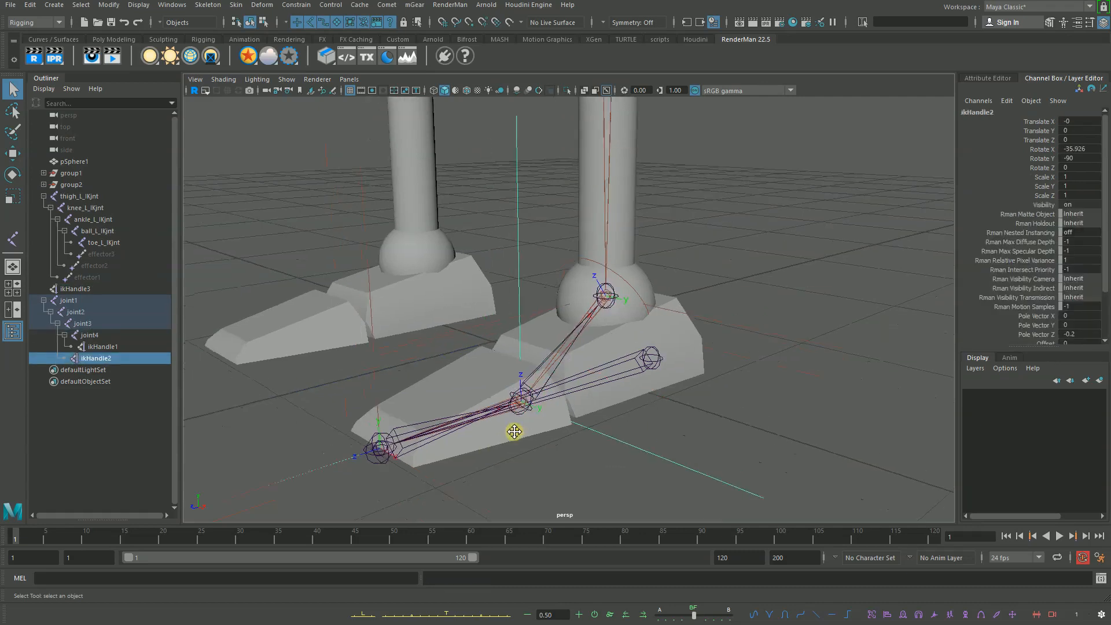
pyautogui.click(375, 444)
pyautogui.keyDown('shift'); pyautogui.click(372, 445); pyautogui.keyUp('shift')
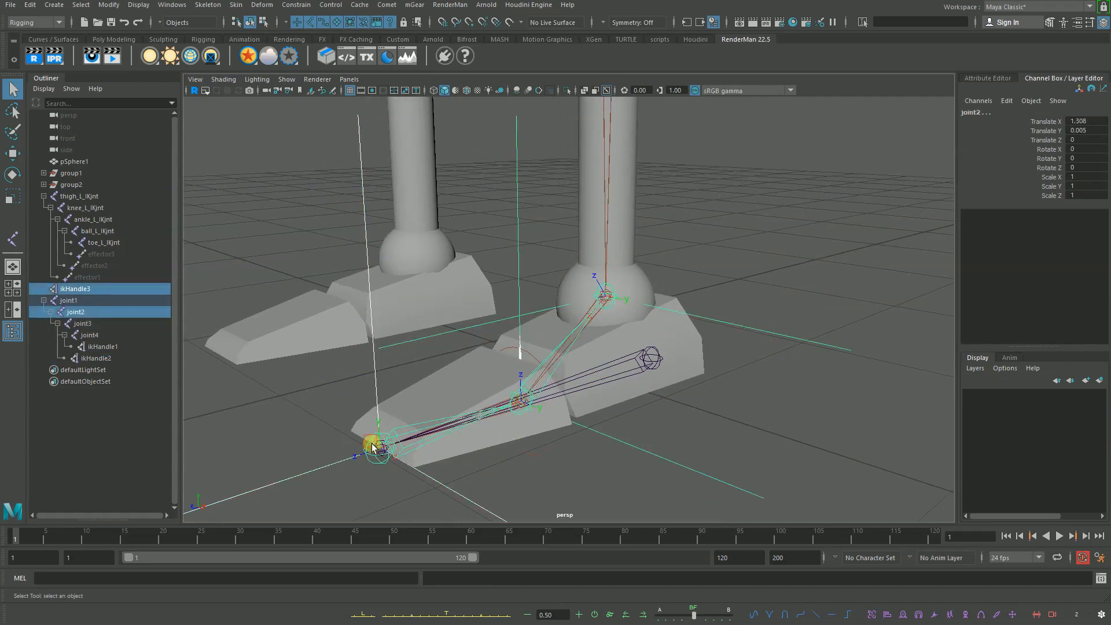
pyautogui.press('p')
# Step: Select the heel joint, joint1, and examine the reverse foot setup on the left leg from several angles
pyautogui.click(642, 368)
pyautogui.keyDown('alt'); pyautogui.moveTo(641, 368); pyautogui.dragTo(655, 307); pyautogui.keyUp('alt')
pyautogui.keyDown('alt'); pyautogui.moveTo(655, 306); pyautogui.dragTo(596, 324, button='right'); pyautogui.keyUp('alt')
pyautogui.keyDown('alt'); pyautogui.moveTo(596, 324); pyautogui.dragTo(628, 457, button='middle'); pyautogui.keyUp('alt')
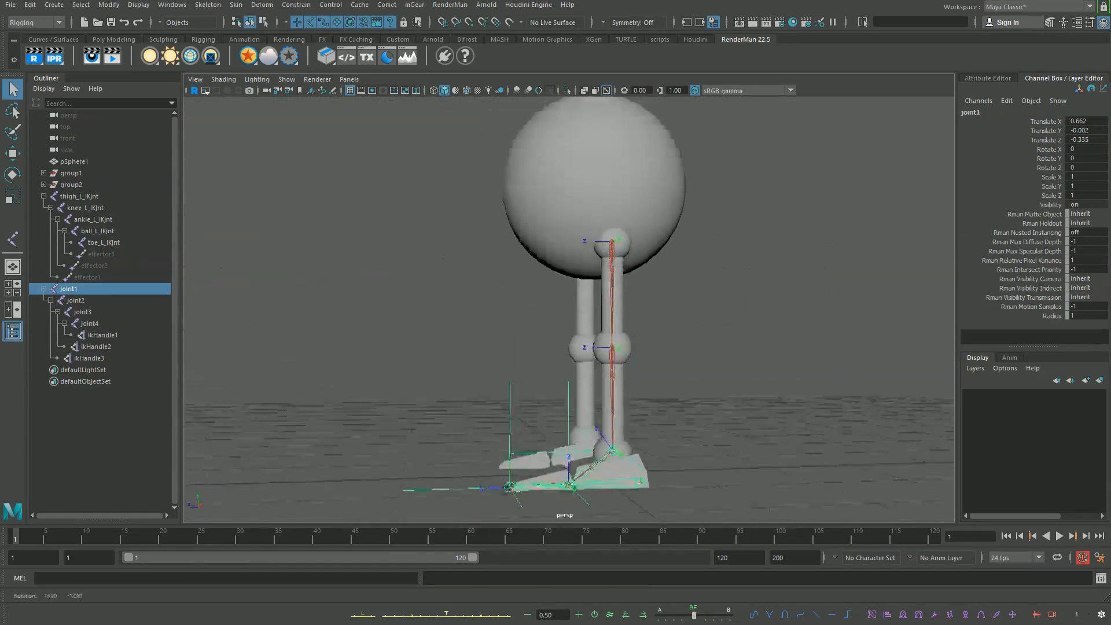
pyautogui.keyDown('alt'); pyautogui.moveTo(628, 457); pyautogui.dragTo(683, 451); pyautogui.keyUp('alt')
pyautogui.click(706, 445)
pyautogui.click(641, 482)
pyautogui.keyDown('alt'); pyautogui.moveTo(641, 482); pyautogui.dragTo(595, 447); pyautogui.keyUp('alt')
pyautogui.press('w')
pyautogui.keyDown('alt'); pyautogui.moveTo(595, 448); pyautogui.dragTo(677, 463); pyautogui.keyUp('alt')
pyautogui.keyDown('alt'); pyautogui.moveTo(677, 462); pyautogui.dragTo(666, 385, button='middle'); pyautogui.keyUp('alt')
pyautogui.keyDown('alt'); pyautogui.moveTo(666, 385); pyautogui.dragTo(746, 394, button='right'); pyautogui.keyUp('alt')
pyautogui.keyDown('alt'); pyautogui.moveTo(746, 393); pyautogui.dragTo(637, 399); pyautogui.keyUp('alt')
pyautogui.keyDown('alt'); pyautogui.moveTo(637, 399); pyautogui.dragTo(671, 405, button='right'); pyautogui.keyUp('alt')
pyautogui.keyDown('alt'); pyautogui.moveTo(671, 405); pyautogui.dragTo(567, 405); pyautogui.keyUp('alt')
pyautogui.click(810, 278)
pyautogui.hotkey('ctrl', 'z')
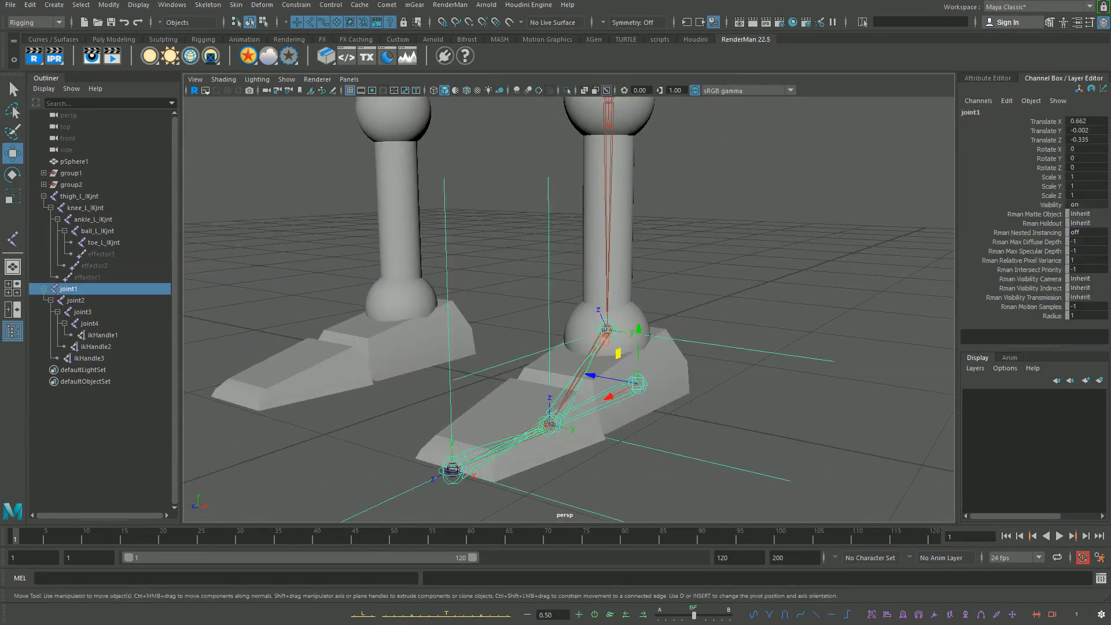
# Step: Try rotating the reverse foot's ball joint, joint3, and undo the rotation
pyautogui.click(12, 88)
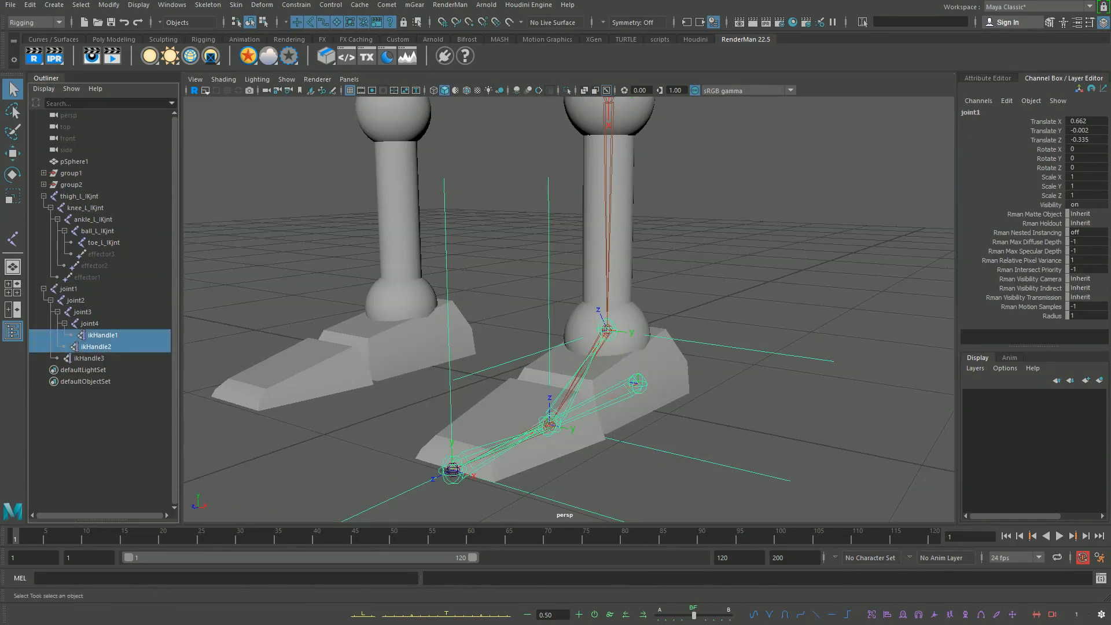
pyautogui.moveTo(103, 335); pyautogui.dragTo(93, 358)
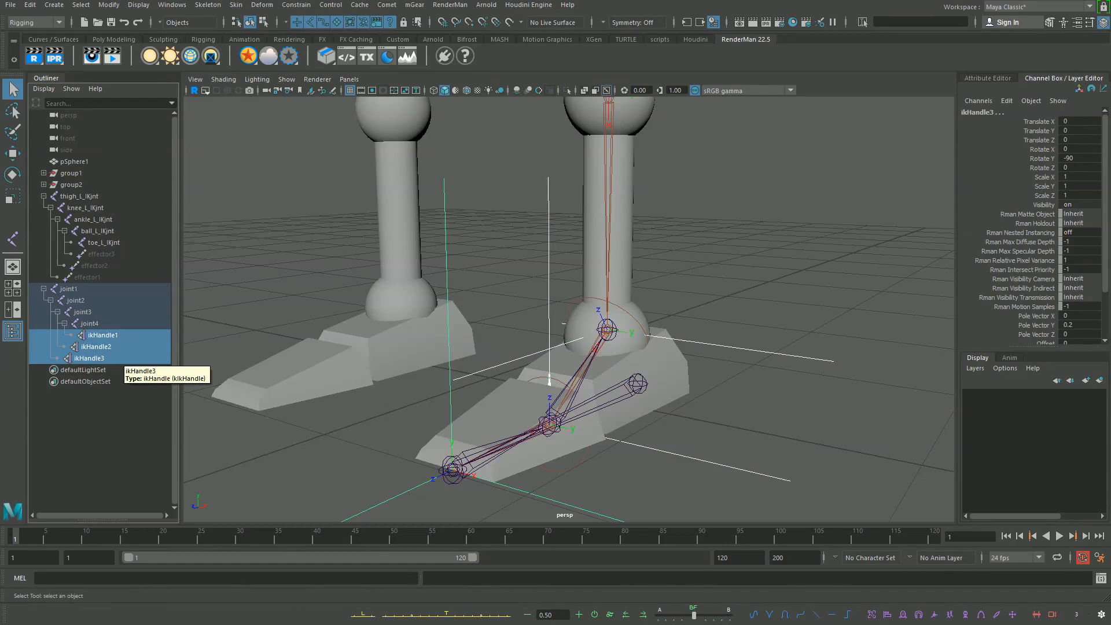
pyautogui.scroll(5, 567, 307)
pyautogui.press('w')
pyautogui.click(624, 377)
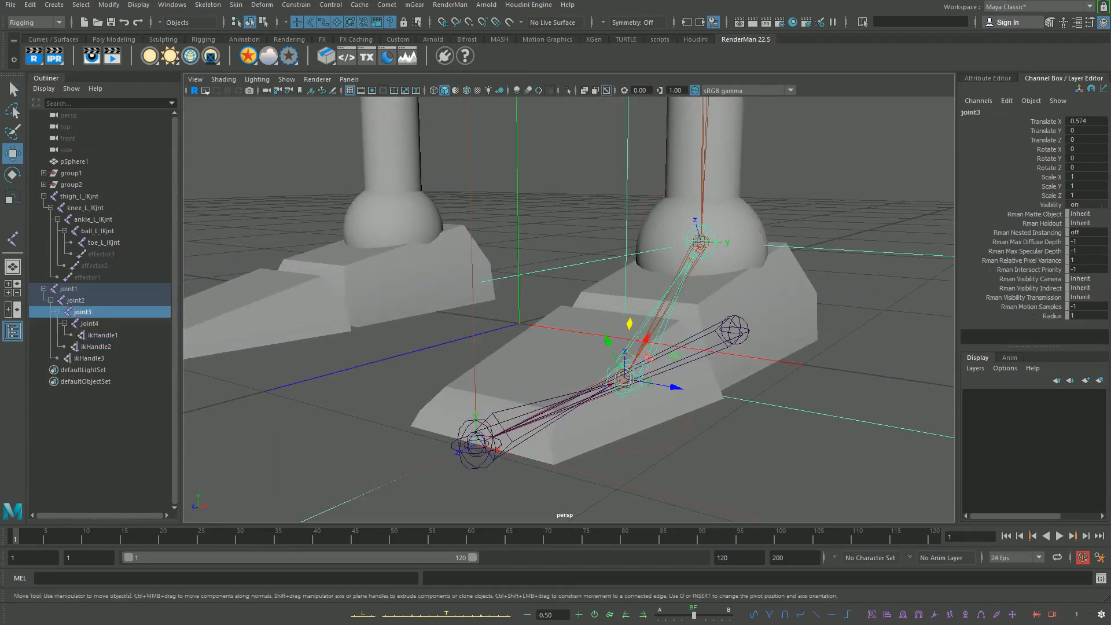
pyautogui.press('e')
pyautogui.press('w')
pyautogui.keyDown('alt'); pyautogui.moveTo(567, 306); pyautogui.dragTo(601, 309); pyautogui.keyUp('alt')
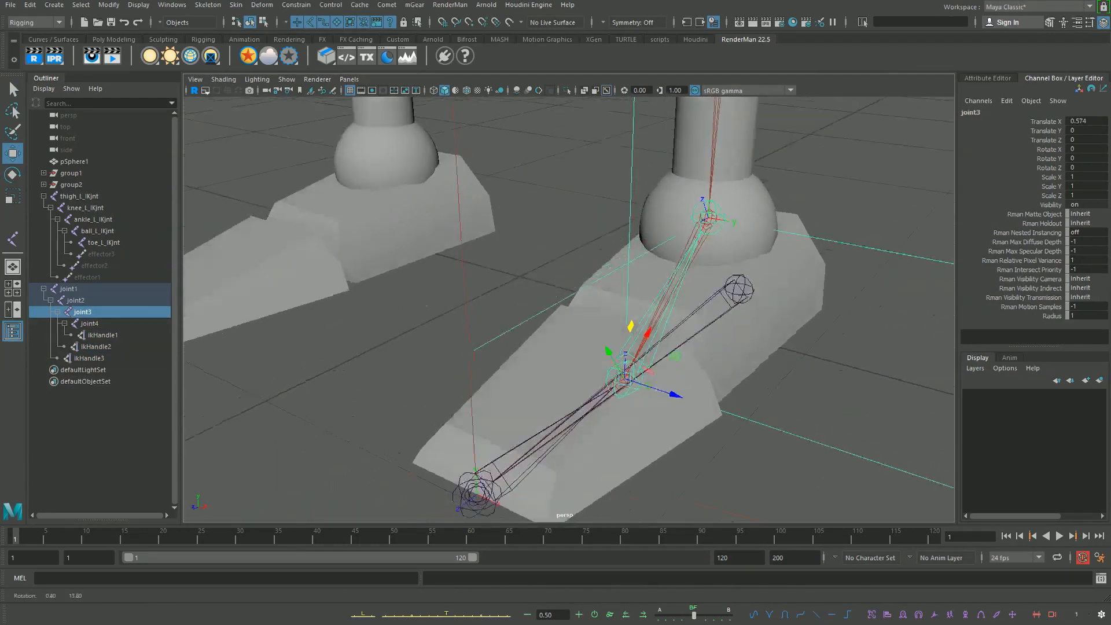
pyautogui.press('e')
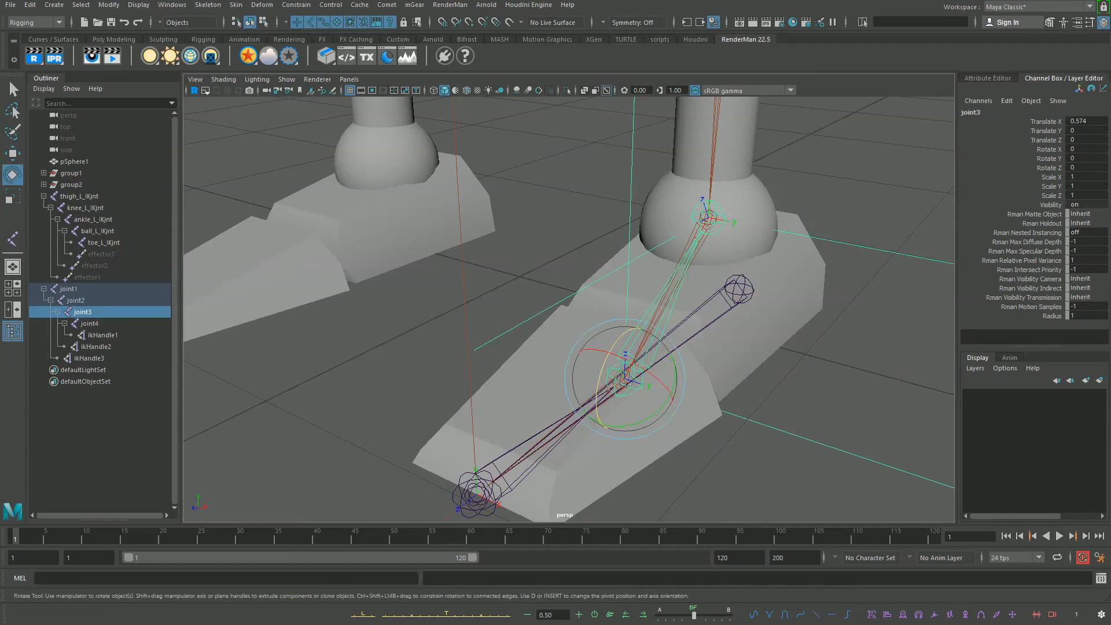
pyautogui.moveTo(579, 347); pyautogui.dragTo(530, 321)
pyautogui.hotkey('ctrl', 'z')
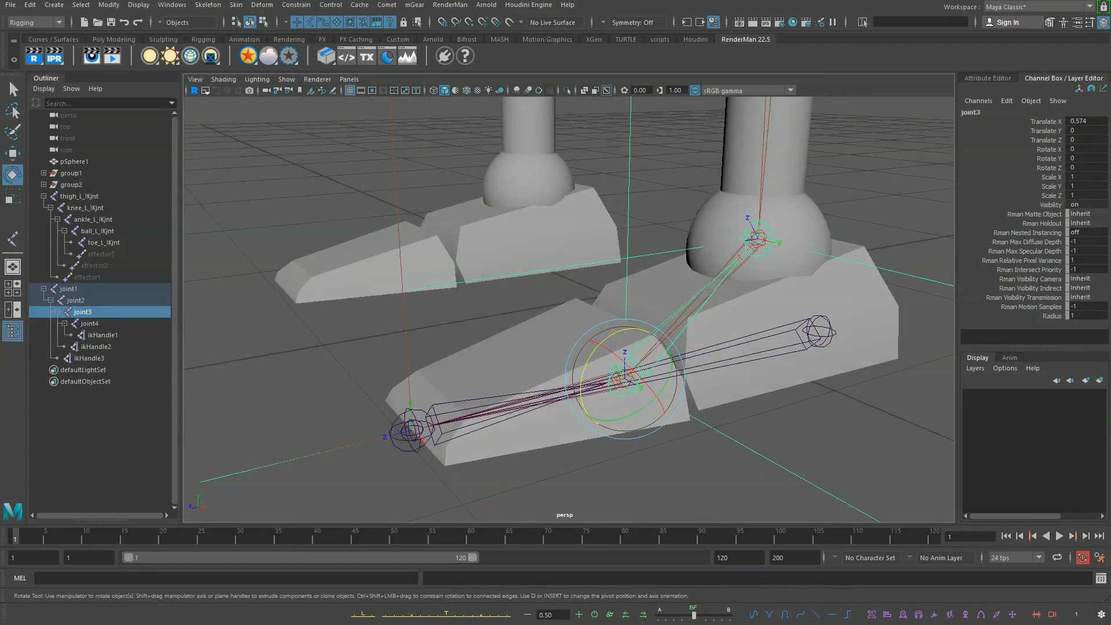
# Step: Unparent ikHandle1, ikHandle2 and ikHandle3 from the reverse foot joints
pyautogui.moveTo(103, 335); pyautogui.dragTo(89, 358)
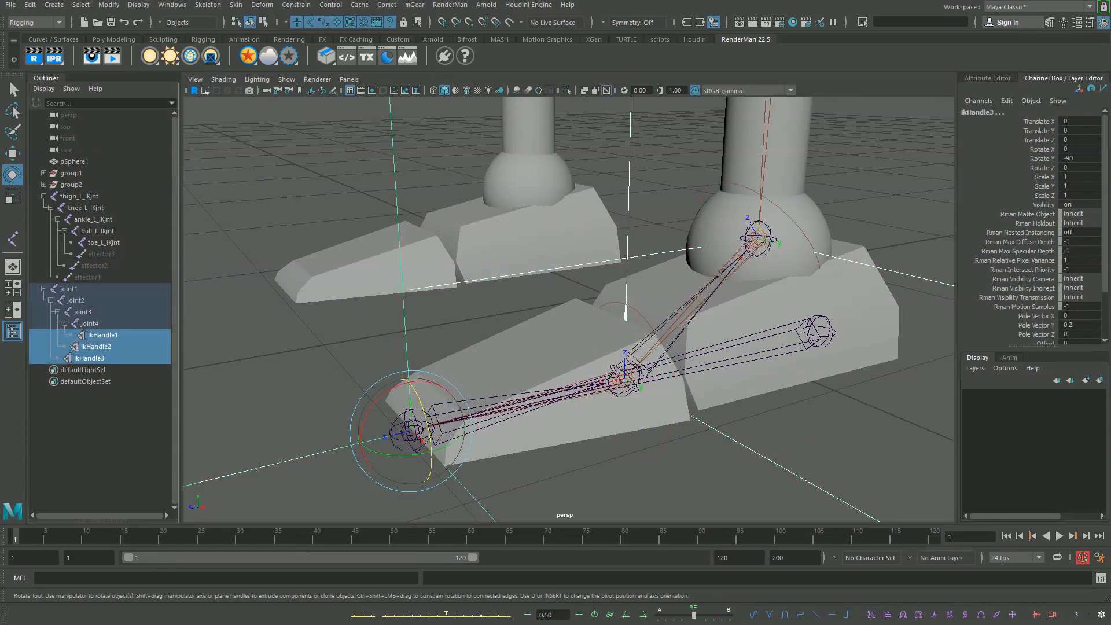
pyautogui.hotkey('shift', 'p')
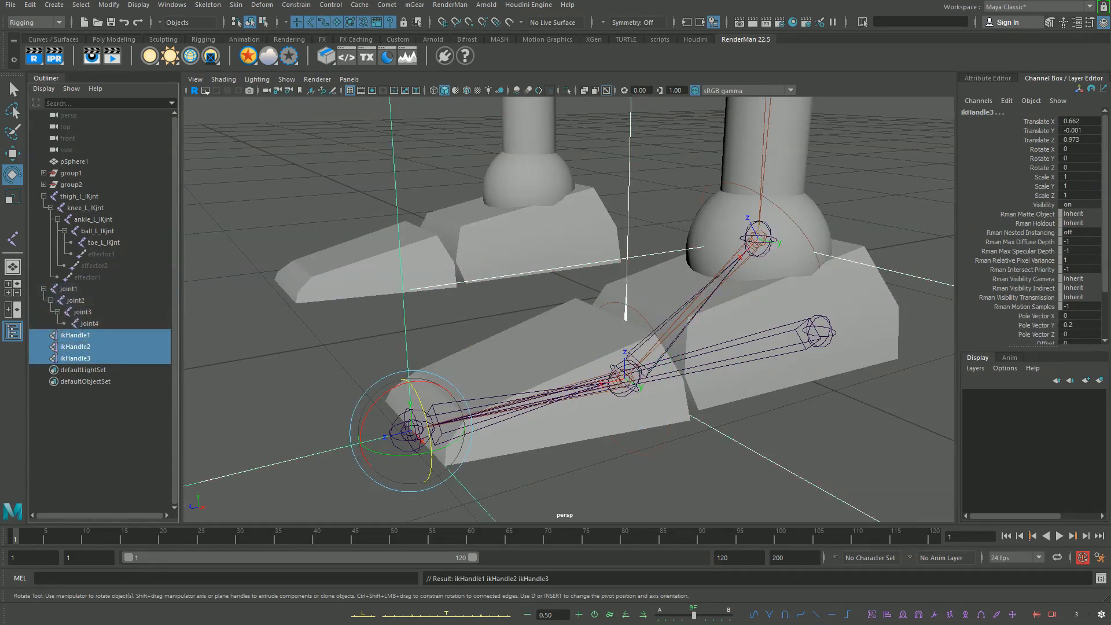
pyautogui.keyDown('alt'); pyautogui.moveTo(746, 332); pyautogui.dragTo(722, 324, button='middle'); pyautogui.keyUp('alt')
pyautogui.press('q')
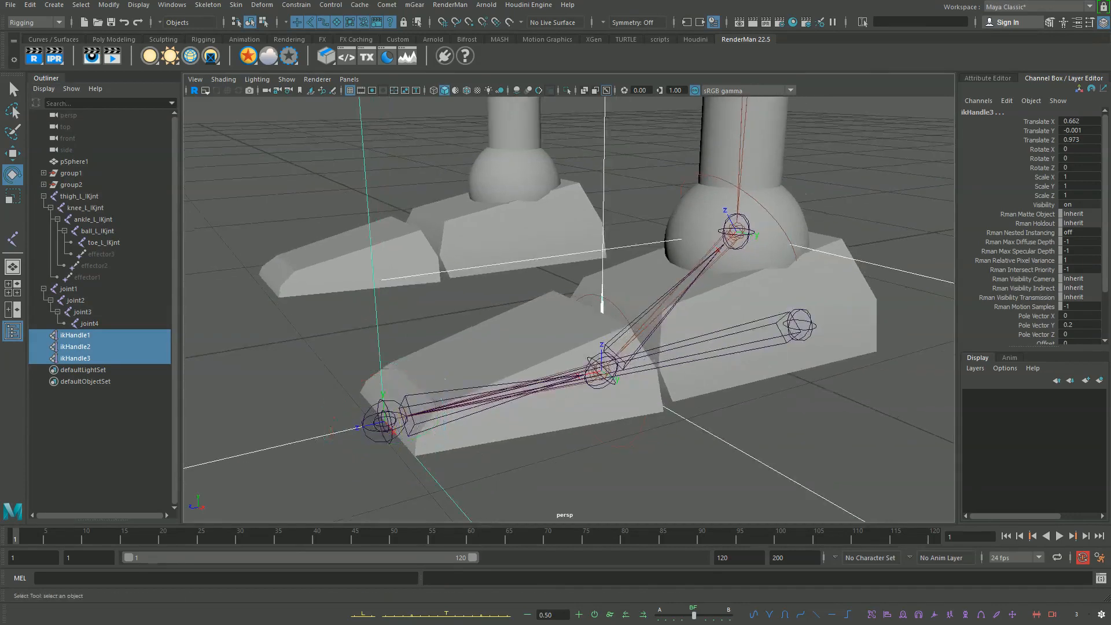
pyautogui.click(729, 313)
# Step: Orient joint1 and its children with primary axis X, secondary axis Y and secondary axis world orientation +X
pyautogui.click(68, 288)
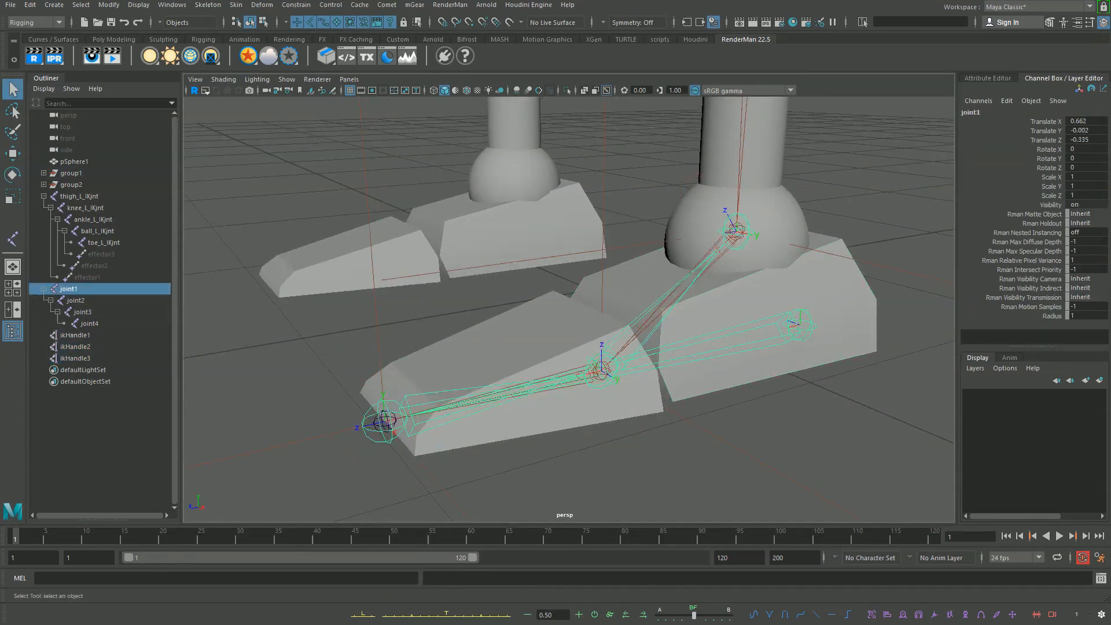
pyautogui.click(139, 5)
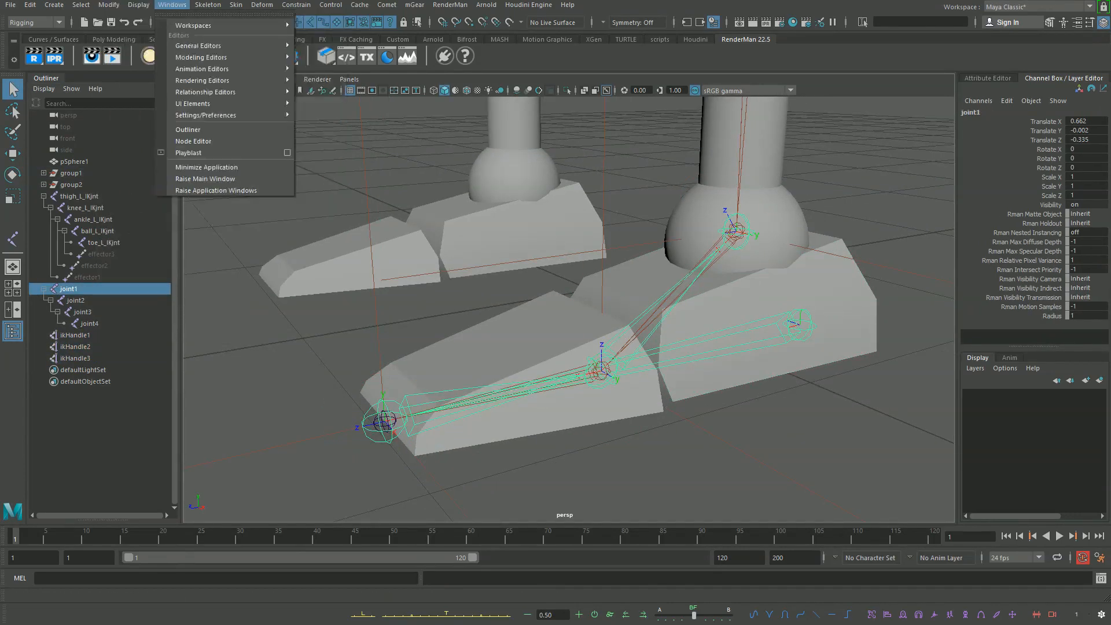
pyautogui.moveTo(235, 5)
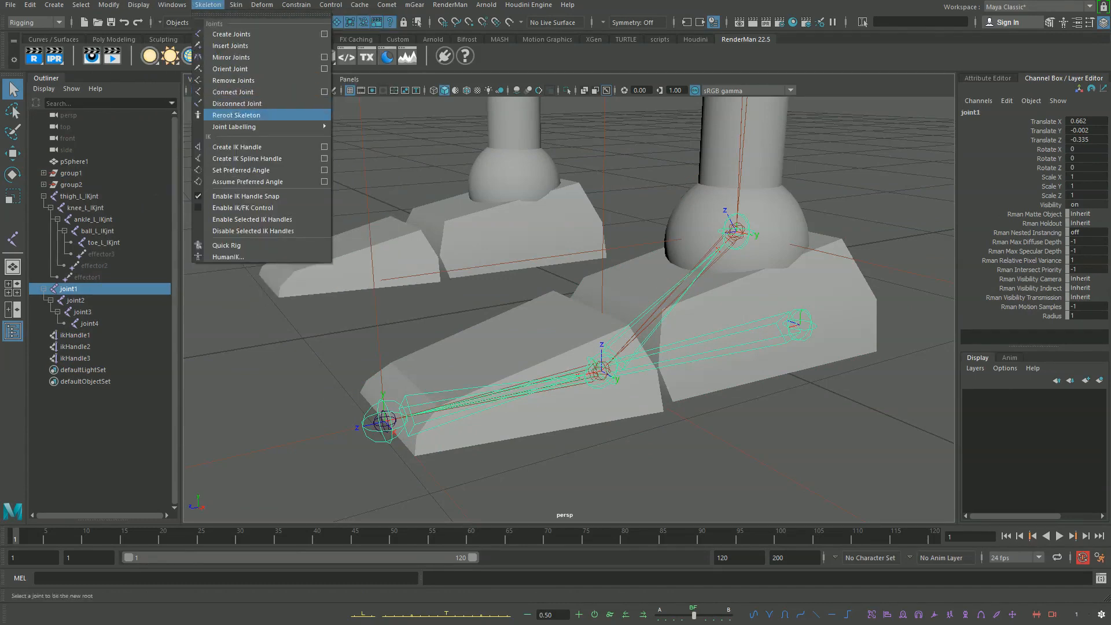
pyautogui.click(324, 68)
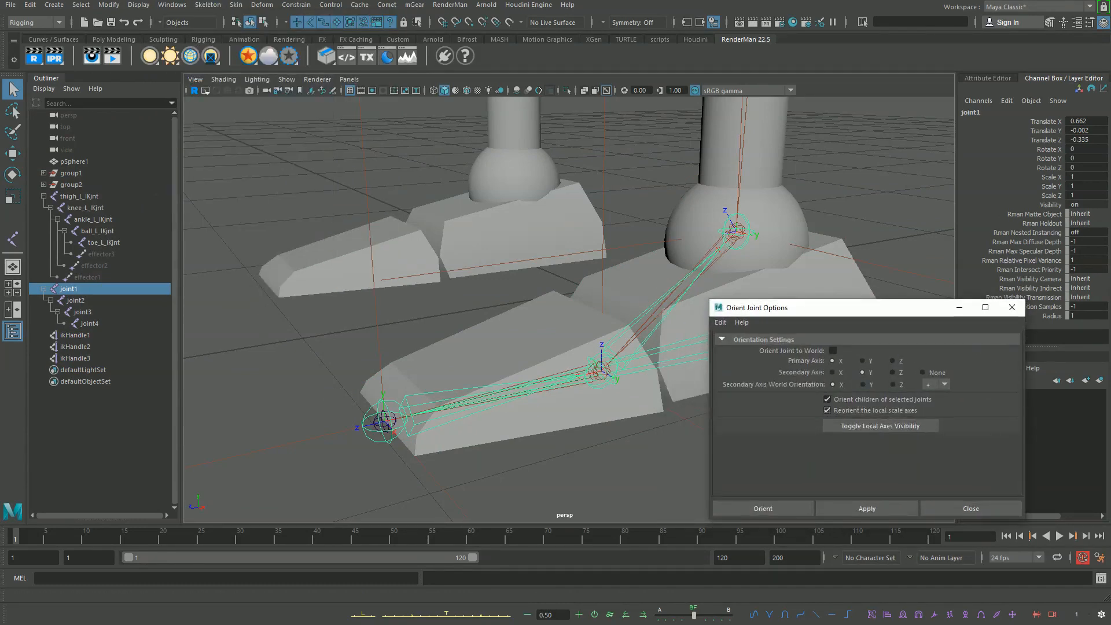
pyautogui.click(867, 509)
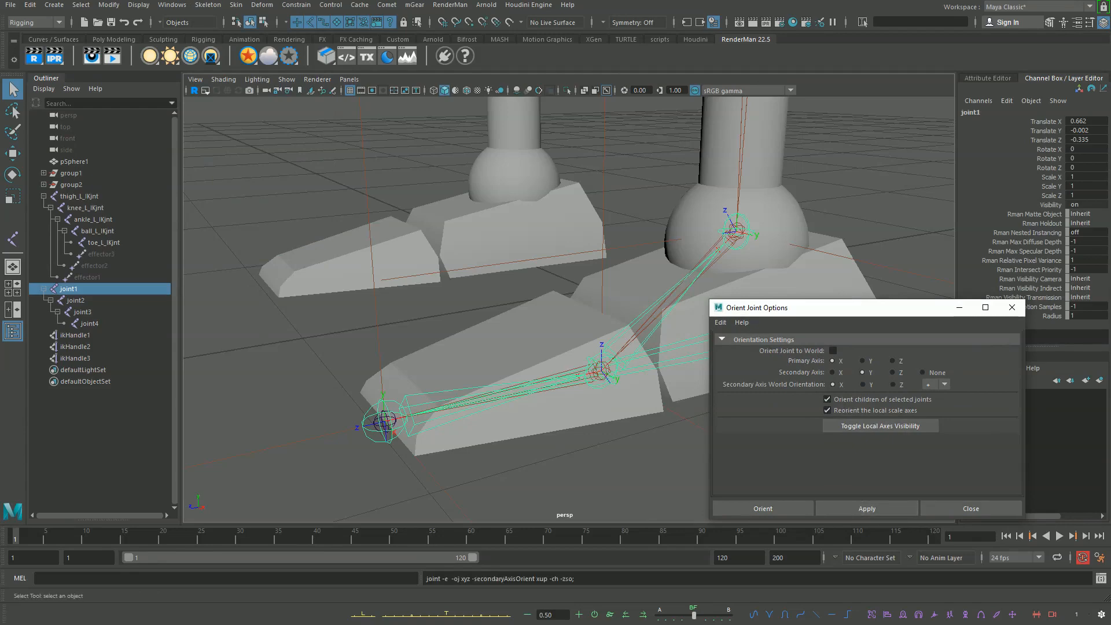
# Step: Test the new orientation by rotating the ball joint, joint3, about its Y axis, and undo the rotation
pyautogui.keyDown('alt'); pyautogui.moveTo(579, 347); pyautogui.dragTo(441, 319, button='middle'); pyautogui.keyUp('alt')
pyautogui.keyDown('alt'); pyautogui.moveTo(441, 320); pyautogui.dragTo(476, 322); pyautogui.keyUp('alt')
pyautogui.click(613, 295)
pyautogui.click(557, 298)
pyautogui.press('e')
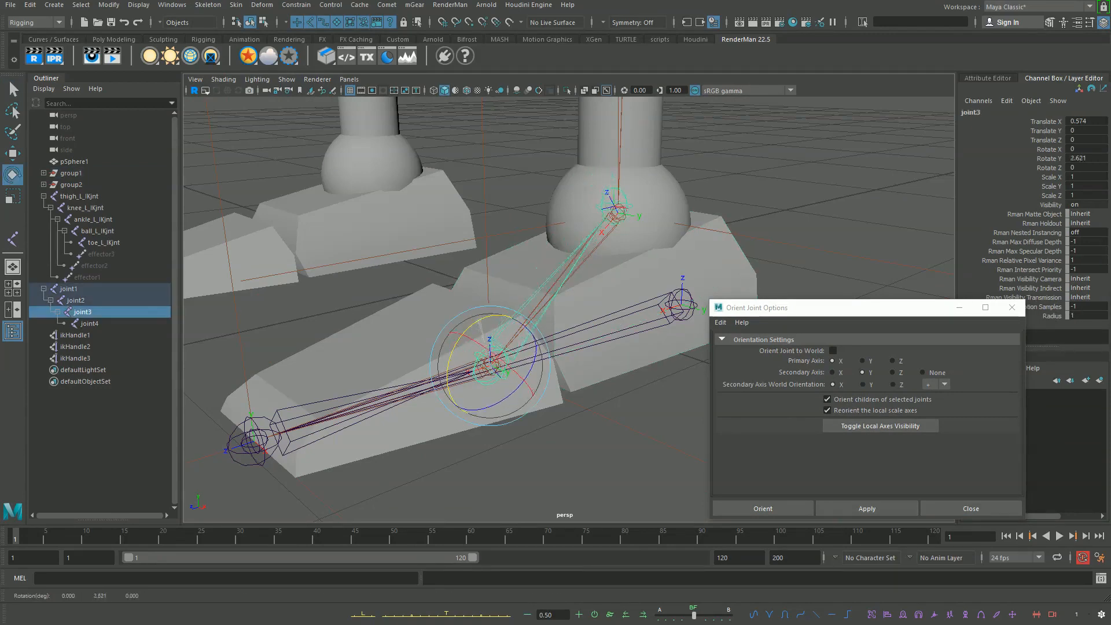
pyautogui.hotkey('ctrl', 'z')
pyautogui.hotkey('ctrl', 'z')
pyautogui.hotkey('ctrl', 'z')
pyautogui.hotkey('ctrl', 'z')
pyautogui.press('q')
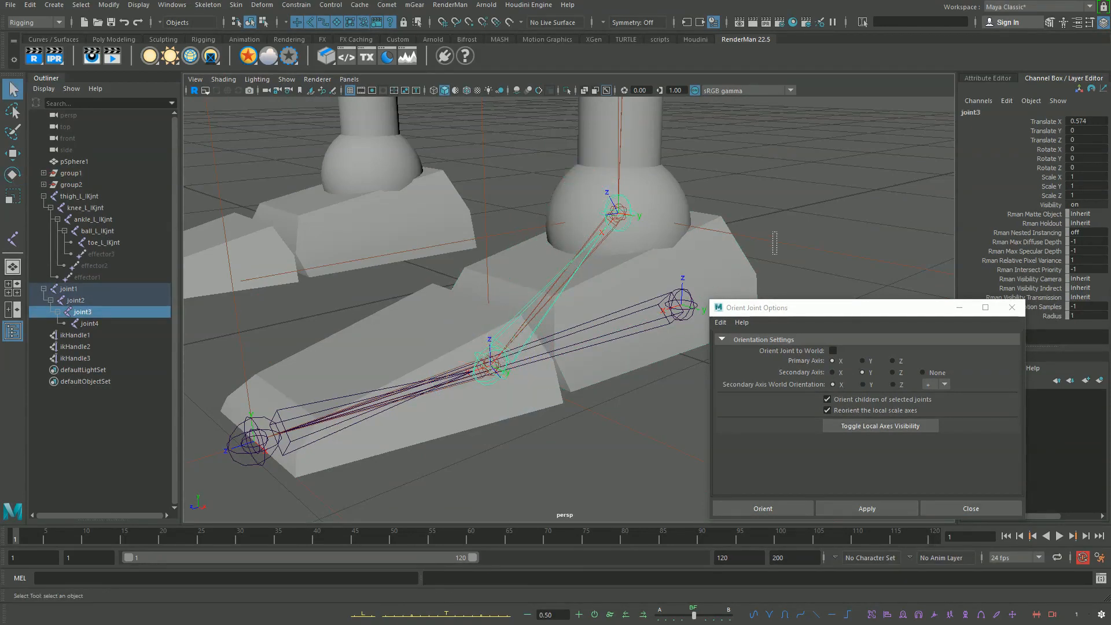
# Step: Parent ikHandle1 under the reoriented ankle joint, joint4, and ikHandle2 under the ball joint, joint3
pyautogui.hotkey('ctrl', 'z')
pyautogui.hotkey('ctrl', 'z')
pyautogui.hotkey('ctrl', 'z')
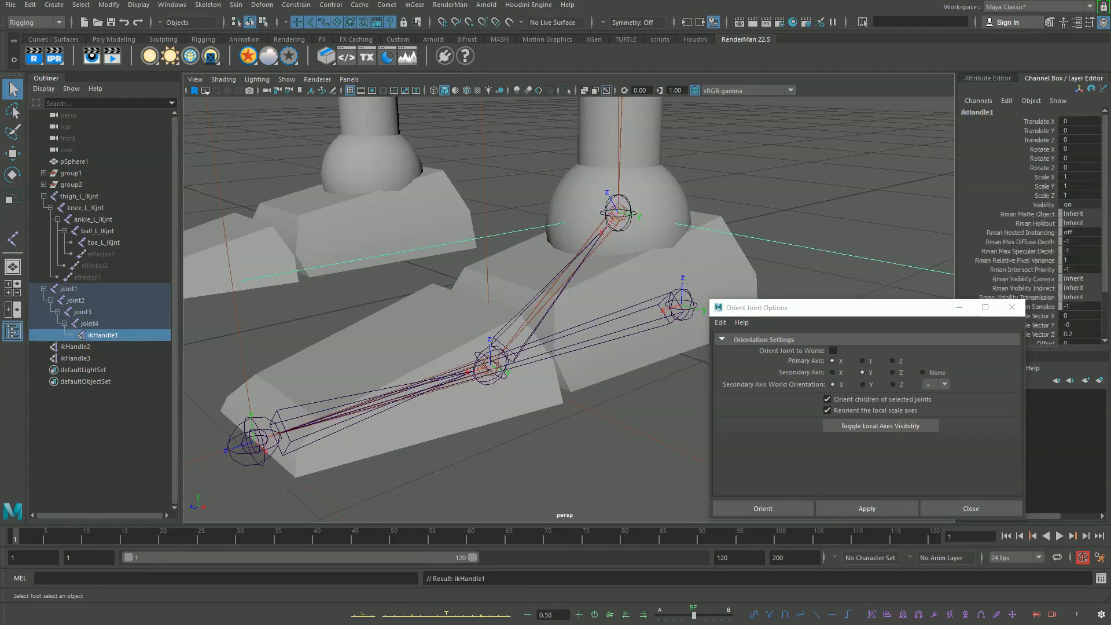
pyautogui.hotkey('ctrl', 'z')
pyautogui.hotkey('ctrl', 'z')
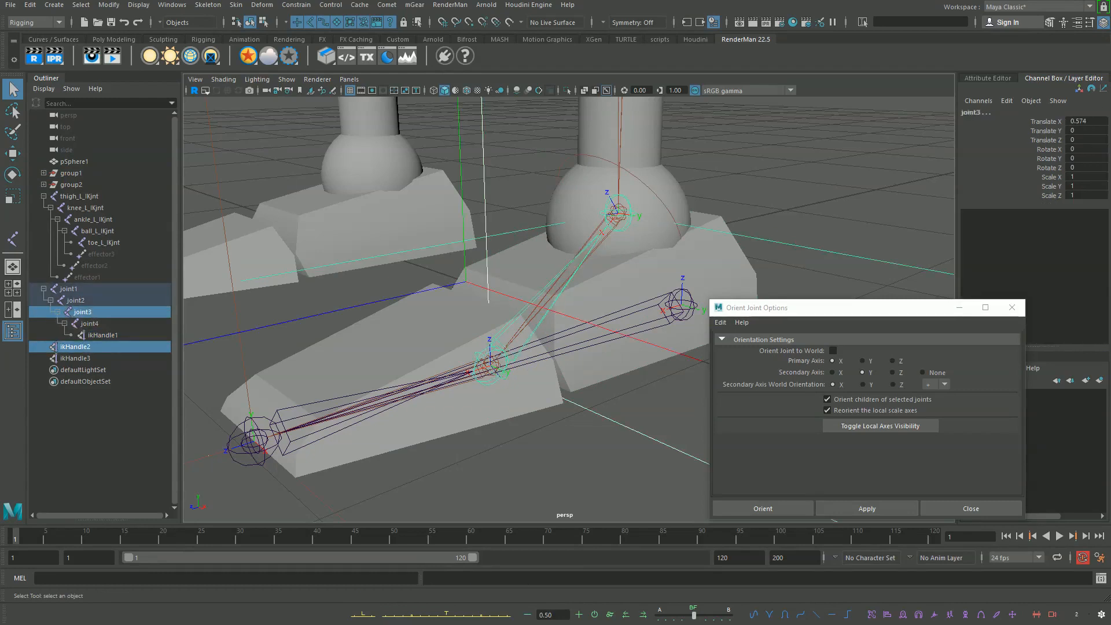
pyautogui.press('p')
# Step: Parent ikHandle3 under the reoriented chain's toe joint, joint2
pyautogui.hotkey('shift', 'z')
pyautogui.hotkey('shift', 'z')
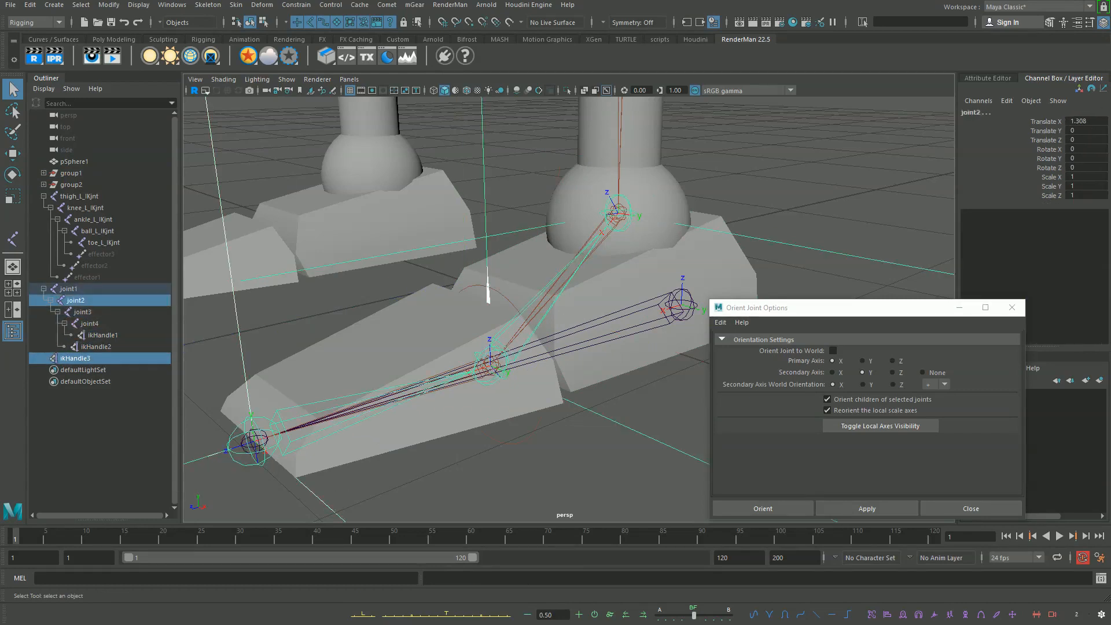
pyautogui.press('p')
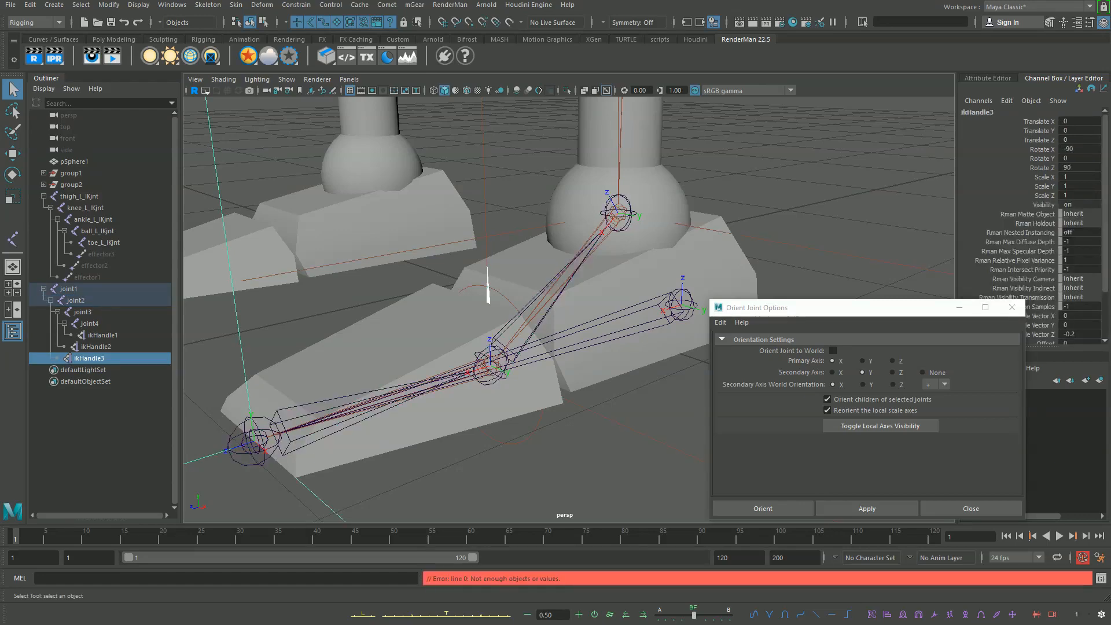
# Step: Move the heel joint, joint1, forward and upward to test how the left leg follows the reverse foot
pyautogui.scroll(-6, 569, 309)
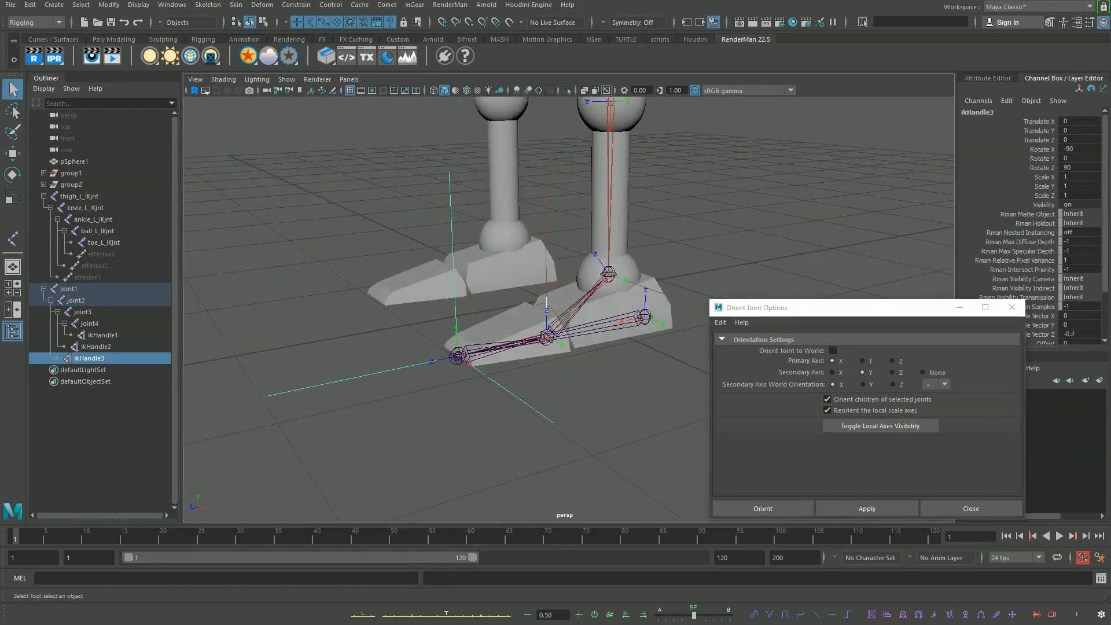
pyautogui.click(645, 317)
pyautogui.keyDown('alt'); pyautogui.moveTo(644, 316); pyautogui.dragTo(625, 369); pyautogui.keyUp('alt')
pyautogui.press('w')
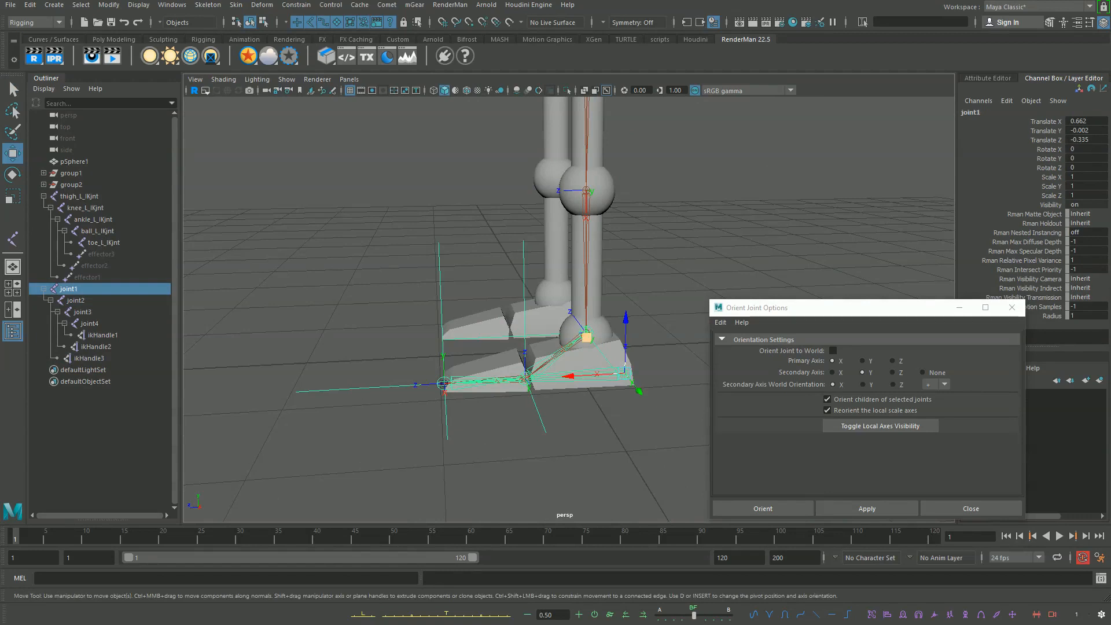
pyautogui.moveTo(586, 338); pyautogui.dragTo(479, 266)
# Step: Test how the foot follows a rotation of the ball joint, joint3, and undo the rotation
pyautogui.press('q')
pyautogui.click(412, 304)
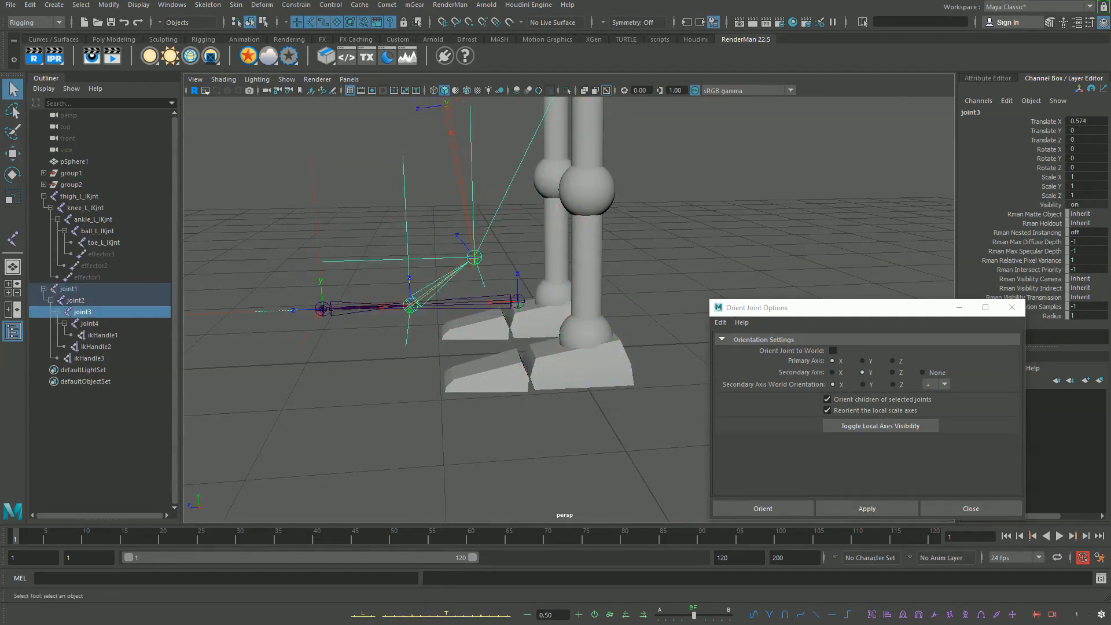
pyautogui.press('e')
pyautogui.moveTo(450, 332); pyautogui.dragTo(463, 311)
pyautogui.hotkey('ctrl', 'z')
# Step: Test a Y-axis rotation of the toe joint, joint2, on the reverse foot chain and undo it
pyautogui.press('q')
pyautogui.click(322, 308)
pyautogui.press('e')
pyautogui.moveTo(372, 328); pyautogui.dragTo(378, 307)
pyautogui.hotkey('ctrl', 'z')
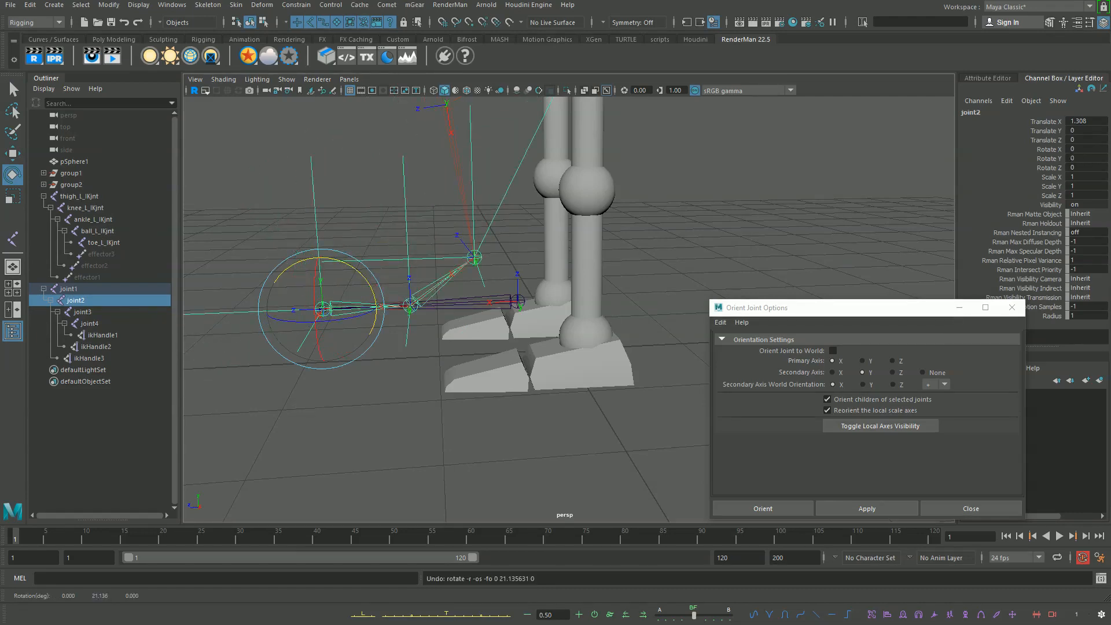
# Step: Test a Y-axis rotation of the heel joint, joint1, and undo it
pyautogui.click(517, 301)
pyautogui.moveTo(567, 320); pyautogui.dragTo(544, 348)
pyautogui.hotkey('ctrl', 'z')
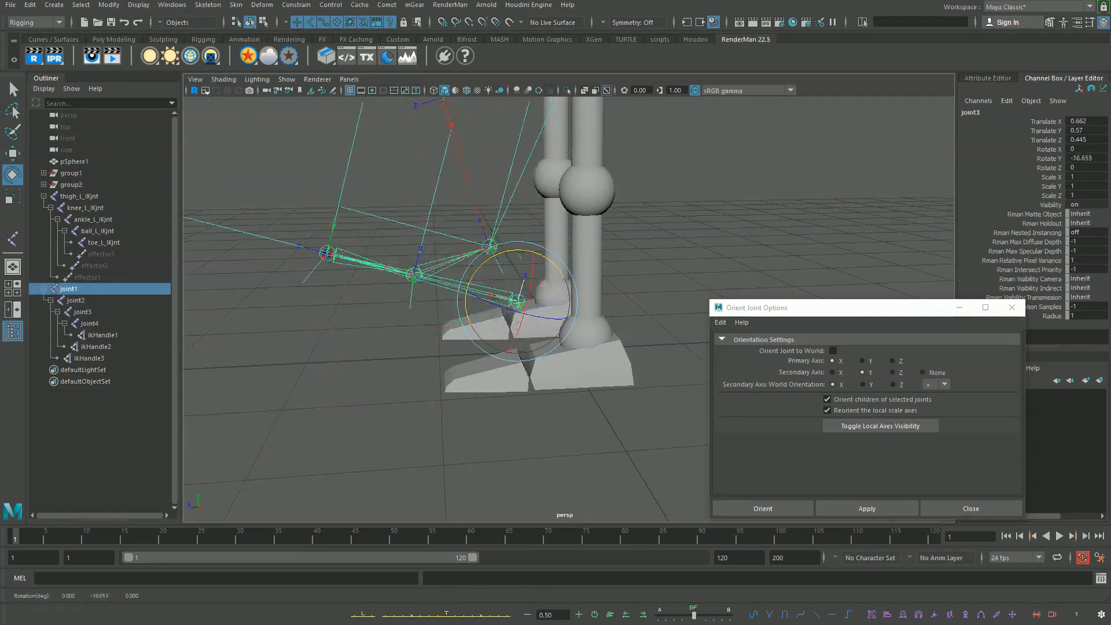
pyautogui.hotkey('ctrl', 'z')
# Step: Test two further rotations of the ball joint, joint3, undoing each one
pyautogui.press('q')
pyautogui.click(409, 305)
pyautogui.press('e')
pyautogui.moveTo(459, 285); pyautogui.dragTo(550, 353)
pyautogui.hotkey('ctrl', 'z')
pyautogui.moveTo(457, 303)
pyautogui.mouseDown()
pyautogui.moveTo(455, 282)
pyautogui.moveTo(459, 301)
pyautogui.moveTo(449, 290)
pyautogui.mouseUp()
pyautogui.hotkey('ctrl', 'z')
# Step: Test another rotation of the toe joint, joint2, and undo it
pyautogui.press('q')
pyautogui.click(338, 348)
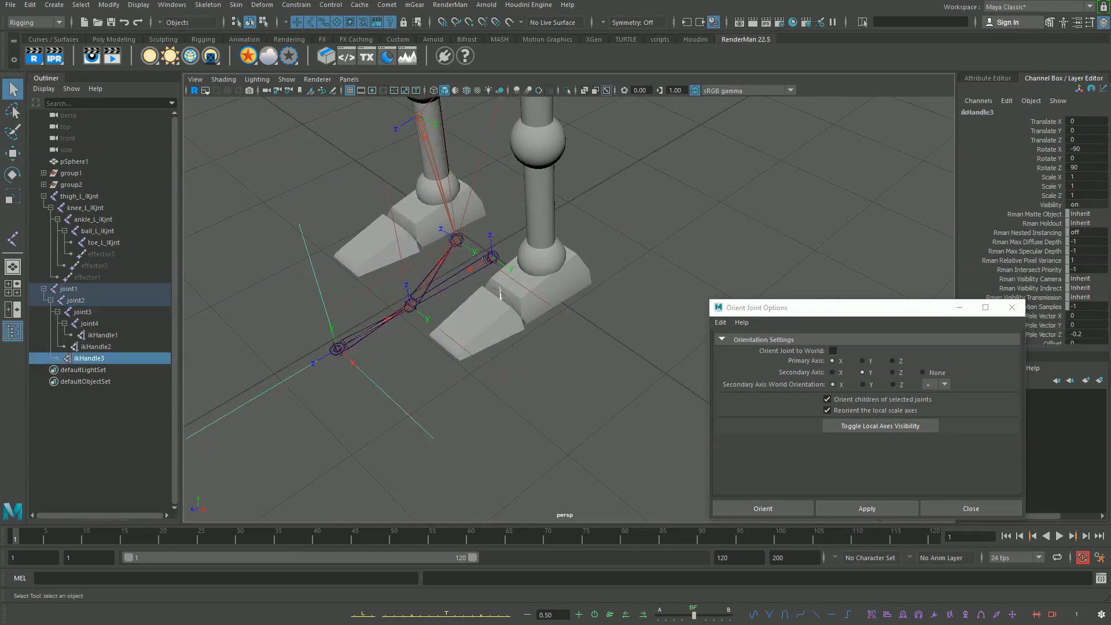
pyautogui.keyDown('alt'); pyautogui.moveTo(570, 399); pyautogui.dragTo(524, 349); pyautogui.keyUp('alt')
pyautogui.click(323, 312)
pyautogui.press('e')
pyautogui.moveTo(306, 265); pyautogui.dragTo(330, 262)
pyautogui.hotkey('ctrl', 'z')
pyautogui.scroll(-3, 333, 265)
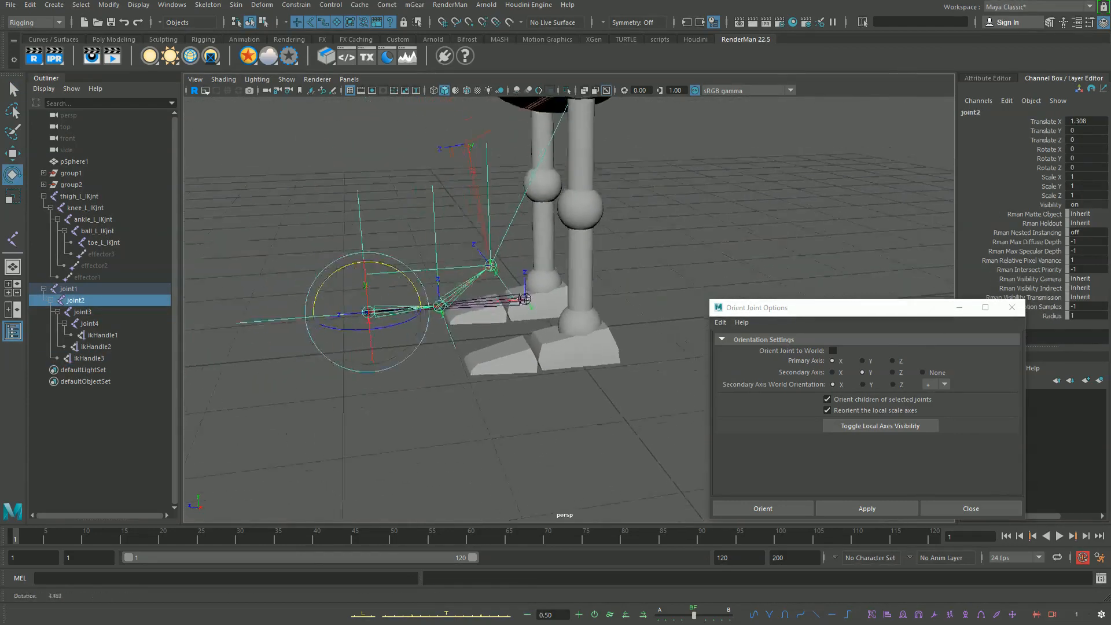
# Step: Undo the test move of the heel joint, joint1, to return the reverse foot chain to the left foot
pyautogui.hotkey('ctrl', 'z')
pyautogui.hotkey('ctrl', 'z')
pyautogui.hotkey('ctrl', 'z')
pyautogui.hotkey('ctrl', 'z')
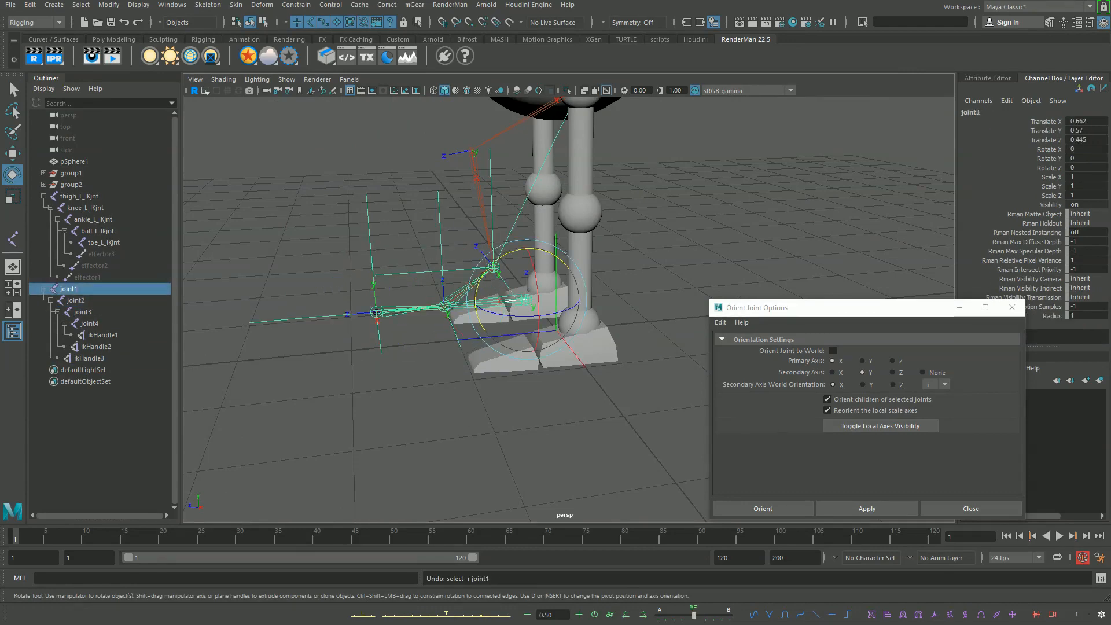
pyautogui.hotkey('ctrl', 'z')
pyautogui.hotkey('ctrl', 'z')
pyautogui.hotkey('ctrl', 'z')
# Step: Close the Orient Joint Options window
pyautogui.keyDown('alt'); pyautogui.moveTo(347, 266); pyautogui.dragTo(467, 285); pyautogui.keyUp('alt')
pyautogui.moveTo(810, 307); pyautogui.dragTo(869, 302)
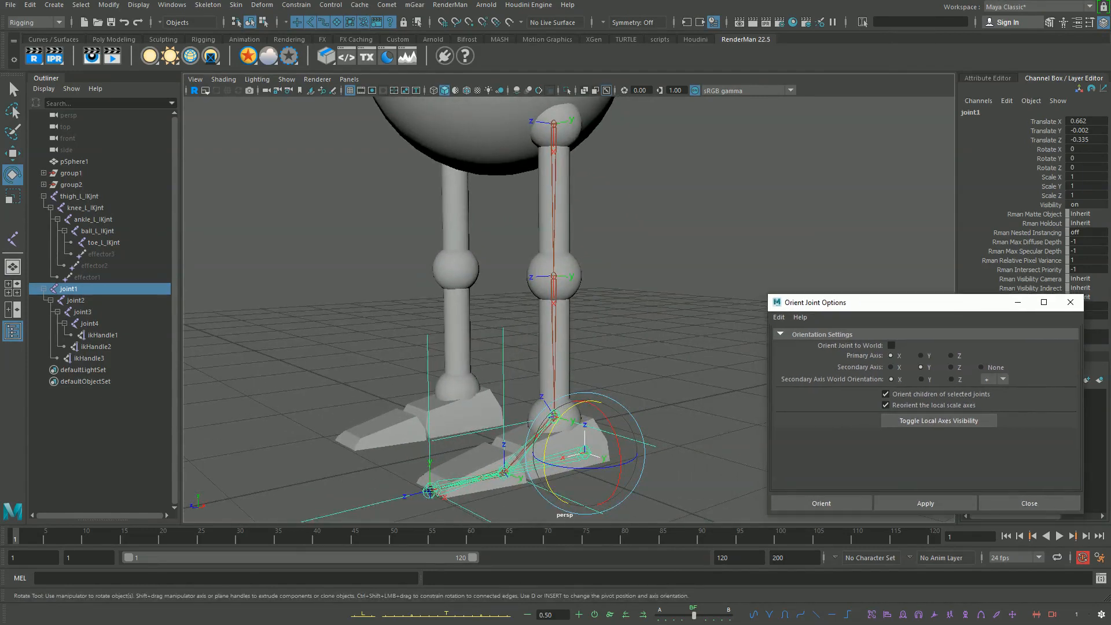
pyautogui.keyDown('alt'); pyautogui.moveTo(463, 283); pyautogui.dragTo(478, 288); pyautogui.keyUp('alt')
pyautogui.click(1029, 503)
pyautogui.keyDown('alt'); pyautogui.moveTo(694, 370); pyautogui.dragTo(764, 368); pyautogui.keyUp('alt')
pyautogui.keyDown('alt'); pyautogui.moveTo(694, 370); pyautogui.dragTo(642, 364, button='right'); pyautogui.keyUp('alt')
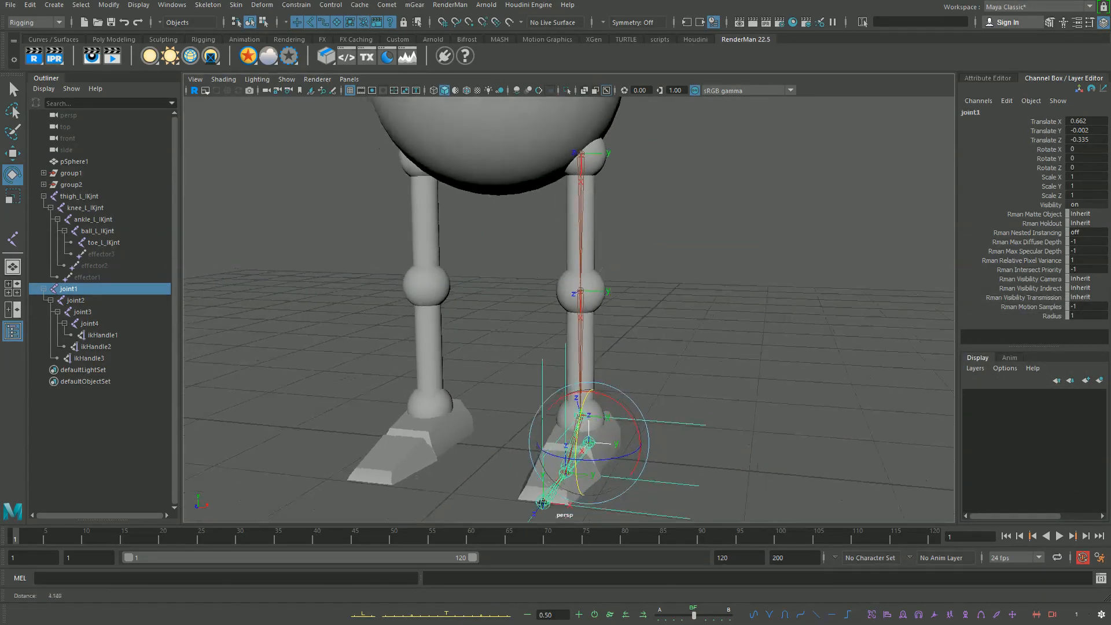
pyautogui.keyDown('alt'); pyautogui.moveTo(642, 364); pyautogui.dragTo(556, 330); pyautogui.keyUp('alt')
pyautogui.press('q')
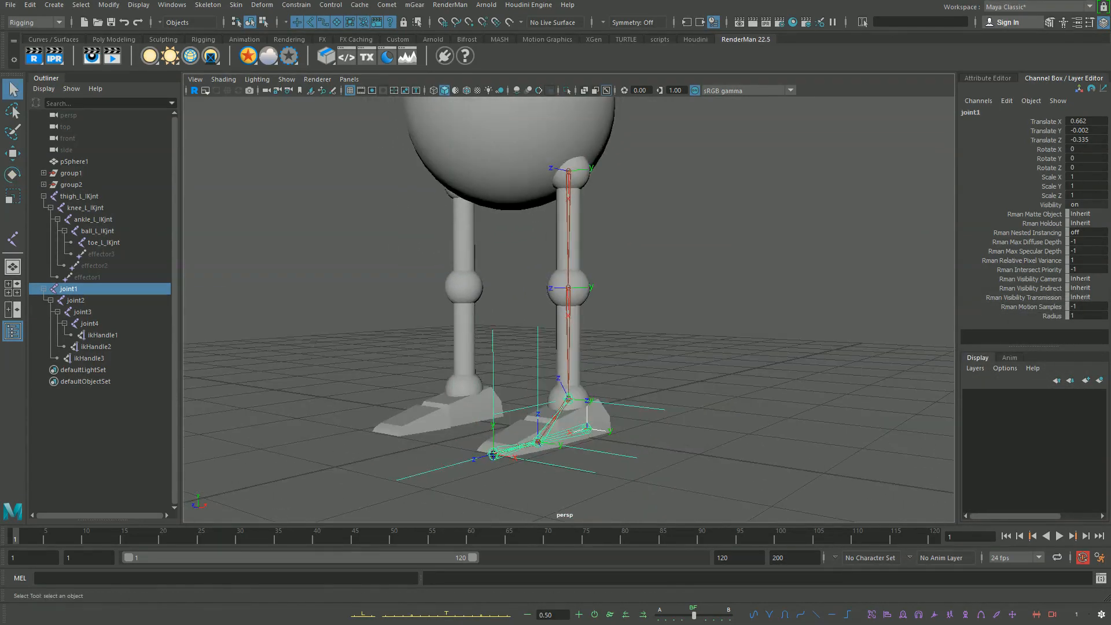
# Step: Examine the thigh_L_IKjnt chain and the reverse foot joints, joint1 to joint4, by selecting each chain
pyautogui.click(80, 196)
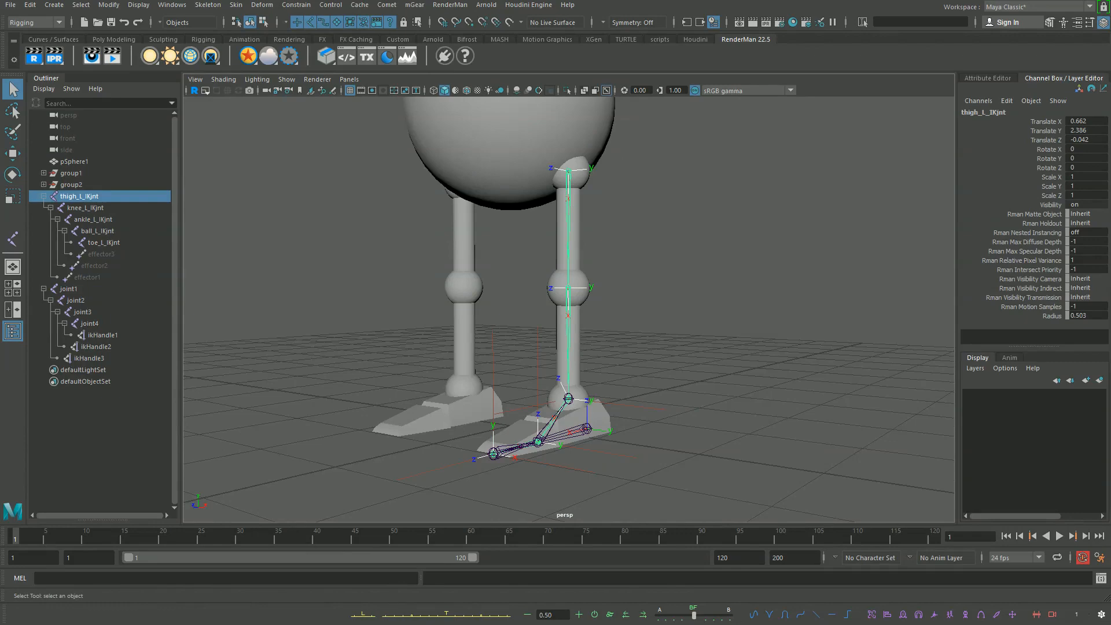
pyautogui.keyDown('alt'); pyautogui.moveTo(567, 289); pyautogui.dragTo(515, 341); pyautogui.keyUp('alt')
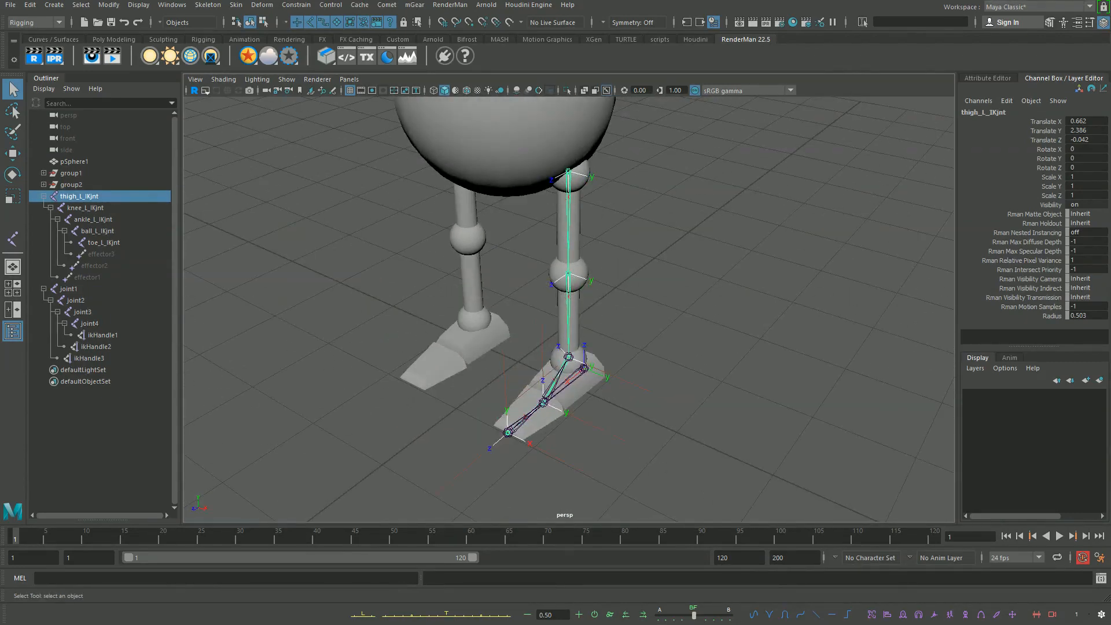
pyautogui.moveTo(68, 288); pyautogui.dragTo(90, 323)
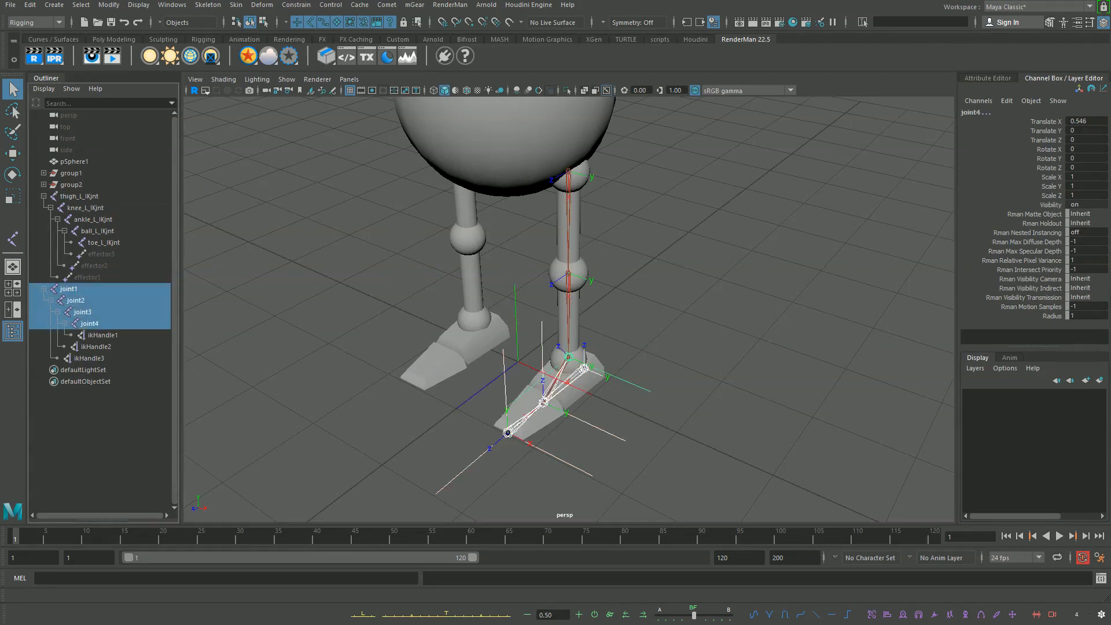
pyautogui.scroll(5, 567, 298)
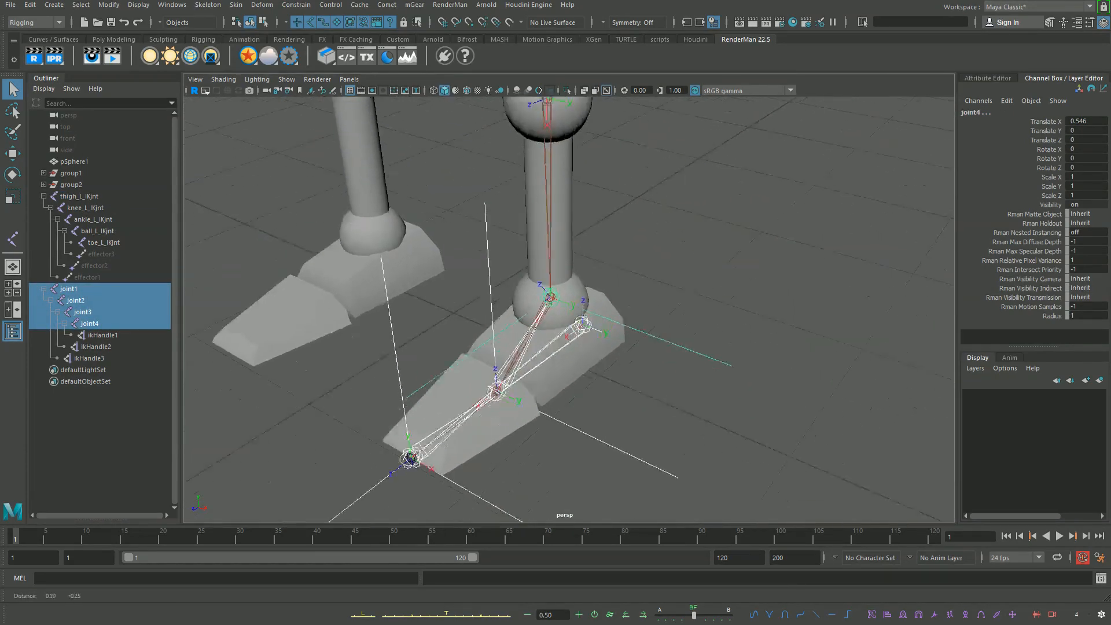
pyautogui.keyDown('alt'); pyautogui.moveTo(555, 324); pyautogui.dragTo(579, 278); pyautogui.keyUp('alt')
pyautogui.keyDown('alt'); pyautogui.moveTo(573, 231); pyautogui.dragTo(605, 284, button='middle'); pyautogui.keyUp('alt')
pyautogui.keyDown('alt'); pyautogui.moveTo(604, 284); pyautogui.dragTo(596, 275); pyautogui.keyUp('alt')
# Step: Rename the root joint of the reverse foot chain, joint1, as heel_L_RVjnt
pyautogui.click(69, 289)
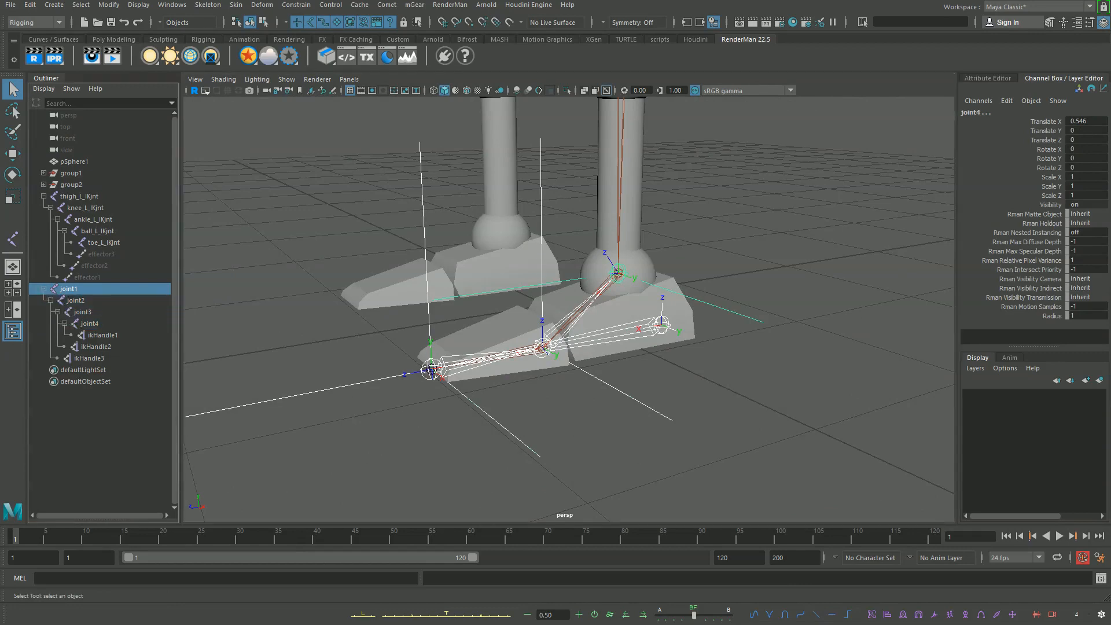
pyautogui.doubleClick(68, 289)
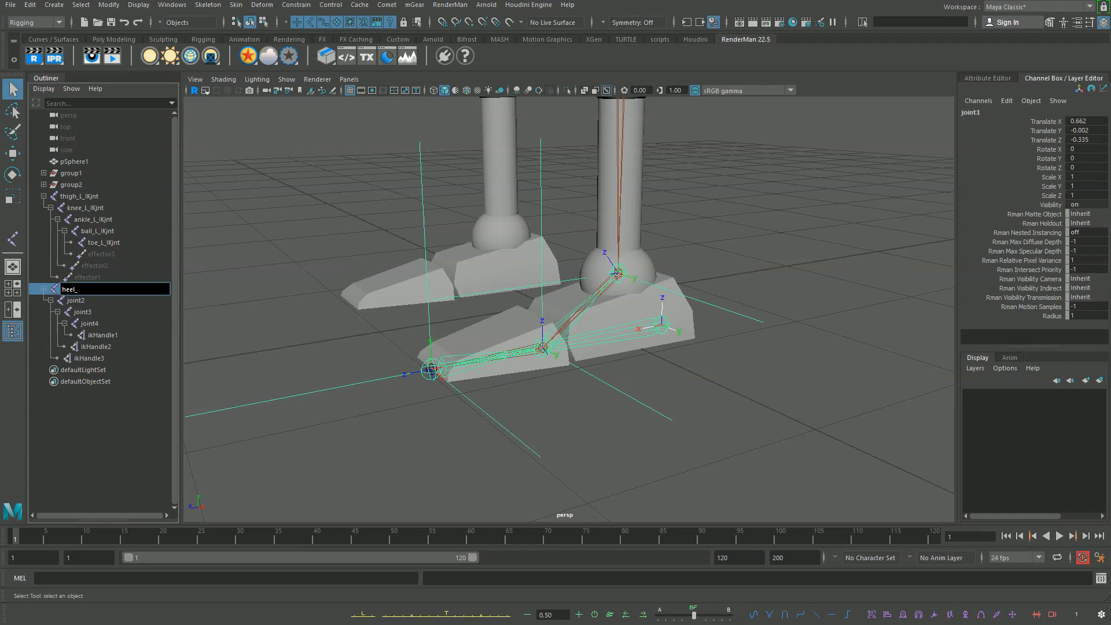
pyautogui.press('capslock')
pyautogui.write('L_')
pyautogui.press('capslock')
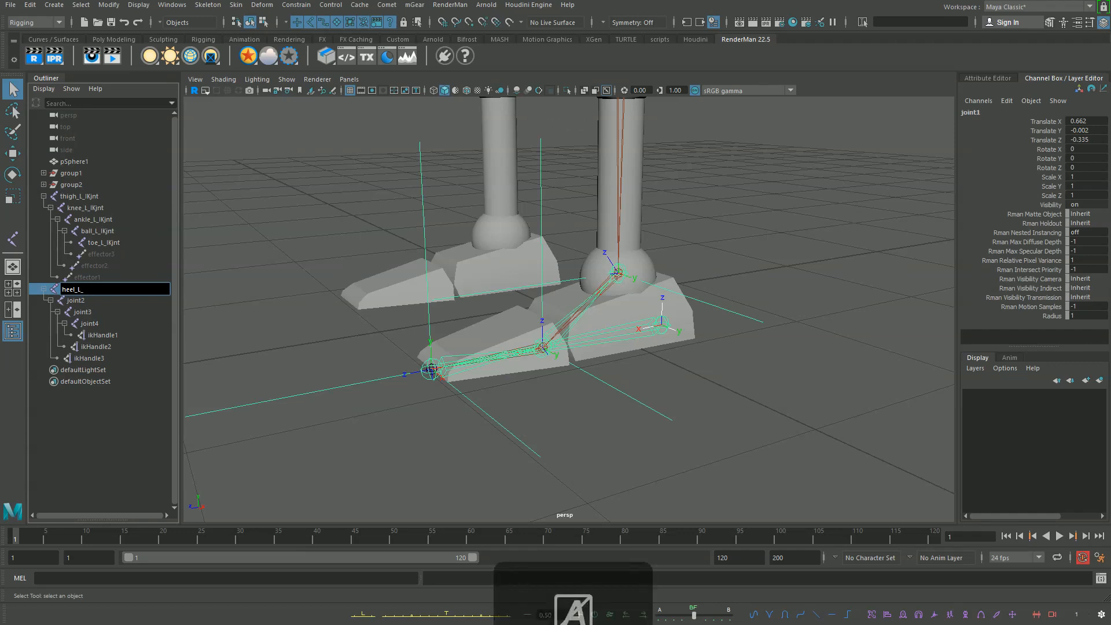
pyautogui.write('rv')
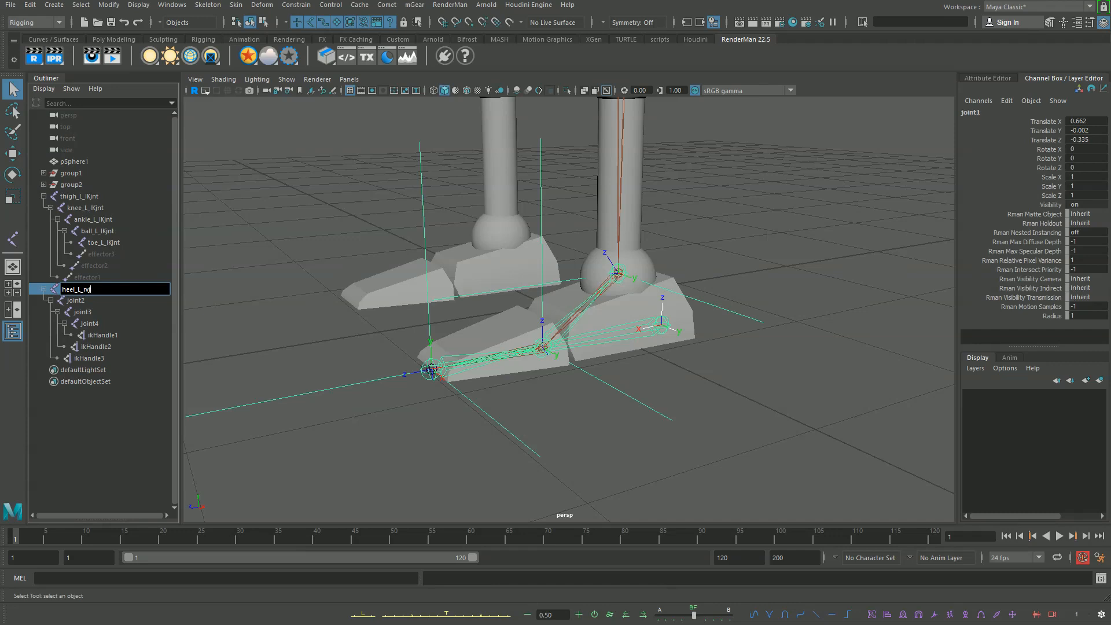
pyautogui.write('Jnt')
pyautogui.press('capslock')
pyautogui.write('RV_')
pyautogui.press('capslock')
pyautogui.write('jnt')
pyautogui.press('Return')
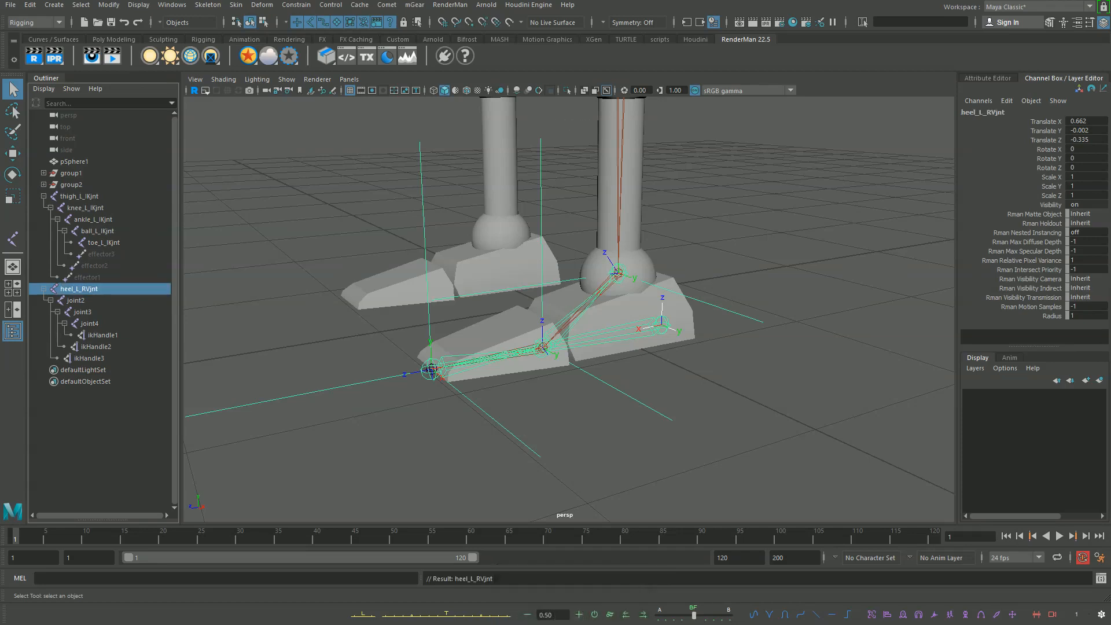
# Step: Rename the reverse foot's toe joint, joint2, as toe_L_RVjnt
pyautogui.click(75, 300)
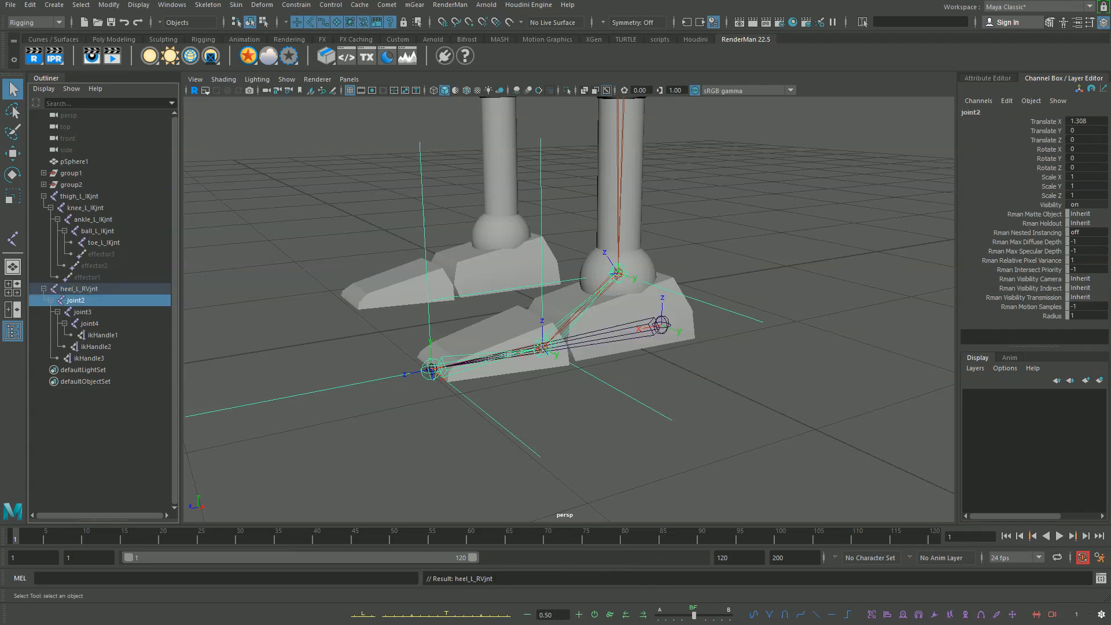
pyautogui.doubleClick(75, 300)
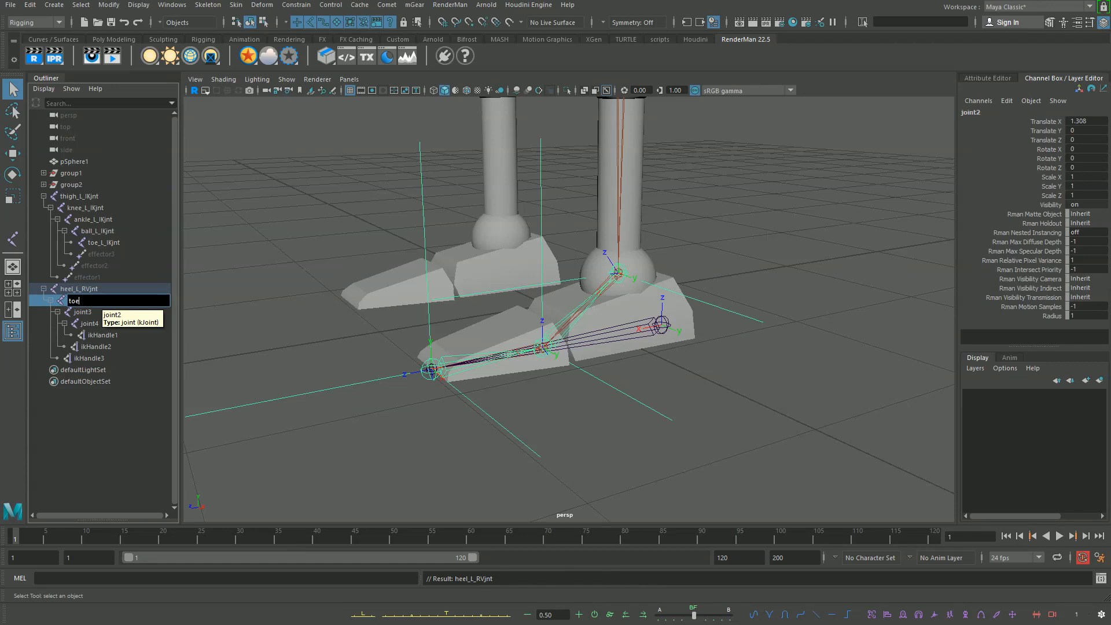
pyautogui.press('capslock')
pyautogui.write('toe_L')
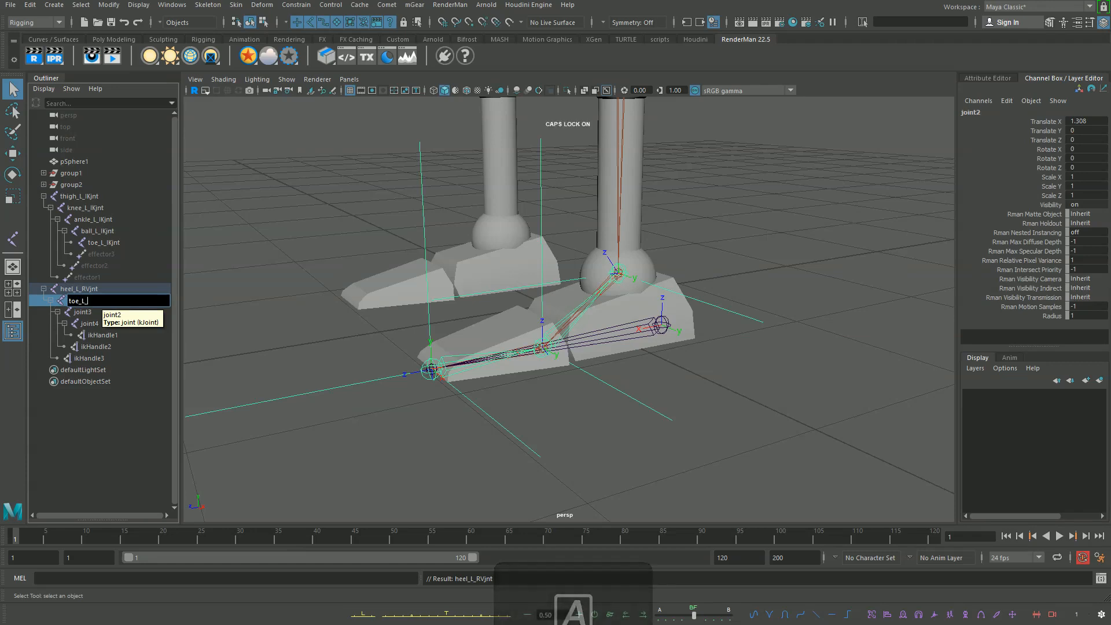
pyautogui.write('_')
pyautogui.press('capslock')
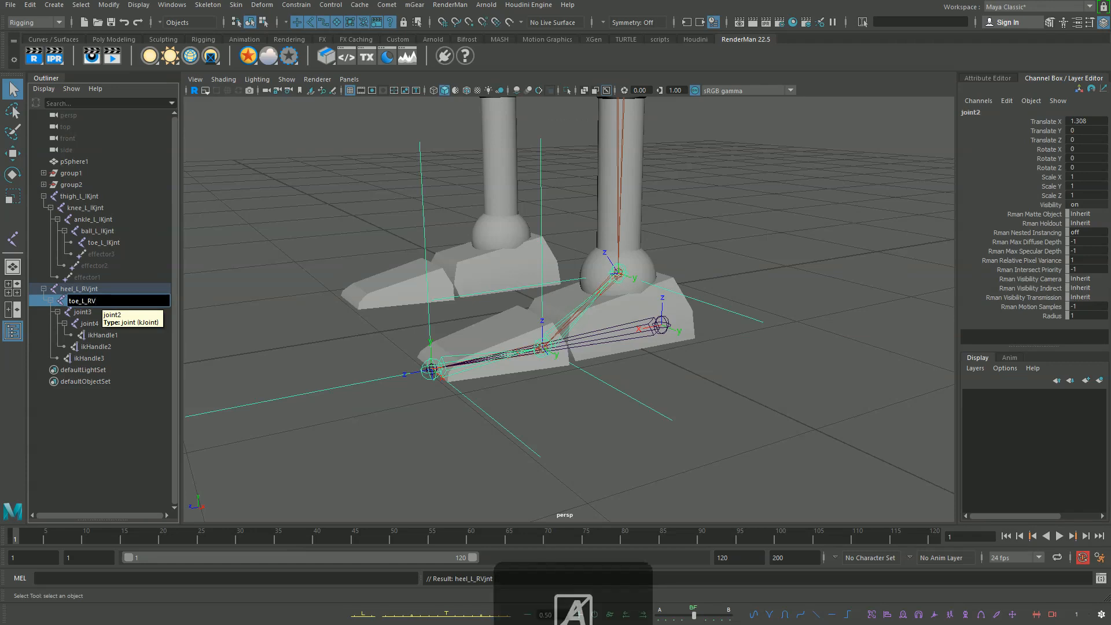
pyautogui.write('RVjnt')
pyautogui.press('Return')
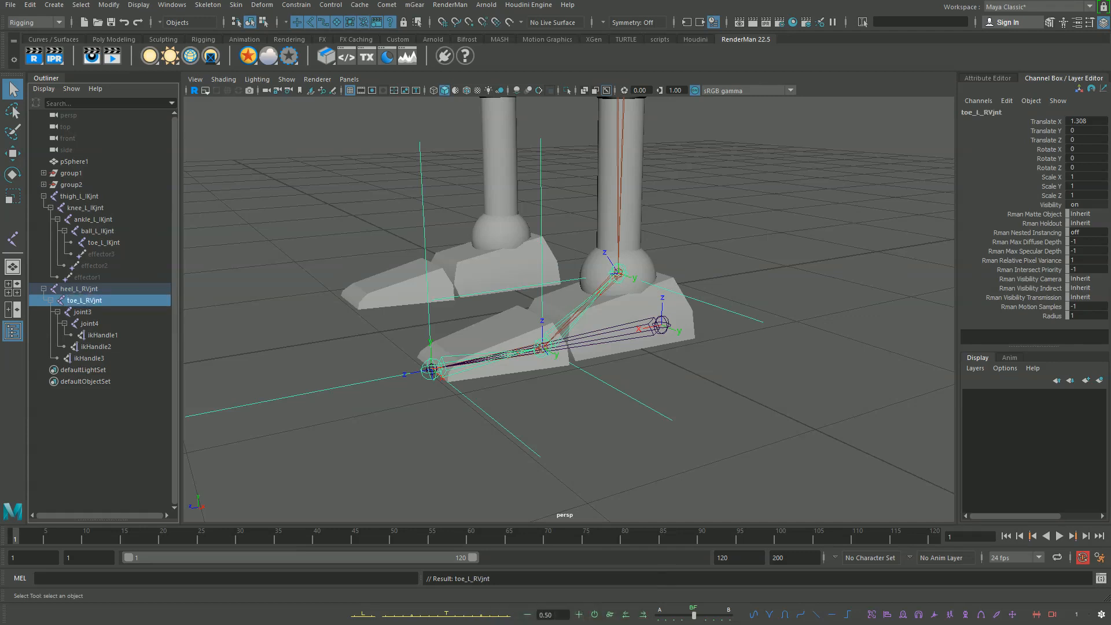
# Step: Rename the reverse foot's ball joint, joint3, as ball_L_RVjnt
pyautogui.click(82, 312)
pyautogui.doubleClick(82, 312)
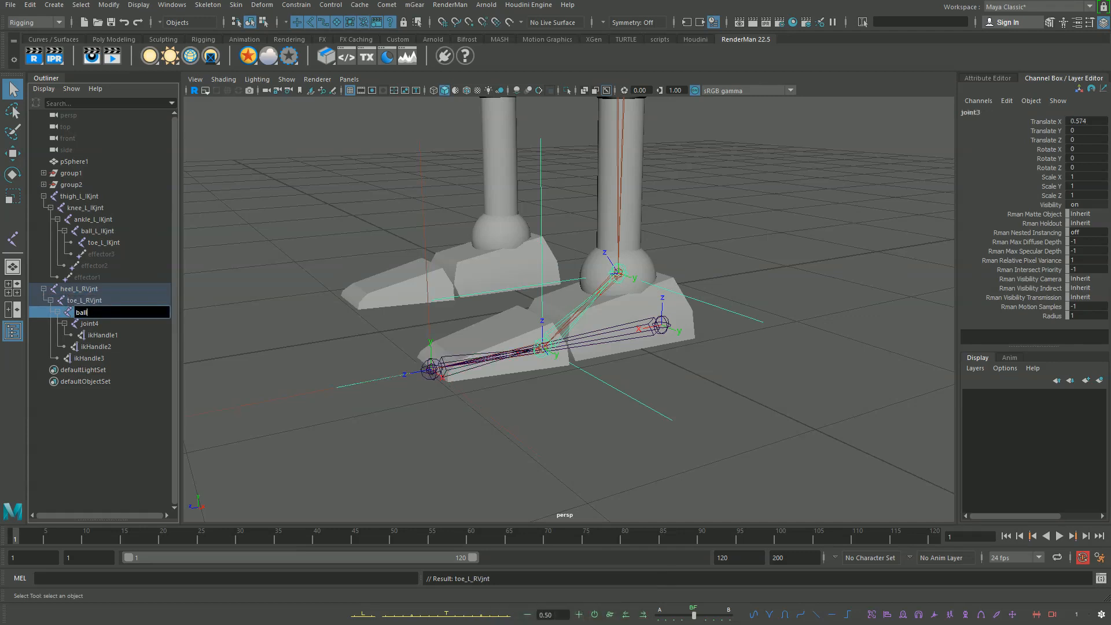
pyautogui.write('ball_')
pyautogui.press('capslock')
pyautogui.write('L')
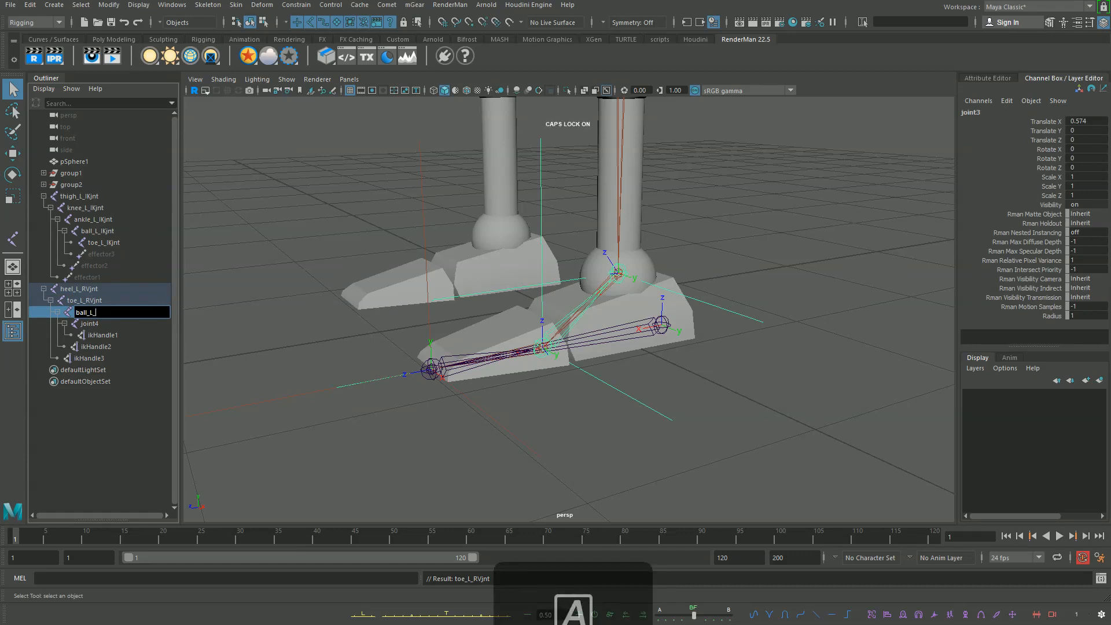
pyautogui.write('_RV')
pyautogui.press('capslock')
pyautogui.write('jnt')
pyautogui.press('Return')
# Step: Rename the reverse foot's ankle joint, joint4, as ankle_L_RVjnt
pyautogui.click(89, 324)
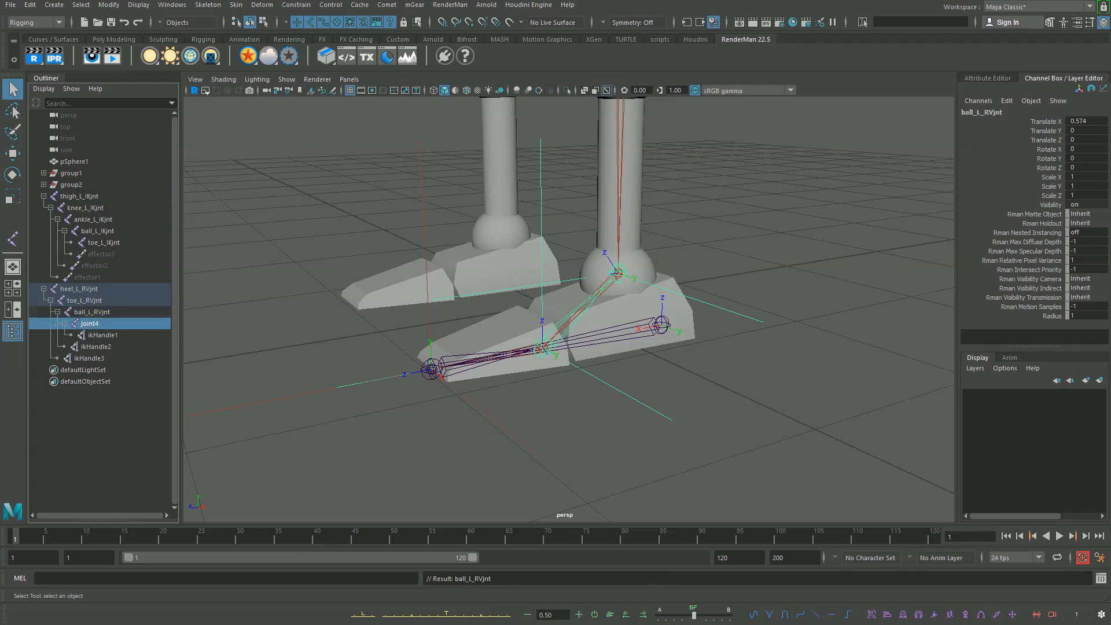
pyautogui.doubleClick(89, 323)
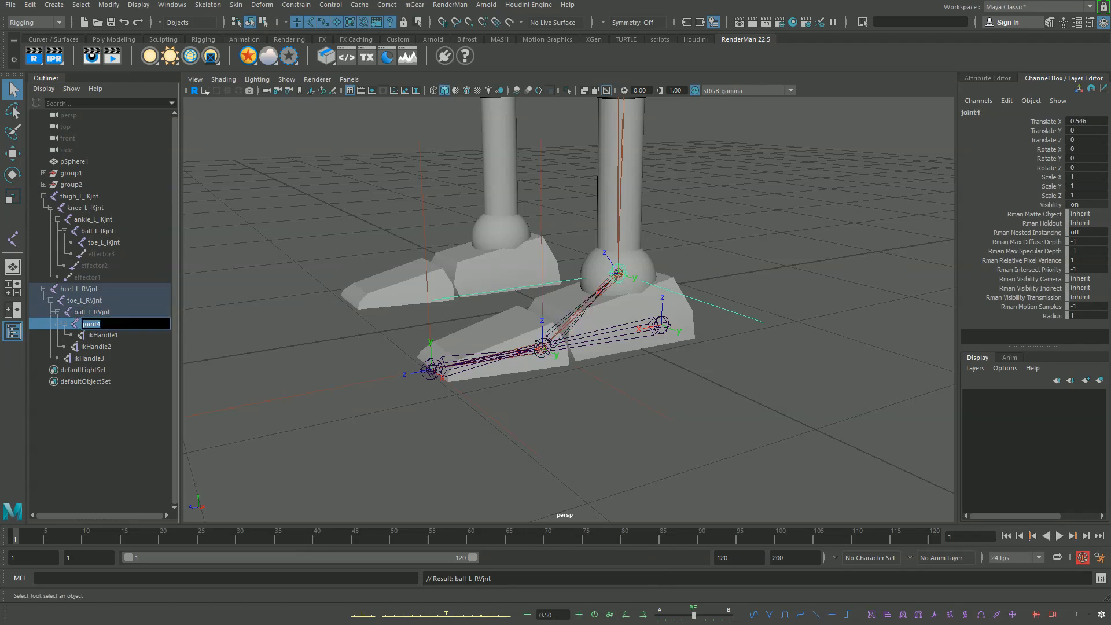
pyautogui.write('Ank')
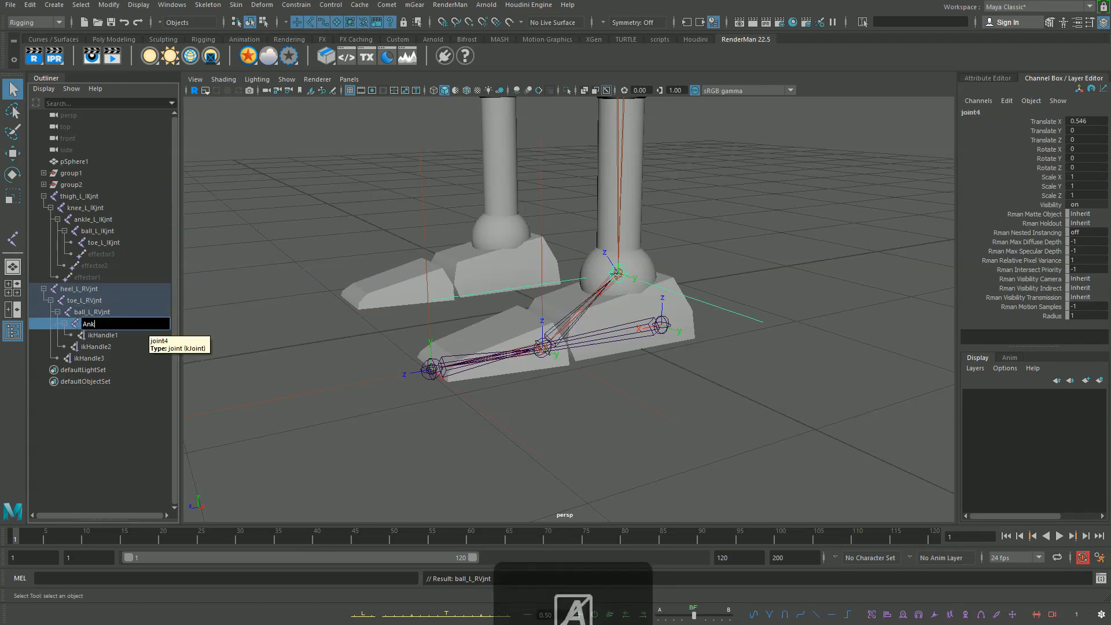
pyautogui.press('BackSpace')
pyautogui.press('BackSpace')
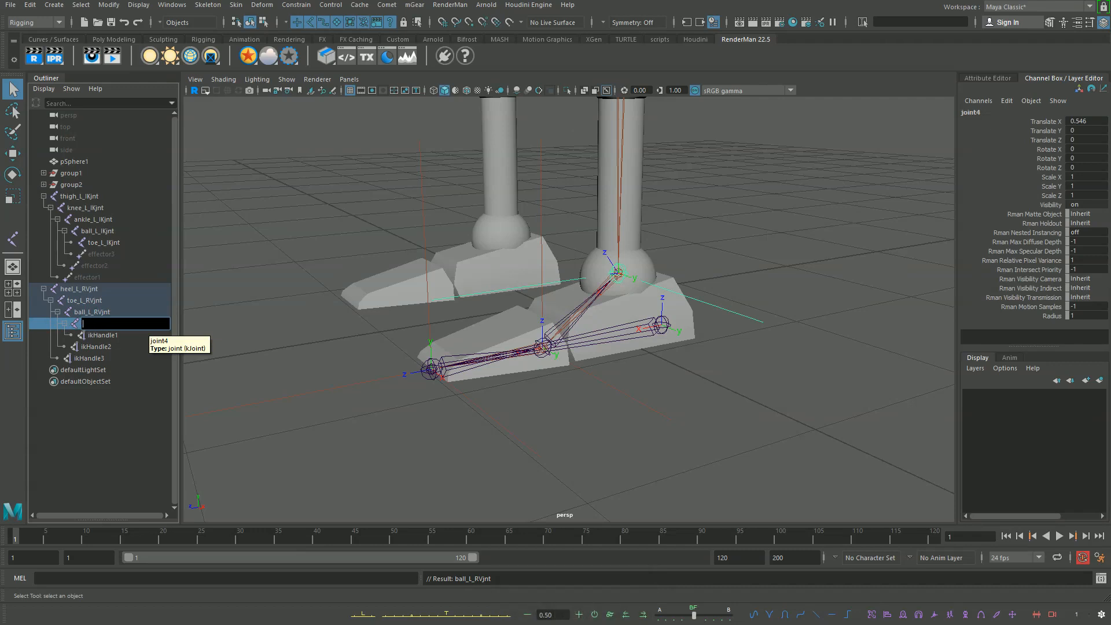
pyautogui.press('capslock')
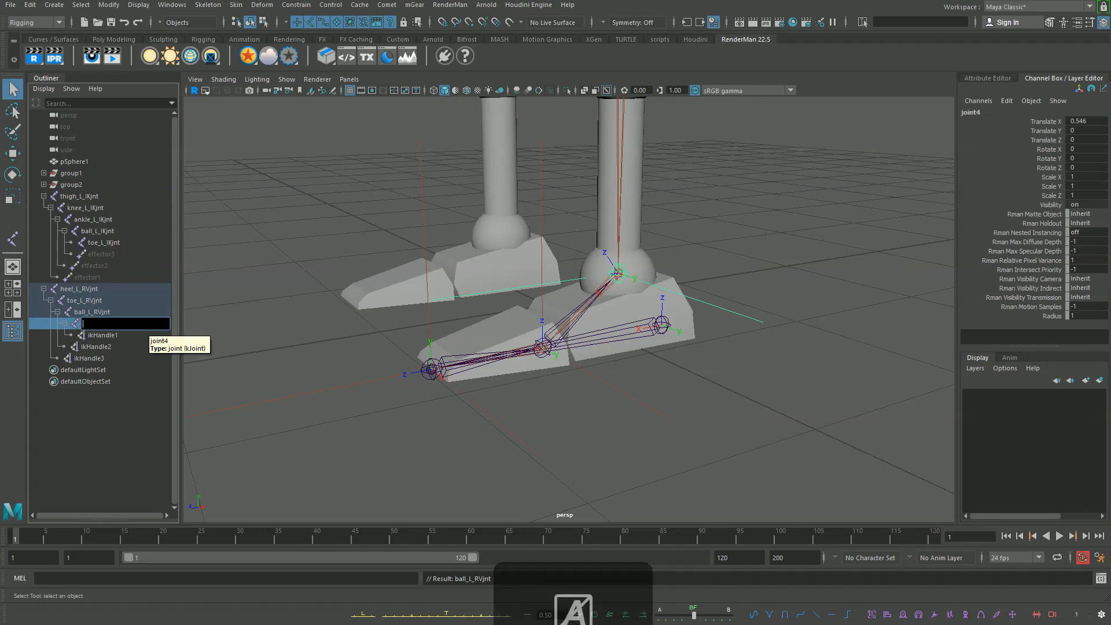
pyautogui.write('ankle_')
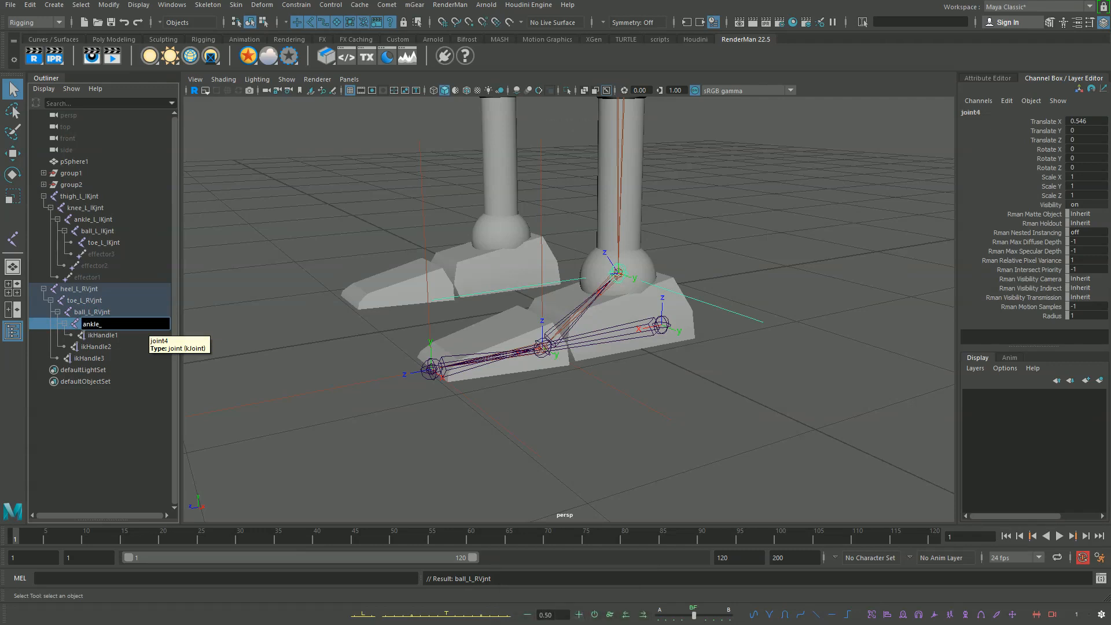
pyautogui.write('L')
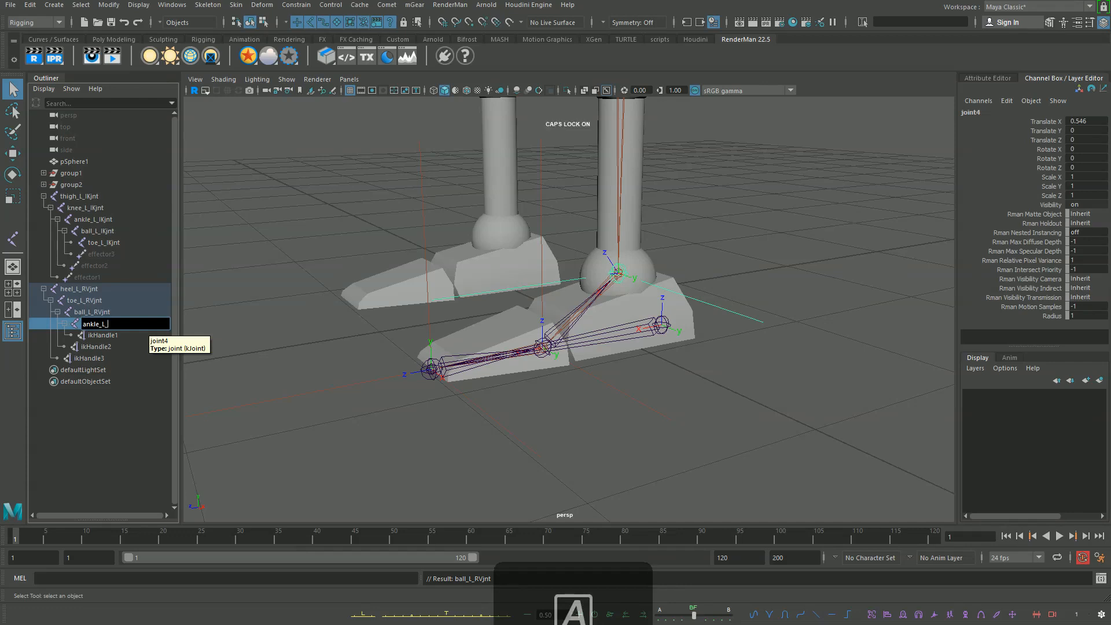
pyautogui.write('_rv')
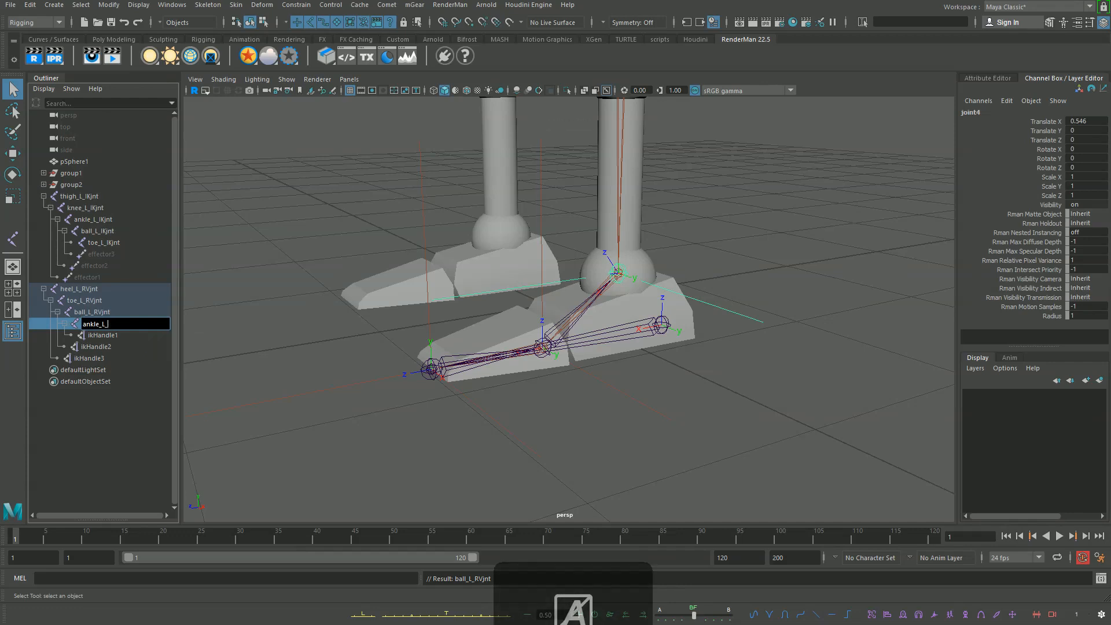
pyautogui.write('RVjnt')
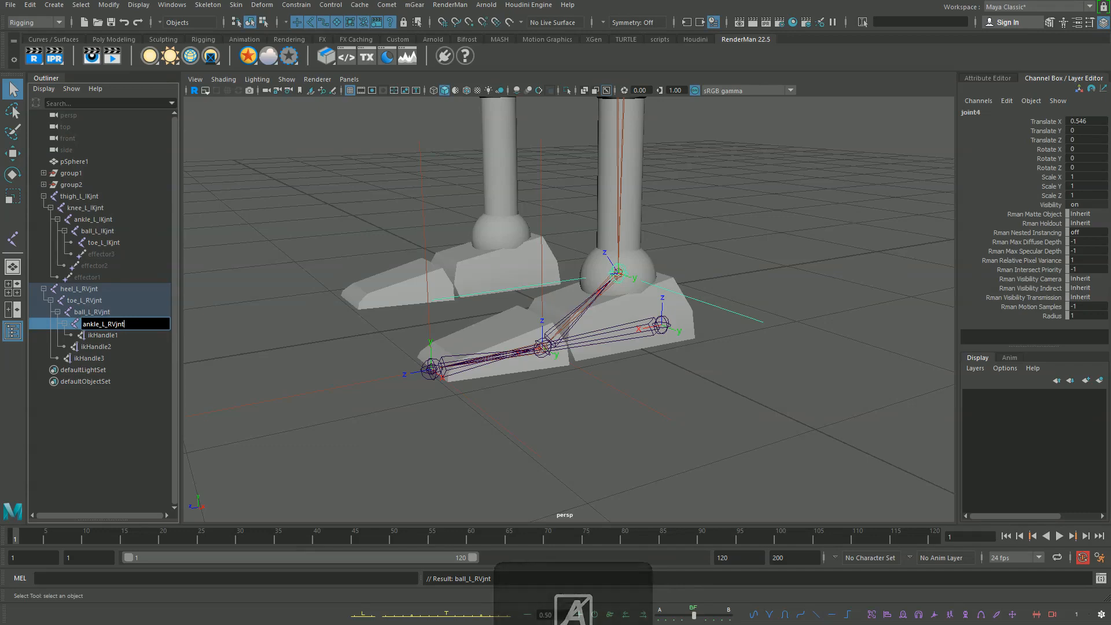
pyautogui.press('Return')
# Step: Rename the IK handle under ankle_L_RVjnt, ikHandle1, as ankle_RVikHandle
pyautogui.moveTo(103, 335); pyautogui.dragTo(92, 358)
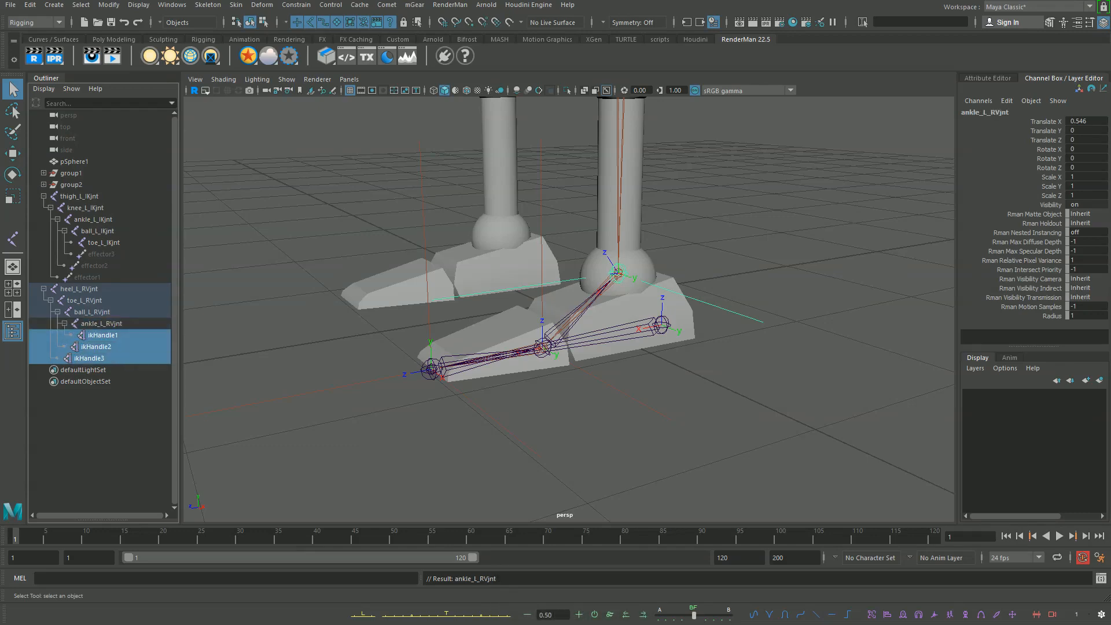
pyautogui.click(96, 347)
pyautogui.keyDown('alt'); pyautogui.moveTo(521, 324); pyautogui.dragTo(624, 324, button='right'); pyautogui.keyUp('alt')
pyautogui.keyDown('alt'); pyautogui.moveTo(567, 312); pyautogui.dragTo(590, 330); pyautogui.keyUp('alt')
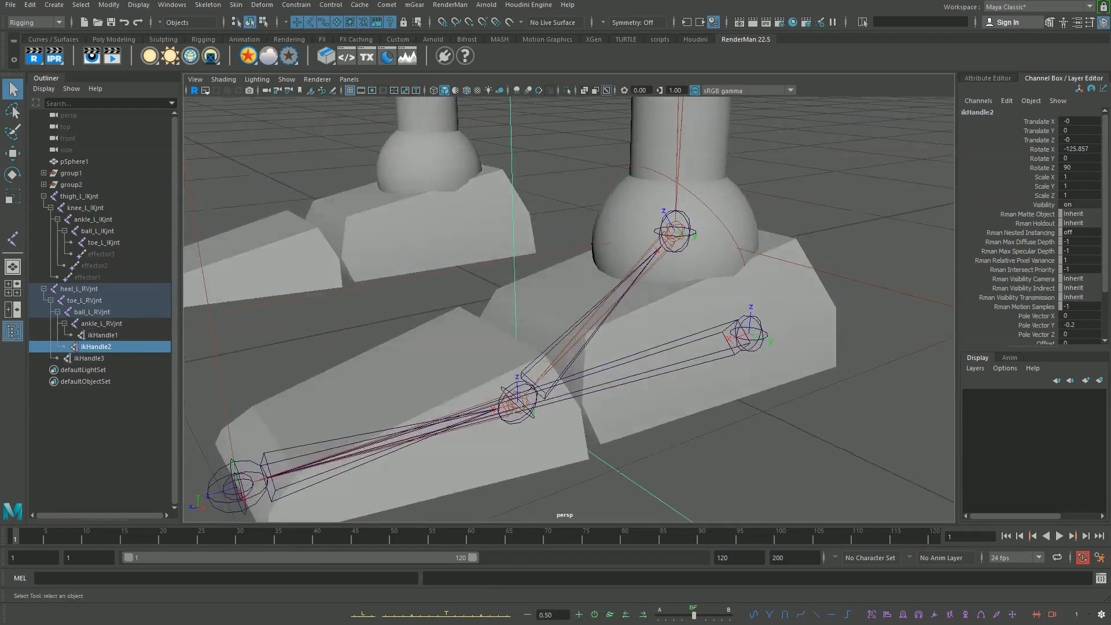
pyautogui.click(103, 335)
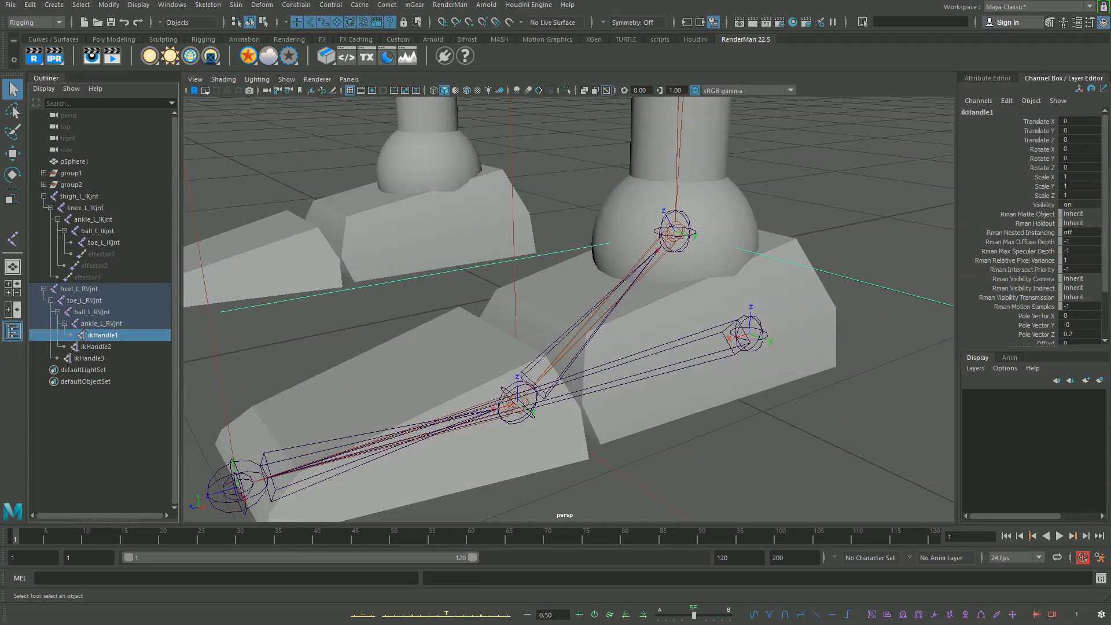
pyautogui.doubleClick(103, 335)
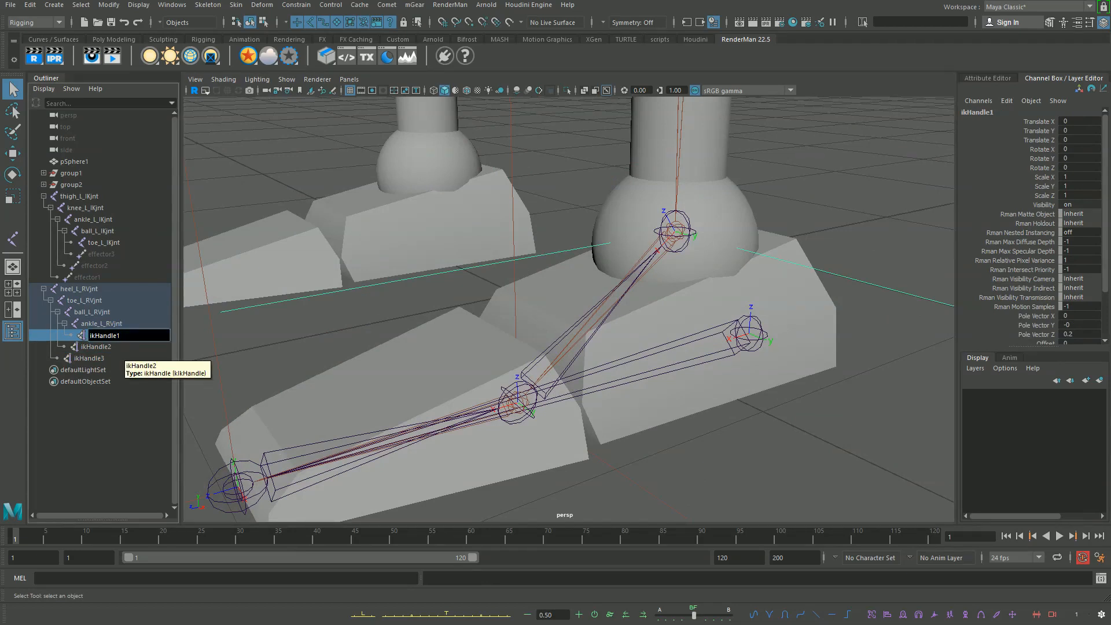
pyautogui.write('ankle_')
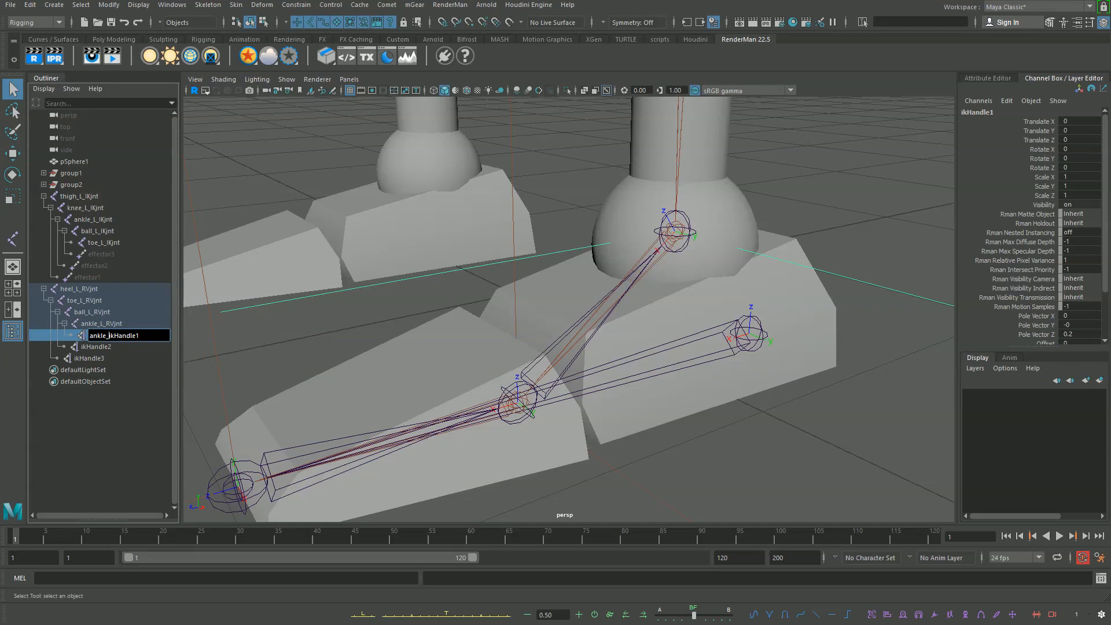
pyautogui.press('Return')
pyautogui.click(111, 335)
pyautogui.press('capslock')
pyautogui.write('RV')
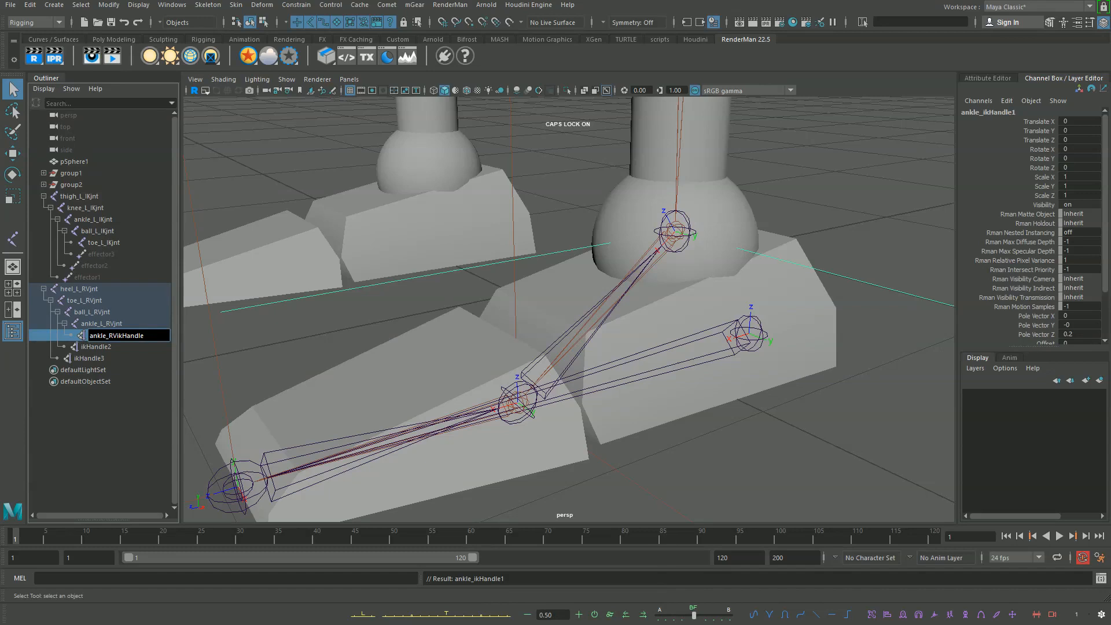
# Step: Rename the IK handle under ball_L_RVjnt, ikHandle2, as ball_RVikHandle
pyautogui.doubleClick(97, 346)
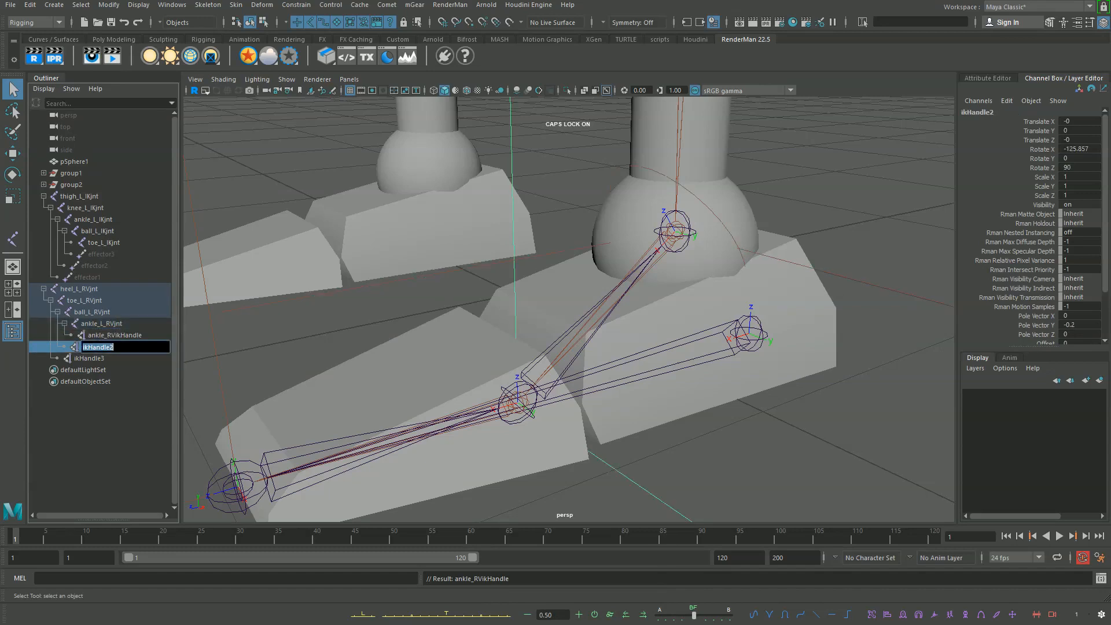
pyautogui.click(82, 346)
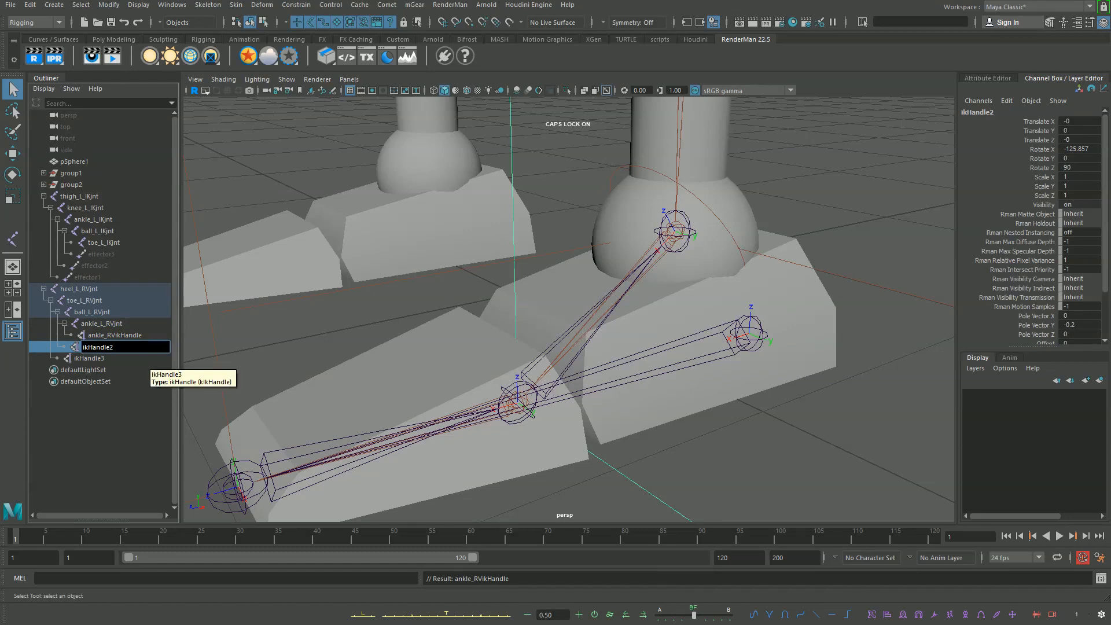
pyautogui.press('capslock')
pyautogui.write('ba')
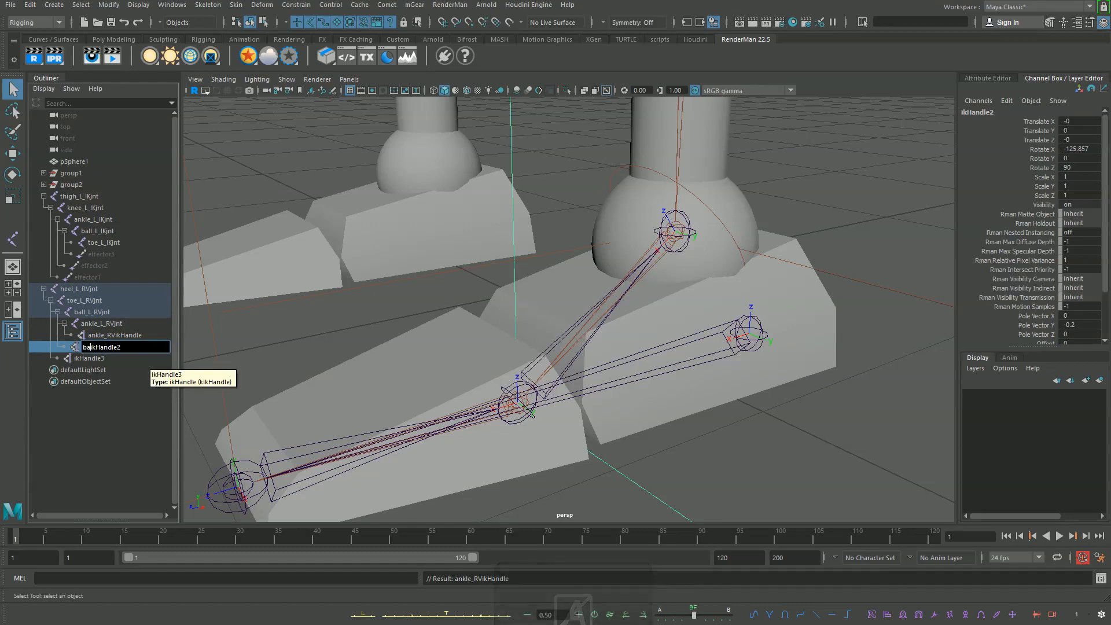
pyautogui.write('ll_')
pyautogui.press('capslock')
pyautogui.write('RV')
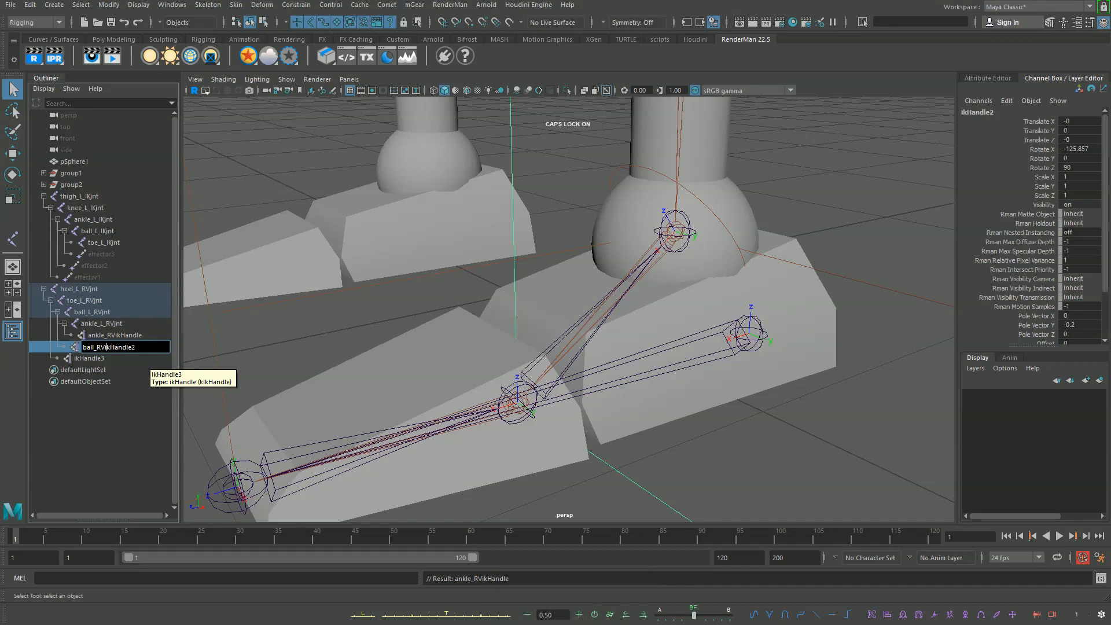
pyautogui.press('Return')
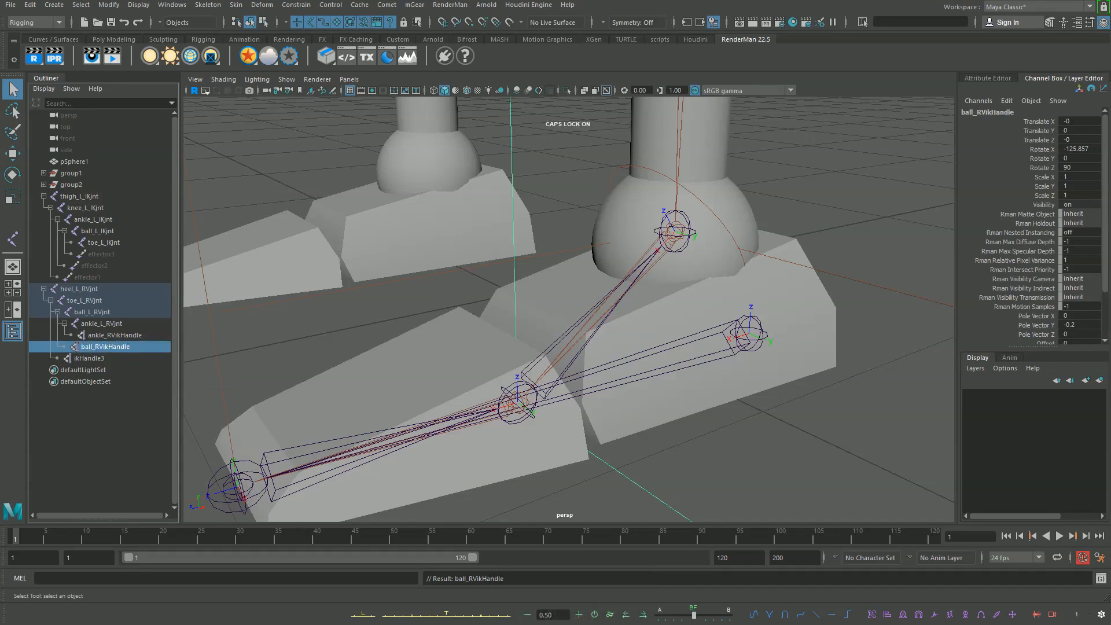
pyautogui.click(89, 358)
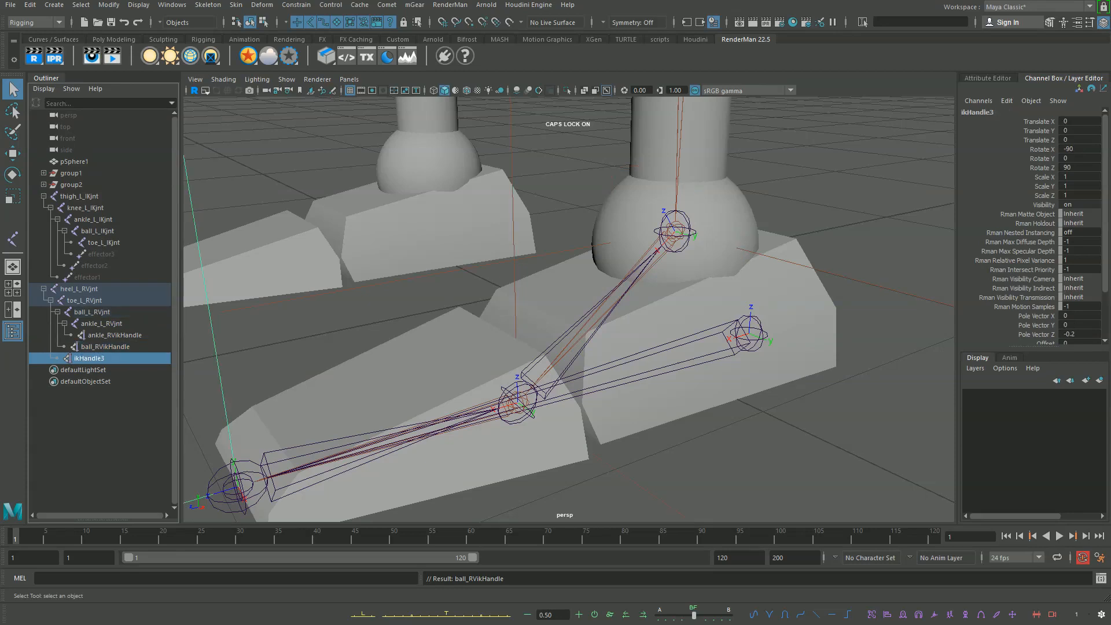
pyautogui.keyDown('alt'); pyautogui.moveTo(428, 370); pyautogui.dragTo(440, 330, button='middle'); pyautogui.keyUp('alt')
pyautogui.doubleClick(90, 358)
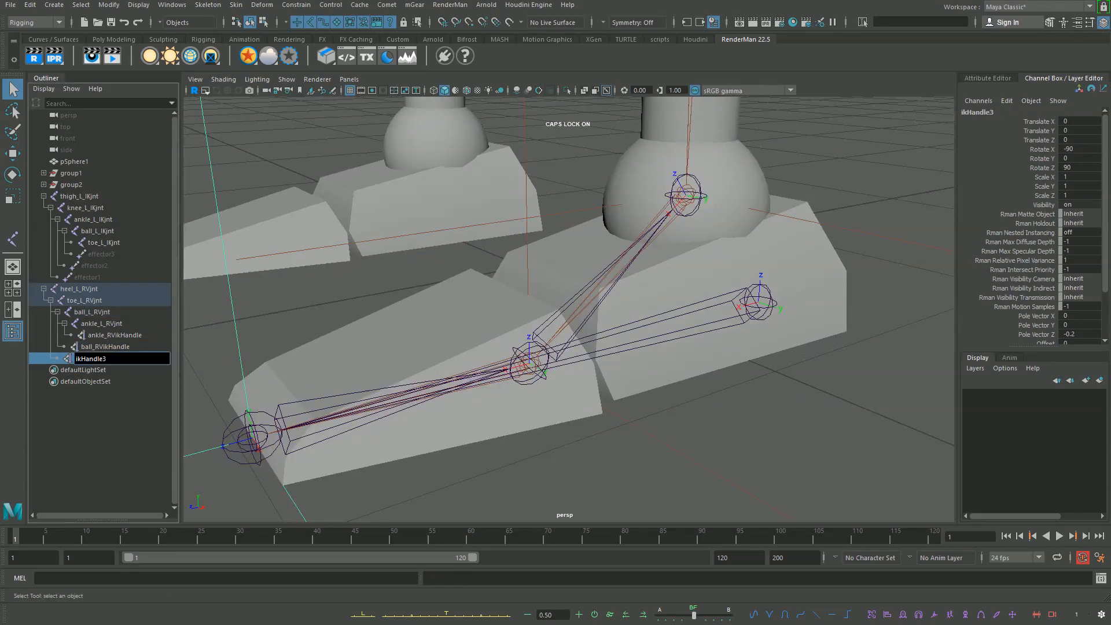
# Step: Add the left-side tag to the ankle's IK handle by renaming it ankle_L_RVikHandle
pyautogui.doubleClick(108, 335)
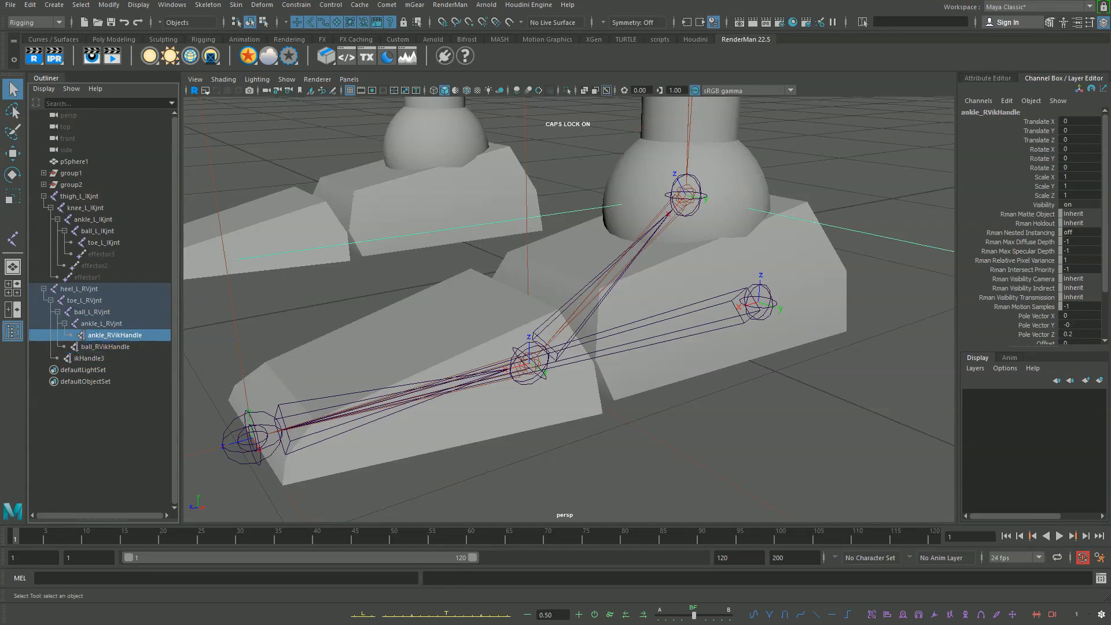
pyautogui.click(109, 335)
pyautogui.write('L_')
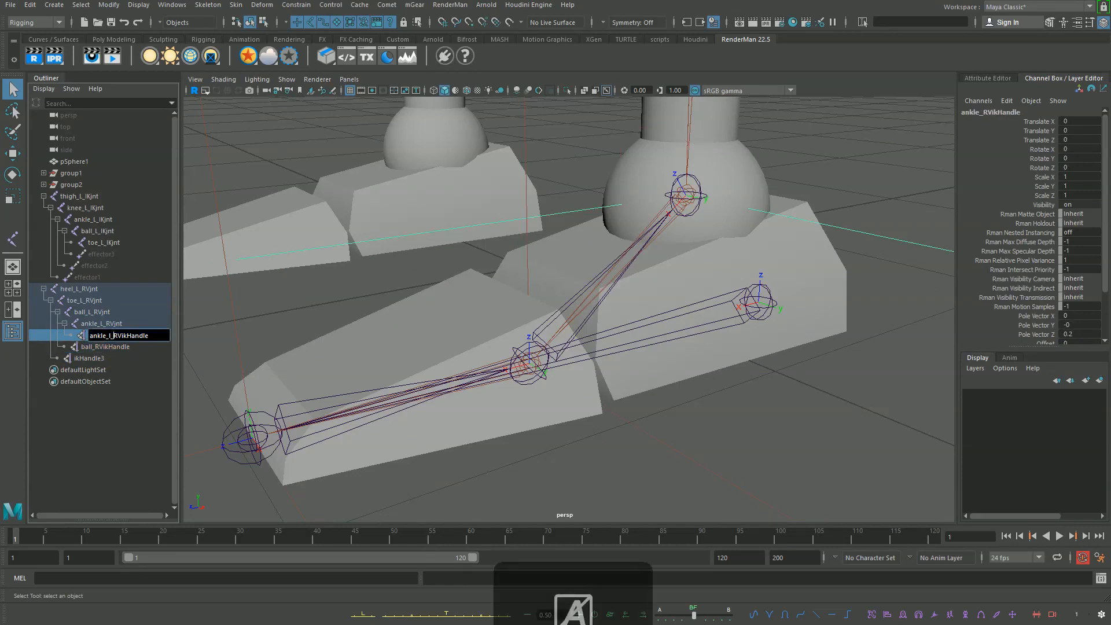
pyautogui.press('capslock')
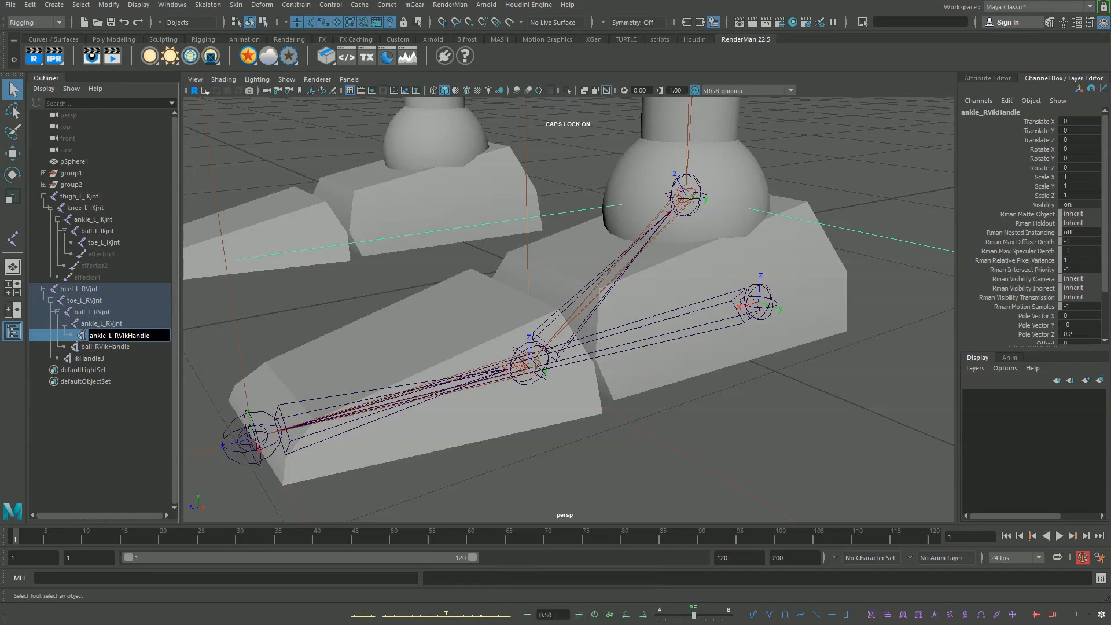
# Step: Add a left-side tag to the ball's IK handle by renaming it ball_RV_L_ikHandle
pyautogui.click(106, 346)
pyautogui.doubleClick(106, 347)
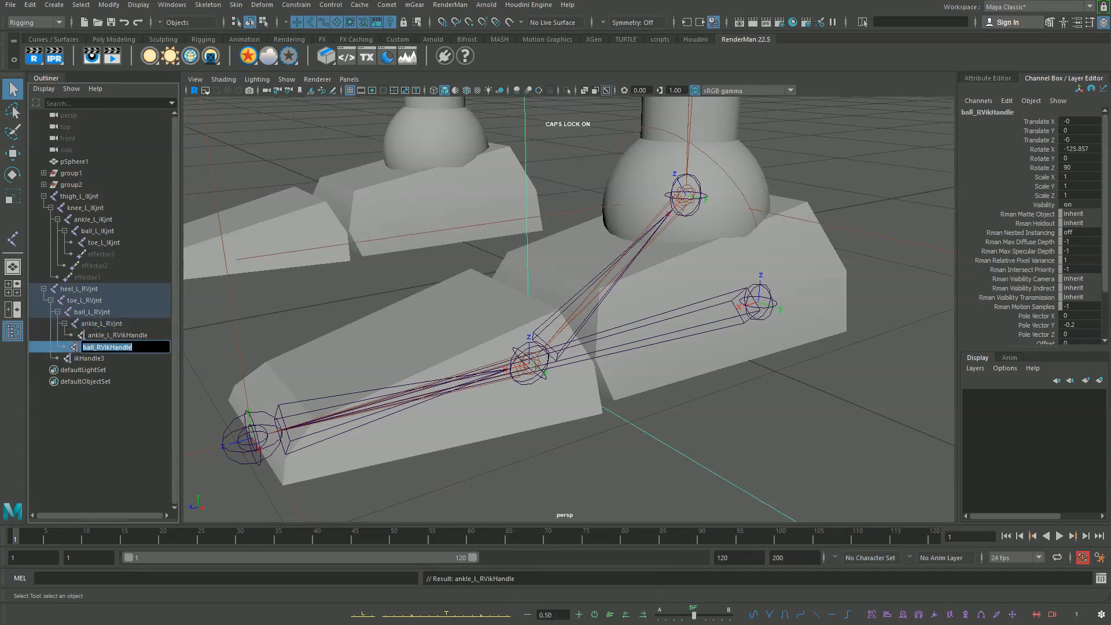
pyautogui.click(106, 347)
pyautogui.write('_')
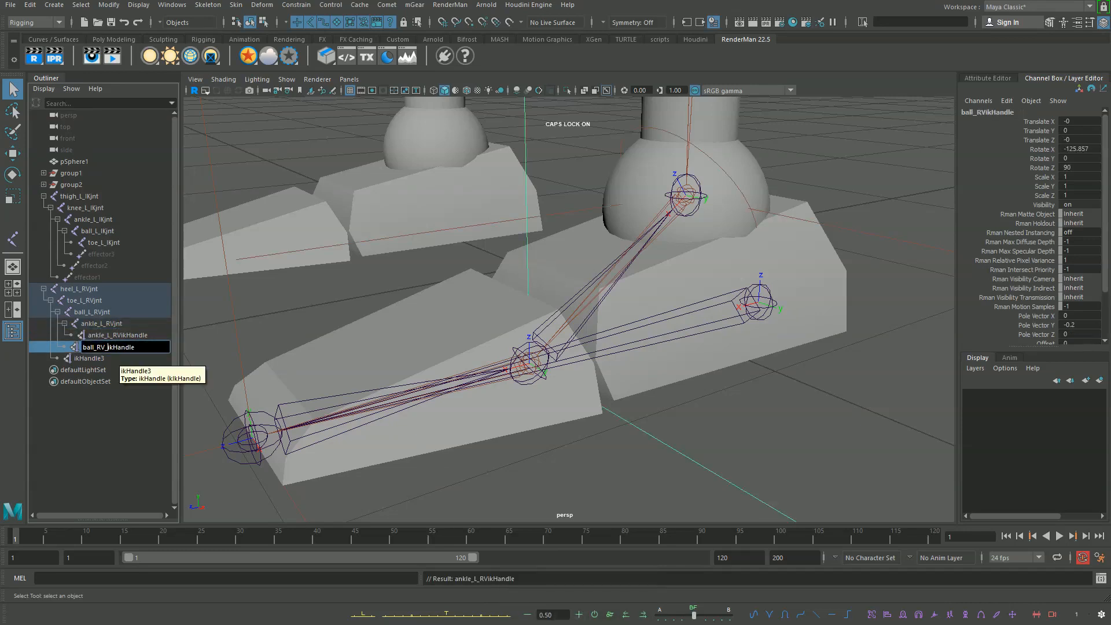
pyautogui.write('L')
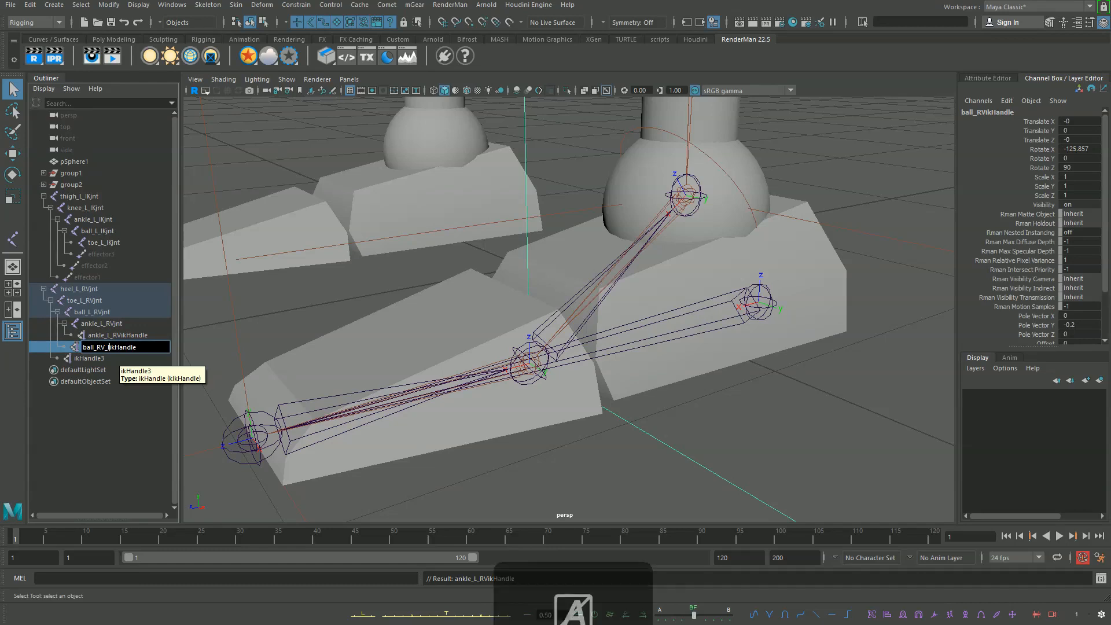
pyautogui.write('_')
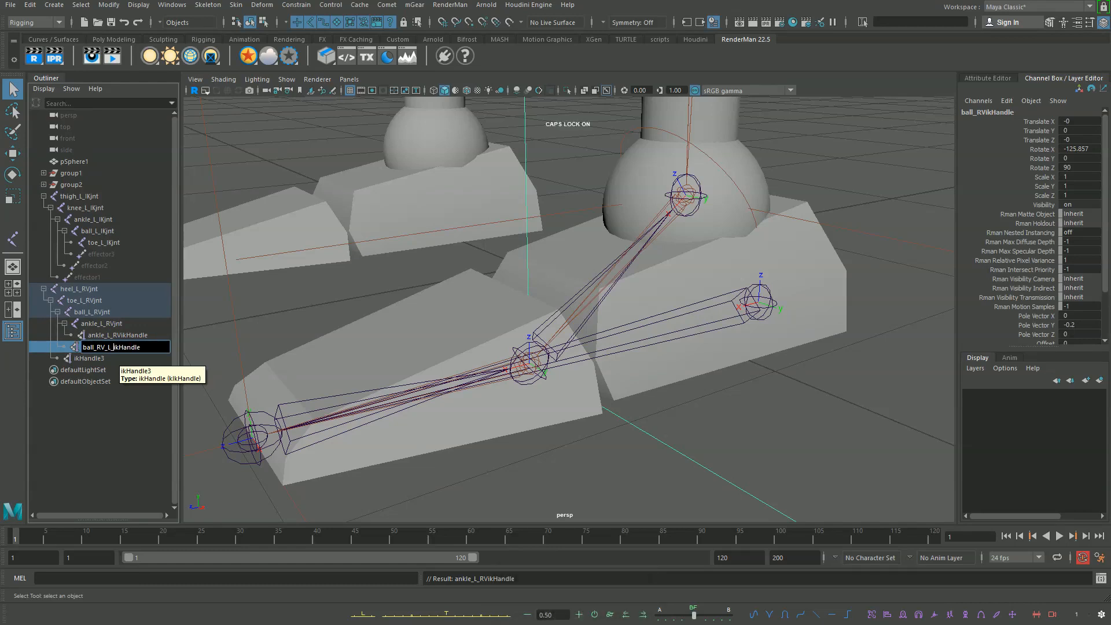
# Step: Rename the IK handle under toe_L_RVjnt, ikHandle3, as toe_L_RVikHandle3
pyautogui.click(89, 358)
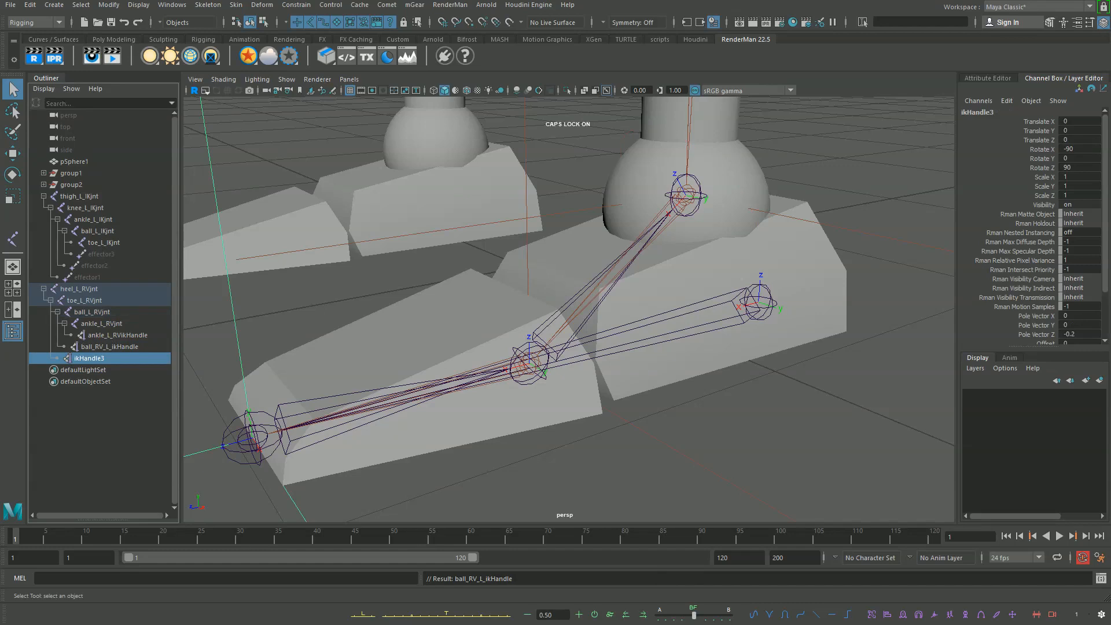
pyautogui.doubleClick(88, 358)
pyautogui.click(76, 358)
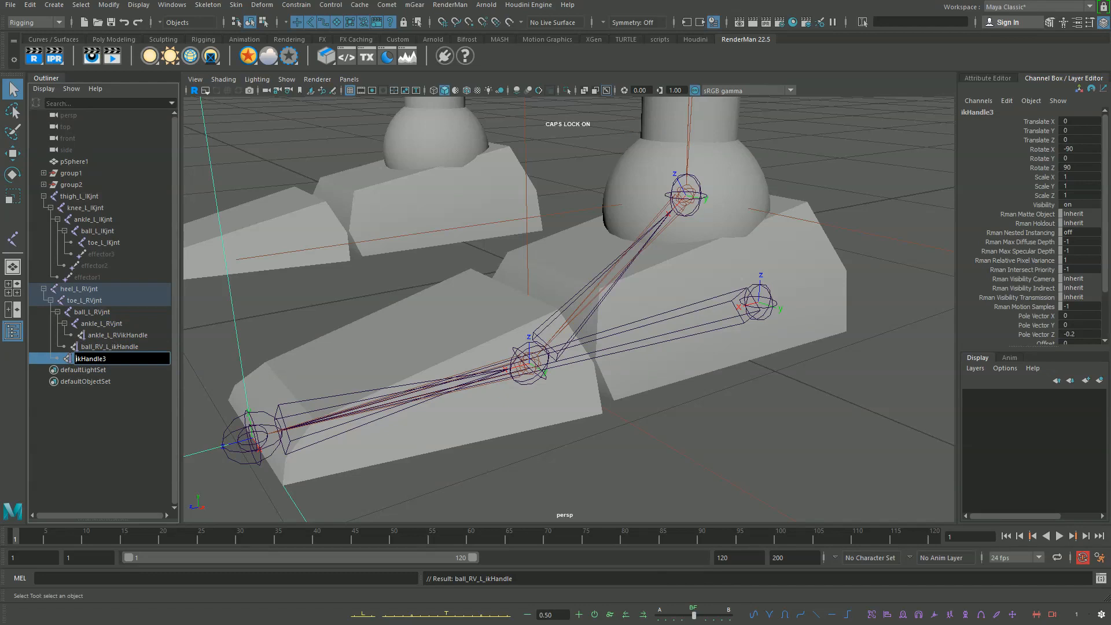
pyautogui.press('capslock')
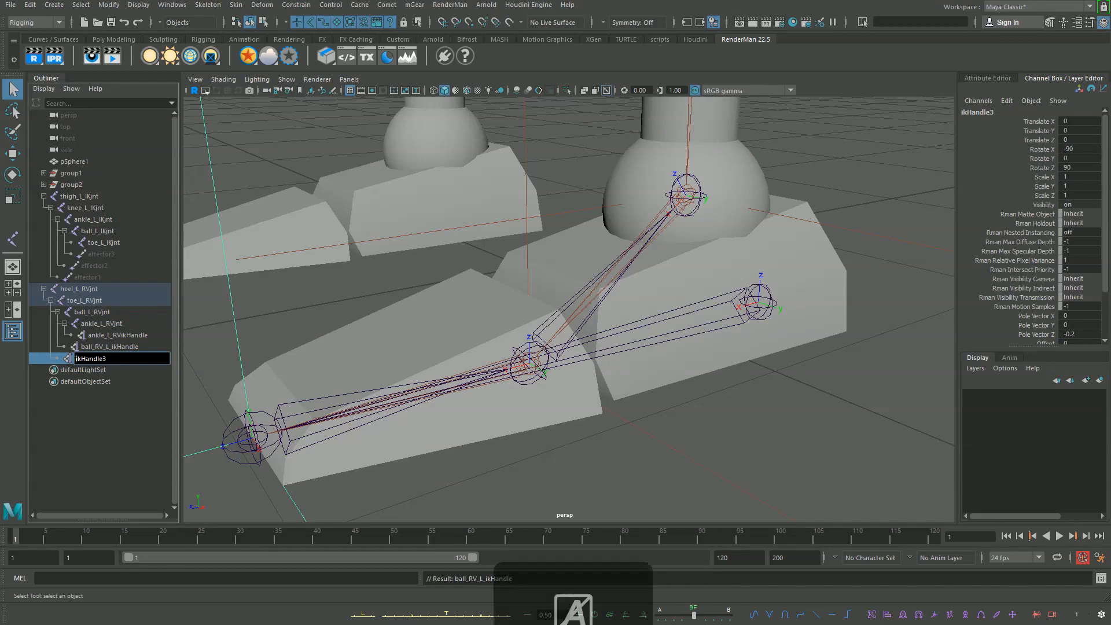
pyautogui.write('toe_')
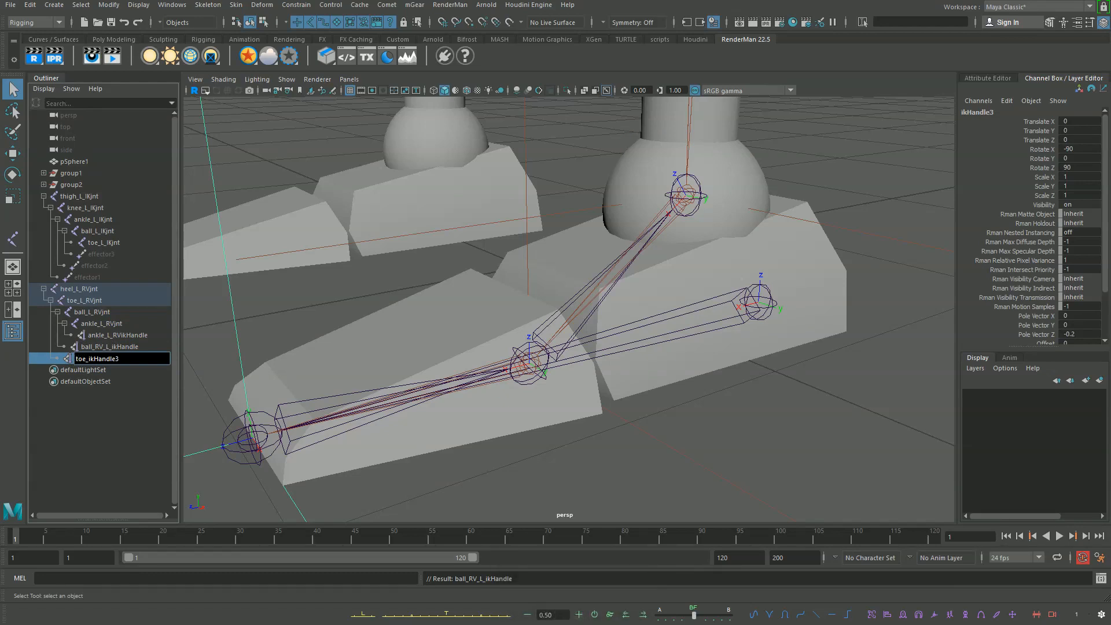
pyautogui.press('capslock')
pyautogui.press('Delete')
pyautogui.write('I')
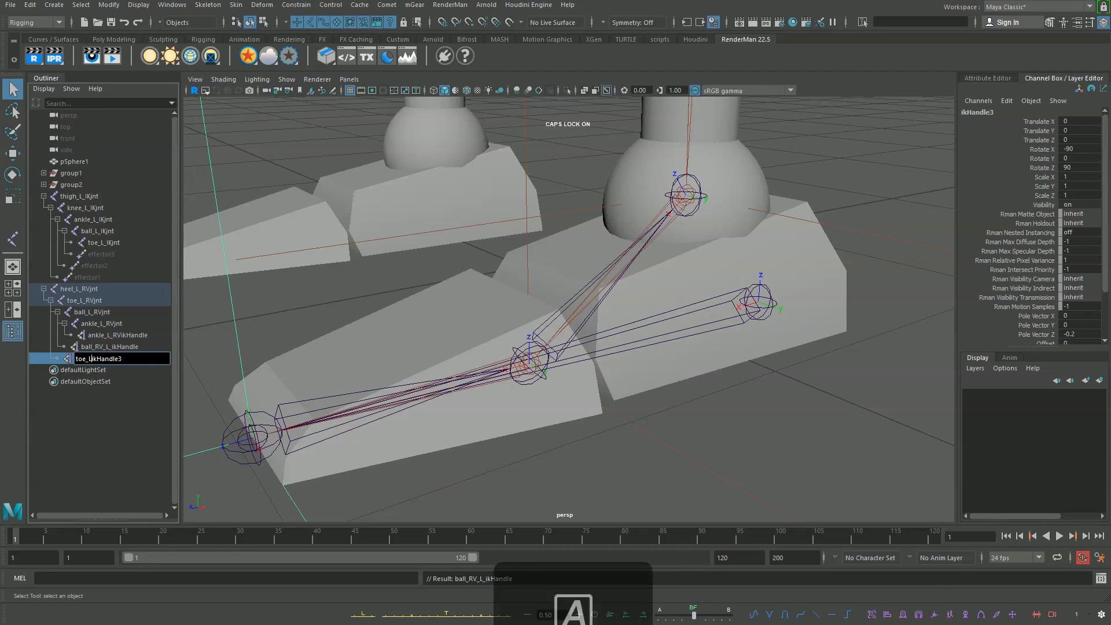
pyautogui.press('BackSpace')
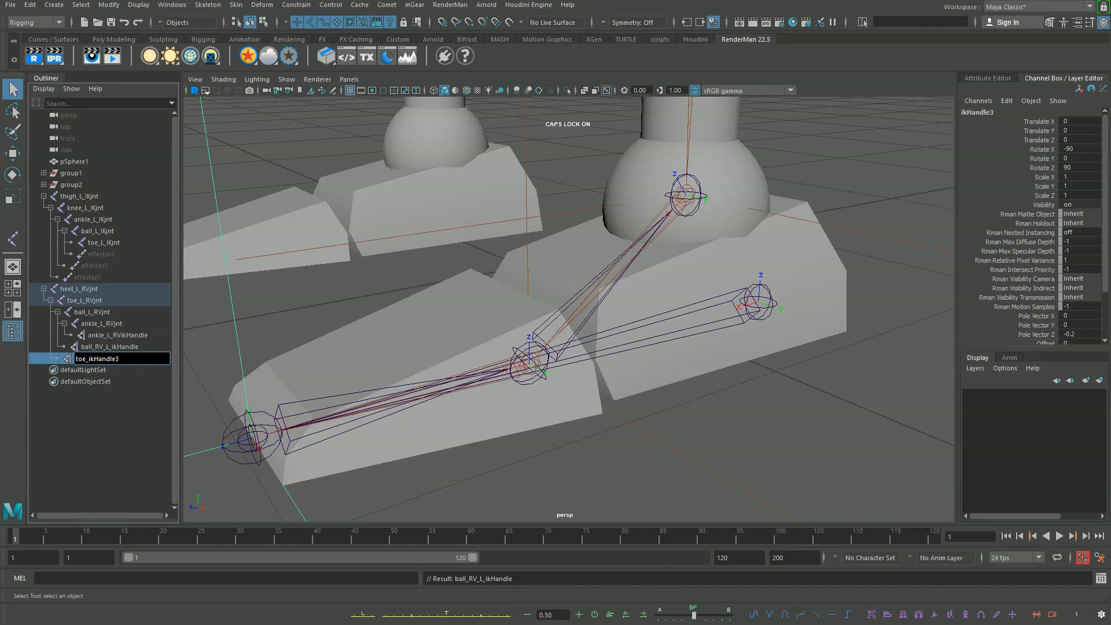
pyautogui.write('L_RV')
pyautogui.press('Return')
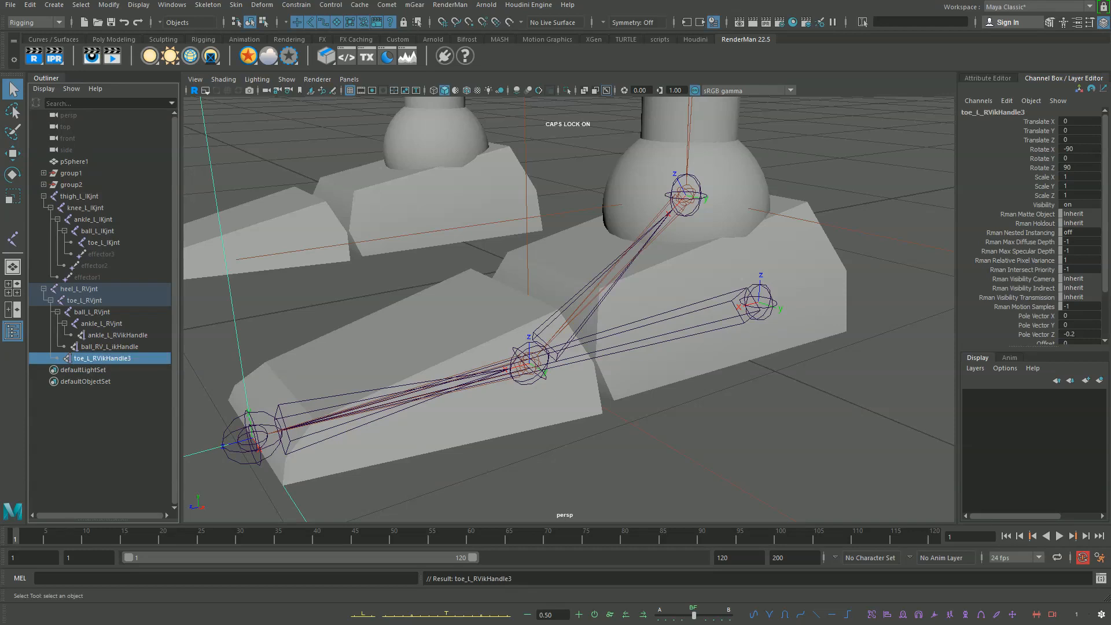
# Step: Correct the name order of the ball's IK handle by renaming it ball_L_RVikHandle
pyautogui.click(110, 347)
pyautogui.doubleClick(110, 347)
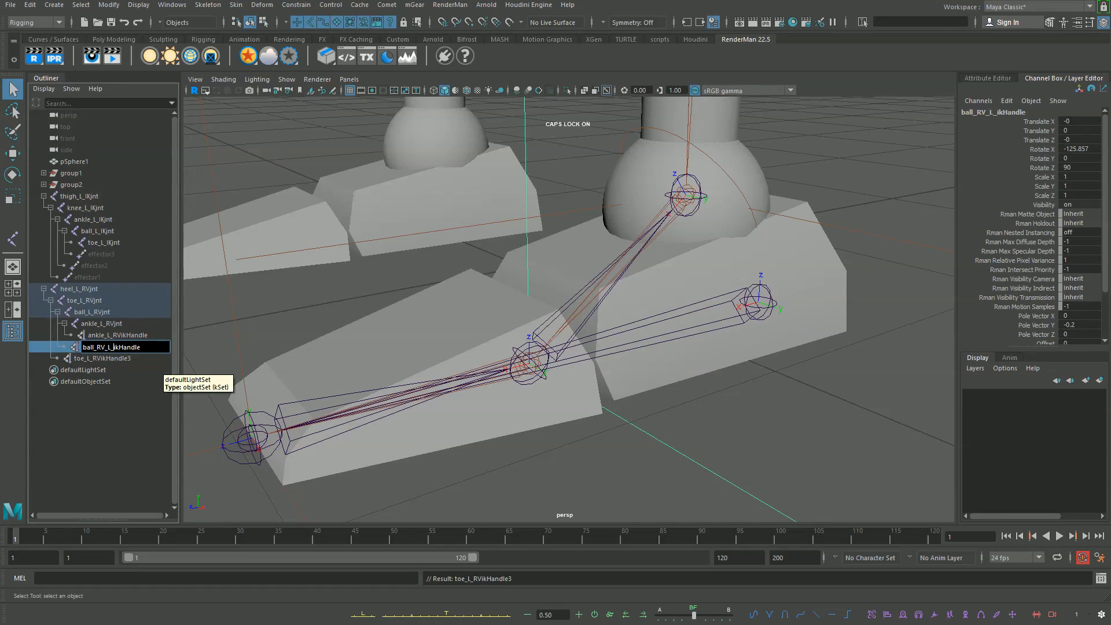
pyautogui.press('BackSpace')
pyautogui.press('BackSpace')
pyautogui.press('BackSpace')
pyautogui.press('BackSpace')
pyautogui.press('BackSpace')
pyautogui.press('capslock')
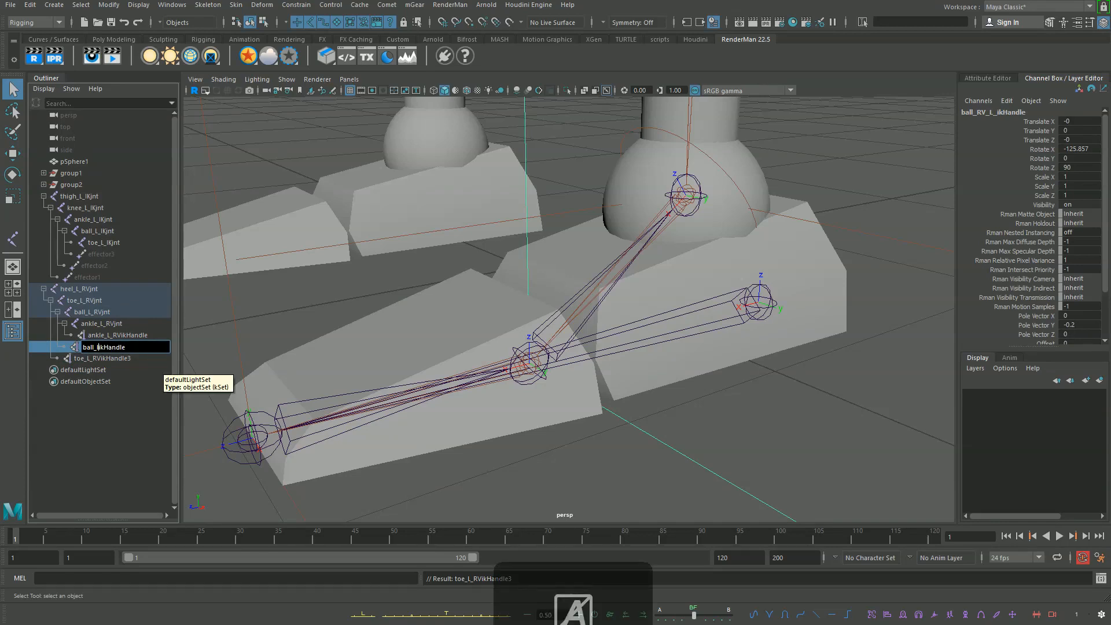
pyautogui.write('L')
pyautogui.press('capslock')
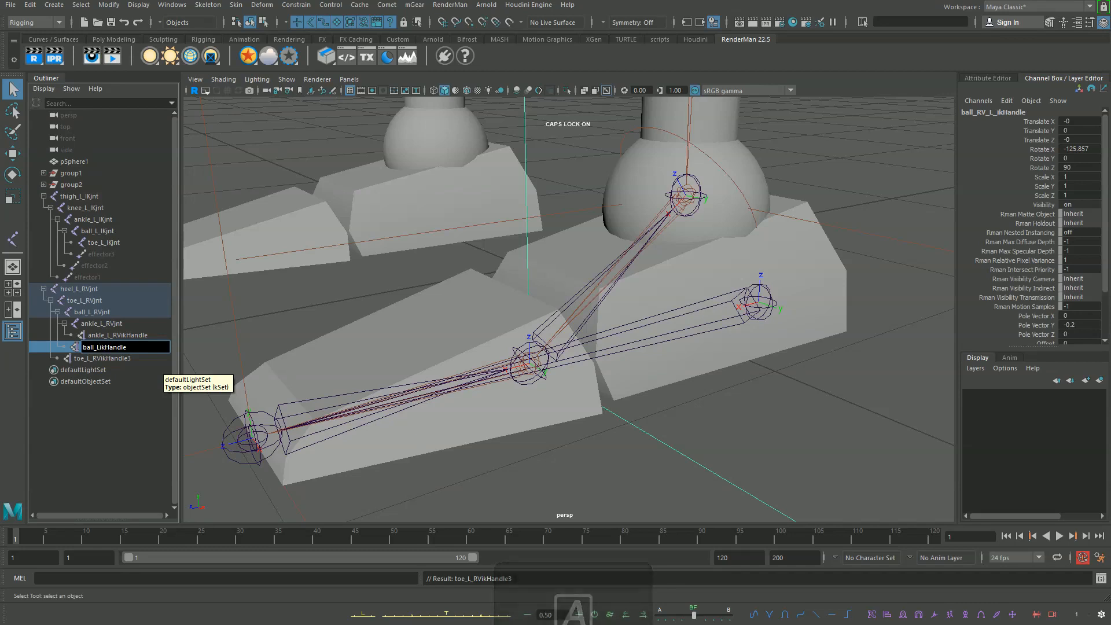
pyautogui.write('_')
pyautogui.press('capslock')
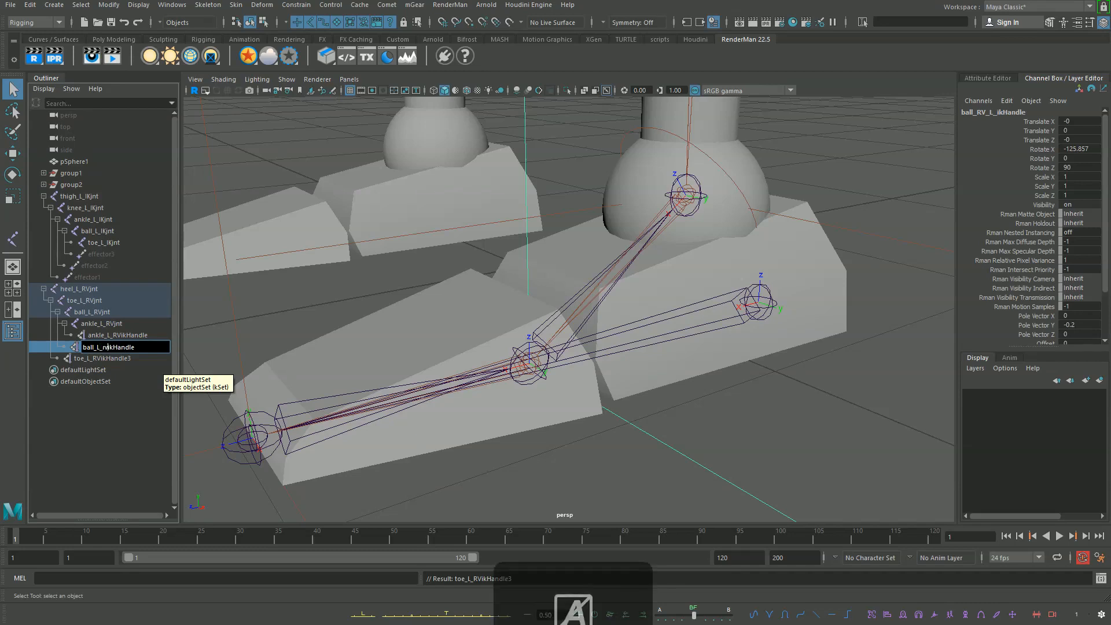
pyautogui.press('capslock')
pyautogui.write('RV')
pyautogui.press('Return')
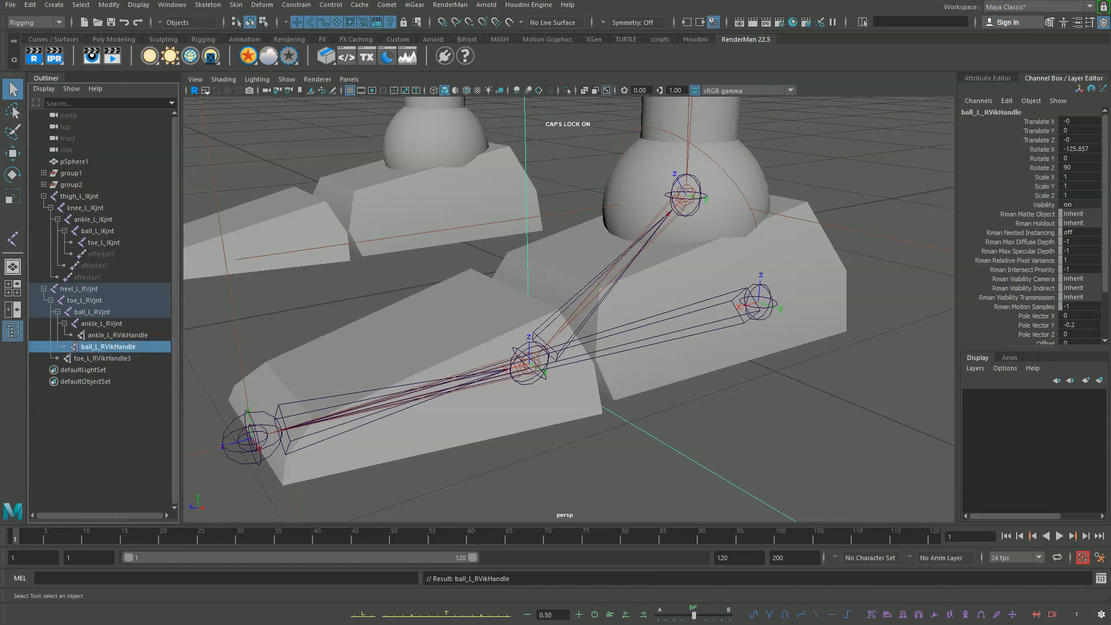
# Step: Select the ankle's IK handle, ankle_L_RVikHandle, and collapse the heel_L_RVjnt hierarchy
pyautogui.moveTo(103, 324); pyautogui.dragTo(106, 358)
pyautogui.click(117, 335)
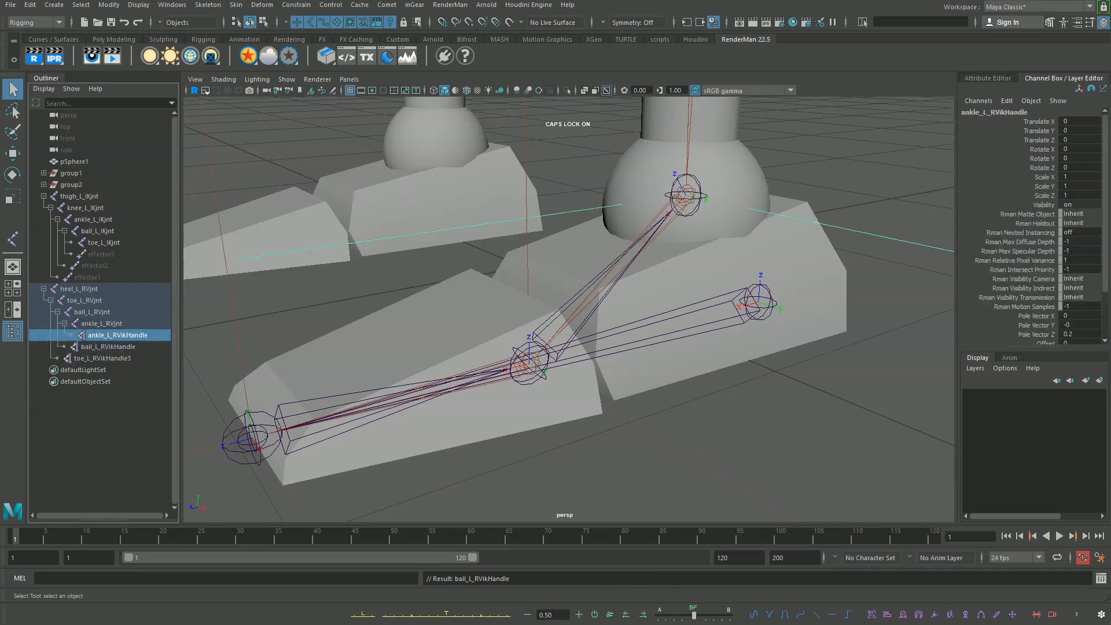
pyautogui.click(43, 288)
pyautogui.scroll(-7, 569, 310)
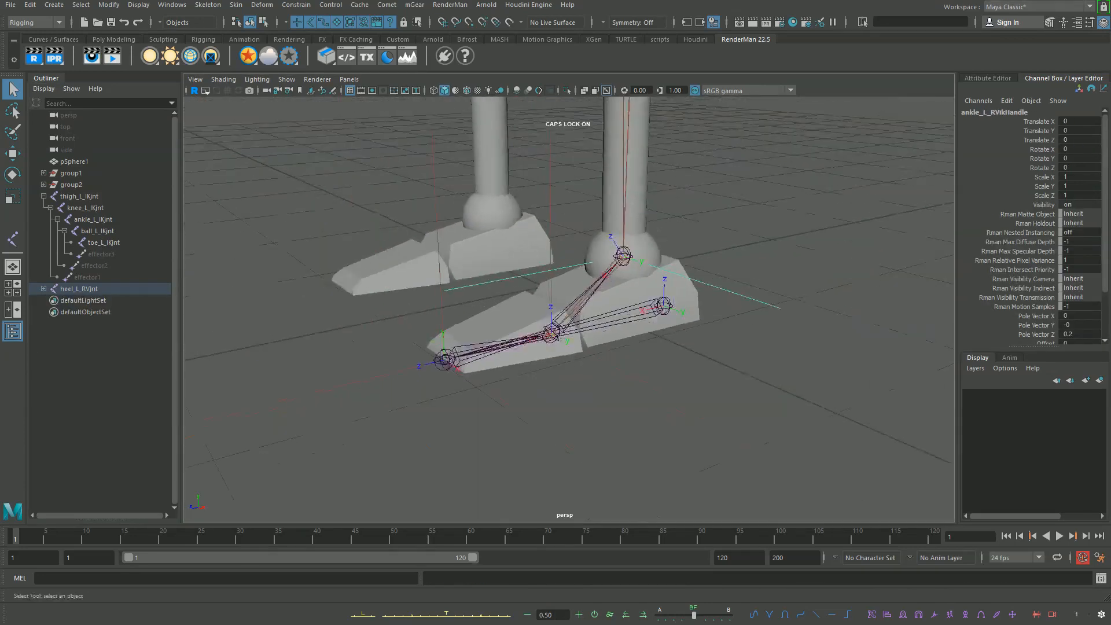
# Step: Test the left leg rig by moving the reverse foot's heel joint, and undo the move
pyautogui.click(662, 305)
pyautogui.scroll(-3, 636, 307)
pyautogui.keyDown('alt'); pyautogui.moveTo(636, 306); pyautogui.dragTo(570, 283); pyautogui.keyUp('alt')
pyautogui.press('w')
pyautogui.keyDown('alt'); pyautogui.moveTo(620, 348); pyautogui.dragTo(632, 390, button='middle'); pyautogui.keyUp('alt')
pyautogui.moveTo(632, 390); pyautogui.dragTo(657, 283)
pyautogui.hotkey('ctrl', 'z')
pyautogui.click(585, 255)
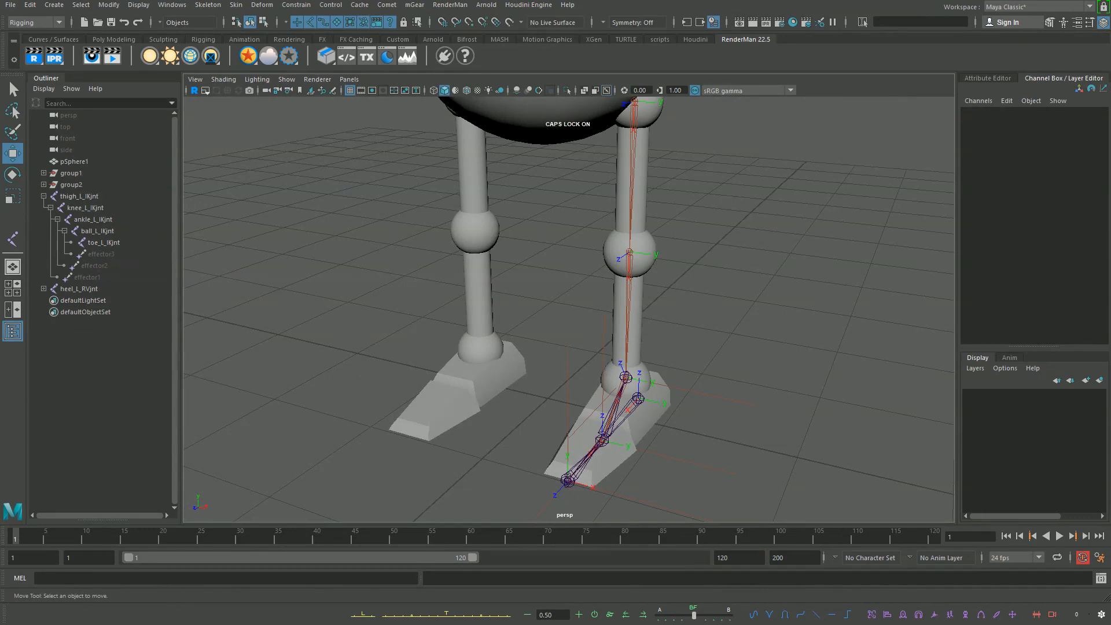